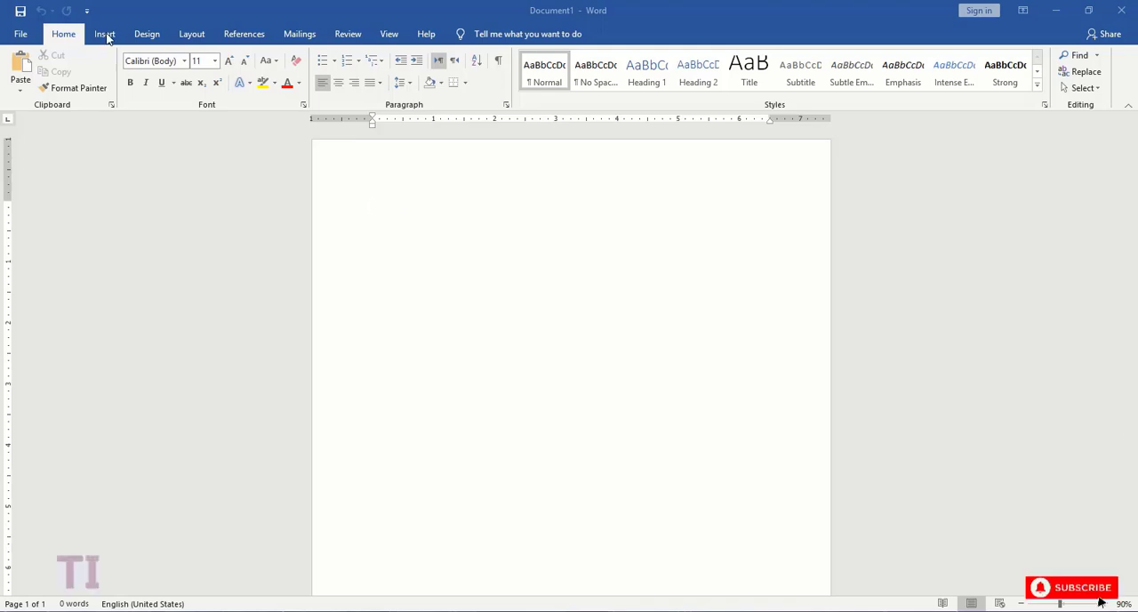
- Draw a rounded rectangle about 8.29" wide and 2.14" high across the top of the page, with its corners fully rounded
{"action": "left_click", "coordinate": [104, 33]}
{"action": "left_click", "coordinate": [195, 87]}
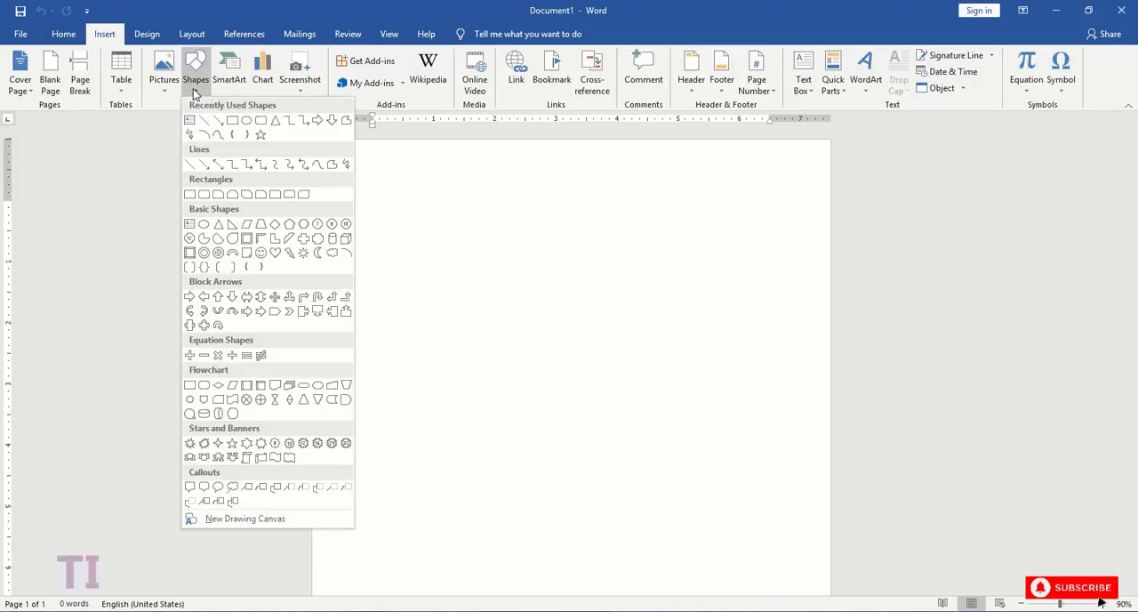
{"action": "left_click", "coordinate": [261, 120]}
{"action": "mouse_move", "coordinate": [316, 142]}
{"action": "left_mouse_down"}
{"action": "mouse_move", "coordinate": [775, 294]}
{"action": "mouse_move", "coordinate": [822, 272]}
{"action": "left_mouse_up"}
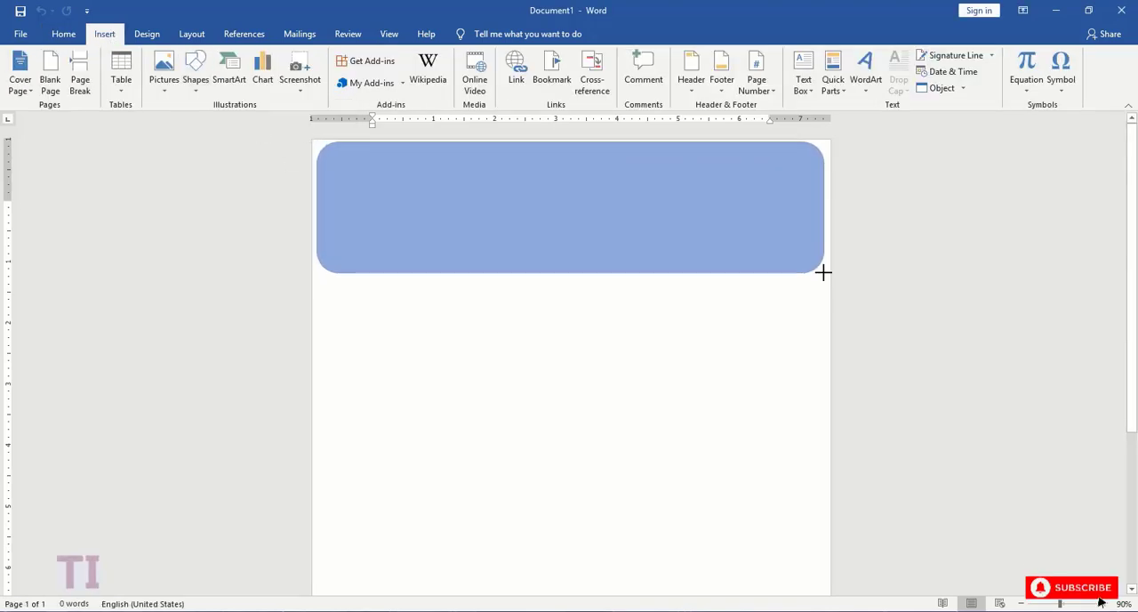
{"action": "left_click_drag", "start_coordinate": [345, 208], "coordinate": [427, 233]}
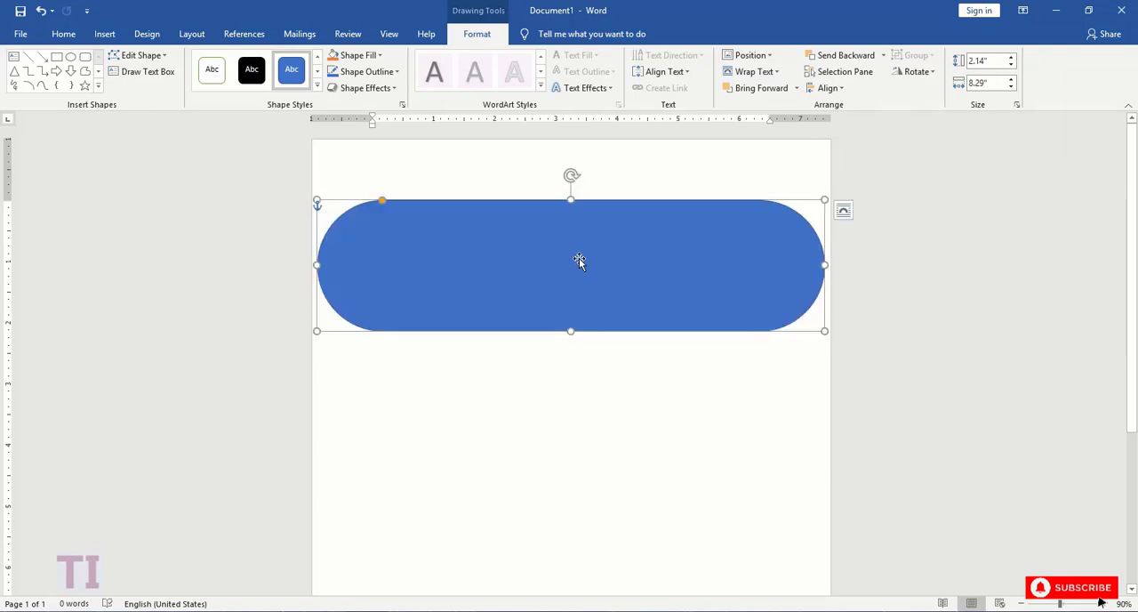
- Enlarge the rounded rectangle to about 13.19" by 5.02" and position it so only its lower-right curve shows as a page header
{"action": "left_click_drag", "start_coordinate": [568, 216], "coordinate": [560, 156]}
{"action": "left_click_drag", "start_coordinate": [549, 382], "coordinate": [621, 415]}
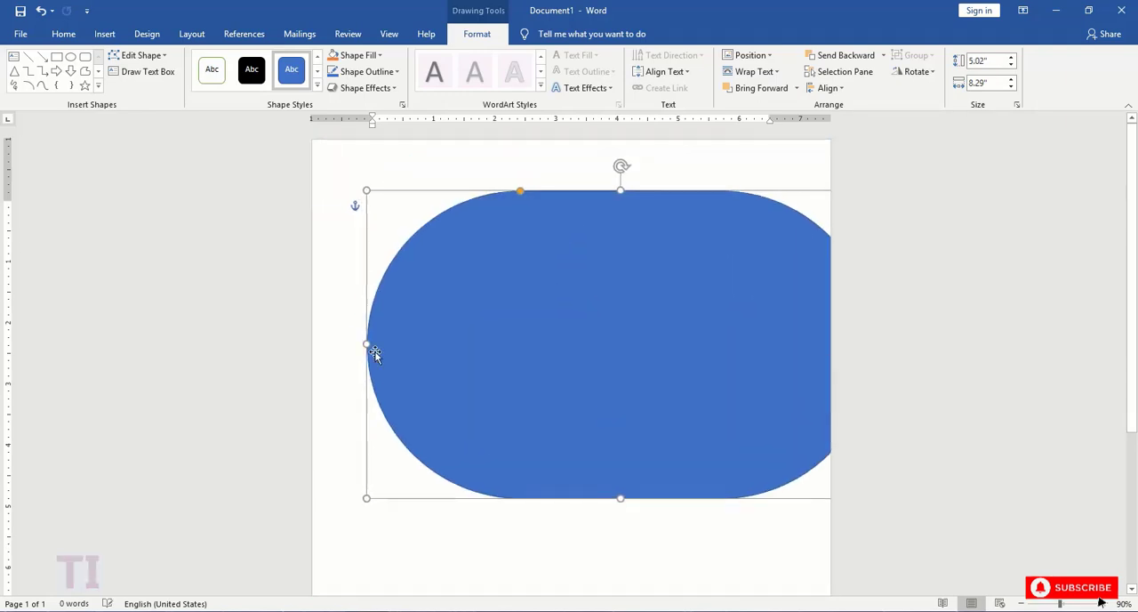
{"action": "left_click_drag", "start_coordinate": [367, 343], "coordinate": [257, 323]}
{"action": "left_click_drag", "start_coordinate": [498, 353], "coordinate": [492, 182]}
{"action": "left_click_drag", "start_coordinate": [542, 258], "coordinate": [700, 337]}
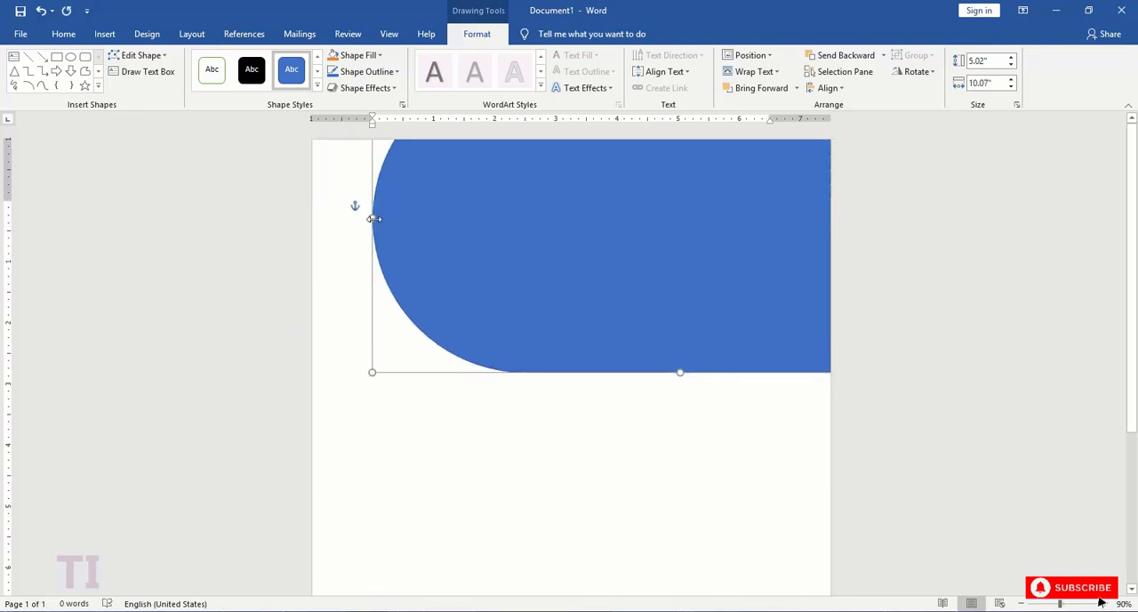
{"action": "left_click_drag", "start_coordinate": [374, 219], "coordinate": [181, 204]}
{"action": "left_click_drag", "start_coordinate": [645, 309], "coordinate": [503, 210]}
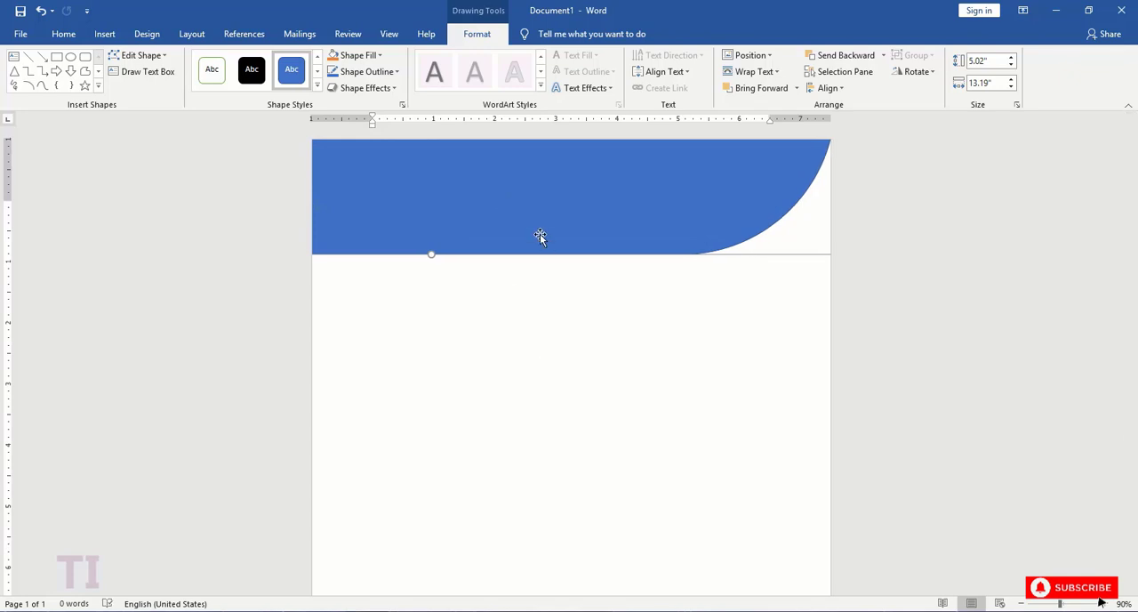
- Fill the header shape with the custom colour #03AEFD and remove its outline
{"action": "left_click", "coordinate": [402, 104]}
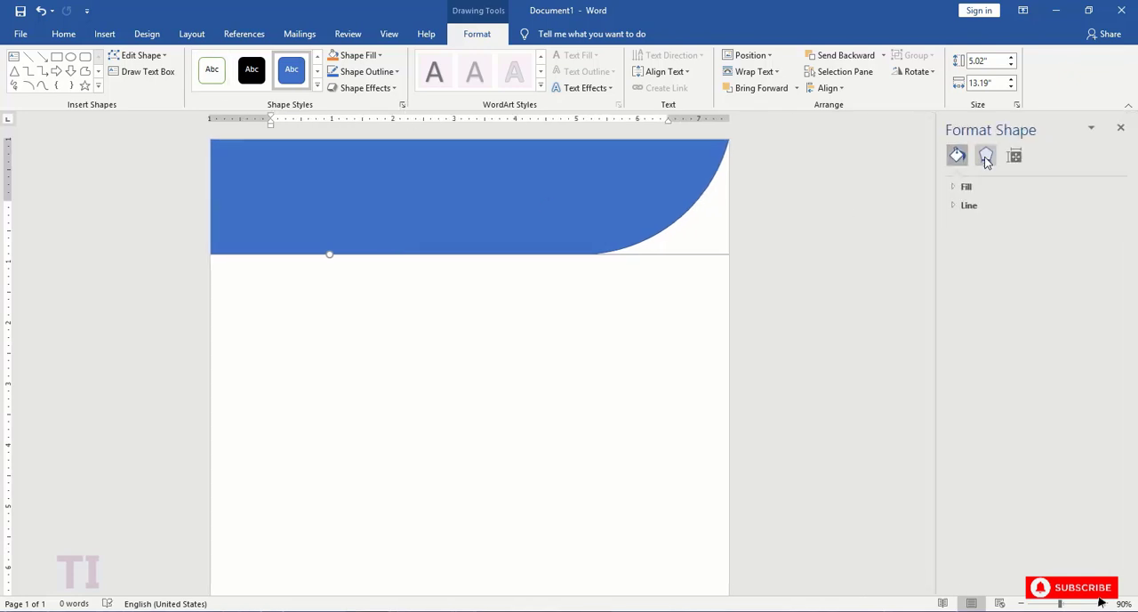
{"action": "left_click", "coordinate": [955, 188]}
{"action": "left_click", "coordinate": [1109, 297]}
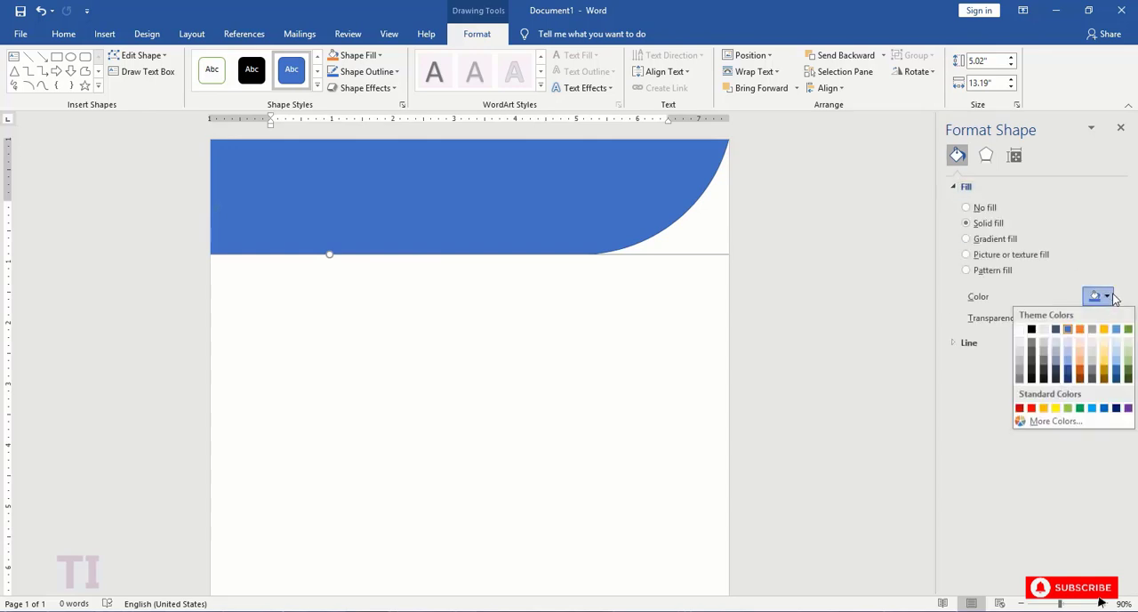
{"action": "left_click", "coordinate": [1055, 420]}
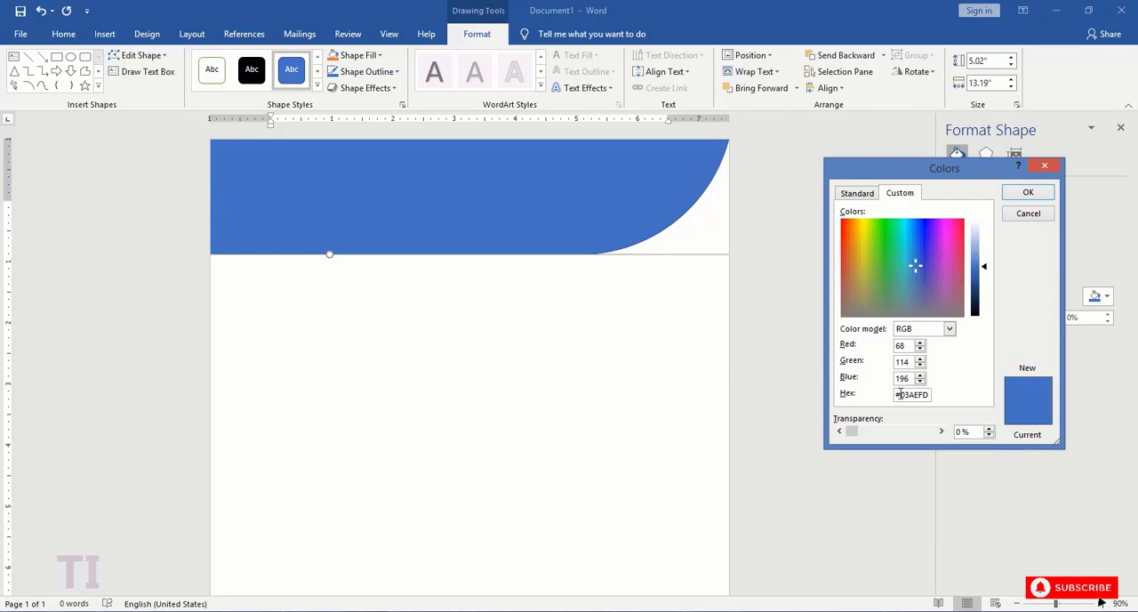
{"action": "left_click", "coordinate": [1026, 194]}
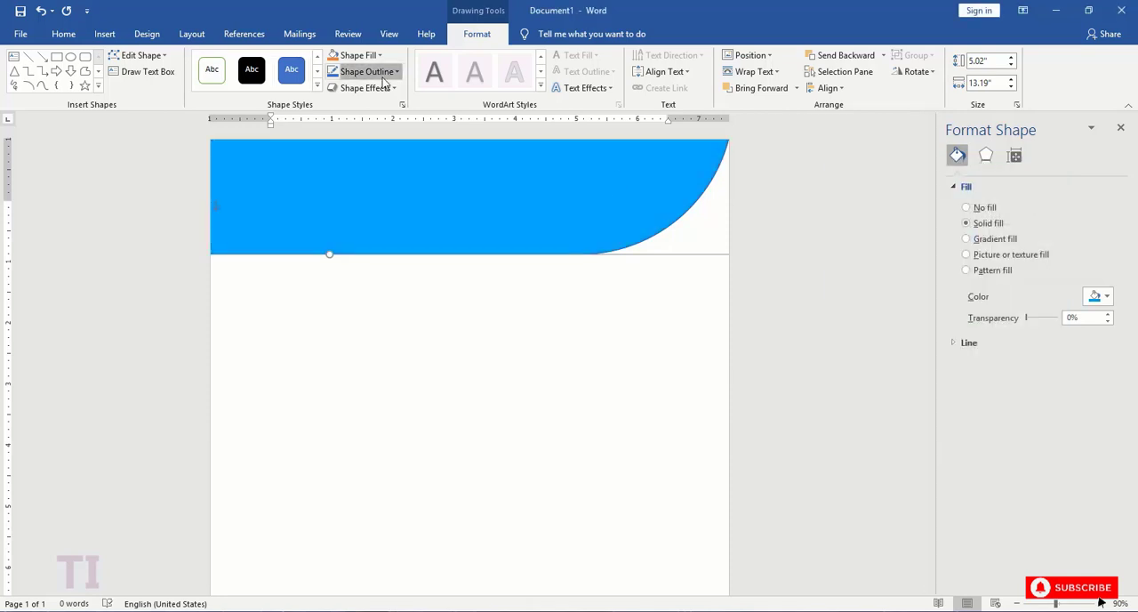
{"action": "left_click", "coordinate": [477, 322]}
{"action": "left_click", "coordinate": [505, 216]}
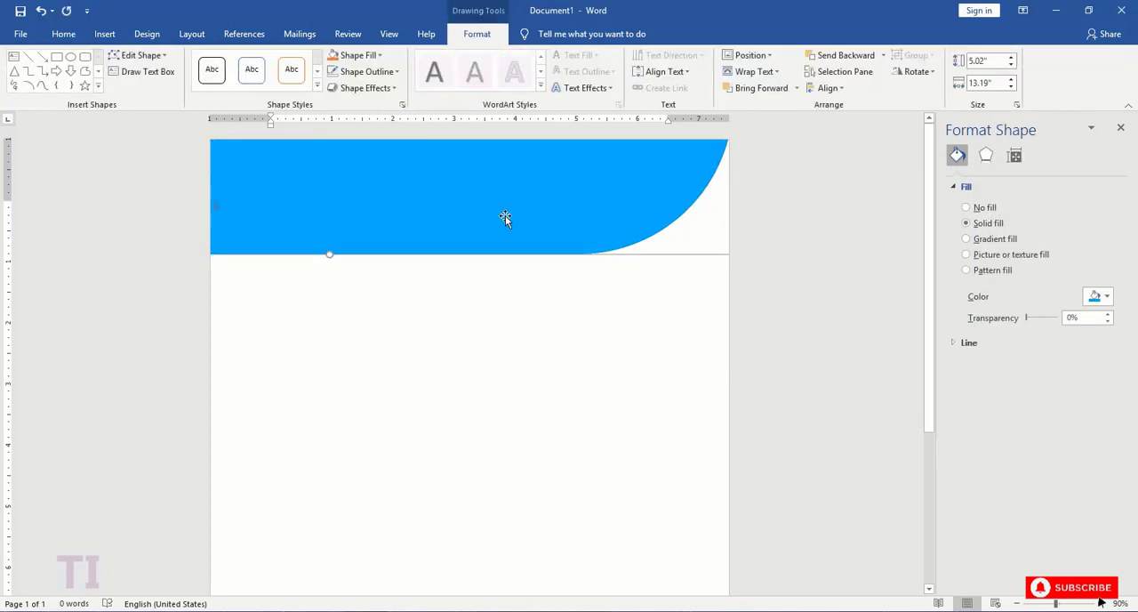
- Duplicate the header shape, scale the copy to about 12.2" by 4.65", and place it over the original, leaving a border along the curve
{"action": "left_click", "coordinate": [549, 297]}
{"action": "left_click", "coordinate": [538, 218]}
{"action": "key", "text": "ctrl+v"}
{"action": "left_click_drag", "start_coordinate": [537, 217], "coordinate": [444, 484]}
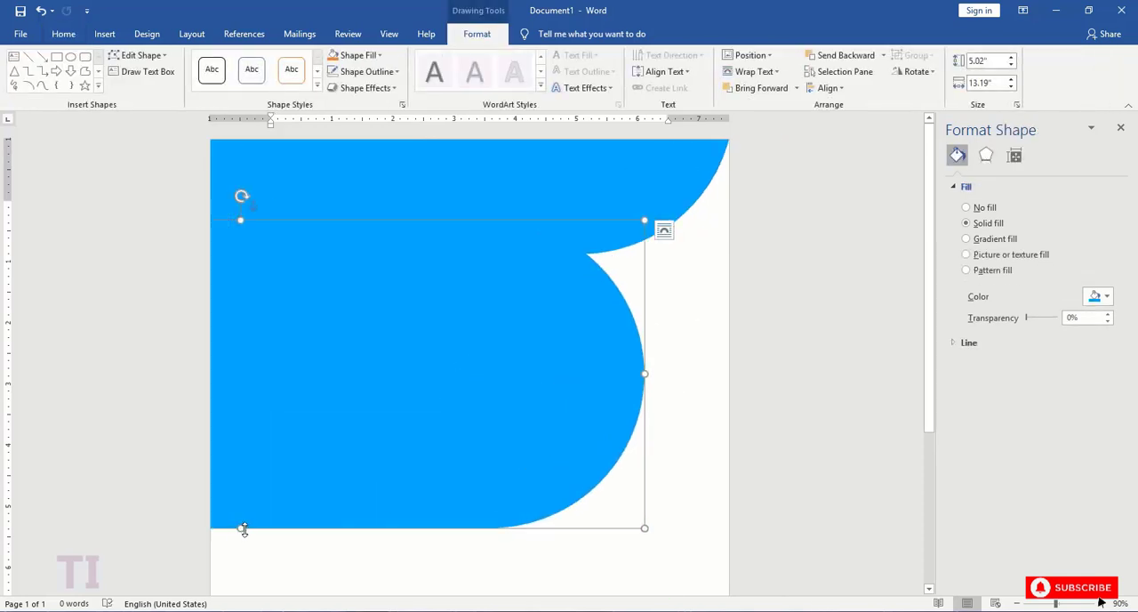
{"action": "left_click_drag", "start_coordinate": [646, 529], "coordinate": [581, 480]}
{"action": "left_click_drag", "start_coordinate": [479, 416], "coordinate": [611, 149]}
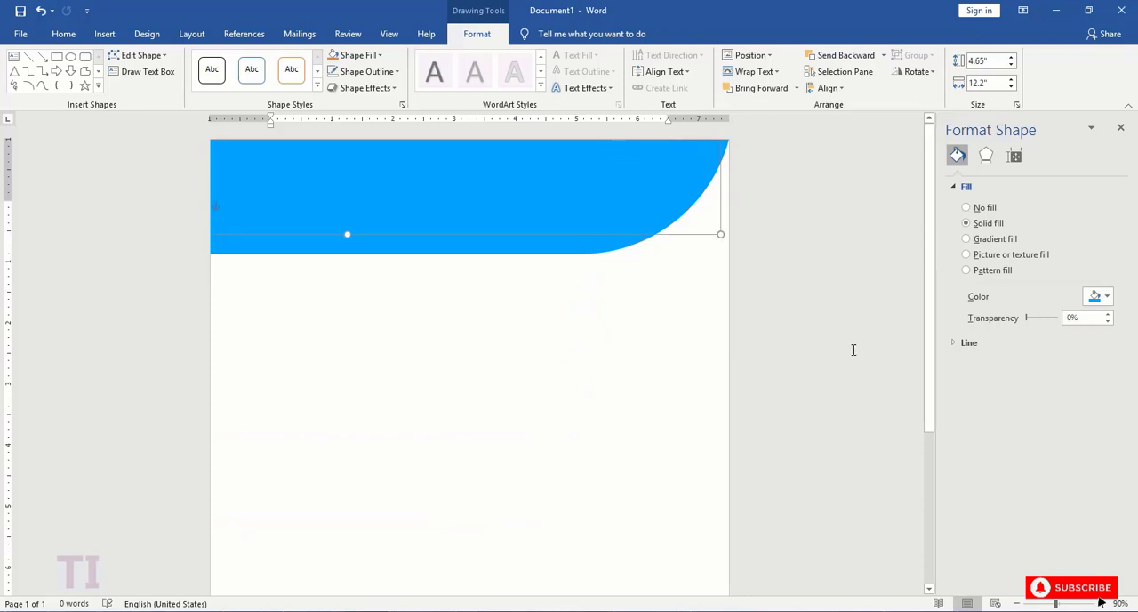
- Fill the smaller header copy with the custom colour #00E1FD and nudge it down slightly
{"action": "left_click", "coordinate": [1106, 296]}
{"action": "left_click", "coordinate": [1027, 452]}
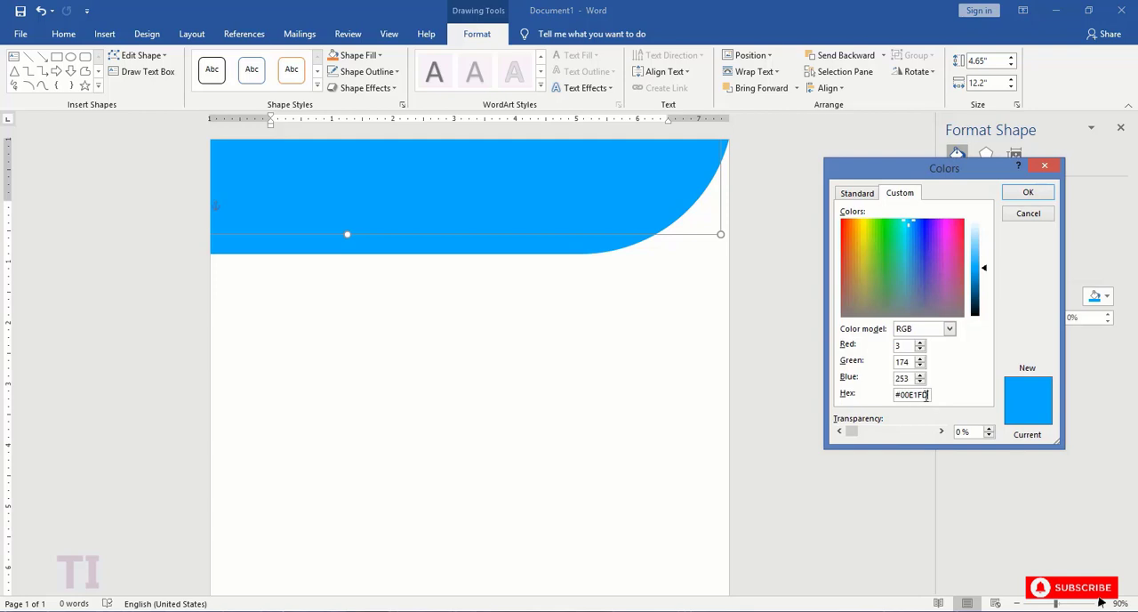
{"action": "left_click", "coordinate": [1010, 194]}
{"action": "left_click", "coordinate": [672, 342]}
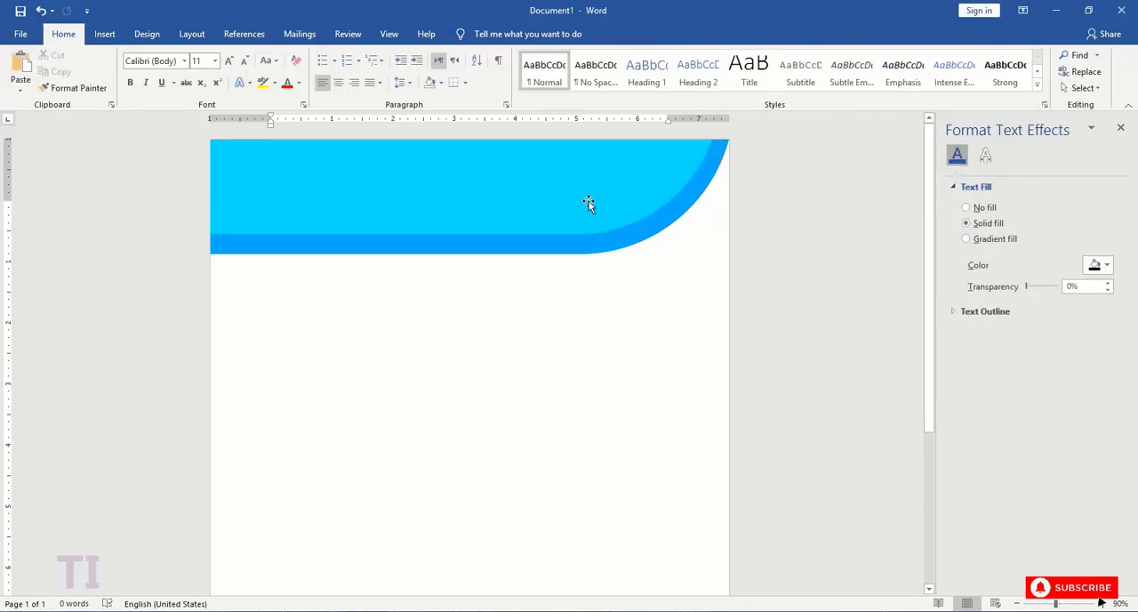
{"action": "left_click", "coordinate": [587, 202]}
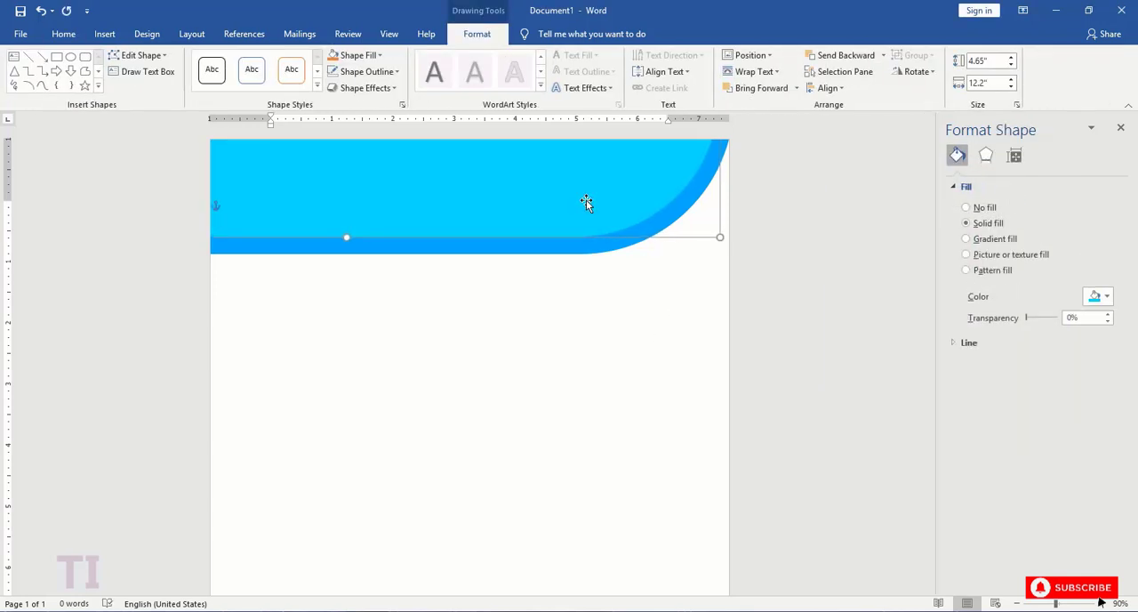
{"action": "left_click", "coordinate": [667, 324]}
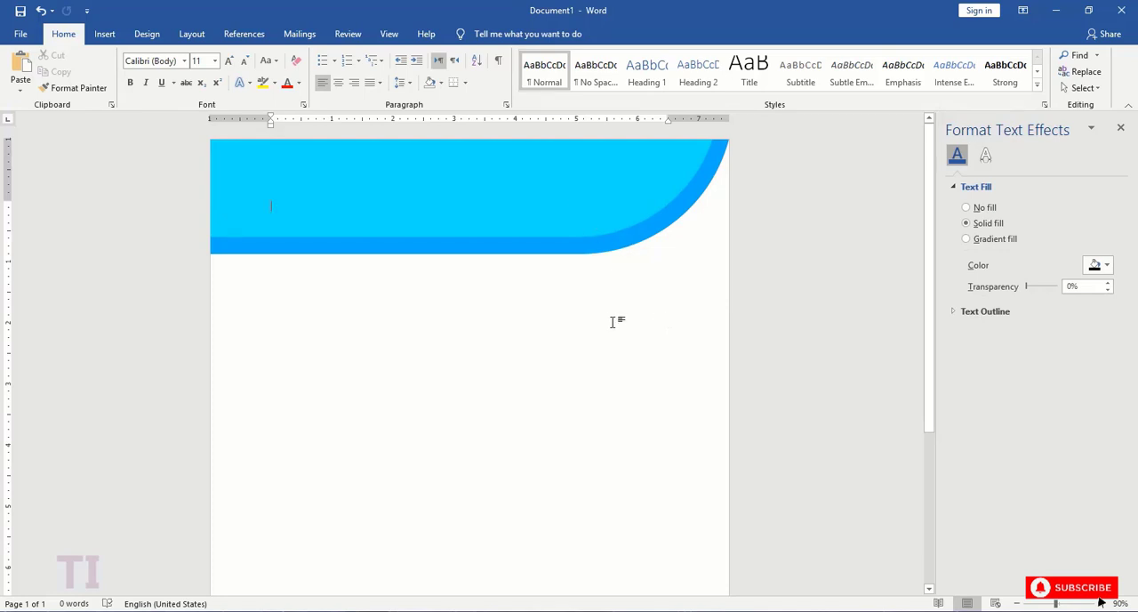
- Draw a rectangle about 1.14" wide and 3.21" high, tilt it clockwise, and move it just below the header
{"action": "left_click", "coordinate": [104, 33]}
{"action": "left_click", "coordinate": [196, 71]}
{"action": "left_click", "coordinate": [231, 126]}
{"action": "left_click_drag", "start_coordinate": [421, 336], "coordinate": [498, 534]}
{"action": "left_click_drag", "start_coordinate": [462, 312], "coordinate": [546, 328]}
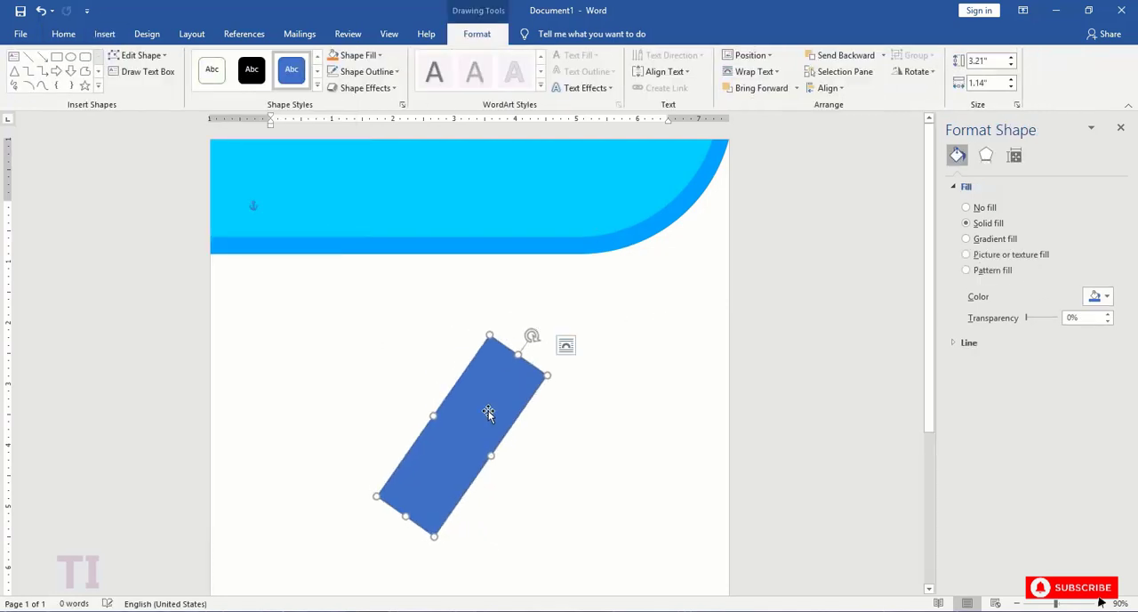
{"action": "left_click_drag", "start_coordinate": [447, 438], "coordinate": [483, 346]}
- Give the tilted rectangle a linear gradient fill at 0°, with the first stop coloured #02A9DB at 13% transparency
{"action": "left_click", "coordinate": [987, 240]}
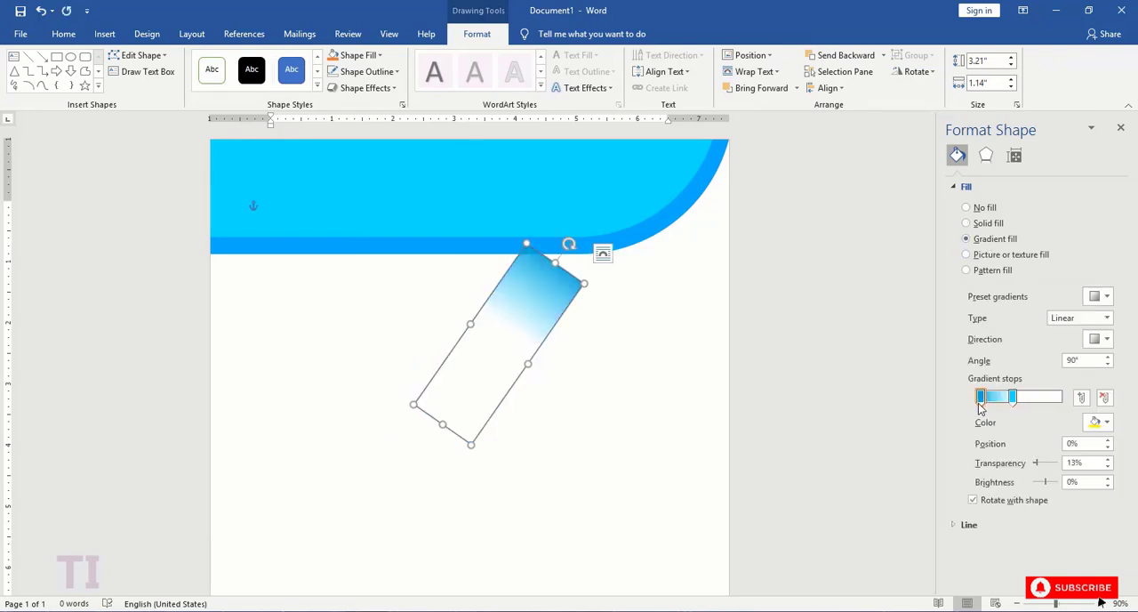
{"action": "left_click", "coordinate": [1107, 340]}
{"action": "left_click", "coordinate": [1092, 375]}
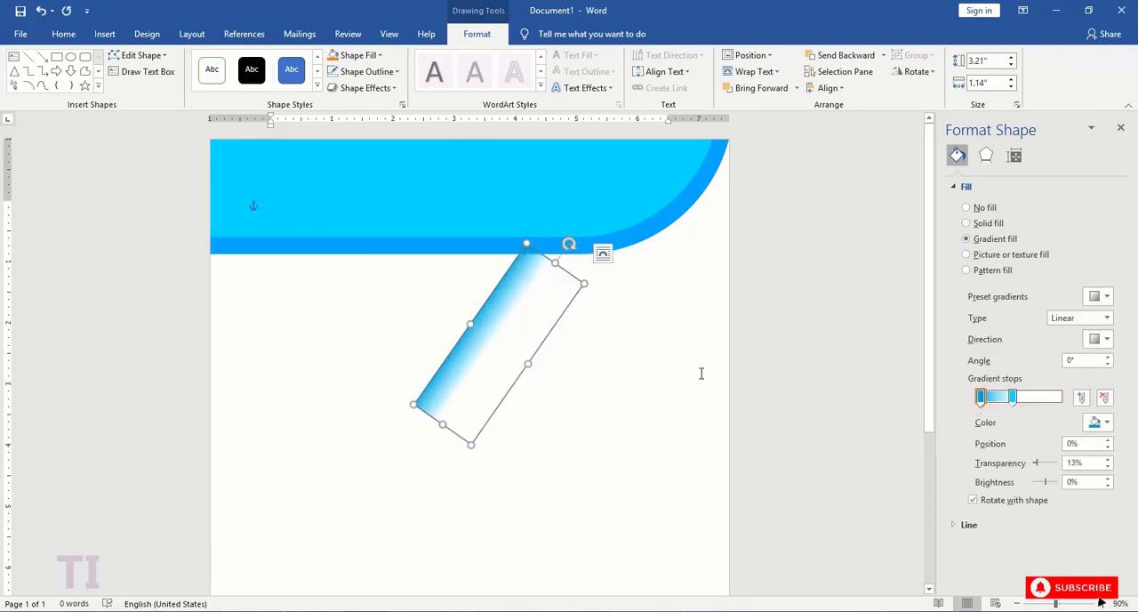
{"action": "left_click", "coordinate": [1102, 422]}
{"action": "left_click", "coordinate": [1049, 575]}
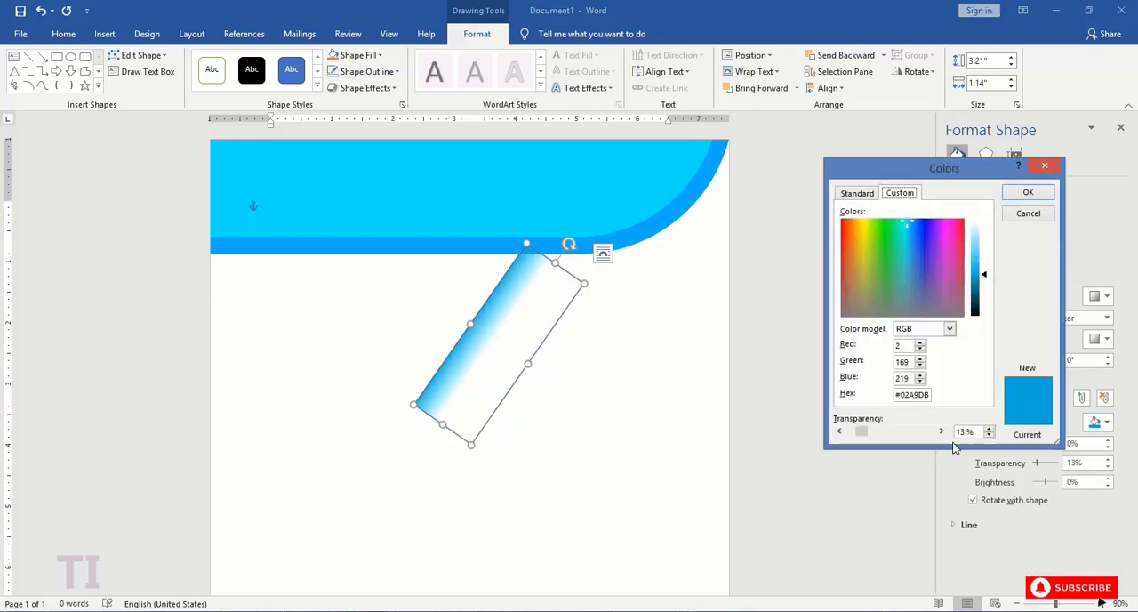
{"action": "left_click", "coordinate": [1027, 193]}
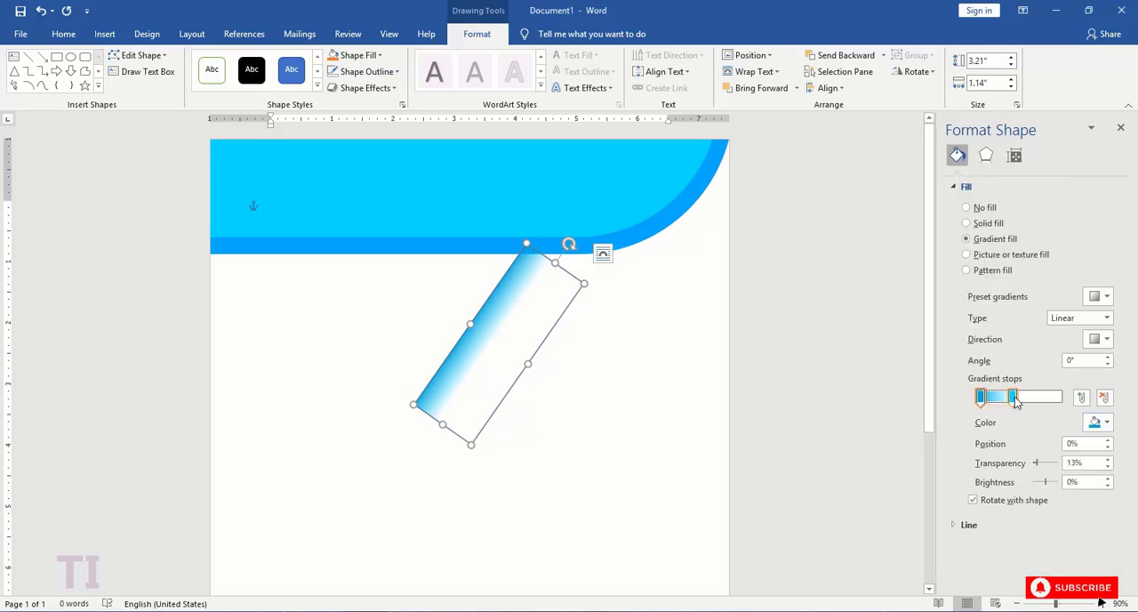
- Set the second gradient stop to colour #00E1FD with 100% transparency
{"action": "left_click", "coordinate": [1013, 399]}
{"action": "left_click", "coordinate": [1103, 422]}
{"action": "left_click", "coordinate": [1048, 575]}
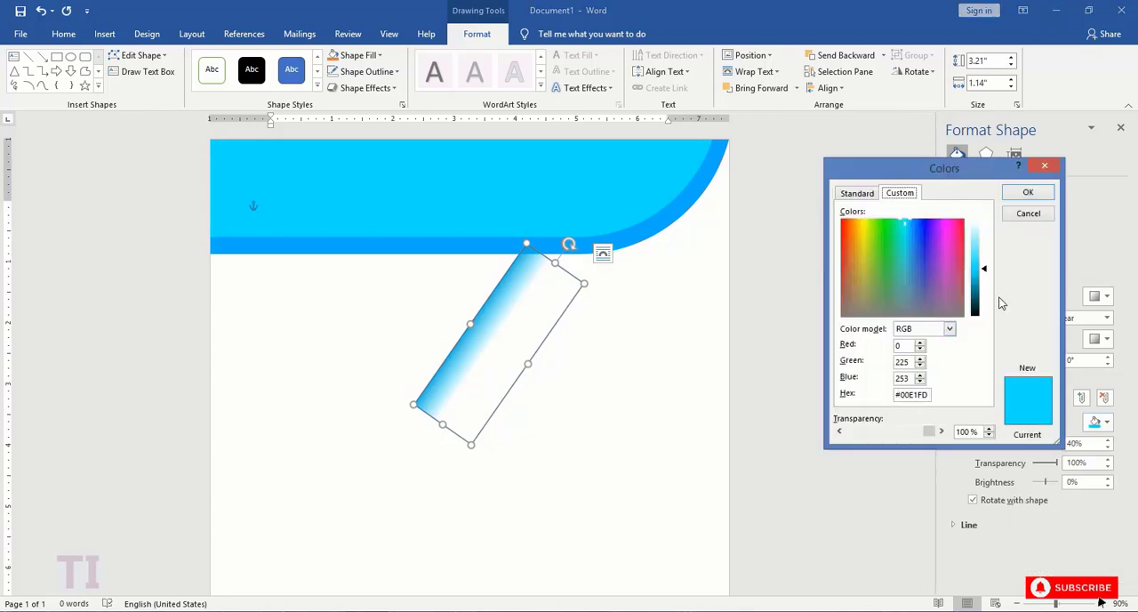
{"action": "left_click", "coordinate": [1027, 192]}
- Move the gradient rectangle onto the curved end of the header as a diagonal shadow and remove its outline
{"action": "left_click_drag", "start_coordinate": [507, 313], "coordinate": [617, 148]}
{"action": "left_click", "coordinate": [626, 364]}
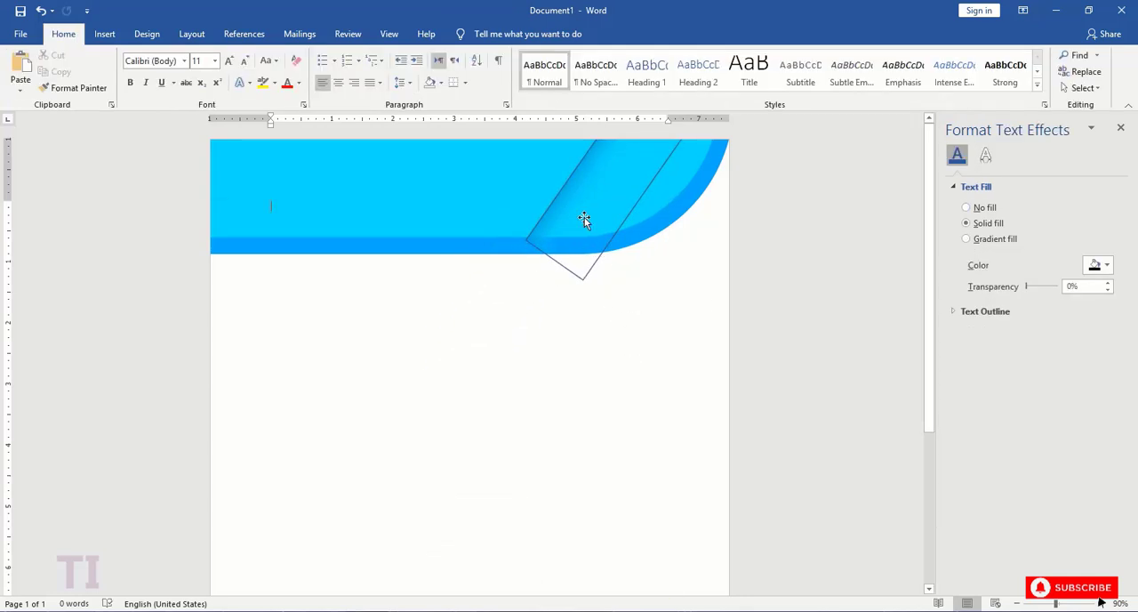
{"action": "left_click", "coordinate": [584, 220]}
{"action": "left_click", "coordinate": [369, 73]}
{"action": "left_click", "coordinate": [371, 216]}
{"action": "left_click", "coordinate": [541, 338]}
- Nudge the gradient rectangle up slightly so its shadow ends at the lower edge of the inner header shape
{"action": "left_click", "coordinate": [556, 211]}
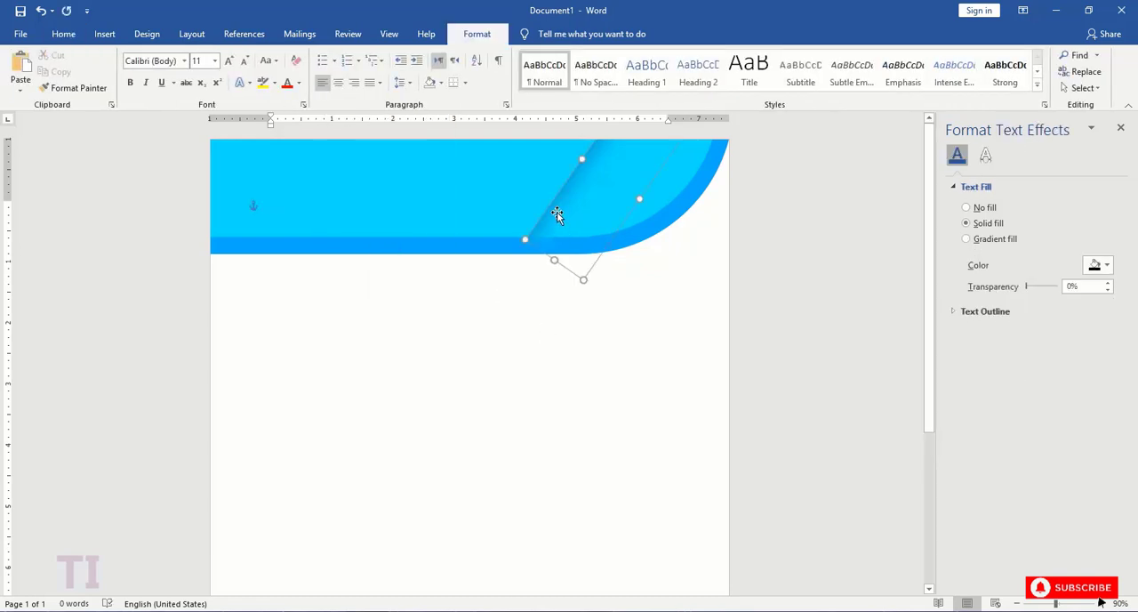
{"action": "key", "text": "Up"}
{"action": "key", "text": "Up"}
{"action": "key", "text": "Up"}
{"action": "key", "text": "Up"}
{"action": "left_click", "coordinate": [570, 328]}
{"action": "left_click", "coordinate": [545, 219]}
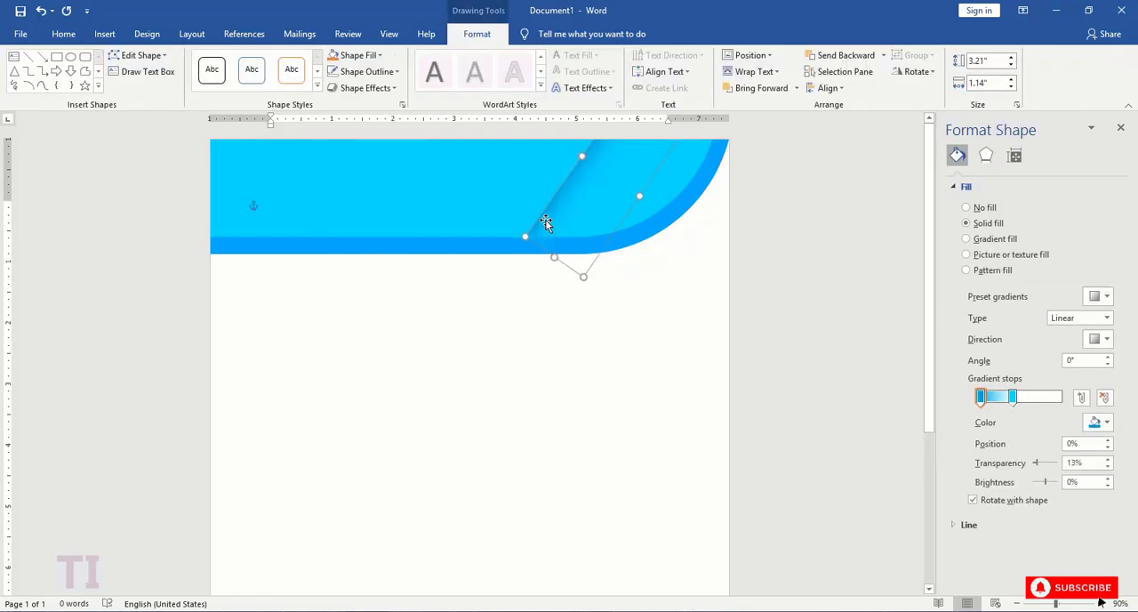
{"action": "left_click", "coordinate": [536, 329]}
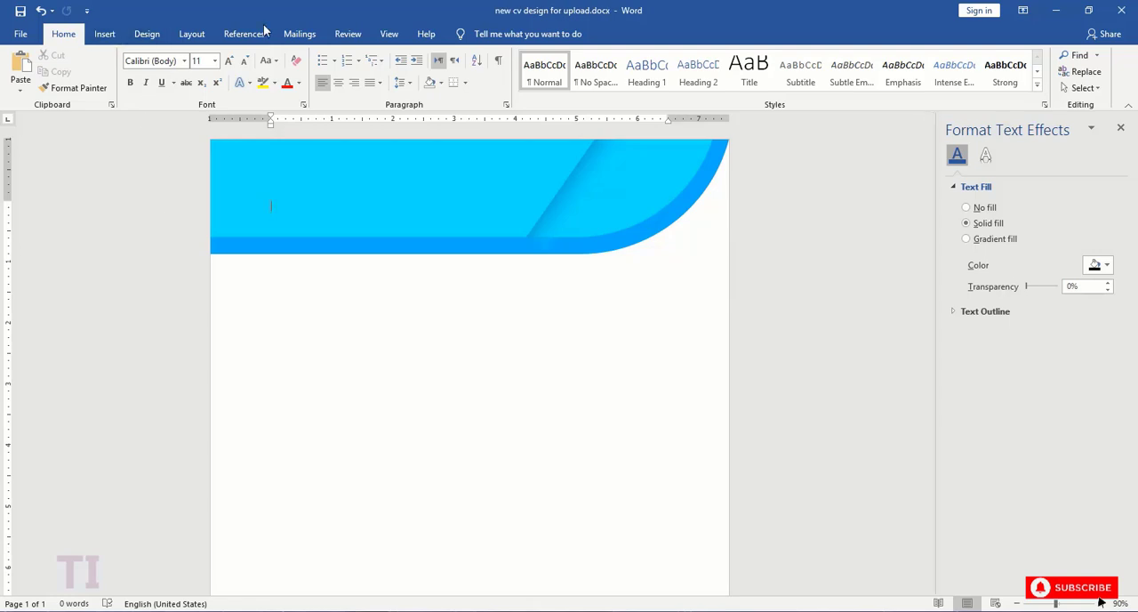
- Draw a narrow rectangle about 0.3" by 1.9", tilt it clockwise, and place it at the page's left edge below the header
{"action": "left_click", "coordinate": [105, 34]}
{"action": "left_click", "coordinate": [195, 71]}
{"action": "left_click", "coordinate": [196, 199]}
{"action": "mouse_move", "coordinate": [405, 367]}
{"action": "left_mouse_down"}
{"action": "mouse_move", "coordinate": [435, 504]}
{"action": "mouse_move", "coordinate": [424, 484]}
{"action": "left_mouse_up"}
{"action": "left_click_drag", "start_coordinate": [414, 343], "coordinate": [457, 356]}
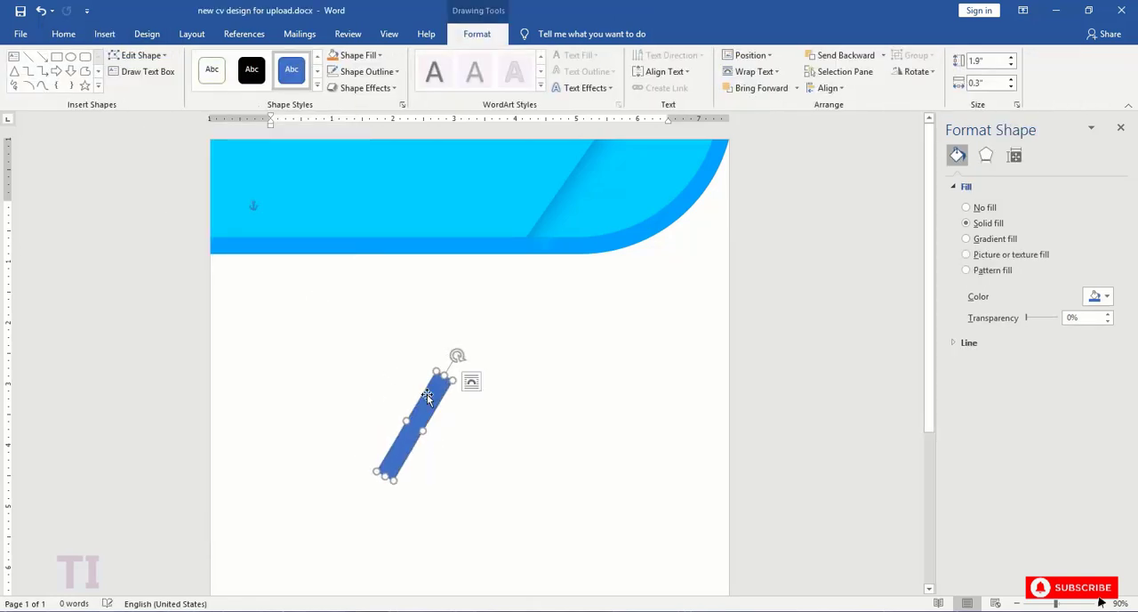
{"action": "left_click_drag", "start_coordinate": [413, 417], "coordinate": [251, 275]}
- Remove the narrow strip's outline and lengthen it so it runs from the header's lower edge past the page edge
{"action": "left_click", "coordinate": [388, 74]}
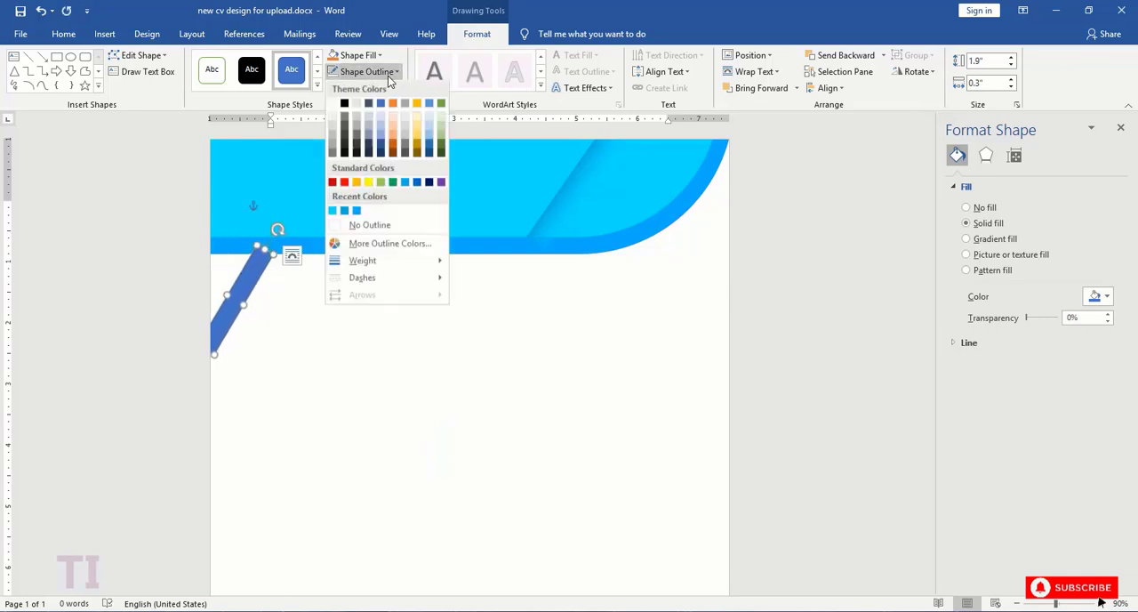
{"action": "left_click", "coordinate": [380, 222]}
{"action": "left_click", "coordinate": [359, 290]}
{"action": "left_click", "coordinate": [256, 269]}
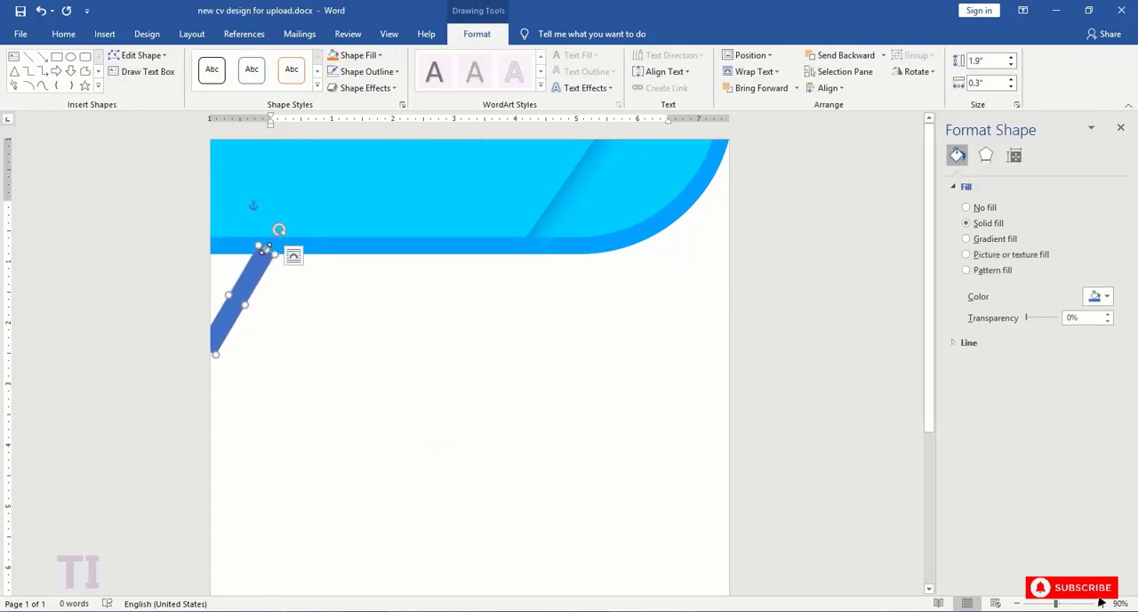
{"action": "left_click_drag", "start_coordinate": [266, 250], "coordinate": [253, 283]}
{"action": "left_click", "coordinate": [253, 293]}
{"action": "left_click", "coordinate": [318, 306]}
- Fill the narrow diagonal strip with a custom bright blue colour
{"action": "left_click", "coordinate": [248, 293]}
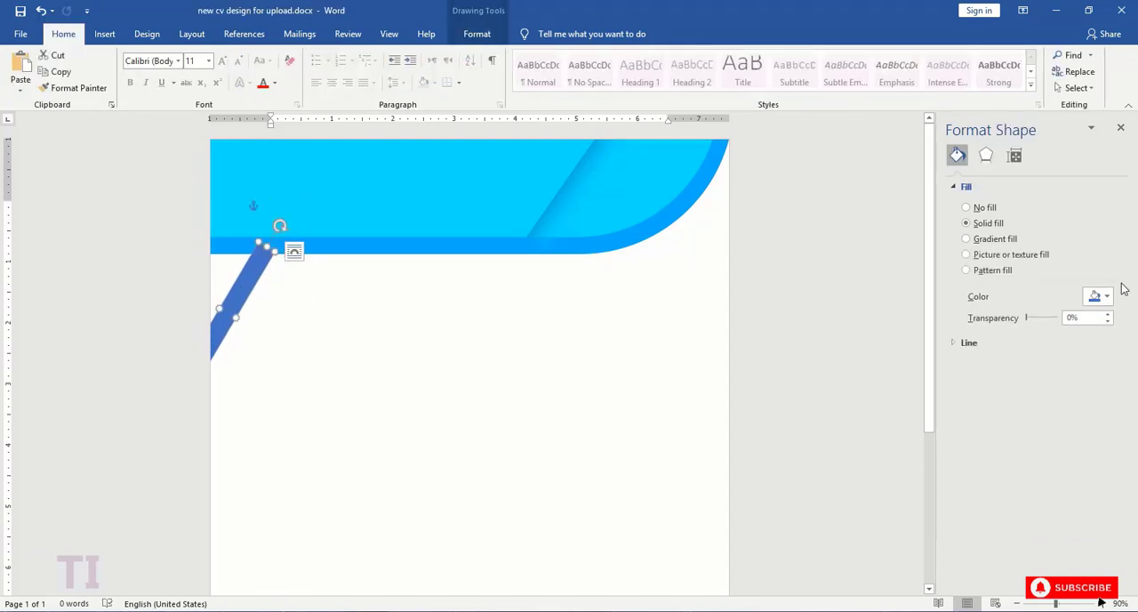
{"action": "left_click", "coordinate": [1106, 297]}
{"action": "left_click", "coordinate": [1041, 449]}
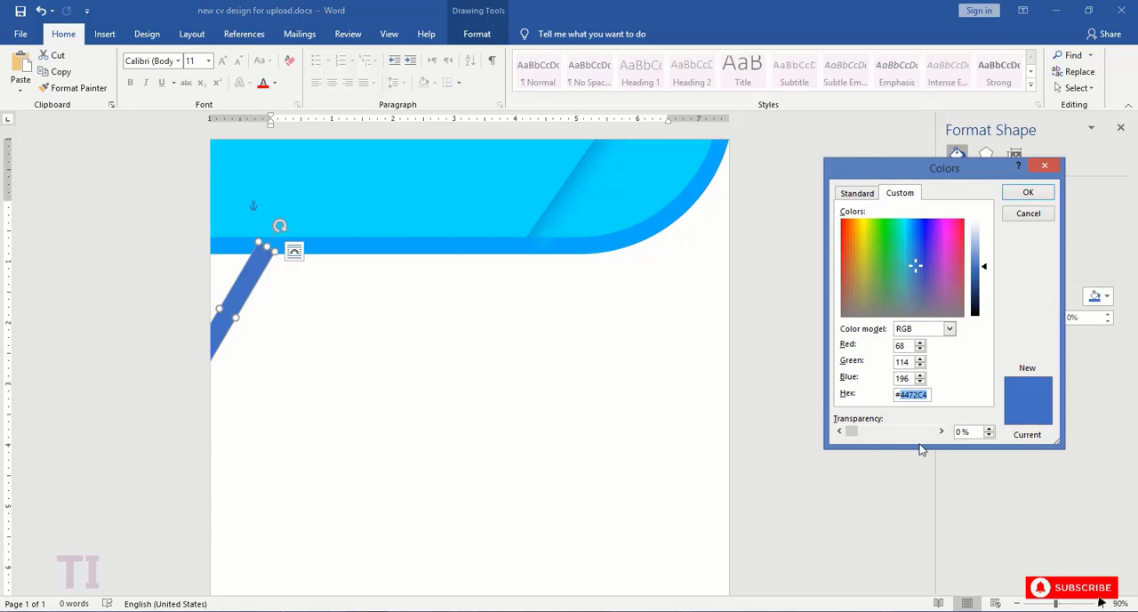
{"action": "left_click", "coordinate": [1018, 195]}
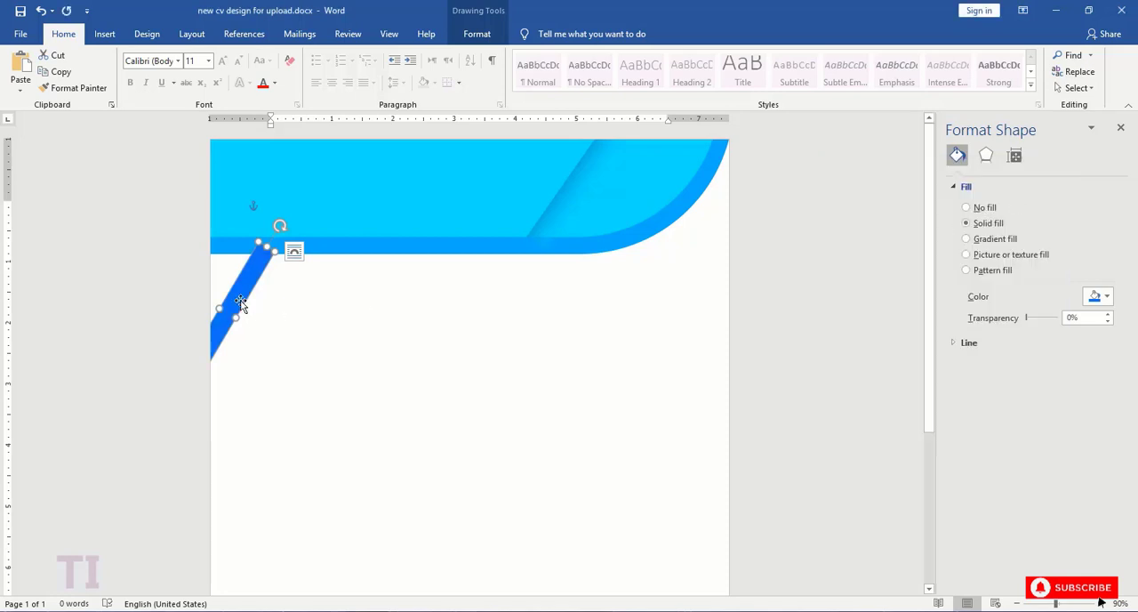
{"action": "left_click", "coordinate": [284, 322]}
- Draw a rectangle about 1.79" wide and 4.04" high, tilt it clockwise, and move it over the page's upper-left corner
{"action": "left_click", "coordinate": [104, 34]}
{"action": "left_click", "coordinate": [196, 69]}
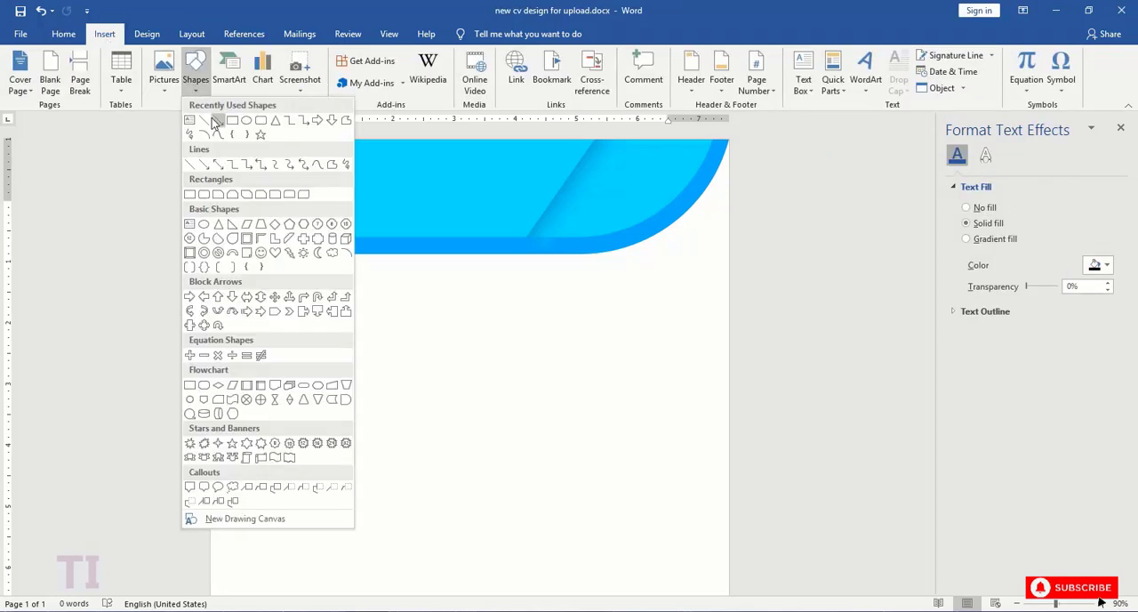
{"action": "left_click", "coordinate": [194, 191]}
{"action": "left_click_drag", "start_coordinate": [397, 306], "coordinate": [507, 552]}
{"action": "left_click_drag", "start_coordinate": [452, 278], "coordinate": [559, 297]}
{"action": "mouse_move", "coordinate": [431, 382]}
{"action": "left_mouse_down"}
{"action": "mouse_move", "coordinate": [298, 222]}
{"action": "mouse_move", "coordinate": [229, 198]}
{"action": "mouse_move", "coordinate": [197, 217]}
{"action": "left_mouse_up"}
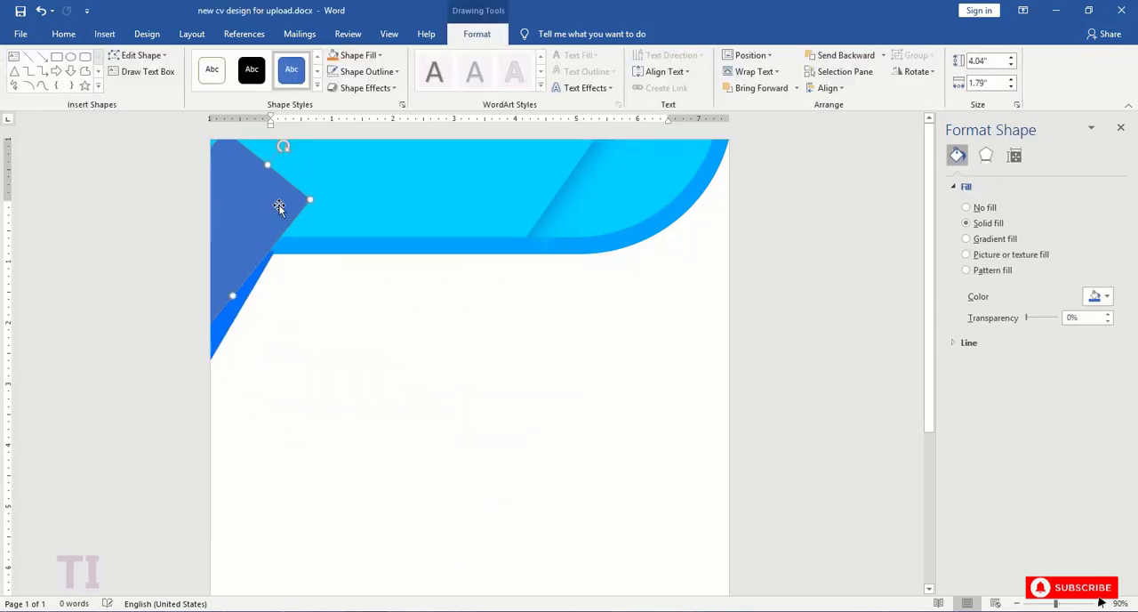
- Rotate the large rectangle parallel to the narrow diagonal strip and shift the strip away from the page corner
{"action": "left_click_drag", "start_coordinate": [283, 147], "coordinate": [261, 139]}
{"action": "left_click_drag", "start_coordinate": [236, 212], "coordinate": [280, 325]}
{"action": "left_click_drag", "start_coordinate": [246, 389], "coordinate": [214, 392]}
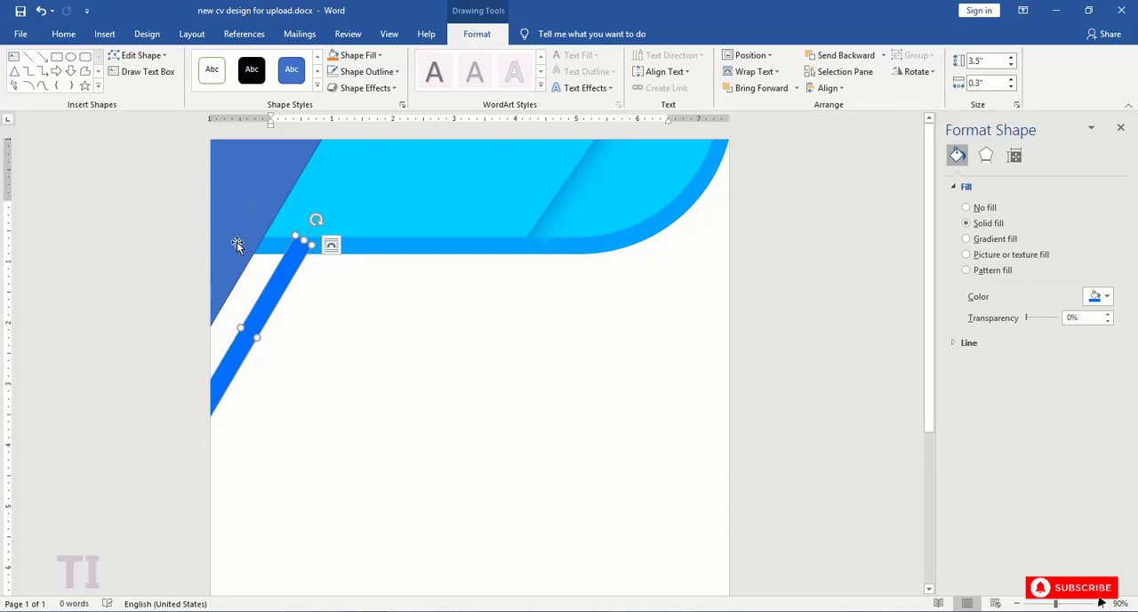
- Enlarge the tilted rectangle to about 2.31" wide and 5.66" long, and place it over the page's upper-left corner against the strip
{"action": "left_click_drag", "start_coordinate": [236, 241], "coordinate": [516, 267]}
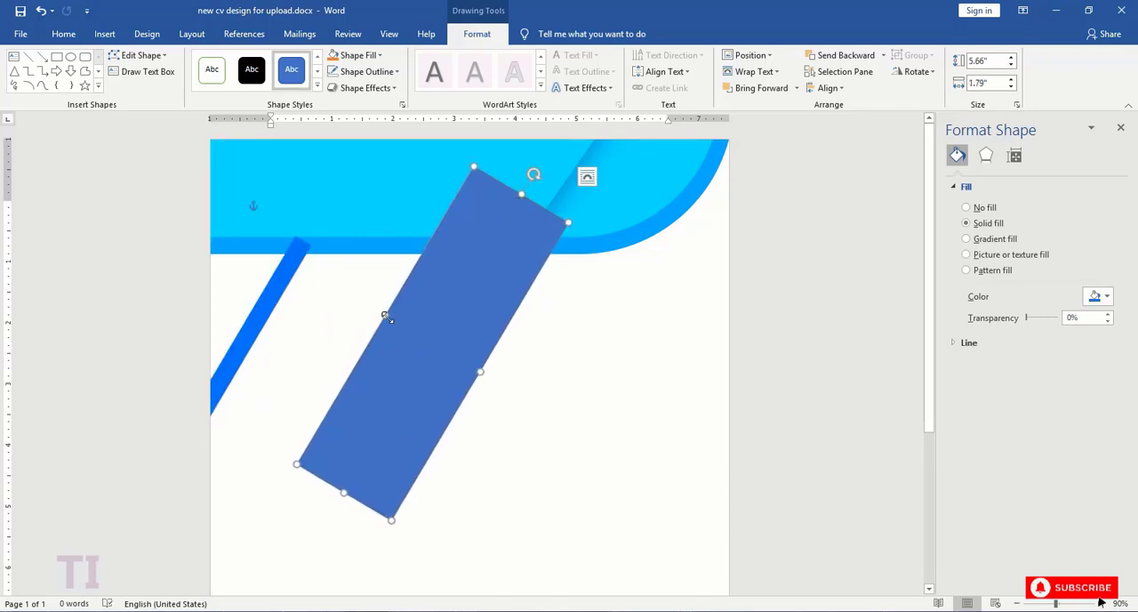
{"action": "left_click_drag", "start_coordinate": [387, 316], "coordinate": [358, 300]}
{"action": "left_click_drag", "start_coordinate": [416, 334], "coordinate": [247, 255]}
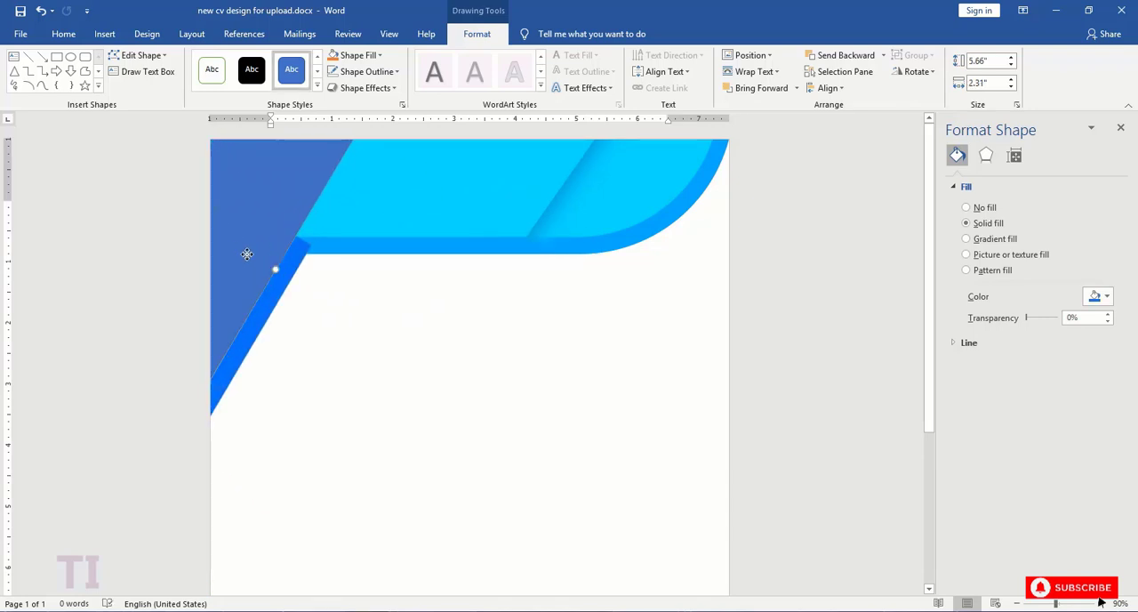
- Remove the large tilted rectangle's outline and fit its edge flush along the narrow strip
{"action": "left_click", "coordinate": [383, 72]}
{"action": "left_click", "coordinate": [374, 226]}
{"action": "left_click", "coordinate": [412, 318]}
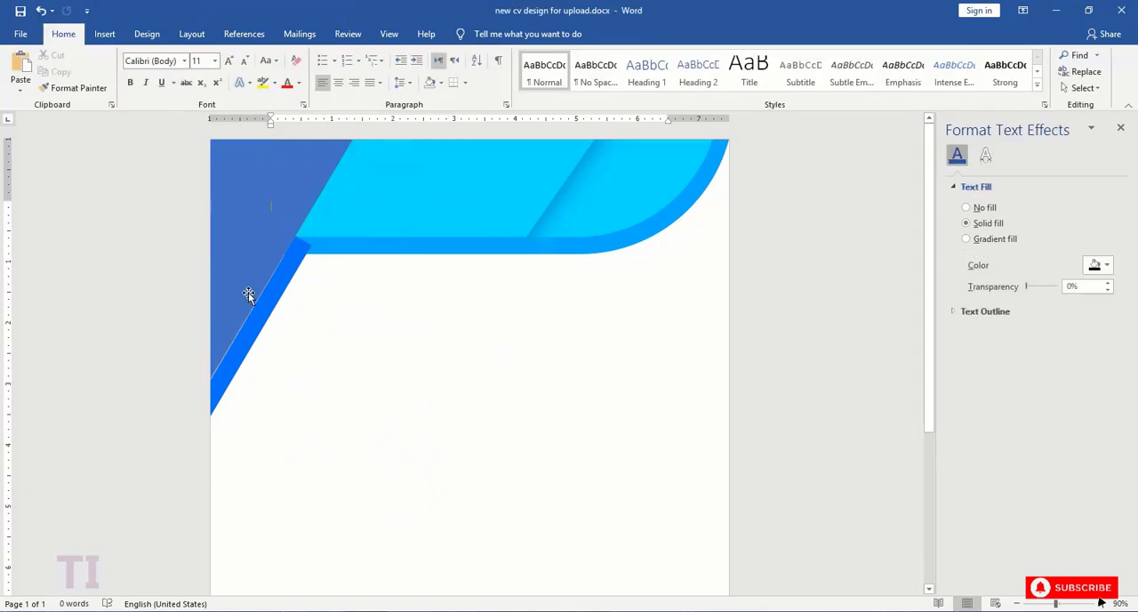
{"action": "left_click_drag", "start_coordinate": [240, 285], "coordinate": [446, 427]}
{"action": "left_click_drag", "start_coordinate": [523, 207], "coordinate": [246, 204]}
{"action": "left_click", "coordinate": [362, 367]}
{"action": "left_click", "coordinate": [272, 246]}
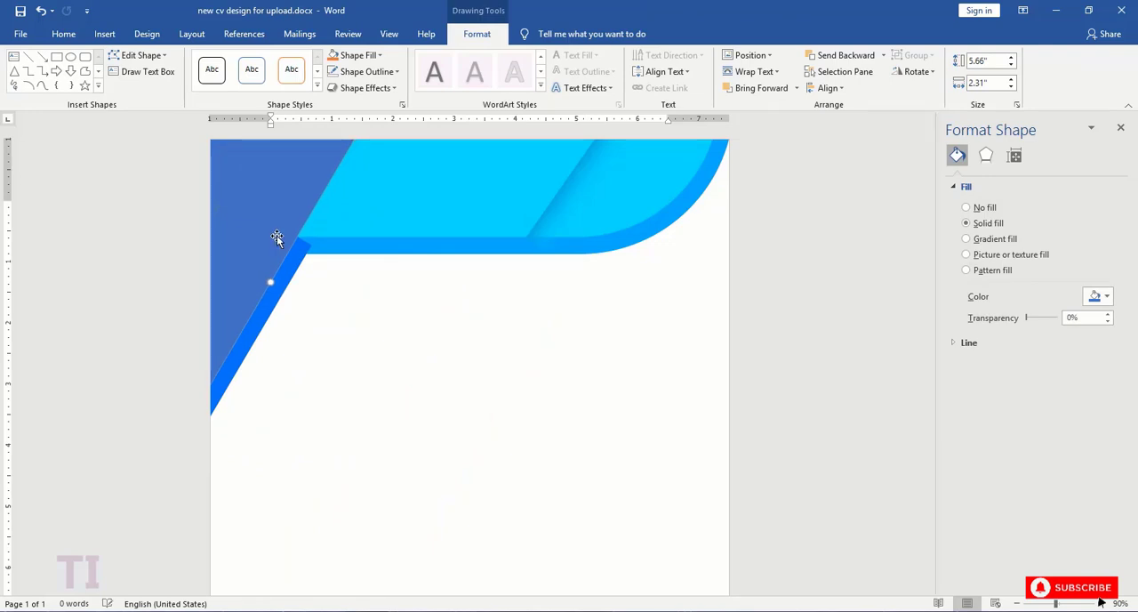
{"action": "left_click", "coordinate": [364, 380]}
{"action": "key", "text": "ctrl+s"}
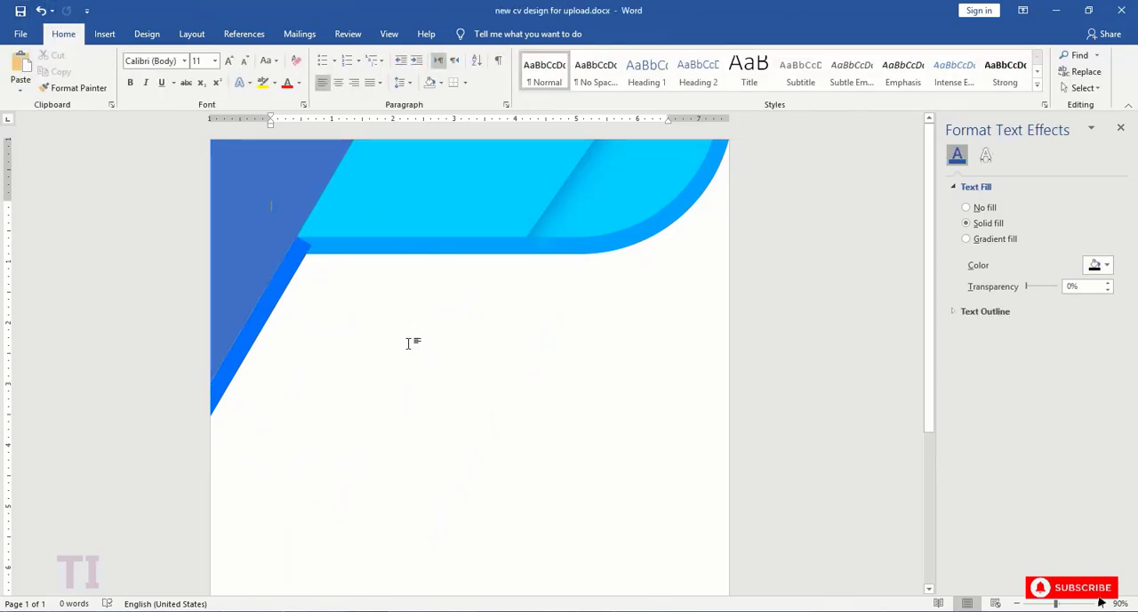
- Give the large tilted rectangle a gradient fill, using #0073F7 for the starting stop and a custom blue for the 93% stop
{"action": "left_click", "coordinate": [235, 273]}
{"action": "left_click", "coordinate": [966, 239]}
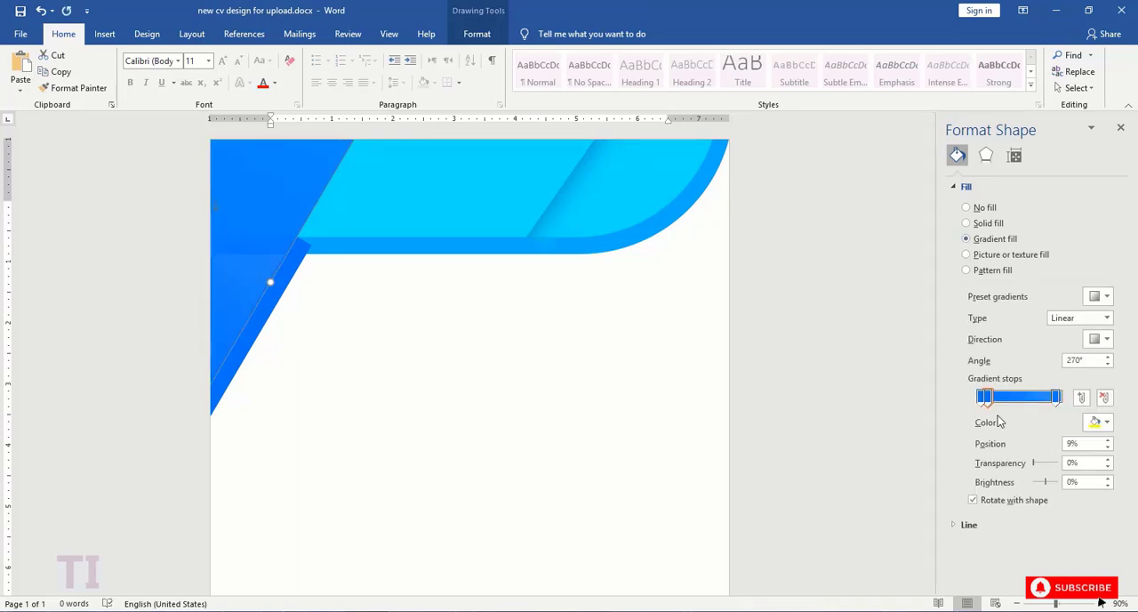
{"action": "left_click", "coordinate": [1096, 422]}
{"action": "left_click", "coordinate": [1049, 571]}
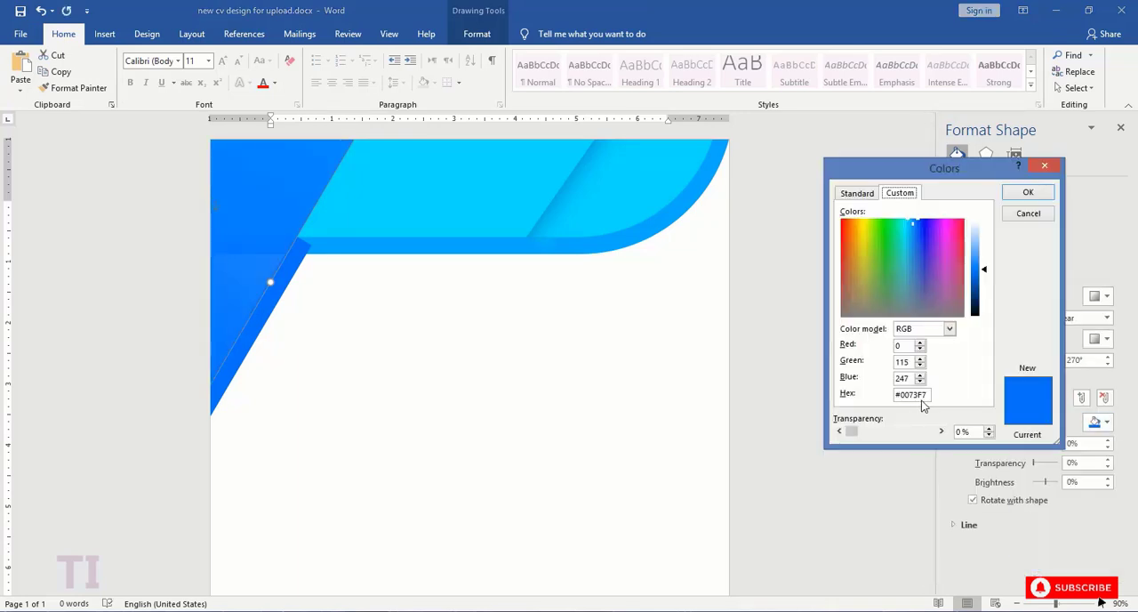
{"action": "left_click", "coordinate": [1027, 194]}
{"action": "left_click", "coordinate": [1056, 398]}
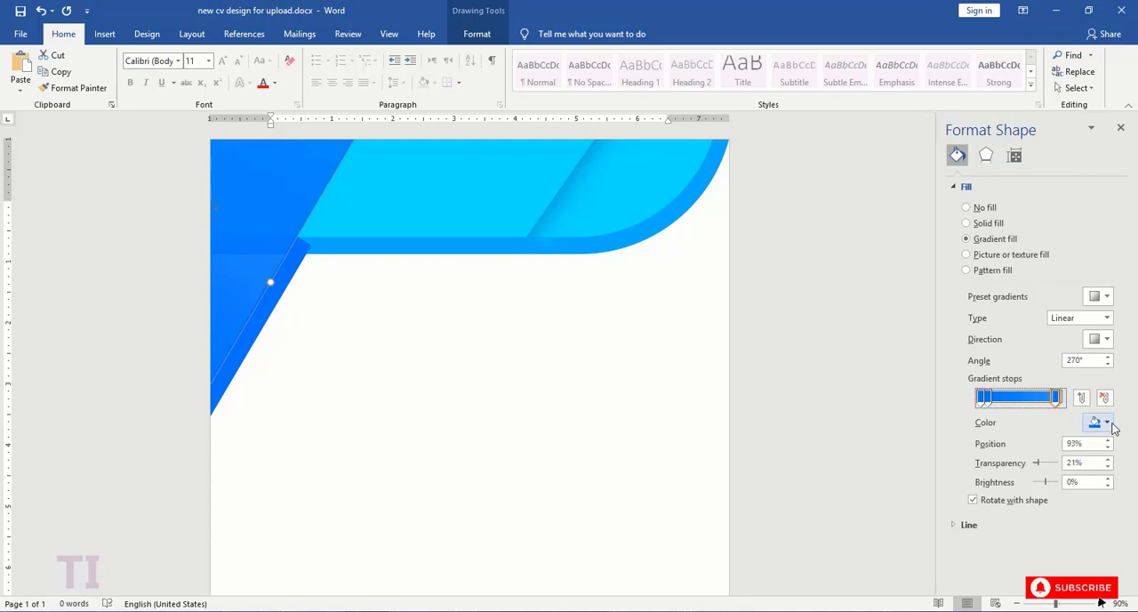
{"action": "left_click", "coordinate": [1107, 421]}
{"action": "left_click", "coordinate": [1049, 571]}
{"action": "left_click", "coordinate": [1026, 194]}
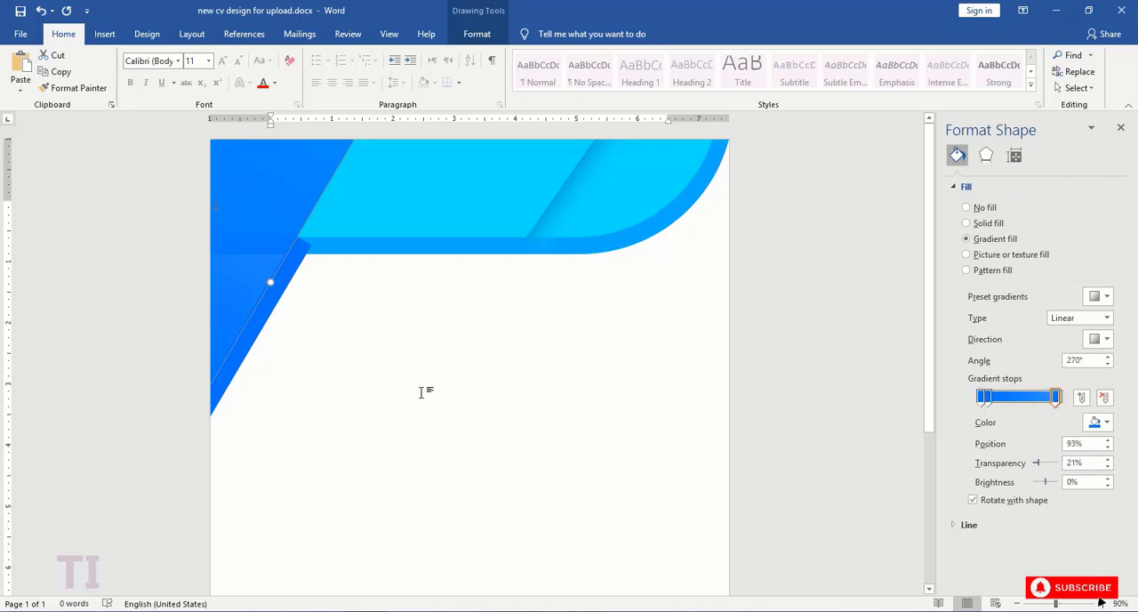
- Duplicate the gradient rectangle onto the empty page area below the header and set its linear gradient angle to 45°
{"action": "key", "text": "ctrl+v"}
{"action": "left_click_drag", "start_coordinate": [282, 230], "coordinate": [476, 369]}
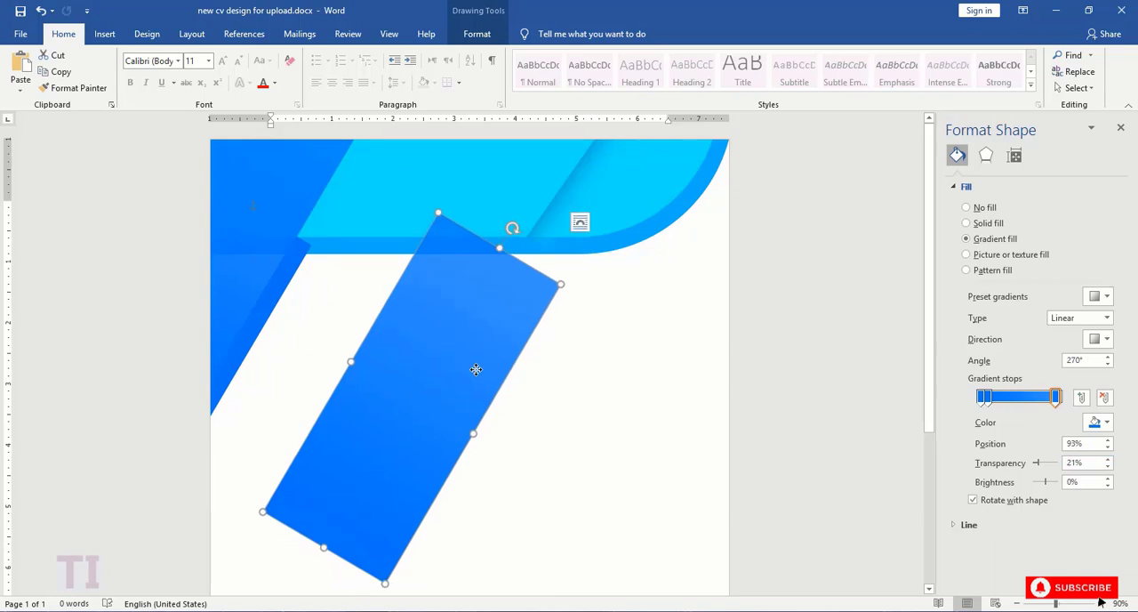
{"action": "left_click", "coordinate": [1099, 339]}
{"action": "left_click", "coordinate": [1003, 367]}
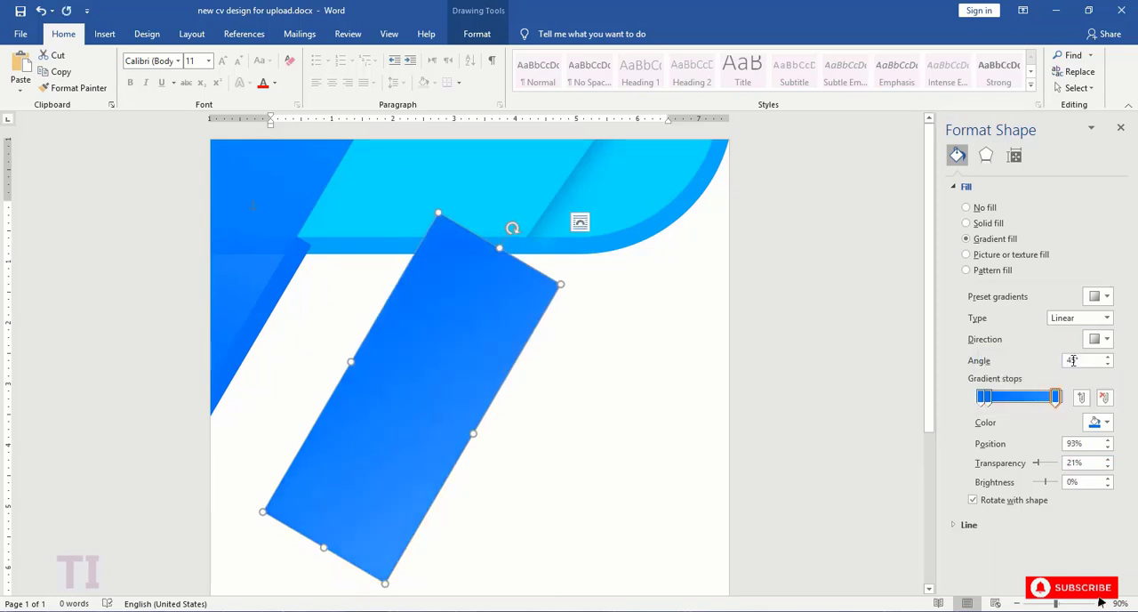
- Reduce the duplicate's gradient to two stops, with the end stop at 96% position and 0% transparency
{"action": "left_click", "coordinate": [1012, 397]}
{"action": "left_click", "coordinate": [1104, 398]}
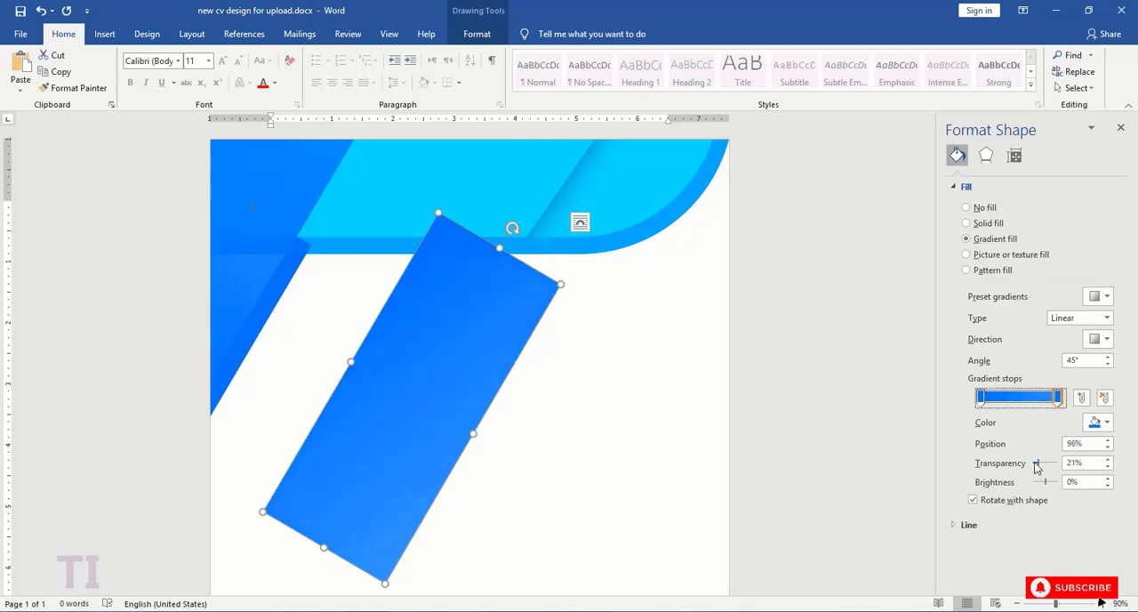
{"action": "left_click_drag", "start_coordinate": [1024, 466], "coordinate": [1031, 465]}
- Color the duplicate's gradient from #00E1FD at the starting stop to #0075FB at the end stop
{"action": "left_click", "coordinate": [1095, 422]}
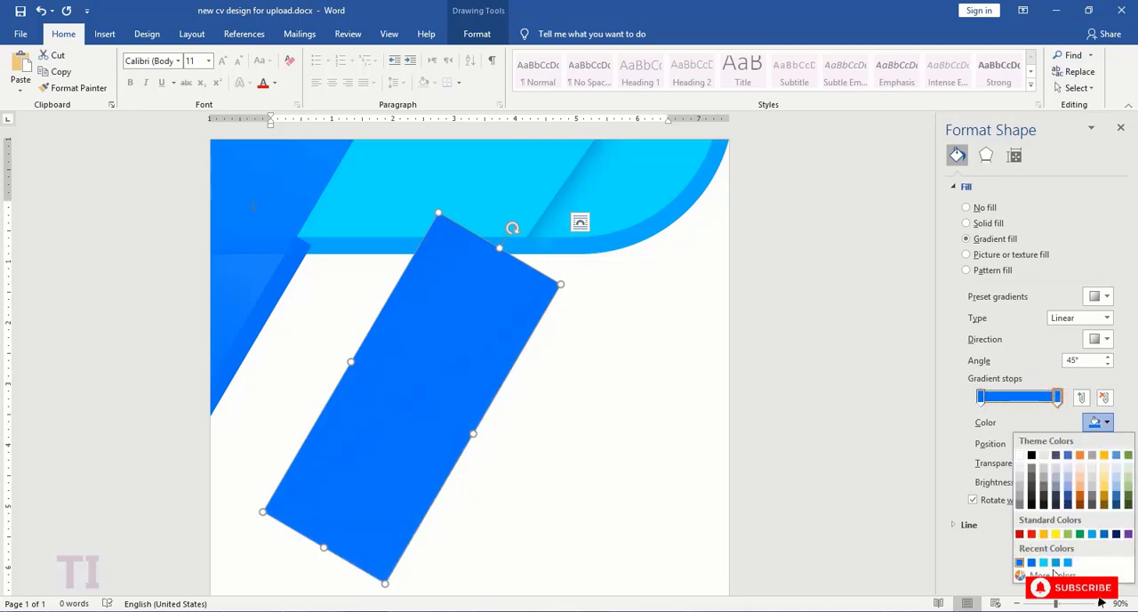
{"action": "left_click", "coordinate": [1049, 573]}
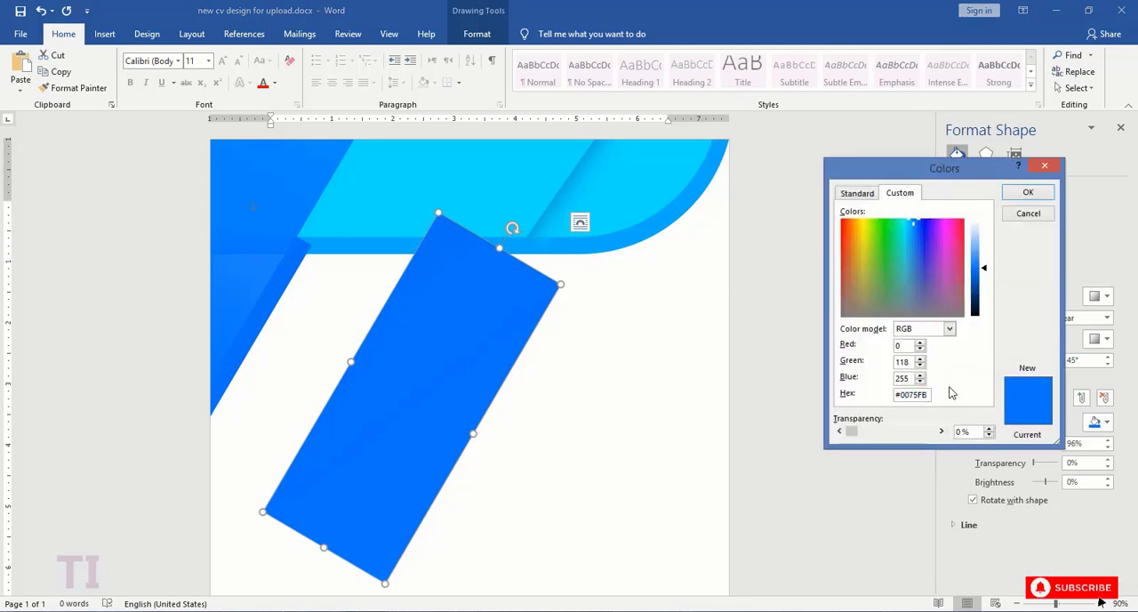
{"action": "left_click", "coordinate": [1027, 192]}
{"action": "left_click", "coordinate": [991, 402]}
{"action": "left_click", "coordinate": [1094, 422]}
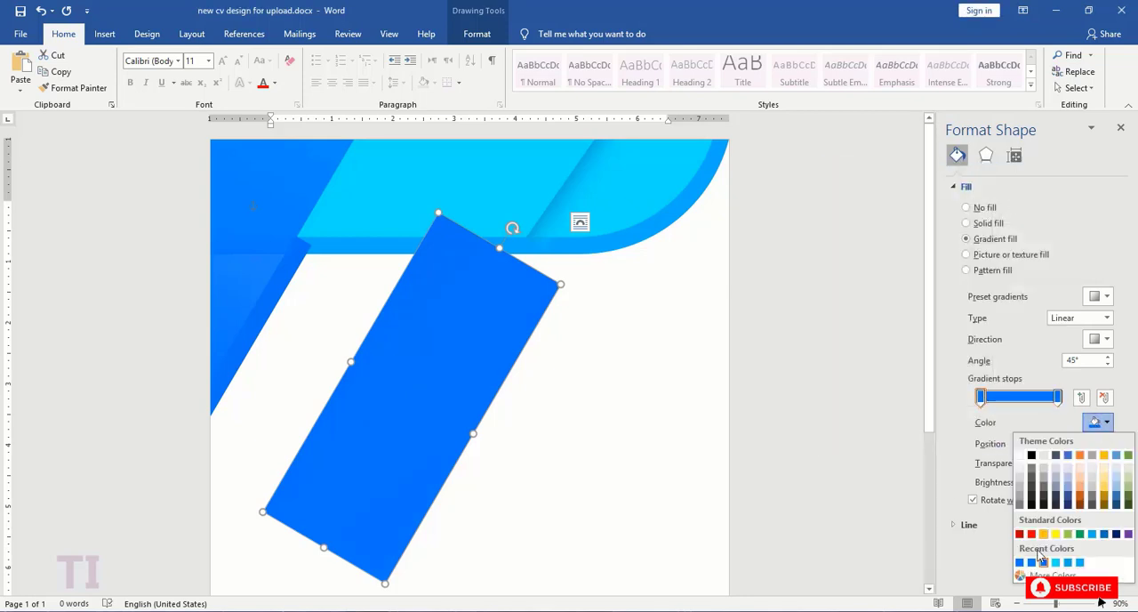
{"action": "left_click", "coordinate": [1049, 573]}
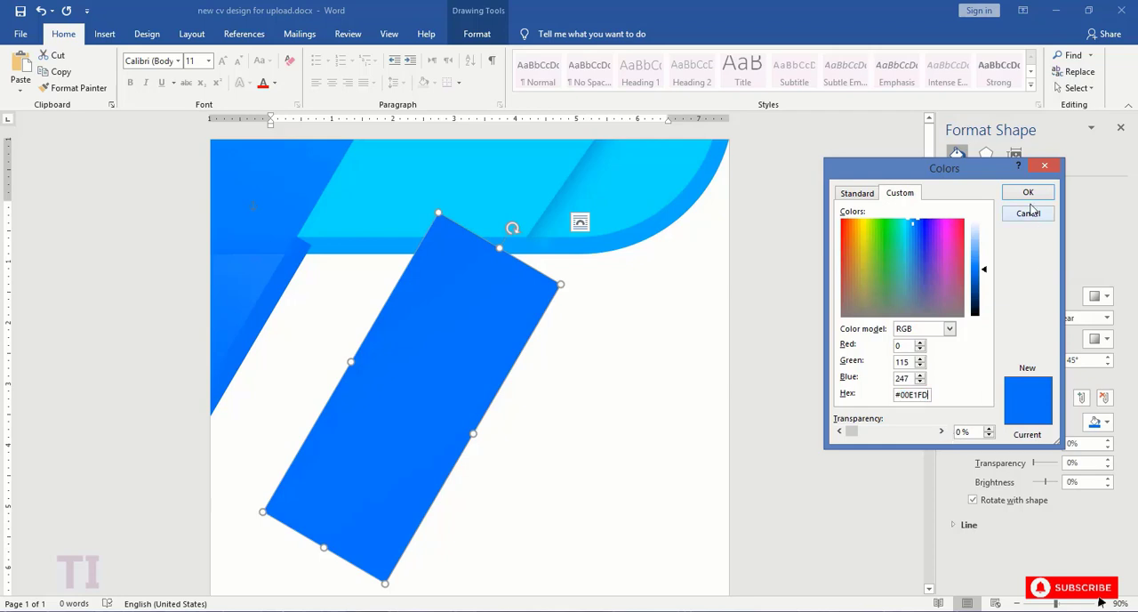
{"action": "left_click", "coordinate": [1028, 193]}
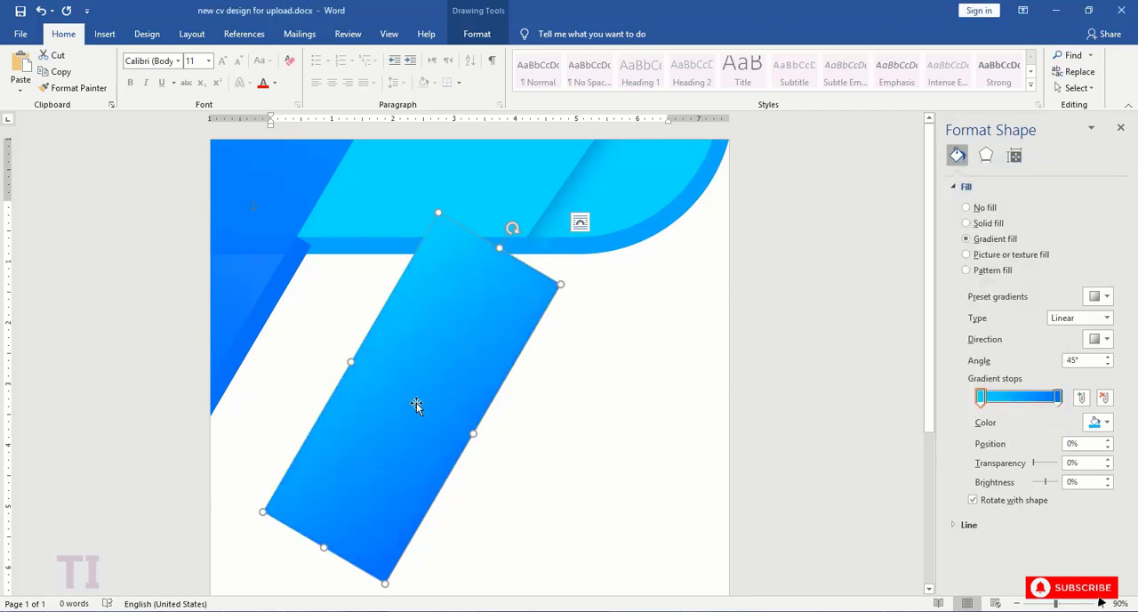
- Place the light gradient rectangle over the corner just inside the darker one, and shift all the corner shapes left together
{"action": "key", "text": "Delete"}
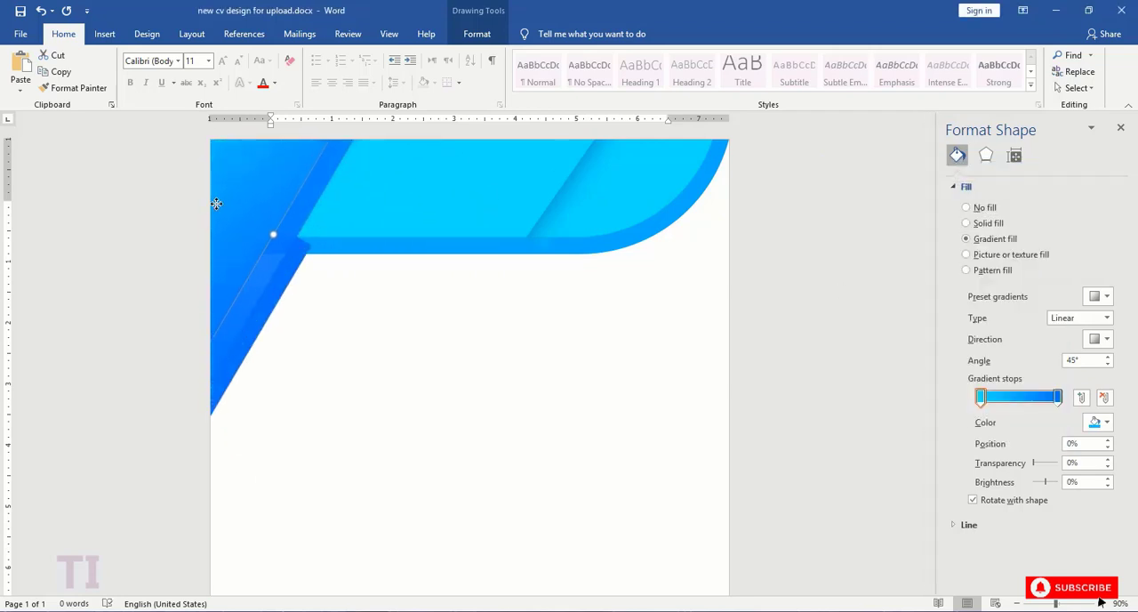
{"action": "left_click", "coordinate": [254, 215]}
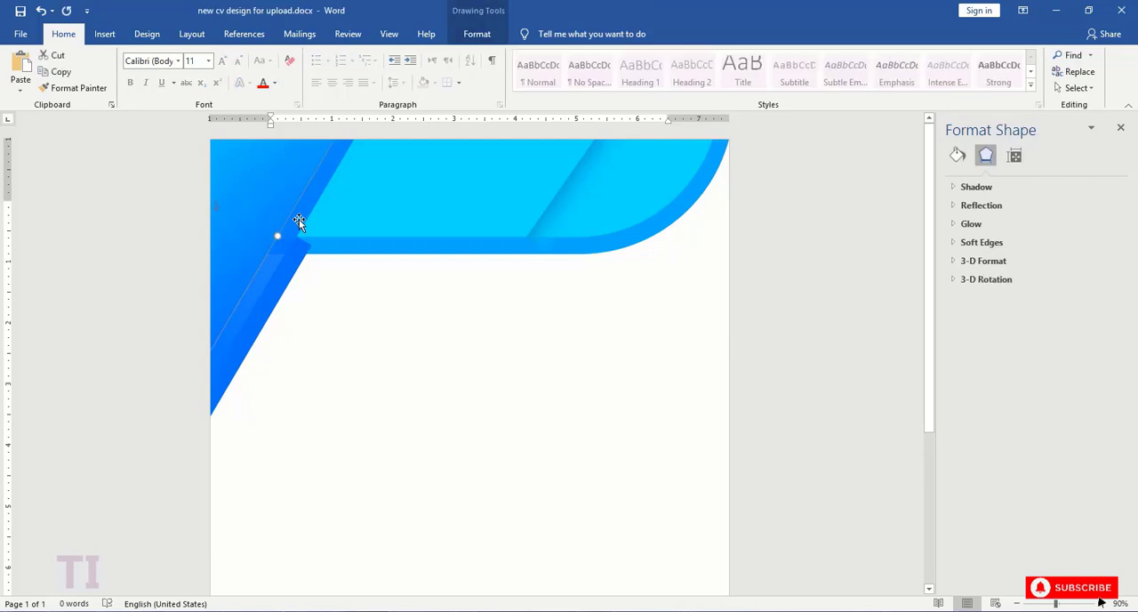
{"action": "left_click", "coordinate": [271, 283]}
{"action": "key", "text": "Left"}
{"action": "key", "text": "Left"}
{"action": "key", "text": "Left"}
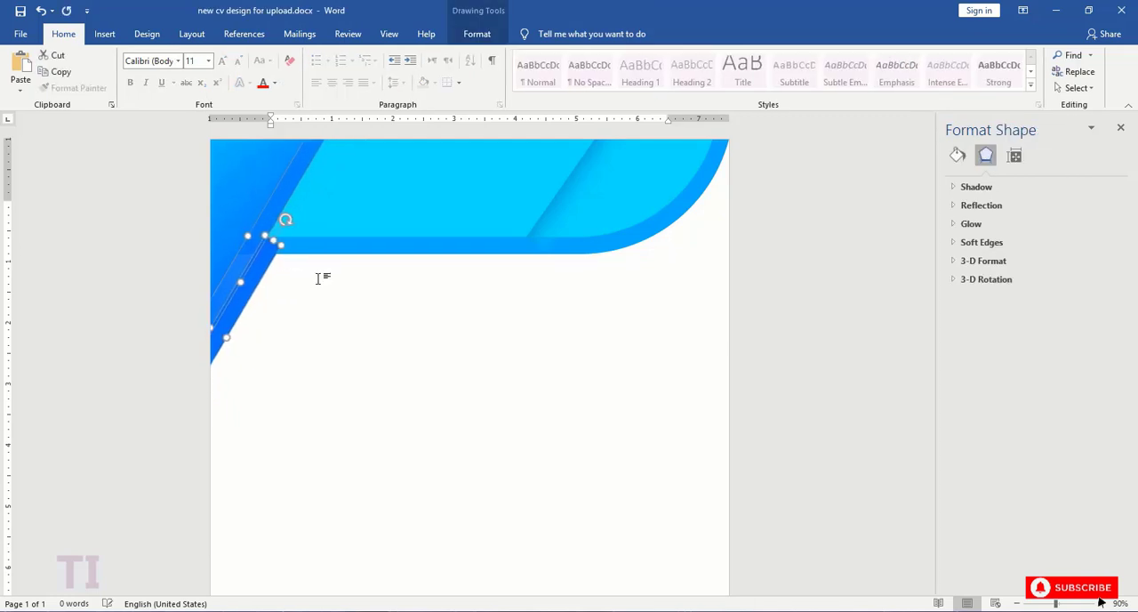
{"action": "left_click", "coordinate": [330, 297]}
- Group the narrow strip with the two tilted gradient rectangles
{"action": "left_click", "coordinate": [264, 265]}
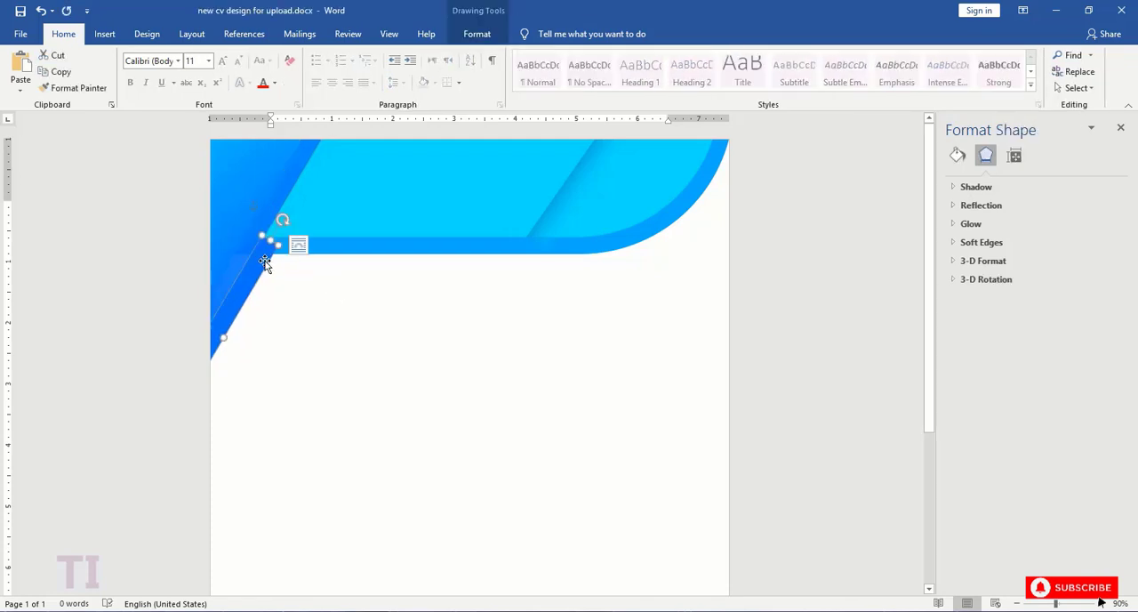
{"action": "key", "text": "Delete"}
{"action": "key", "text": "ctrl+z"}
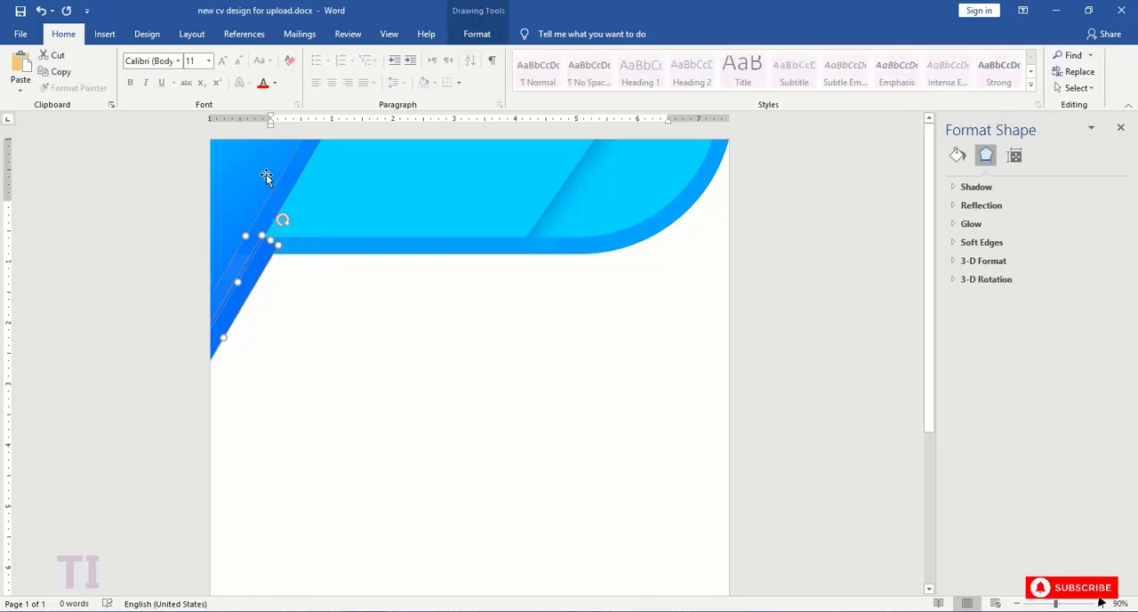
{"action": "right_click", "coordinate": [265, 177]}
{"action": "left_click", "coordinate": [411, 260]}
- Tilt the grouped diagonal shapes slightly further clockwise and fit the group back into the page's upper-left corner
{"action": "left_click_drag", "start_coordinate": [241, 186], "coordinate": [416, 347]}
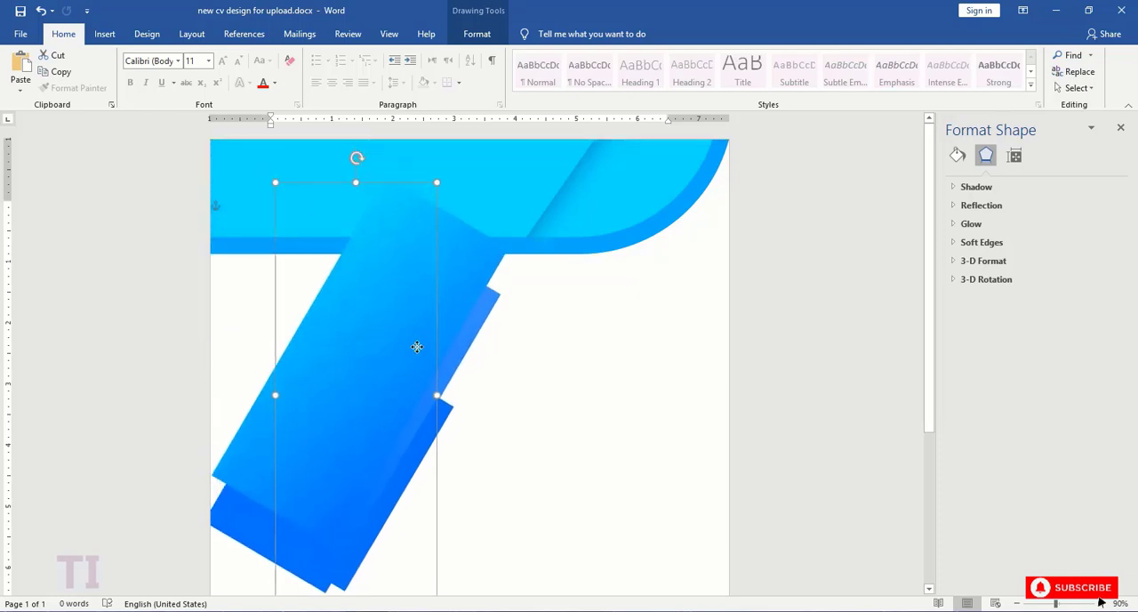
{"action": "left_click_drag", "start_coordinate": [360, 159], "coordinate": [387, 161]}
{"action": "left_click_drag", "start_coordinate": [374, 392], "coordinate": [215, 216]}
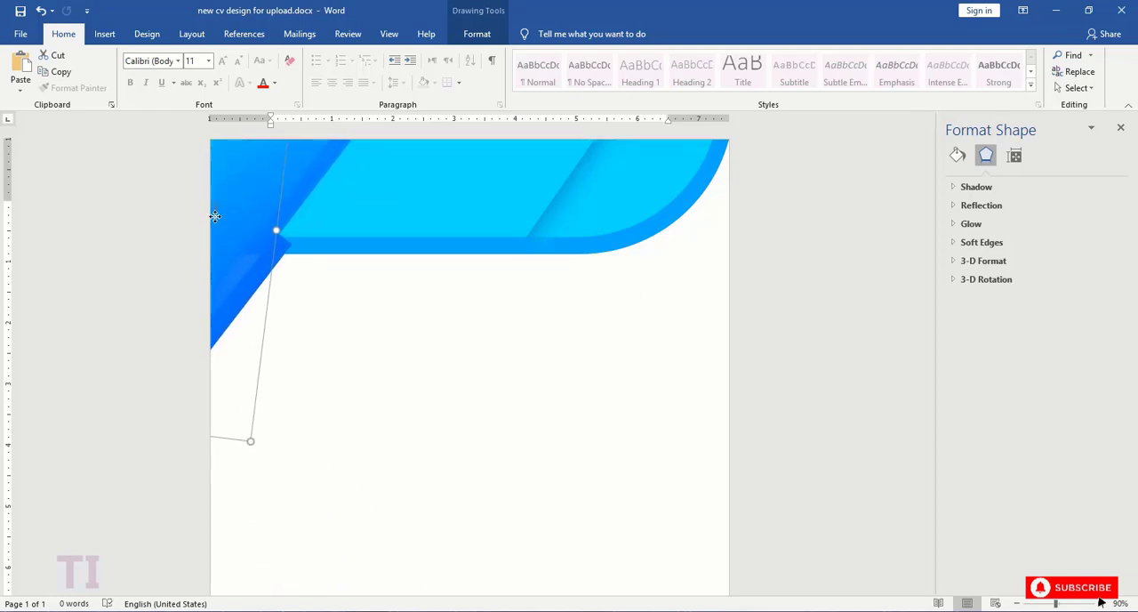
{"action": "left_click", "coordinate": [371, 314]}
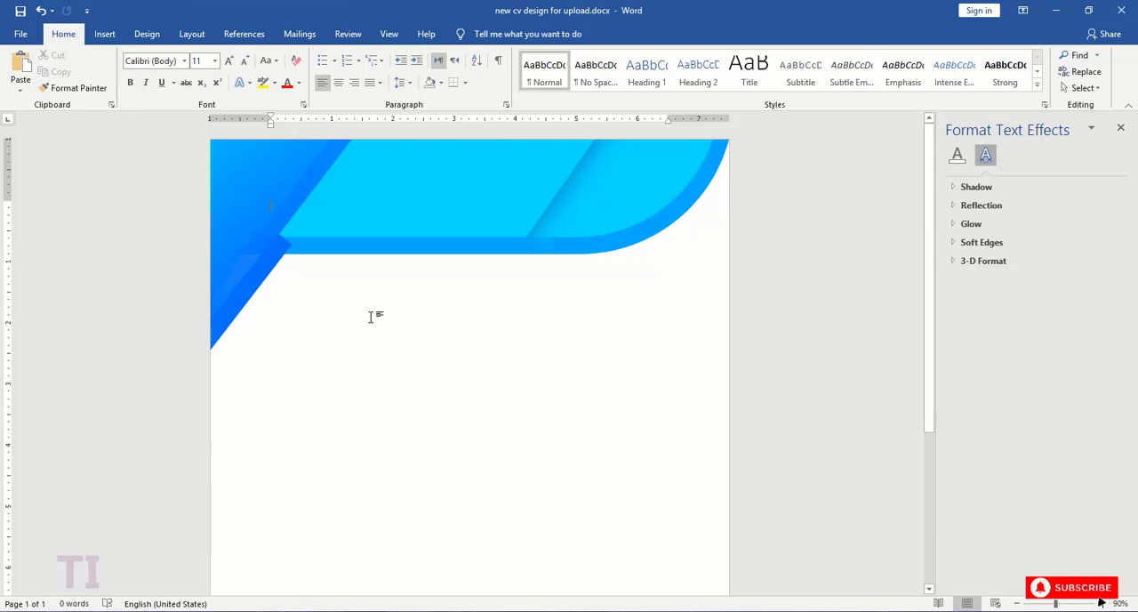
- Draw a moon shape about 2.22" wide and 6.97" high across the page, with its inner curve flattened into a thick crescent
{"action": "left_click", "coordinate": [104, 33]}
{"action": "left_click", "coordinate": [195, 75]}
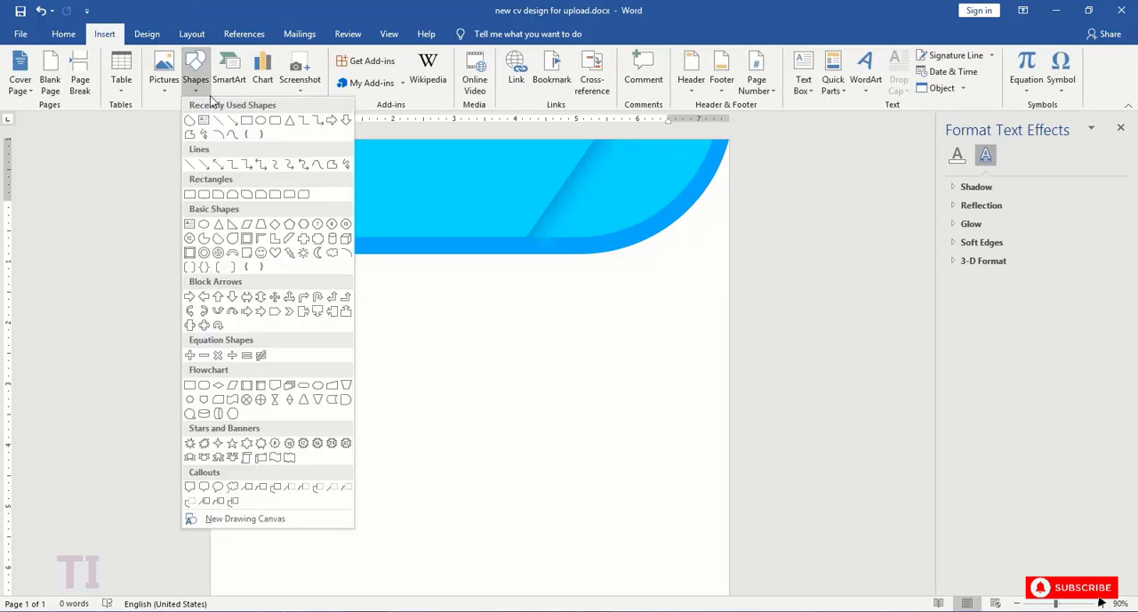
{"action": "left_click", "coordinate": [321, 259]}
{"action": "mouse_move", "coordinate": [334, 366]}
{"action": "left_mouse_down"}
{"action": "mouse_move", "coordinate": [503, 534]}
{"action": "mouse_move", "coordinate": [436, 596]}
{"action": "mouse_move", "coordinate": [407, 604]}
{"action": "left_mouse_up"}
{"action": "left_click_drag", "start_coordinate": [363, 457], "coordinate": [370, 247]}
{"action": "left_click_drag", "start_coordinate": [374, 430], "coordinate": [373, 572]}
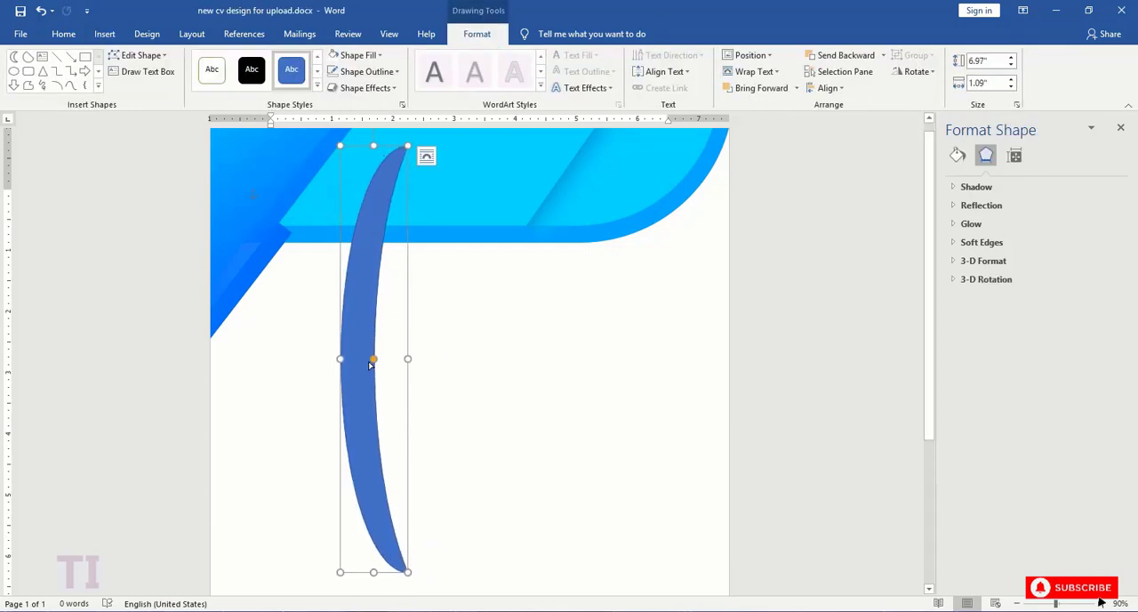
{"action": "left_click_drag", "start_coordinate": [340, 359], "coordinate": [259, 358]}
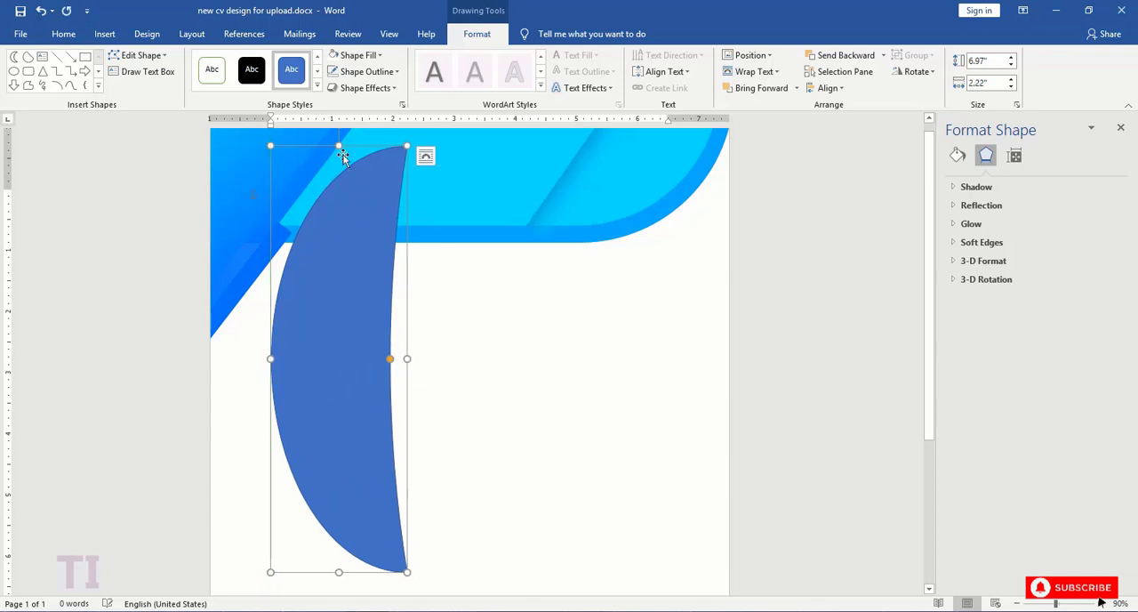
- Widen the moon shape to 3", turn it to lie horizontally with its bulge upward, and move it over the header's left part
{"action": "scroll", "coordinate": [419, 358], "scroll_direction": "up", "scroll_amount": 1}
{"action": "left_click_drag", "start_coordinate": [384, 267], "coordinate": [413, 405]}
{"action": "scroll", "coordinate": [424, 305], "scroll_direction": "down", "scroll_amount": 3}
{"action": "left_click_drag", "start_coordinate": [424, 304], "coordinate": [389, 373]}
{"action": "left_click_drag", "start_coordinate": [341, 172], "coordinate": [573, 464]}
{"action": "left_click_drag", "start_coordinate": [453, 348], "coordinate": [465, 169]}
{"action": "scroll", "coordinate": [466, 169], "scroll_direction": "up", "scroll_amount": 3}
{"action": "left_click_drag", "start_coordinate": [380, 322], "coordinate": [355, 185]}
{"action": "left_click_drag", "start_coordinate": [319, 258], "coordinate": [295, 305]}
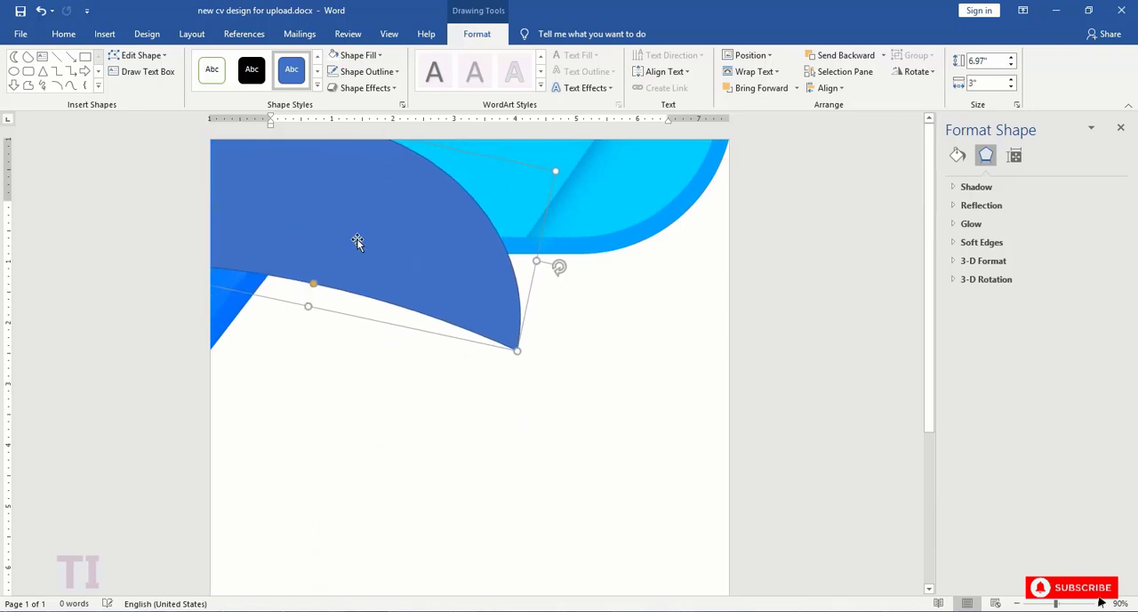
{"action": "left_click_drag", "start_coordinate": [359, 241], "coordinate": [367, 199]}
{"action": "left_click_drag", "start_coordinate": [573, 229], "coordinate": [571, 186]}
{"action": "left_click_drag", "start_coordinate": [445, 201], "coordinate": [426, 200]}
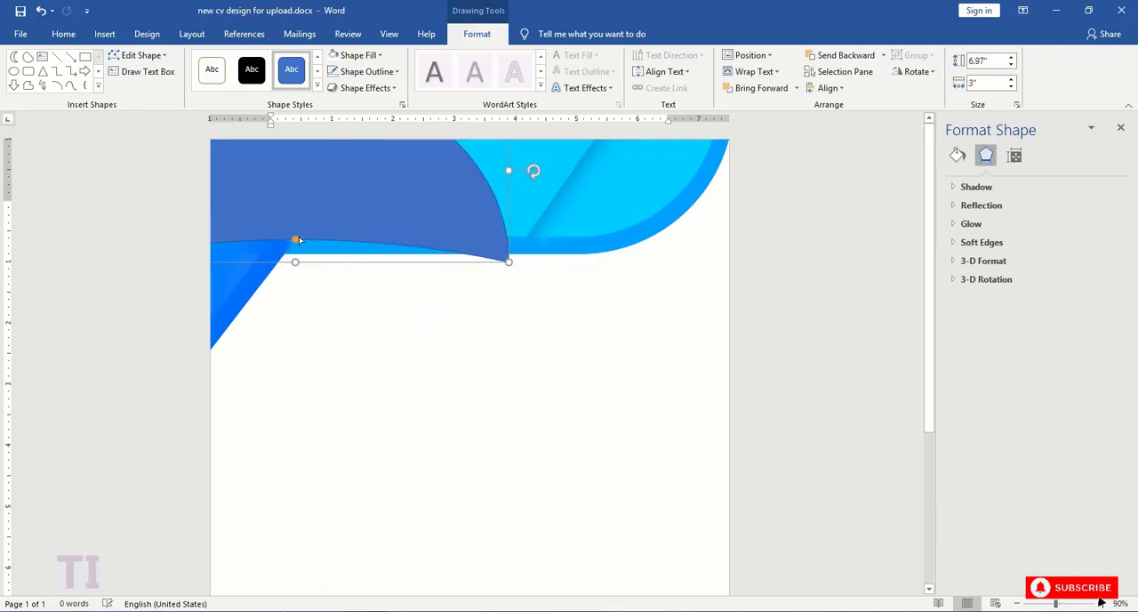
- Slim the moon shape to 1.65" and tilt it slightly so its tip meets the header's lower edge near the diagonal shadow
{"action": "mouse_move", "coordinate": [295, 241]}
{"action": "left_mouse_down"}
{"action": "mouse_move", "coordinate": [293, 254]}
{"action": "mouse_move", "coordinate": [295, 241]}
{"action": "left_mouse_up"}
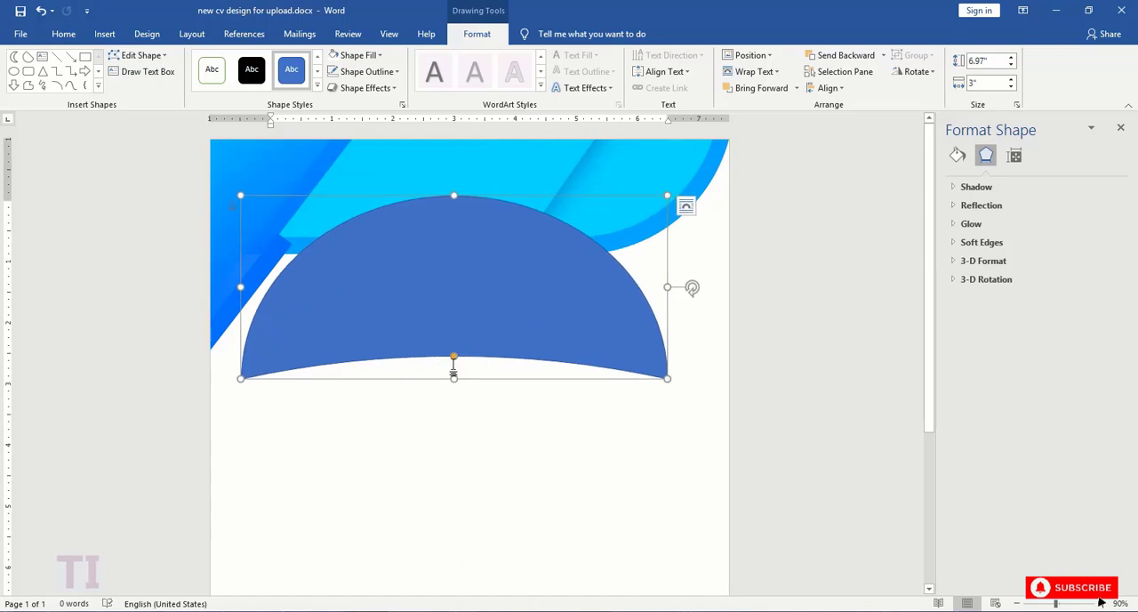
{"action": "left_click_drag", "start_coordinate": [453, 356], "coordinate": [453, 382]}
{"action": "left_click_drag", "start_coordinate": [472, 302], "coordinate": [408, 409]}
{"action": "left_click_drag", "start_coordinate": [573, 392], "coordinate": [516, 368]}
{"action": "left_click_drag", "start_coordinate": [409, 377], "coordinate": [463, 388]}
{"action": "left_click_drag", "start_coordinate": [379, 308], "coordinate": [379, 390]}
{"action": "left_click_drag", "start_coordinate": [459, 442], "coordinate": [373, 207]}
{"action": "left_click_drag", "start_coordinate": [543, 182], "coordinate": [546, 192]}
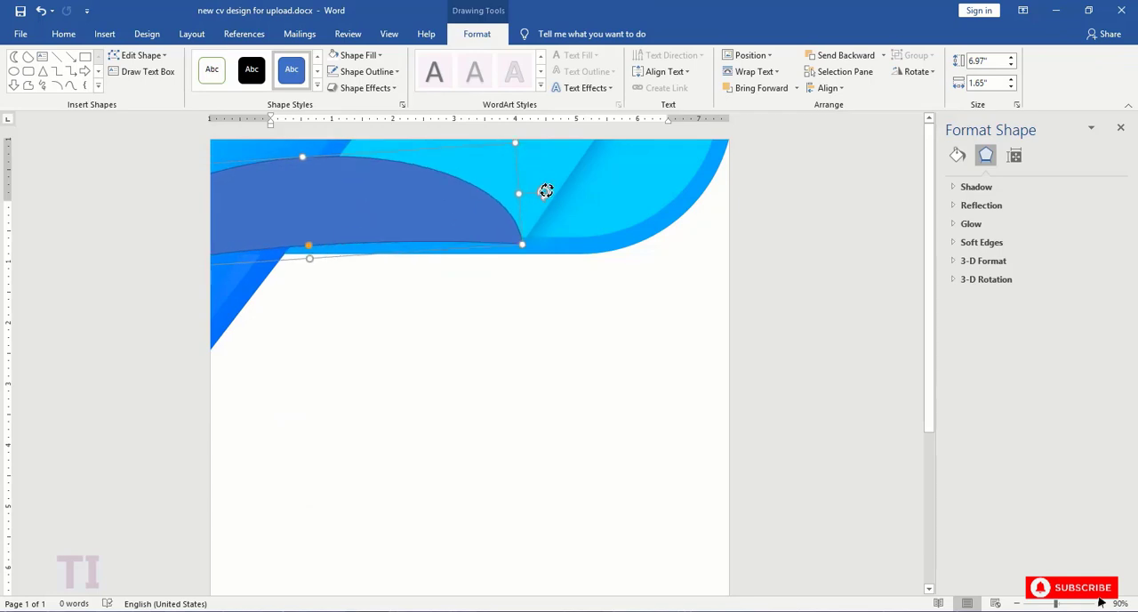
{"action": "left_click_drag", "start_coordinate": [356, 191], "coordinate": [364, 188]}
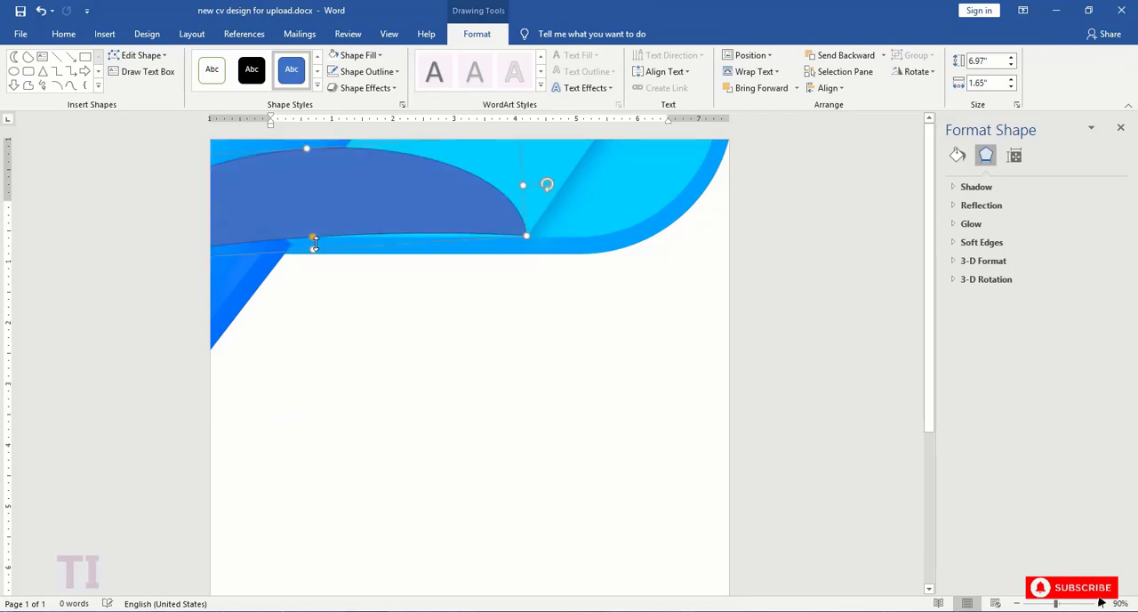
- Enlarge the moon shape to 2.02" by 10.6" and reposition it with its tip at the lower end of the diagonal shadow
{"action": "left_click_drag", "start_coordinate": [299, 145], "coordinate": [87, 285]}
{"action": "left_click_drag", "start_coordinate": [434, 289], "coordinate": [241, 202]}
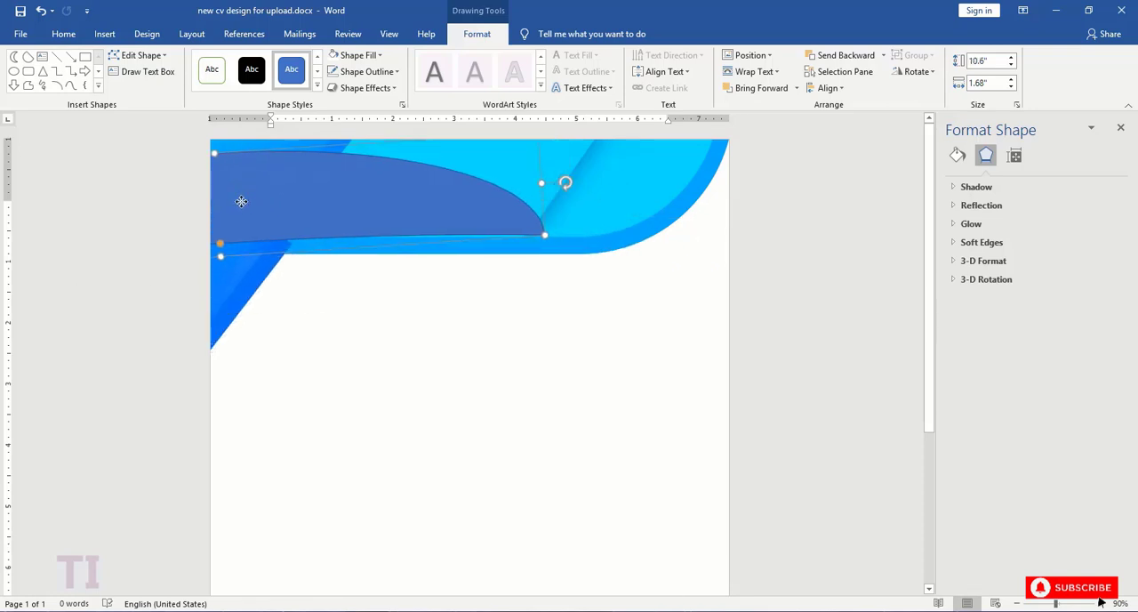
{"action": "left_click_drag", "start_coordinate": [214, 155], "coordinate": [216, 131]}
{"action": "left_click_drag", "start_coordinate": [264, 176], "coordinate": [254, 175]}
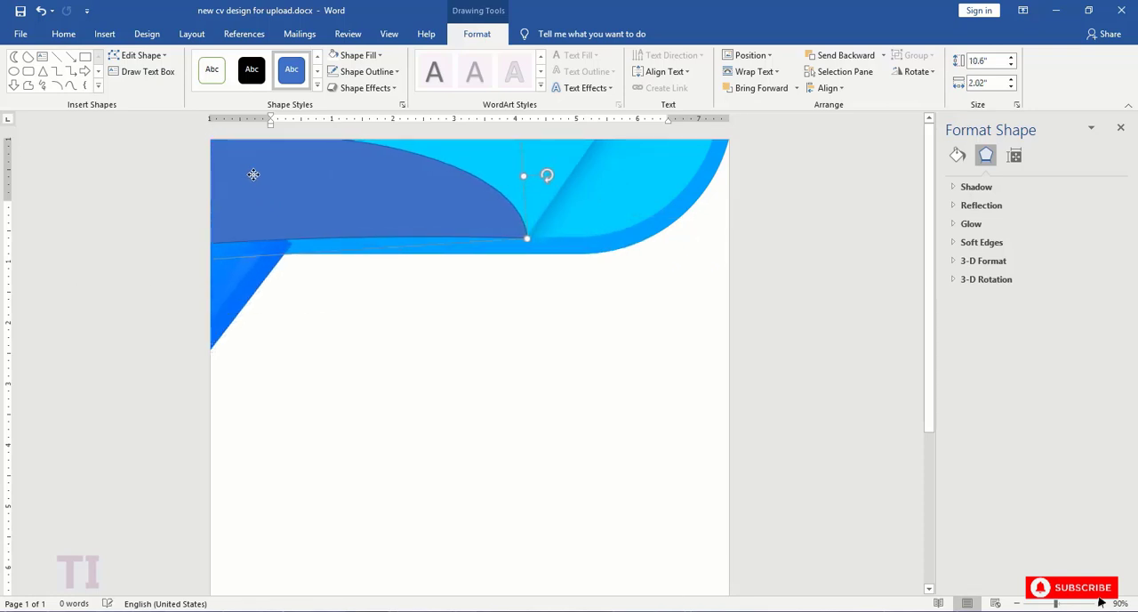
- Remove the moon shape's outline and set its solid fill transparency to 48%
{"action": "left_click", "coordinate": [364, 72]}
{"action": "left_click", "coordinate": [365, 224]}
{"action": "left_click", "coordinate": [957, 156]}
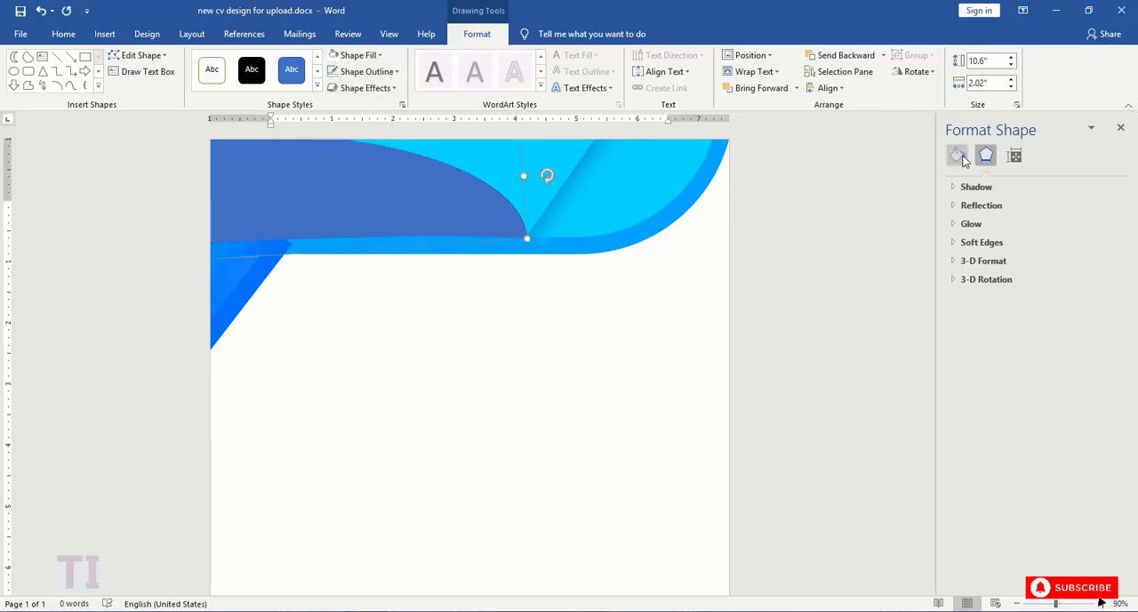
{"action": "left_click_drag", "start_coordinate": [1027, 325], "coordinate": [1043, 325]}
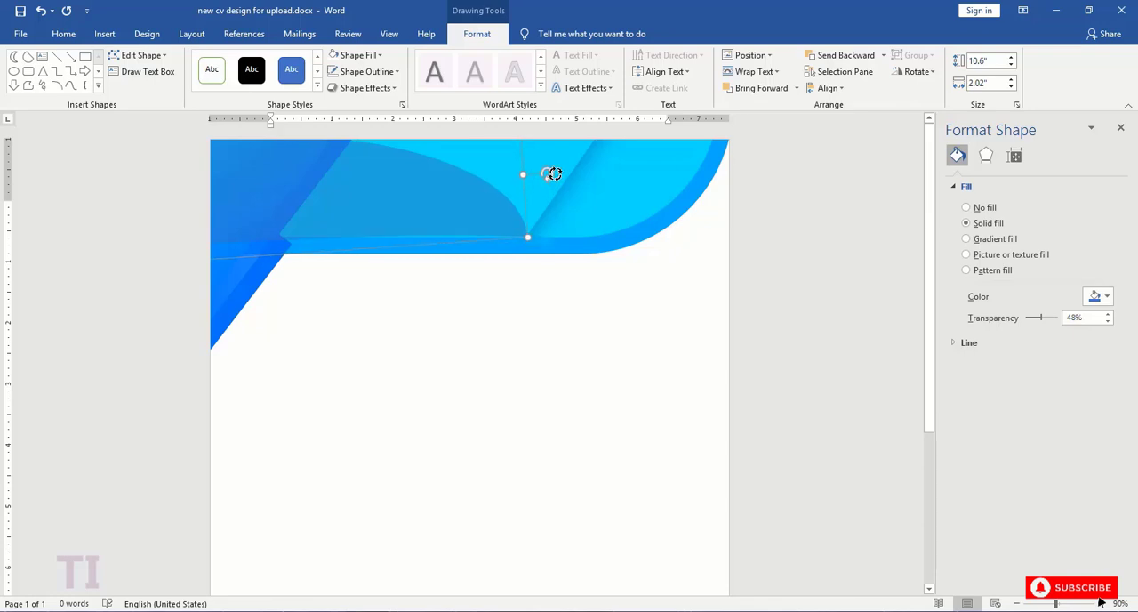
- Widen the moon shape to 2.16" and adjust its tilt and position so its tip stays at the diagonal shadow's lower end
{"action": "left_click_drag", "start_coordinate": [554, 175], "coordinate": [550, 175]}
{"action": "left_click_drag", "start_coordinate": [331, 193], "coordinate": [425, 202]}
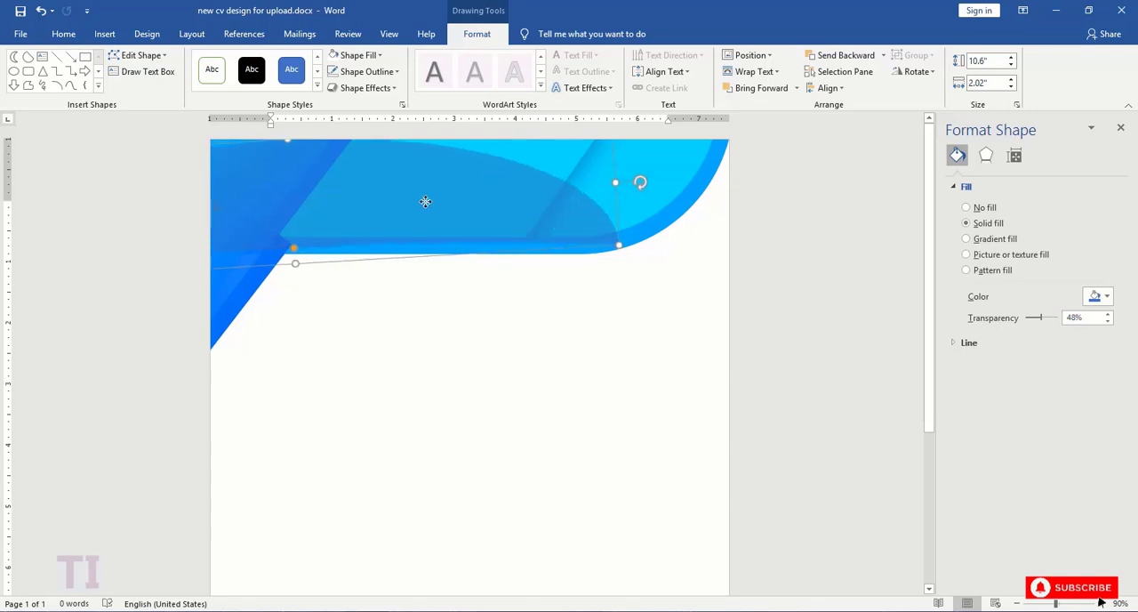
{"action": "left_click_drag", "start_coordinate": [297, 252], "coordinate": [297, 271]}
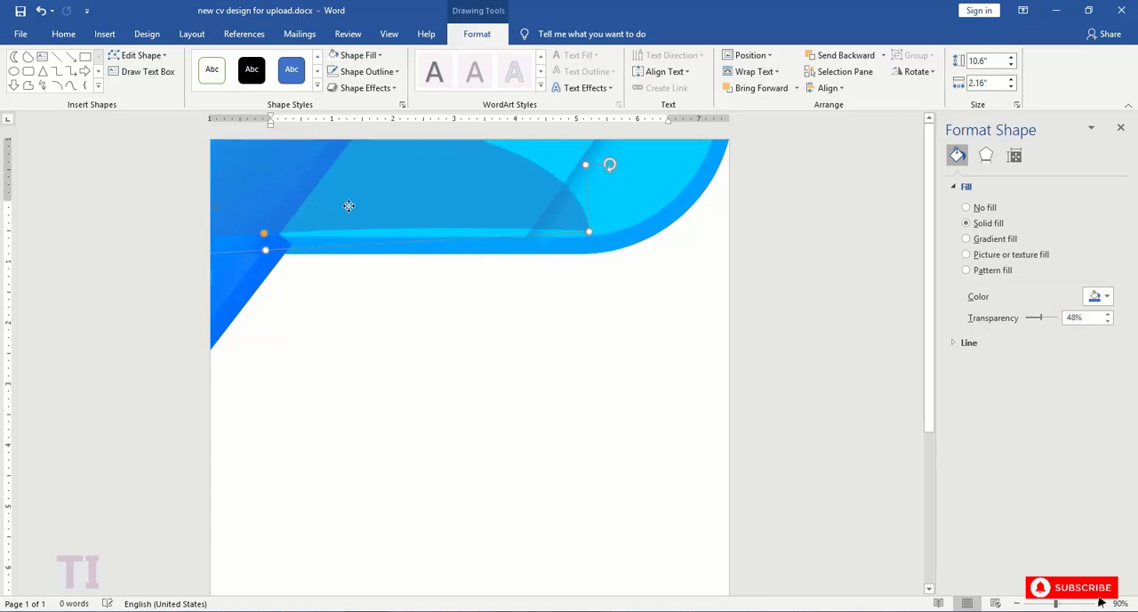
{"action": "left_click_drag", "start_coordinate": [303, 209], "coordinate": [304, 208]}
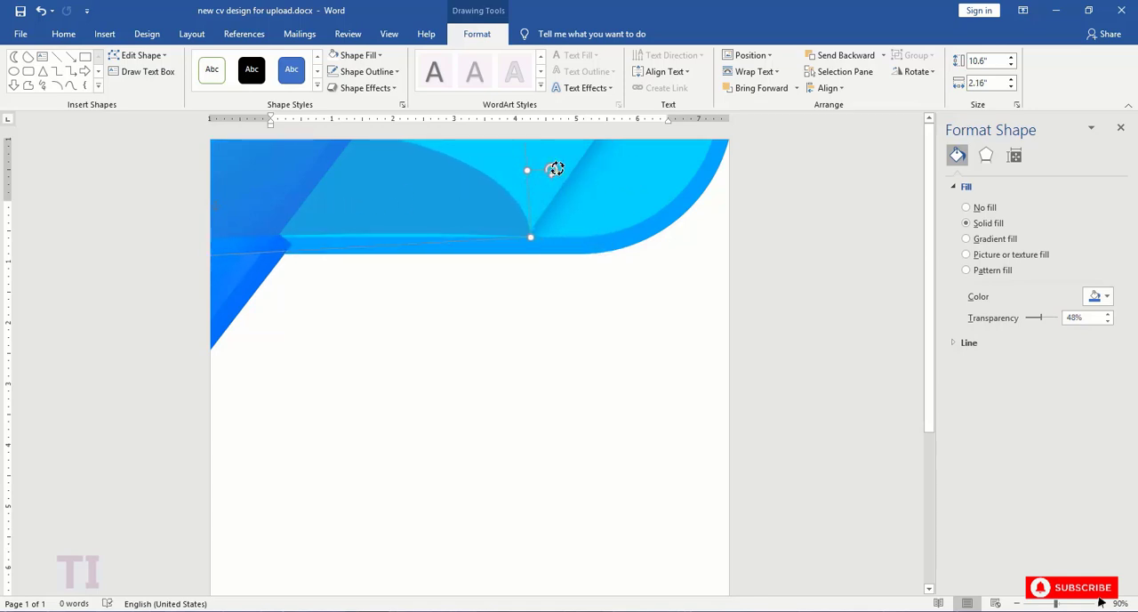
{"action": "left_click_drag", "start_coordinate": [553, 170], "coordinate": [553, 166]}
{"action": "left_click_drag", "start_coordinate": [436, 192], "coordinate": [444, 202]}
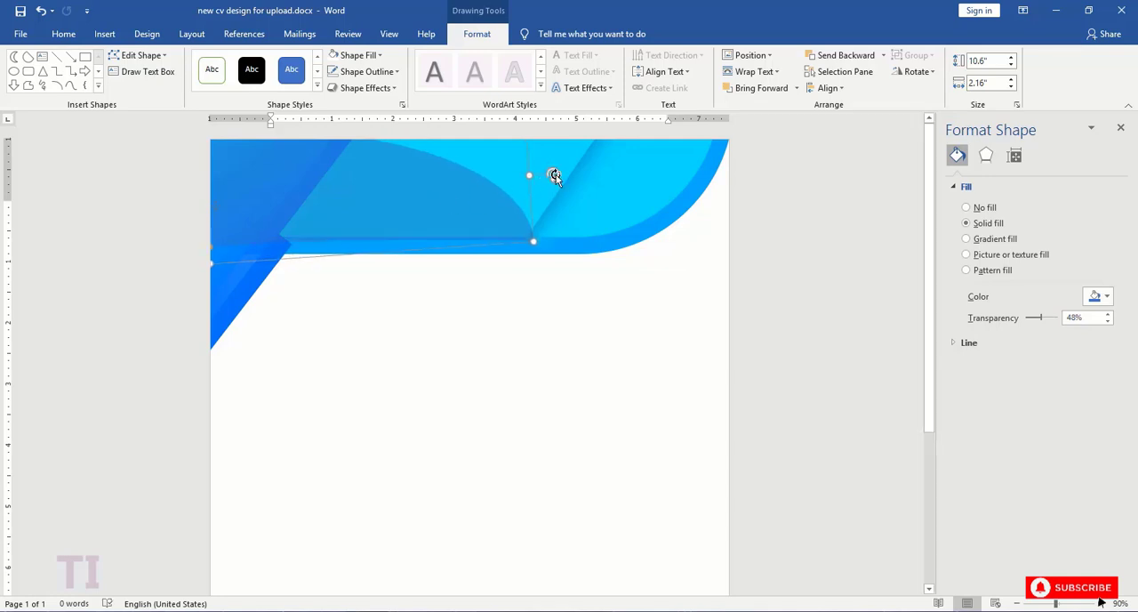
- Widen the moon shape to 2.35" and nudge its tilt and position so it also covers the header's lower band
{"action": "left_click_drag", "start_coordinate": [554, 175], "coordinate": [556, 180]}
{"action": "left_click_drag", "start_coordinate": [447, 186], "coordinate": [402, 227]}
{"action": "left_click_drag", "start_coordinate": [233, 270], "coordinate": [275, 223]}
{"action": "left_click_drag", "start_coordinate": [550, 183], "coordinate": [551, 178]}
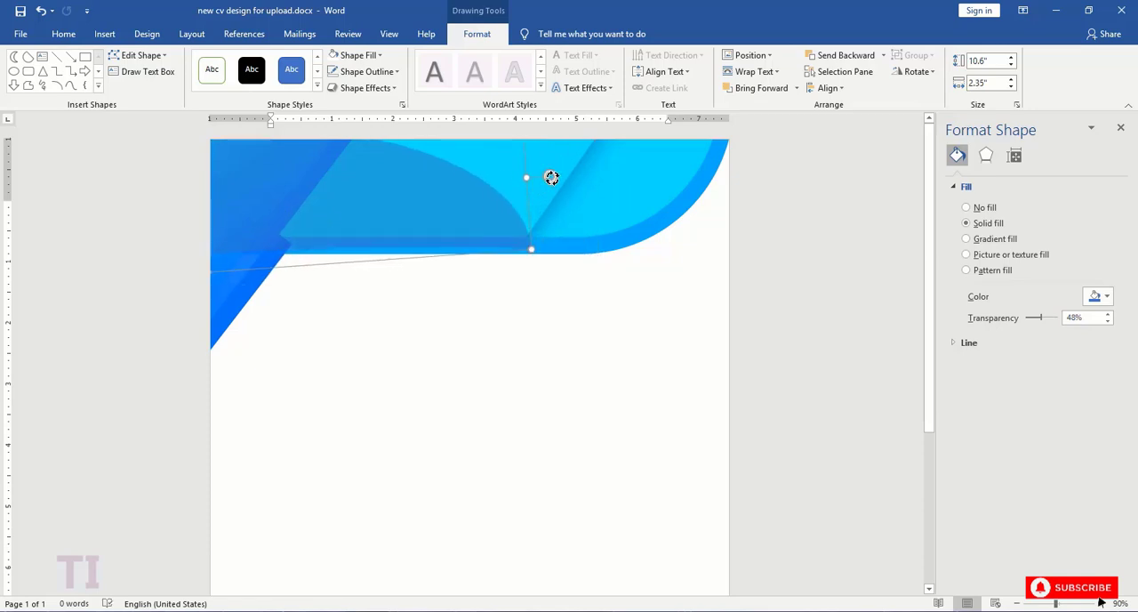
{"action": "left_click", "coordinate": [495, 249]}
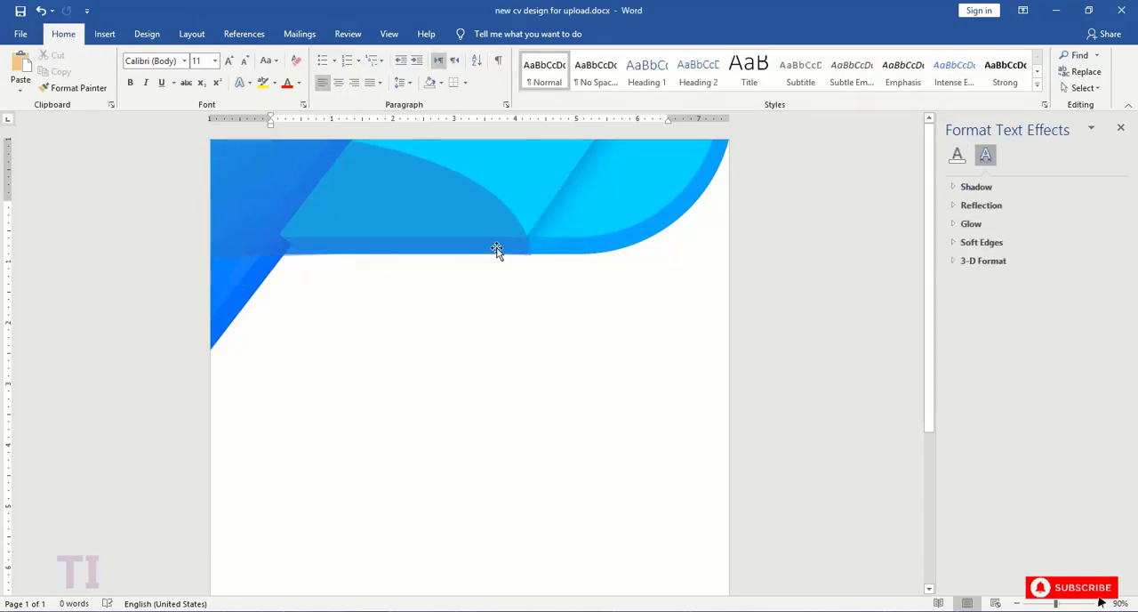
{"action": "left_click", "coordinate": [564, 258]}
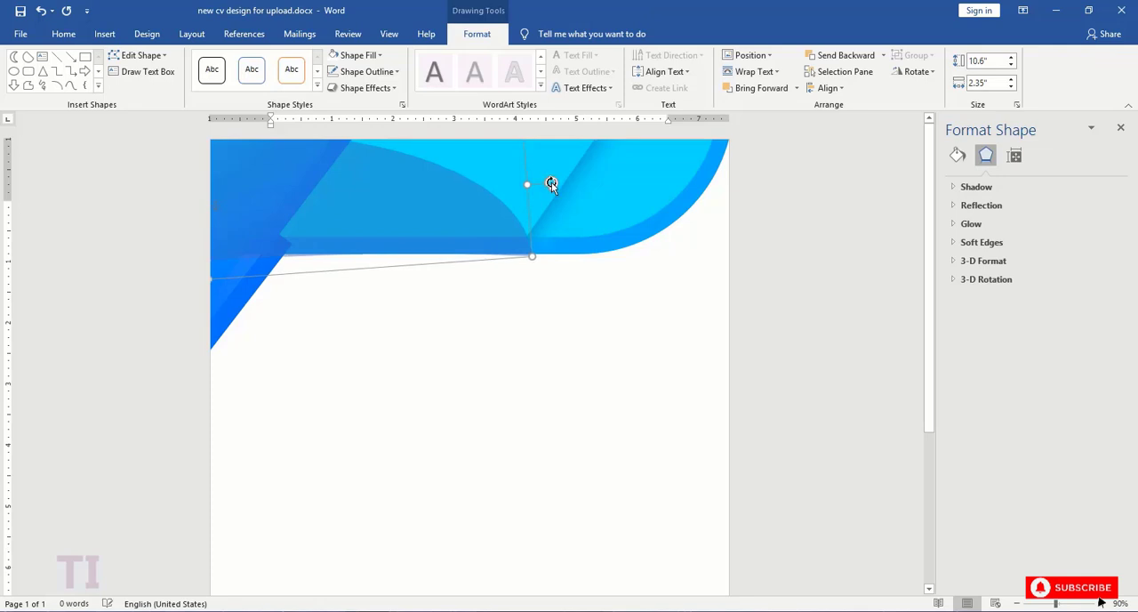
{"action": "left_click_drag", "start_coordinate": [551, 183], "coordinate": [551, 179]}
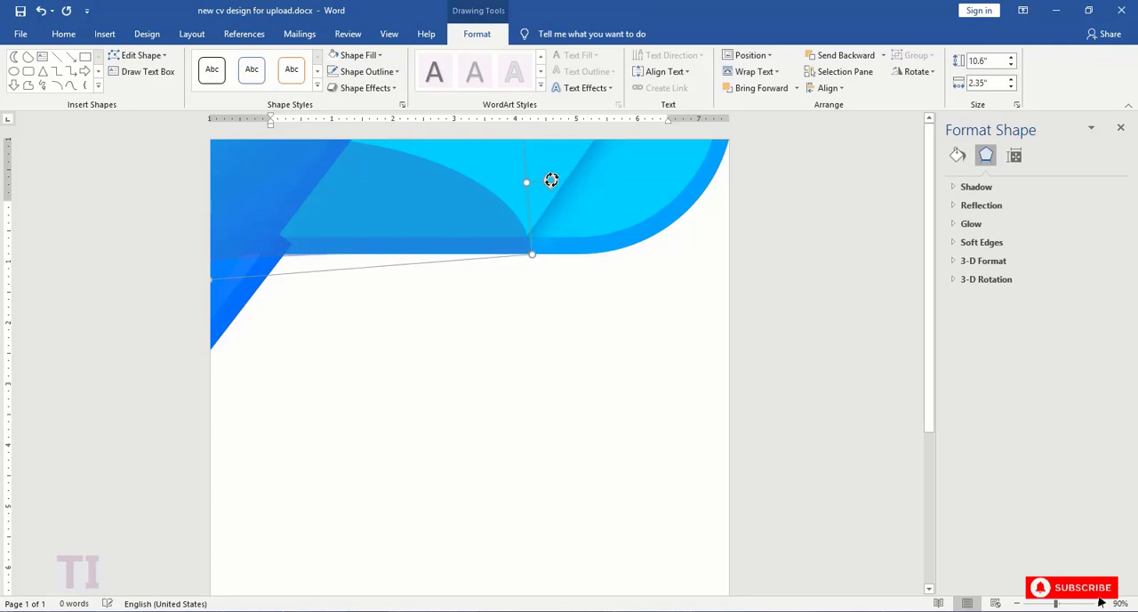
{"action": "left_click", "coordinate": [582, 316]}
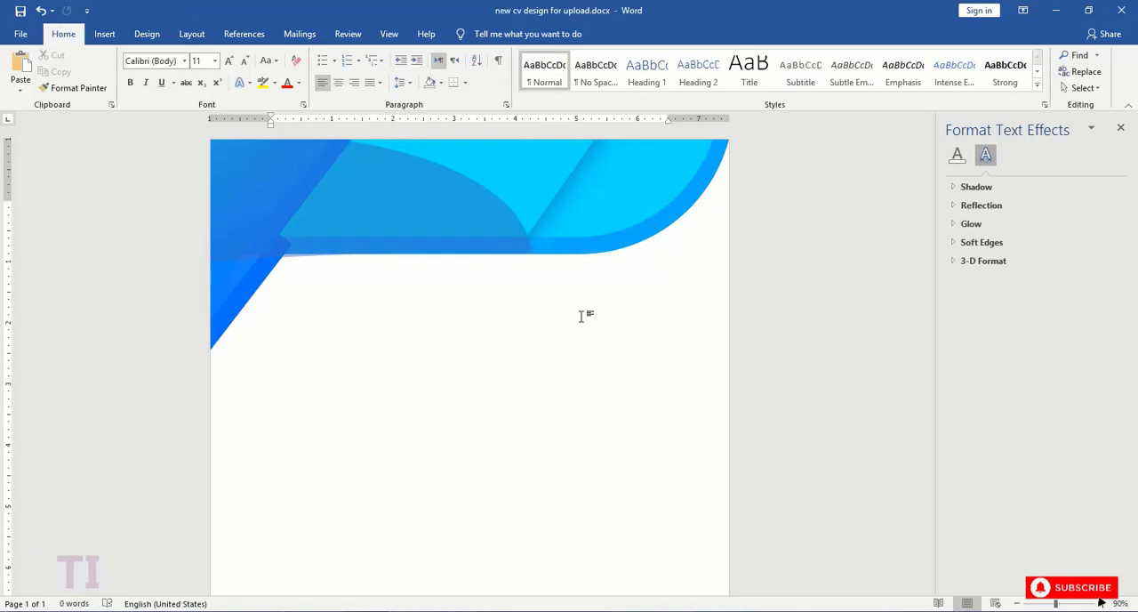
- Set the moon shape's fill transparency to 64%
{"action": "key", "text": "ctrl+z"}
{"action": "left_click", "coordinate": [957, 155]}
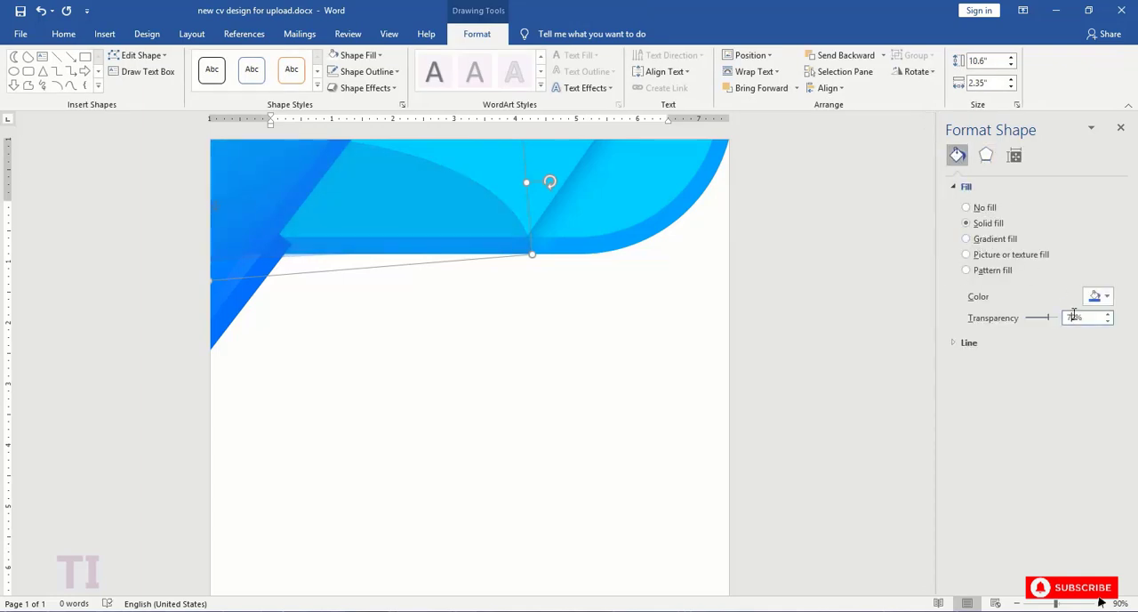
{"action": "key", "text": "BackSpace"}
{"action": "key", "text": "BackSpace"}
{"action": "type", "text": "64"}
{"action": "left_click", "coordinate": [644, 381]}
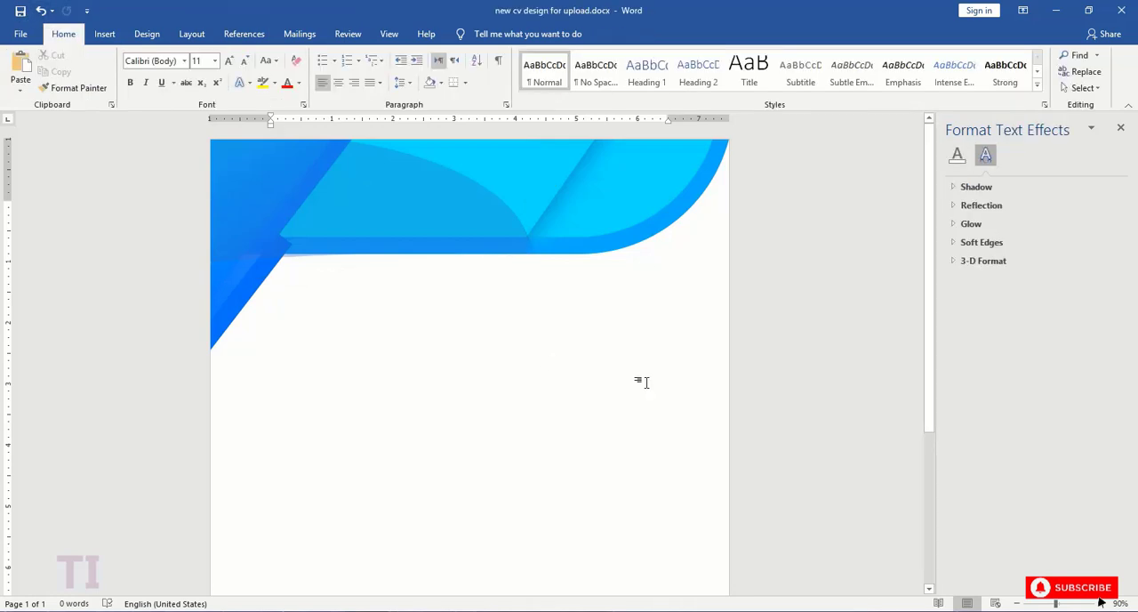
- Draw a circle about 2.3" in diameter and move it over the header's lower left part, across the diagonal corner accent
{"action": "left_click", "coordinate": [105, 34]}
{"action": "left_click", "coordinate": [196, 79]}
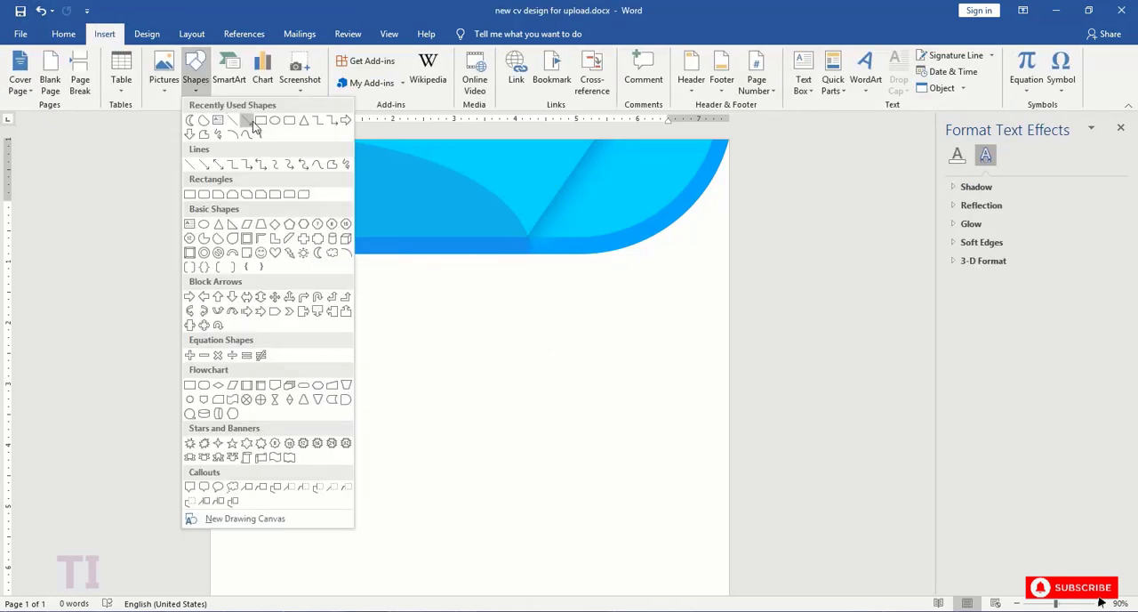
{"action": "left_click", "coordinate": [253, 121]}
{"action": "mouse_move", "coordinate": [298, 274]}
{"action": "left_mouse_down"}
{"action": "mouse_move", "coordinate": [412, 444]}
{"action": "mouse_move", "coordinate": [399, 414]}
{"action": "left_mouse_up"}
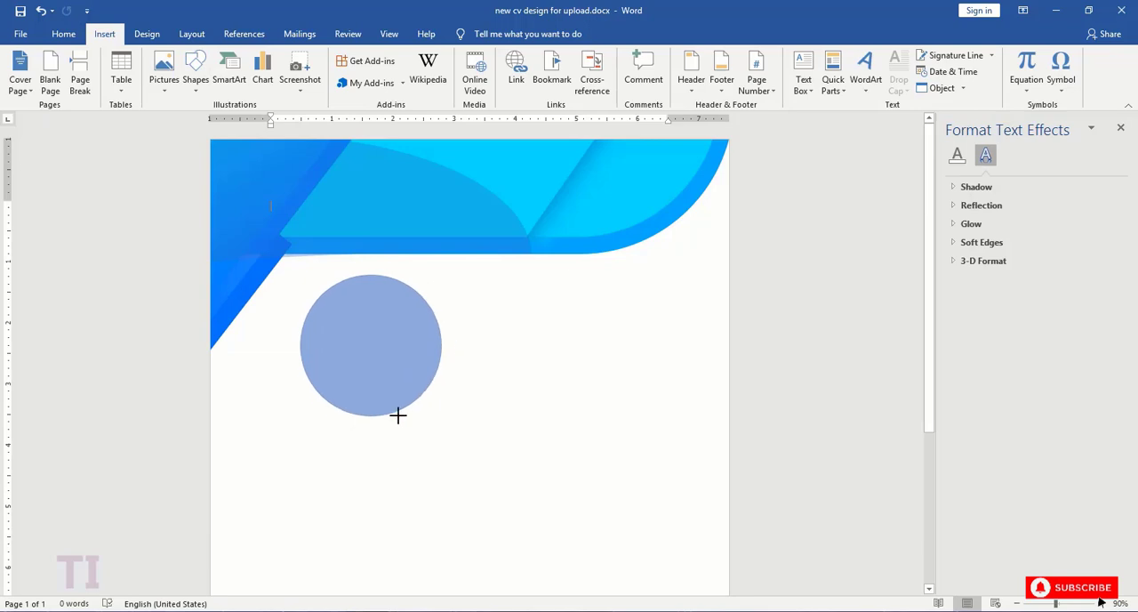
{"action": "mouse_move", "coordinate": [382, 363]}
{"action": "left_mouse_down"}
{"action": "mouse_move", "coordinate": [355, 297]}
{"action": "mouse_move", "coordinate": [305, 258]}
{"action": "left_mouse_up"}
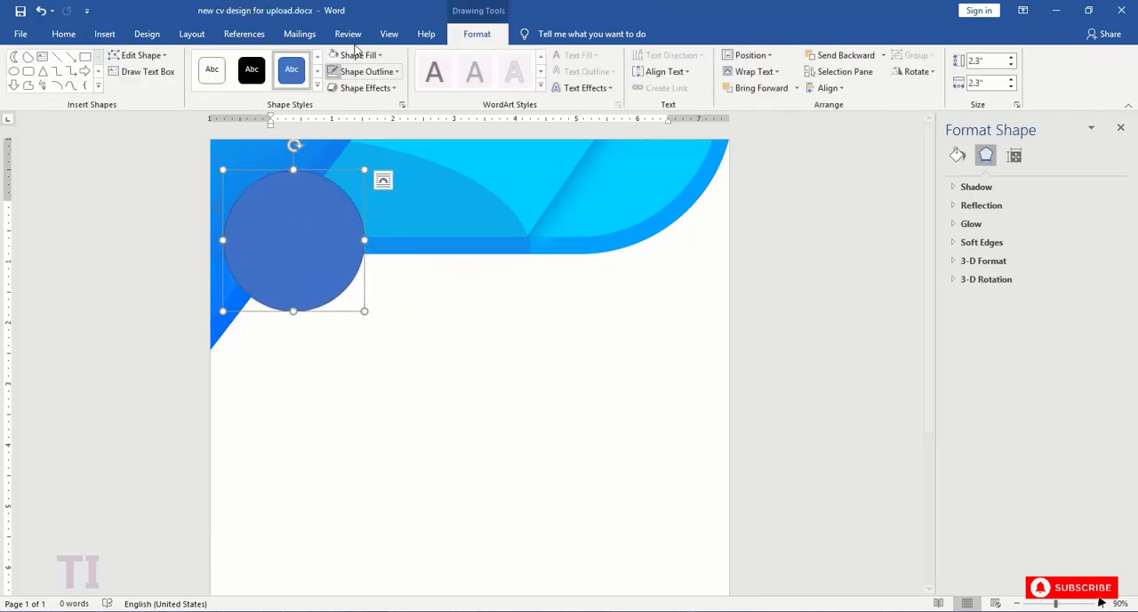
- Remove the circle's outline and fill it with white
{"action": "left_click", "coordinate": [364, 71]}
{"action": "left_click", "coordinate": [365, 71]}
{"action": "left_click", "coordinate": [358, 55]}
{"action": "left_click", "coordinate": [332, 88]}
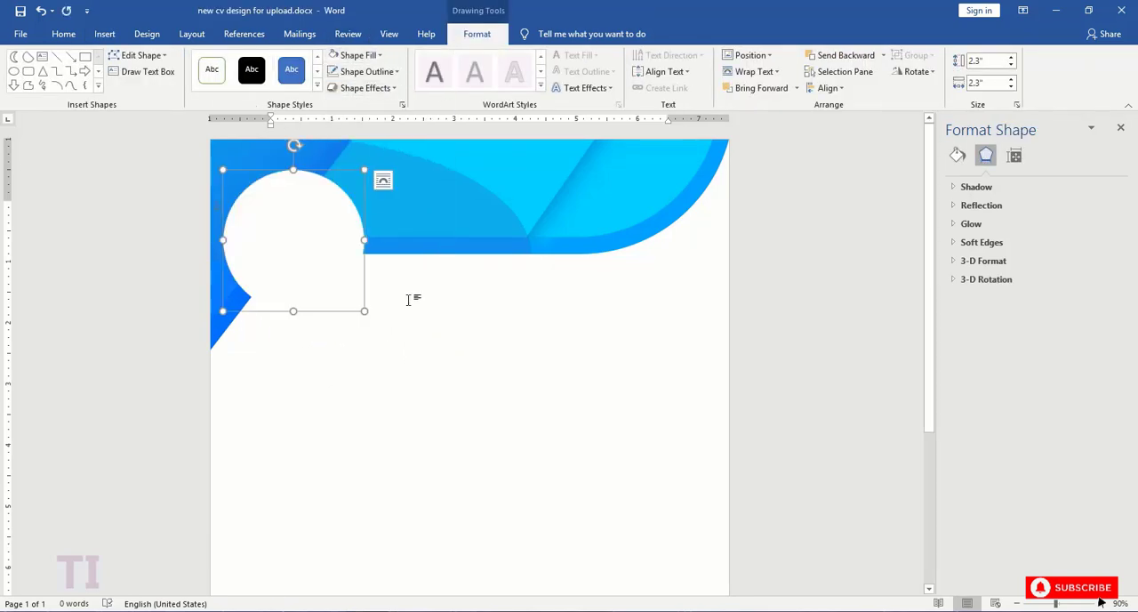
{"action": "left_click", "coordinate": [406, 297]}
{"action": "left_click", "coordinate": [104, 34]}
{"action": "left_click", "coordinate": [196, 72]}
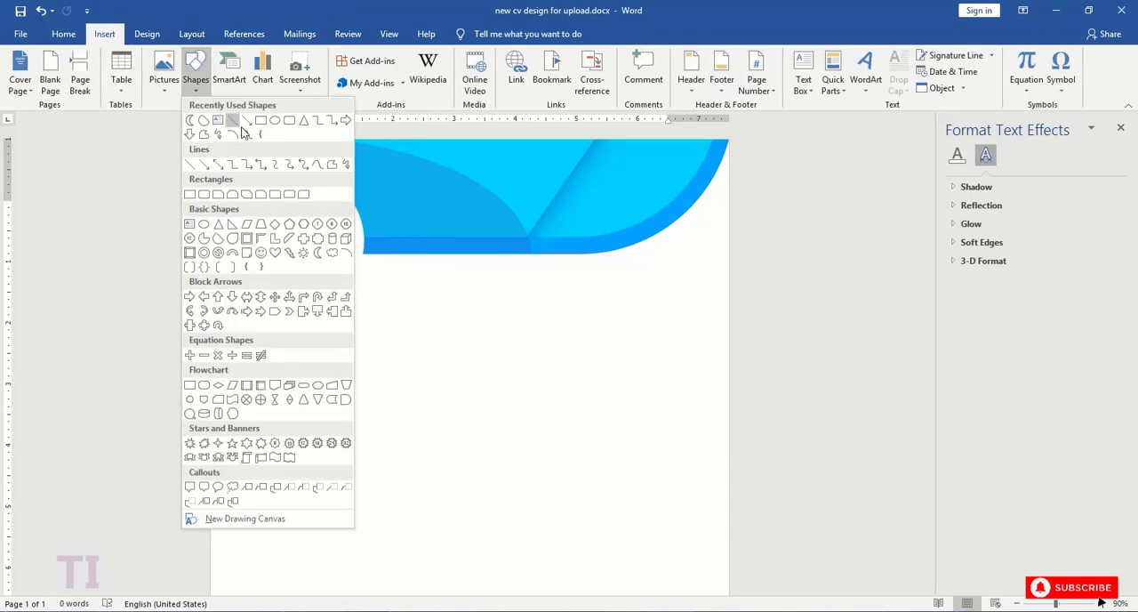
{"action": "left_click", "coordinate": [421, 282]}
- Duplicate the white circle, shrink the copy to 1.78" and place it inside the original circle
{"action": "left_click", "coordinate": [334, 270]}
{"action": "key", "text": "ctrl+c"}
{"action": "key", "text": "ctrl+v"}
{"action": "left_click_drag", "start_coordinate": [317, 257], "coordinate": [428, 402]}
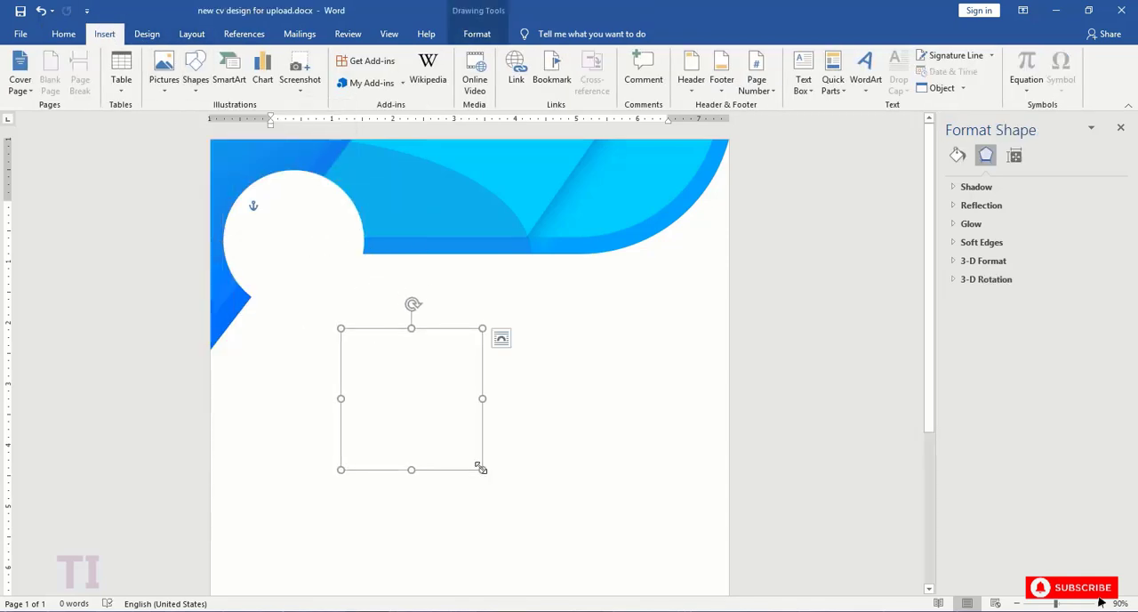
{"action": "left_click_drag", "start_coordinate": [481, 470], "coordinate": [450, 437]}
{"action": "left_click_drag", "start_coordinate": [412, 365], "coordinate": [306, 225]}
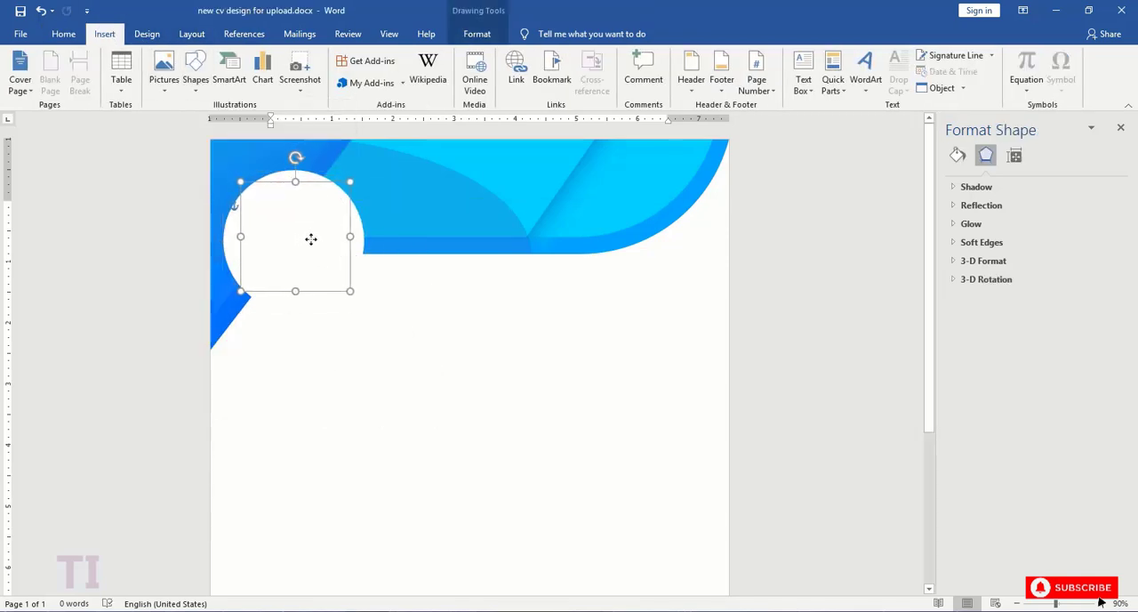
- Fill the inner circle with the portrait picture from Local Disk (E:)
{"action": "left_click", "coordinate": [473, 35]}
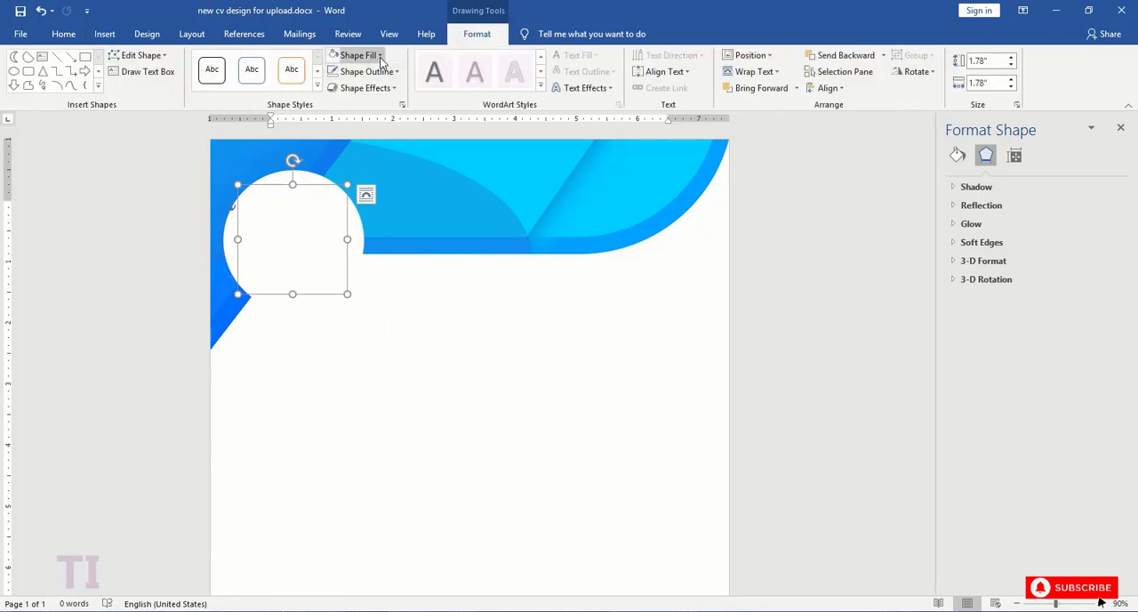
{"action": "left_click", "coordinate": [358, 55]}
{"action": "left_click", "coordinate": [386, 243]}
{"action": "left_click", "coordinate": [735, 445]}
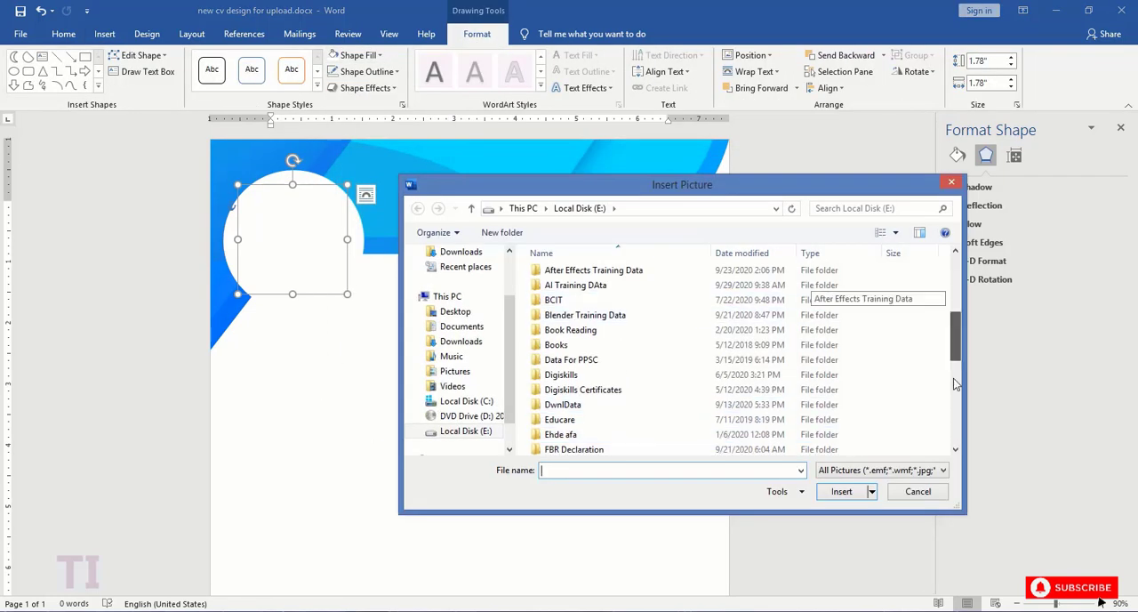
{"action": "scroll", "coordinate": [944, 369], "scroll_direction": "down", "scroll_amount": 5}
{"action": "left_click", "coordinate": [569, 435]}
{"action": "left_click", "coordinate": [841, 491]}
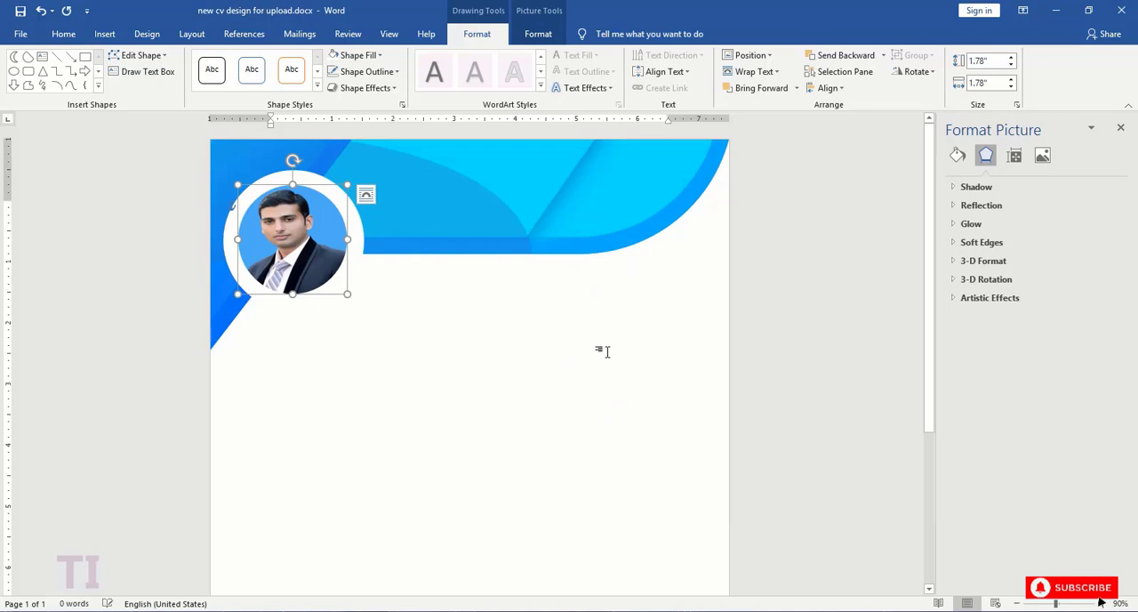
- Crop the portrait with the Fill option so it fills the inner circle in proportion
{"action": "left_click", "coordinate": [538, 34]}
{"action": "left_click", "coordinate": [962, 91]}
{"action": "left_click", "coordinate": [973, 159]}
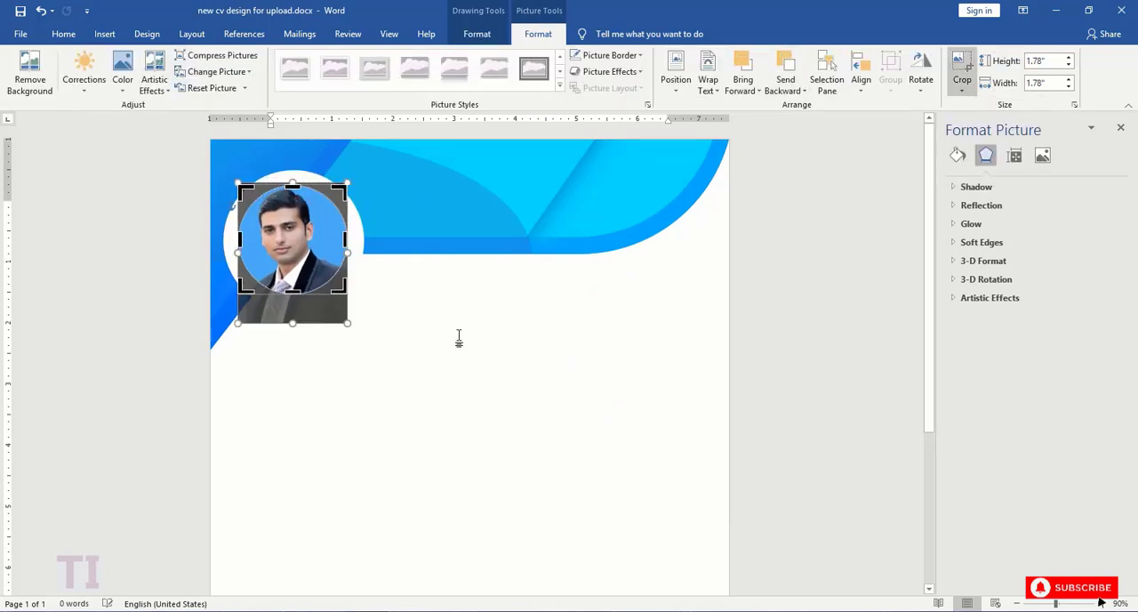
{"action": "left_click", "coordinate": [459, 338]}
- Select both the photo circle and the white circle and align them on a common centre
{"action": "left_click", "coordinate": [343, 235]}
{"action": "left_click", "coordinate": [359, 236], "text": "shift"}
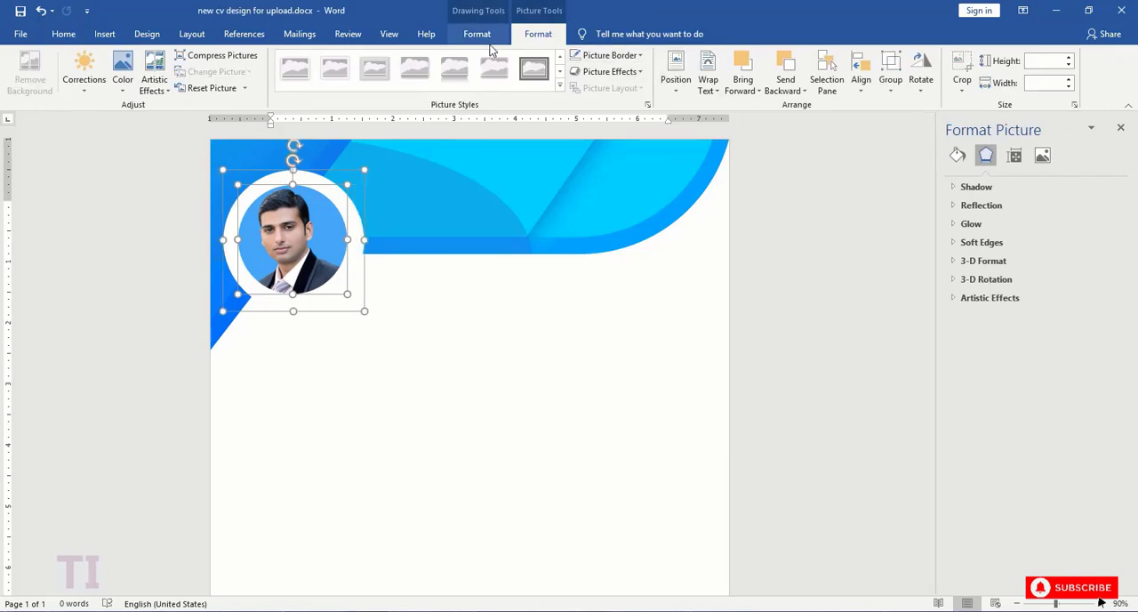
{"action": "left_click", "coordinate": [477, 33]}
{"action": "left_click", "coordinate": [827, 88]}
{"action": "left_click", "coordinate": [845, 158]}
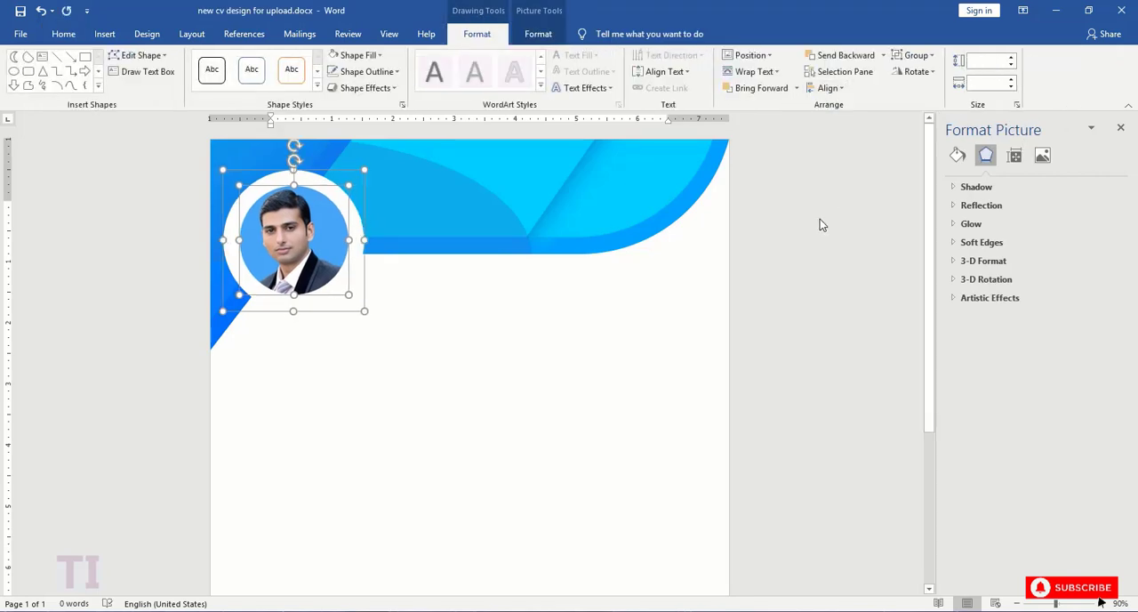
{"action": "left_click", "coordinate": [819, 218]}
- Shrink the white circle slightly to thin the ring, and centre the photo circle within it again
{"action": "left_click", "coordinate": [356, 222]}
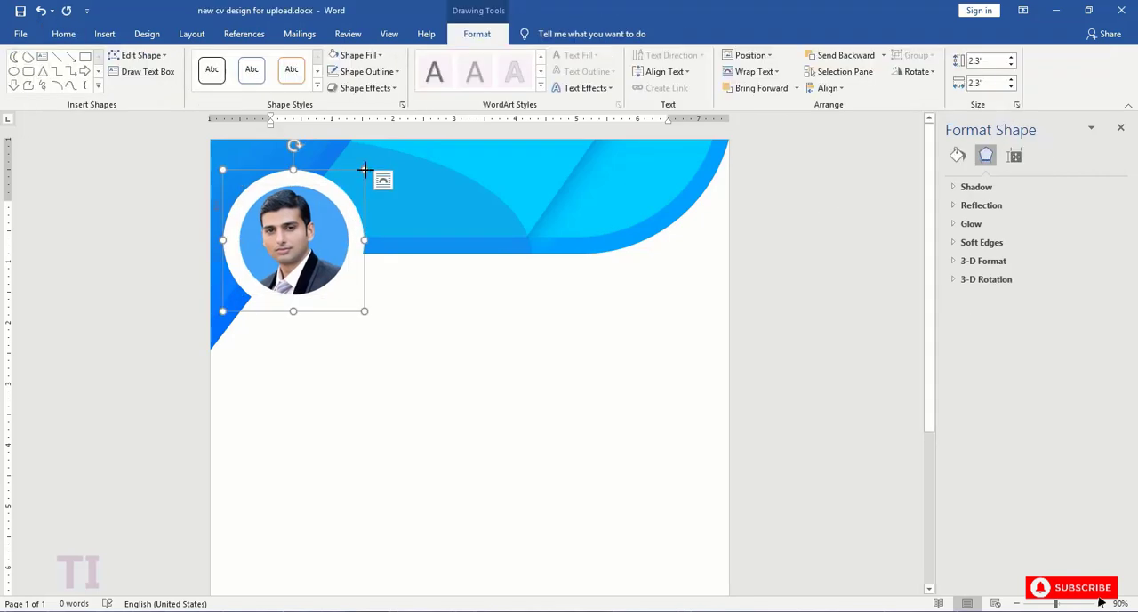
{"action": "left_click_drag", "start_coordinate": [364, 169], "coordinate": [356, 178]}
{"action": "left_click", "coordinate": [322, 231], "text": "shift"}
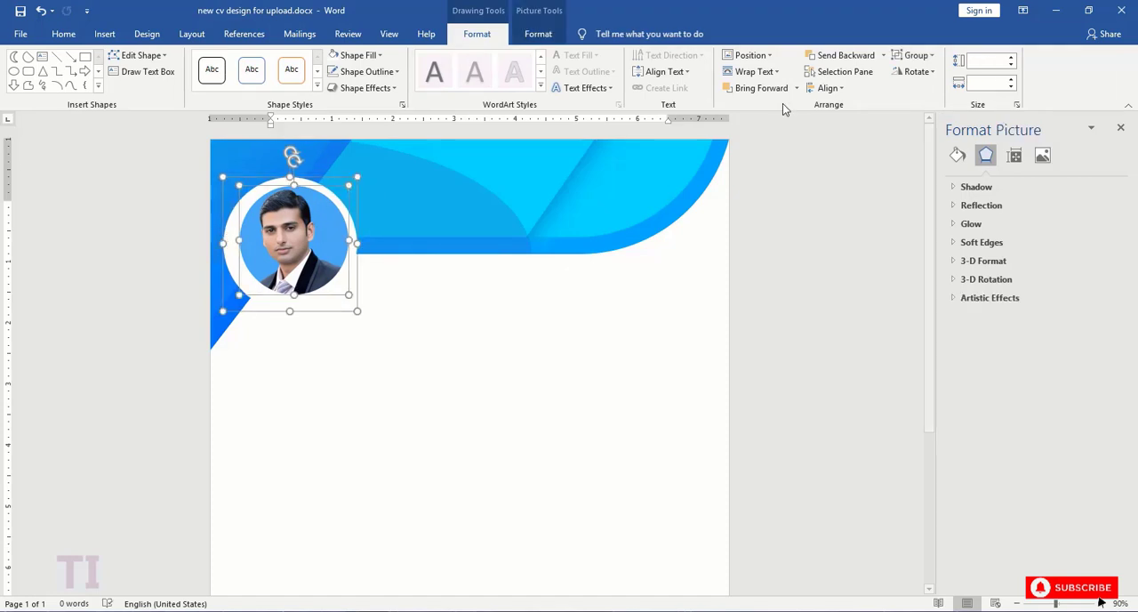
{"action": "left_click", "coordinate": [826, 88]}
{"action": "left_click", "coordinate": [838, 173]}
{"action": "left_click", "coordinate": [792, 213]}
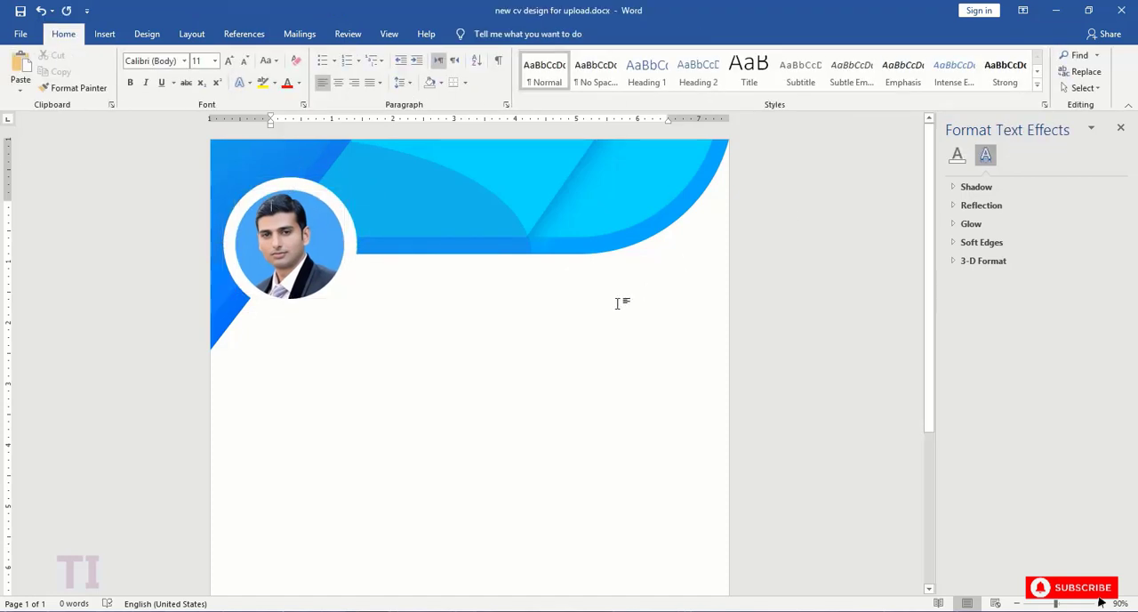
- Apply the centred outer shadow preset to the photo circle
{"action": "left_click", "coordinate": [289, 244]}
{"action": "left_click", "coordinate": [976, 187]}
{"action": "left_click", "coordinate": [1105, 205]}
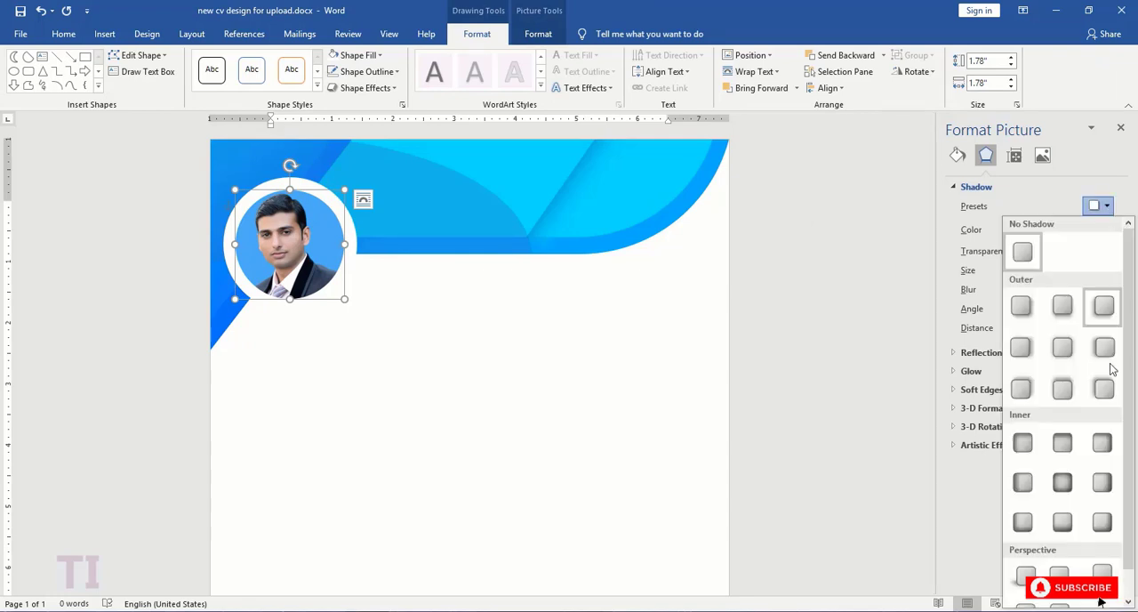
{"action": "left_click", "coordinate": [1063, 348]}
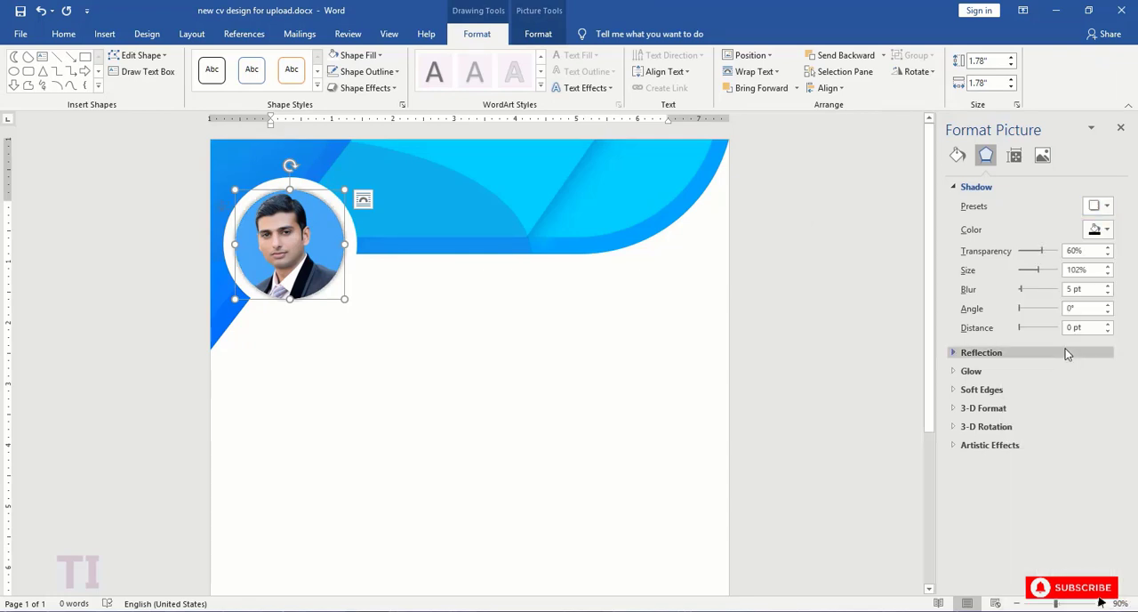
{"action": "left_click", "coordinate": [590, 336]}
- Draw a rounded rectangle about 1.05" by 6.4", round its ends fully and place it across the page's lower right corner
{"action": "scroll", "coordinate": [592, 319], "scroll_direction": "down", "scroll_amount": 3}
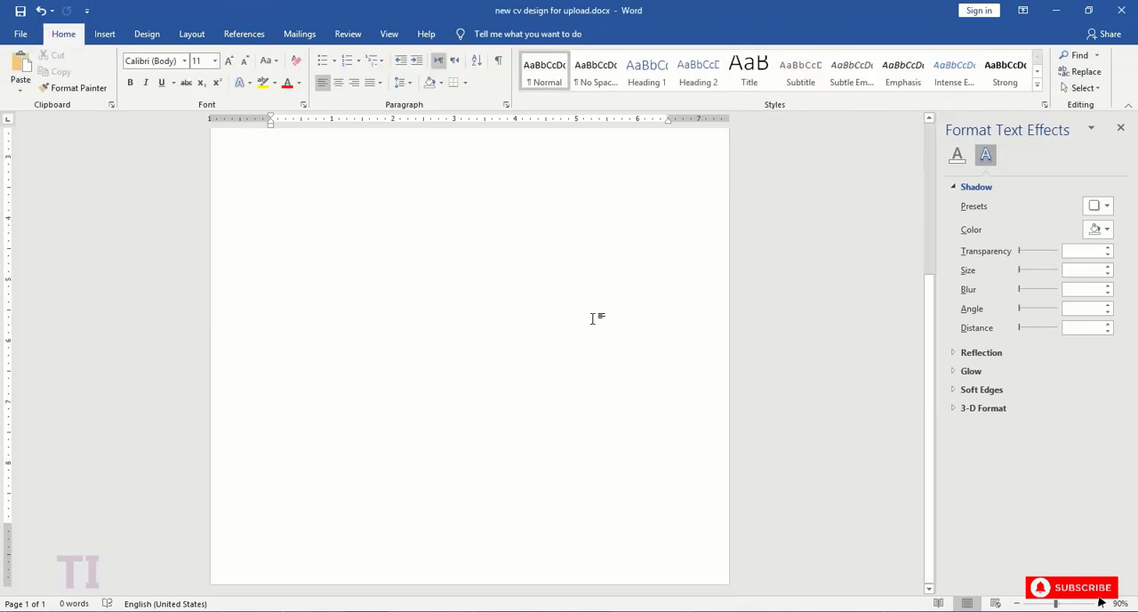
{"action": "scroll", "coordinate": [594, 315], "scroll_direction": "up", "scroll_amount": 3}
{"action": "scroll", "coordinate": [594, 316], "scroll_direction": "down", "scroll_amount": 3}
{"action": "left_click", "coordinate": [104, 34]}
{"action": "left_click", "coordinate": [195, 76]}
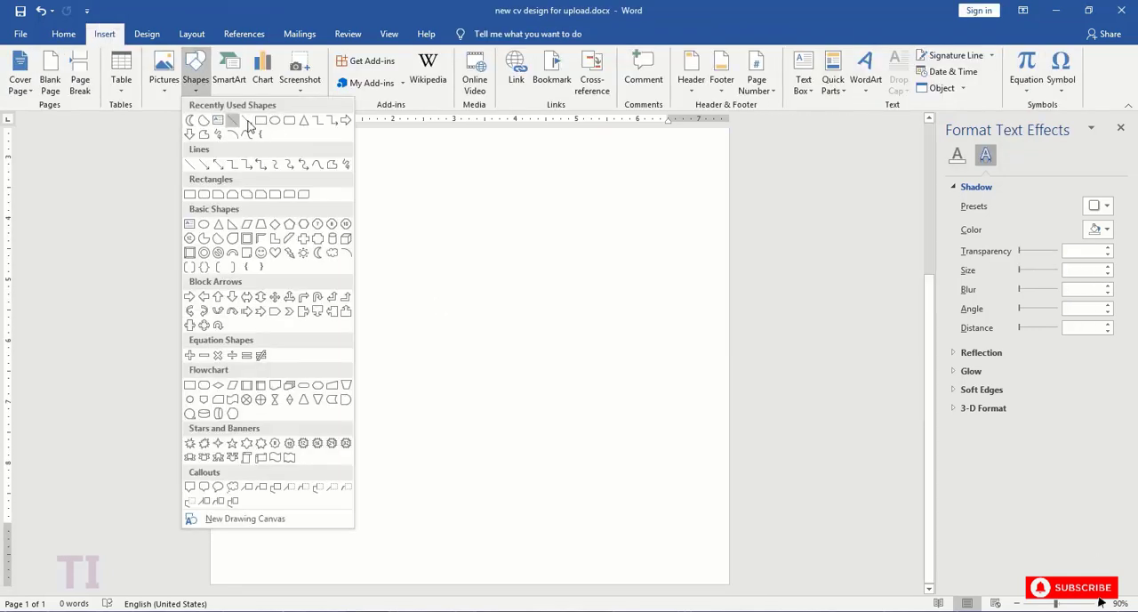
{"action": "left_click", "coordinate": [233, 121]}
{"action": "mouse_move", "coordinate": [267, 461]}
{"action": "left_mouse_down"}
{"action": "mouse_move", "coordinate": [572, 540]}
{"action": "mouse_move", "coordinate": [658, 526]}
{"action": "left_mouse_up"}
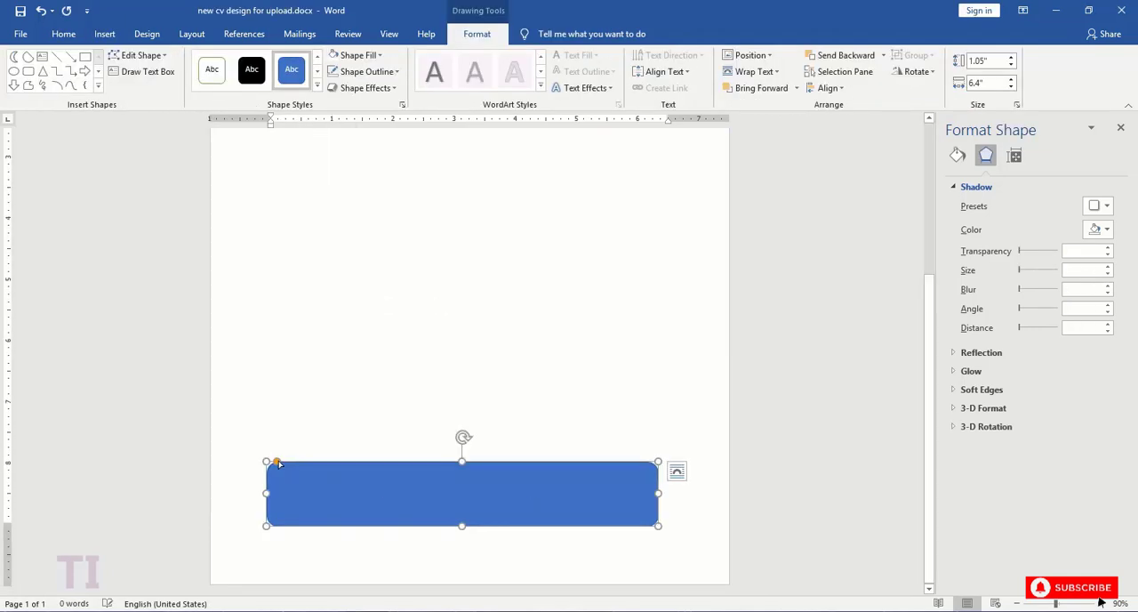
{"action": "left_click_drag", "start_coordinate": [278, 461], "coordinate": [331, 474]}
{"action": "left_click_drag", "start_coordinate": [397, 500], "coordinate": [509, 586]}
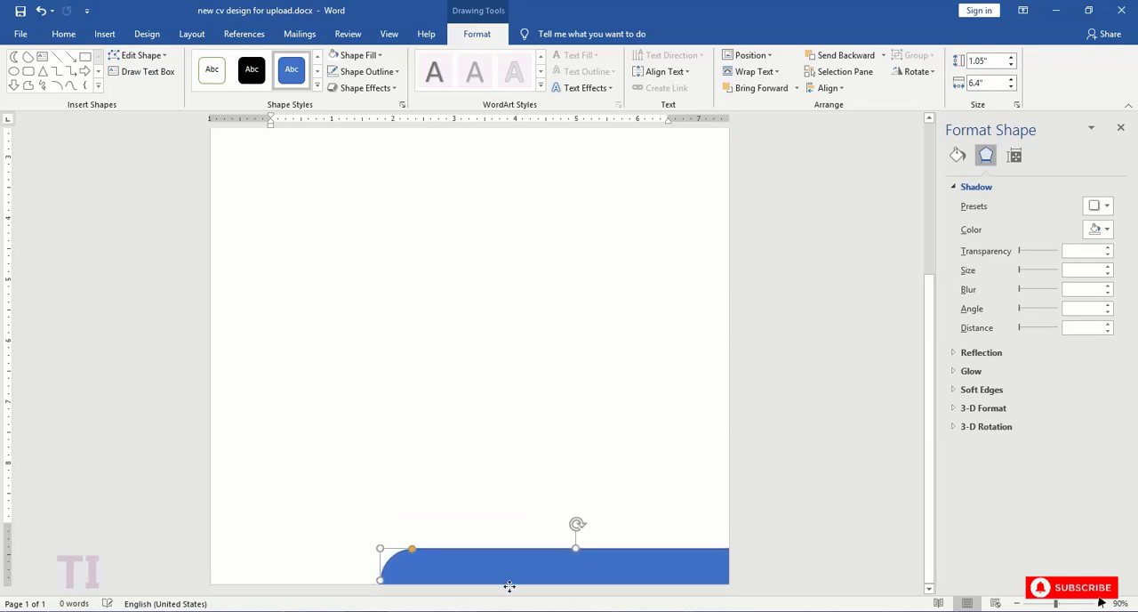
- Enlarge the rounded footer bar to about 1.51" by 9.24" and place it across the page's lower right corner
{"action": "left_click_drag", "start_coordinate": [379, 548], "coordinate": [358, 520]}
{"action": "left_click_drag", "start_coordinate": [363, 553], "coordinate": [555, 572]}
{"action": "left_click_drag", "start_coordinate": [447, 539], "coordinate": [483, 550]}
- Remove the footer bar's outline and fill it with the bright blue used in the header's outer band
{"action": "left_click", "coordinate": [378, 71]}
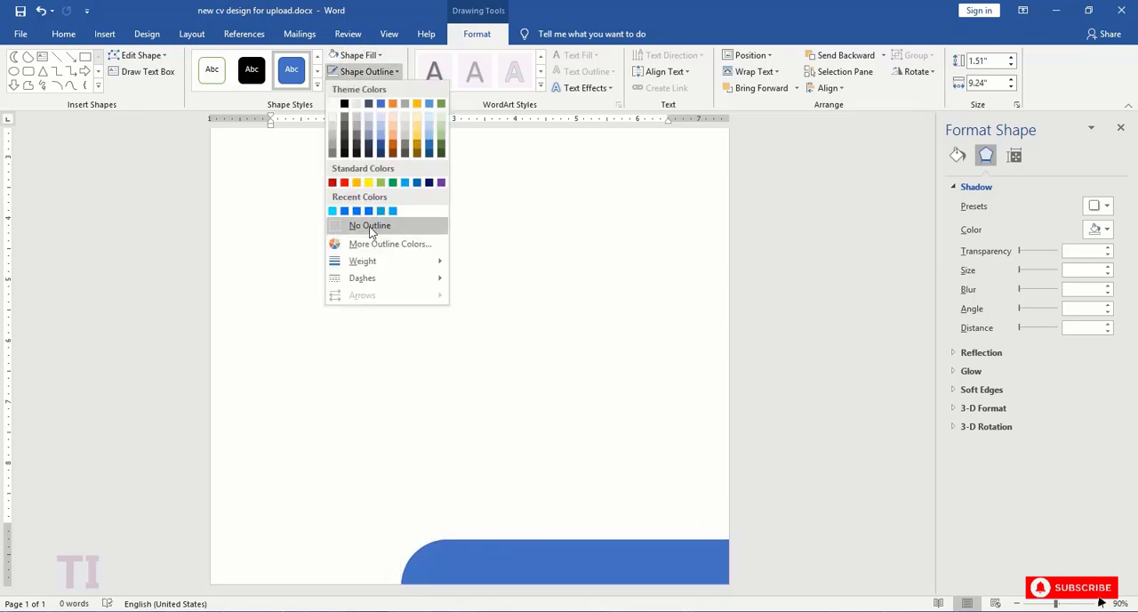
{"action": "left_click", "coordinate": [368, 223]}
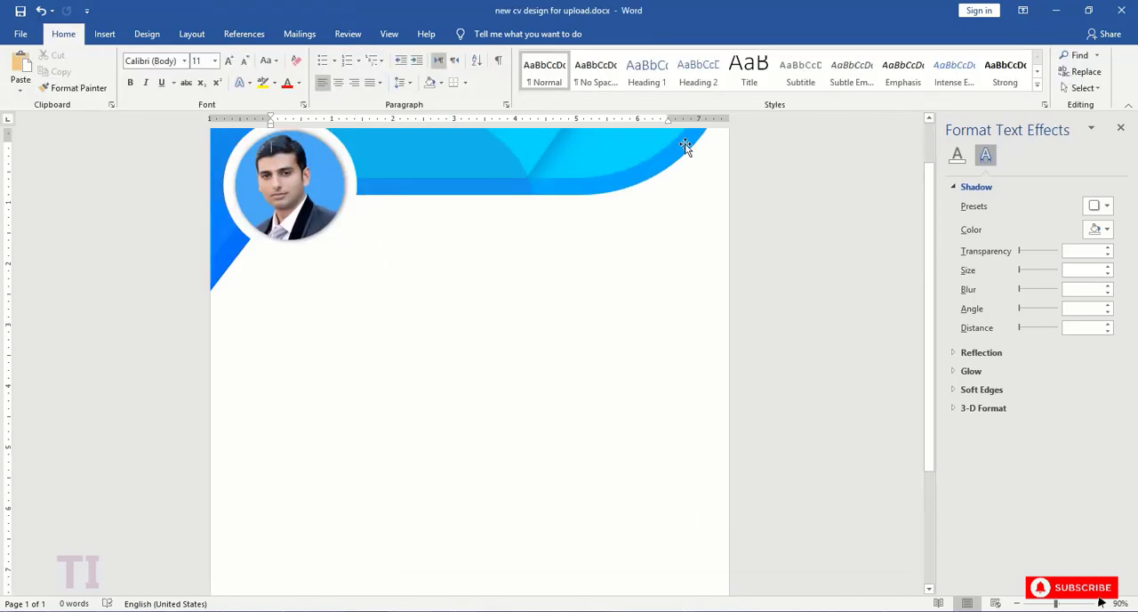
{"action": "left_click", "coordinate": [684, 147]}
{"action": "left_click", "coordinate": [956, 157]}
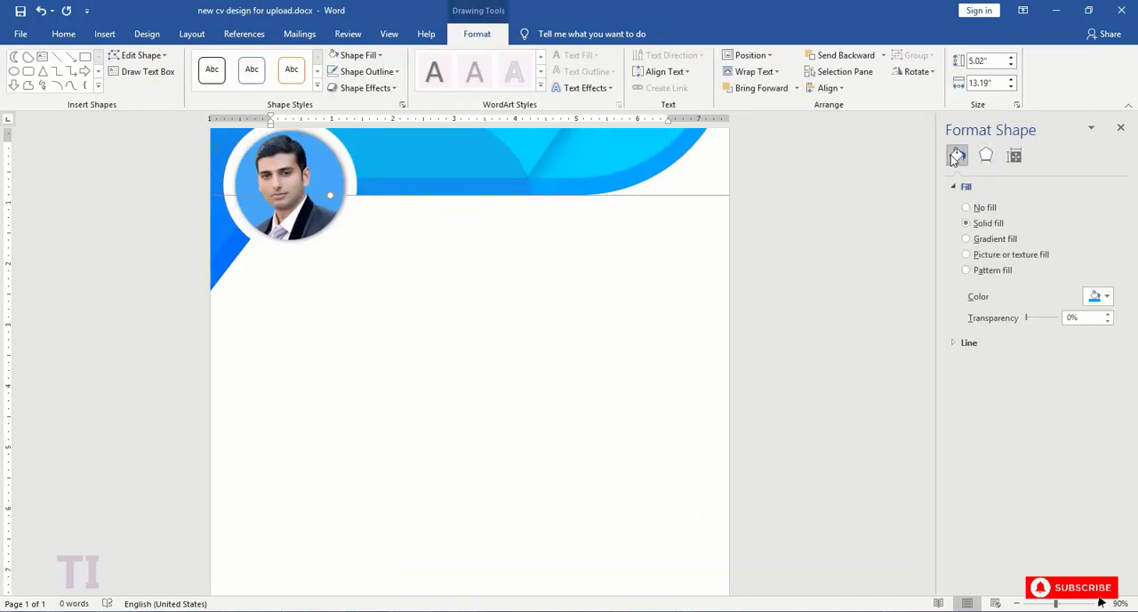
{"action": "left_click", "coordinate": [1106, 296]}
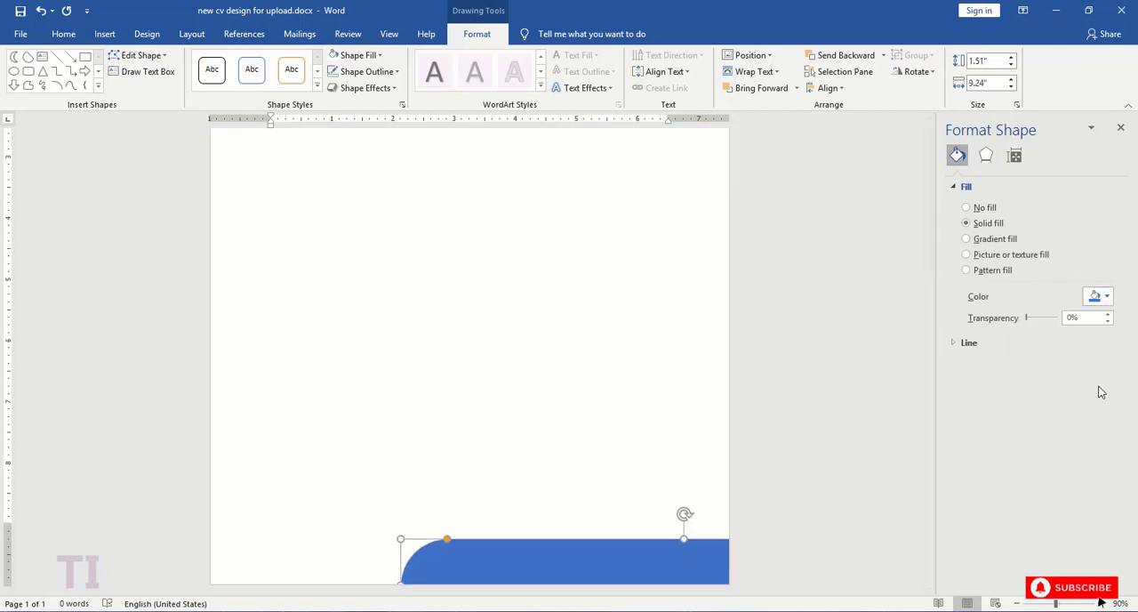
{"action": "left_click", "coordinate": [1099, 296]}
{"action": "left_click", "coordinate": [1079, 436]}
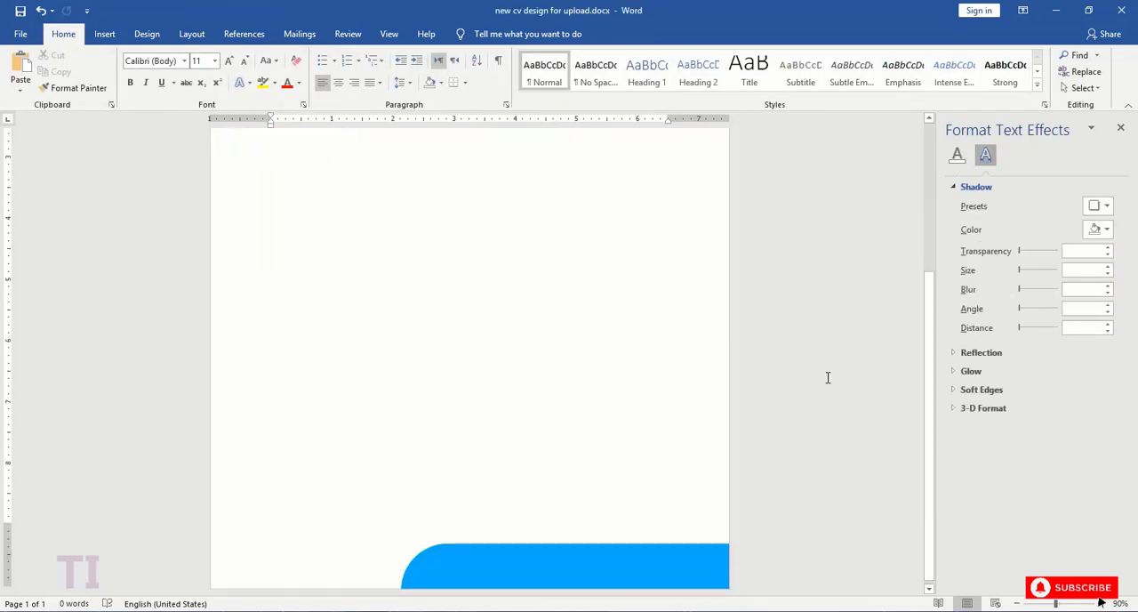
- Duplicate the header's cyan rounded shape, move the copy to the blank page area and reduce its height
{"action": "scroll", "coordinate": [697, 423], "scroll_direction": "up", "scroll_amount": 5}
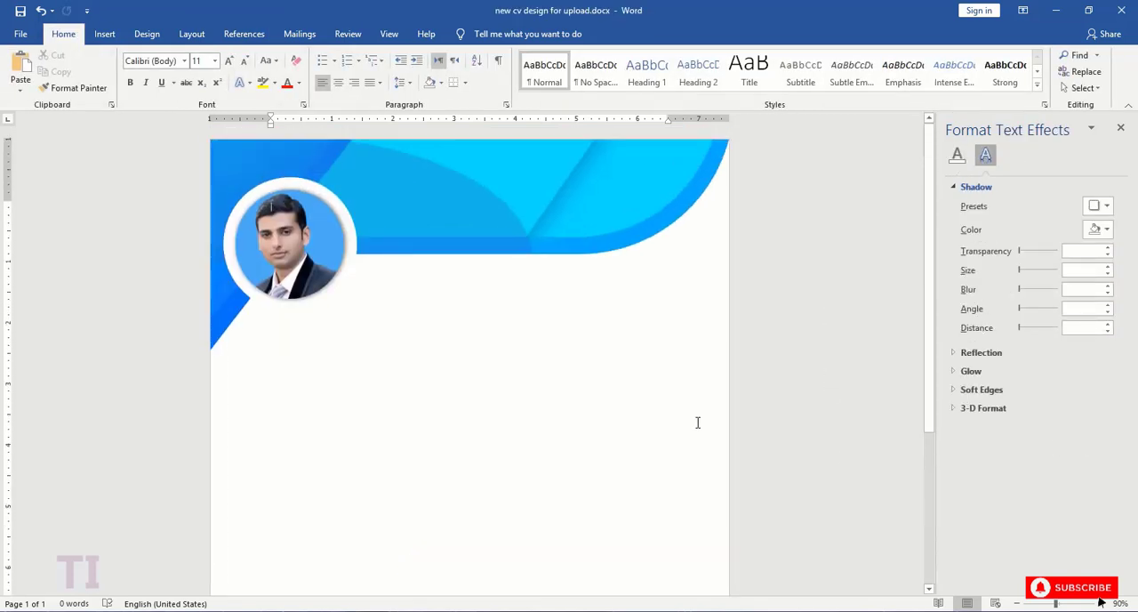
{"action": "left_click", "coordinate": [649, 171]}
{"action": "key", "text": "ctrl+v"}
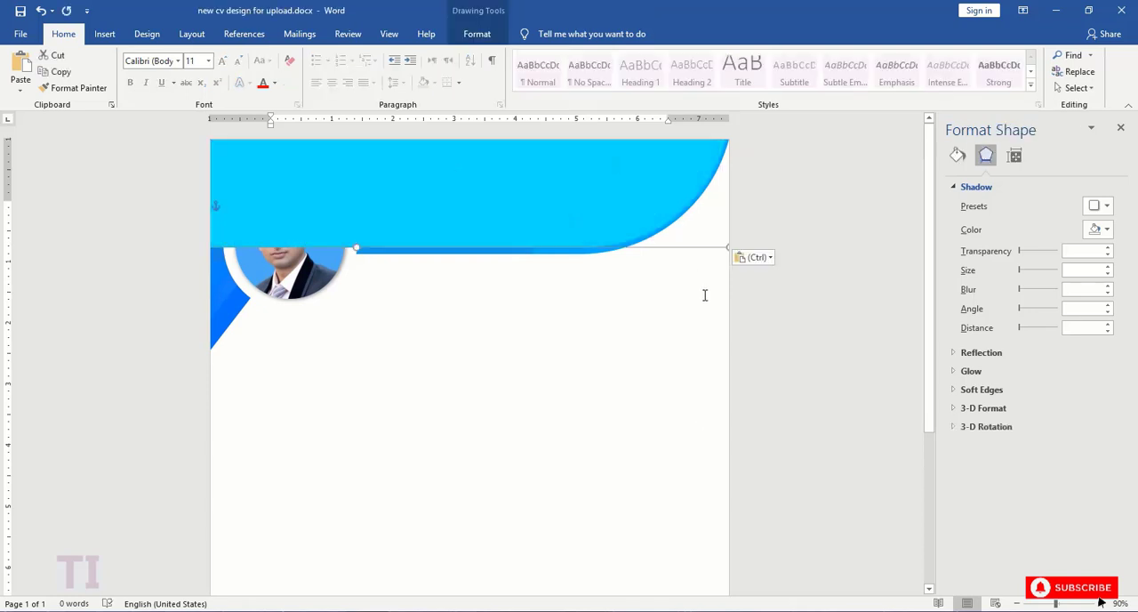
{"action": "left_click_drag", "start_coordinate": [606, 219], "coordinate": [640, 541]}
{"action": "left_click_drag", "start_coordinate": [391, 281], "coordinate": [392, 421]}
{"action": "left_click_drag", "start_coordinate": [442, 505], "coordinate": [774, 505]}
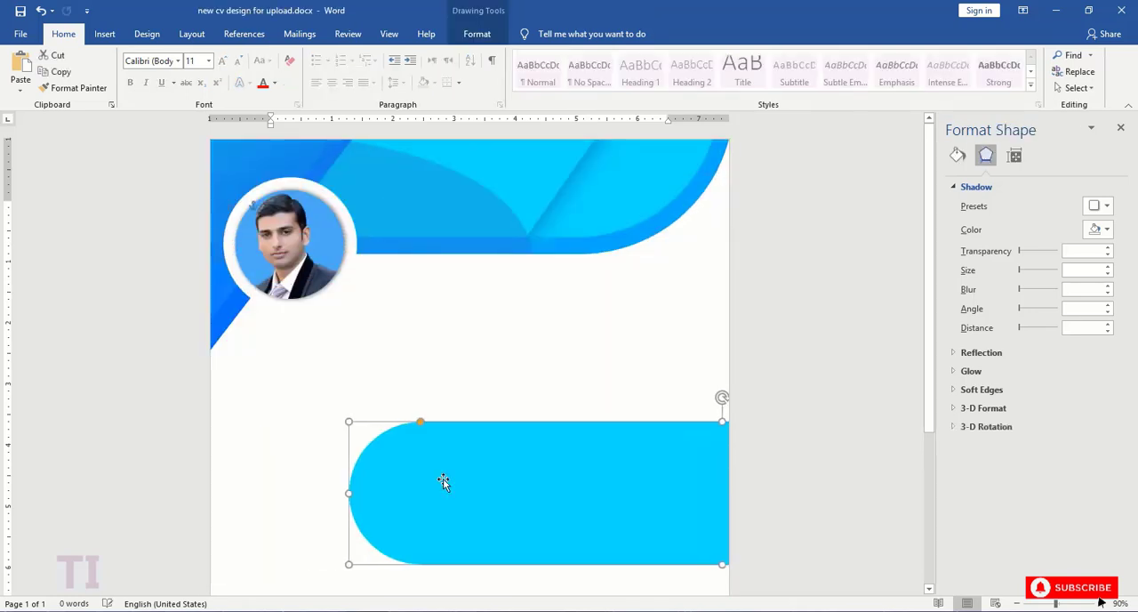
- Shorten the cyan copy and lay it over the blue footer bar, leaving a thin blue edge along its top
{"action": "left_click_drag", "start_coordinate": [348, 493], "coordinate": [538, 493]}
{"action": "scroll", "coordinate": [598, 455], "scroll_direction": "down", "scroll_amount": 5}
{"action": "left_click_drag", "start_coordinate": [630, 319], "coordinate": [611, 557]}
{"action": "left_click_drag", "start_coordinate": [677, 541], "coordinate": [680, 550]}
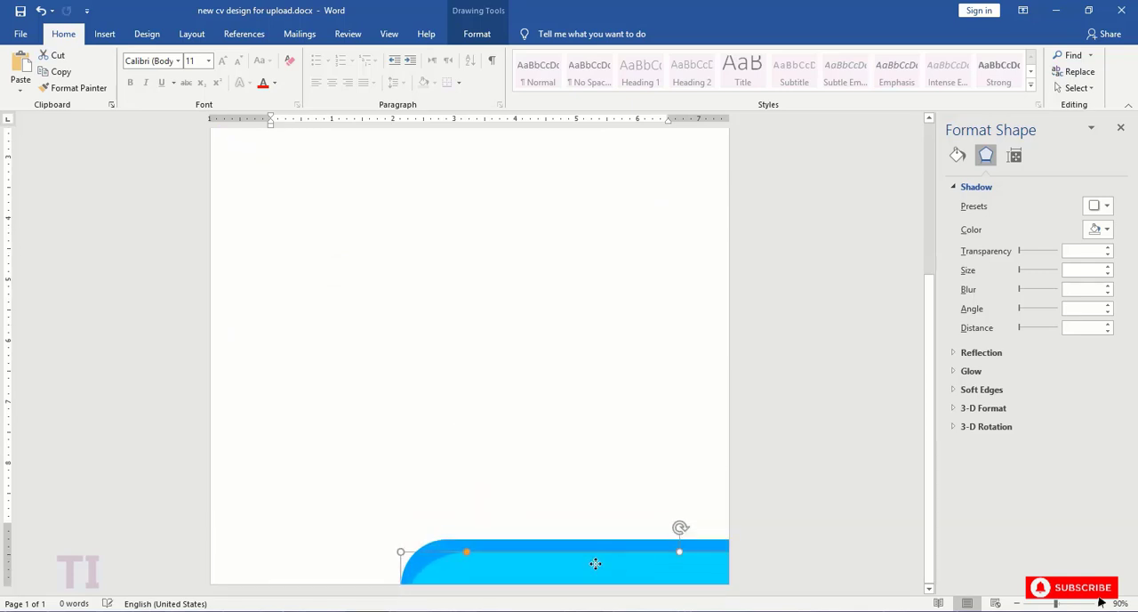
{"action": "mouse_move", "coordinate": [595, 564]}
{"action": "left_mouse_down"}
{"action": "mouse_move", "coordinate": [622, 561]}
{"action": "mouse_move", "coordinate": [597, 557]}
{"action": "left_mouse_up"}
- Select the blue and cyan footer bars together and shift them slightly left and down
{"action": "left_click", "coordinate": [854, 427]}
{"action": "scroll", "coordinate": [847, 423], "scroll_direction": "down", "scroll_amount": 3}
{"action": "left_click", "coordinate": [601, 556]}
{"action": "left_click", "coordinate": [618, 449]}
{"action": "scroll", "coordinate": [622, 437], "scroll_direction": "down", "scroll_amount": 5}
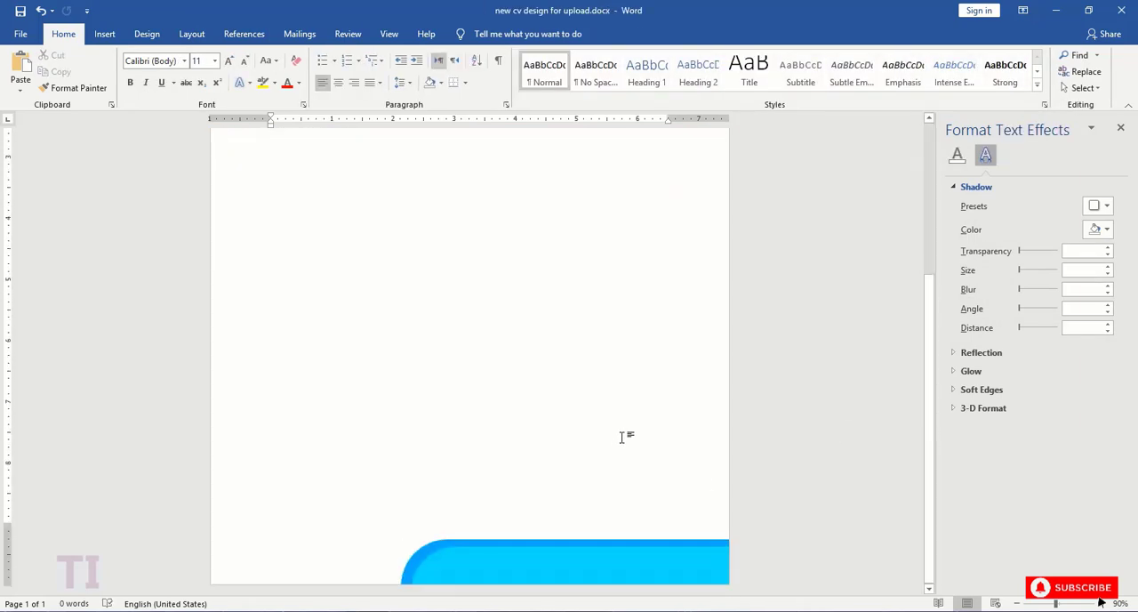
{"action": "left_click", "coordinate": [579, 569]}
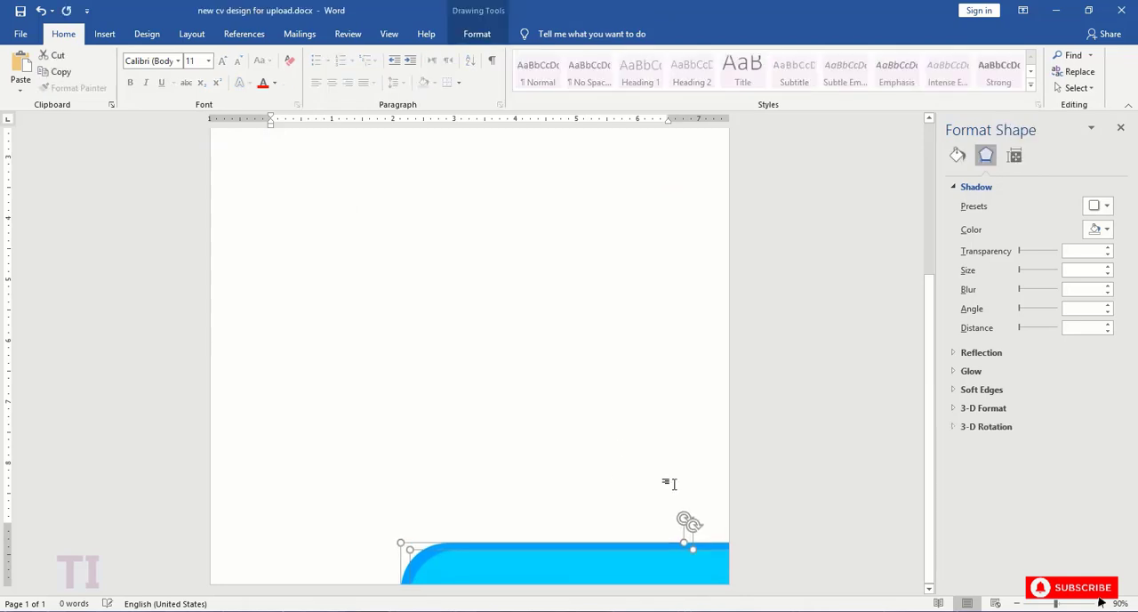
{"action": "key", "text": "Left"}
{"action": "key", "text": "Left"}
{"action": "key", "text": "Left"}
{"action": "key", "text": "Left"}
{"action": "key", "text": "Left"}
{"action": "key", "text": "Down"}
{"action": "left_click", "coordinate": [673, 484]}
- Nudge the cyan footer bar down to widen the blue edge above it
{"action": "scroll", "coordinate": [658, 498], "scroll_direction": "down", "scroll_amount": 5}
{"action": "left_click", "coordinate": [614, 570]}
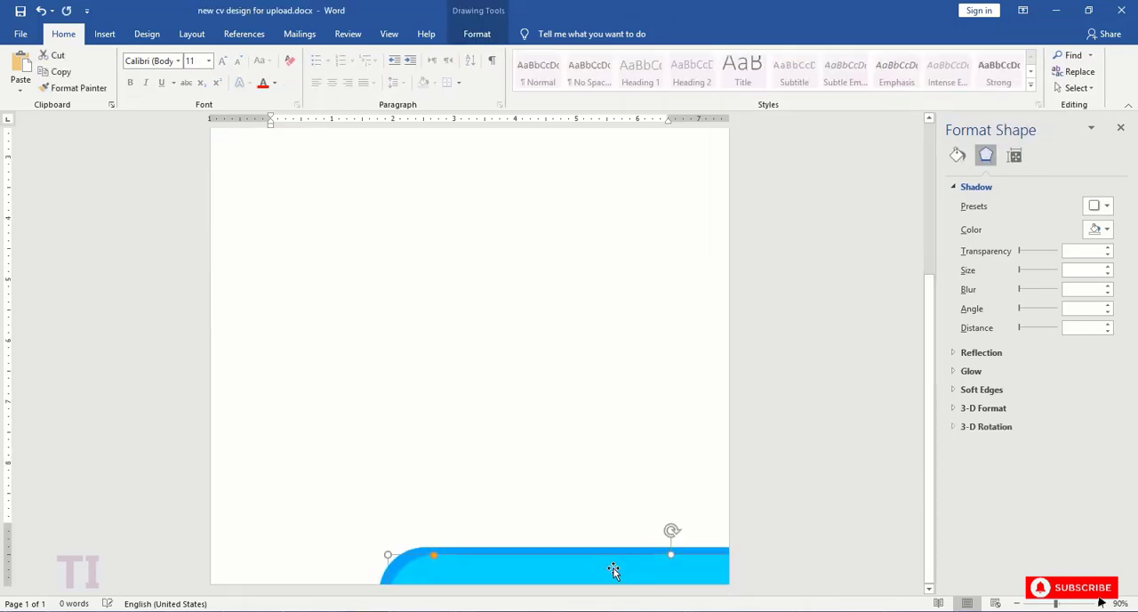
{"action": "key", "text": "Down"}
{"action": "left_click", "coordinate": [683, 550]}
- Copy the header's diagonal shaded strip and place the copy on the cyan footer bar
{"action": "scroll", "coordinate": [442, 236], "scroll_direction": "up", "scroll_amount": 10}
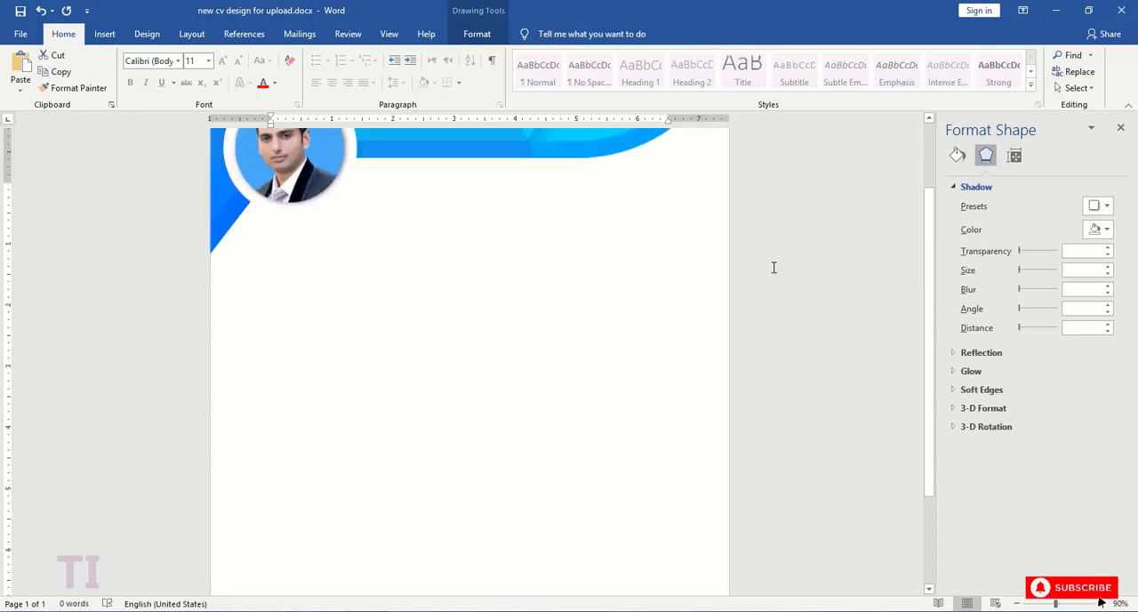
{"action": "left_click", "coordinate": [653, 236]}
{"action": "left_click_drag", "start_coordinate": [565, 242], "coordinate": [575, 564]}
{"action": "scroll", "coordinate": [577, 246], "scroll_direction": "down", "scroll_amount": 10}
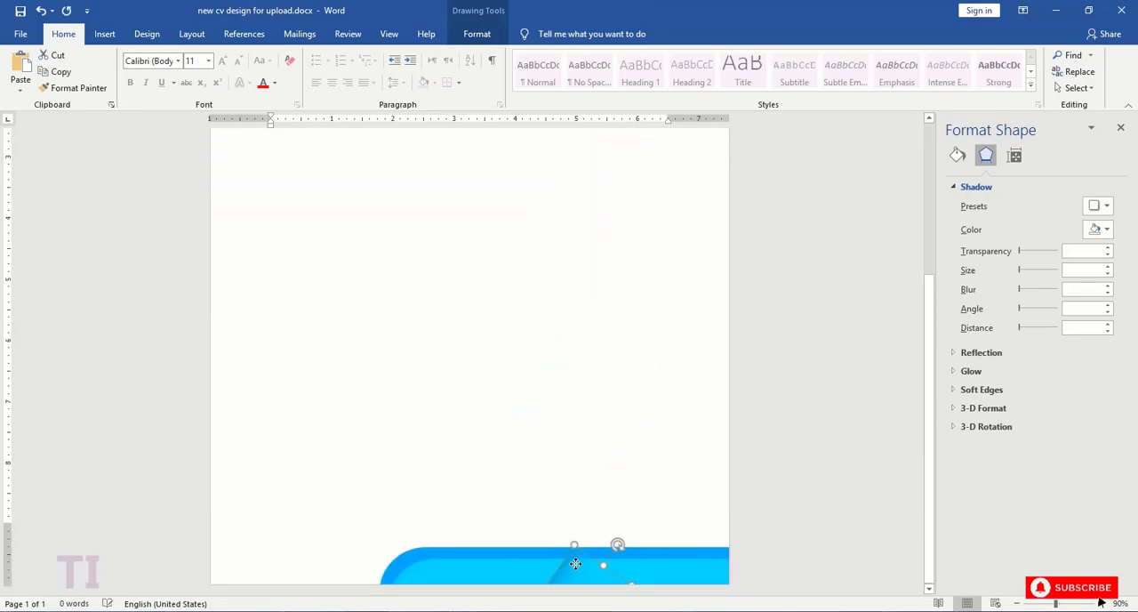
- Recolour the footer strip's gradient stops in cyan and move its end stop to the far end of the gradient
{"action": "left_click", "coordinate": [957, 155]}
{"action": "left_click_drag", "start_coordinate": [1013, 399], "coordinate": [1046, 399]}
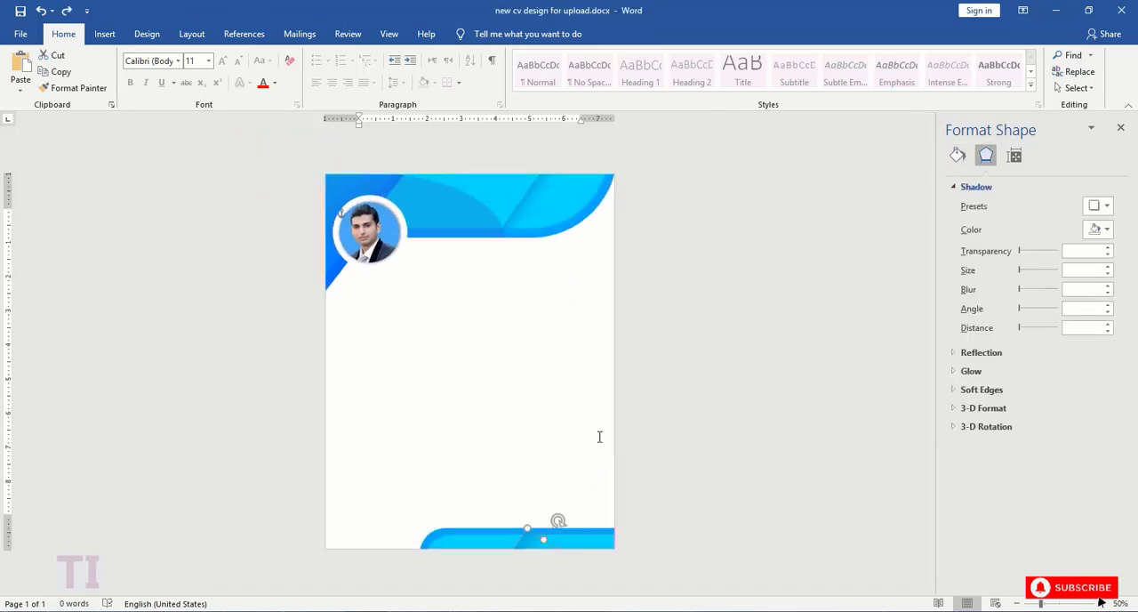
{"action": "left_click", "coordinate": [599, 436]}
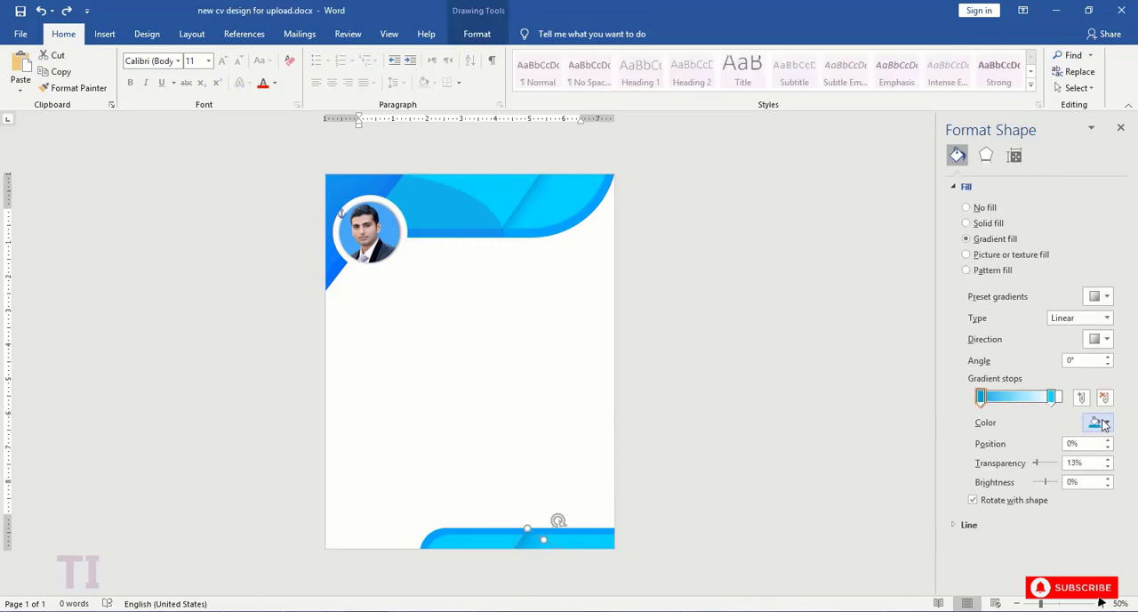
{"action": "left_click", "coordinate": [1099, 421]}
{"action": "left_click", "coordinate": [1058, 584]}
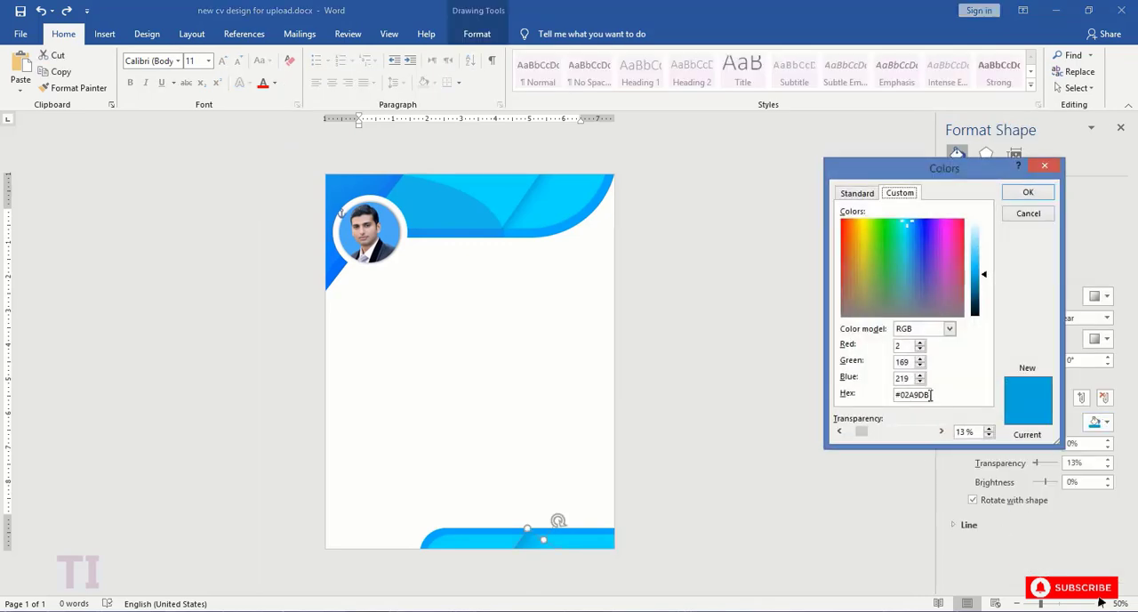
{"action": "left_click", "coordinate": [1027, 192]}
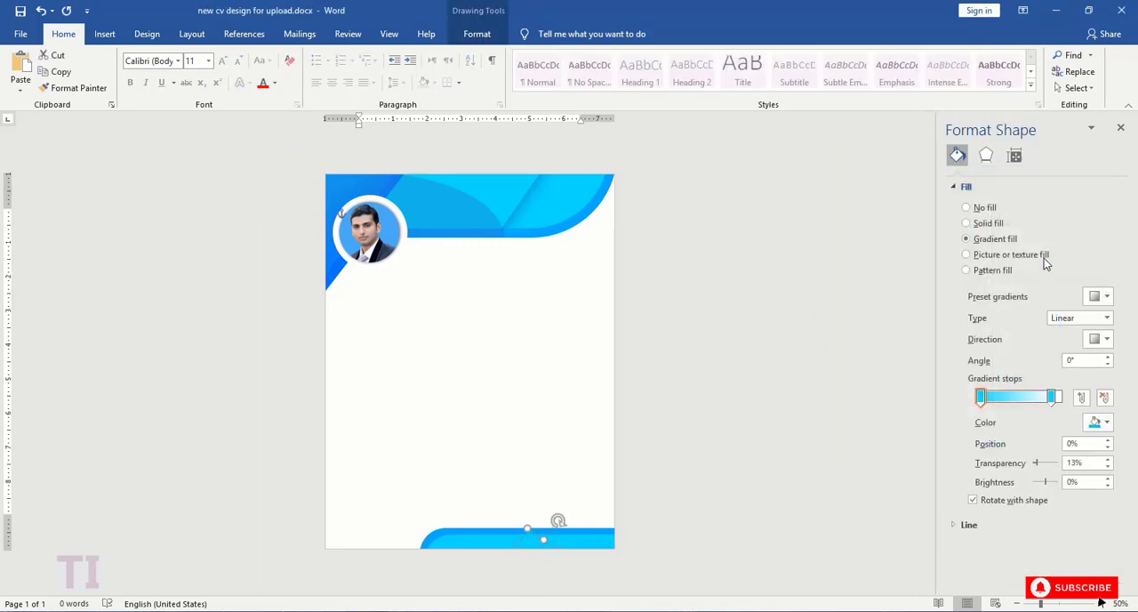
{"action": "left_click_drag", "start_coordinate": [1047, 397], "coordinate": [1071, 402]}
{"action": "left_click_drag", "start_coordinate": [1059, 466], "coordinate": [1033, 463]}
{"action": "left_click", "coordinate": [1098, 421]}
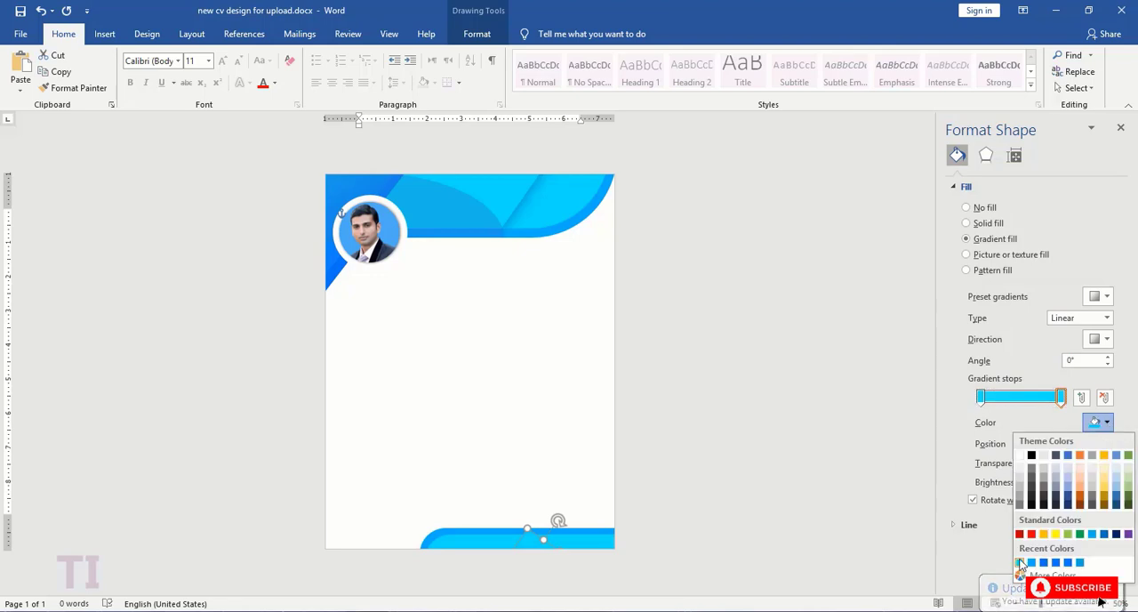
{"action": "left_click", "coordinate": [1022, 564]}
{"action": "left_click", "coordinate": [540, 501]}
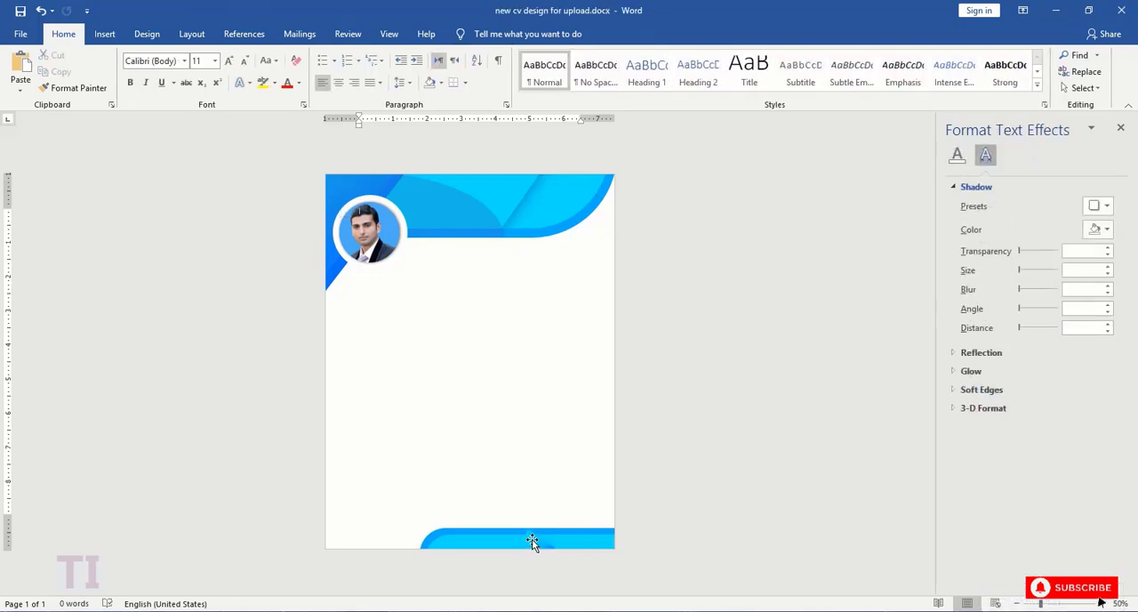
- Turn the gradient strip upright and place it near the rounded left end of the footer bar
{"action": "left_click_drag", "start_coordinate": [531, 540], "coordinate": [482, 456]}
{"action": "left_click_drag", "start_coordinate": [485, 339], "coordinate": [533, 557]}
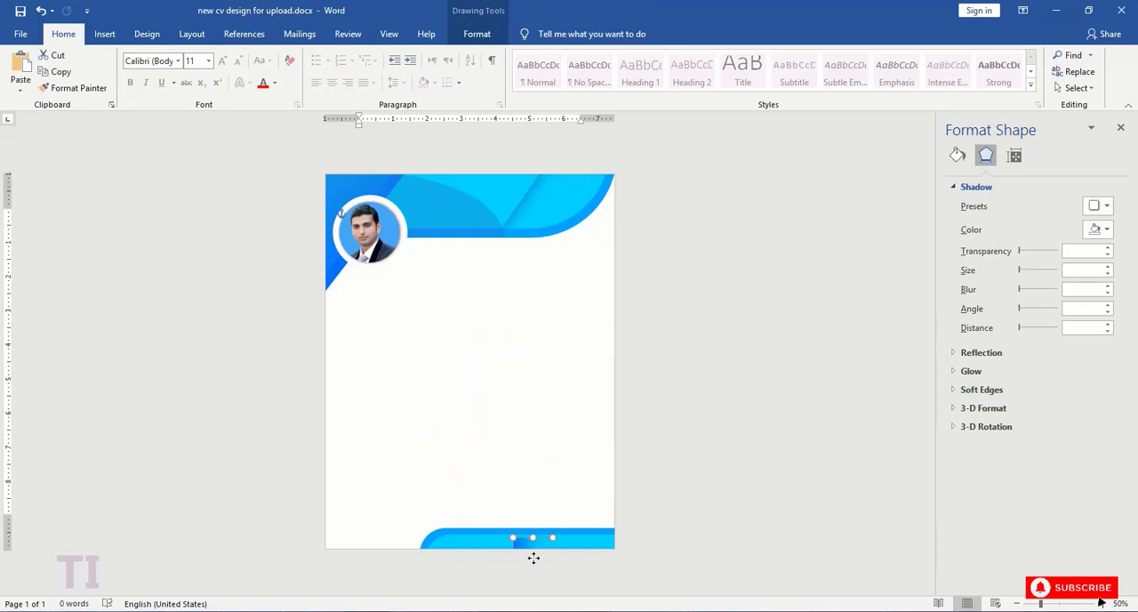
{"action": "left_click", "coordinate": [539, 484]}
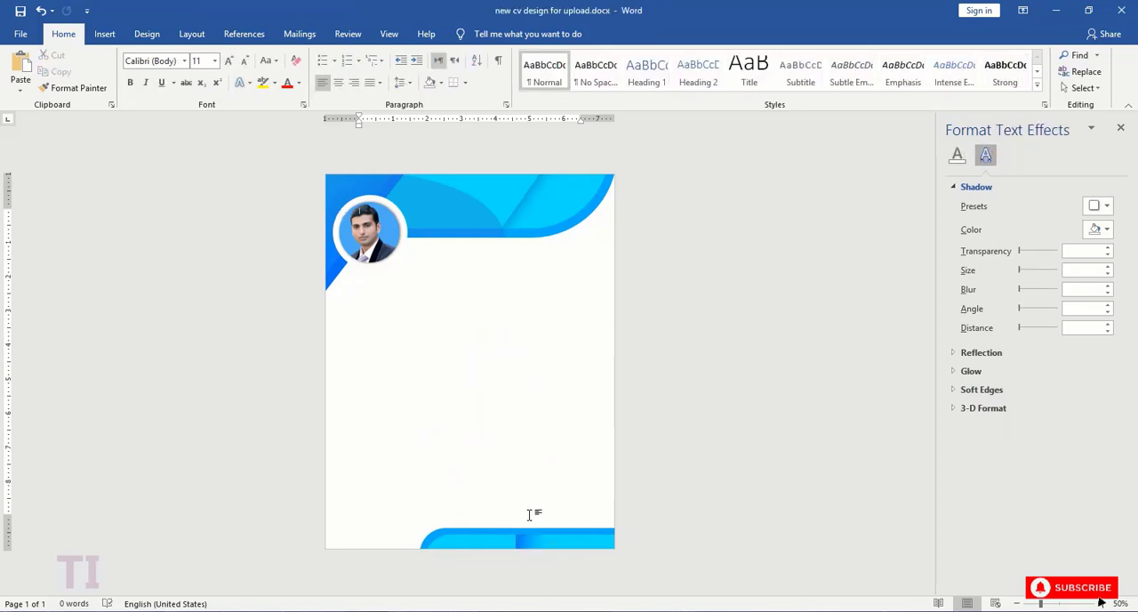
{"action": "left_click", "coordinate": [1099, 605]}
{"action": "left_click", "coordinate": [1099, 605]}
{"action": "left_click", "coordinate": [1099, 605]}
{"action": "left_click", "coordinate": [1099, 605]}
{"action": "left_click", "coordinate": [1099, 605]}
{"action": "left_click", "coordinate": [1099, 604]}
{"action": "left_click_drag", "start_coordinate": [928, 365], "coordinate": [927, 610]}
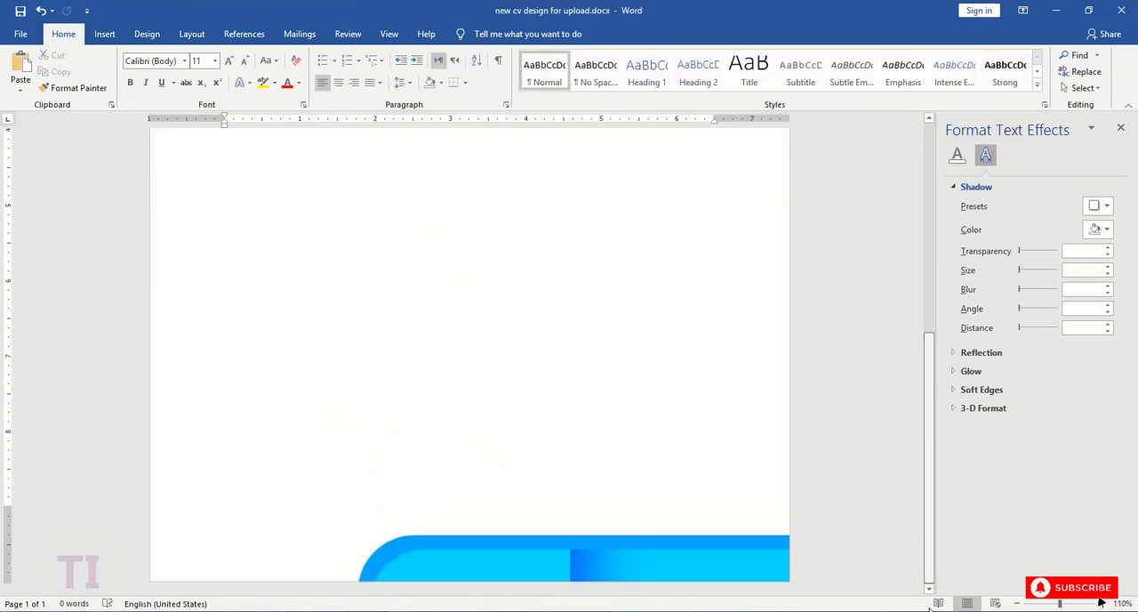
{"action": "mouse_move", "coordinate": [628, 561]}
{"action": "left_mouse_down"}
{"action": "mouse_move", "coordinate": [528, 553]}
{"action": "mouse_move", "coordinate": [446, 563]}
{"action": "left_mouse_up"}
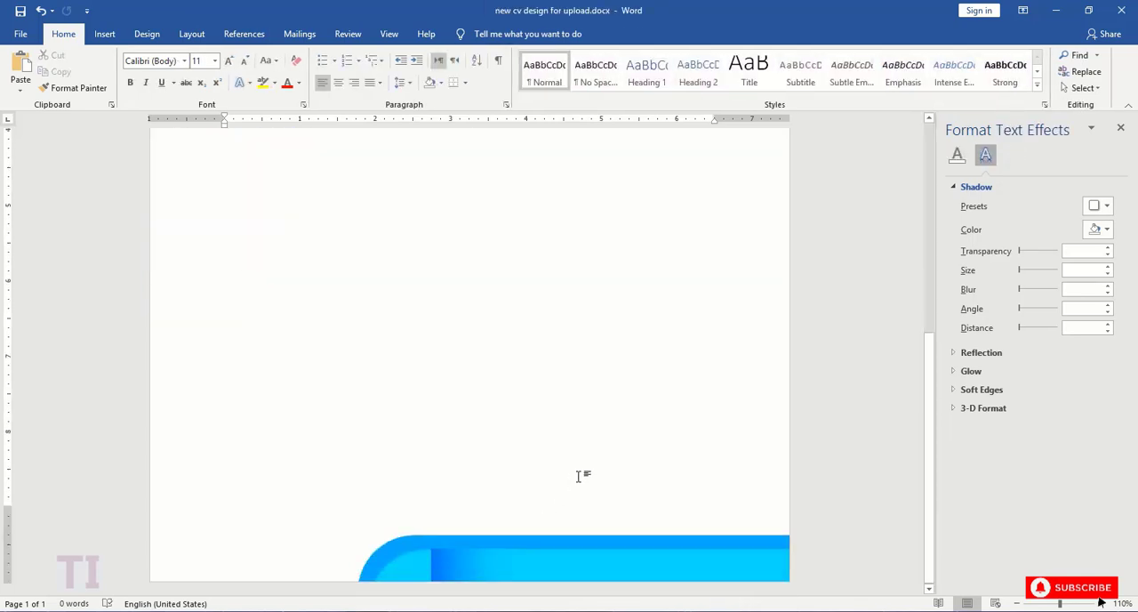
{"action": "left_click", "coordinate": [611, 460]}
- Duplicate the upright gradient strip twice, placing one copy mid-footer and the other against the page's right edge
{"action": "left_click", "coordinate": [461, 559]}
{"action": "key", "text": "ctrl+c"}
{"action": "key", "text": "ctrl+v"}
{"action": "left_click_drag", "start_coordinate": [503, 571], "coordinate": [644, 553]}
{"action": "left_click", "coordinate": [645, 498]}
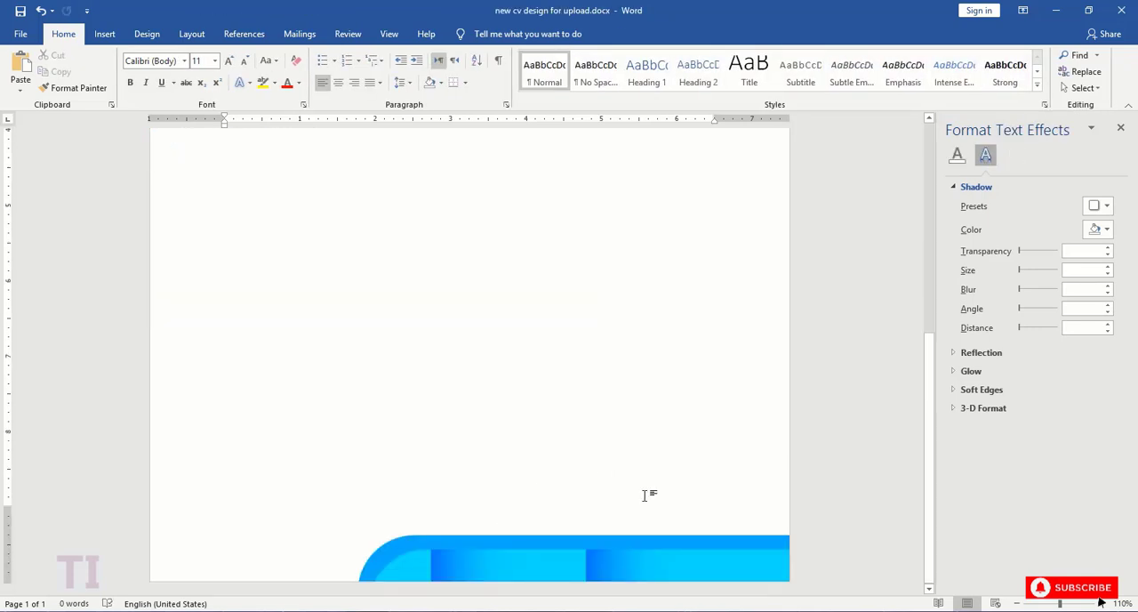
{"action": "left_click", "coordinate": [602, 562]}
{"action": "left_click_drag", "start_coordinate": [622, 562], "coordinate": [747, 558]}
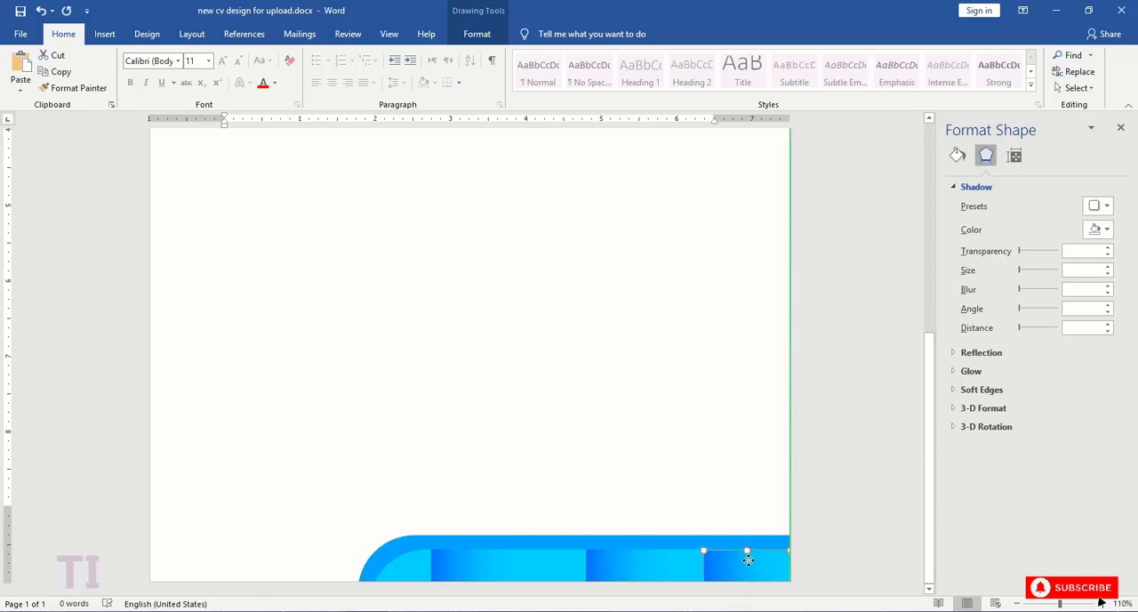
{"action": "left_click", "coordinate": [724, 468]}
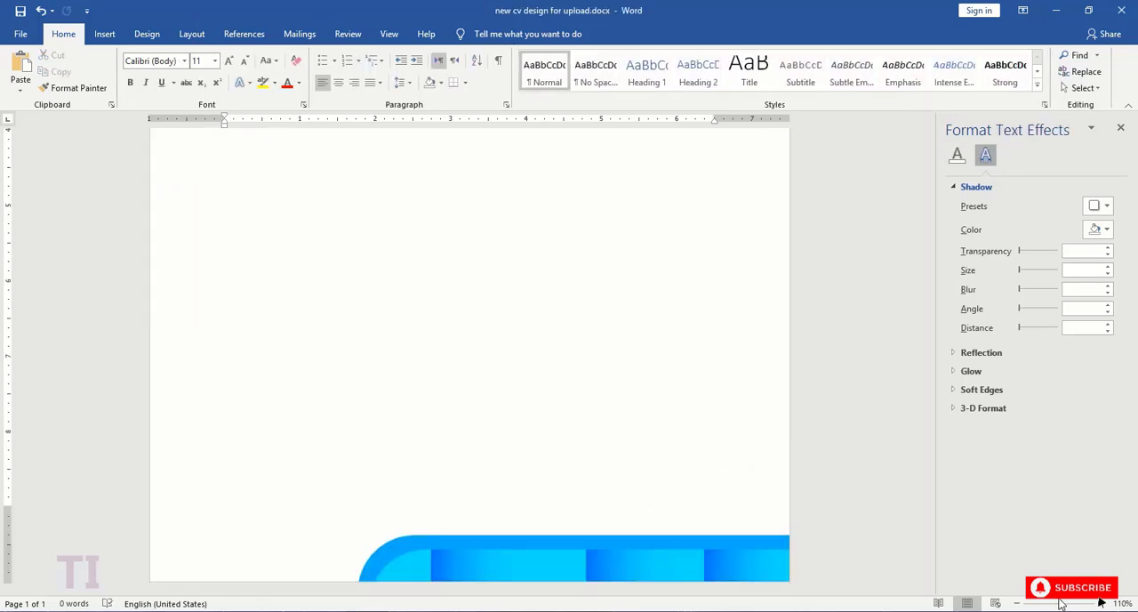
- Delete the middle gradient strip from the footer
{"action": "left_click", "coordinate": [1016, 603]}
{"action": "left_click", "coordinate": [1016, 602]}
{"action": "left_click", "coordinate": [1016, 603]}
{"action": "left_click", "coordinate": [1016, 603]}
{"action": "left_click", "coordinate": [1016, 602]}
{"action": "left_click", "coordinate": [1016, 603]}
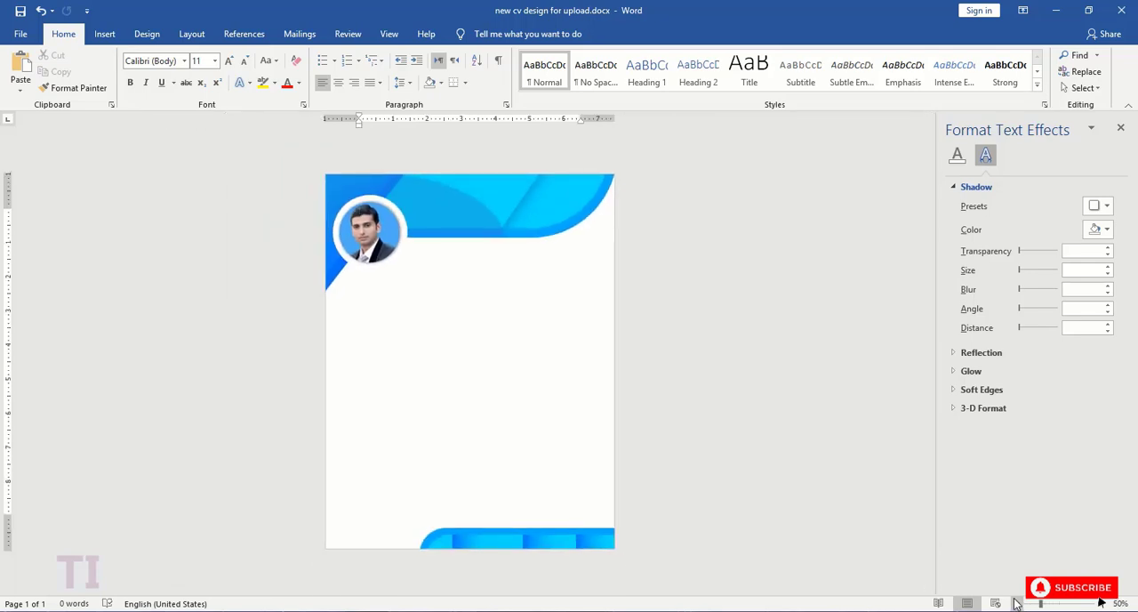
{"action": "left_click", "coordinate": [1101, 602]}
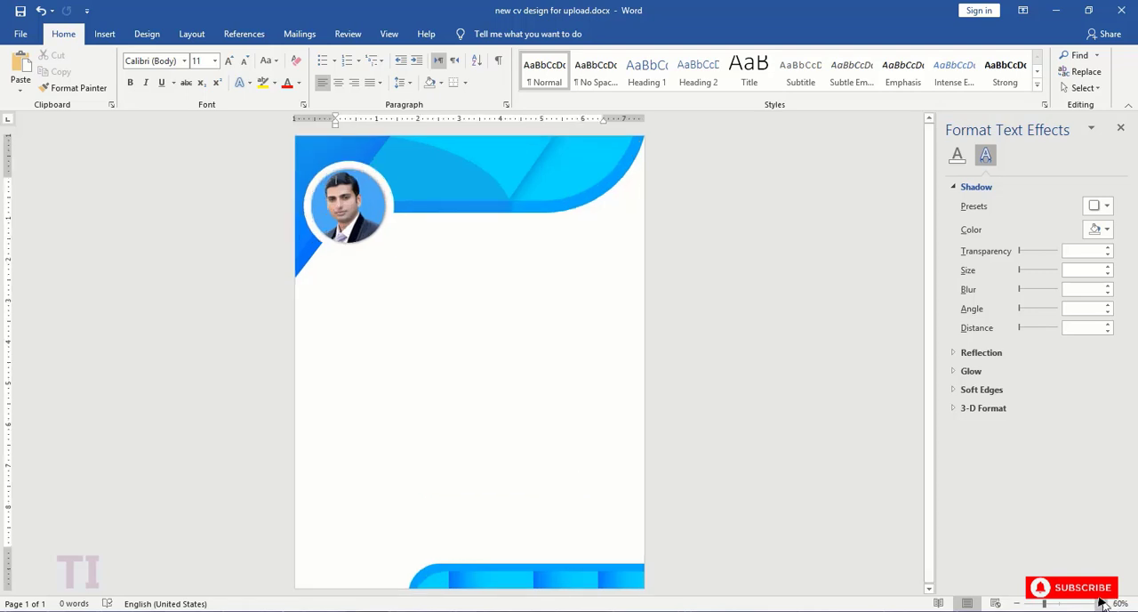
{"action": "left_click", "coordinate": [560, 575]}
{"action": "key", "text": "Delete"}
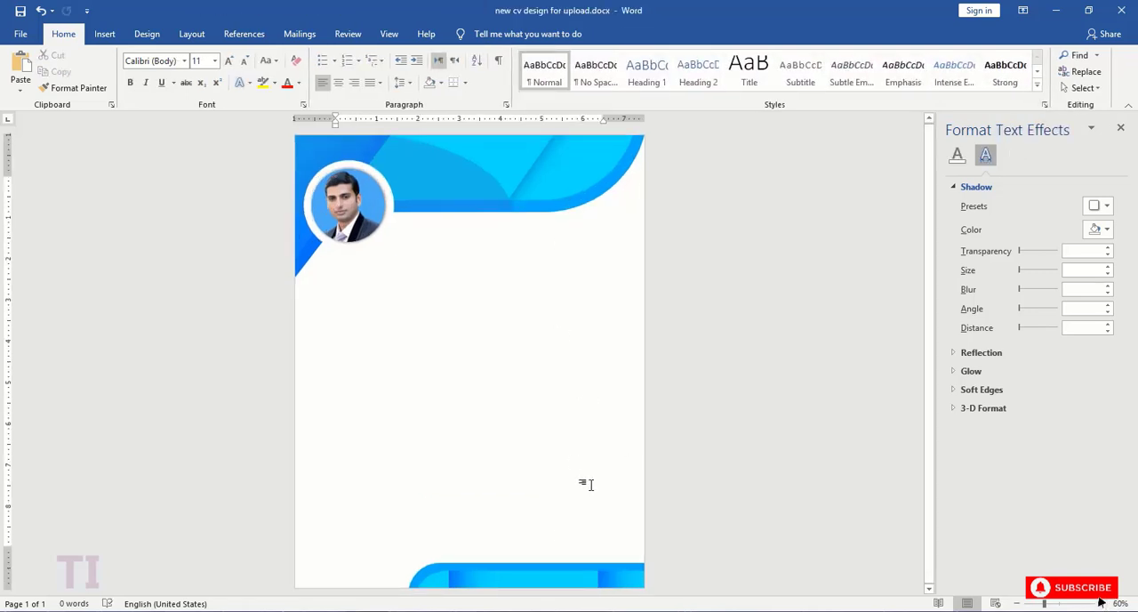
- Move the left footer strip's blue gradient stop inward and set the cyan start stop's transparency to 0%
{"action": "left_click", "coordinate": [458, 577]}
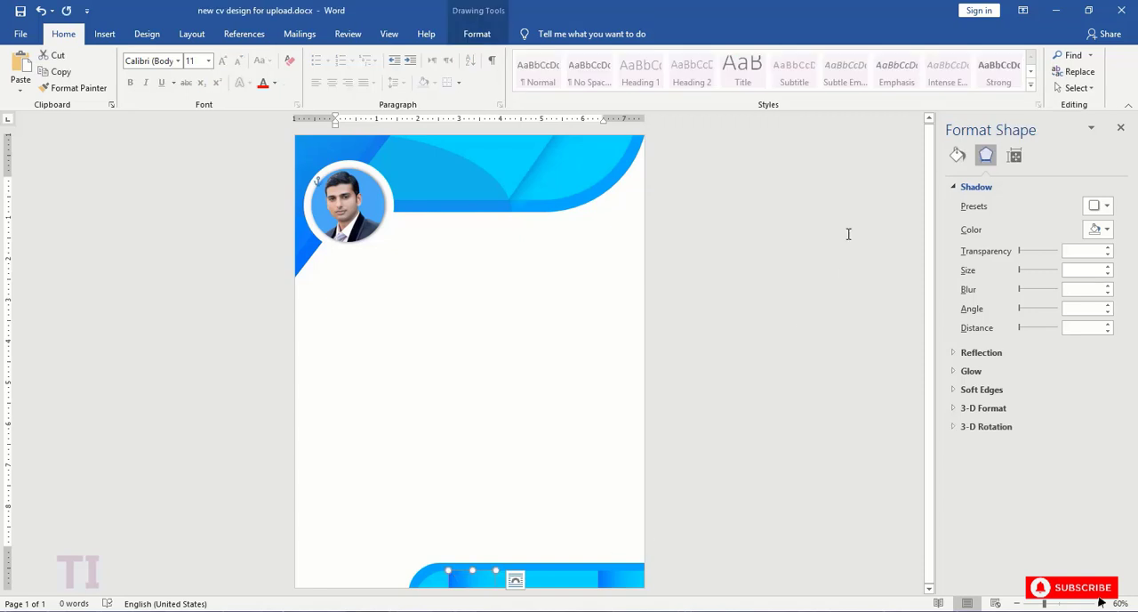
{"action": "left_click", "coordinate": [956, 154]}
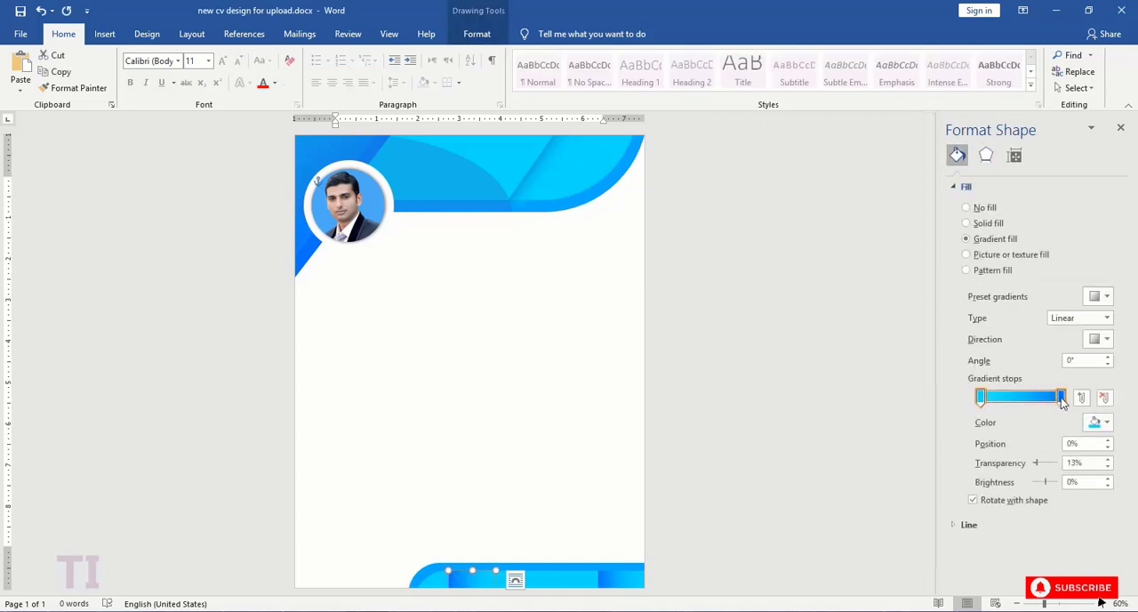
{"action": "left_click_drag", "start_coordinate": [1062, 402], "coordinate": [988, 407]}
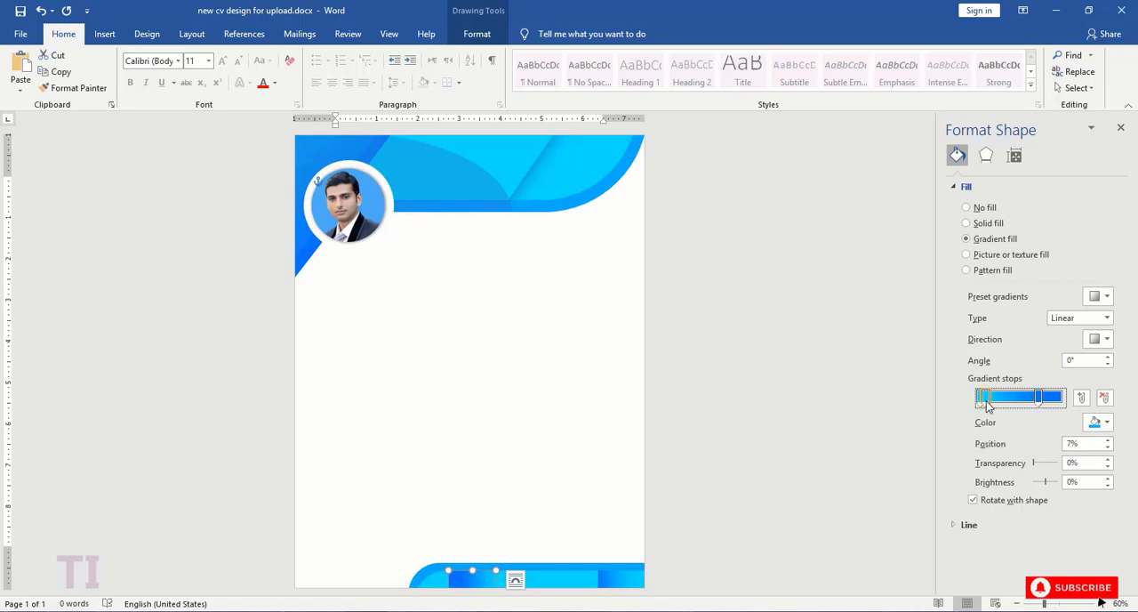
{"action": "left_click_drag", "start_coordinate": [1035, 467], "coordinate": [1000, 464]}
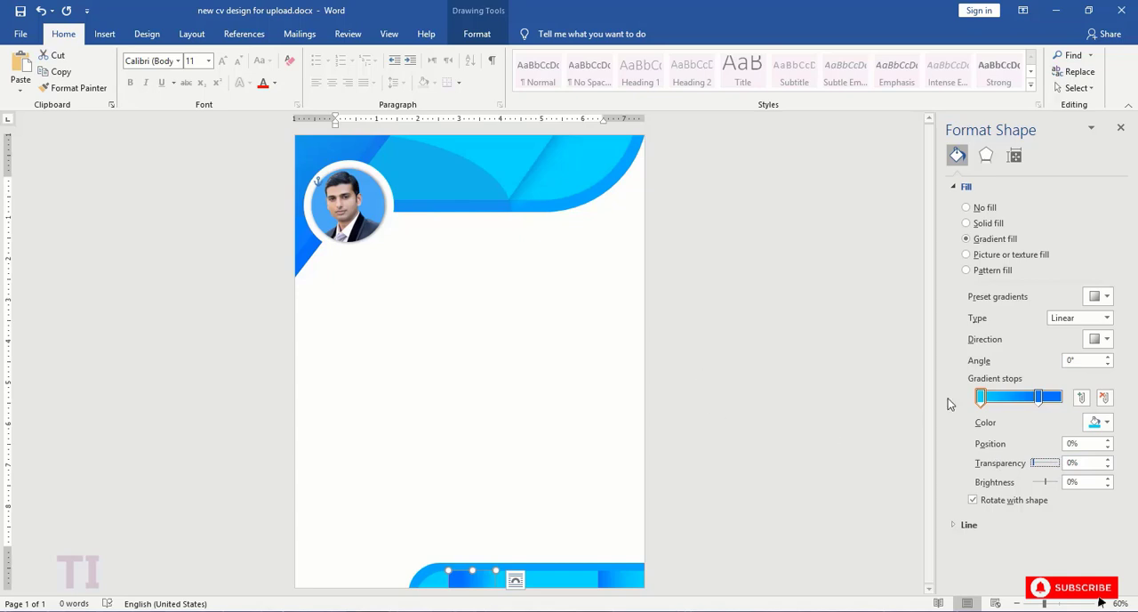
{"action": "left_click", "coordinate": [724, 453]}
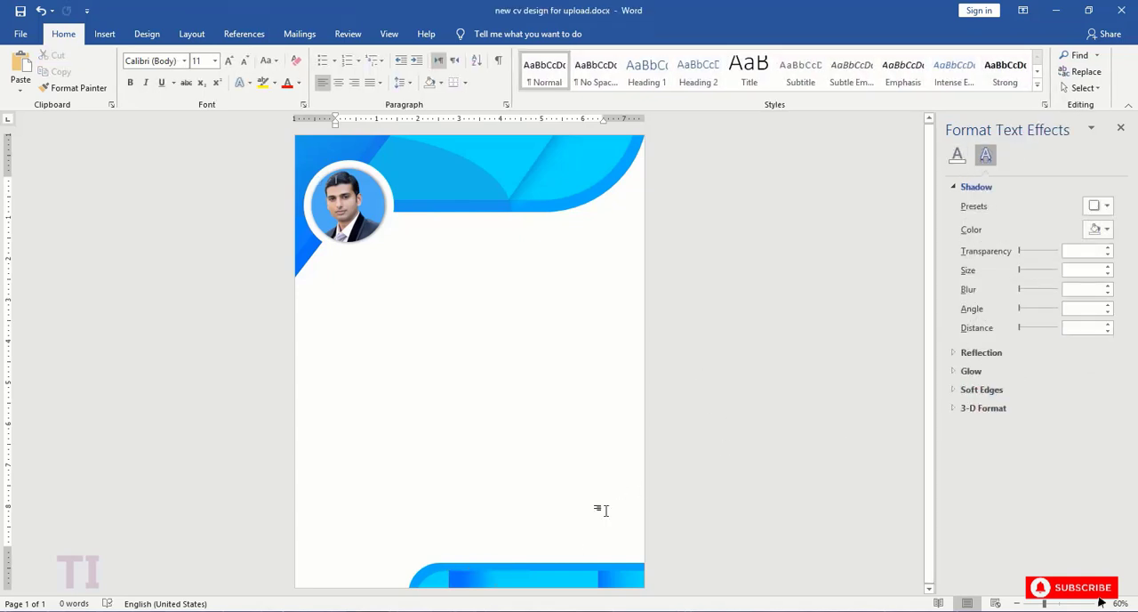
- Set the blue gradient stop of the left footer strip to position 100%
{"action": "left_click", "coordinate": [476, 579]}
{"action": "left_click", "coordinate": [956, 156]}
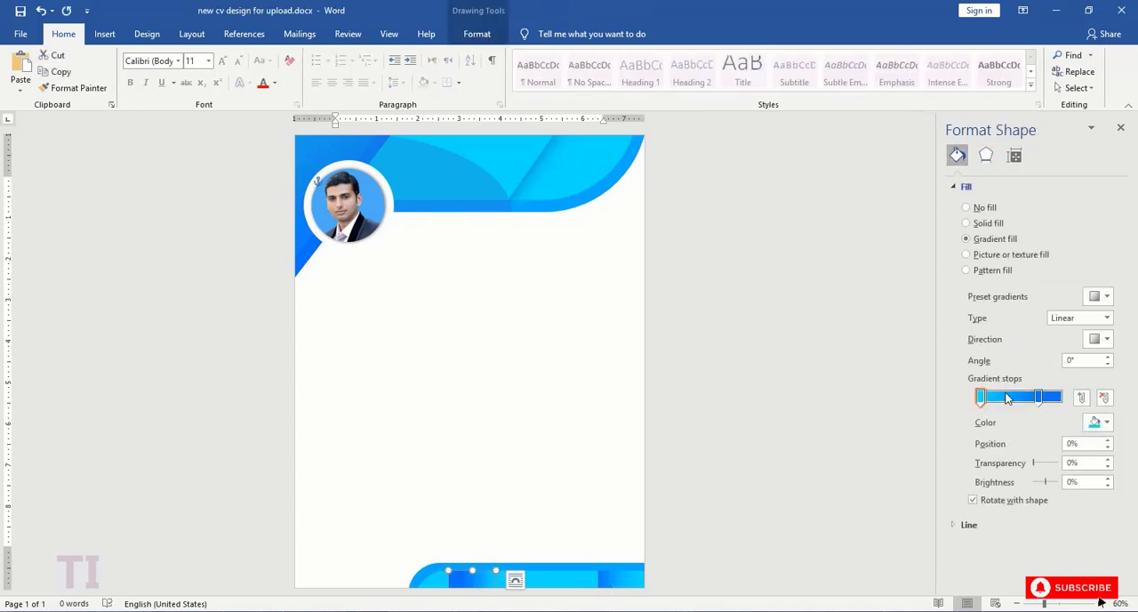
{"action": "left_click_drag", "start_coordinate": [1041, 400], "coordinate": [1065, 399]}
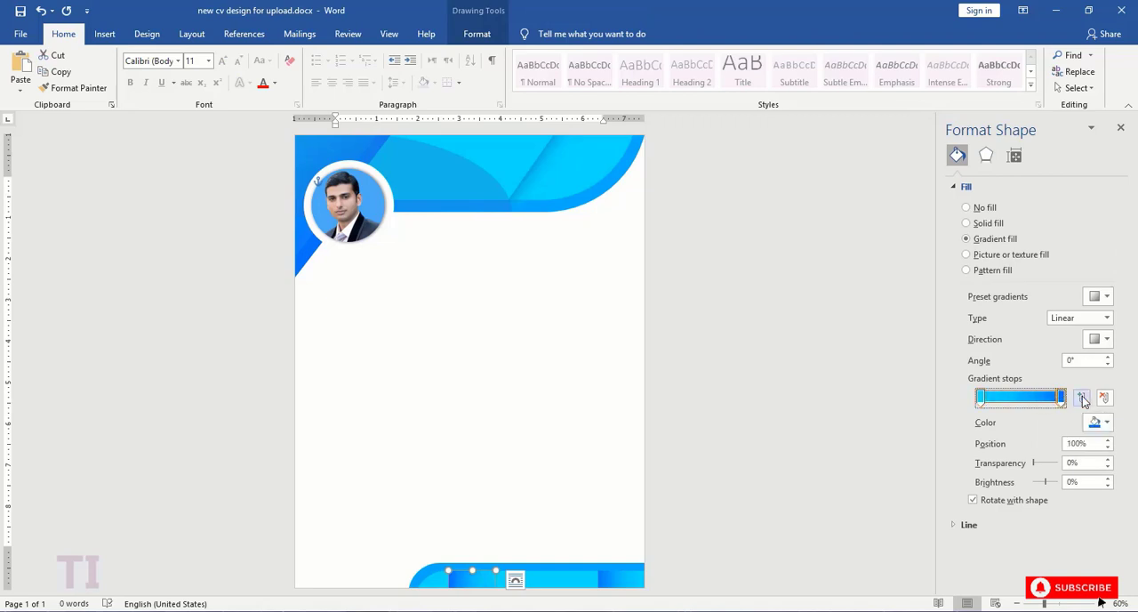
- Add a middle blue gradient stop to the left footer strip and move it toward the cyan end stop
{"action": "left_click", "coordinate": [1082, 399]}
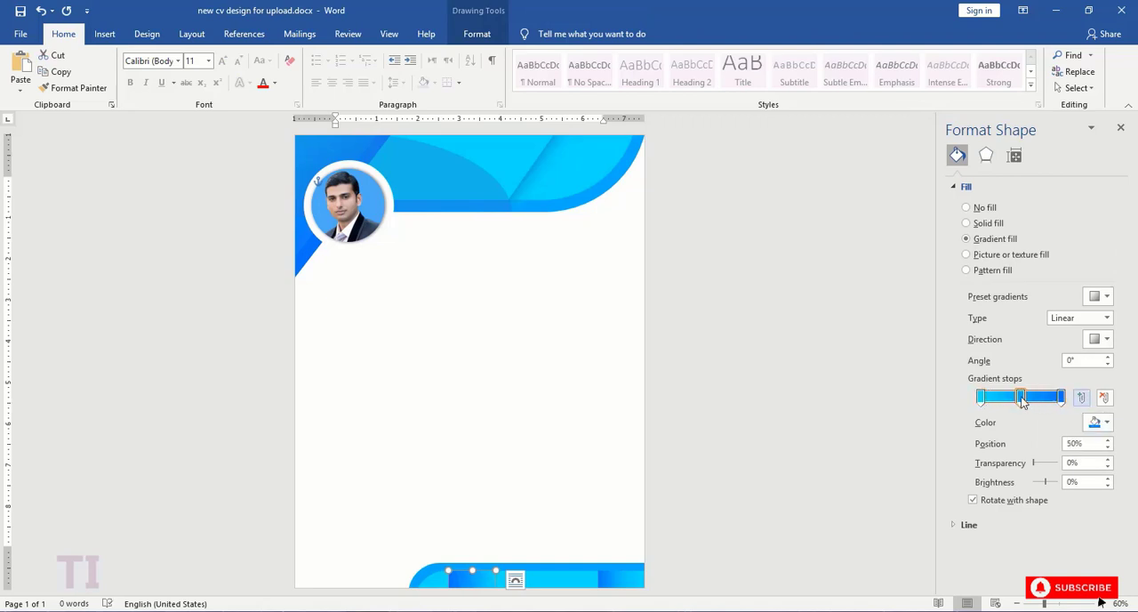
{"action": "left_click", "coordinate": [1110, 422]}
{"action": "left_click", "coordinate": [1021, 566]}
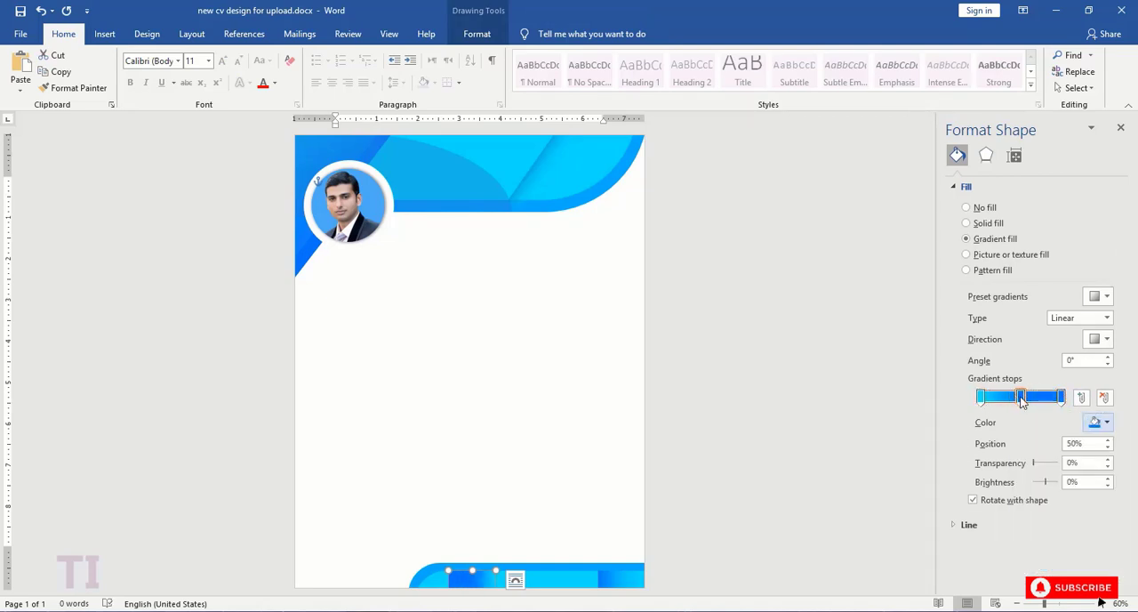
{"action": "left_click_drag", "start_coordinate": [1020, 397], "coordinate": [996, 401]}
{"action": "left_click", "coordinate": [808, 392]}
- Raise both footer gradient strips flush with the footer's upper edge and shift the right-hand strip further left
{"action": "left_click", "coordinate": [548, 578]}
{"action": "left_click", "coordinate": [548, 578]}
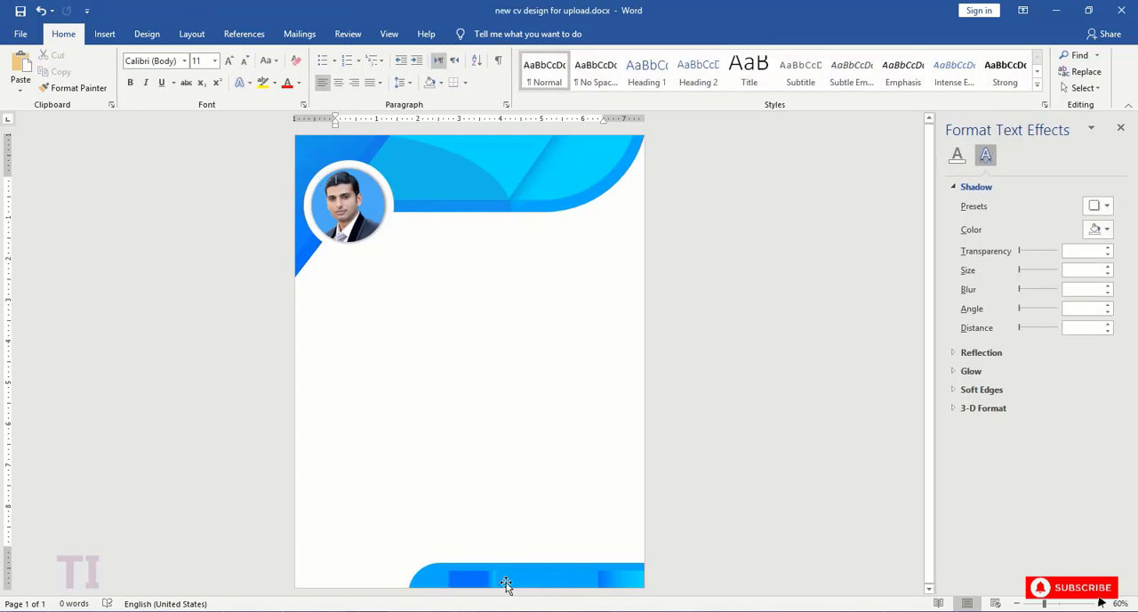
{"action": "left_click", "coordinate": [503, 581]}
{"action": "left_click", "coordinate": [516, 526]}
{"action": "left_click_drag", "start_coordinate": [613, 580], "coordinate": [588, 570]}
{"action": "left_click", "coordinate": [597, 533]}
{"action": "left_click", "coordinate": [607, 575]}
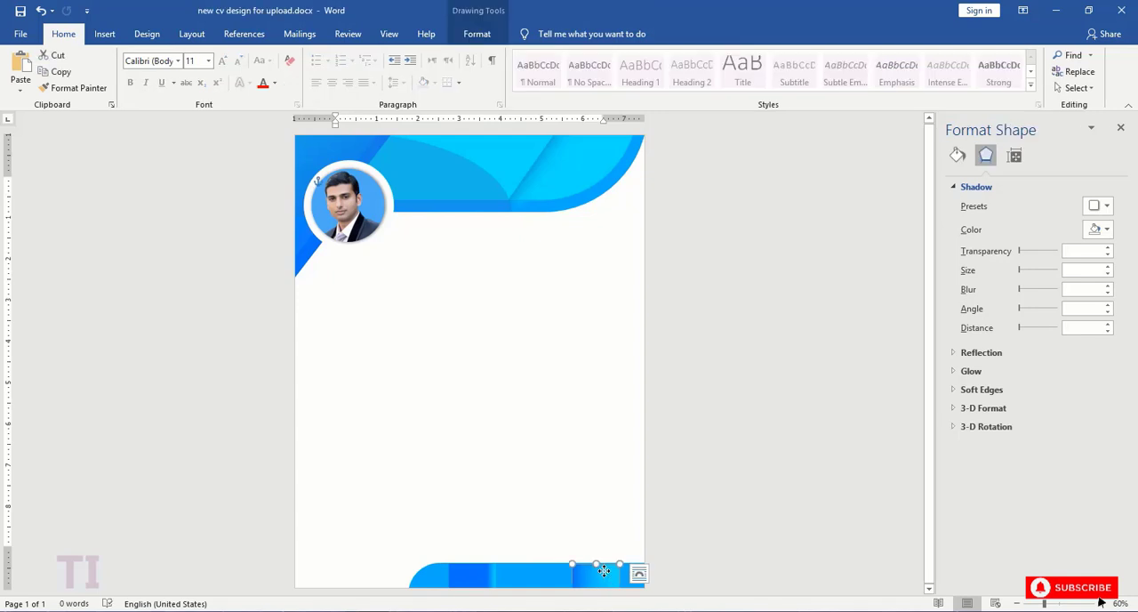
{"action": "left_click", "coordinate": [610, 515]}
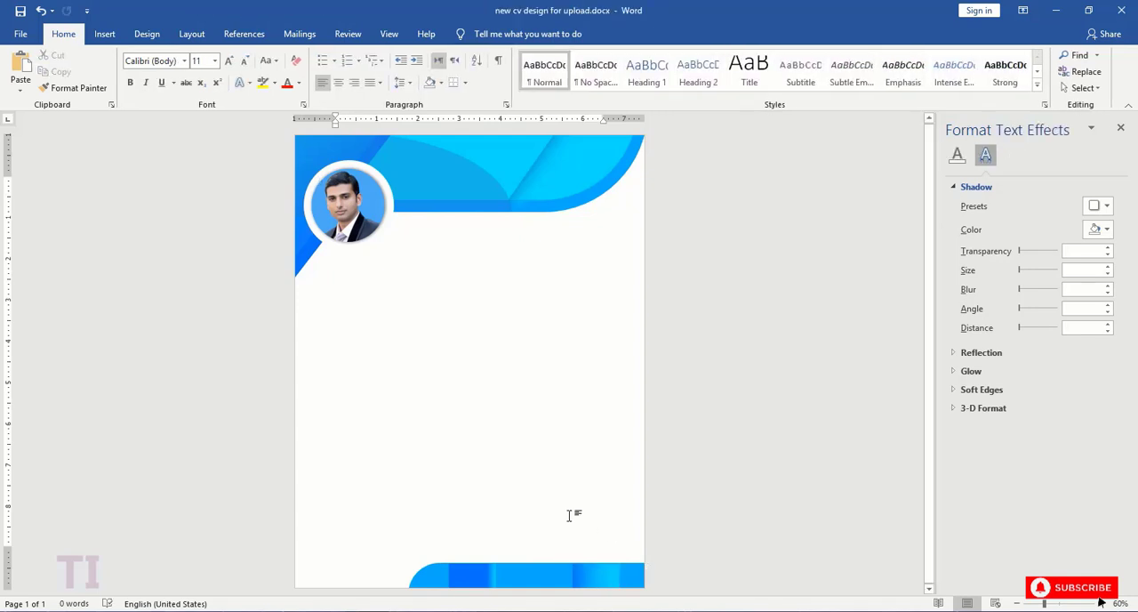
- Duplicate the blue corner shape behind the photo and rotate and place the copy in the page's lower-right corner over the footer
{"action": "left_click", "coordinate": [306, 243]}
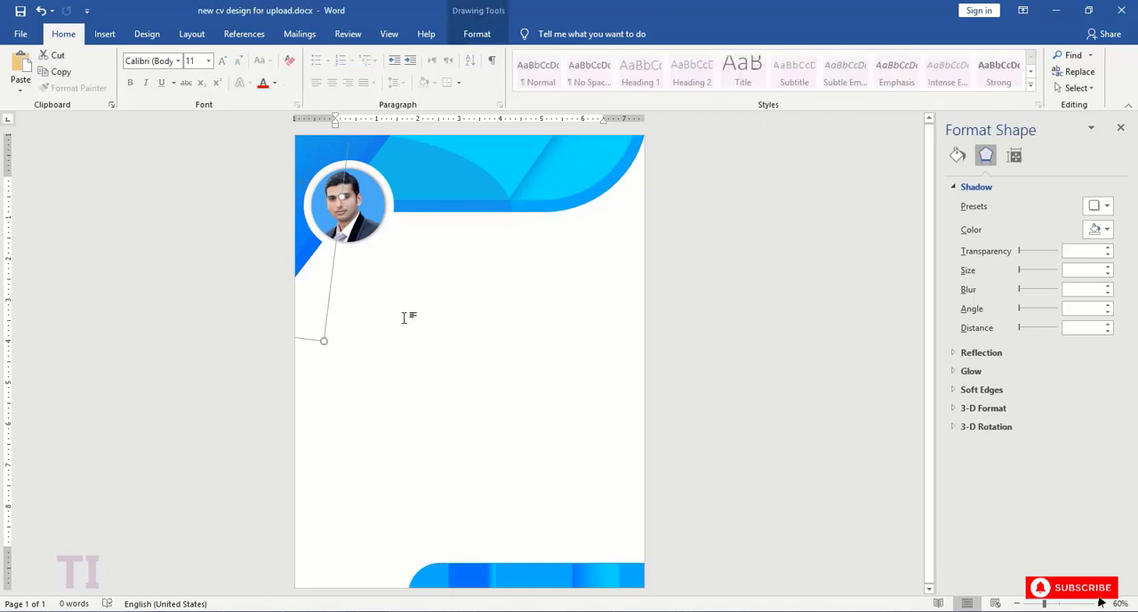
{"action": "key", "text": "ctrl+v"}
{"action": "left_click_drag", "start_coordinate": [363, 274], "coordinate": [511, 463]}
{"action": "left_click_drag", "start_coordinate": [502, 253], "coordinate": [496, 508]}
{"action": "left_click_drag", "start_coordinate": [480, 406], "coordinate": [513, 424]}
{"action": "left_click_drag", "start_coordinate": [534, 582], "coordinate": [401, 534]}
{"action": "left_click_drag", "start_coordinate": [444, 347], "coordinate": [373, 329]}
{"action": "left_click_drag", "start_coordinate": [329, 514], "coordinate": [334, 516]}
{"action": "left_click_drag", "start_coordinate": [354, 383], "coordinate": [628, 592]}
{"action": "left_click_drag", "start_coordinate": [634, 491], "coordinate": [644, 539]}
{"action": "left_click", "coordinate": [654, 566]}
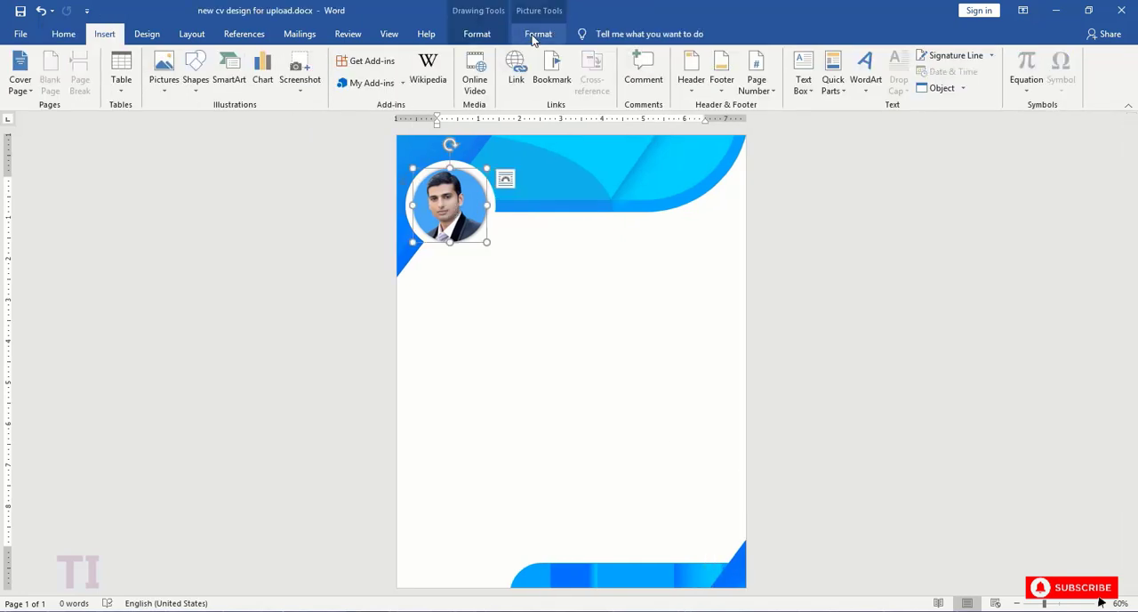
- Draw a text box about 2.21" wide and 1.36" high below the profile photo and enter the person's full name
{"action": "left_click", "coordinate": [538, 34]}
{"action": "left_click", "coordinate": [486, 35]}
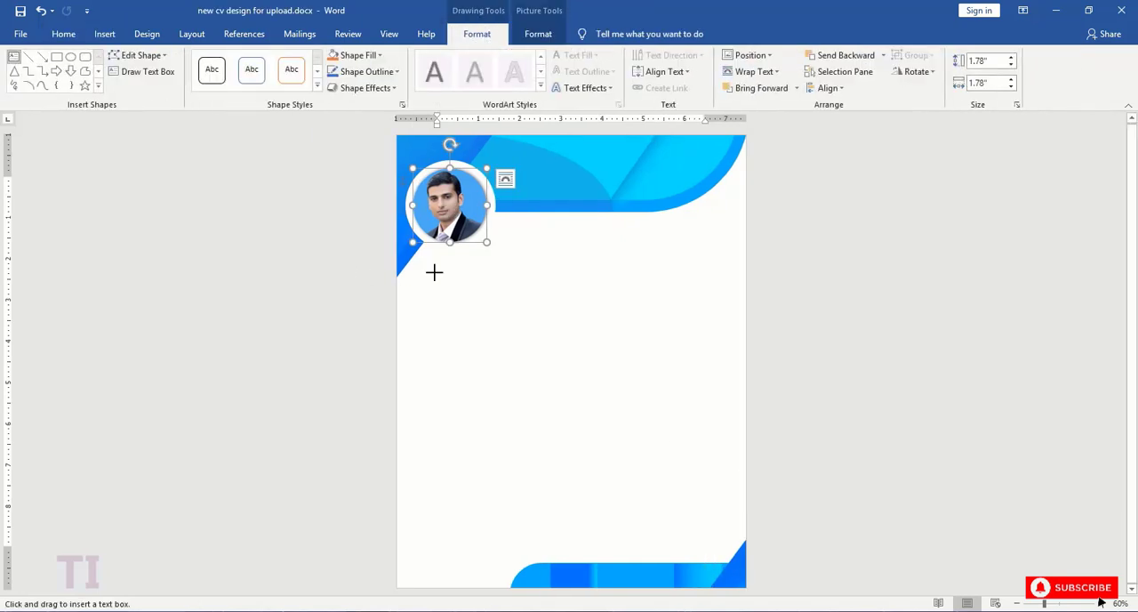
{"action": "left_click_drag", "start_coordinate": [422, 261], "coordinate": [514, 317]}
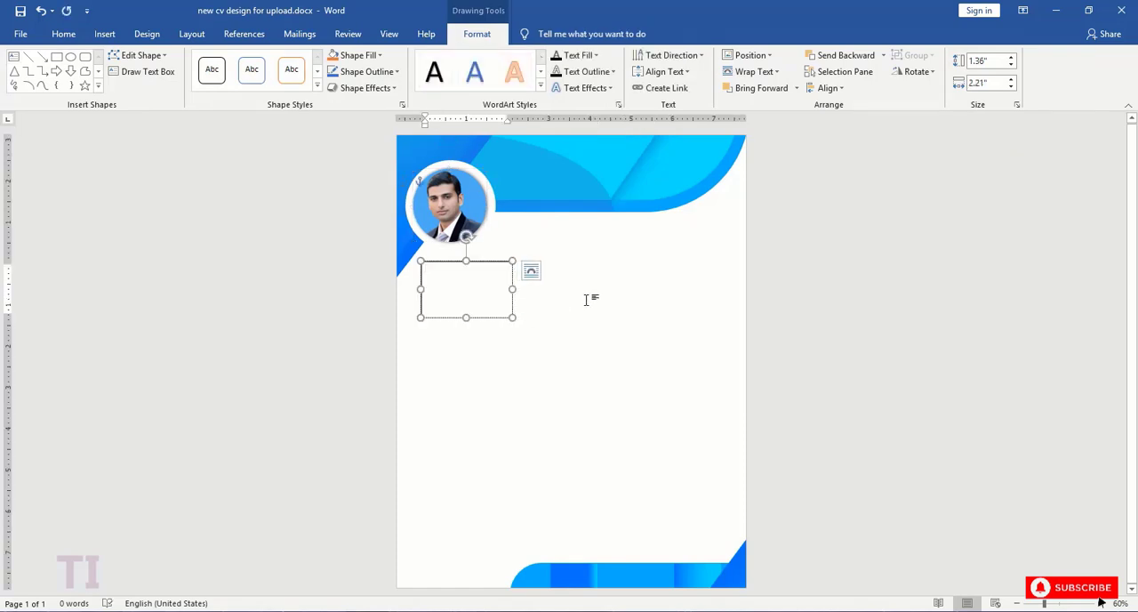
{"action": "type", "text": "1"}
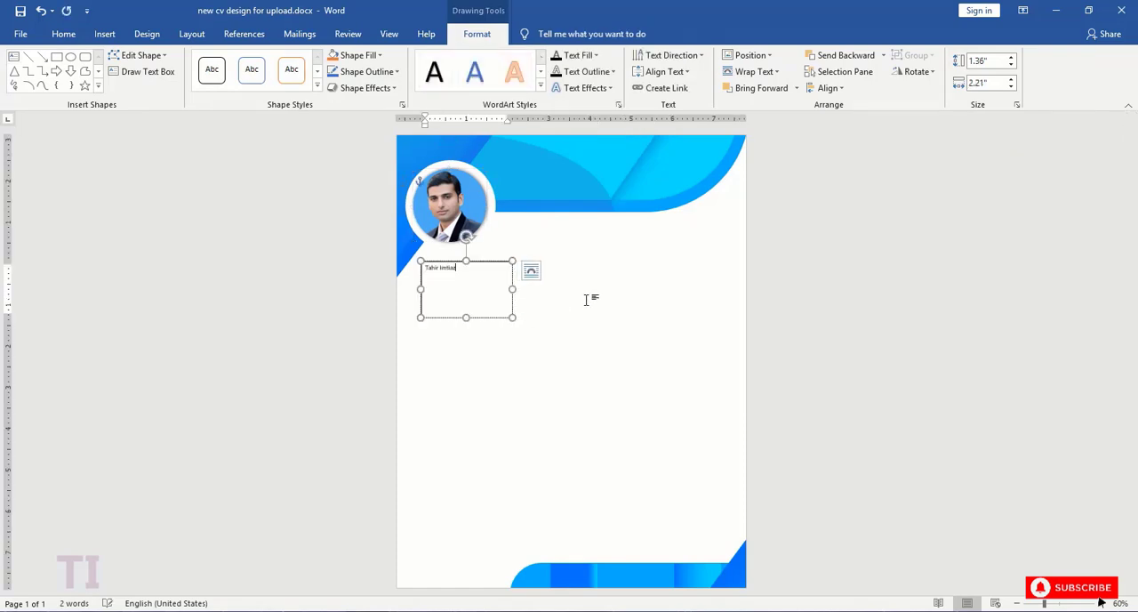
- Format the name in the text box as bold 28 pt Arial
{"action": "key", "text": "ctrl+a"}
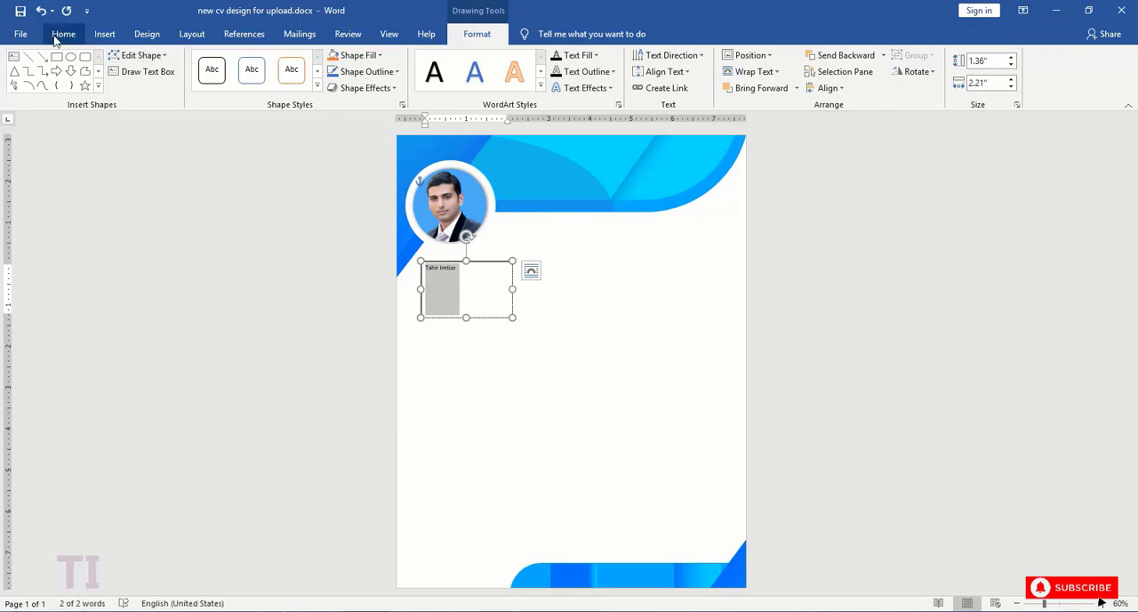
{"action": "left_click", "coordinate": [63, 33]}
{"action": "left_click", "coordinate": [214, 60]}
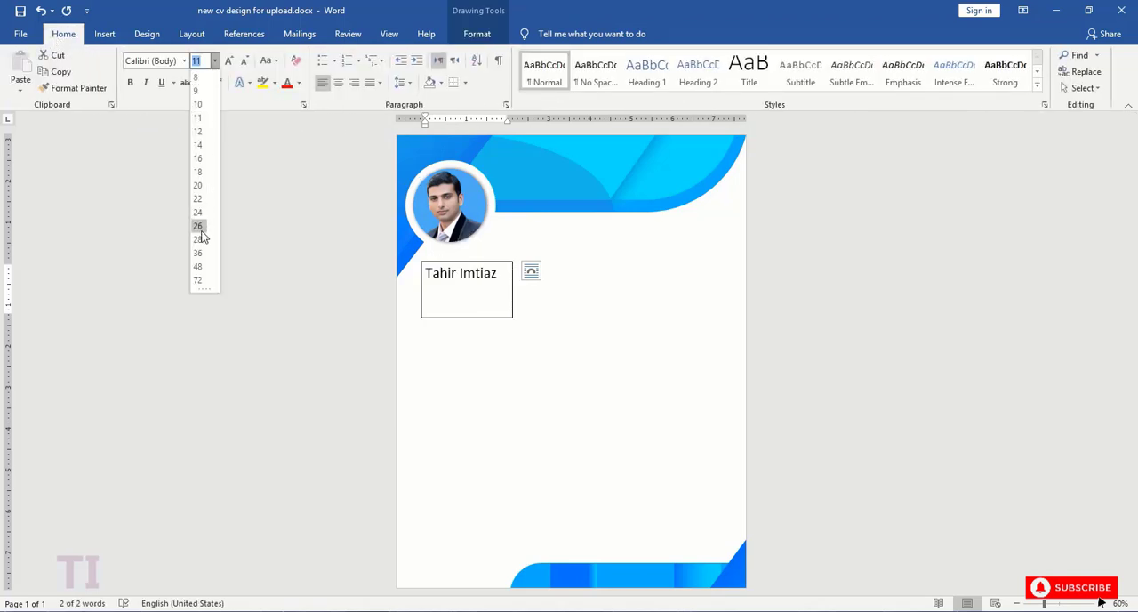
{"action": "left_click", "coordinate": [203, 238]}
{"action": "left_click", "coordinate": [131, 83]}
{"action": "left_click", "coordinate": [184, 61]}
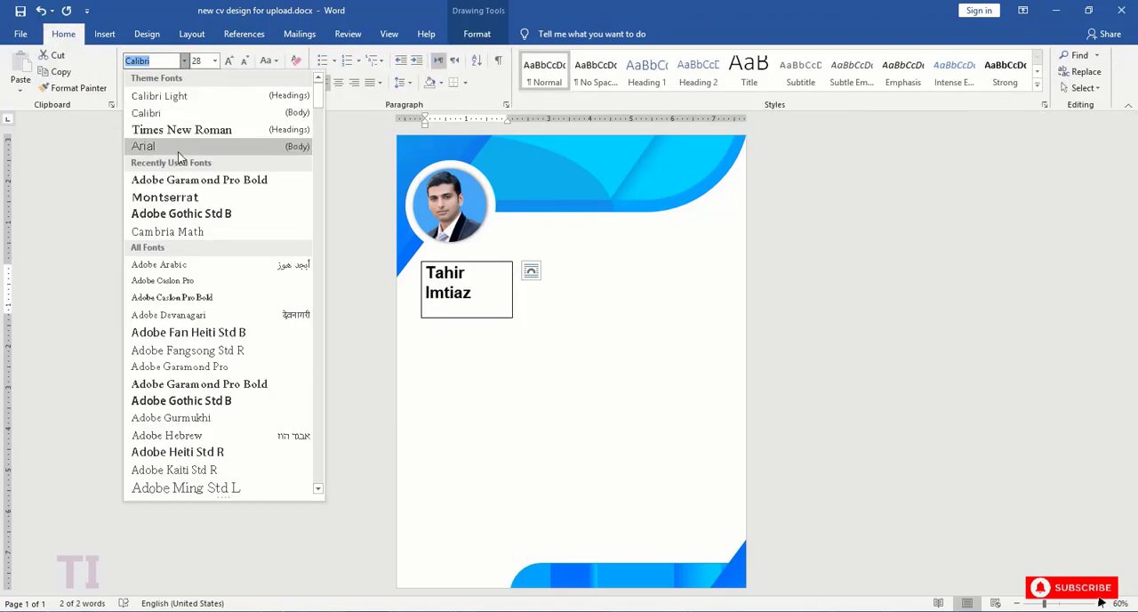
{"action": "left_click", "coordinate": [177, 147]}
- Widen the name box to about 2.43" so the name fits on one line and set its font colour to Blue
{"action": "left_click_drag", "start_coordinate": [422, 290], "coordinate": [412, 288]}
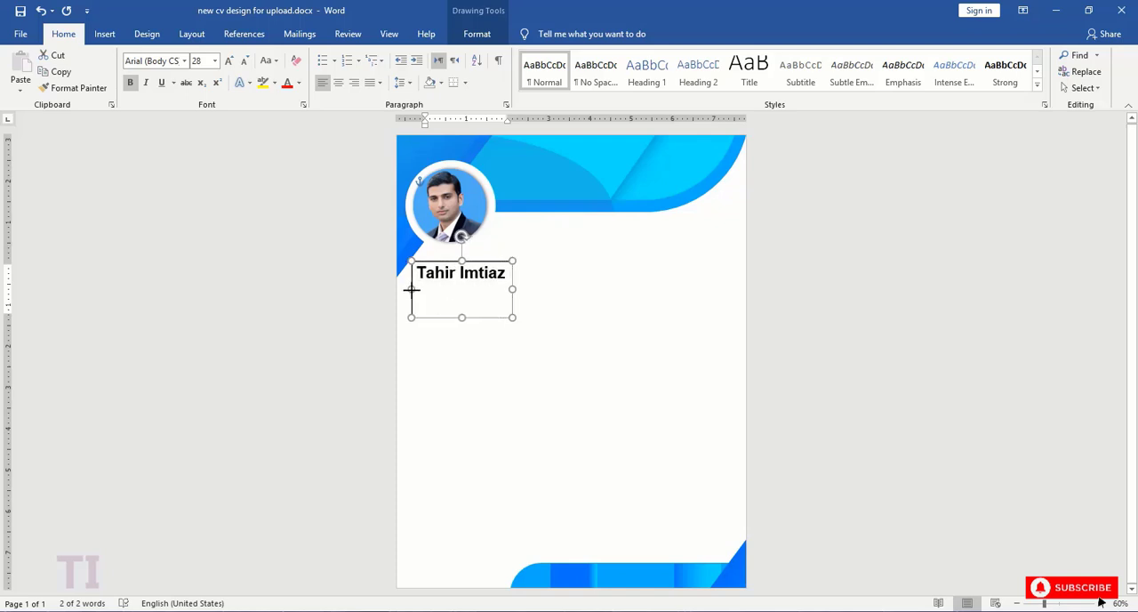
{"action": "left_click_drag", "start_coordinate": [505, 274], "coordinate": [503, 274]}
{"action": "left_click_drag", "start_coordinate": [503, 274], "coordinate": [419, 277]}
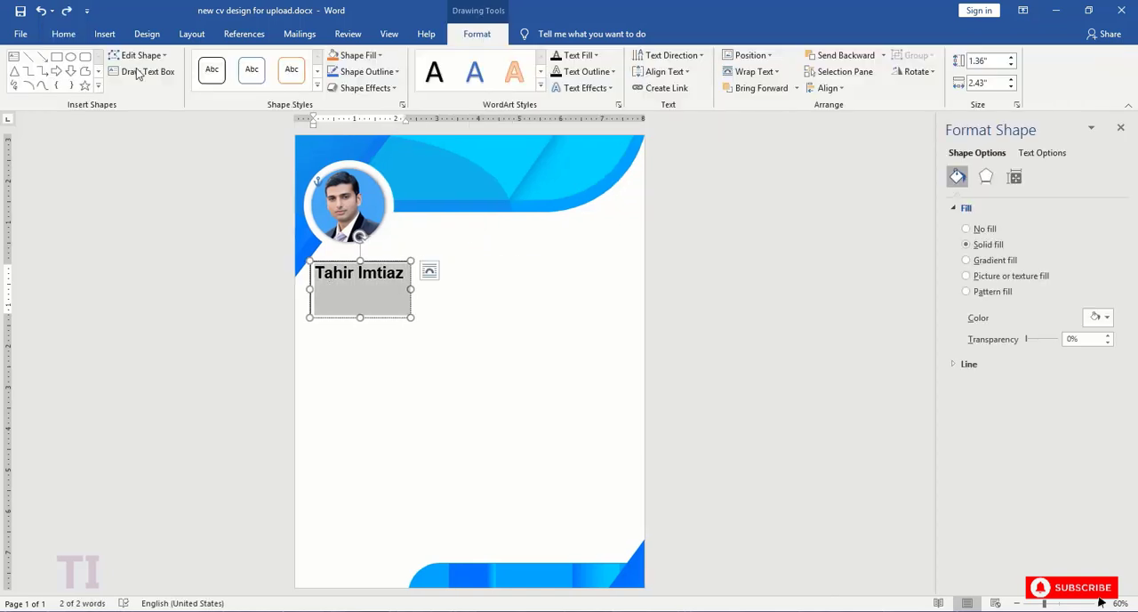
{"action": "left_click", "coordinate": [65, 35]}
{"action": "left_click", "coordinate": [299, 85]}
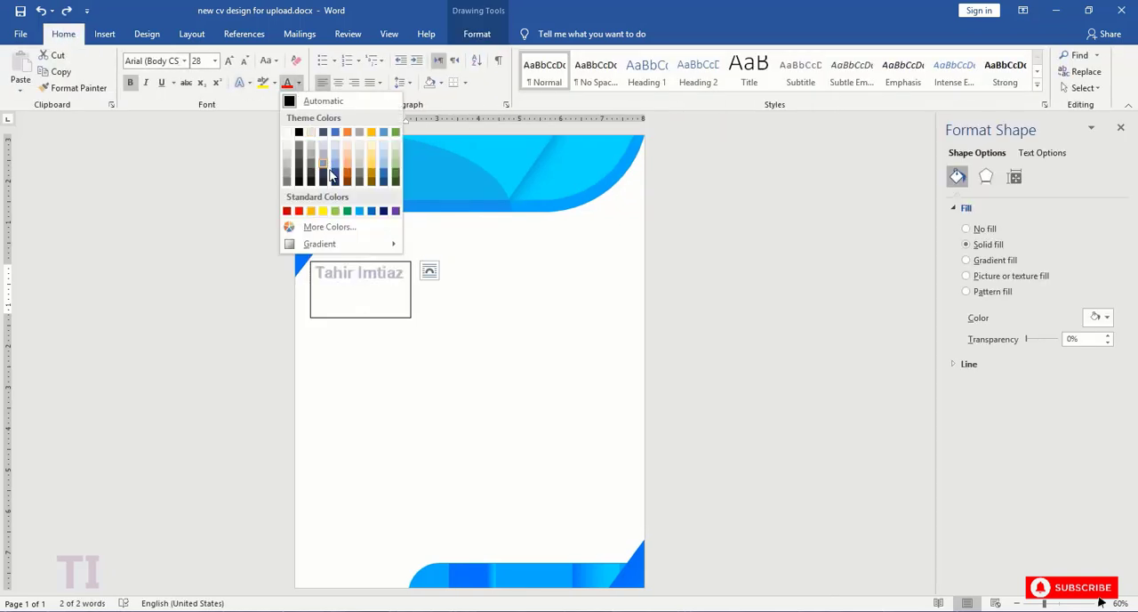
{"action": "left_click", "coordinate": [371, 211]}
{"action": "left_click", "coordinate": [404, 282]}
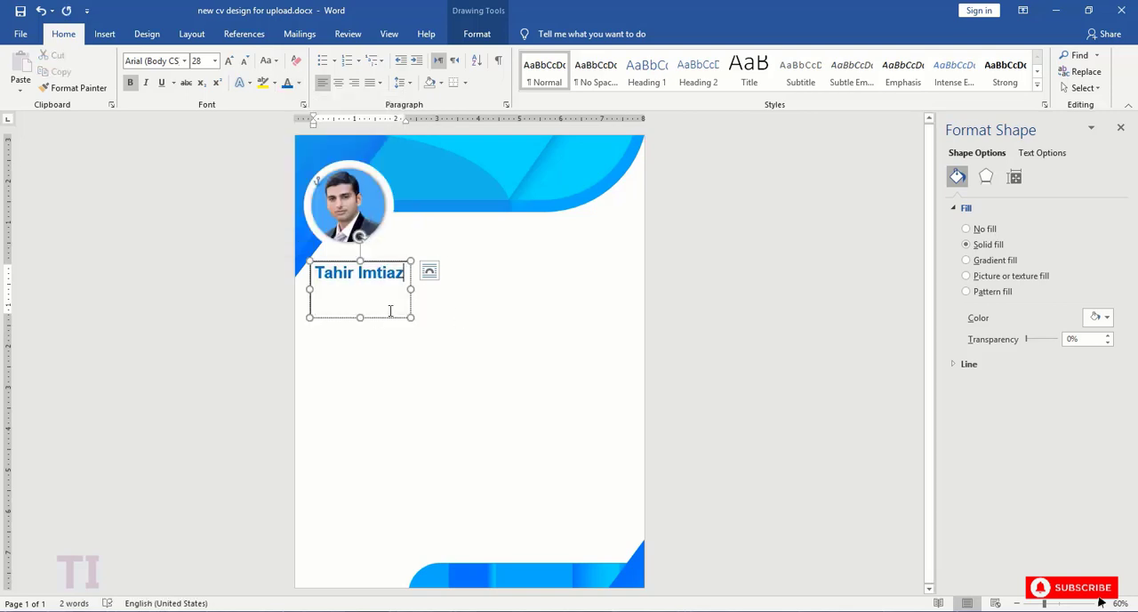
- Reduce the name box's height to about 0.55" and remove its outline
{"action": "left_click_drag", "start_coordinate": [359, 317], "coordinate": [361, 283]}
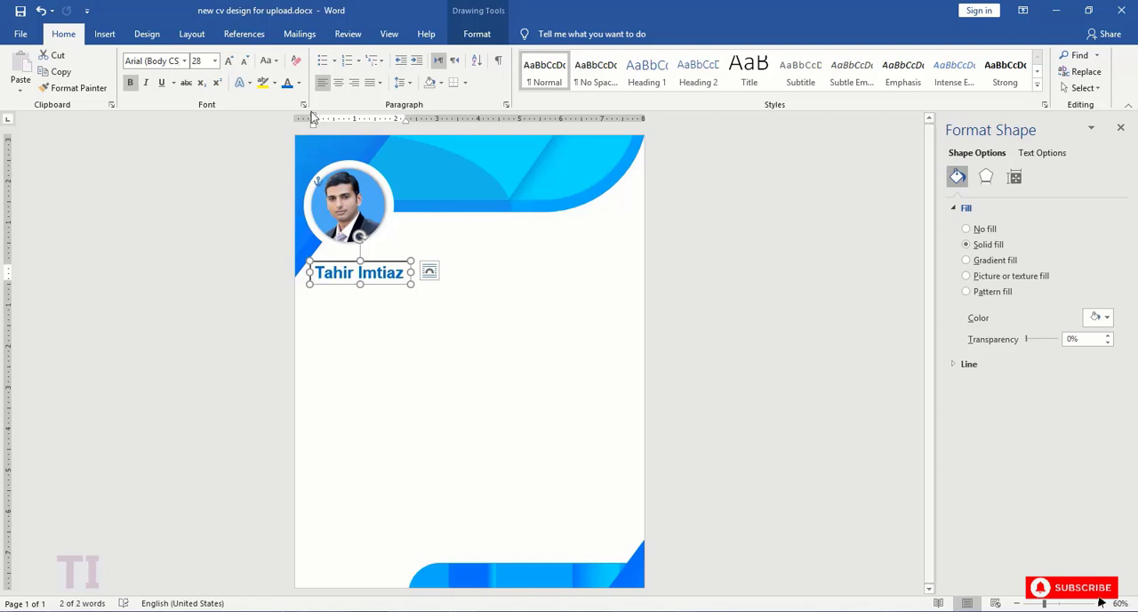
{"action": "left_click", "coordinate": [475, 37]}
{"action": "left_click", "coordinate": [377, 74]}
{"action": "left_click", "coordinate": [359, 202]}
{"action": "left_click", "coordinate": [385, 273]}
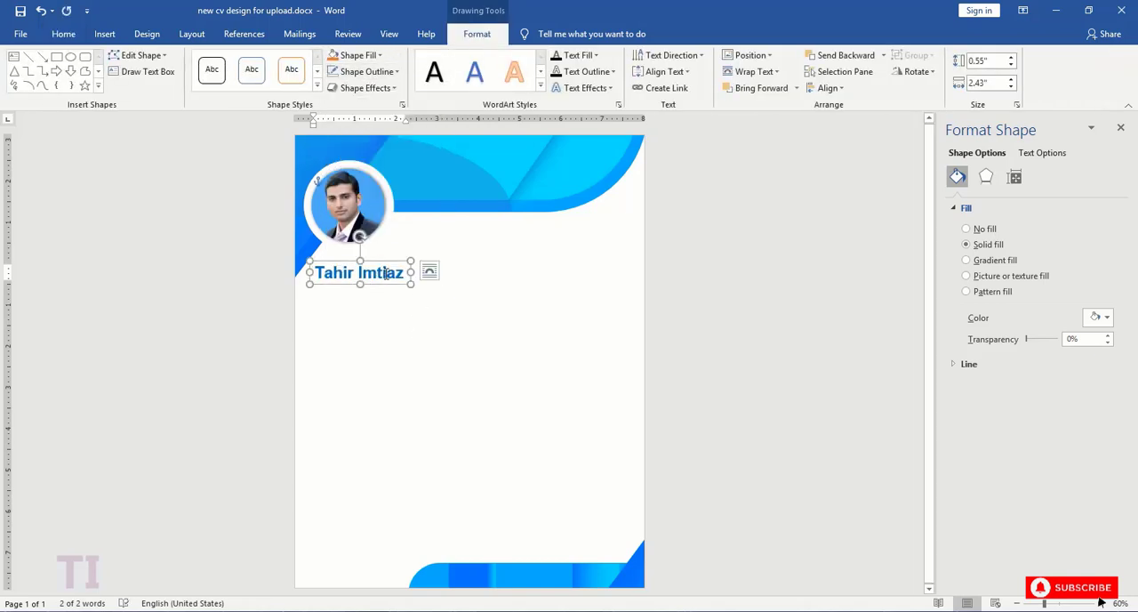
- Duplicate the name box directly beneath it, replace the text with "Software Engineer" and set the font size to 18
{"action": "left_click_drag", "start_coordinate": [379, 260], "coordinate": [313, 295]}
{"action": "type", "text": "Software"}
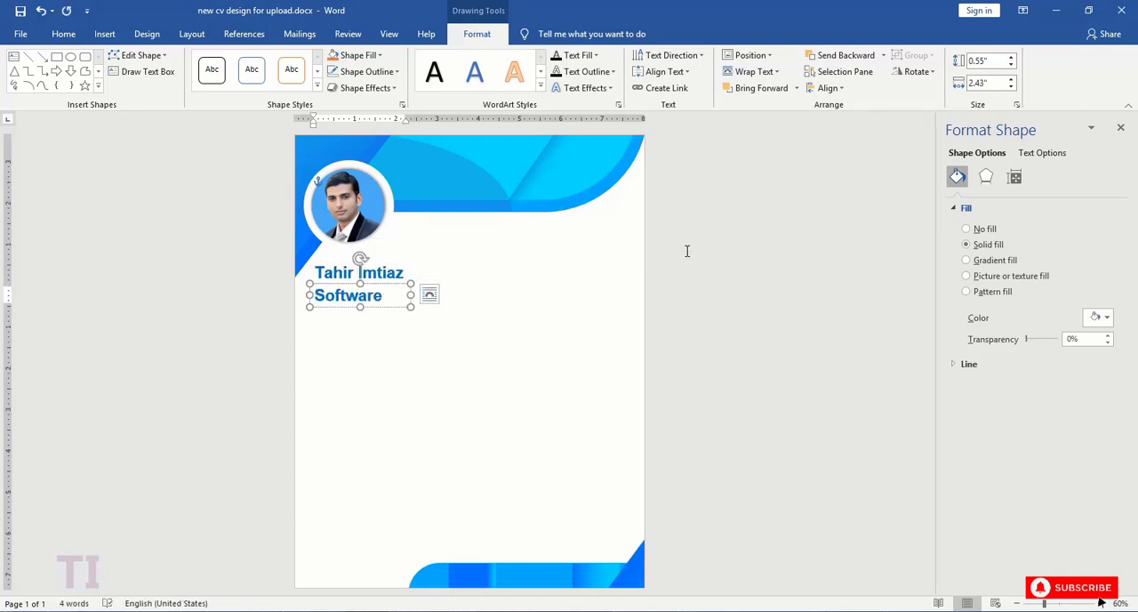
{"action": "key", "text": "shift+Home"}
{"action": "left_click", "coordinate": [63, 34]}
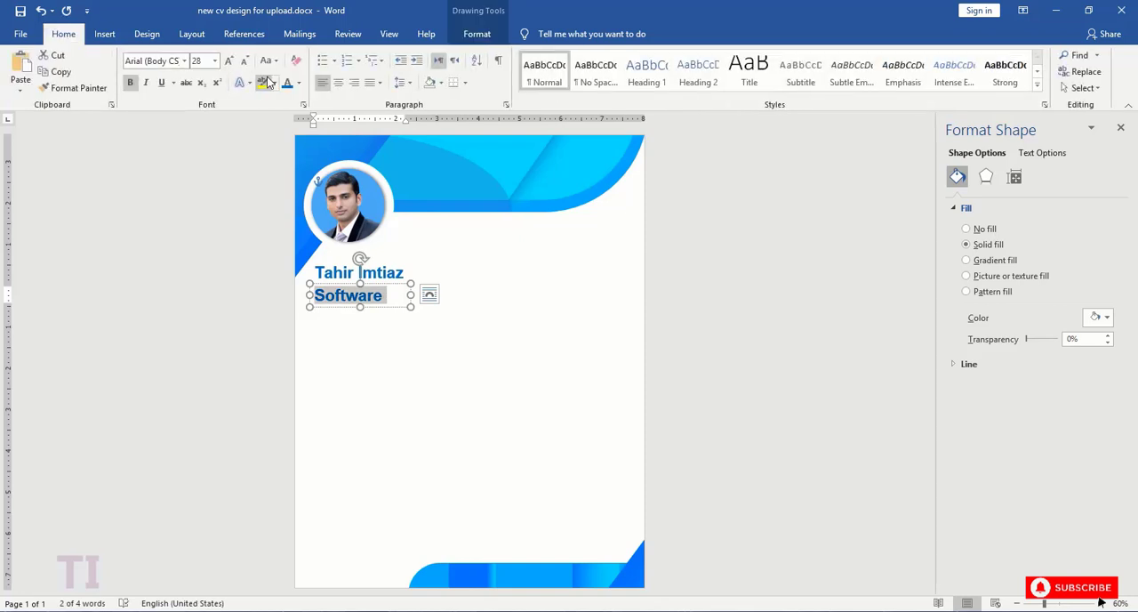
{"action": "left_click", "coordinate": [214, 60]}
{"action": "left_click", "coordinate": [199, 170]}
{"action": "left_click", "coordinate": [394, 309]}
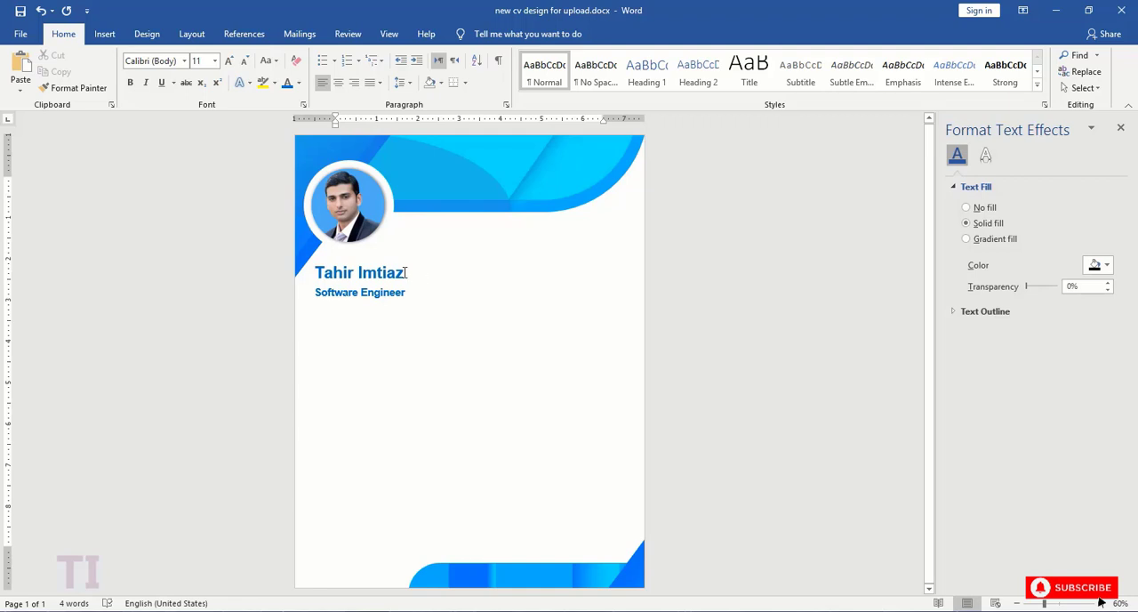
- Place a copy of the name box below the job title and replace its text with "Skills"
{"action": "left_click", "coordinate": [325, 272]}
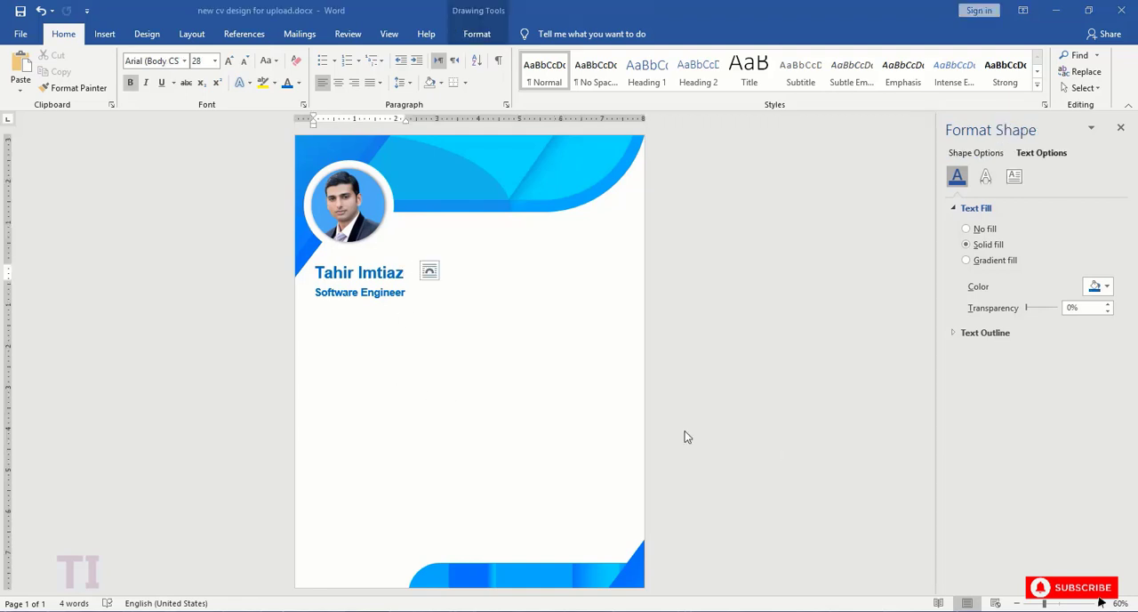
{"action": "left_click_drag", "start_coordinate": [376, 259], "coordinate": [311, 327]}
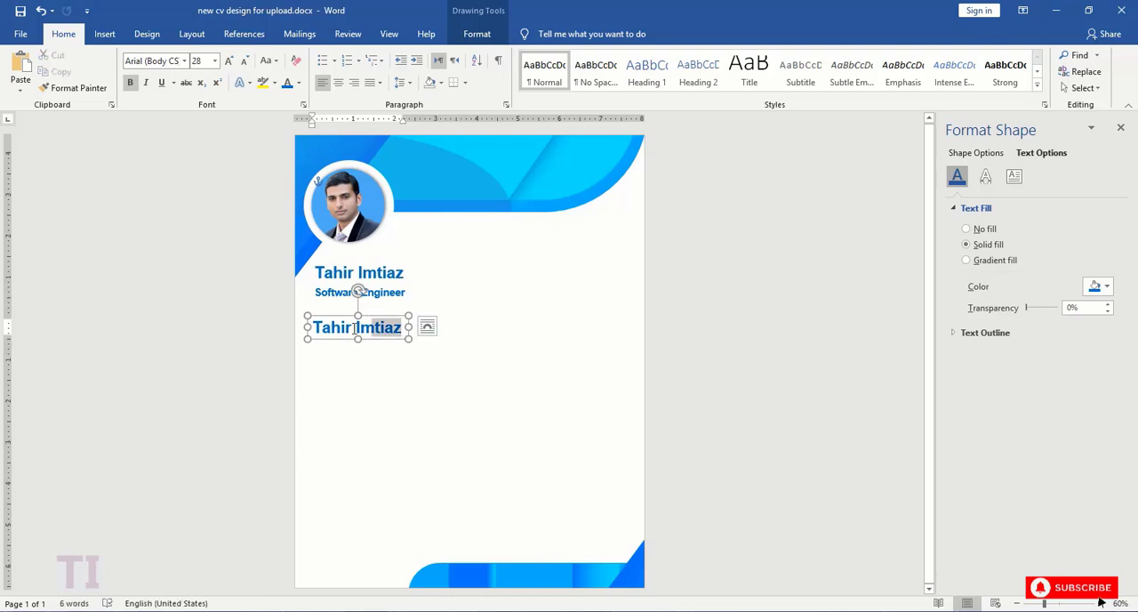
{"action": "type", "text": "Skills"}
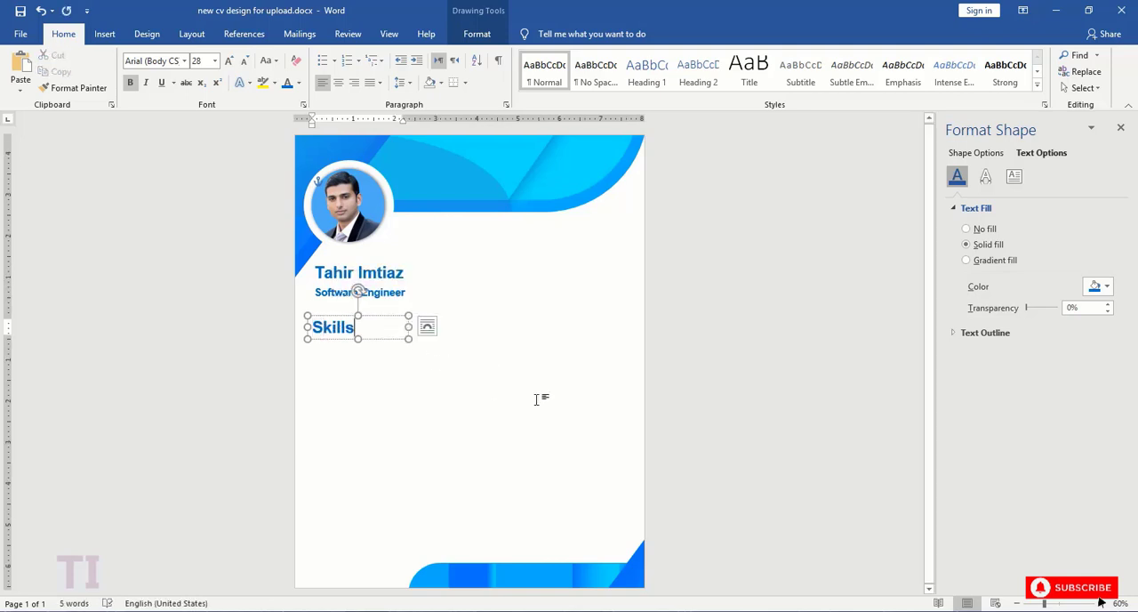
- Duplicate the "Skills" text box just beneath the heading and make the copy narrower and shorter
{"action": "left_click_drag", "start_coordinate": [1044, 603], "coordinate": [1063, 605]}
{"action": "left_click", "coordinate": [127, 313]}
{"action": "left_click", "coordinate": [108, 192], "text": "shift"}
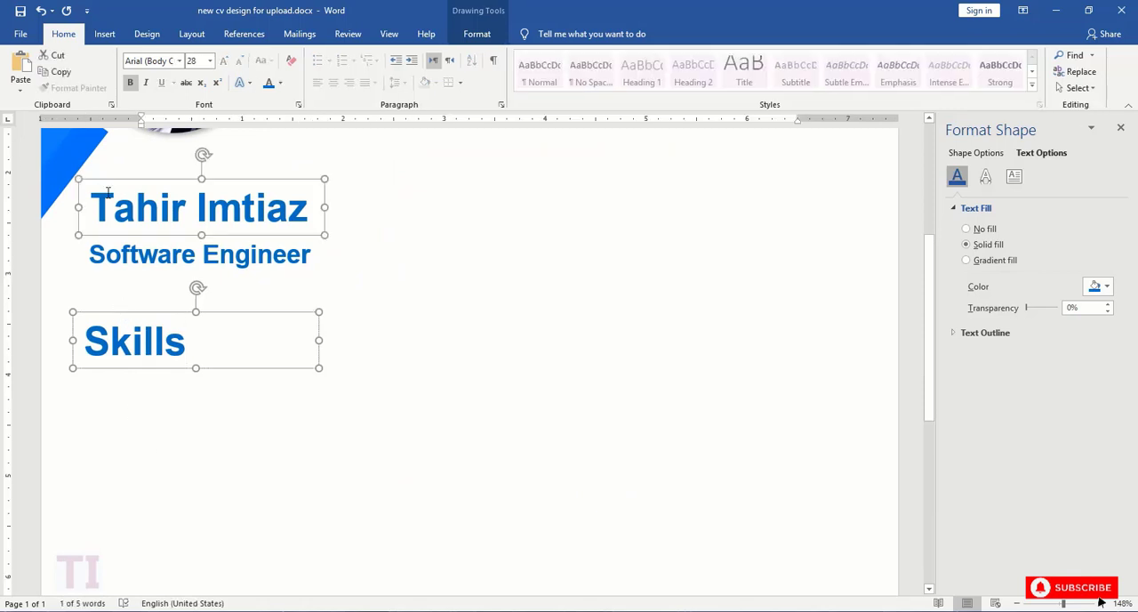
{"action": "left_click", "coordinate": [180, 354]}
{"action": "left_click", "coordinate": [207, 367]}
{"action": "key", "text": "ctrl+c"}
{"action": "key", "text": "ctrl+v"}
{"action": "left_click_drag", "start_coordinate": [220, 330], "coordinate": [205, 365]}
{"action": "left_click_drag", "start_coordinate": [321, 393], "coordinate": [222, 394]}
{"action": "left_click_drag", "start_coordinate": [150, 364], "coordinate": [152, 382]}
- Set the copied box's font size to 12 and replace its text with "Java"
{"action": "double_click", "coordinate": [142, 404]}
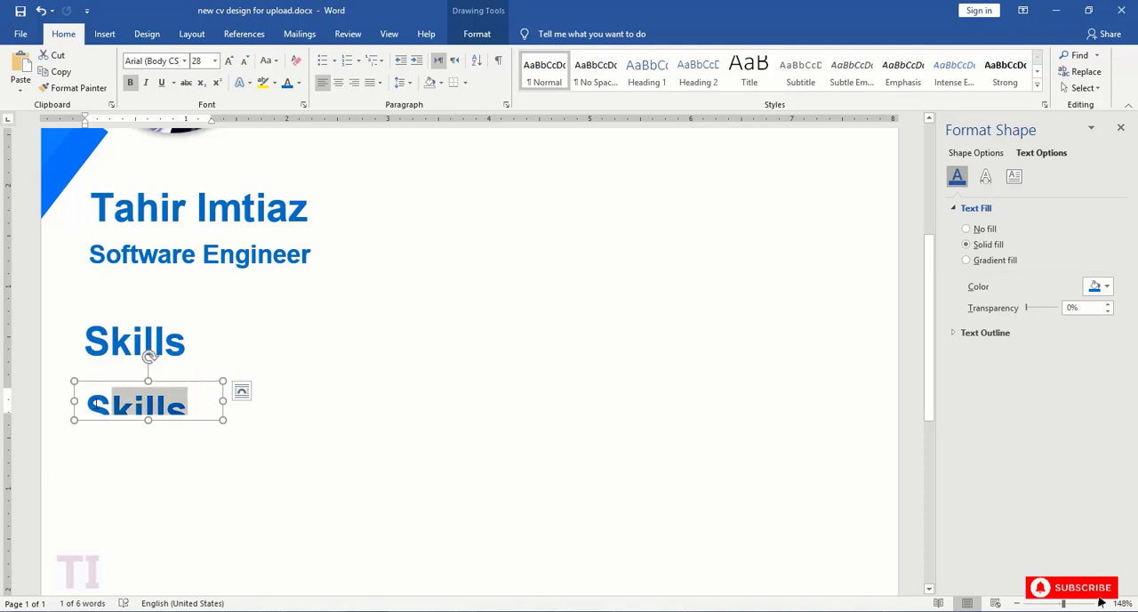
{"action": "left_click", "coordinate": [177, 357]}
{"action": "left_click", "coordinate": [161, 431]}
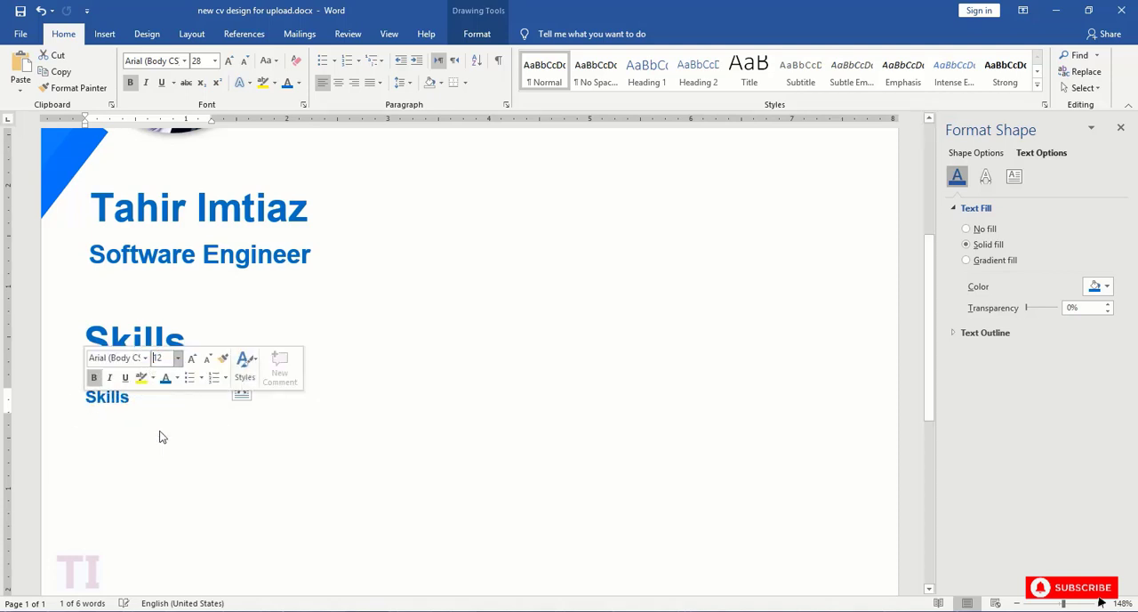
{"action": "left_click_drag", "start_coordinate": [136, 400], "coordinate": [83, 400]}
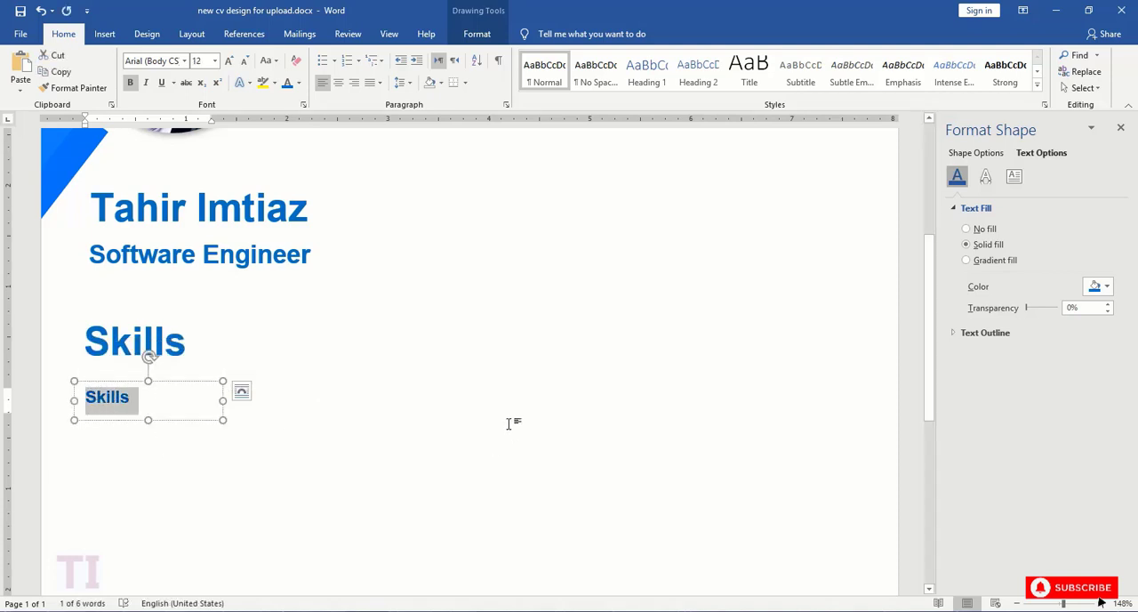
{"action": "type", "text": "Java"}
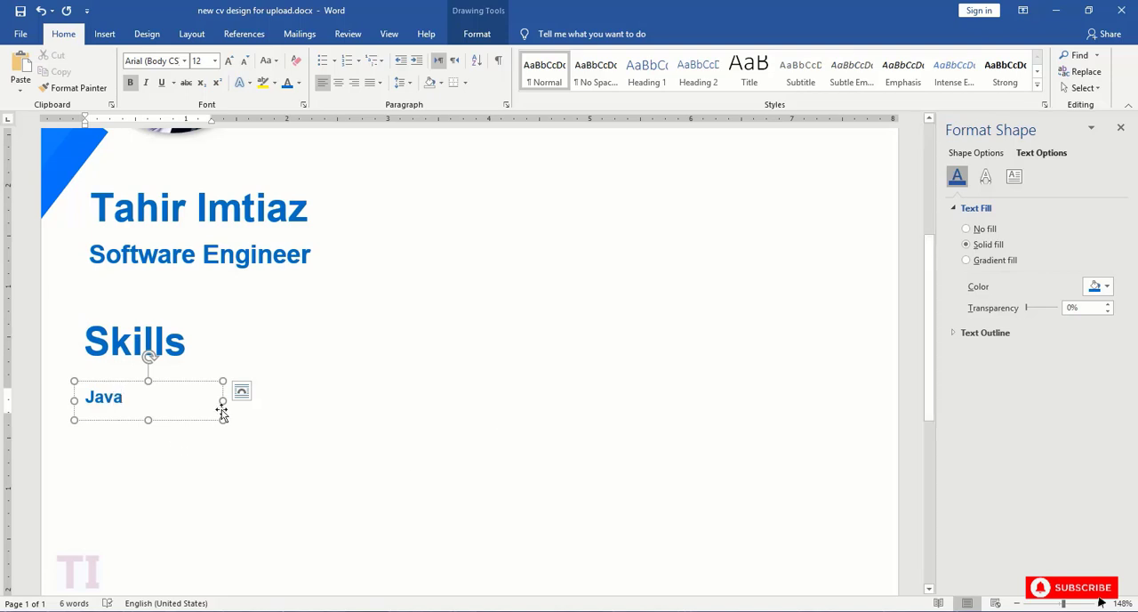
- Narrow the "Java" box to fit its text, duplicate it directly below and change the copy's text to "C++"
{"action": "left_click_drag", "start_coordinate": [222, 400], "coordinate": [125, 406]}
{"action": "key", "text": "ctrl+v"}
{"action": "double_click", "coordinate": [103, 421]}
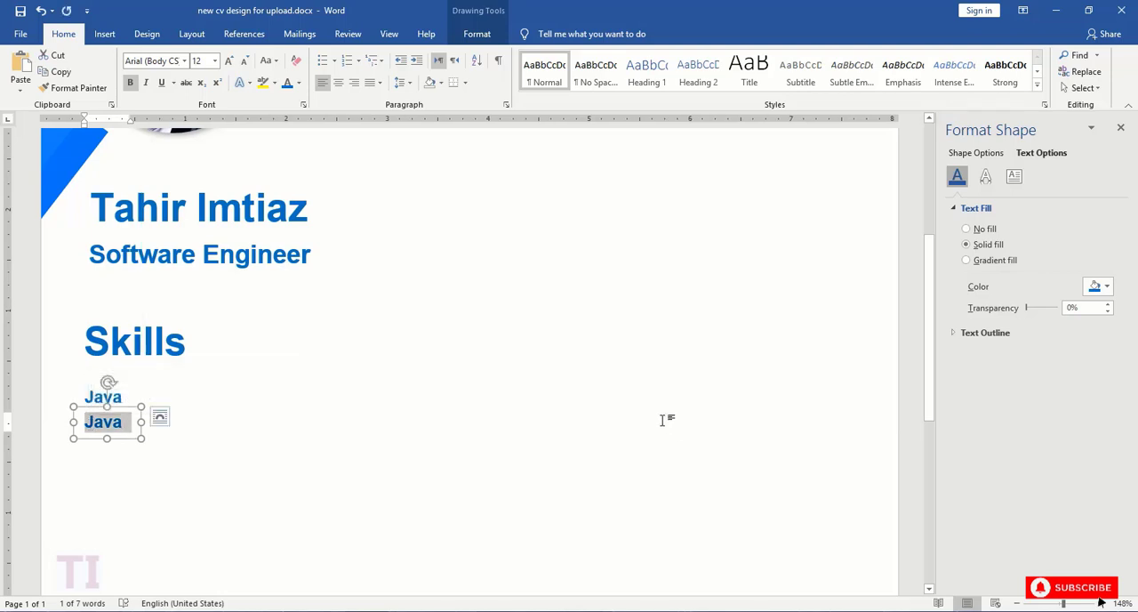
{"action": "type", "text": "C++"}
{"action": "left_click", "coordinate": [506, 407]}
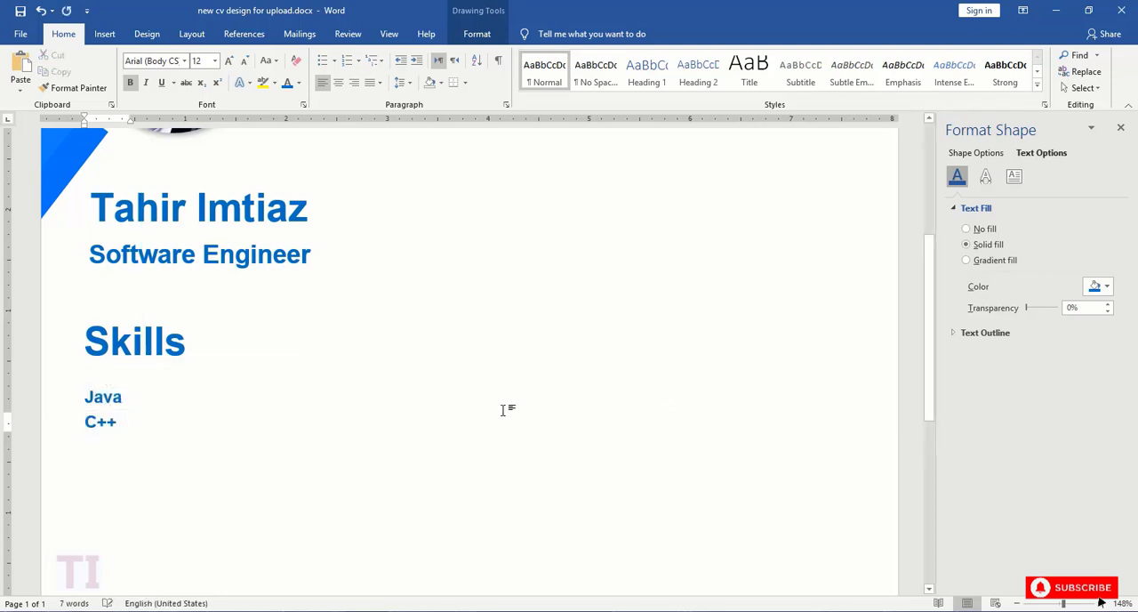
- Duplicate the "C++" text box directly below, change the copy's text to "Photoshop" and widen the box to fit
{"action": "scroll", "coordinate": [132, 269], "scroll_direction": "down", "scroll_amount": 3}
{"action": "left_click", "coordinate": [138, 257]}
{"action": "key", "text": "ctrl+c"}
{"action": "key", "text": "ctrl+v"}
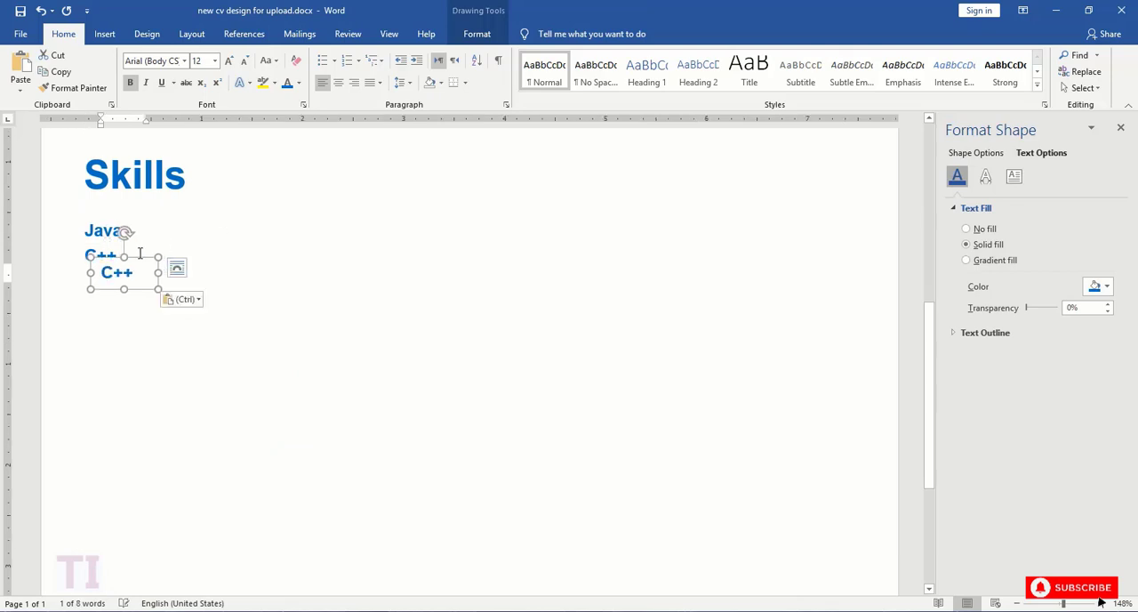
{"action": "left_click_drag", "start_coordinate": [140, 256], "coordinate": [125, 266]}
{"action": "left_click_drag", "start_coordinate": [120, 282], "coordinate": [86, 285]}
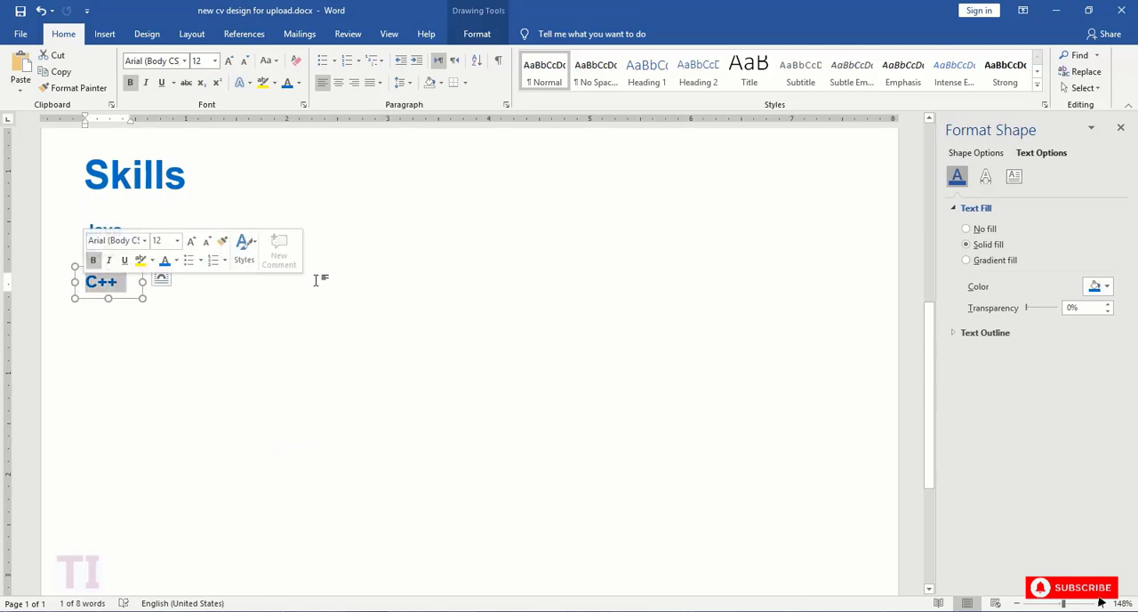
{"action": "type", "text": "Phot"}
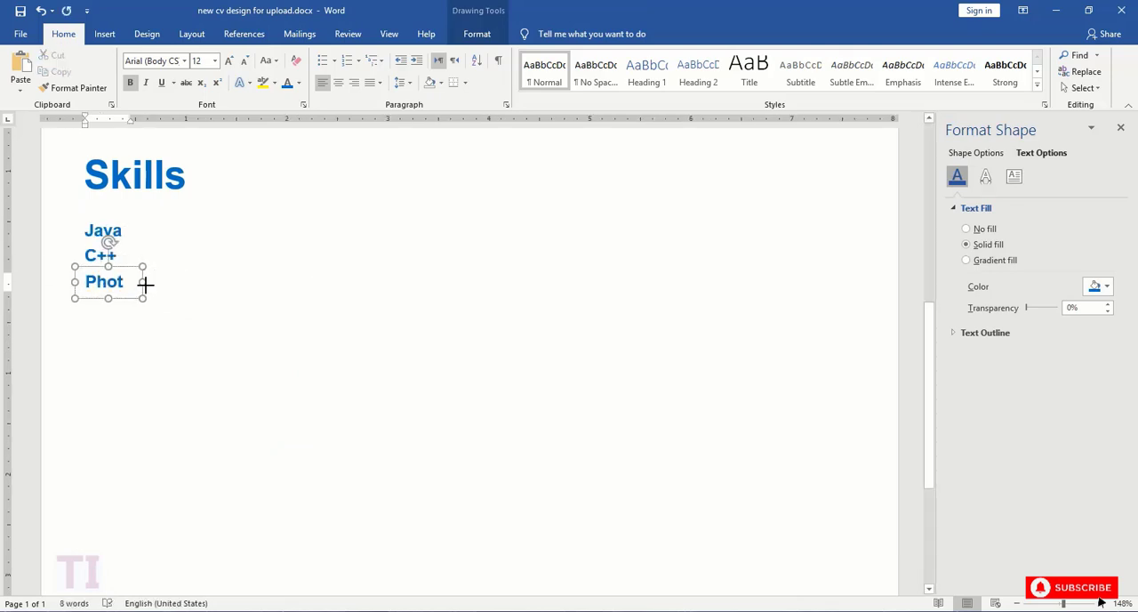
{"action": "type", "text": "oshop"}
{"action": "left_click", "coordinate": [185, 287]}
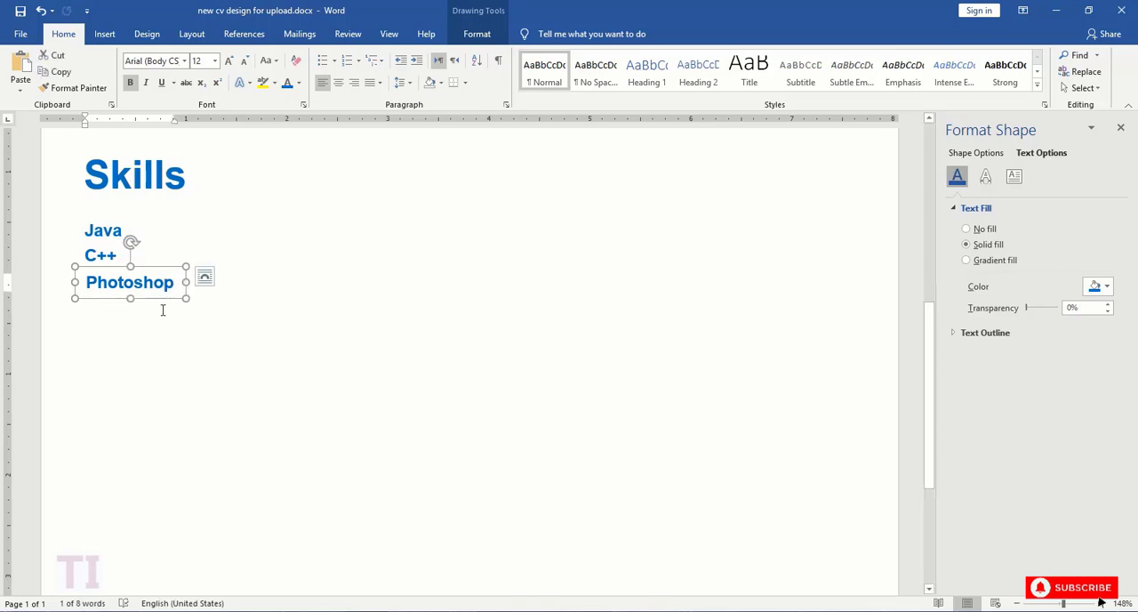
- Place a copy of the "Photoshop" text box directly below it and replace its text with "WordPress"
{"action": "key", "text": "ctrl+v"}
{"action": "left_click_drag", "start_coordinate": [169, 285], "coordinate": [86, 308]}
{"action": "type", "text": "Wordp"}
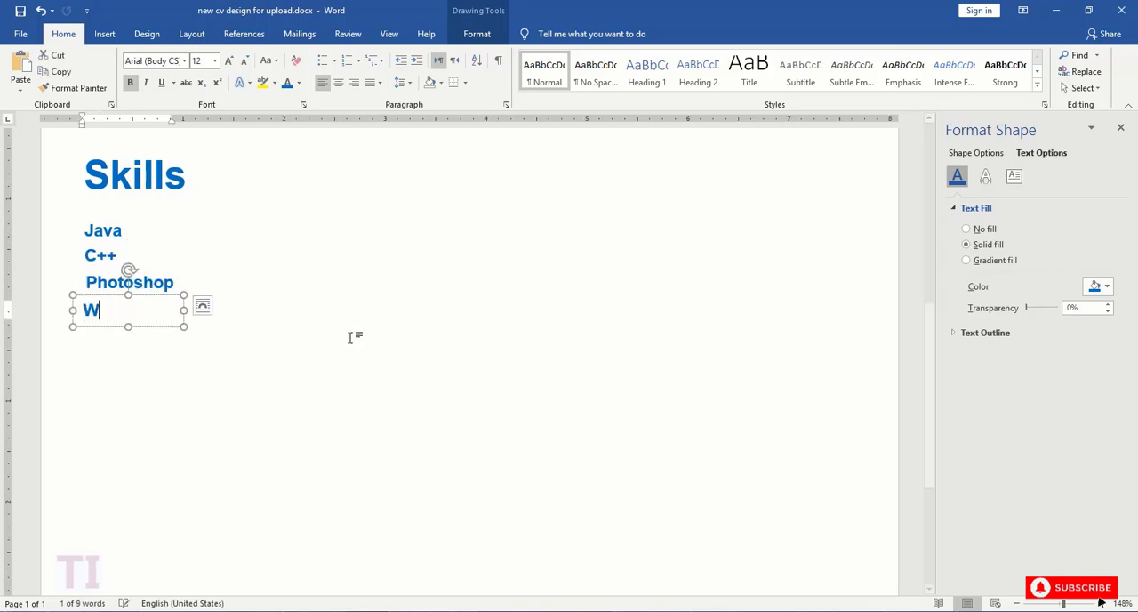
{"action": "left_click", "coordinate": [294, 318]}
{"action": "right_click", "coordinate": [123, 359]}
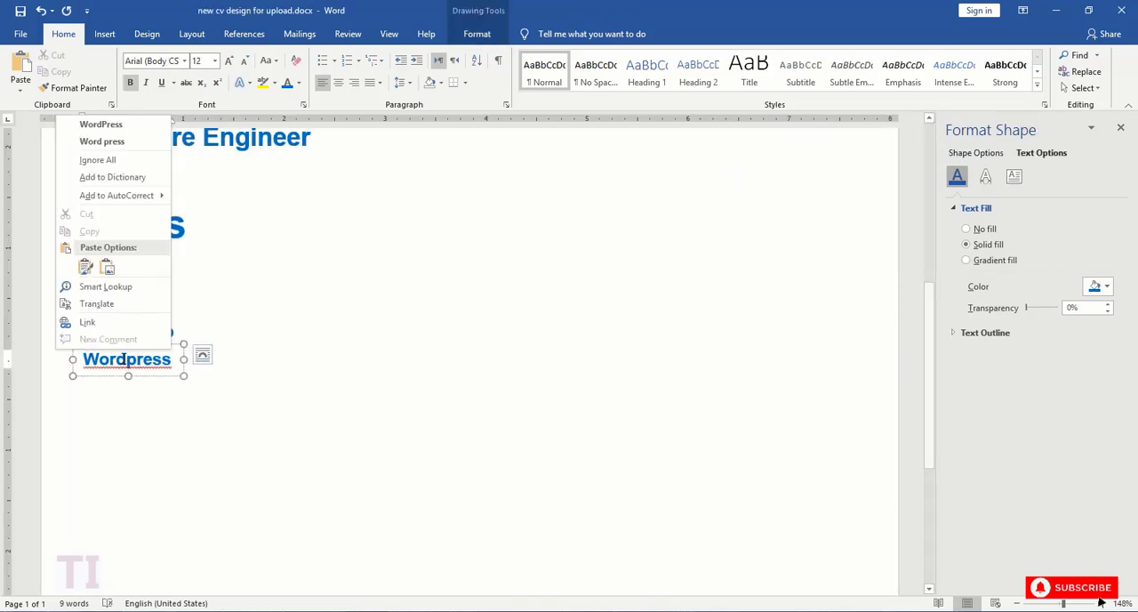
{"action": "left_click", "coordinate": [100, 124]}
- Left-align the Java, C++, Photoshop and WordPress text boxes and distribute them evenly in the vertical direction
{"action": "left_click", "coordinate": [106, 334], "text": "shift"}
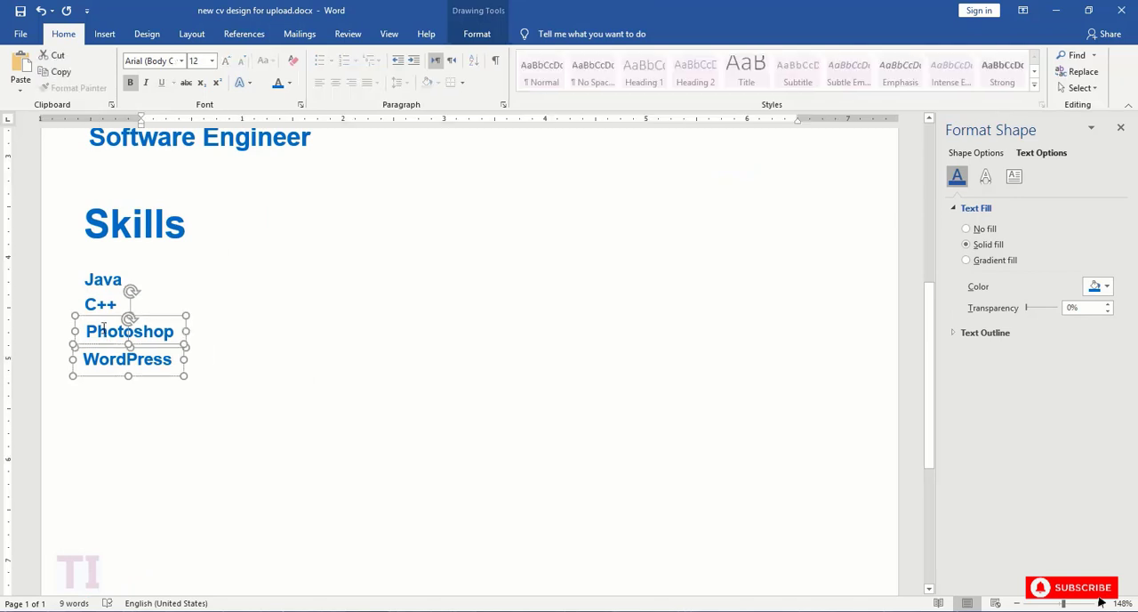
{"action": "left_click", "coordinate": [101, 304], "text": "shift"}
{"action": "left_click", "coordinate": [103, 279], "text": "shift"}
{"action": "left_click", "coordinate": [476, 34]}
{"action": "left_click", "coordinate": [826, 87]}
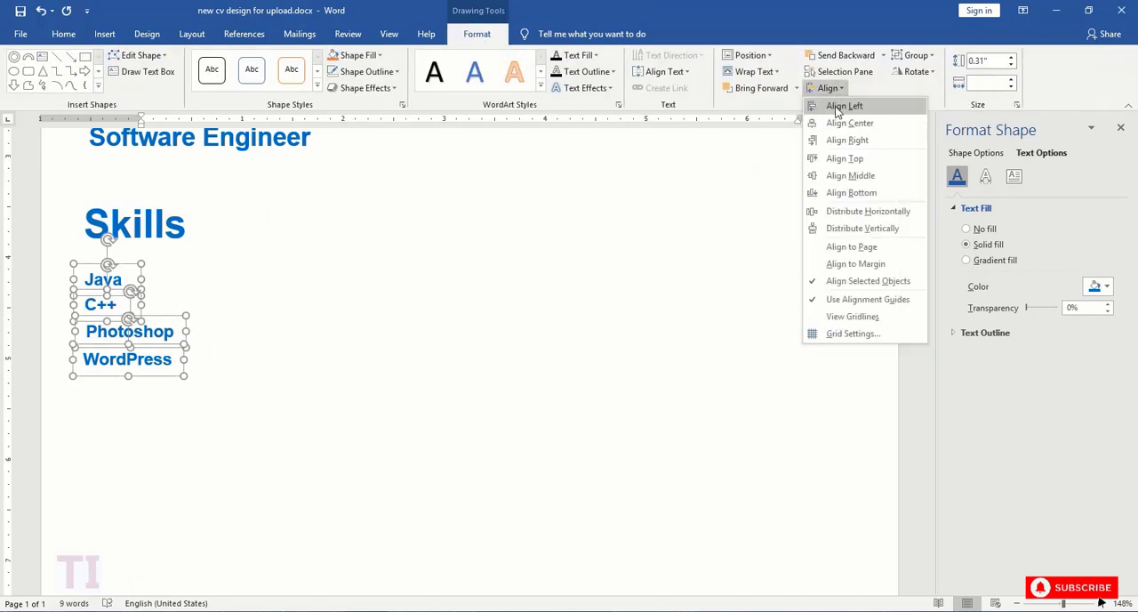
{"action": "left_click", "coordinate": [835, 104]}
{"action": "left_click", "coordinate": [826, 87]}
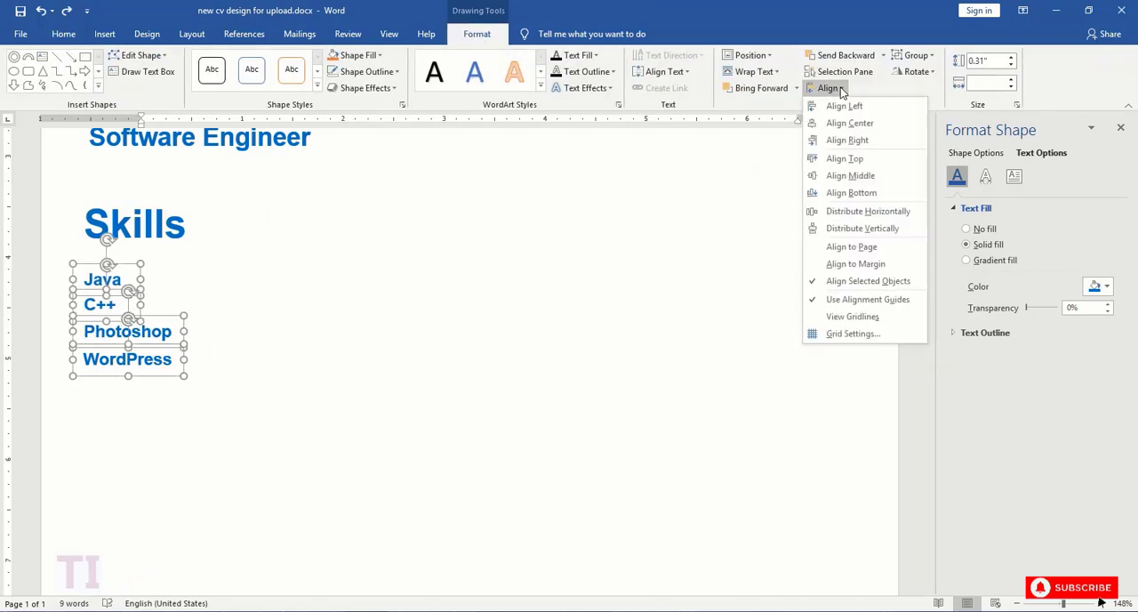
{"action": "left_click", "coordinate": [863, 223]}
{"action": "left_click", "coordinate": [445, 301]}
- Draw a thin rounded rectangle bar beside "Java", about 1.56" wide and 0.08" high
{"action": "scroll", "coordinate": [445, 296], "scroll_direction": "down", "scroll_amount": 1}
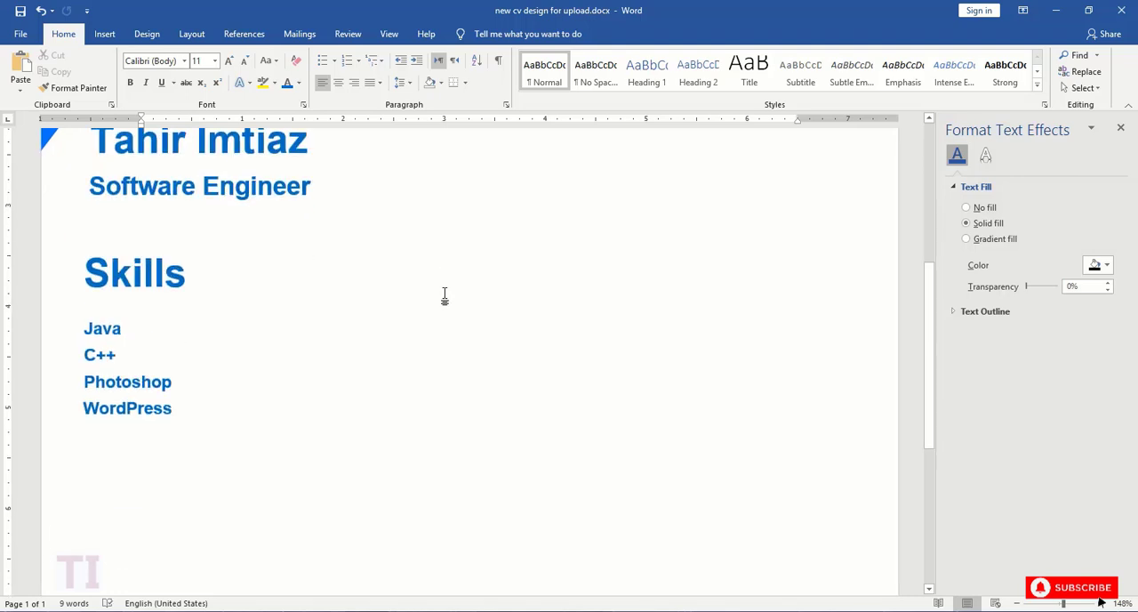
{"action": "left_click", "coordinate": [104, 34]}
{"action": "left_click", "coordinate": [195, 84]}
{"action": "left_click", "coordinate": [288, 121]}
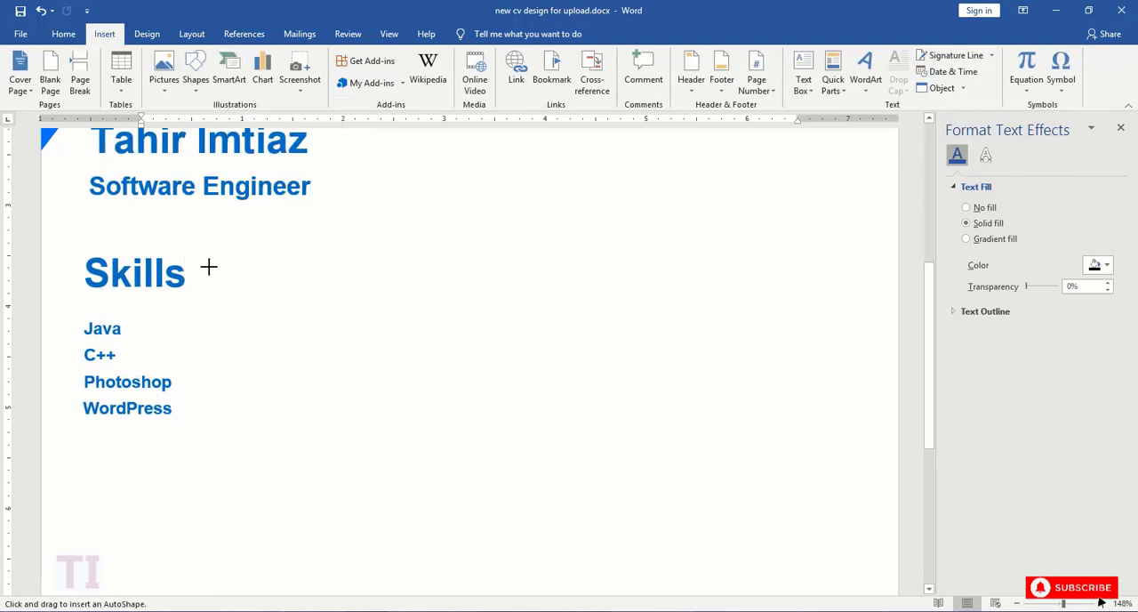
{"action": "left_click_drag", "start_coordinate": [185, 327], "coordinate": [346, 336]}
- Format the bar beside "Java" with no outline, a dark gray fill and fully rounded ends
{"action": "left_click", "coordinate": [383, 71]}
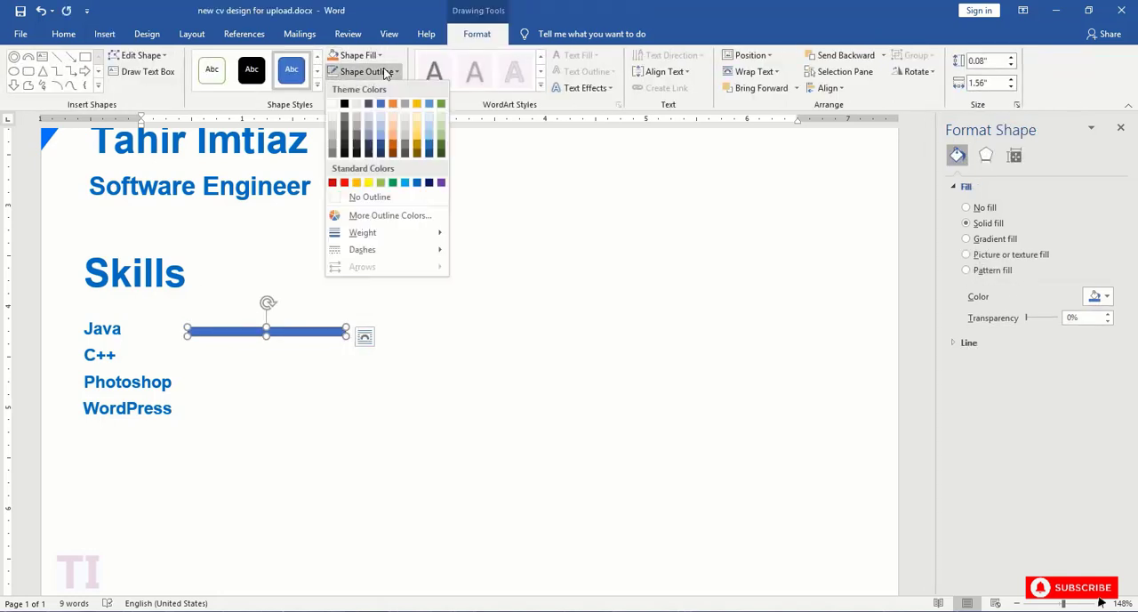
{"action": "left_click", "coordinate": [369, 199]}
{"action": "left_click", "coordinate": [355, 56]}
{"action": "left_click", "coordinate": [330, 136]}
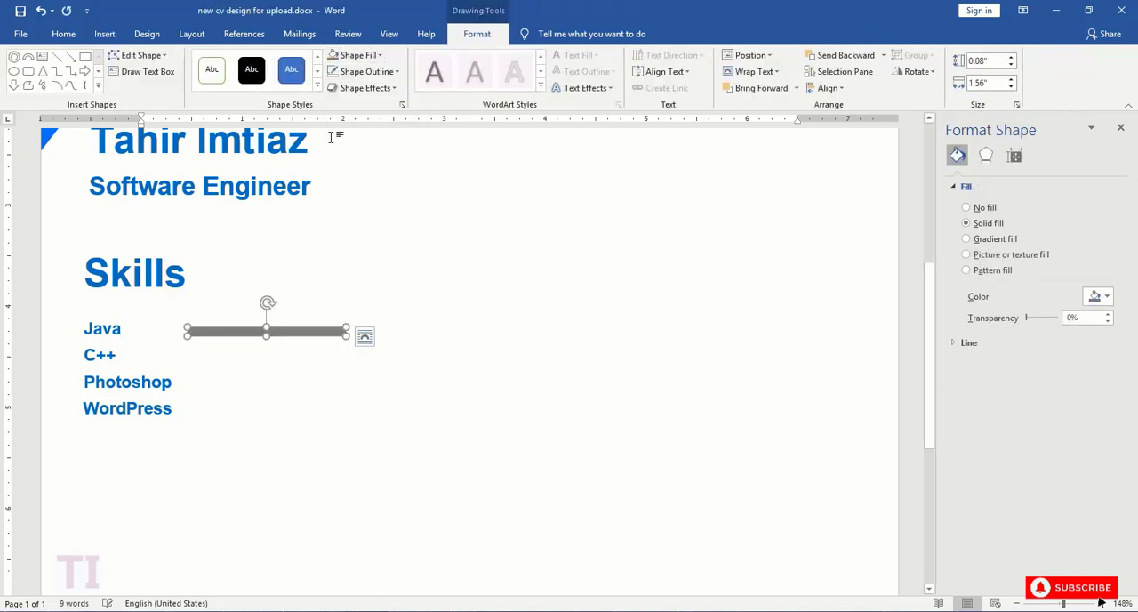
{"action": "left_click_drag", "start_coordinate": [1063, 602], "coordinate": [1095, 603]}
{"action": "left_click_drag", "start_coordinate": [193, 331], "coordinate": [226, 332]}
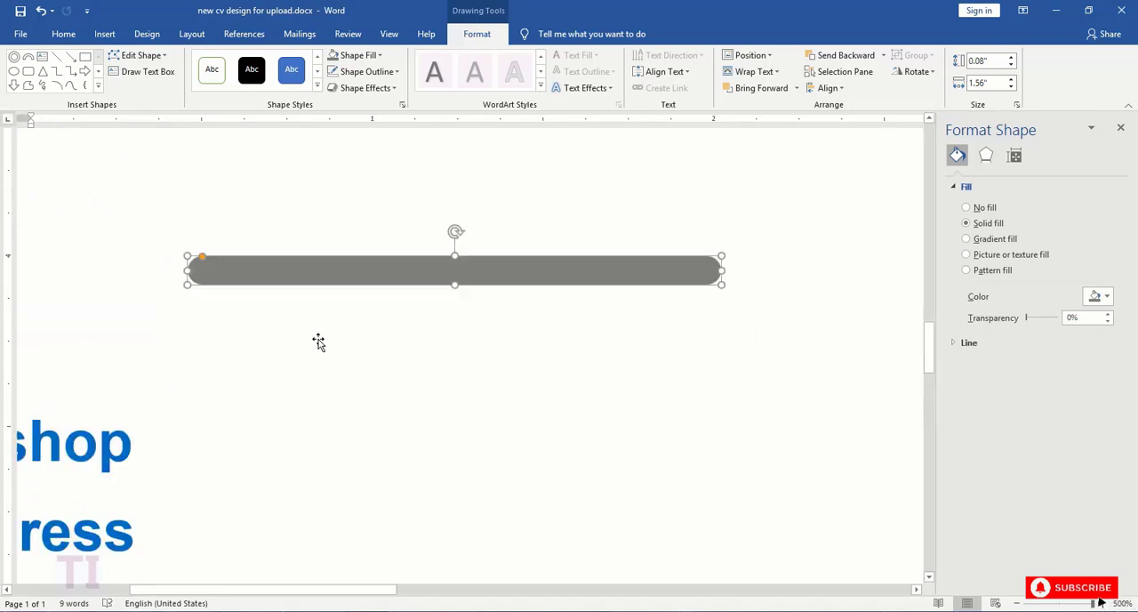
- Draw a circle of about 0.14" near the gray bar's left end, with no outline and a white fill
{"action": "left_click", "coordinate": [97, 85]}
{"action": "left_click", "coordinate": [99, 79]}
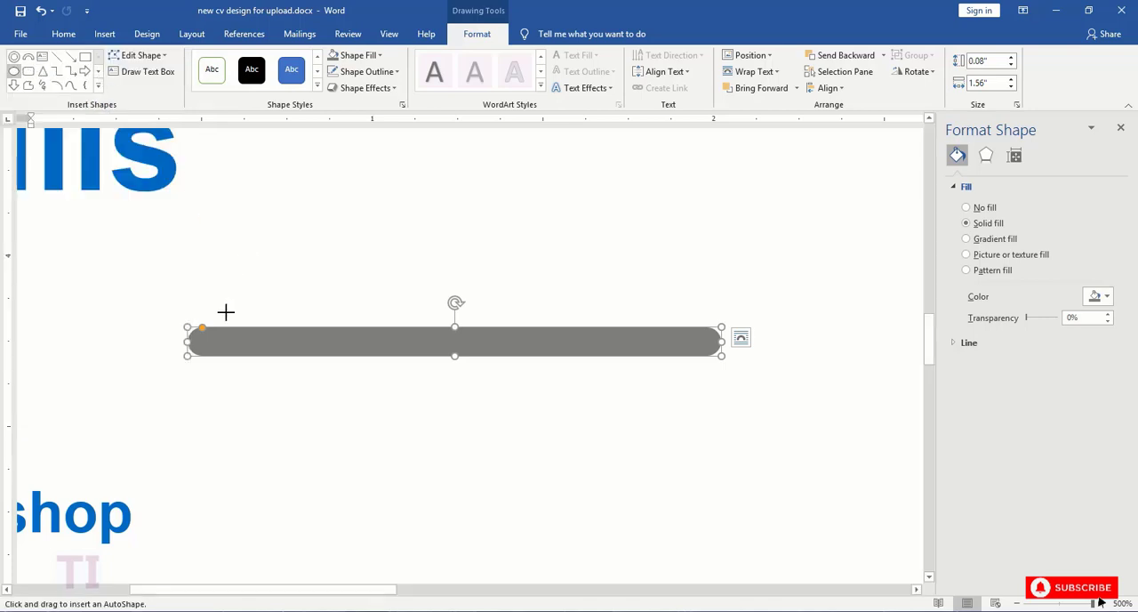
{"action": "left_click_drag", "start_coordinate": [225, 312], "coordinate": [273, 359]}
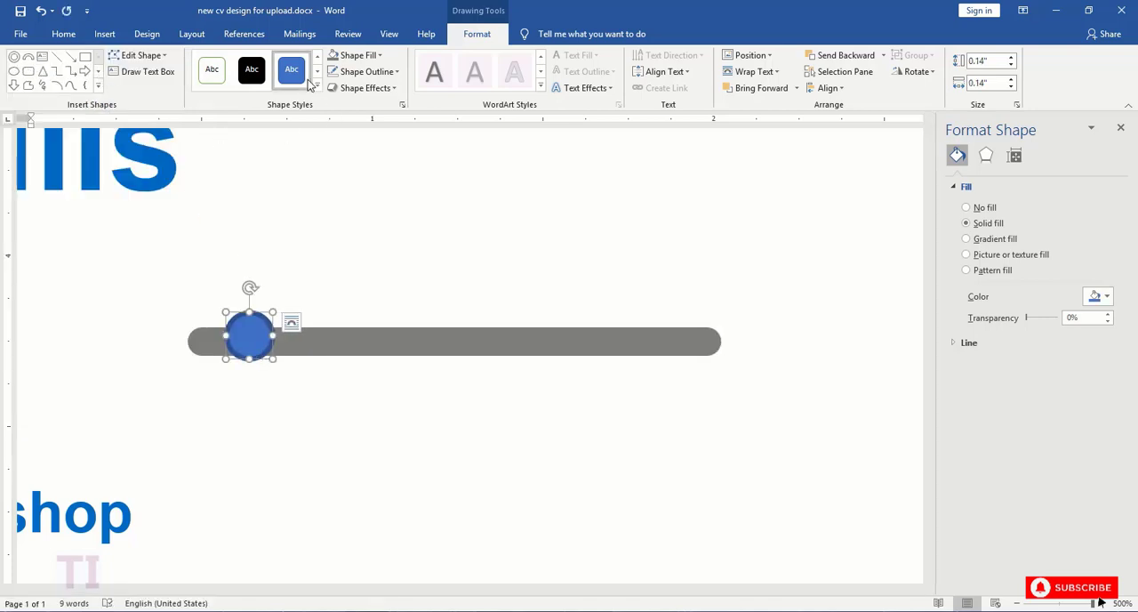
{"action": "left_click", "coordinate": [360, 72]}
{"action": "left_click", "coordinate": [345, 197]}
{"action": "left_click", "coordinate": [359, 55]}
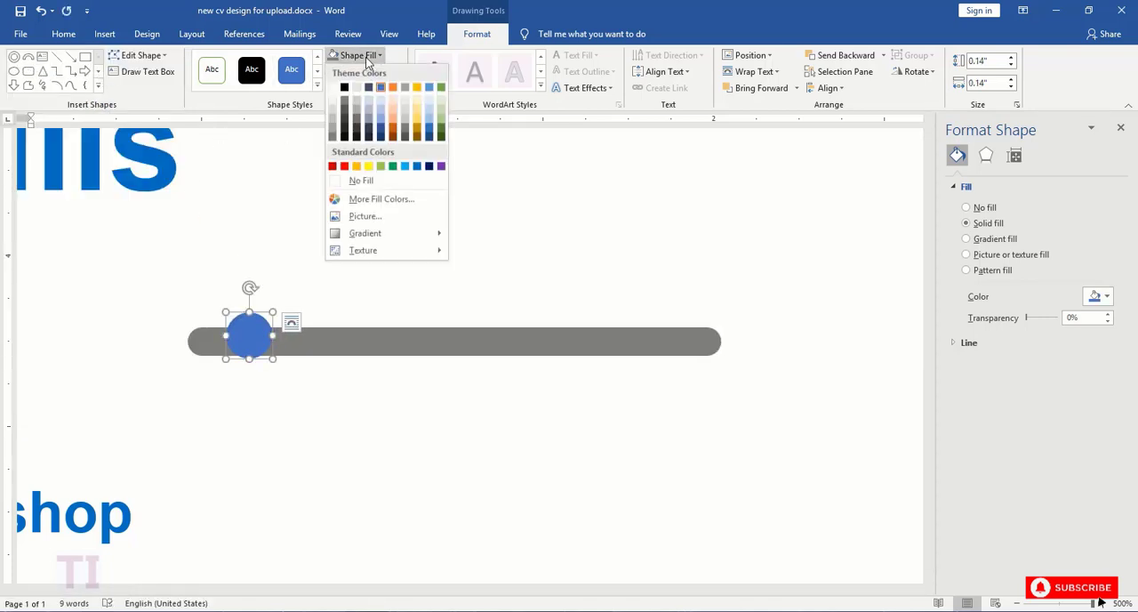
{"action": "left_click", "coordinate": [332, 87]}
- Align the white circle to the center and middle of the gray bar
{"action": "left_click", "coordinate": [317, 345]}
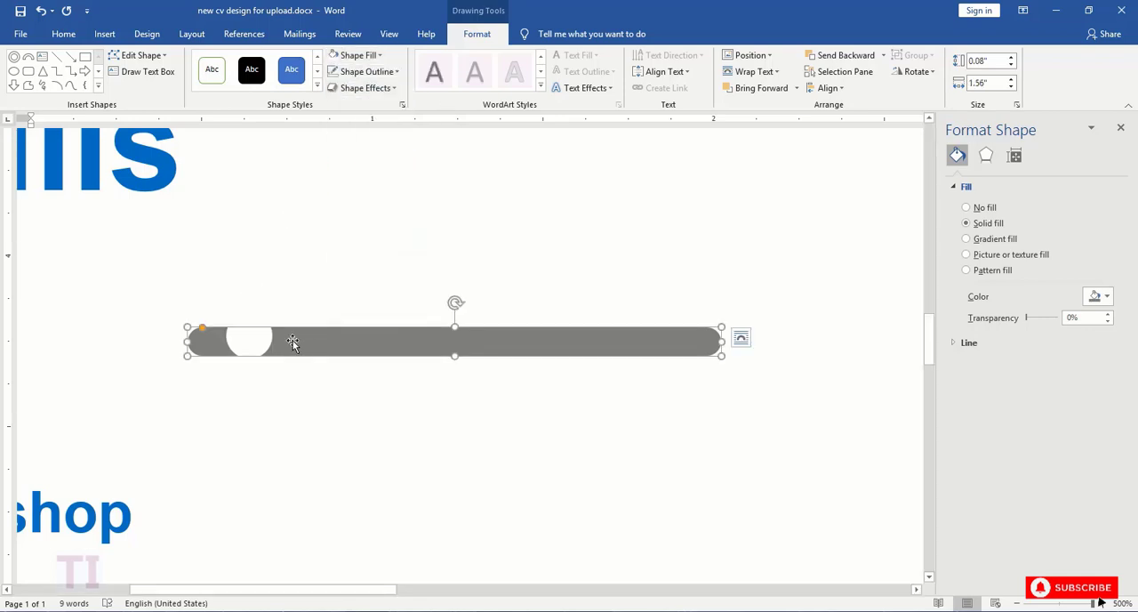
{"action": "left_click", "coordinate": [260, 341], "text": "shift"}
{"action": "left_click", "coordinate": [831, 87]}
{"action": "left_click", "coordinate": [849, 122]}
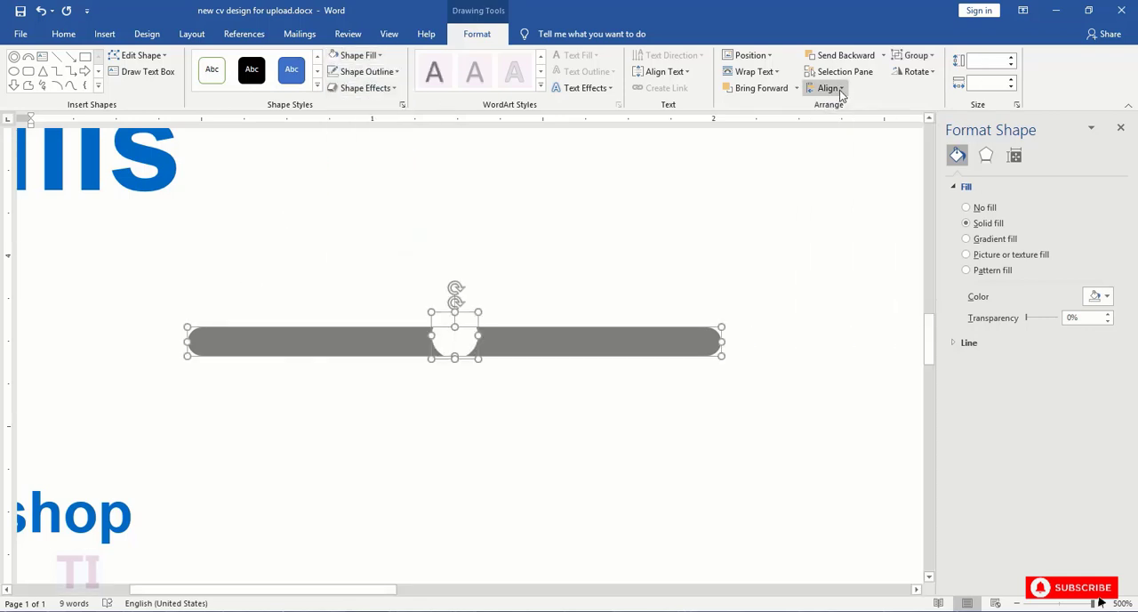
{"action": "left_click", "coordinate": [831, 87]}
{"action": "left_click", "coordinate": [845, 173]}
{"action": "left_click", "coordinate": [662, 230]}
- Apply the shadowed black theme style to the circle on the bar and set its fill back to white
{"action": "scroll", "coordinate": [656, 198], "scroll_direction": "down", "scroll_amount": 5}
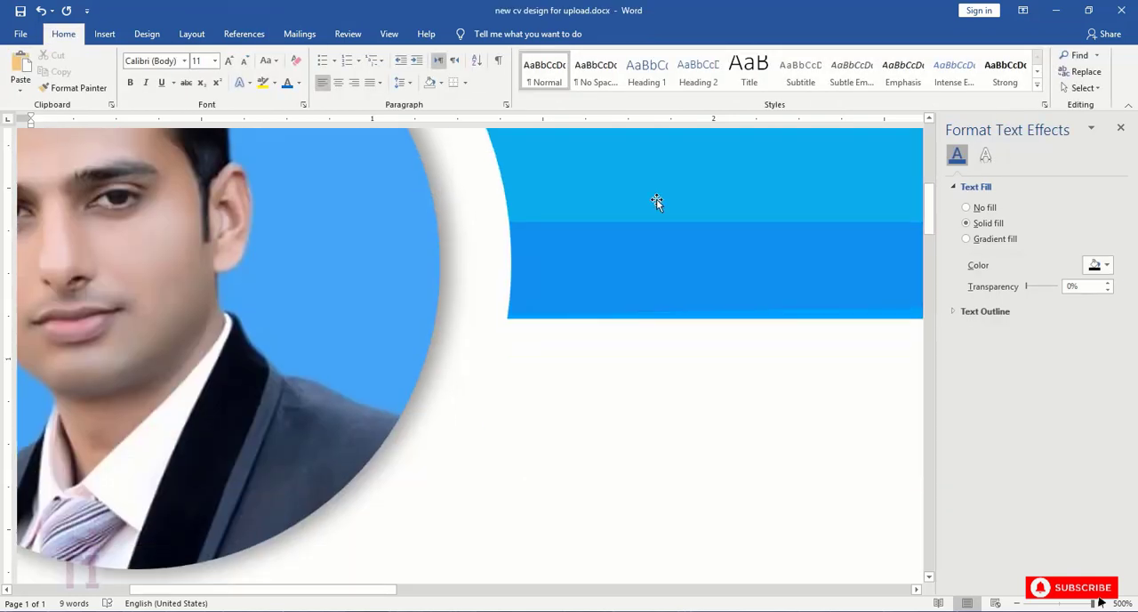
{"action": "mouse_move", "coordinate": [1093, 602]}
{"action": "left_mouse_down"}
{"action": "mouse_move", "coordinate": [1063, 602]}
{"action": "mouse_move", "coordinate": [1092, 602]}
{"action": "left_mouse_up"}
{"action": "left_click", "coordinate": [265, 407]}
{"action": "left_click", "coordinate": [476, 34]}
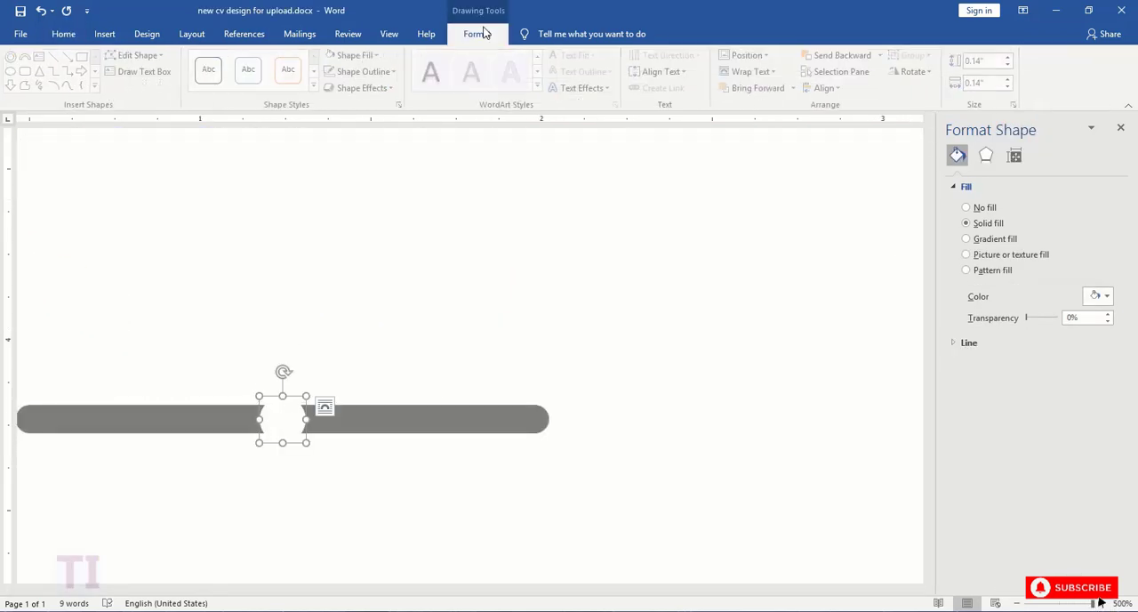
{"action": "left_click", "coordinate": [322, 85]}
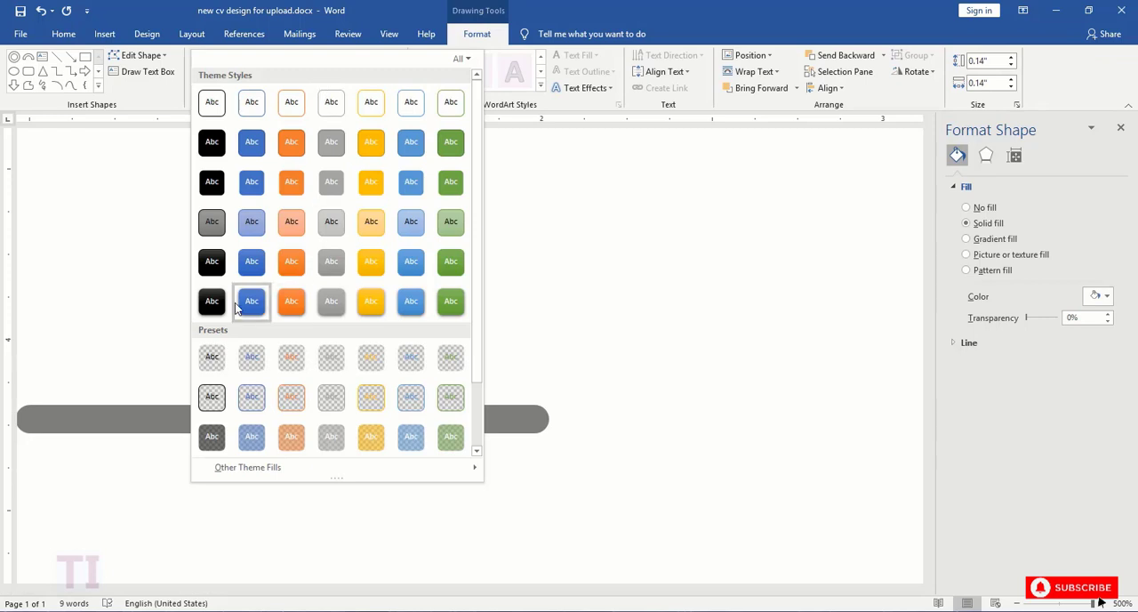
{"action": "left_click", "coordinate": [210, 298]}
{"action": "left_click", "coordinate": [354, 55]}
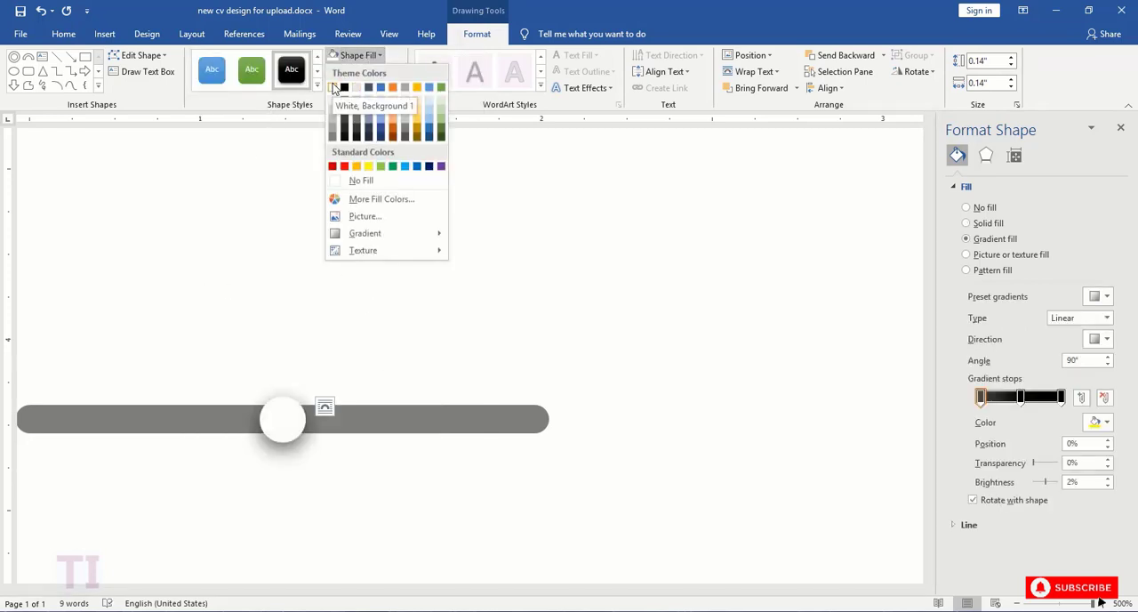
{"action": "left_click", "coordinate": [334, 87]}
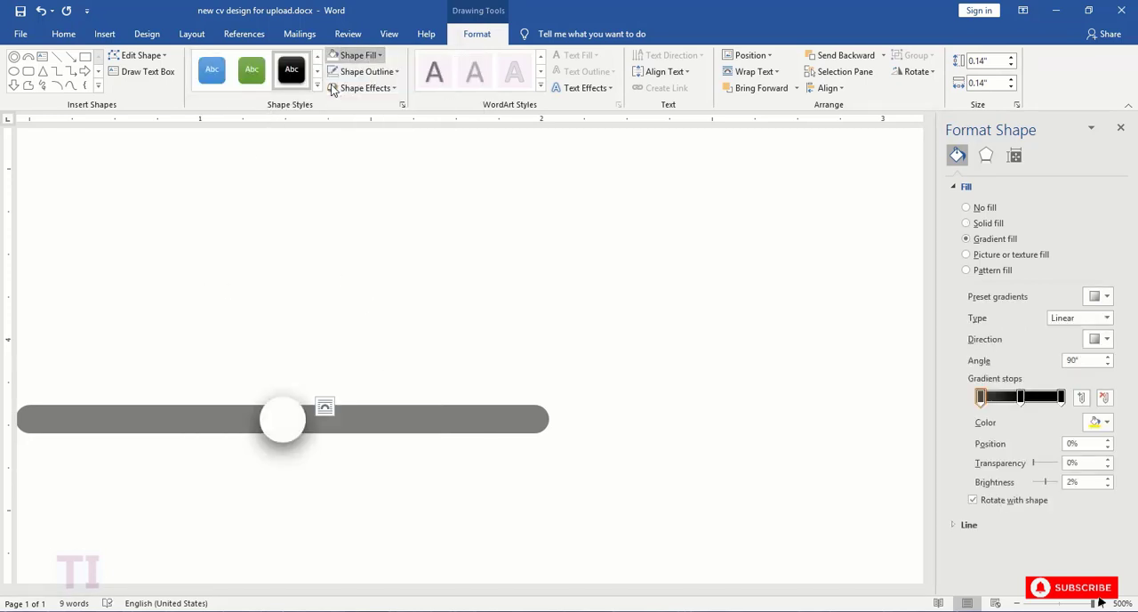
- Duplicate the gray bar, shorten the copy to about 0.79" and move the white circle toward the original bar's right end
{"action": "left_click", "coordinate": [196, 415]}
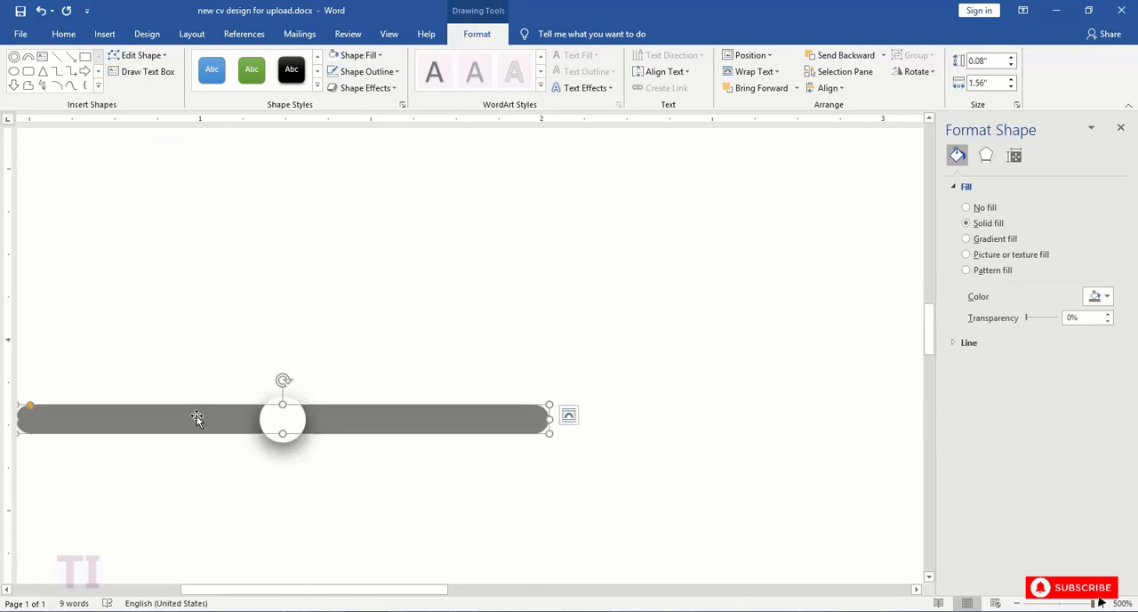
{"action": "key", "text": "ctrl+v"}
{"action": "left_click_drag", "start_coordinate": [606, 475], "coordinate": [341, 471]}
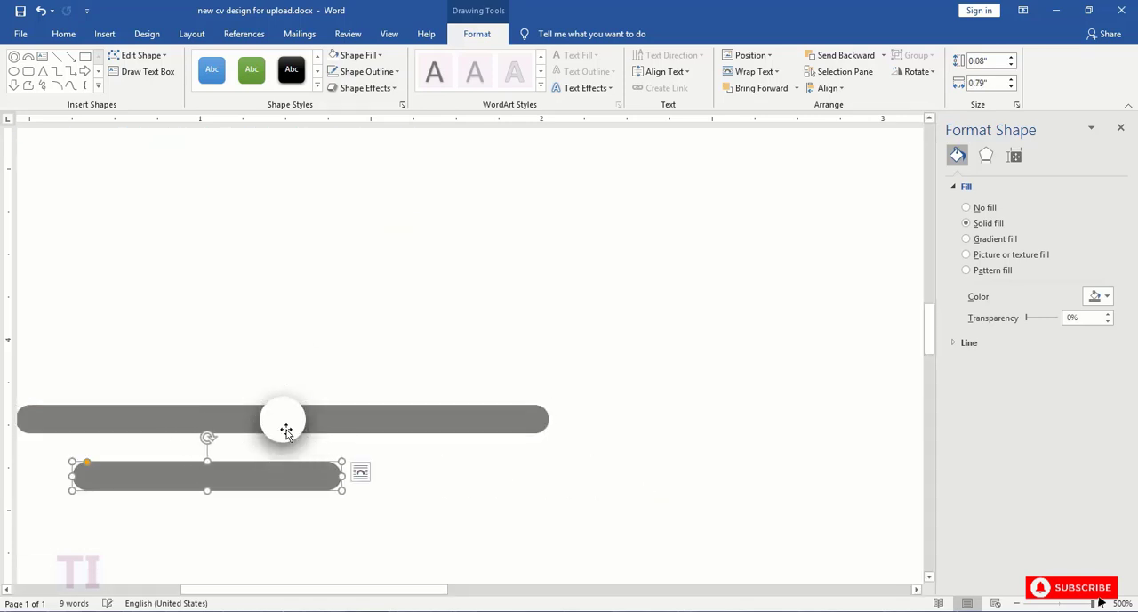
{"action": "left_click_drag", "start_coordinate": [286, 432], "coordinate": [433, 420]}
- Lay the short bar over the gray bar's left end, stretch it to about 1.21" and apply the blue gradient style
{"action": "left_click_drag", "start_coordinate": [264, 473], "coordinate": [218, 426]}
{"action": "left_click_drag", "start_coordinate": [286, 416], "coordinate": [429, 415]}
{"action": "left_click", "coordinate": [213, 71]}
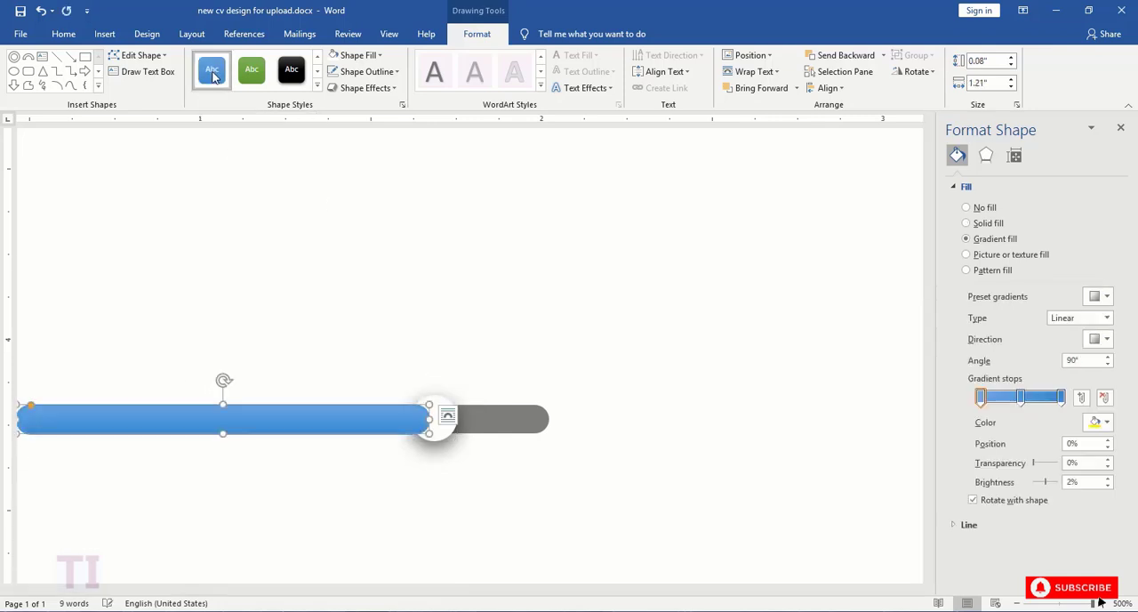
- Bring the white circle forward so it sits in front of the blue bar
{"action": "left_click", "coordinate": [433, 418]}
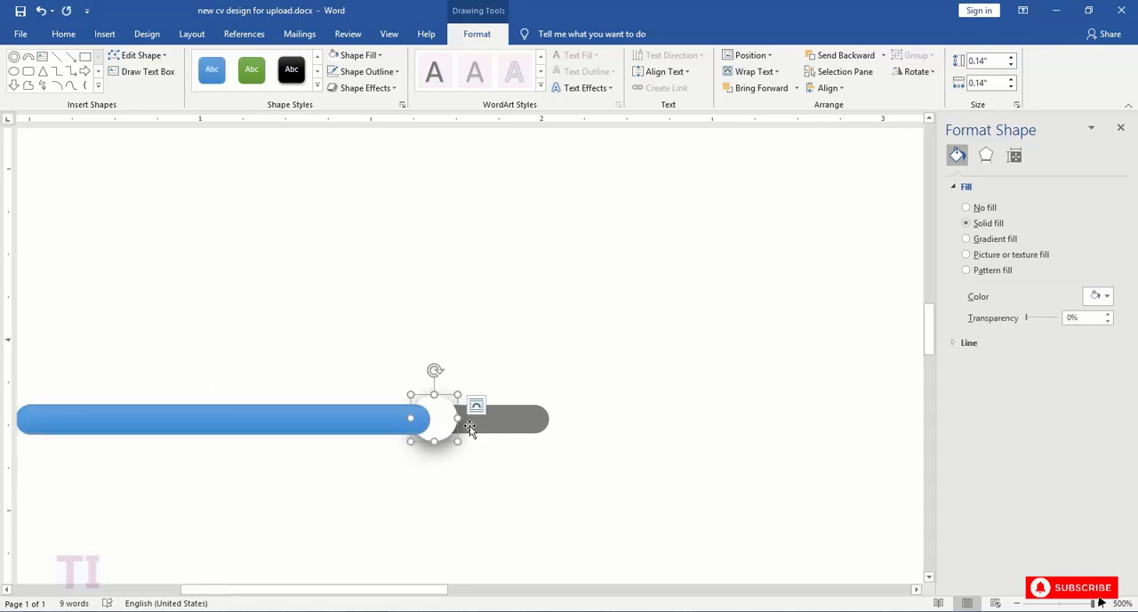
{"action": "left_click", "coordinate": [770, 90]}
{"action": "left_click", "coordinate": [495, 424]}
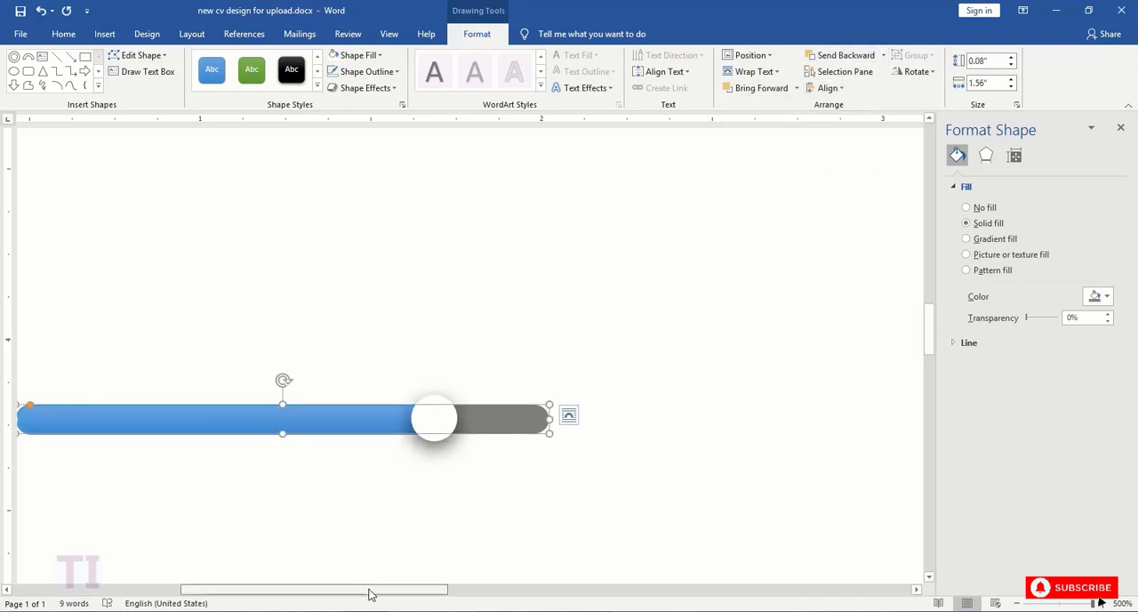
{"action": "left_click_drag", "start_coordinate": [370, 591], "coordinate": [328, 590]}
{"action": "key", "text": "Escape"}
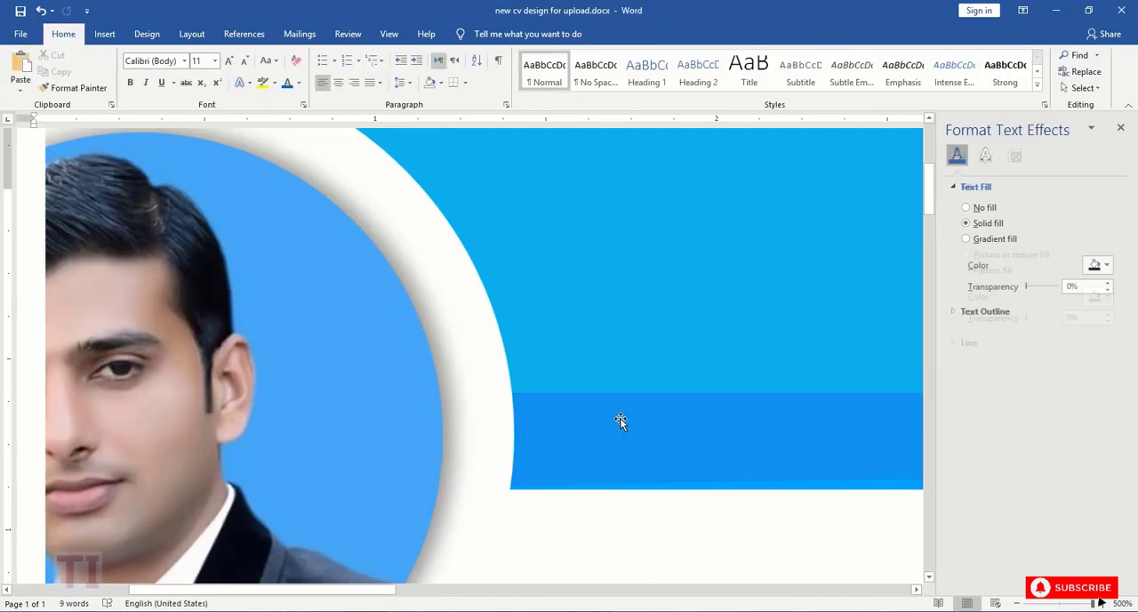
- Select the gray bar, blue bar and circle beside "Java" together and place a copy of them beside "C++"
{"action": "scroll", "coordinate": [619, 421], "scroll_direction": "down", "scroll_amount": 5}
{"action": "left_click_drag", "start_coordinate": [1092, 603], "coordinate": [1066, 604]}
{"action": "left_click_drag", "start_coordinate": [366, 589], "coordinate": [186, 590]}
{"action": "left_click", "coordinate": [284, 448]}
{"action": "left_click", "coordinate": [416, 448], "text": "shift"}
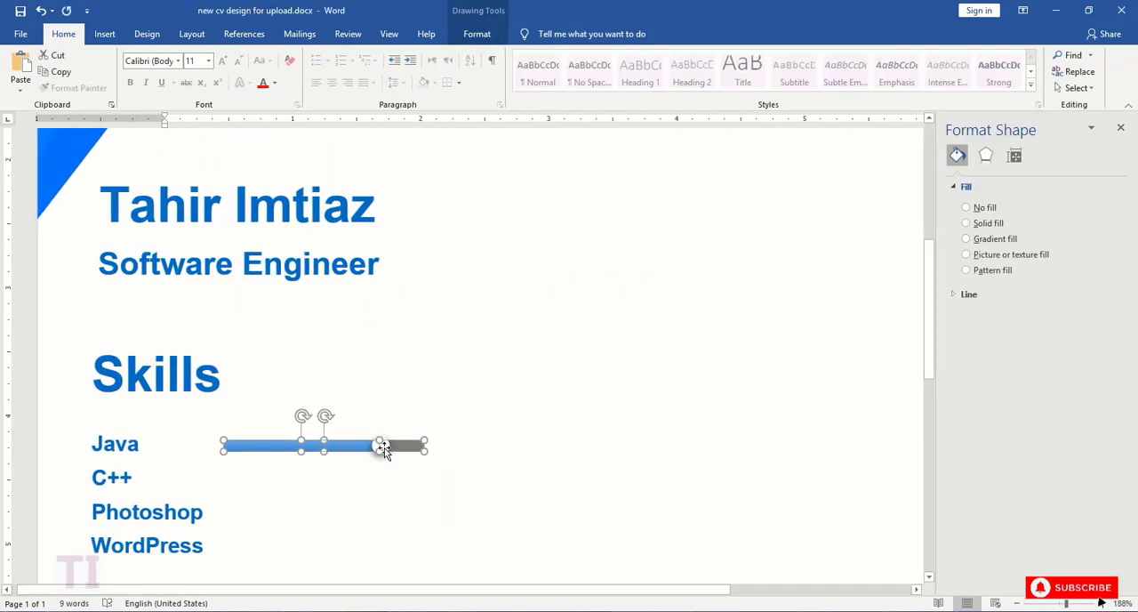
{"action": "left_click", "coordinate": [383, 448], "text": "shift"}
{"action": "left_click", "coordinate": [385, 449], "text": "shift"}
{"action": "left_click_drag", "start_coordinate": [267, 447], "coordinate": [269, 393]}
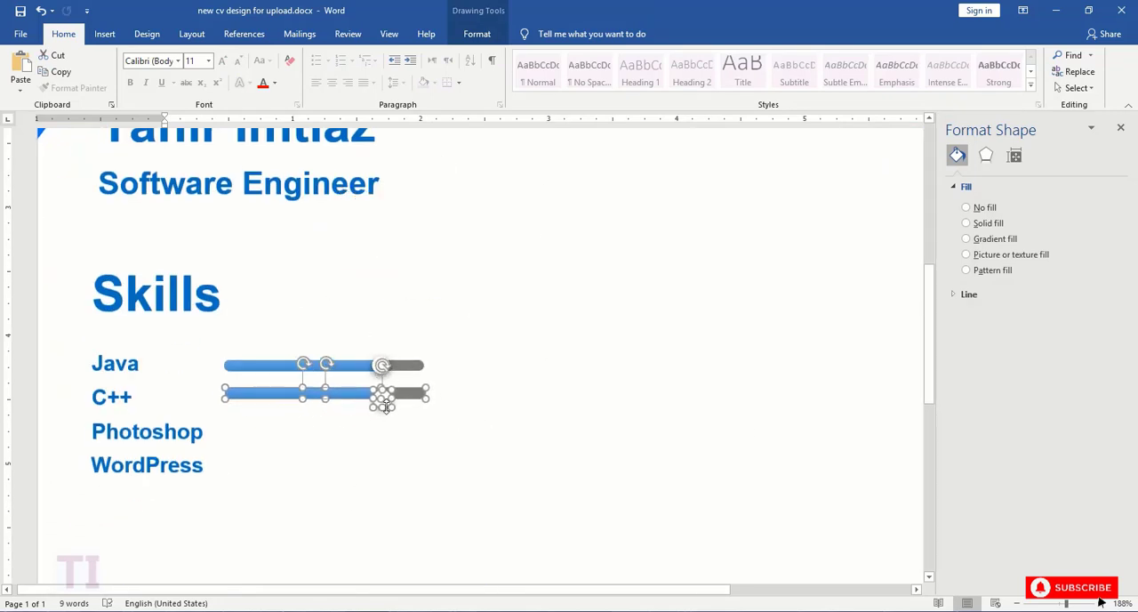
{"action": "left_click", "coordinate": [451, 388]}
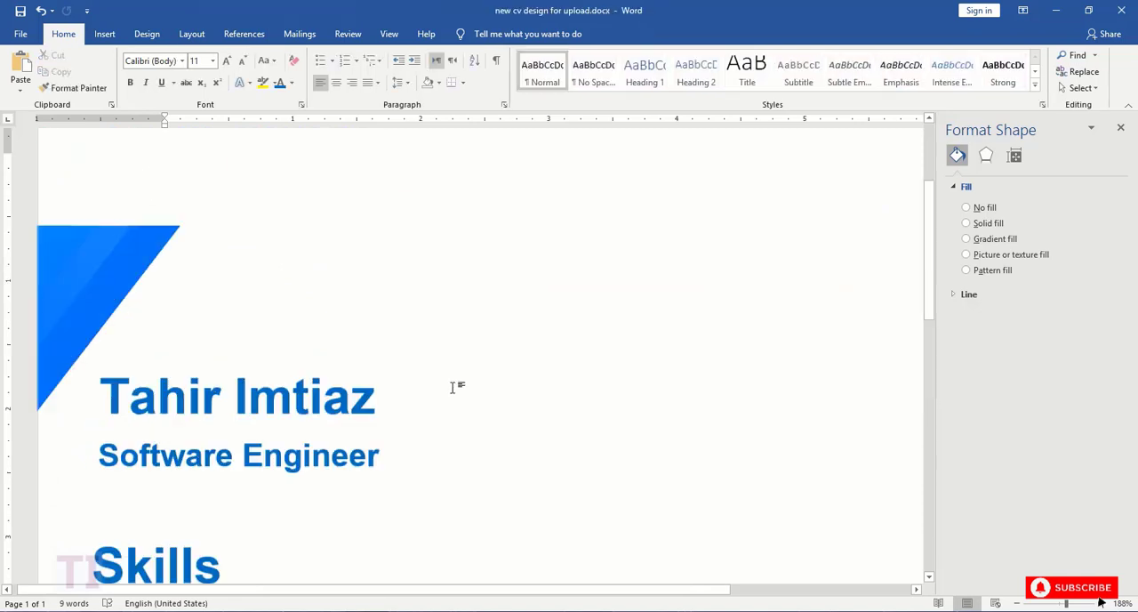
- Shorten the blue bar beside "C++" to about 1.02" and move its white circle back onto the bar's new end
{"action": "scroll", "coordinate": [453, 388], "scroll_direction": "down", "scroll_amount": 3}
{"action": "left_click", "coordinate": [382, 474]}
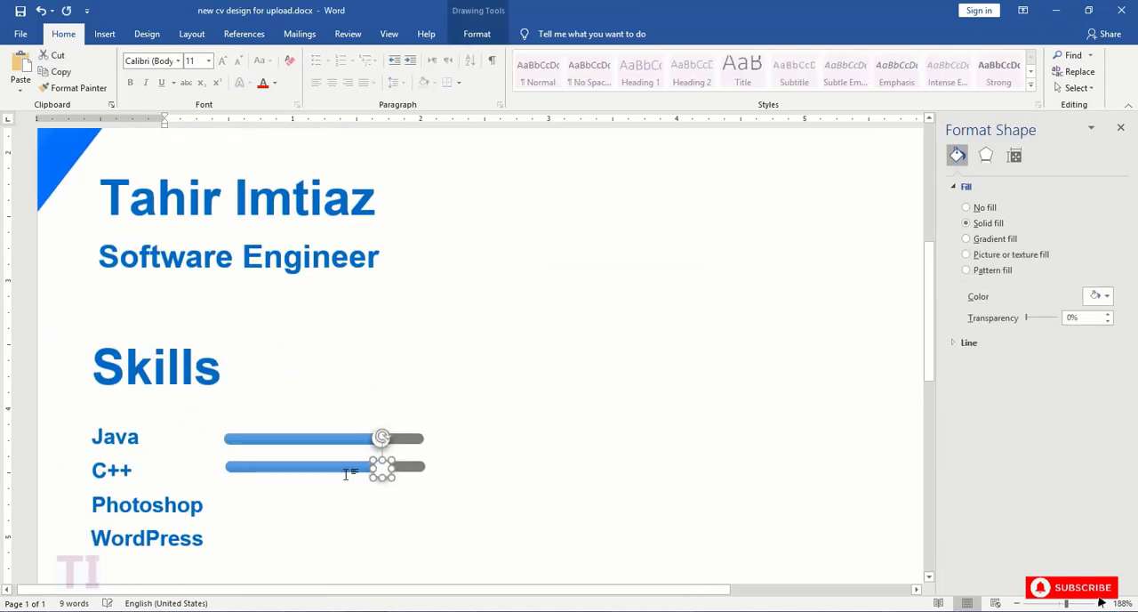
{"action": "left_click_drag", "start_coordinate": [380, 465], "coordinate": [372, 465]}
{"action": "left_click", "coordinate": [357, 466]}
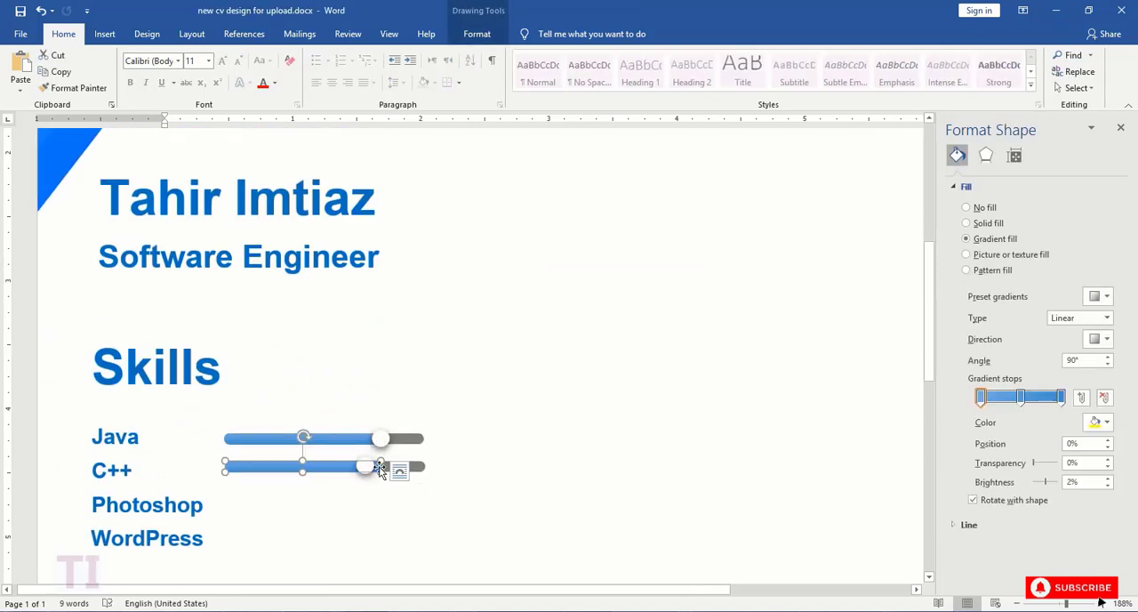
{"action": "scroll", "coordinate": [640, 483], "scroll_direction": "up", "scroll_amount": 10, "text": "ctrl"}
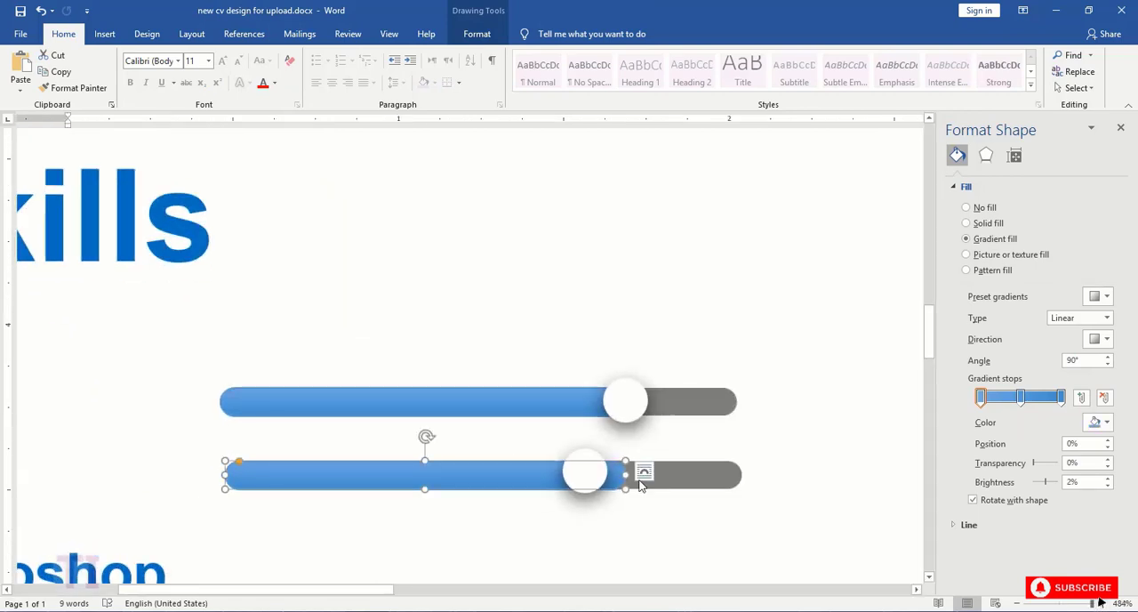
{"action": "left_click_drag", "start_coordinate": [615, 476], "coordinate": [578, 477]}
{"action": "left_click", "coordinate": [594, 476]}
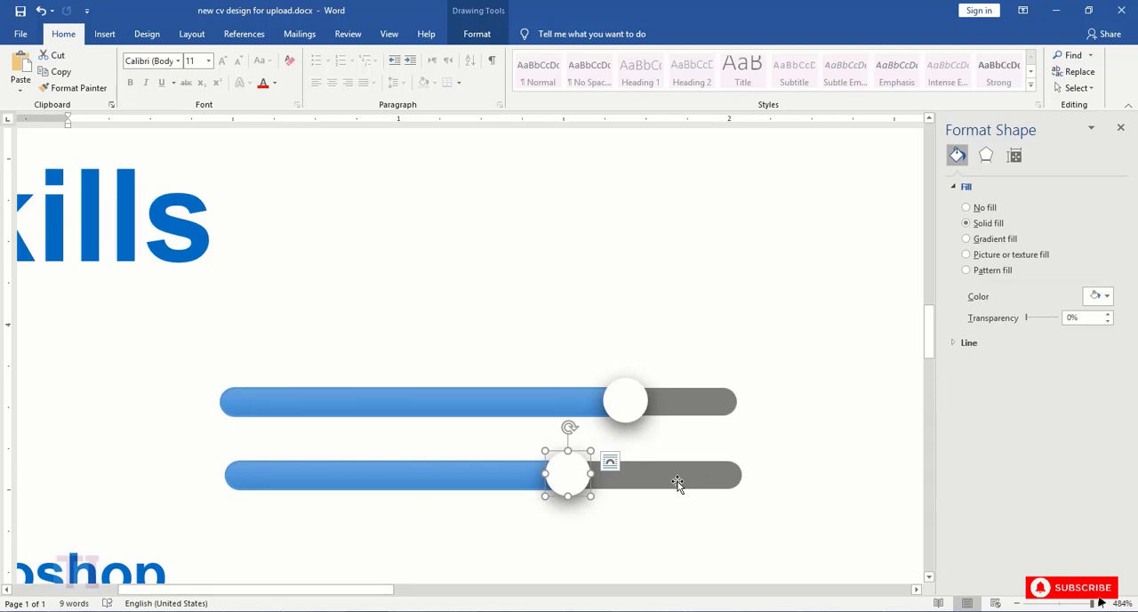
- Group the blue bar, white circle and gray bar of the "Java" slider into one object
{"action": "left_click", "coordinate": [496, 405]}
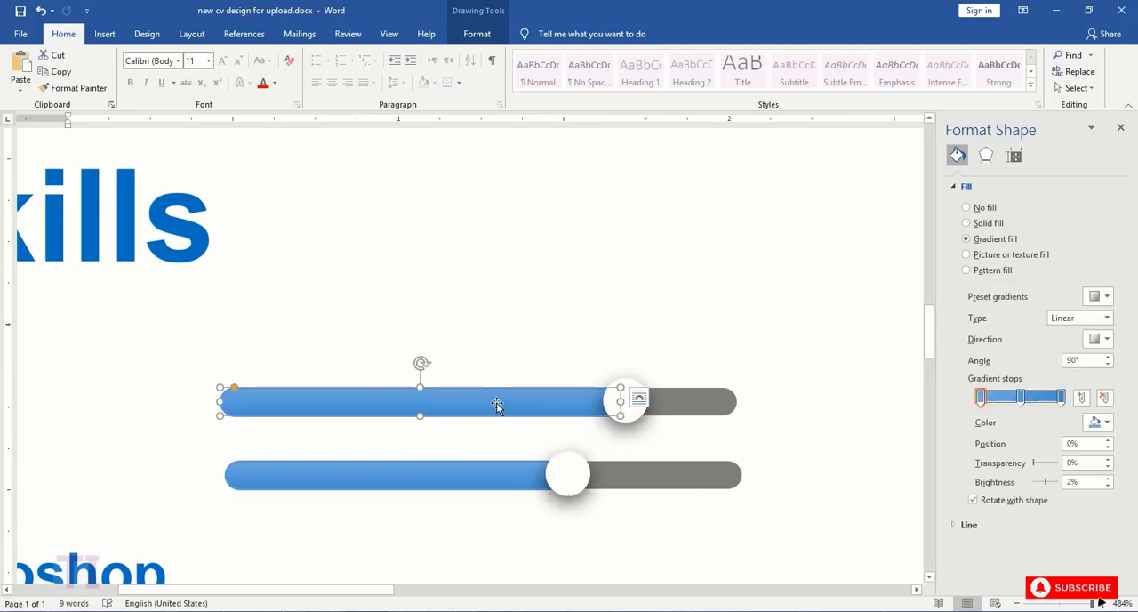
{"action": "left_click", "coordinate": [638, 414], "text": "shift"}
{"action": "left_click", "coordinate": [711, 405], "text": "shift"}
{"action": "right_click", "coordinate": [713, 405]}
{"action": "mouse_move", "coordinate": [782, 254]}
{"action": "left_click", "coordinate": [865, 255]}
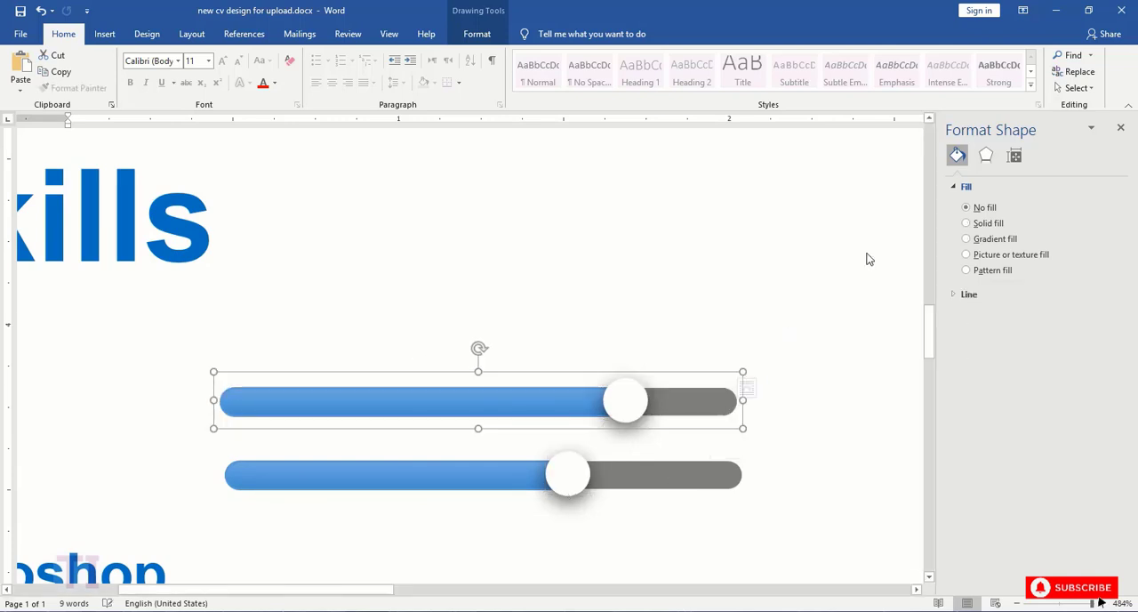
- Align the white circle, blue bar and gray bar of the "C++" slider to their vertical middles
{"action": "left_click", "coordinate": [496, 473]}
{"action": "left_click", "coordinate": [571, 474], "text": "shift"}
{"action": "left_click", "coordinate": [637, 474], "text": "shift"}
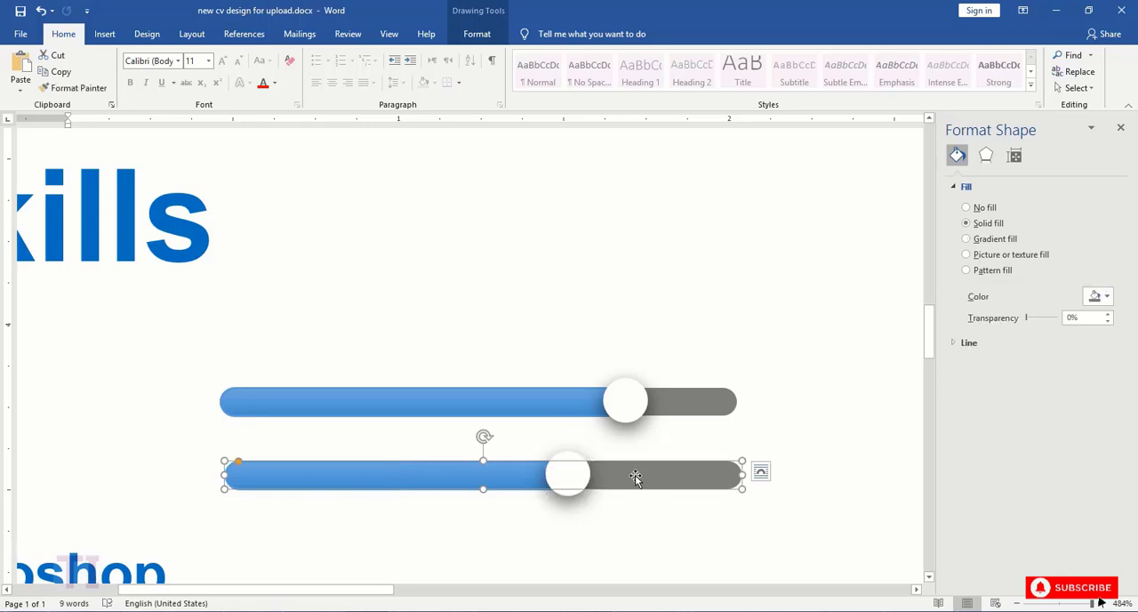
{"action": "left_click", "coordinate": [476, 34]}
{"action": "left_click", "coordinate": [827, 88]}
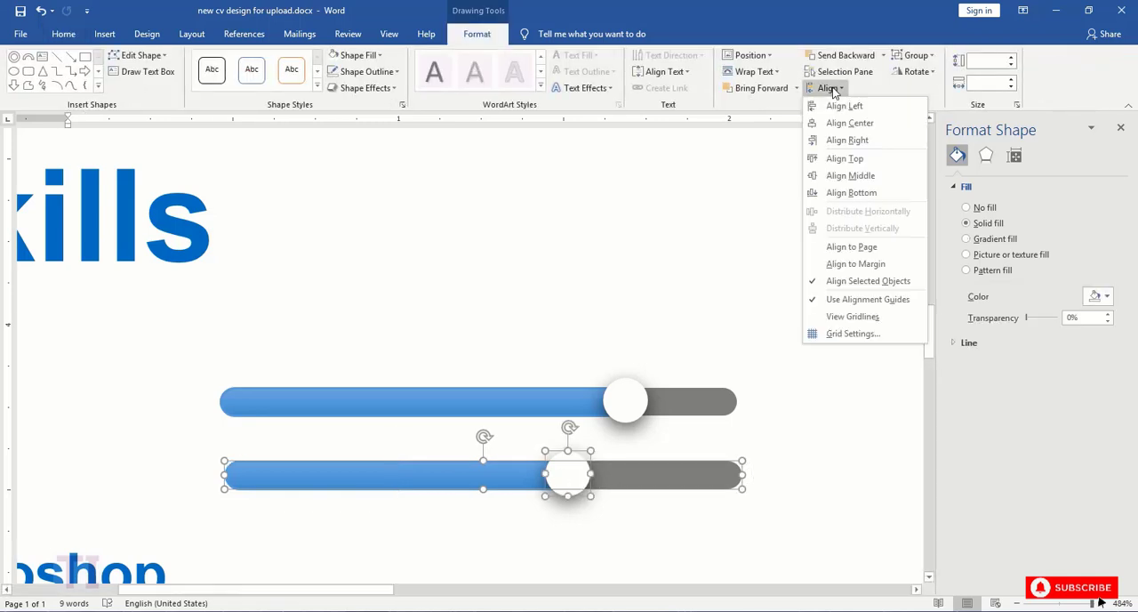
{"action": "left_click", "coordinate": [838, 175]}
{"action": "left_click", "coordinate": [510, 476]}
{"action": "left_click", "coordinate": [651, 476], "text": "shift"}
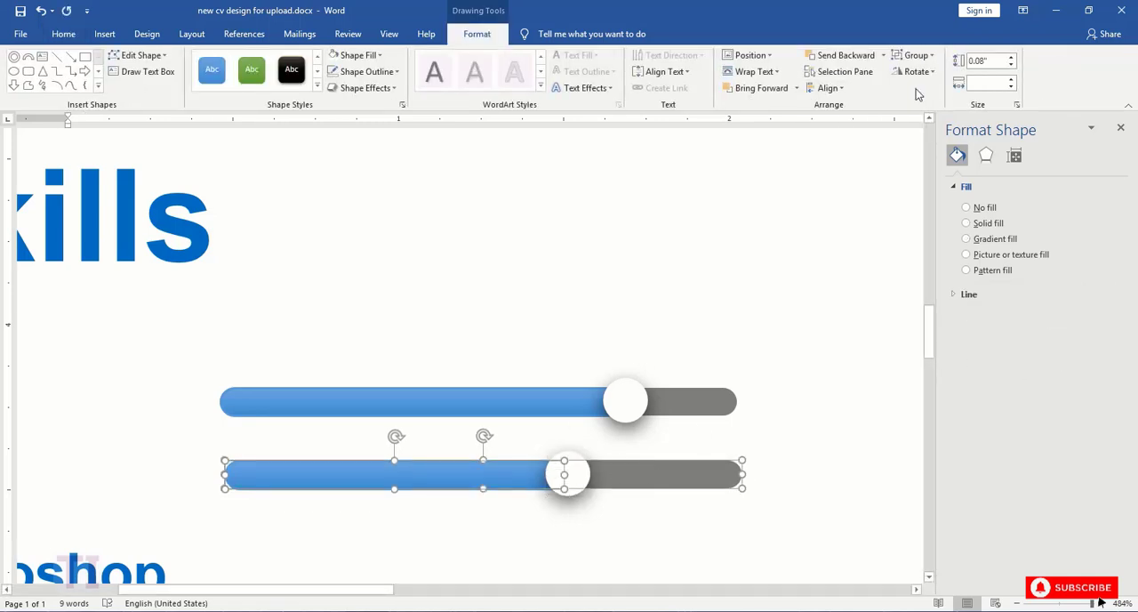
{"action": "left_click", "coordinate": [831, 88]}
{"action": "left_click", "coordinate": [868, 178]}
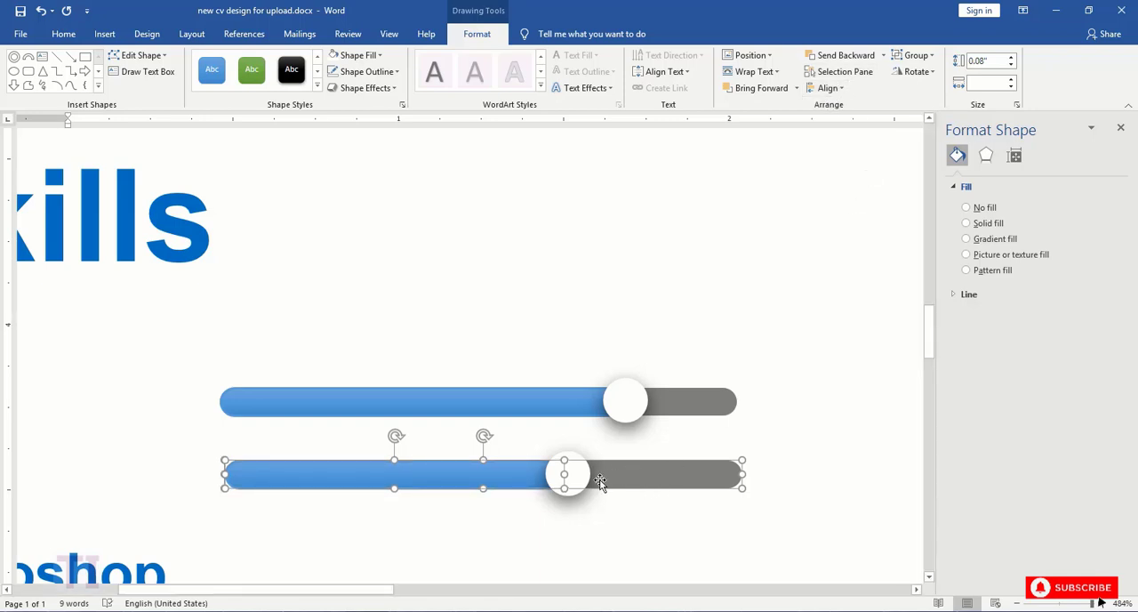
- Group the white circle, blue bar and gray bar of the "C++" slider into one object
{"action": "left_click", "coordinate": [621, 415]}
{"action": "left_click", "coordinate": [568, 475]}
{"action": "left_click", "coordinate": [503, 481], "text": "shift"}
{"action": "left_click", "coordinate": [644, 477], "text": "shift"}
{"action": "right_click", "coordinate": [646, 477]}
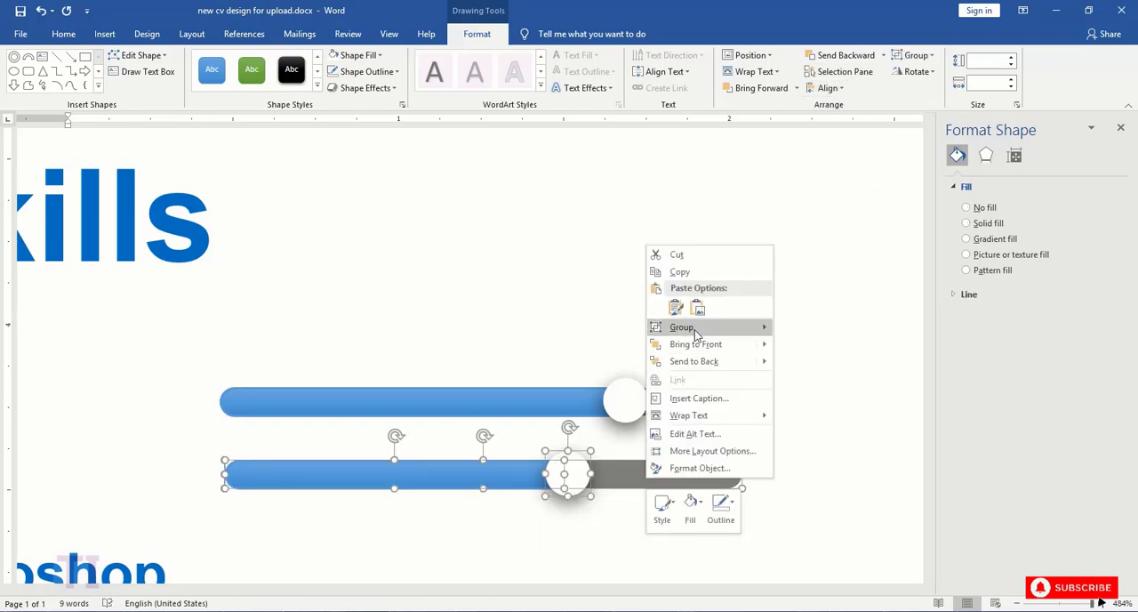
{"action": "mouse_move", "coordinate": [696, 330]}
{"action": "left_click", "coordinate": [788, 328]}
- Align the "Java" and "C++" slider groups to each other's left edges
{"action": "left_click", "coordinate": [692, 401], "text": "shift"}
{"action": "left_click", "coordinate": [828, 88]}
{"action": "left_click", "coordinate": [840, 108]}
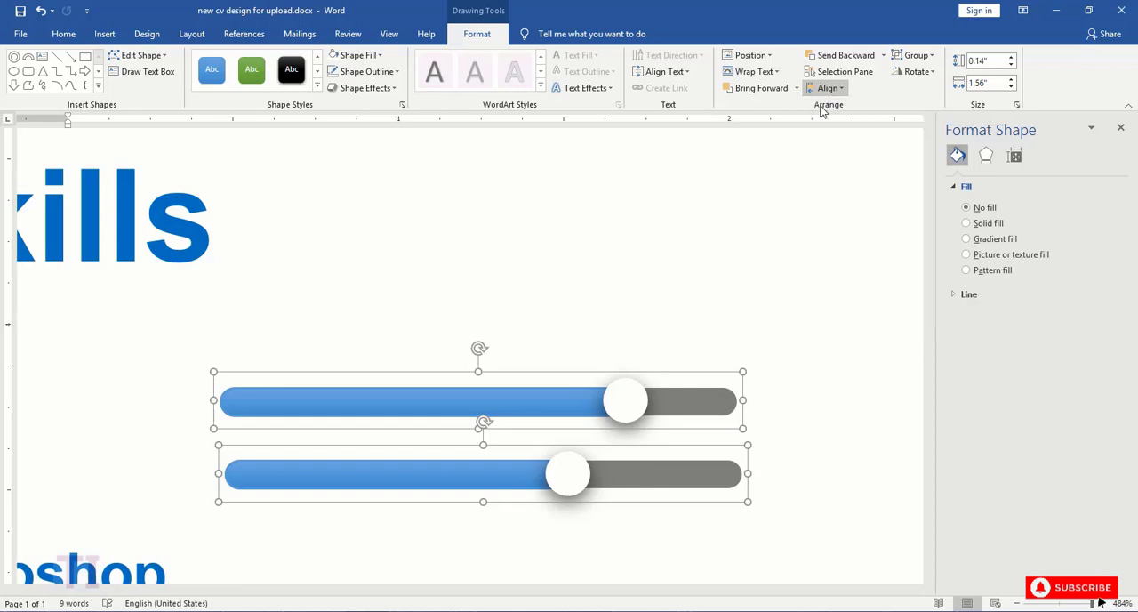
- Duplicate the two slider groups and place the copies beside "Photoshop" and "WordPress"
{"action": "scroll", "coordinate": [785, 320], "scroll_direction": "down", "scroll_amount": 3}
{"action": "key", "text": "ctrl+v"}
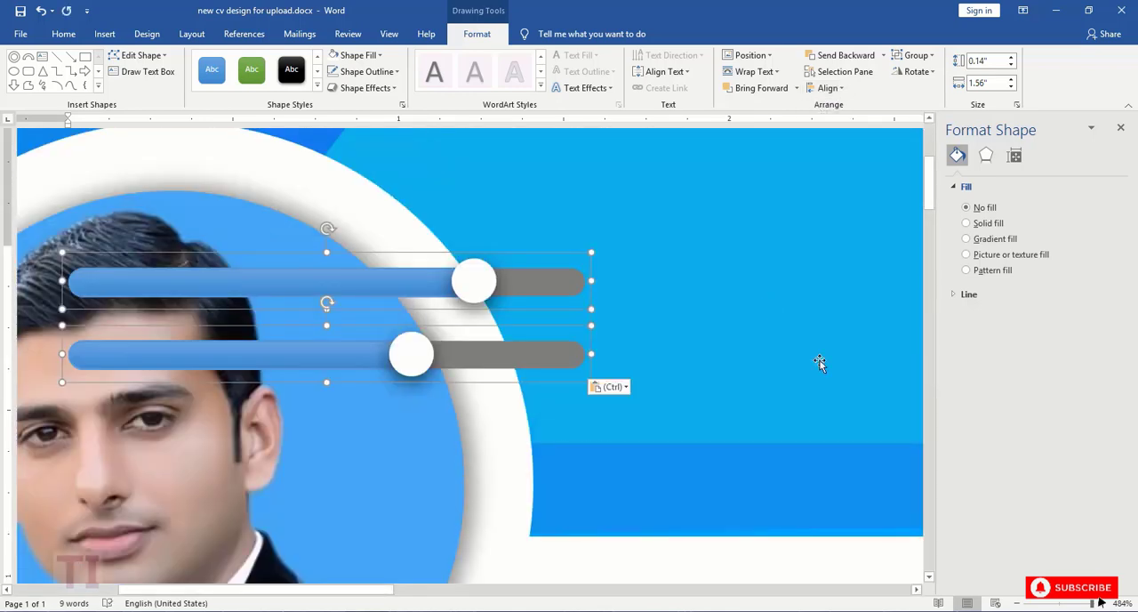
{"action": "left_click", "coordinate": [1073, 603]}
{"action": "left_click_drag", "start_coordinate": [133, 285], "coordinate": [213, 528]}
{"action": "scroll", "coordinate": [586, 431], "scroll_direction": "down", "scroll_amount": 3}
{"action": "left_click_drag", "start_coordinate": [1072, 603], "coordinate": [1085, 603]}
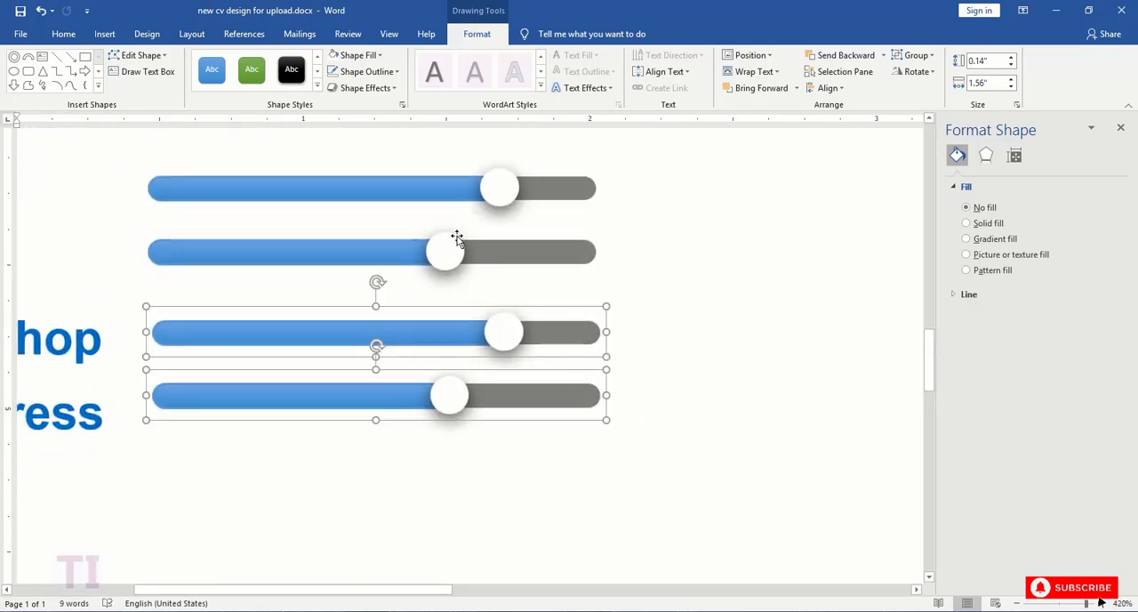
- Lower the "Photoshop" slider's level by moving its white circle left and shortening the blue bar to end beneath it
{"action": "left_click", "coordinate": [456, 239]}
{"action": "left_click", "coordinate": [501, 333]}
{"action": "left_click_drag", "start_coordinate": [495, 336], "coordinate": [424, 330]}
{"action": "left_click", "coordinate": [477, 336]}
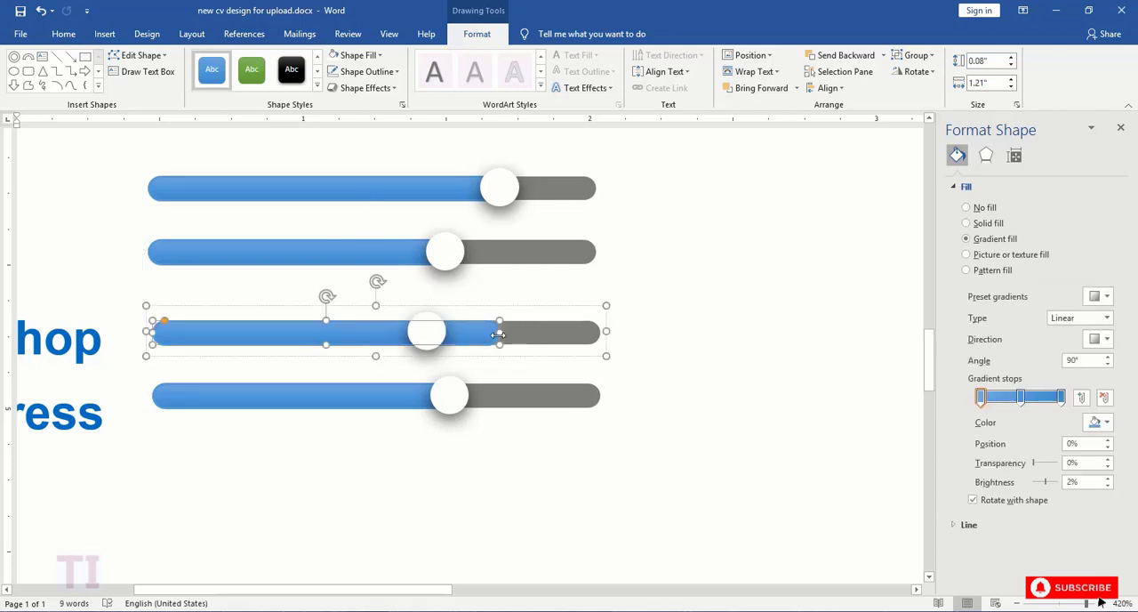
{"action": "left_click_drag", "start_coordinate": [500, 333], "coordinate": [427, 330]}
- Move the "WordPress" slider's white circle to the bar's middle and shorten its blue bar to about 0.79"
{"action": "left_click", "coordinate": [449, 394]}
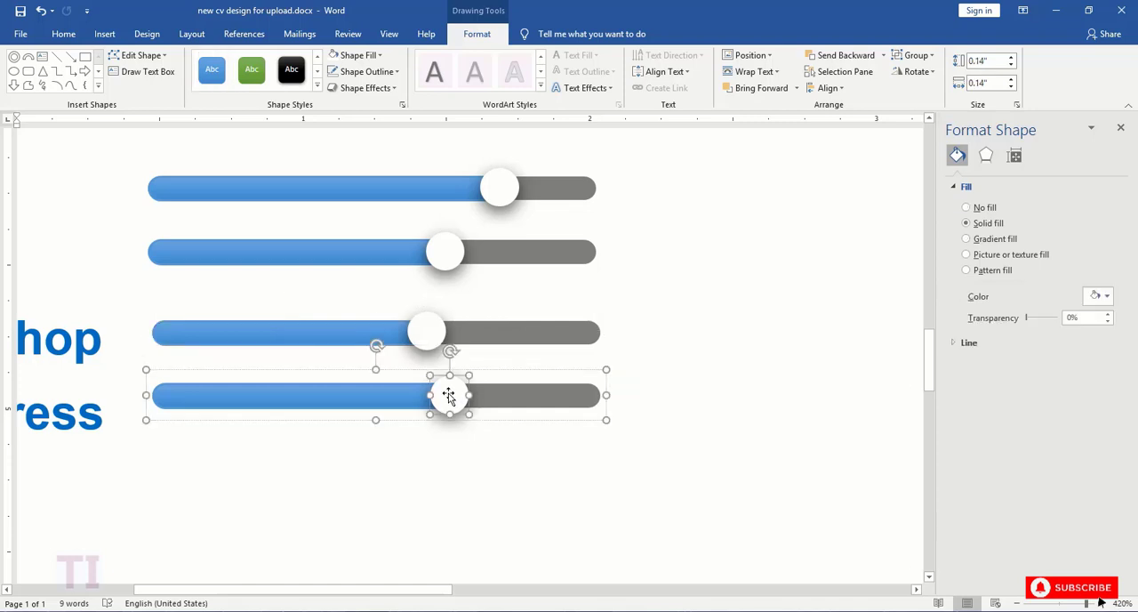
{"action": "left_click_drag", "start_coordinate": [449, 395], "coordinate": [373, 392]}
{"action": "left_click", "coordinate": [419, 399]}
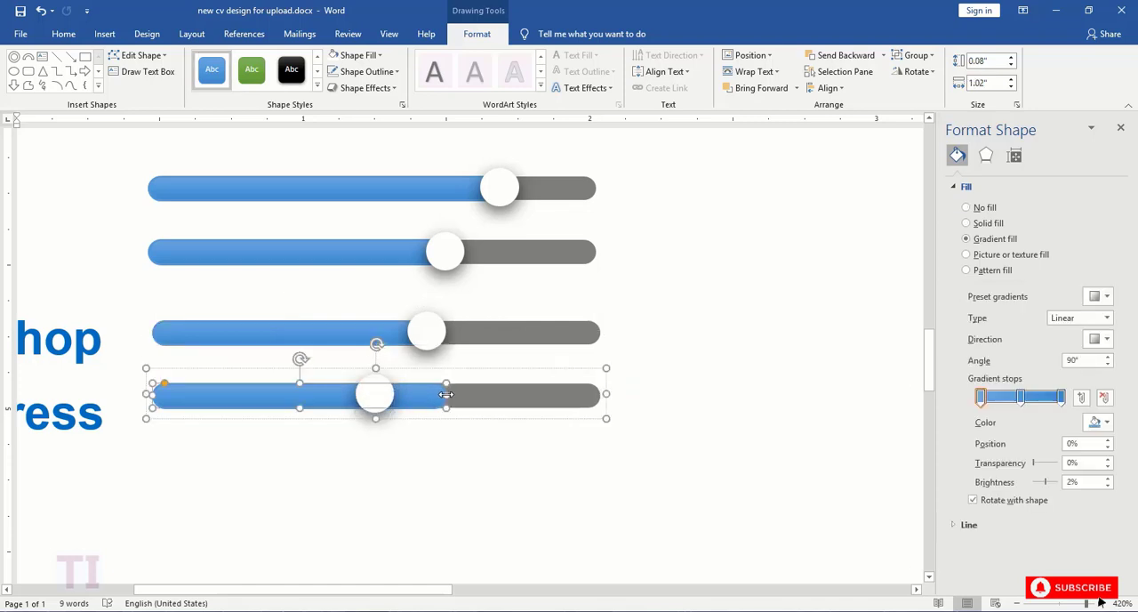
{"action": "left_click_drag", "start_coordinate": [445, 394], "coordinate": [378, 394]}
{"action": "scroll", "coordinate": [490, 349], "scroll_direction": "down", "scroll_amount": 20}
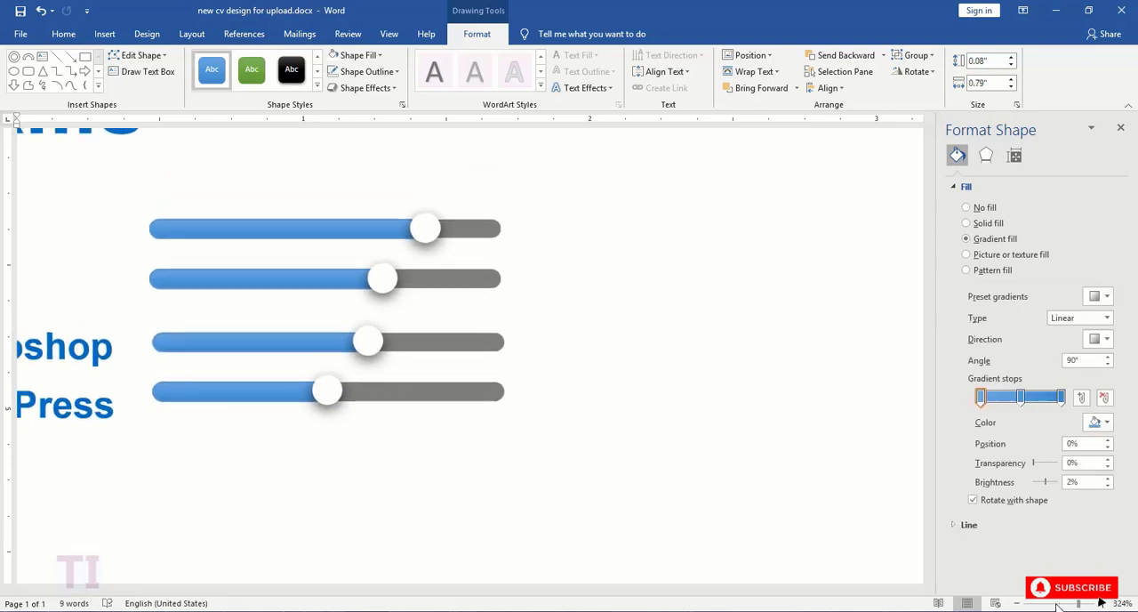
- Select all four skill sliders together and distribute them vertically at equal spacing
{"action": "left_click", "coordinate": [156, 365]}
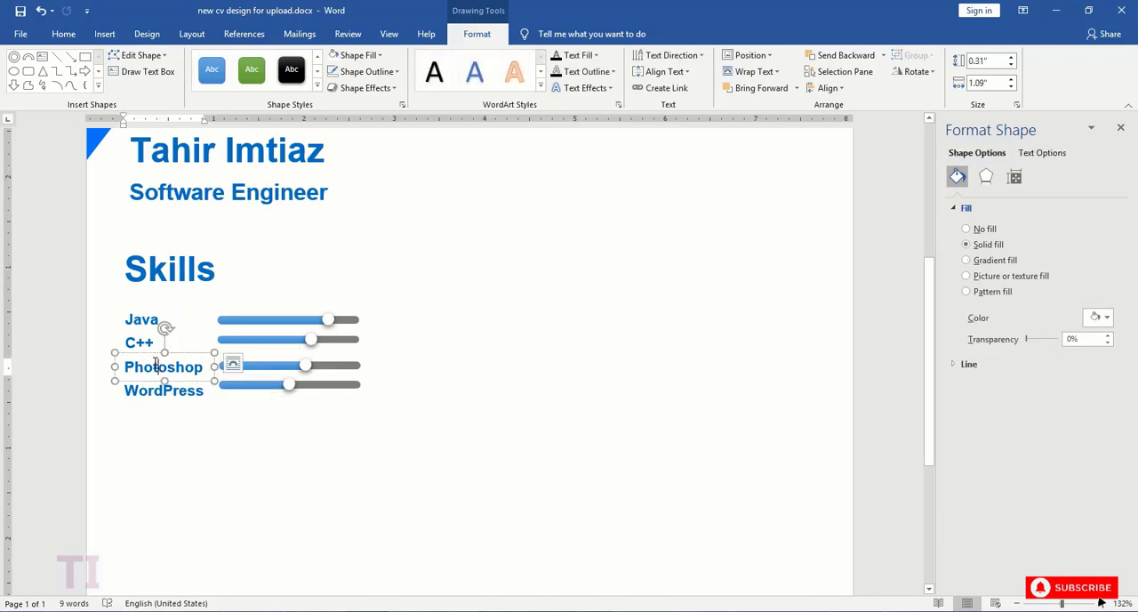
{"action": "left_click", "coordinate": [258, 367]}
{"action": "left_click", "coordinate": [254, 338], "text": "shift"}
{"action": "left_click", "coordinate": [254, 339], "text": "shift"}
{"action": "left_click", "coordinate": [253, 339], "text": "shift"}
{"action": "left_click", "coordinate": [252, 320], "text": "shift"}
{"action": "left_click", "coordinate": [244, 386], "text": "shift"}
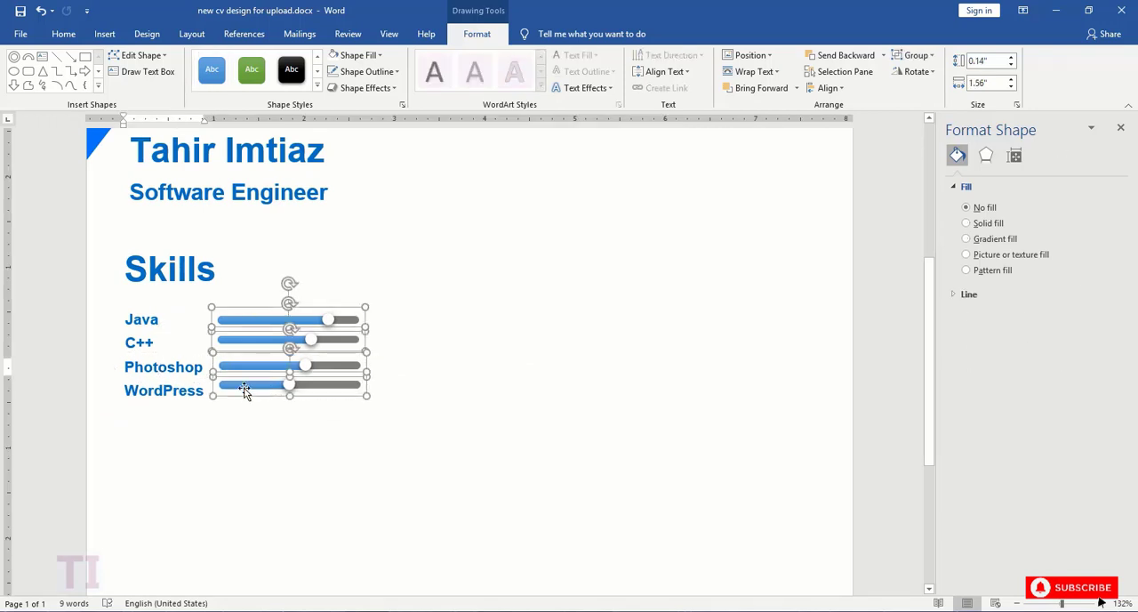
{"action": "left_click", "coordinate": [828, 87]}
{"action": "left_click", "coordinate": [866, 223]}
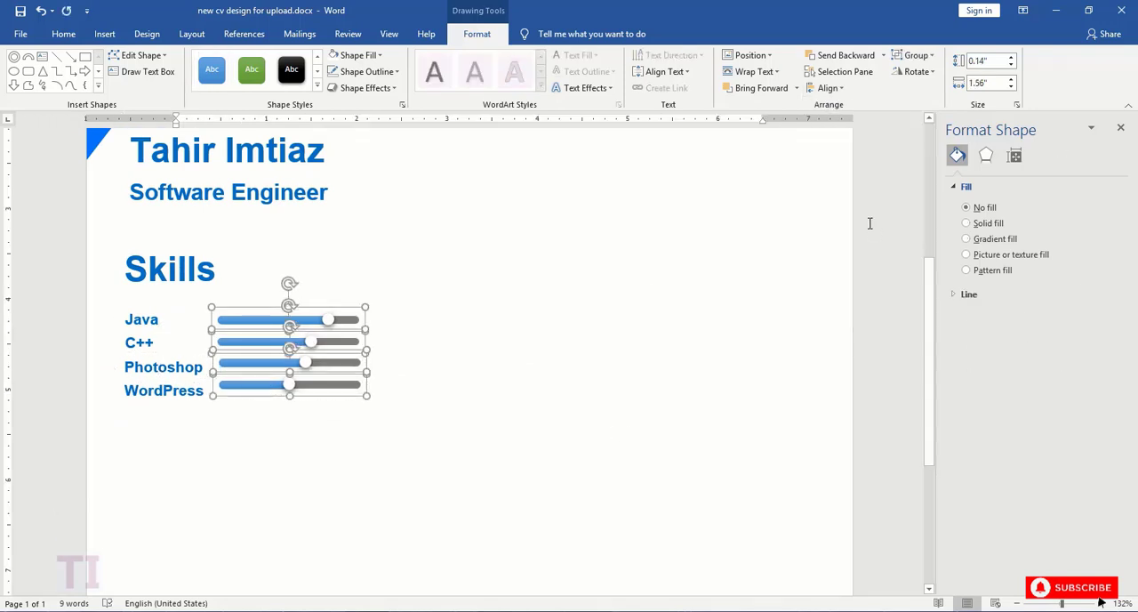
- Select the "Java" label together with its slider
{"action": "left_click", "coordinate": [148, 322]}
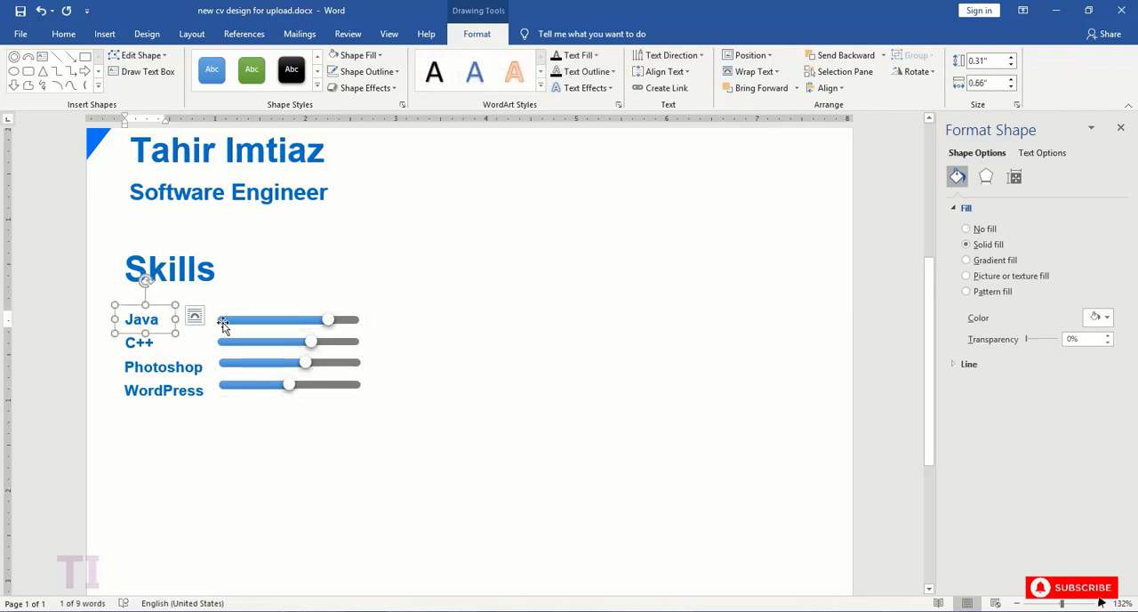
{"action": "left_click", "coordinate": [223, 326], "text": "shift"}
{"action": "left_click", "coordinate": [828, 87]}
{"action": "left_click", "coordinate": [836, 157]}
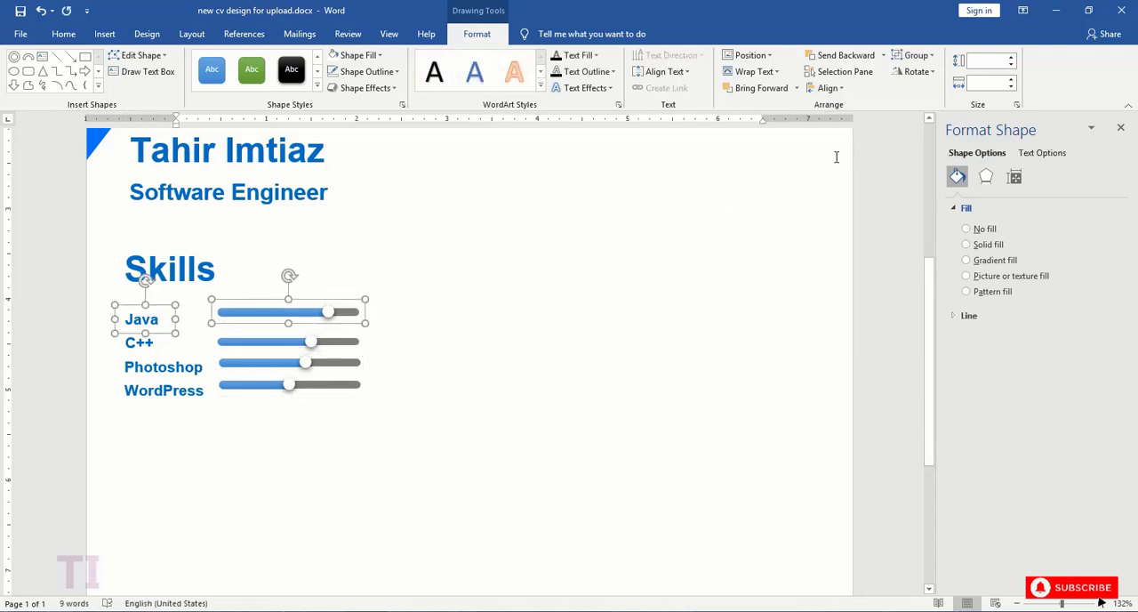
{"action": "left_click", "coordinate": [828, 87]}
{"action": "left_click", "coordinate": [855, 127]}
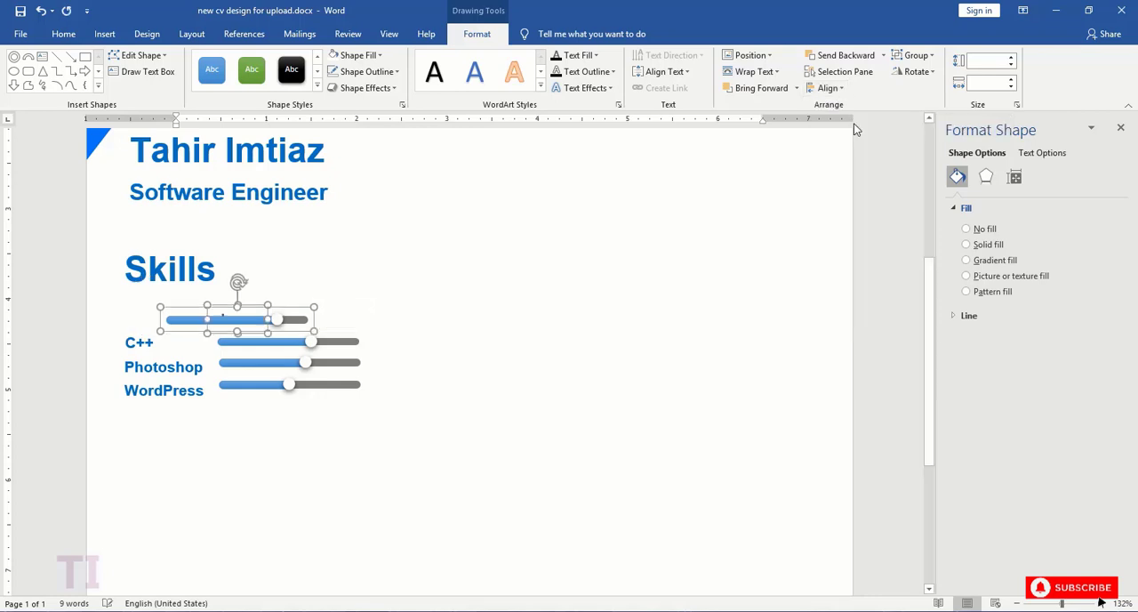
{"action": "key", "text": "ctrl+z"}
- Align the "Java" label with its slider by their vertical middles, and do the same for "C++" and its slider
{"action": "left_click", "coordinate": [828, 88]}
{"action": "left_click", "coordinate": [860, 175]}
{"action": "left_click", "coordinate": [164, 339]}
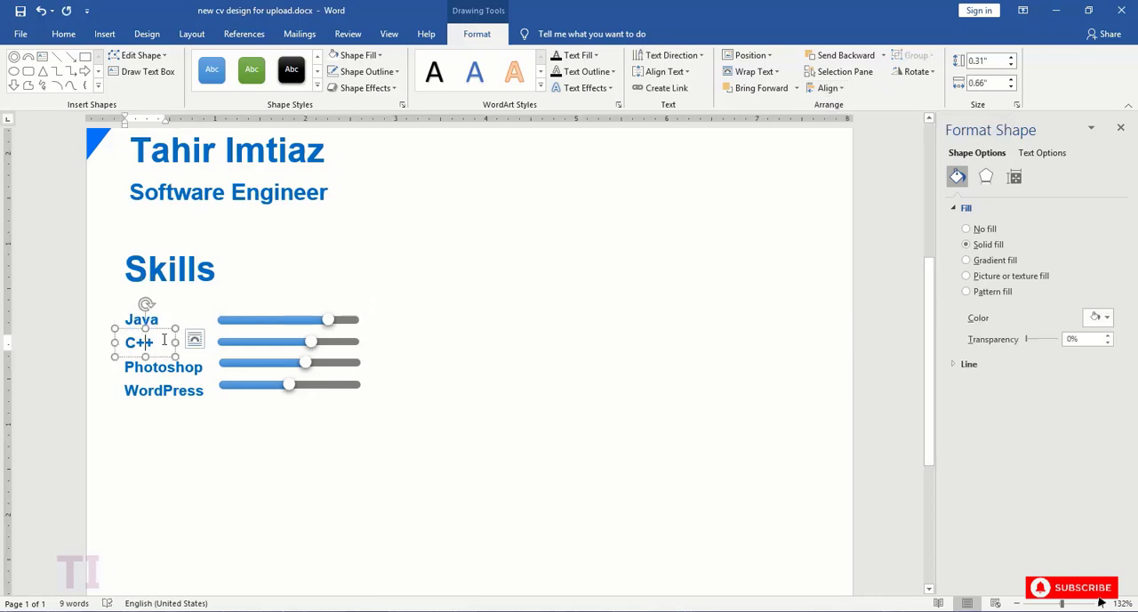
{"action": "left_click", "coordinate": [232, 345], "text": "shift"}
{"action": "left_click", "coordinate": [827, 87]}
{"action": "left_click", "coordinate": [860, 175]}
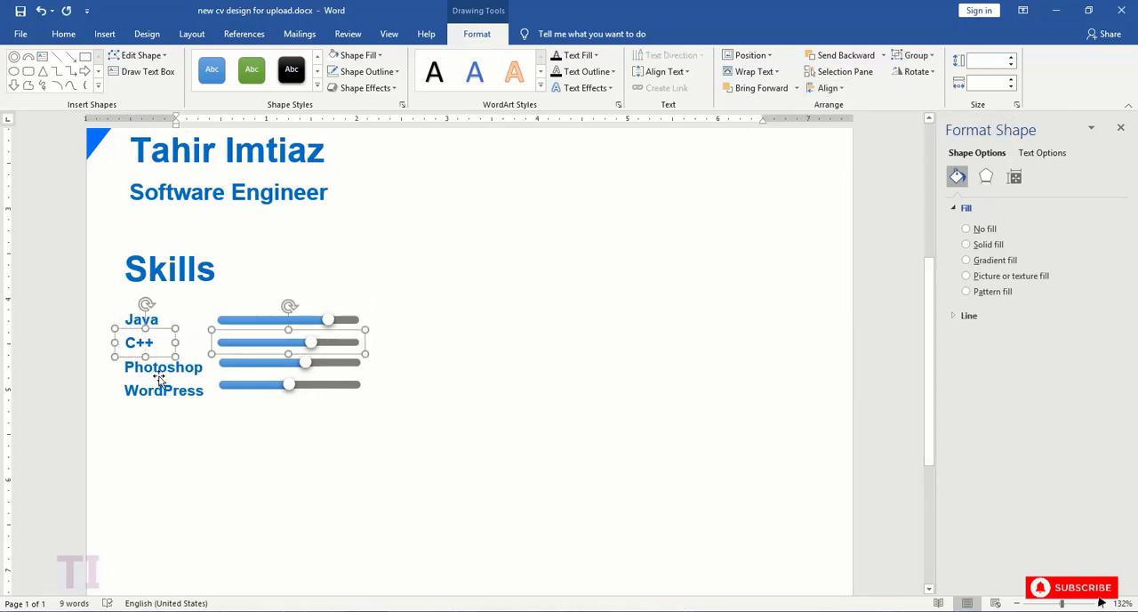
- Align the "Photoshop" and "WordPress" labels each with their own slider by their vertical middles
{"action": "left_click", "coordinate": [160, 372]}
{"action": "left_click", "coordinate": [261, 366], "text": "shift"}
{"action": "left_click", "coordinate": [828, 87]}
{"action": "left_click", "coordinate": [861, 175]}
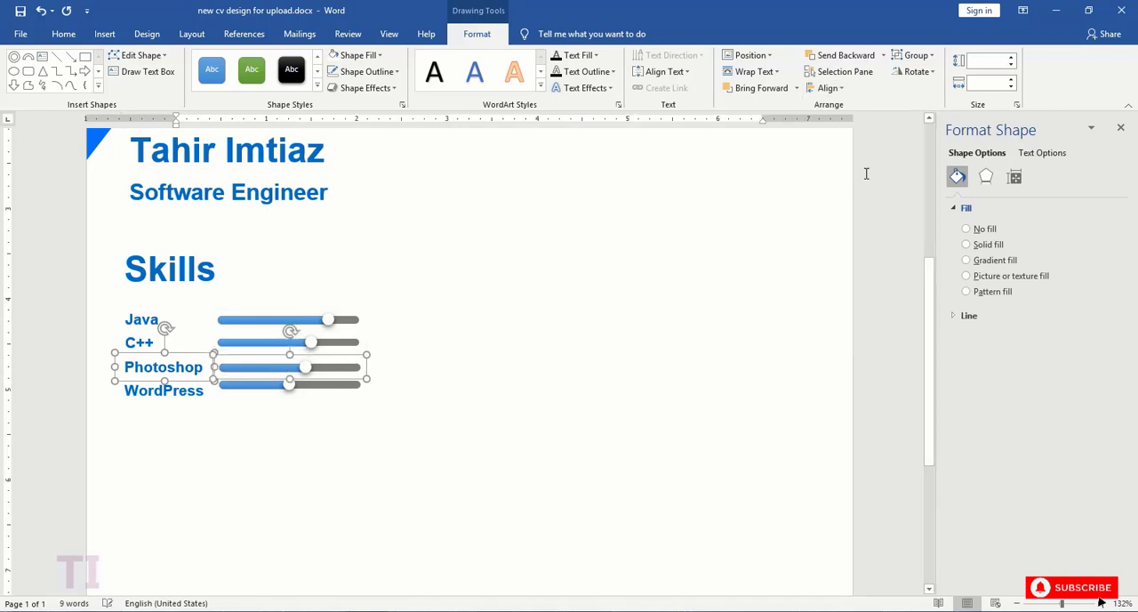
{"action": "left_click", "coordinate": [178, 390]}
{"action": "left_click", "coordinate": [258, 384], "text": "shift"}
{"action": "left_click", "coordinate": [827, 87]}
{"action": "left_click", "coordinate": [860, 175]}
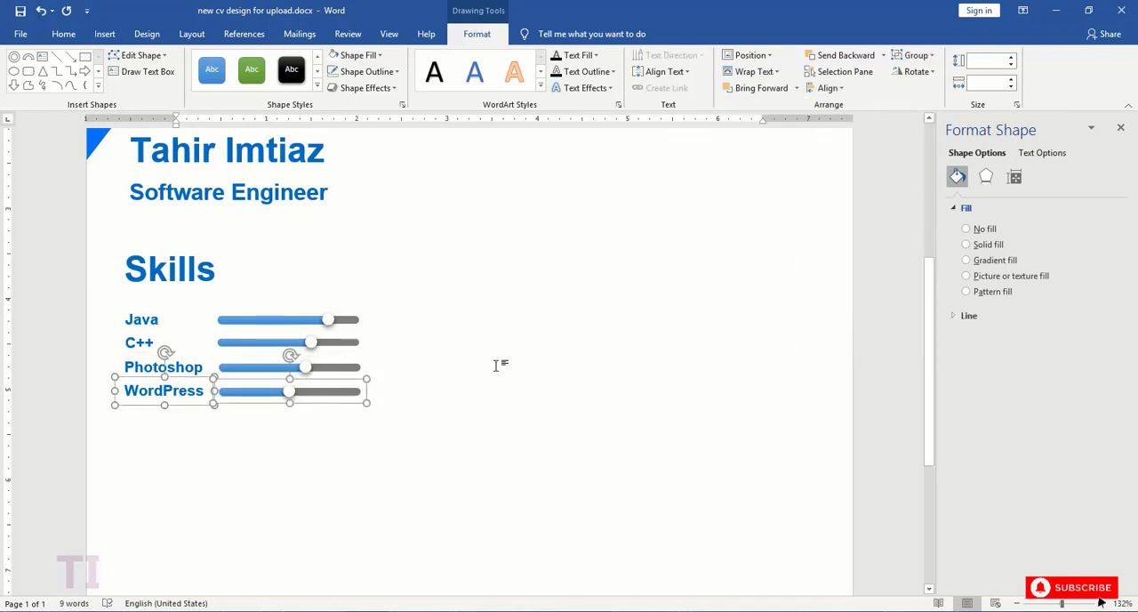
{"action": "left_click", "coordinate": [313, 320]}
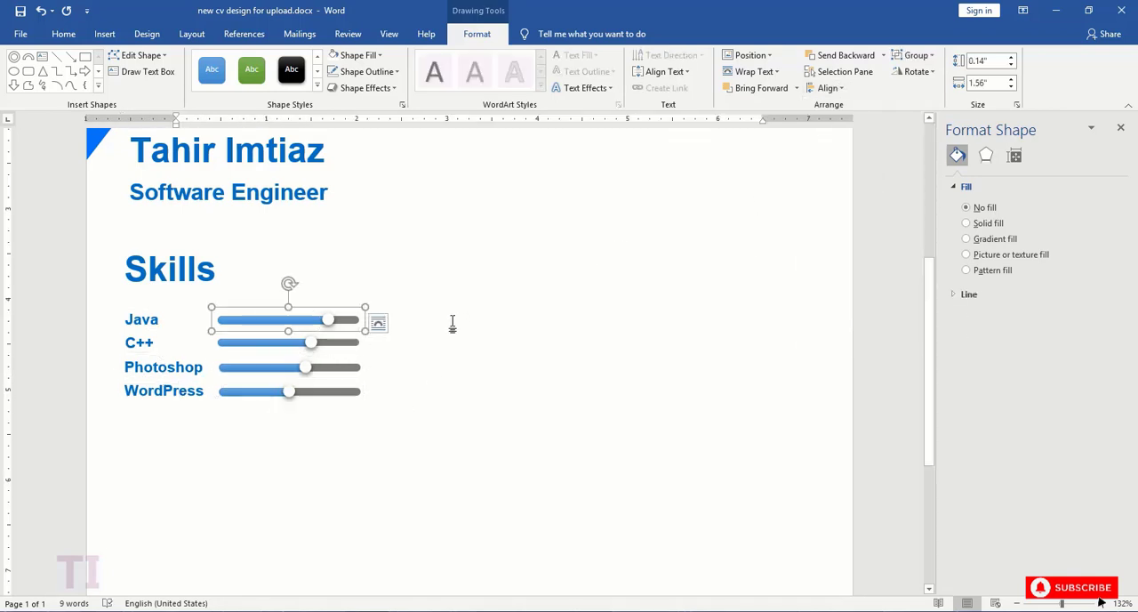
{"action": "scroll", "coordinate": [452, 323], "scroll_direction": "down", "scroll_amount": 3}
{"action": "scroll", "coordinate": [451, 323], "scroll_direction": "up", "scroll_amount": 3}
- Duplicate the "Skills" heading, place the copy below the "WordPress" row and change its text to "Language"
{"action": "left_click", "coordinate": [163, 254]}
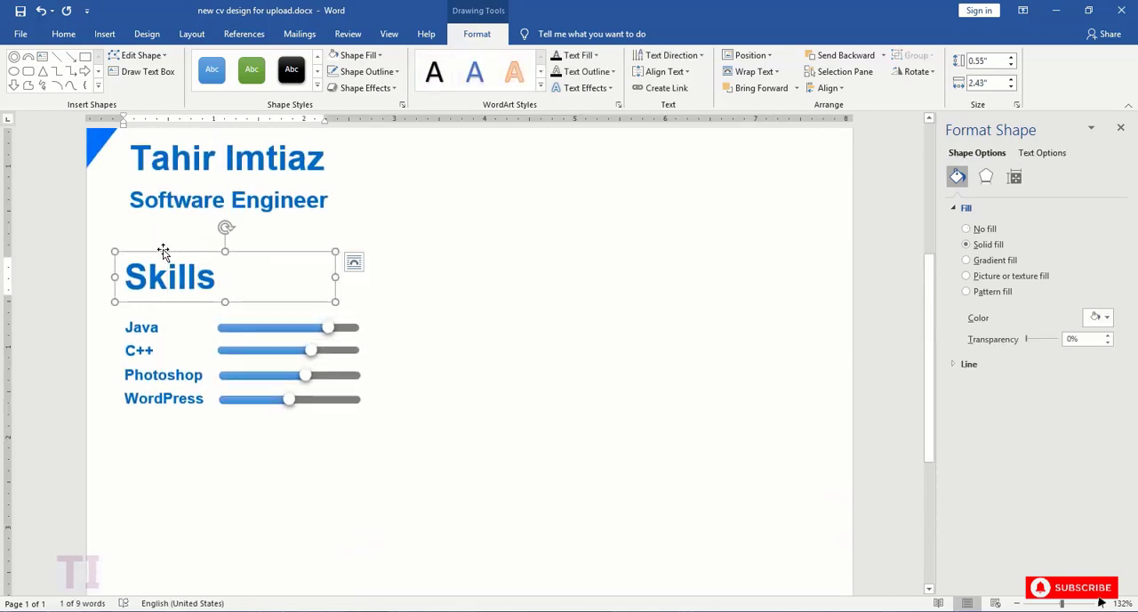
{"action": "key", "text": "ctrl+c"}
{"action": "key", "text": "ctrl+v"}
{"action": "left_click_drag", "start_coordinate": [191, 267], "coordinate": [752, 424]}
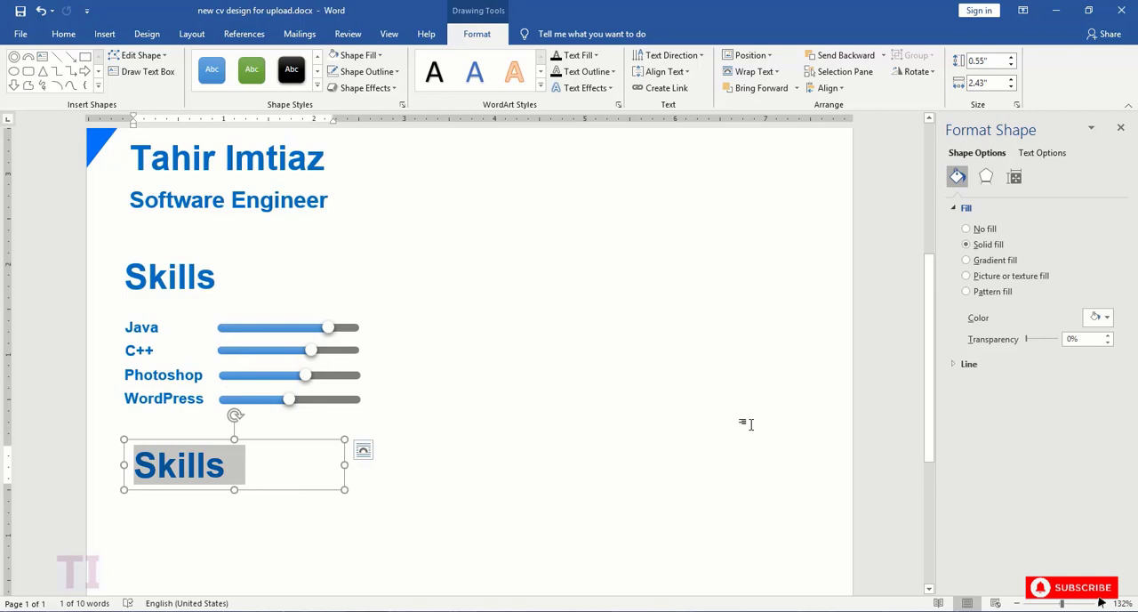
{"action": "type", "text": "Language"}
- Duplicate the "Java", "C++", "Photoshop" and "WordPress" labels together and place the copies below the "Language" heading
{"action": "scroll", "coordinate": [544, 383], "scroll_direction": "down", "scroll_amount": 2}
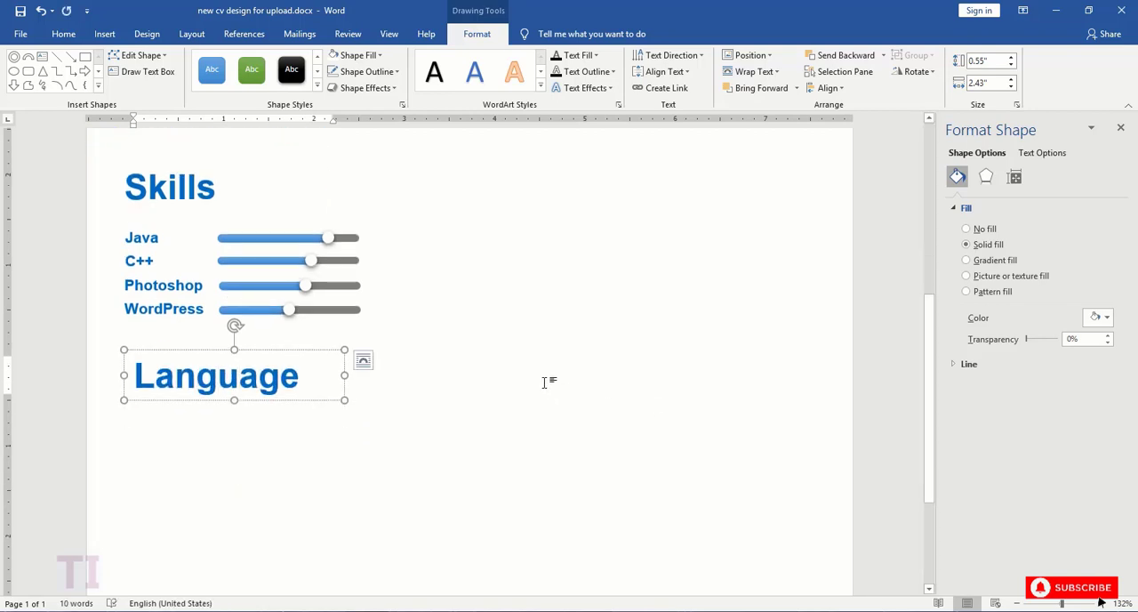
{"action": "scroll", "coordinate": [544, 382], "scroll_direction": "down", "scroll_amount": 1}
{"action": "left_click", "coordinate": [157, 181]}
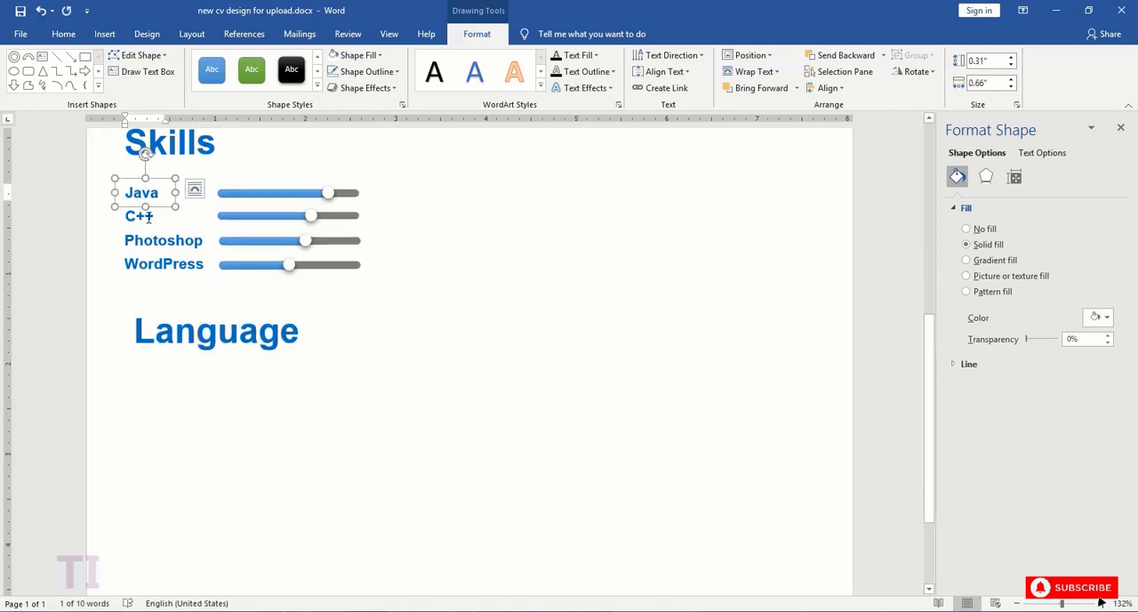
{"action": "left_click", "coordinate": [149, 217], "text": "shift"}
{"action": "left_click", "coordinate": [158, 241], "text": "shift"}
{"action": "left_click", "coordinate": [165, 261], "text": "shift"}
{"action": "key", "text": "ctrl+c"}
{"action": "key", "text": "ctrl+v"}
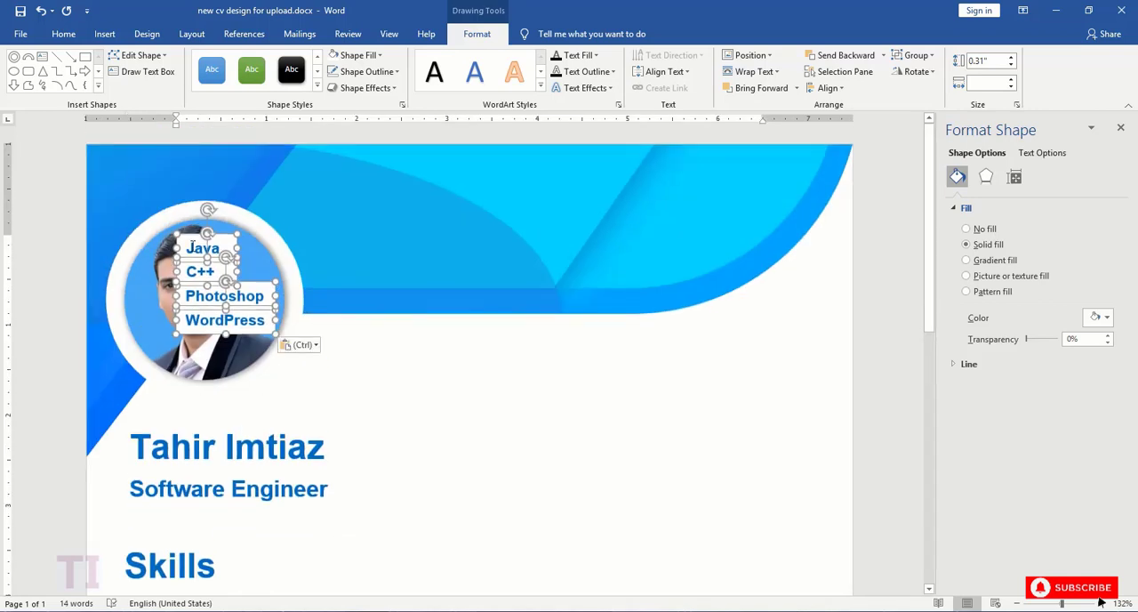
{"action": "left_click_drag", "start_coordinate": [191, 246], "coordinate": [128, 142]}
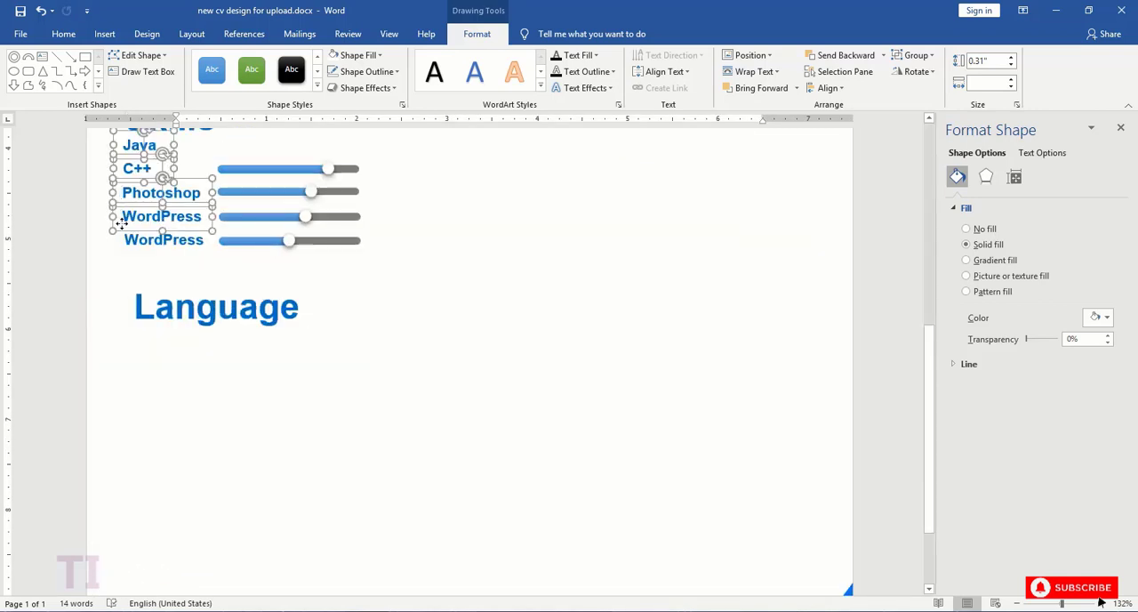
{"action": "left_click_drag", "start_coordinate": [122, 223], "coordinate": [139, 436]}
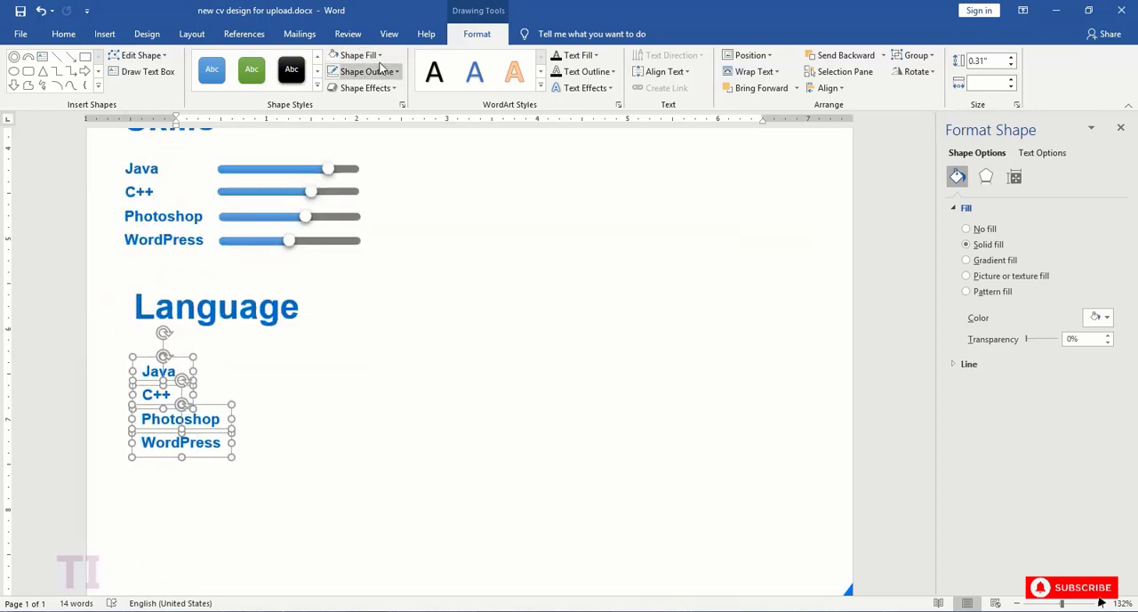
- Set No Fill on the four copied labels and on the four original labels in the Skills section
{"action": "left_click", "coordinate": [359, 55]}
{"action": "left_click", "coordinate": [377, 177]}
{"action": "left_click", "coordinate": [145, 169]}
{"action": "left_click", "coordinate": [138, 191], "text": "shift"}
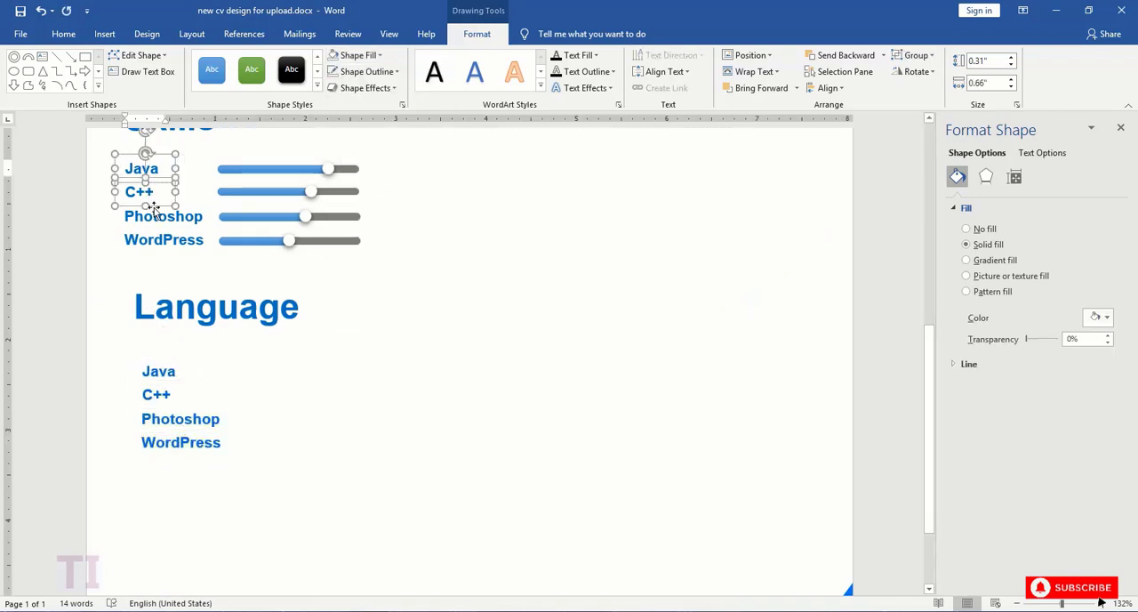
{"action": "left_click", "coordinate": [162, 216], "text": "shift"}
{"action": "left_click", "coordinate": [162, 240], "text": "shift"}
{"action": "left_click", "coordinate": [377, 56]}
{"action": "left_click", "coordinate": [361, 180]}
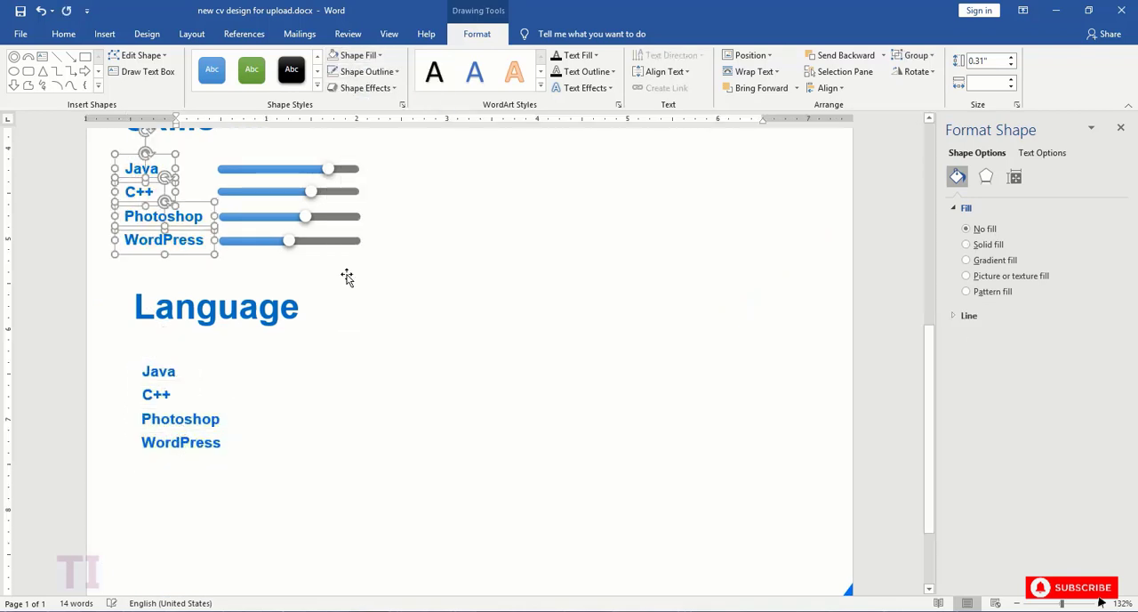
- Change the copied "Java" label's text to "English" and widen its text box to fit the word
{"action": "left_click", "coordinate": [166, 373]}
{"action": "double_click", "coordinate": [166, 373]}
{"action": "type", "text": "Engl"}
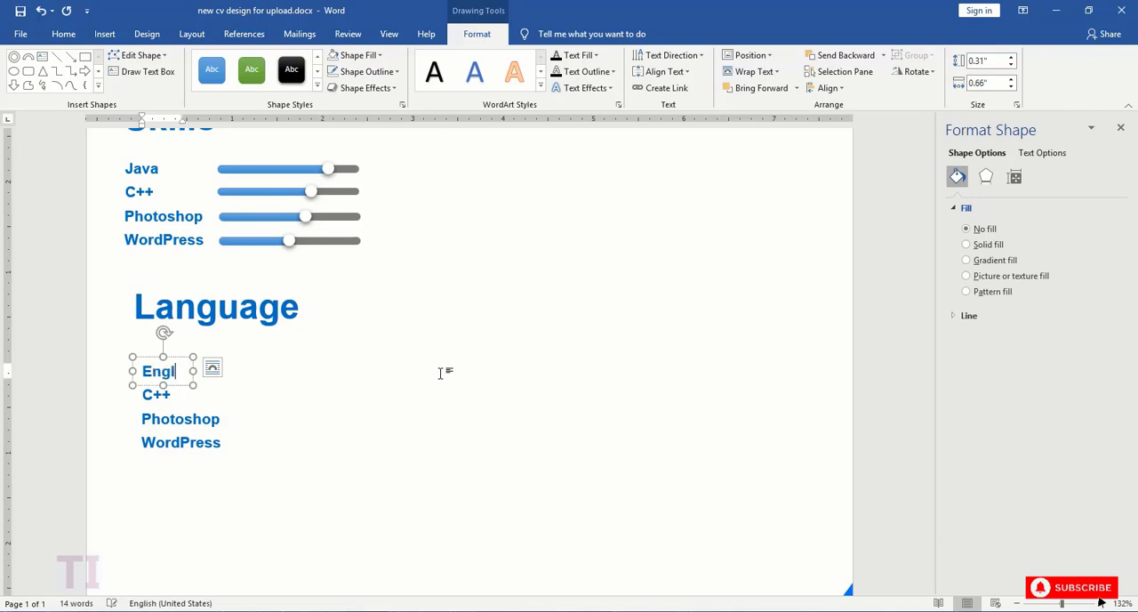
{"action": "type", "text": "ish"}
{"action": "left_click_drag", "start_coordinate": [193, 371], "coordinate": [210, 371]}
- Change the copied "C++" label's text to "French" and widen its text box to fit the word
{"action": "left_click", "coordinate": [178, 395]}
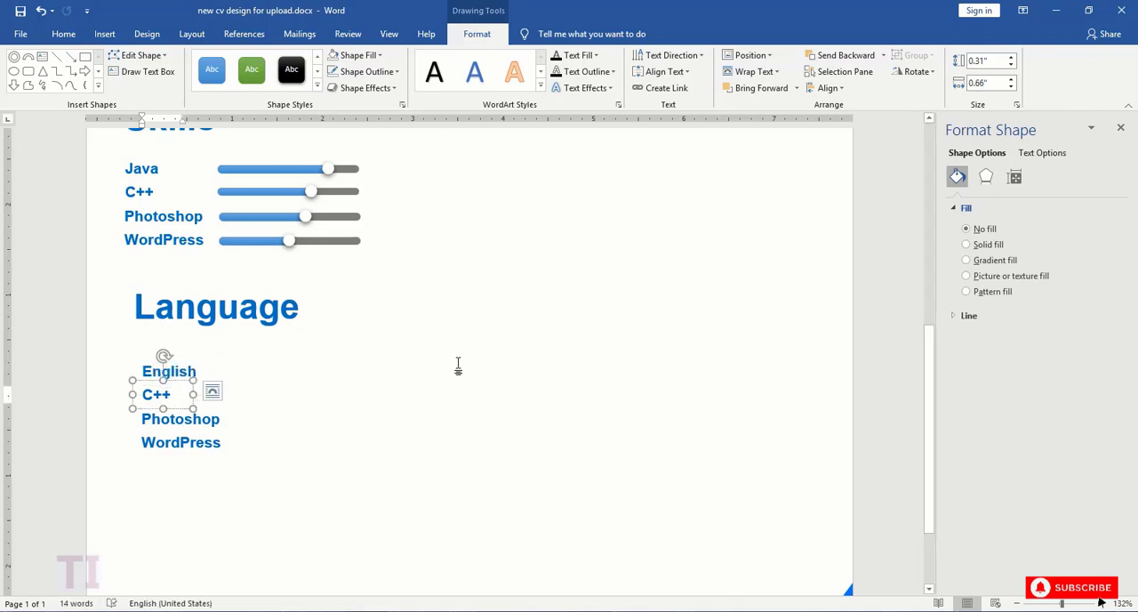
{"action": "key", "text": "BackSpace"}
{"action": "key", "text": "BackSpace"}
{"action": "type", "text": "Frenc"}
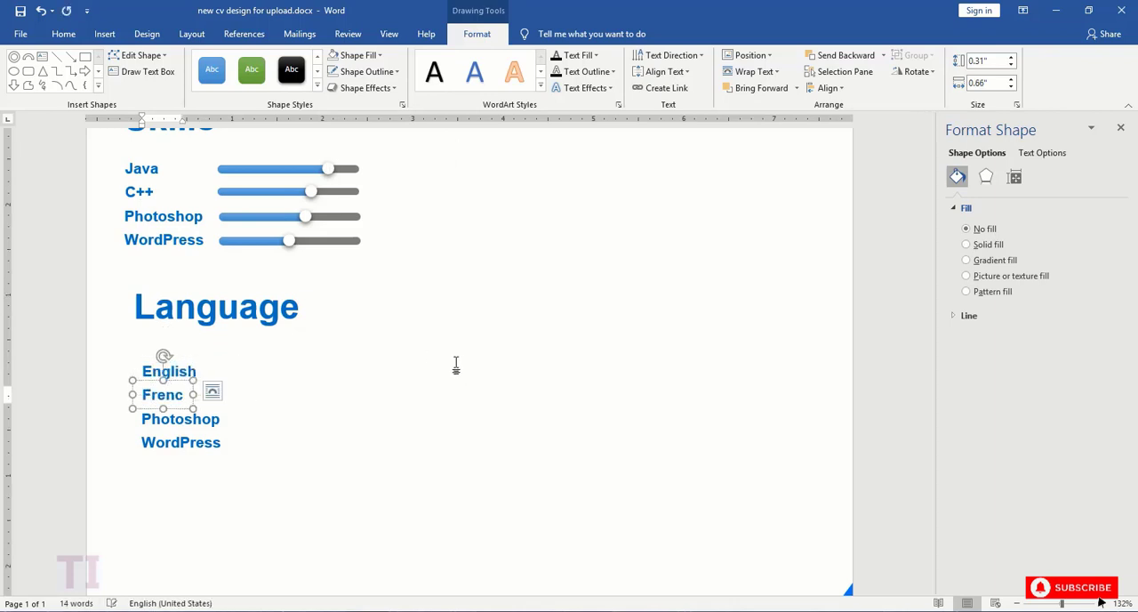
{"action": "type", "text": "h"}
{"action": "left_click_drag", "start_coordinate": [193, 395], "coordinate": [205, 394]}
- Change the copied "Photoshop" label's text to "Urdu" and the copied "WordPress" label's text to "Hindi"
{"action": "left_click", "coordinate": [220, 423]}
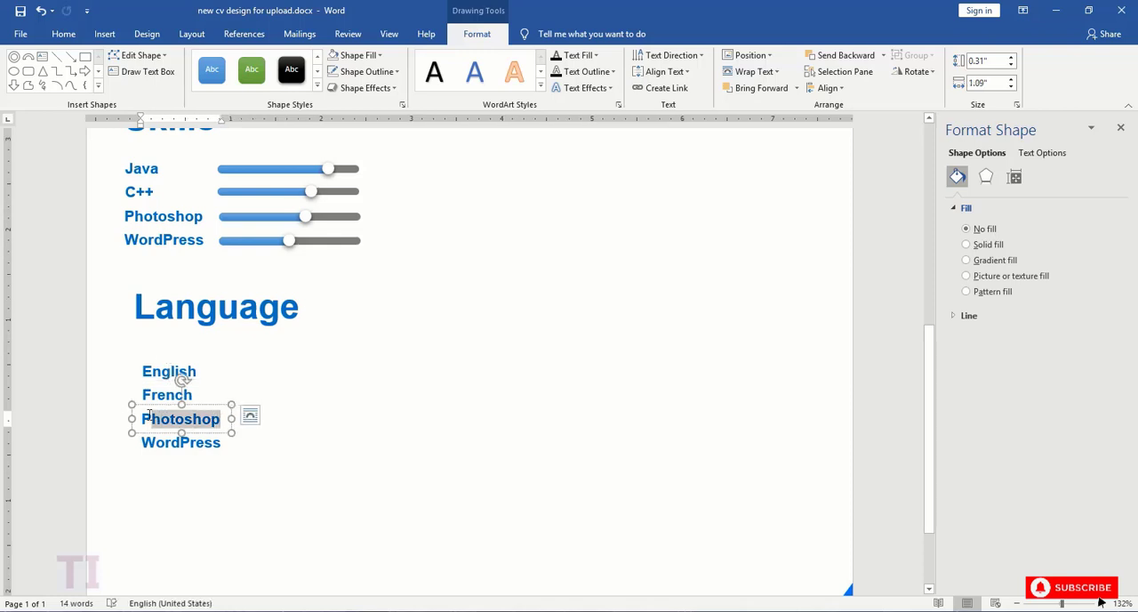
{"action": "type", "text": "Urdu"}
{"action": "left_click", "coordinate": [221, 444]}
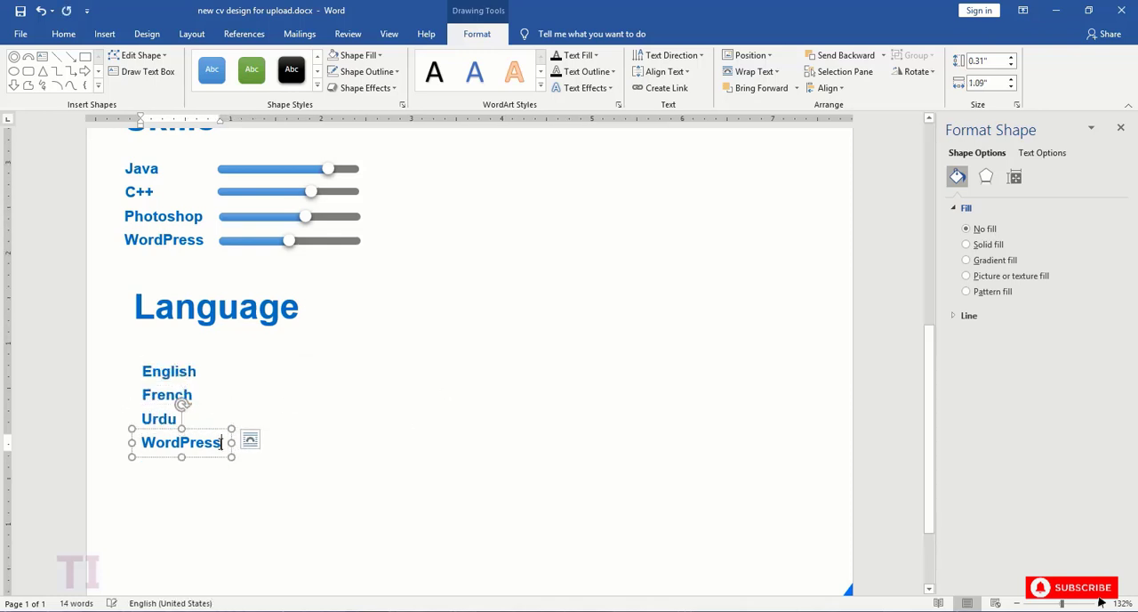
{"action": "double_click", "coordinate": [221, 443]}
{"action": "type", "text": "Hindi"}
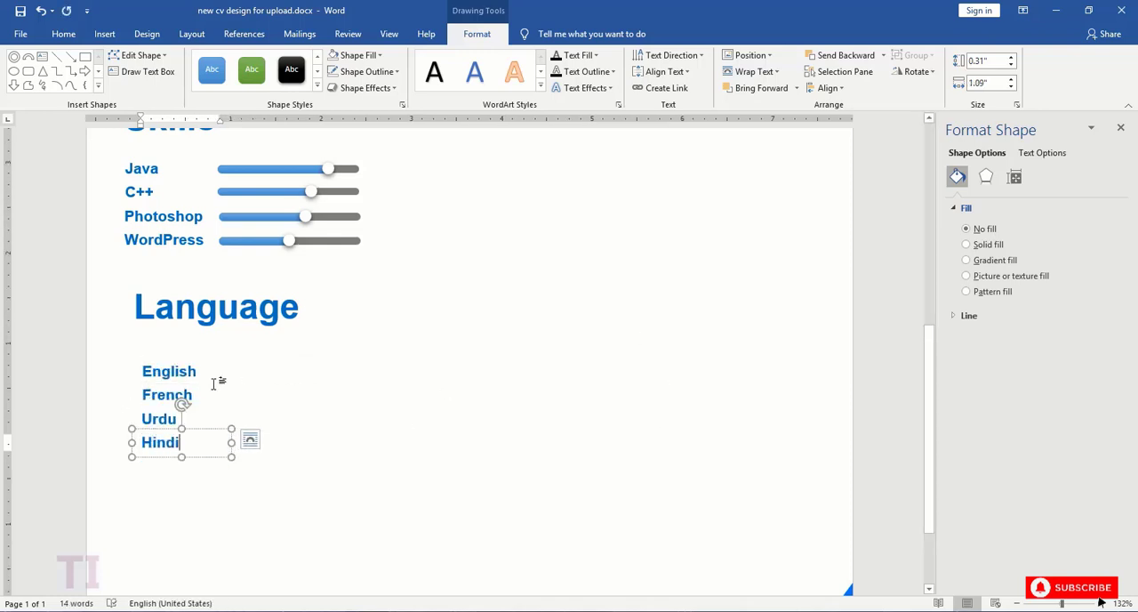
- Copy the white knob circle from the WordPress slider and place five copies in a row beside the "English" label
{"action": "left_click", "coordinate": [189, 368]}
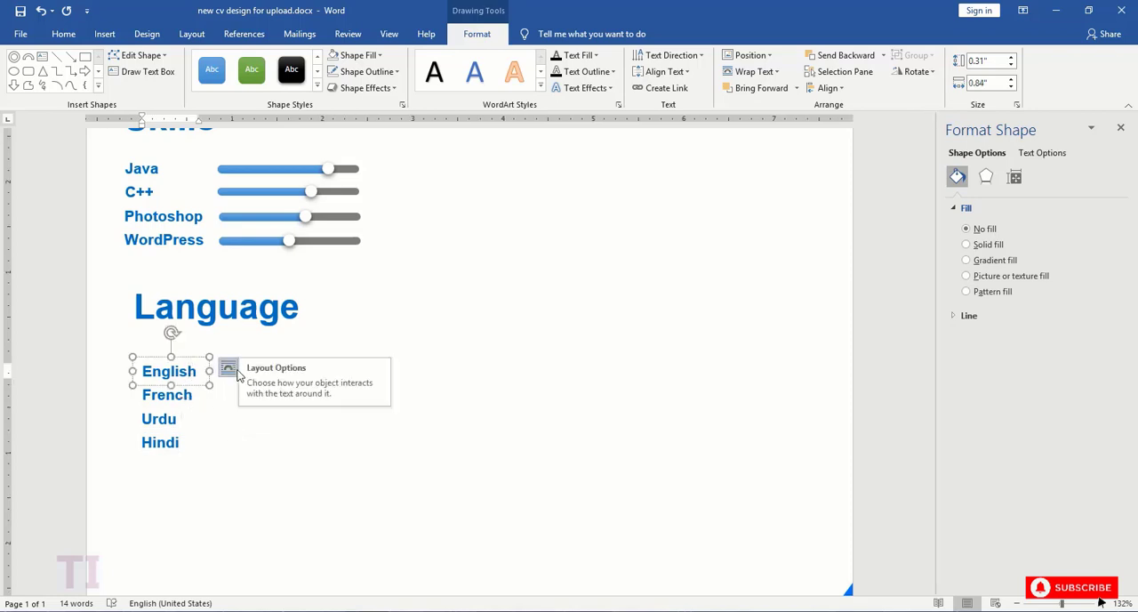
{"action": "left_click", "coordinate": [290, 242]}
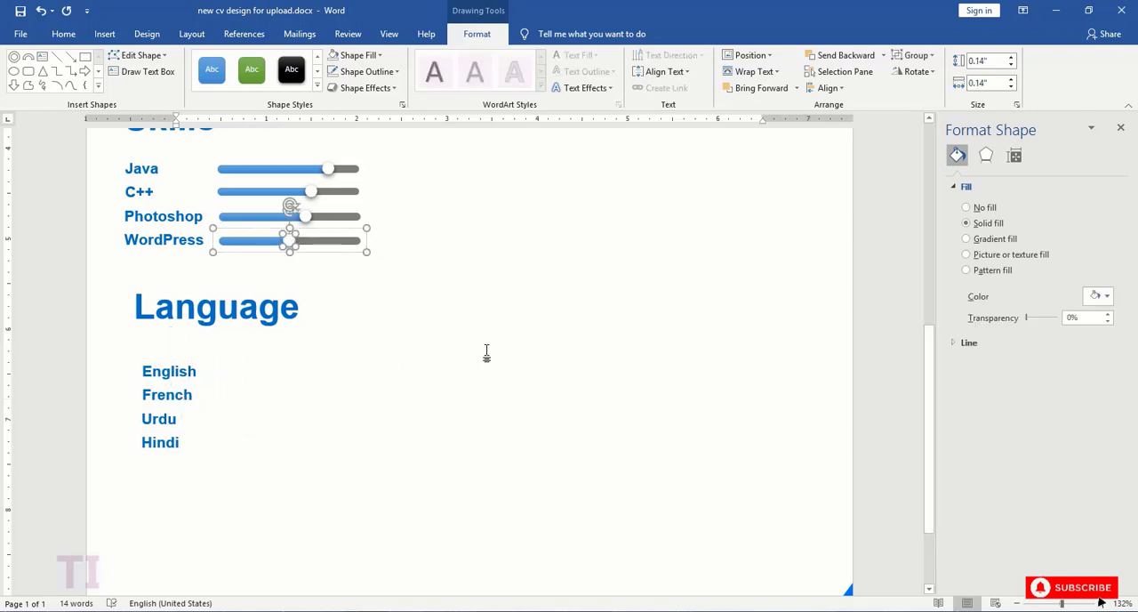
{"action": "key", "text": "ctrl+v"}
{"action": "left_click_drag", "start_coordinate": [227, 244], "coordinate": [345, 374]}
{"action": "key", "text": "ctrl+v"}
{"action": "key", "text": "ctrl+v"}
{"action": "key", "text": "ctrl+v"}
{"action": "key", "text": "ctrl+v"}
{"action": "left_click", "coordinate": [244, 371]}
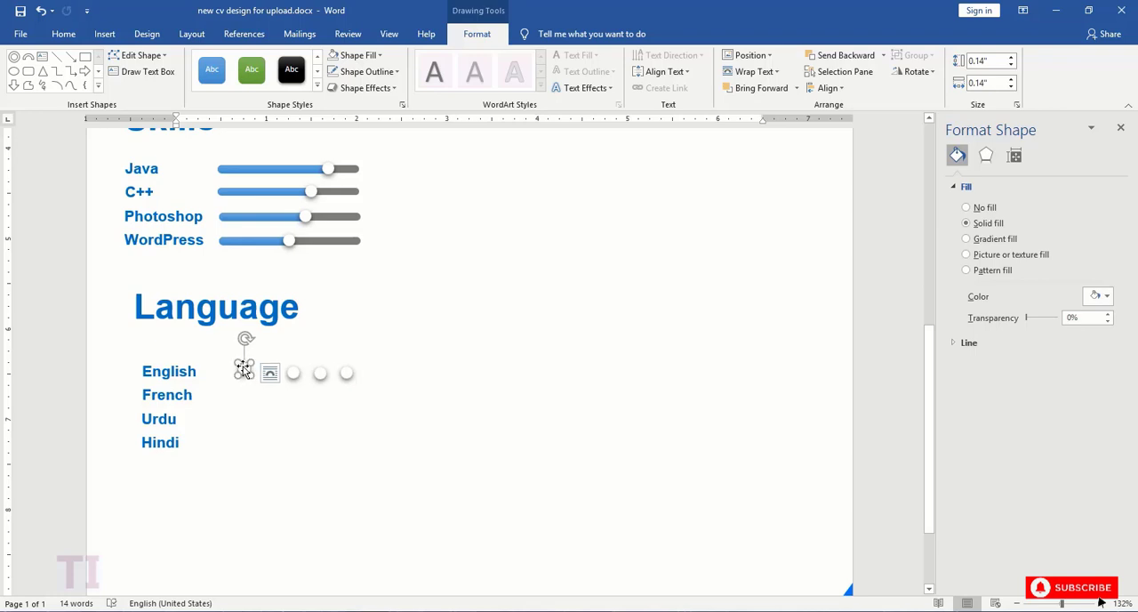
- Select the five circles beside the "English" label and align them by their top edges
{"action": "left_click", "coordinate": [294, 343]}
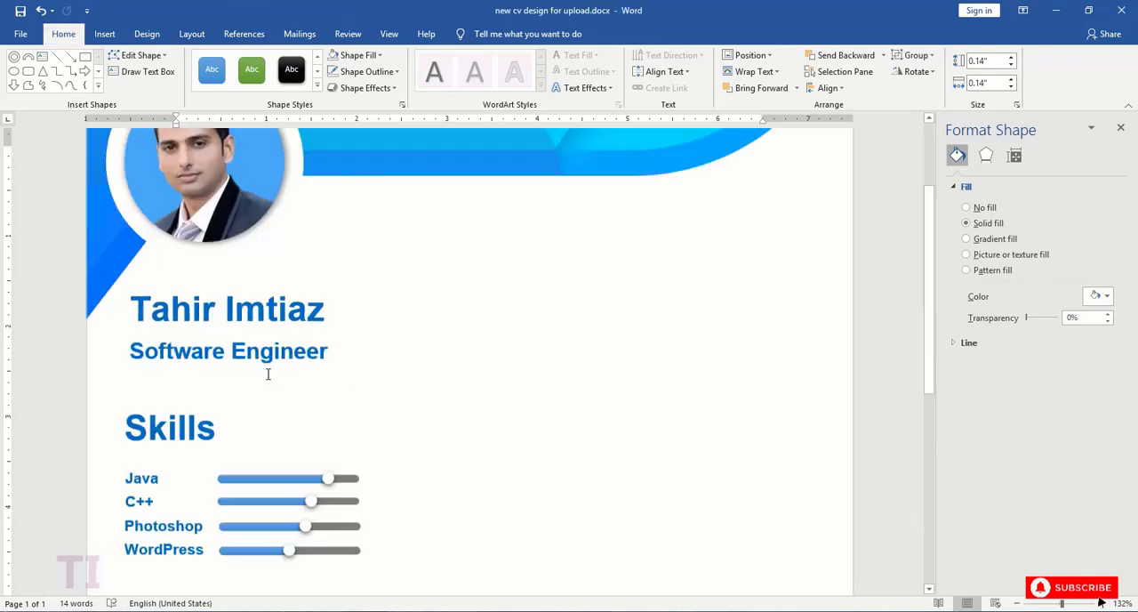
{"action": "scroll", "coordinate": [280, 373], "scroll_direction": "down", "scroll_amount": 6}
{"action": "left_click", "coordinate": [244, 414]}
{"action": "left_click", "coordinate": [293, 418], "text": "shift"}
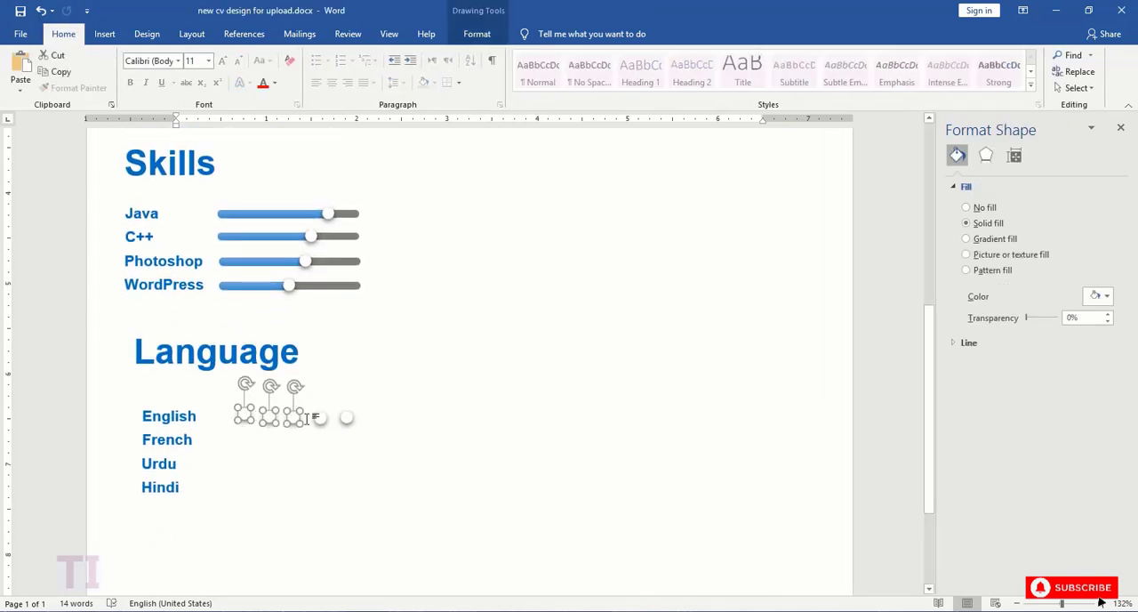
{"action": "left_click", "coordinate": [477, 34]}
{"action": "left_click", "coordinate": [827, 87]}
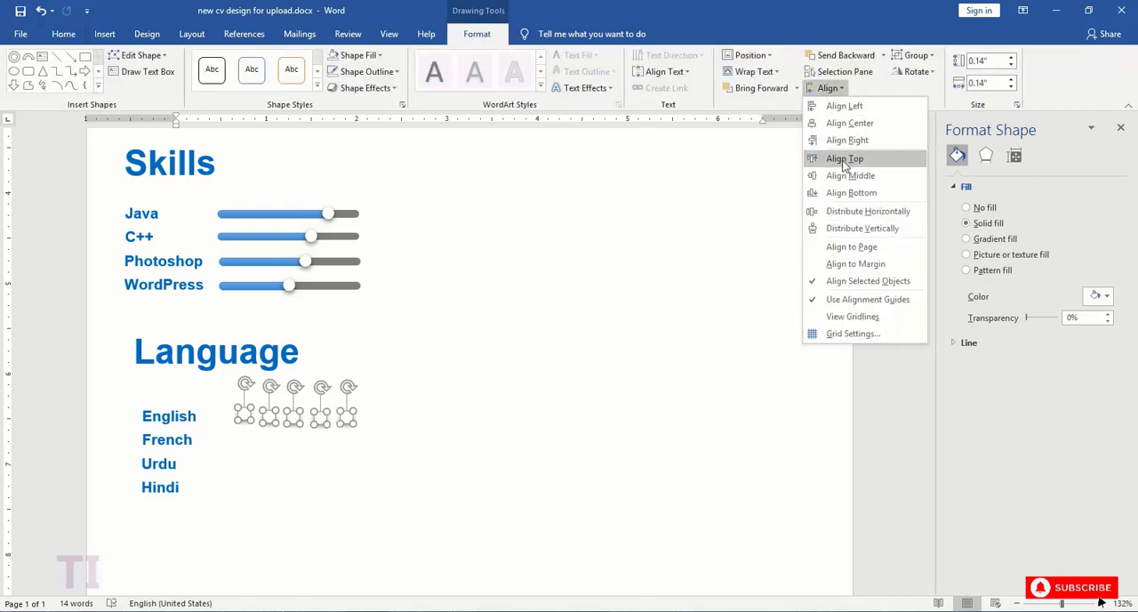
{"action": "left_click", "coordinate": [839, 158]}
- Align the five circles and the "English" label by their vertical middles, then take the label out of the selection
{"action": "left_click", "coordinate": [177, 415], "text": "shift"}
{"action": "left_click", "coordinate": [827, 87]}
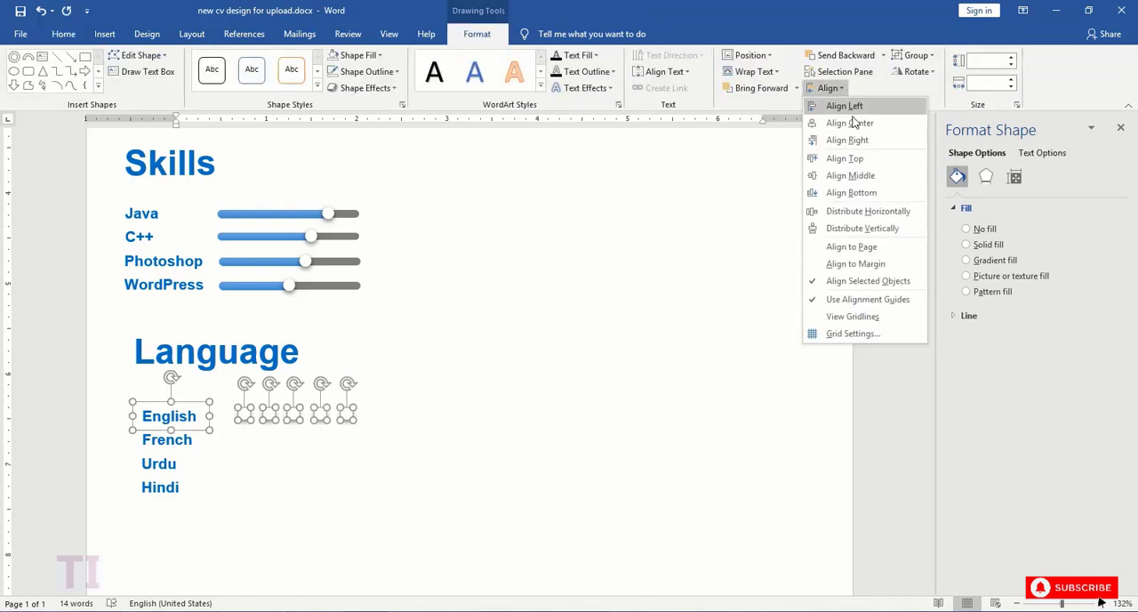
{"action": "left_click", "coordinate": [842, 164]}
{"action": "left_click", "coordinate": [176, 404], "text": "shift"}
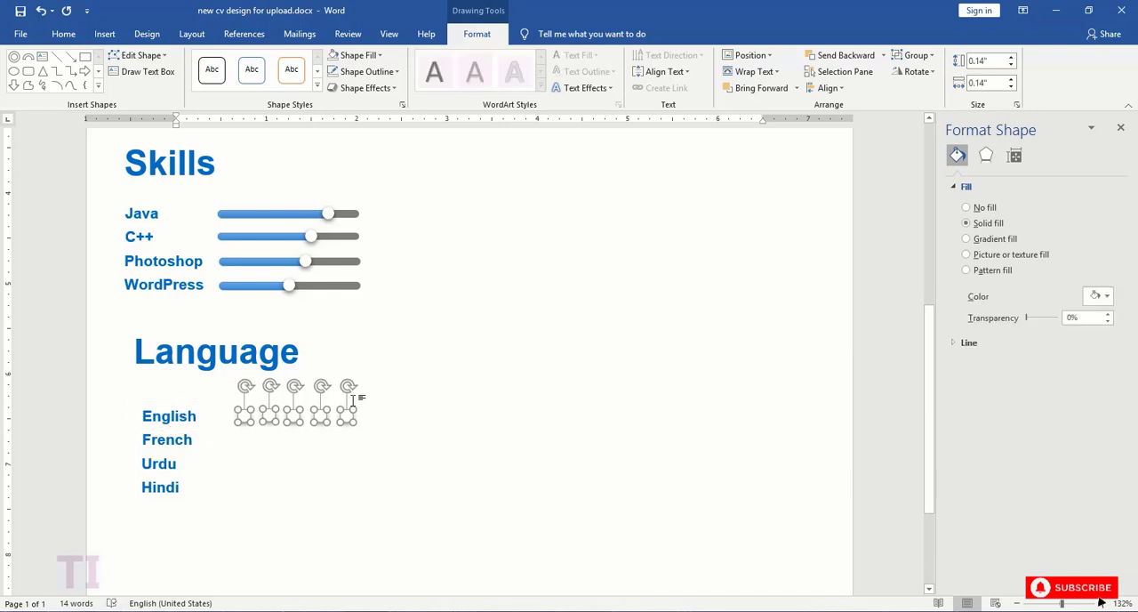
- Move the first circle of the "English" row slightly closer to the label
{"action": "left_click", "coordinate": [259, 438]}
{"action": "scroll", "coordinate": [302, 333], "scroll_direction": "down", "scroll_amount": 6}
{"action": "left_click", "coordinate": [246, 462]}
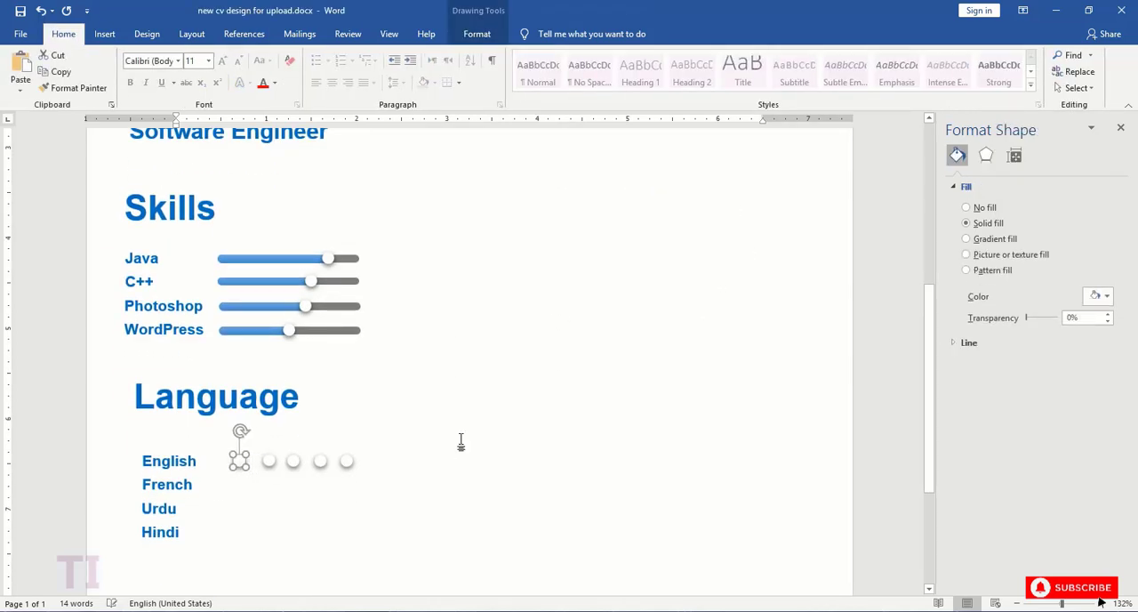
- Draw two vertical guide lines about 2.86" tall from both ends of the "Java" slider down past the "English" circle row
{"action": "left_click", "coordinate": [104, 34]}
{"action": "left_click", "coordinate": [196, 80]}
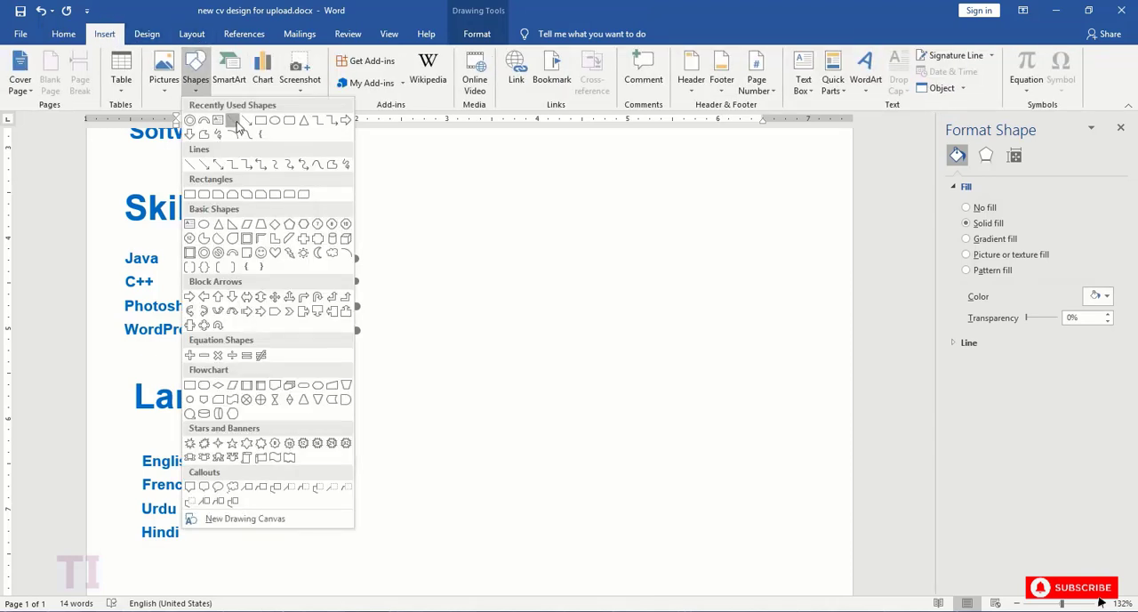
{"action": "left_click", "coordinate": [189, 193]}
{"action": "left_click_drag", "start_coordinate": [217, 257], "coordinate": [216, 338]}
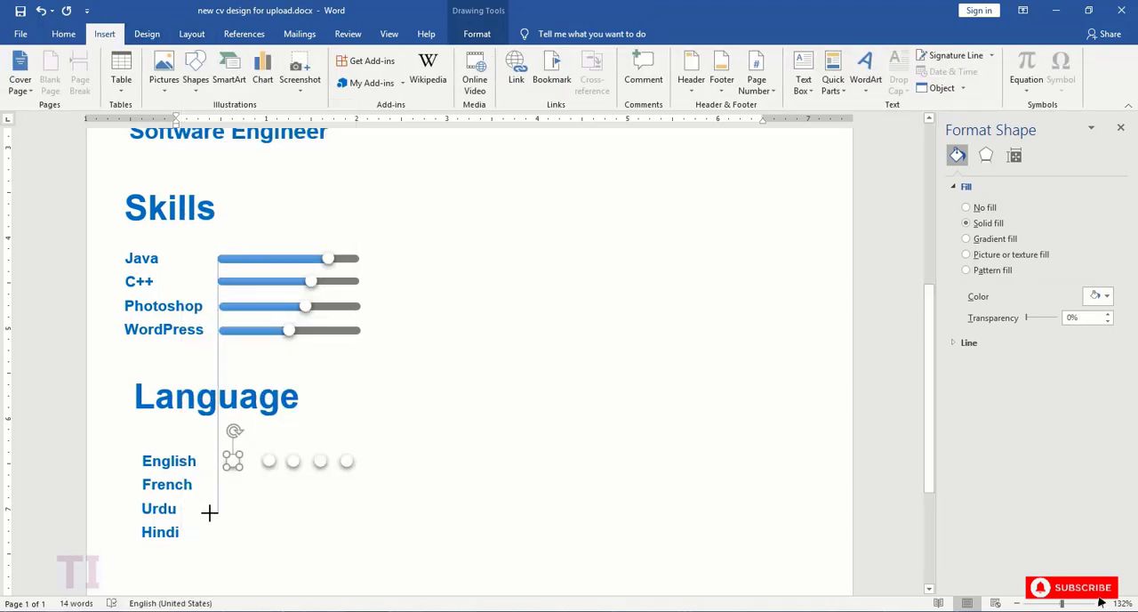
{"action": "left_click_drag", "start_coordinate": [209, 512], "coordinate": [210, 513]}
{"action": "left_click", "coordinate": [57, 55]}
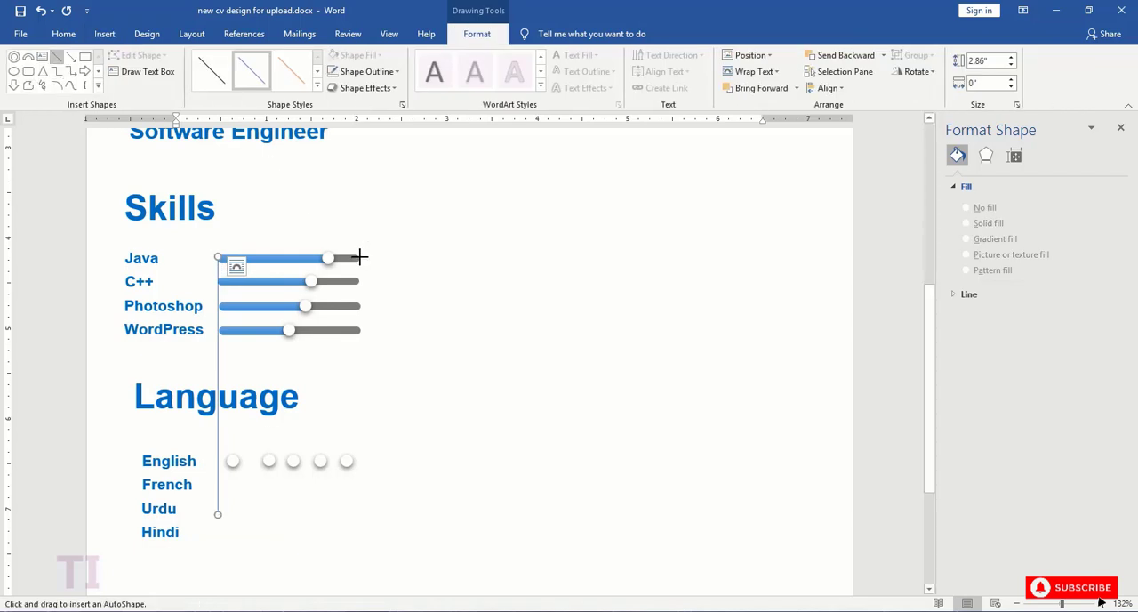
{"action": "left_click_drag", "start_coordinate": [358, 257], "coordinate": [358, 513]}
- Move the first and last circles of the "English" row outward so each is centred on its vertical guide line
{"action": "left_click", "coordinate": [232, 461]}
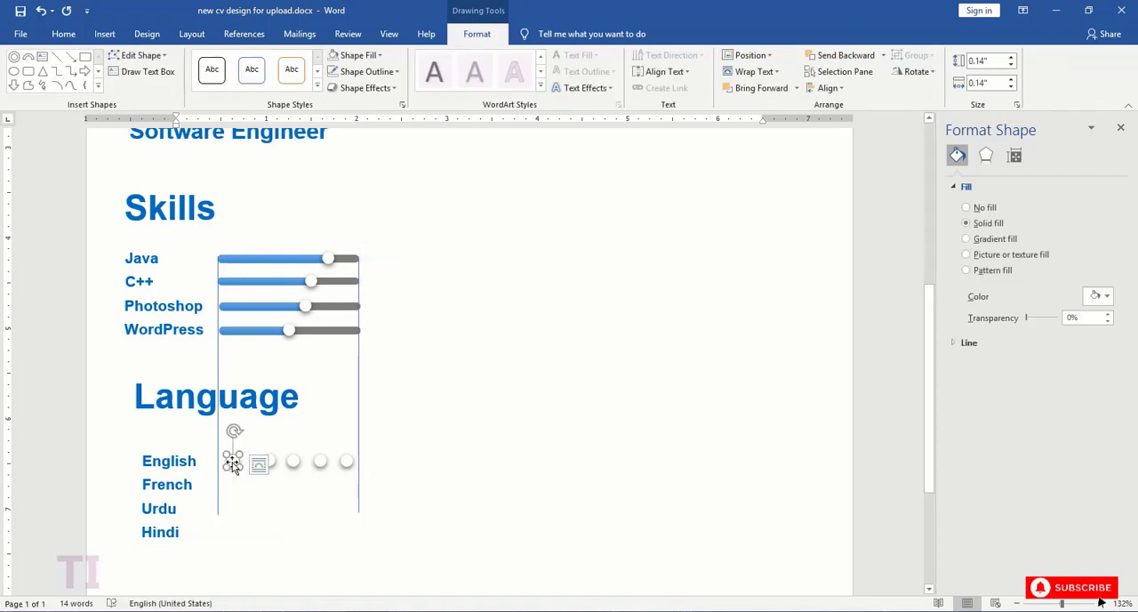
{"action": "key", "text": "Left"}
{"action": "key", "text": "Left"}
{"action": "key", "text": "Left"}
{"action": "key", "text": "Left"}
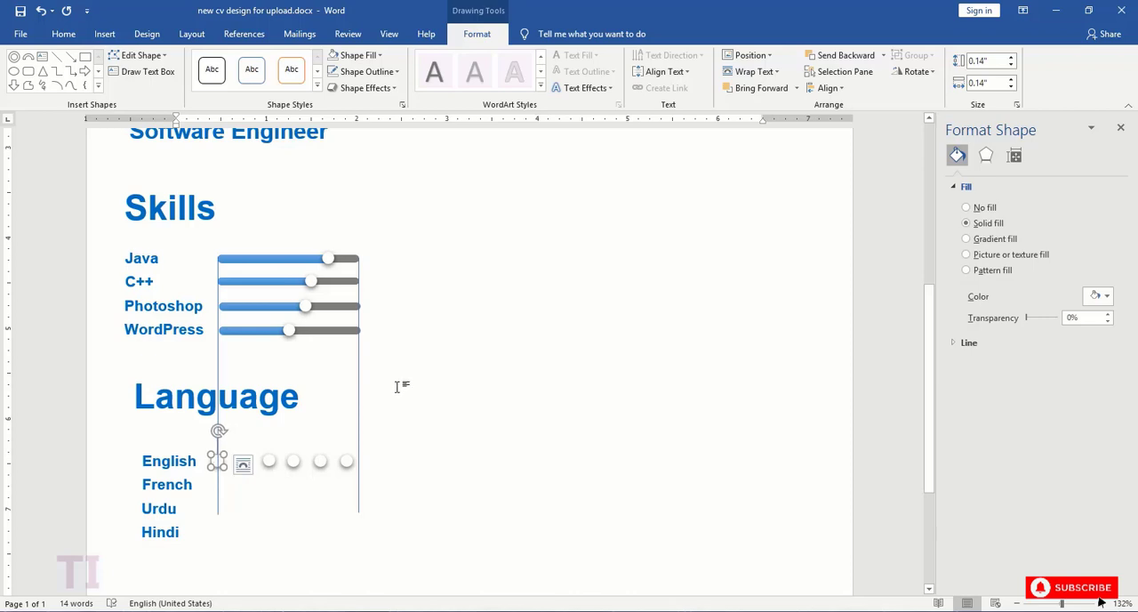
{"action": "left_click", "coordinate": [348, 463]}
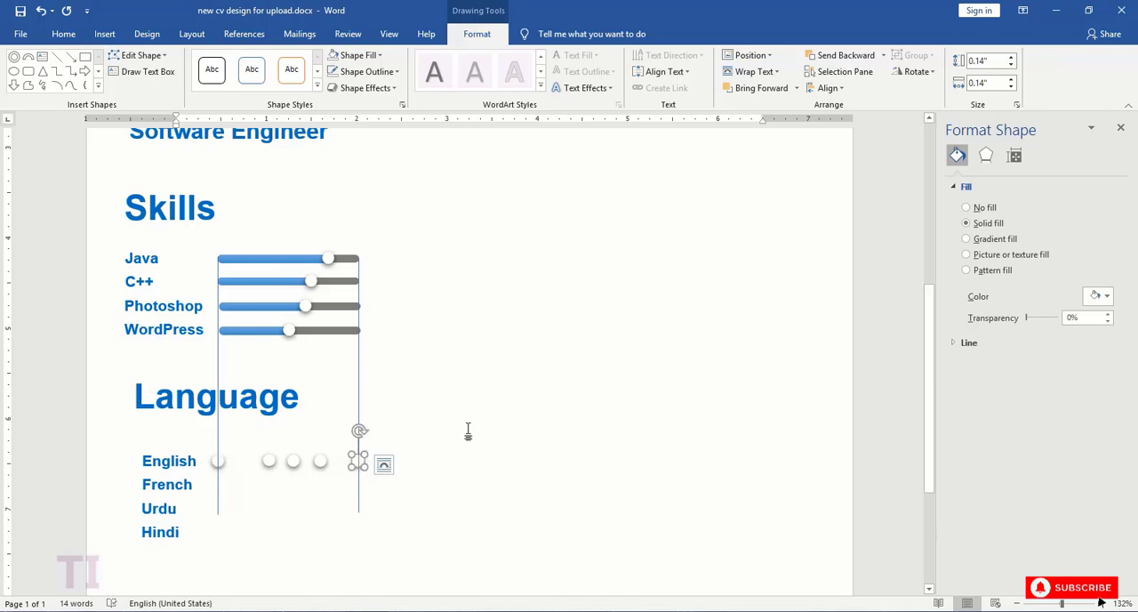
{"action": "left_click", "coordinate": [359, 387]}
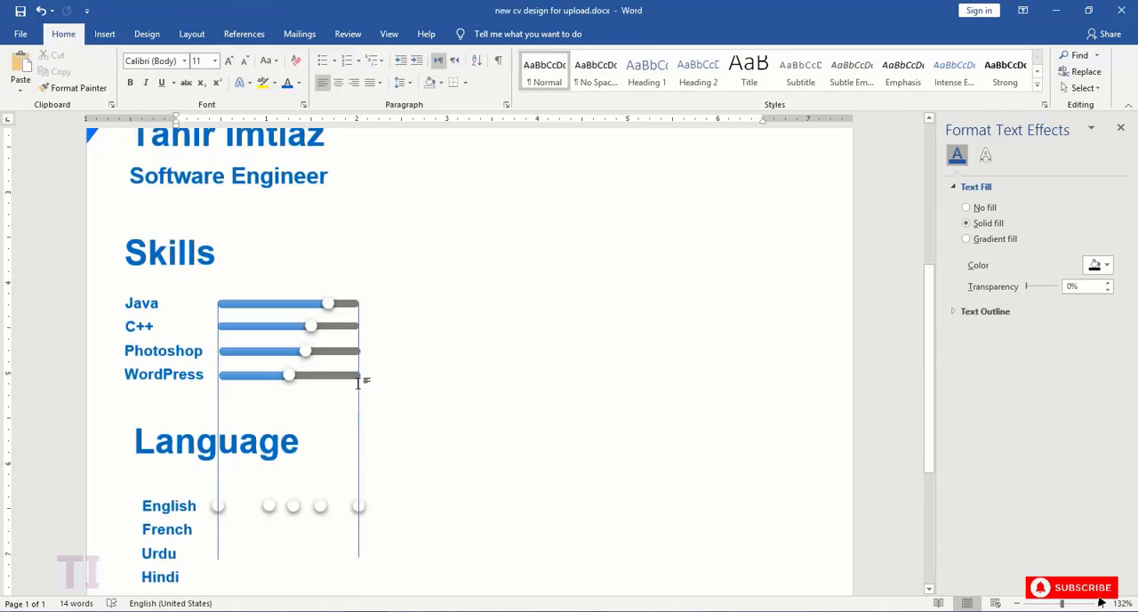
- Delete both vertical guide lines
{"action": "left_click", "coordinate": [360, 442]}
{"action": "key", "text": "Delete"}
{"action": "left_click", "coordinate": [219, 475]}
{"action": "key", "text": "Delete"}
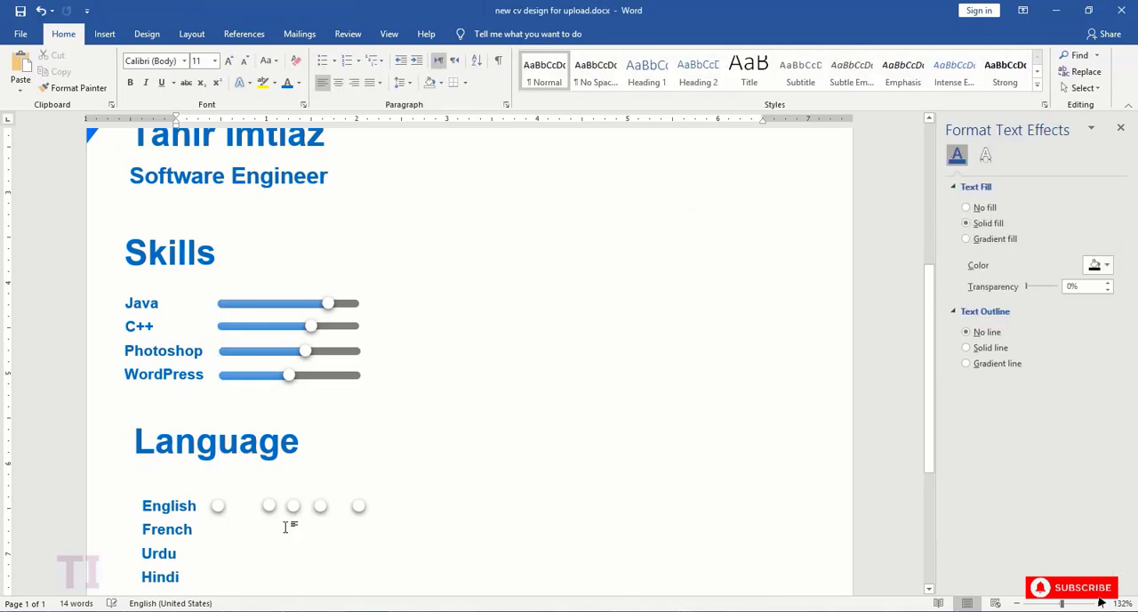
- Select the five circles of the "English" row and distribute them horizontally
{"action": "left_click", "coordinate": [219, 506]}
{"action": "left_click", "coordinate": [269, 506], "text": "shift"}
{"action": "left_click", "coordinate": [293, 505], "text": "shift"}
{"action": "left_click", "coordinate": [320, 506], "text": "shift"}
{"action": "left_click", "coordinate": [359, 506], "text": "shift"}
{"action": "left_click", "coordinate": [476, 36]}
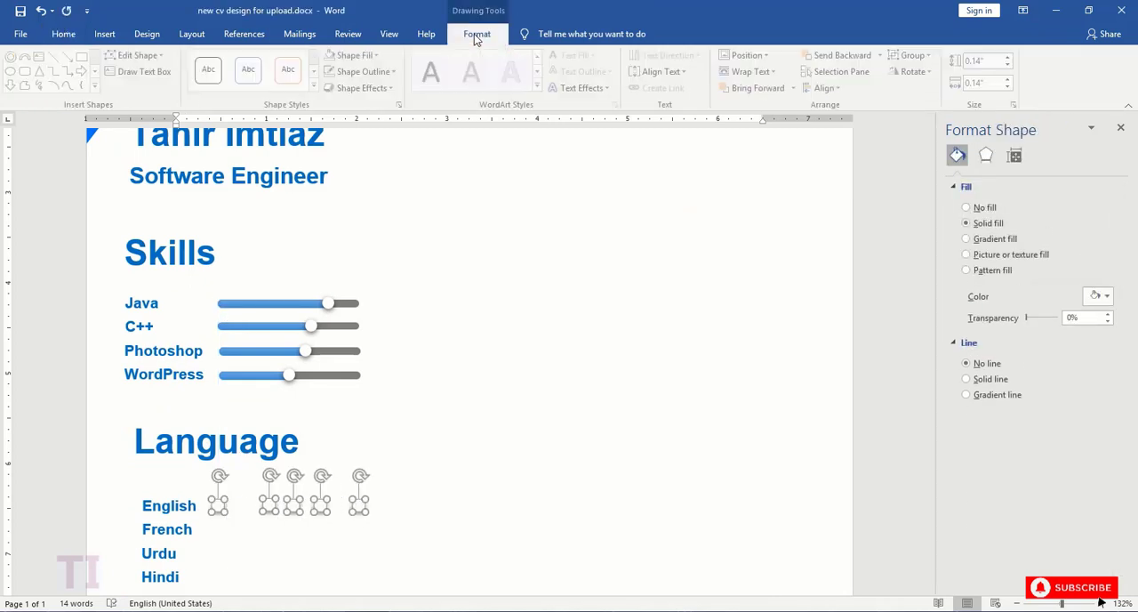
{"action": "left_click", "coordinate": [824, 87]}
{"action": "left_click", "coordinate": [851, 214]}
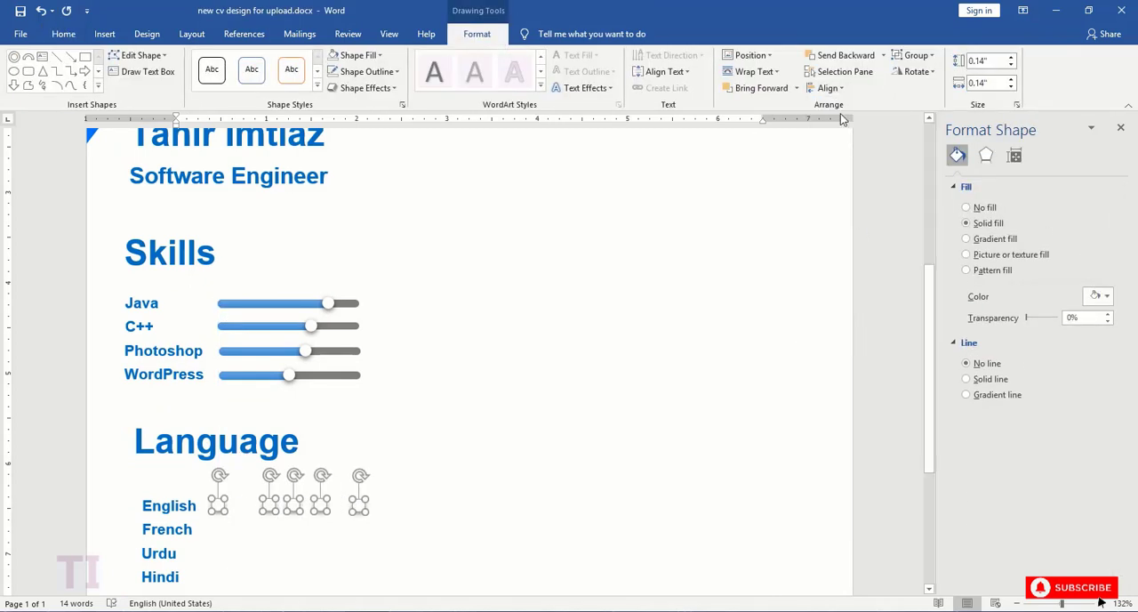
{"action": "left_click", "coordinate": [824, 87]}
{"action": "left_click", "coordinate": [849, 223]}
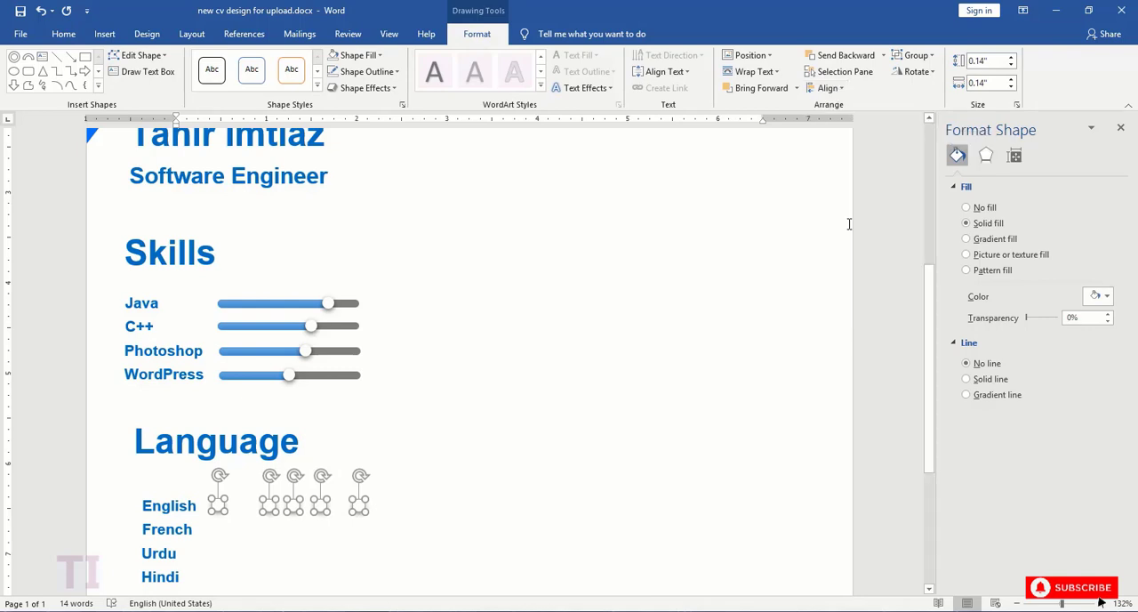
{"action": "left_click", "coordinate": [835, 88]}
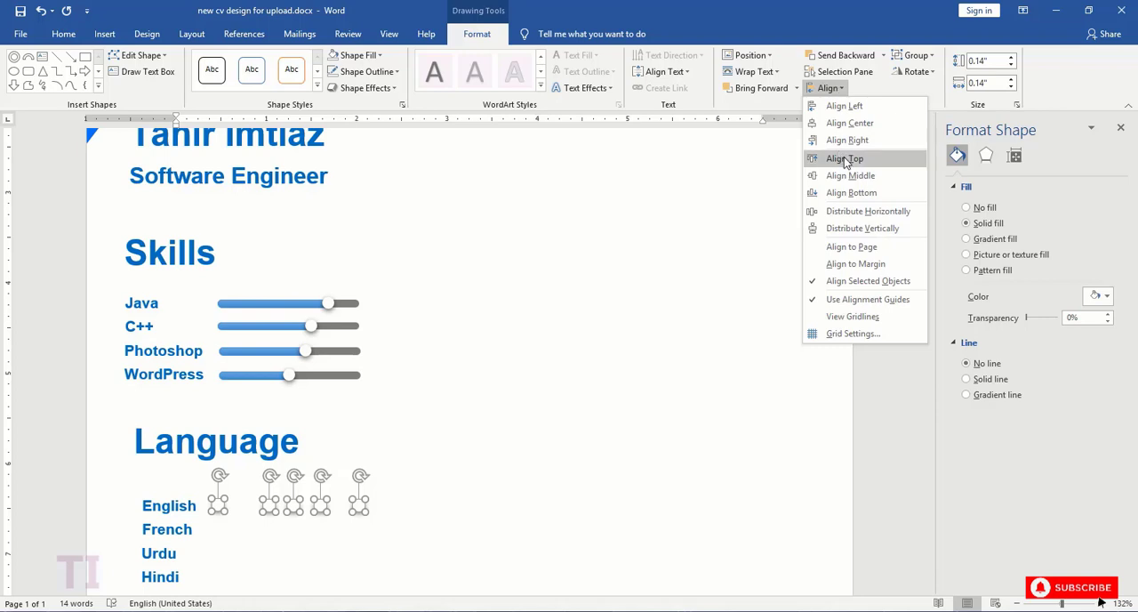
{"action": "left_click", "coordinate": [861, 211]}
- Paste a copy of the five-circle row and place it beside the "French" label
{"action": "scroll", "coordinate": [506, 405], "scroll_direction": "down", "scroll_amount": 3}
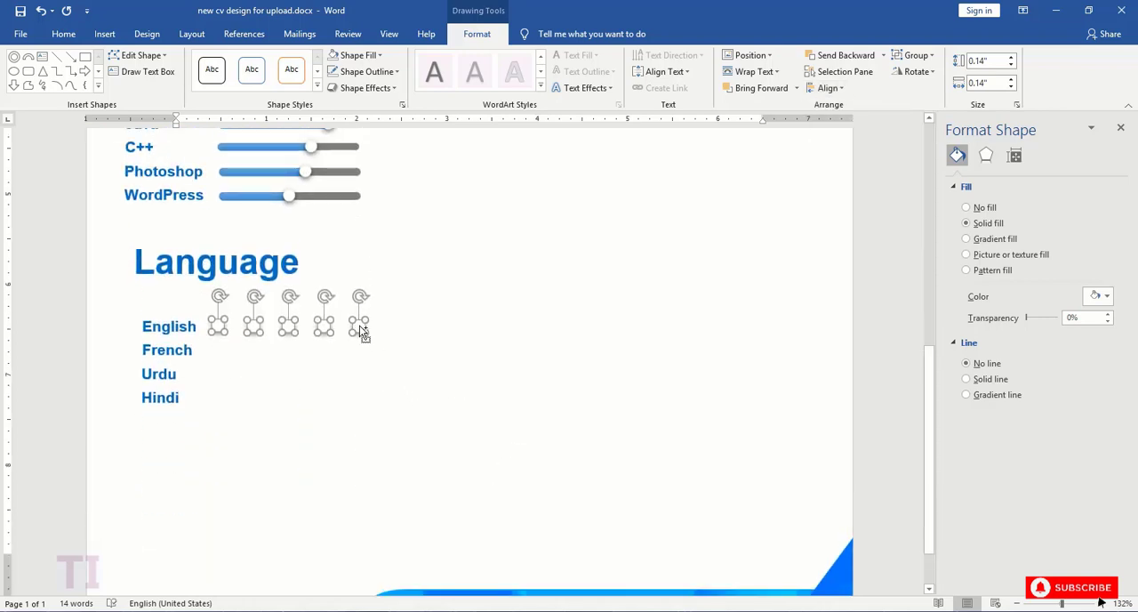
{"action": "key", "text": "ctrl+v"}
{"action": "left_click_drag", "start_coordinate": [324, 248], "coordinate": [359, 577]}
{"action": "scroll", "coordinate": [366, 475], "scroll_direction": "down", "scroll_amount": 6}
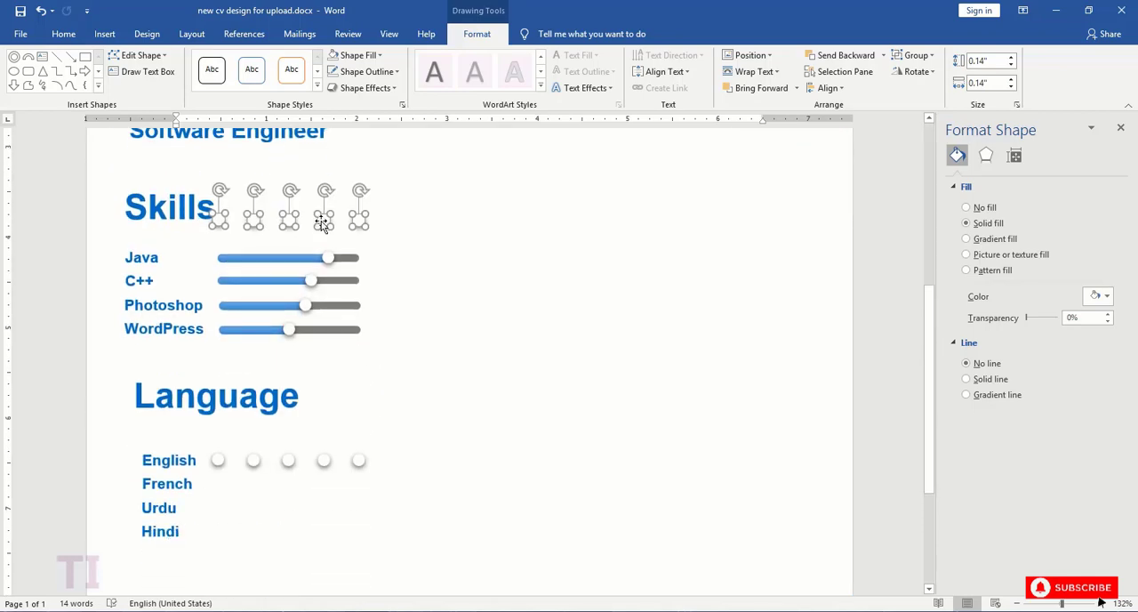
{"action": "left_click_drag", "start_coordinate": [321, 223], "coordinate": [318, 482]}
- Paste another copy of the five circles and place it beside the "Urdu" label
{"action": "key", "text": "ctrl+v"}
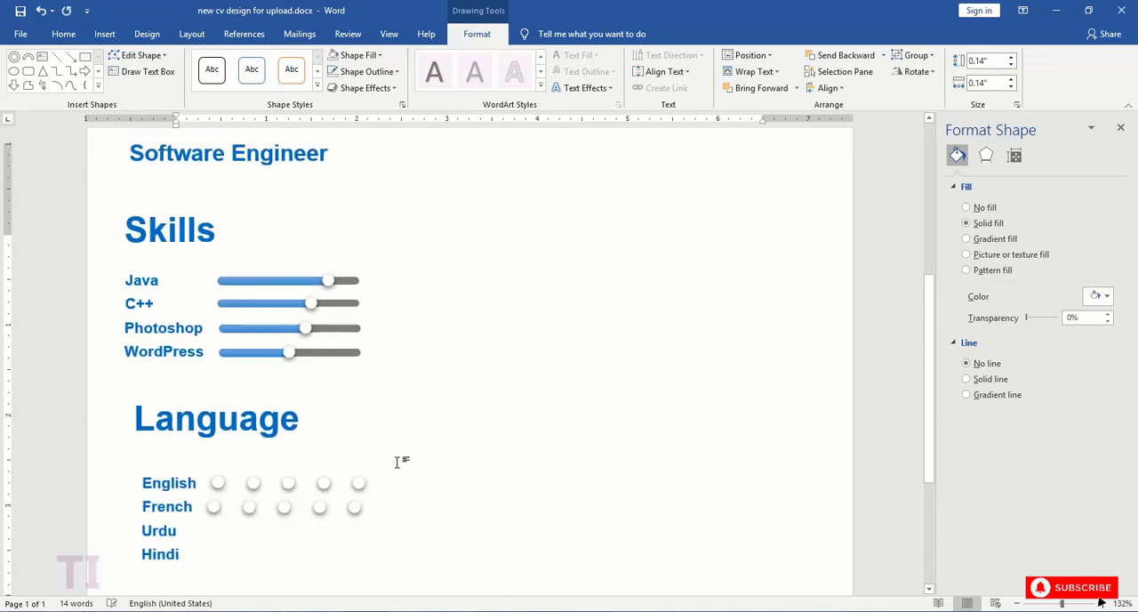
{"action": "left_click_drag", "start_coordinate": [288, 247], "coordinate": [372, 544]}
{"action": "scroll", "coordinate": [370, 403], "scroll_direction": "down", "scroll_amount": 6}
{"action": "left_click_drag", "start_coordinate": [334, 206], "coordinate": [302, 525]}
- Add a further pasted row of five circles beside the "Hindi" label
{"action": "key", "text": "ctrl+v"}
{"action": "left_click_drag", "start_coordinate": [253, 244], "coordinate": [300, 574]}
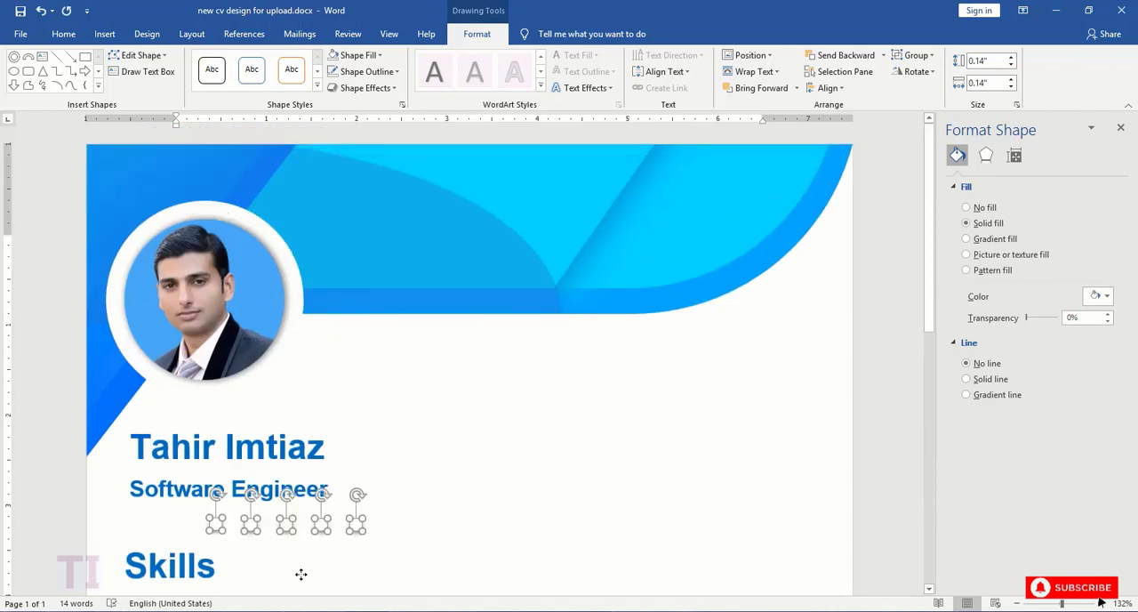
{"action": "scroll", "coordinate": [303, 358], "scroll_direction": "down", "scroll_amount": 6}
{"action": "left_click_drag", "start_coordinate": [299, 175], "coordinate": [278, 492]}
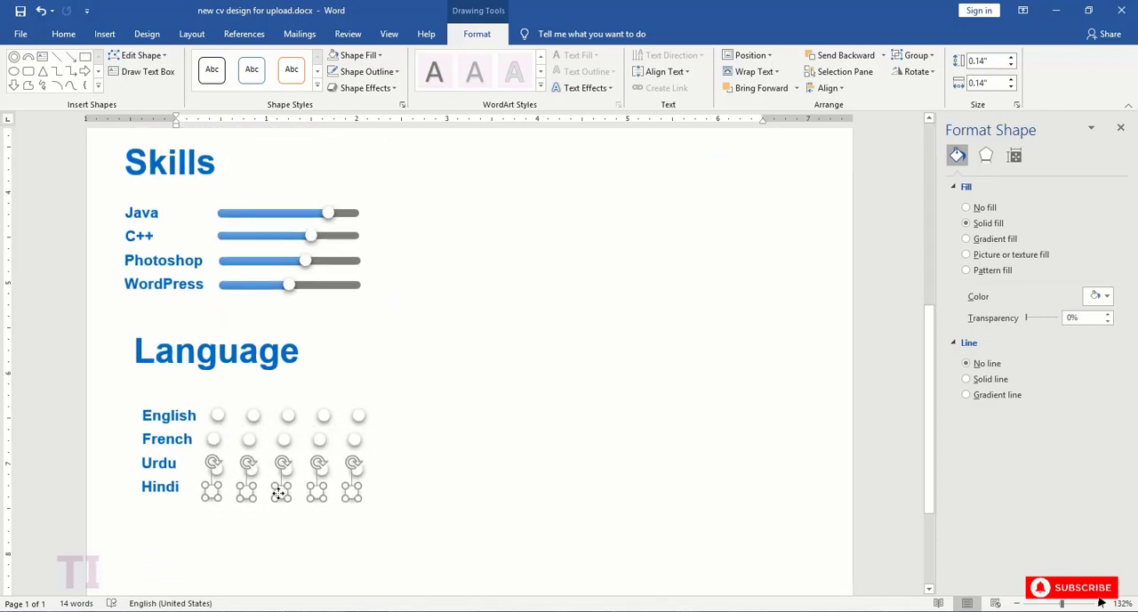
- Group the five circles of the "Hindi" row, and group those of the "Urdu" row separately
{"action": "right_click", "coordinate": [307, 489]}
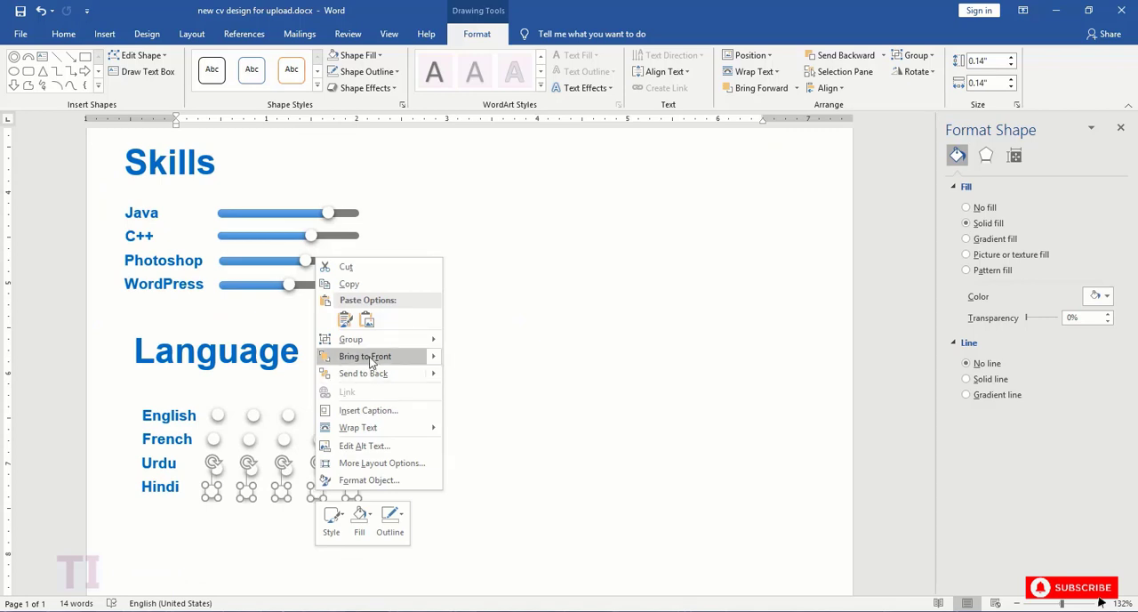
{"action": "left_click", "coordinate": [456, 344]}
{"action": "left_click", "coordinate": [359, 472]}
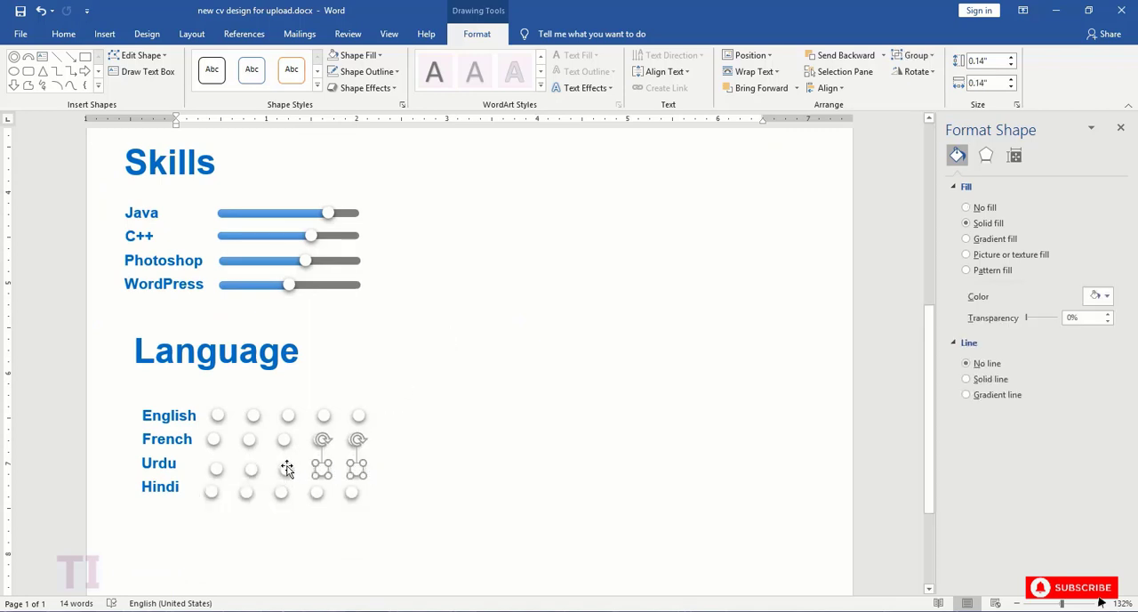
{"action": "left_click", "coordinate": [216, 469], "text": "shift"}
{"action": "right_click", "coordinate": [322, 466]}
{"action": "left_click", "coordinate": [483, 323]}
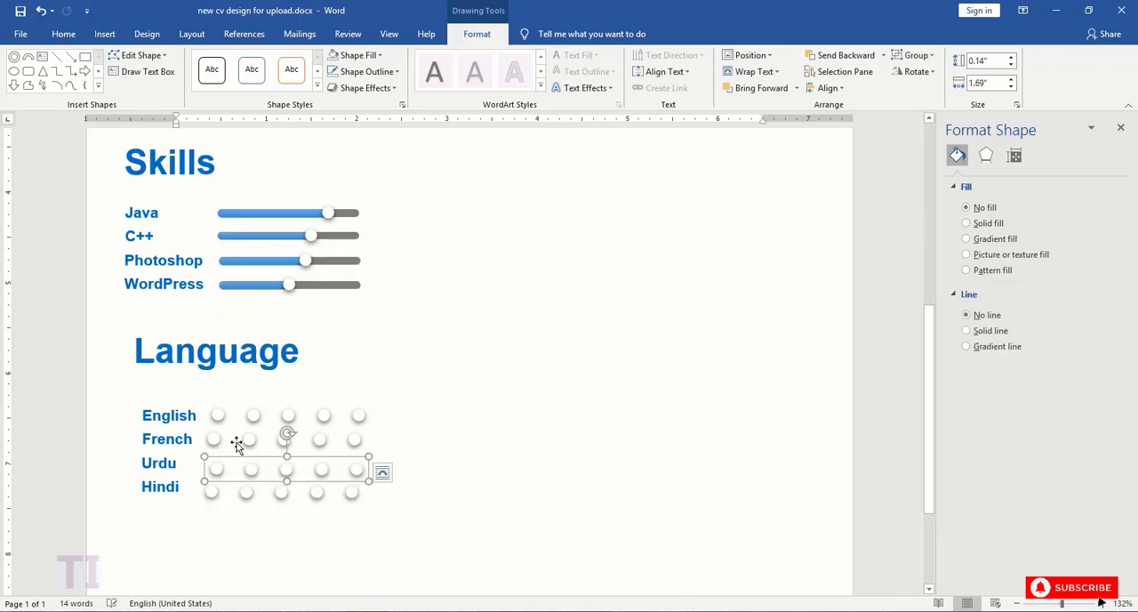
- Group the five circles beside the "French" label
{"action": "left_click", "coordinate": [238, 442]}
{"action": "left_click", "coordinate": [278, 440], "text": "shift"}
{"action": "left_click", "coordinate": [318, 442], "text": "shift"}
{"action": "right_click", "coordinate": [318, 442]}
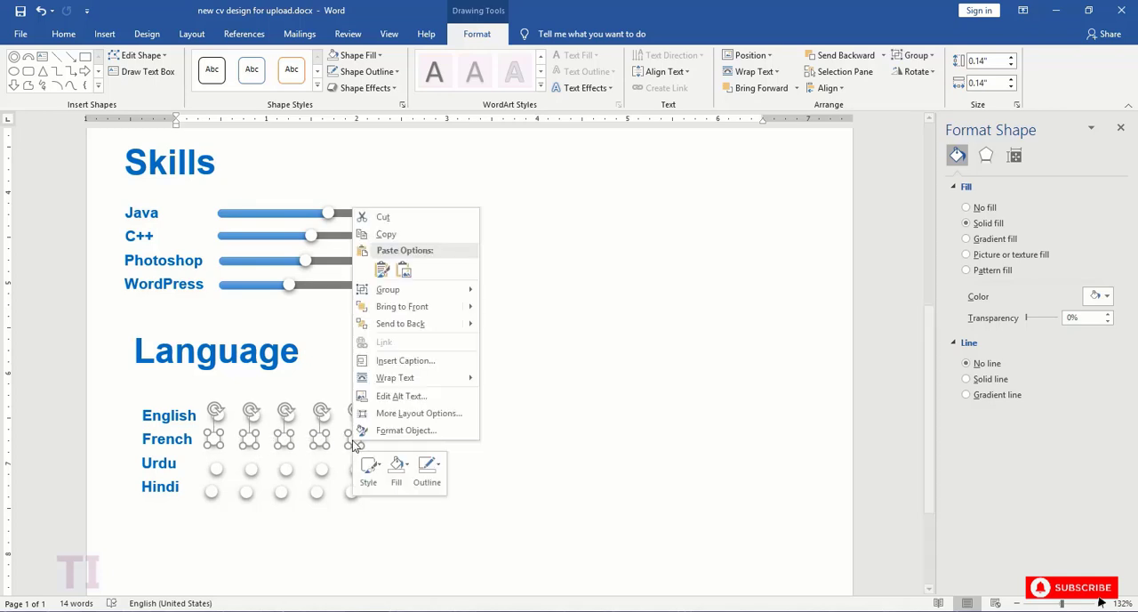
{"action": "left_click", "coordinate": [516, 300]}
- Group the five circles beside the "English" label
{"action": "left_click", "coordinate": [217, 415]}
{"action": "left_click", "coordinate": [288, 416], "text": "shift"}
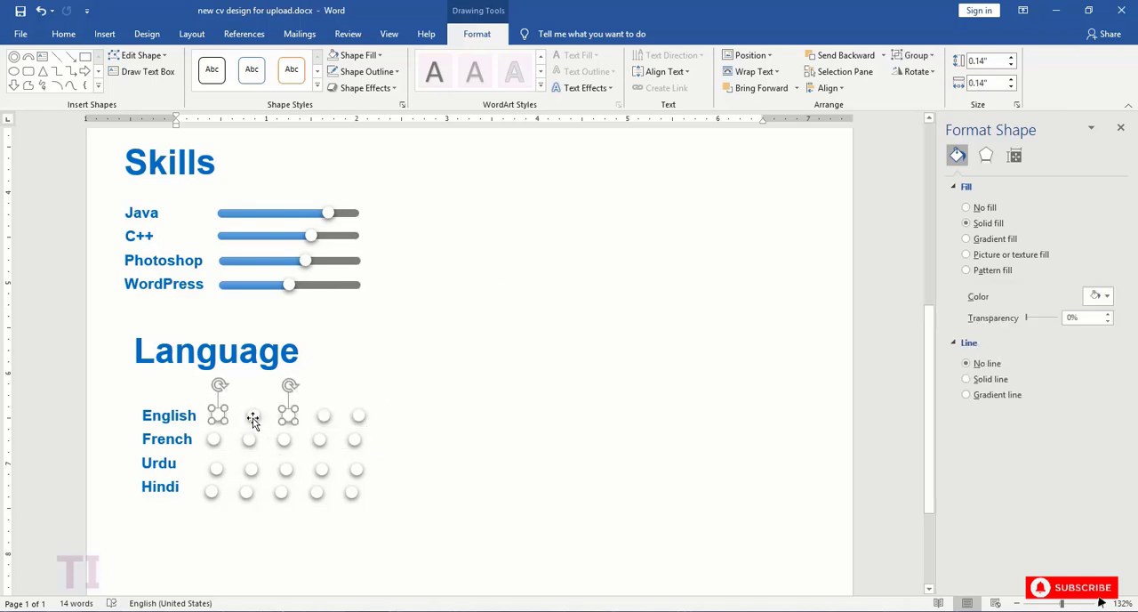
{"action": "left_click", "coordinate": [353, 416], "text": "shift"}
{"action": "right_click", "coordinate": [354, 416]}
{"action": "mouse_move", "coordinate": [400, 258]}
{"action": "left_click", "coordinate": [519, 261]}
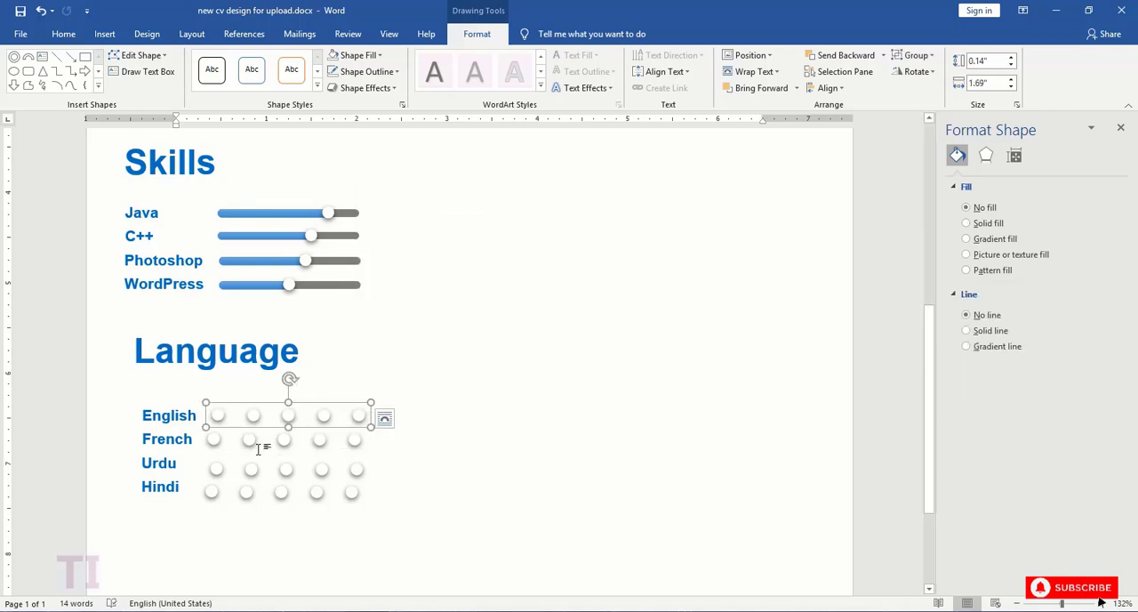
- Align the four grouped circle rows by their right edges and distribute them vertically
{"action": "left_click", "coordinate": [215, 445], "text": "shift"}
{"action": "left_click", "coordinate": [215, 468], "text": "shift"}
{"action": "left_click", "coordinate": [214, 494], "text": "shift"}
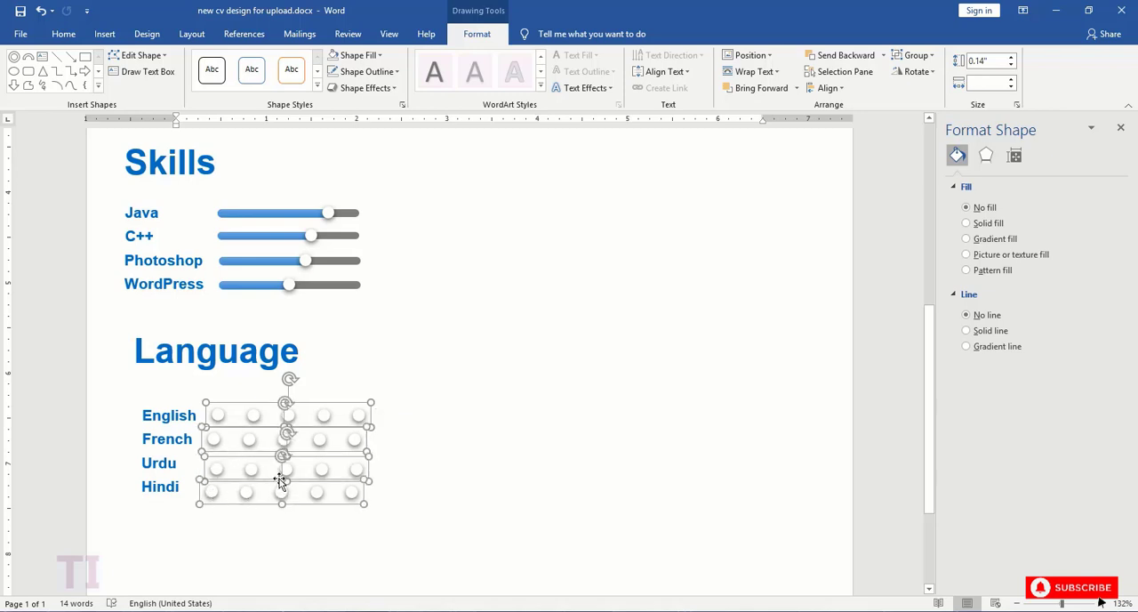
{"action": "left_click", "coordinate": [828, 88]}
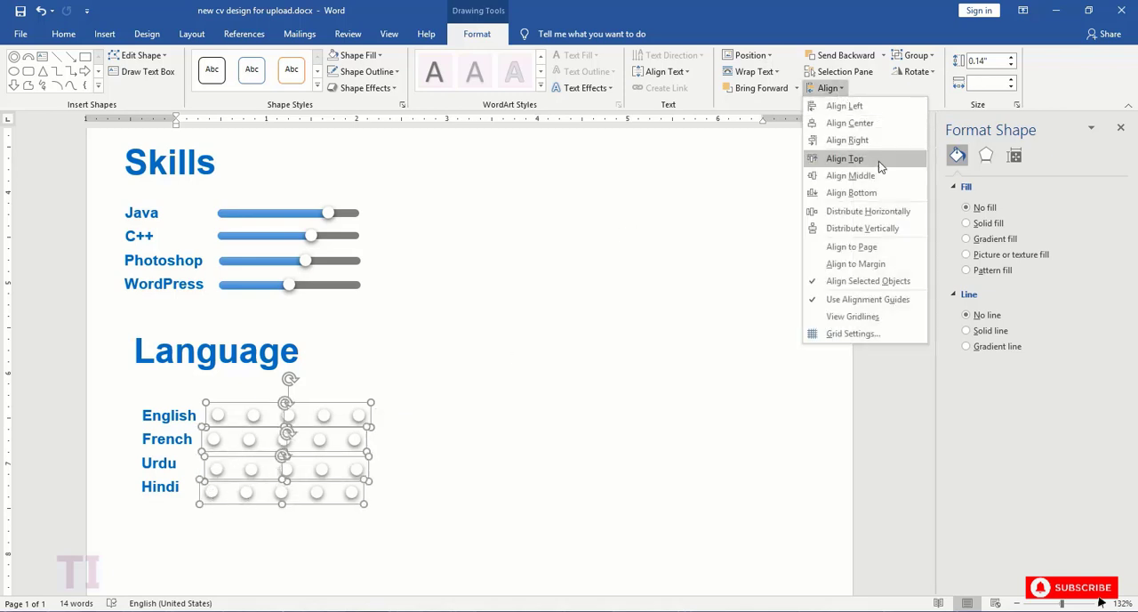
{"action": "left_click", "coordinate": [855, 140]}
{"action": "left_click", "coordinate": [841, 88]}
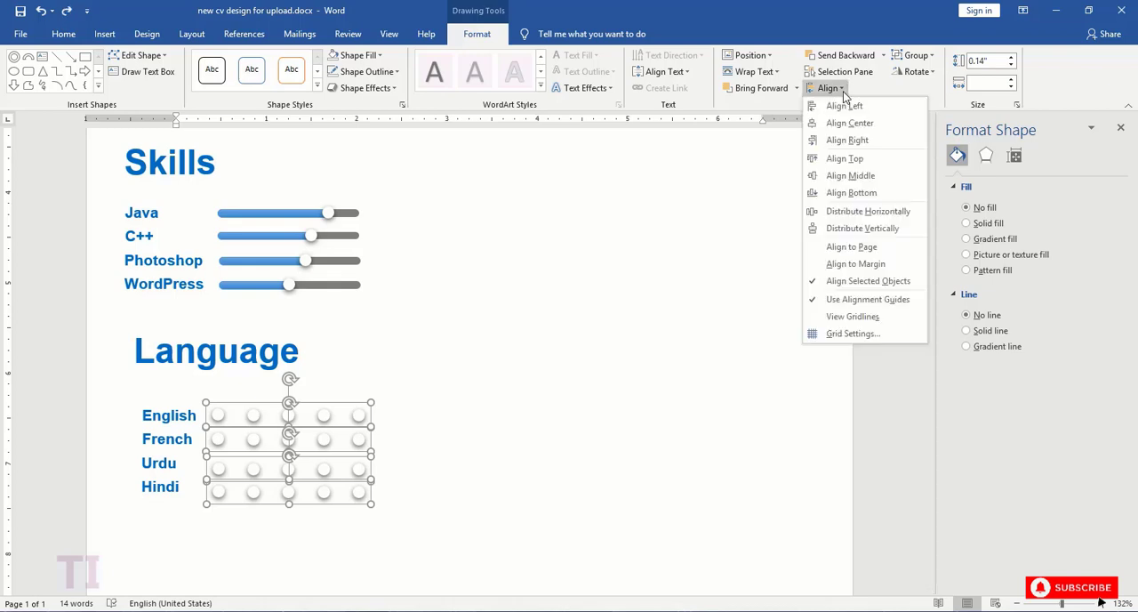
{"action": "left_click", "coordinate": [859, 231]}
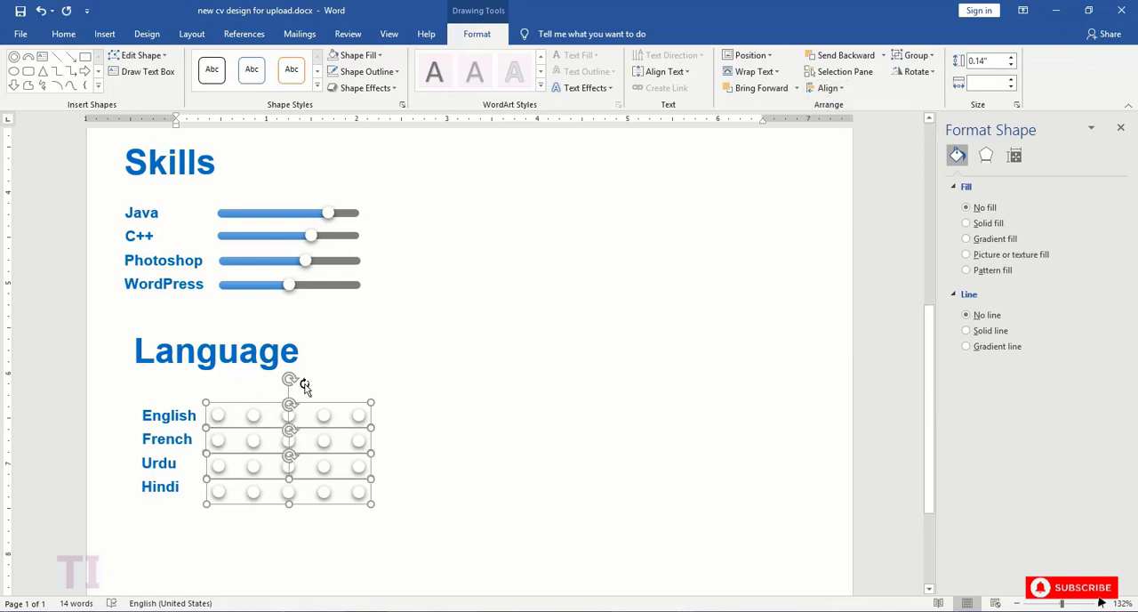
- Select the first four circles inside the "English" group and fill them with light blue
{"action": "left_click", "coordinate": [386, 357]}
{"action": "scroll", "coordinate": [384, 355], "scroll_direction": "down", "scroll_amount": 3}
{"action": "left_click", "coordinate": [221, 261]}
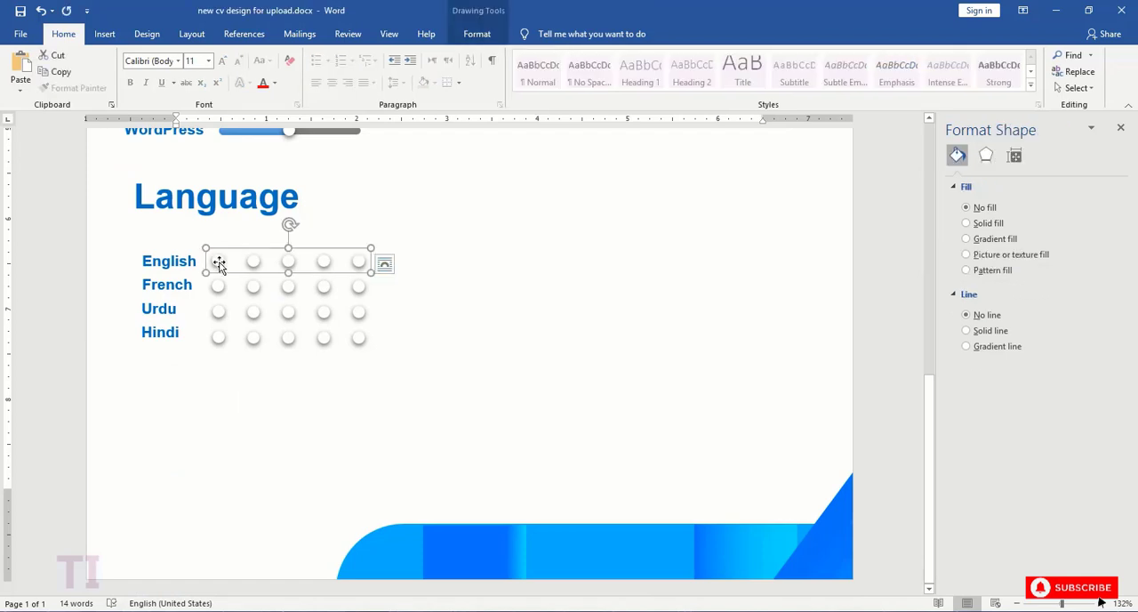
{"action": "left_click", "coordinate": [219, 261]}
{"action": "left_click", "coordinate": [253, 260], "text": "ctrl"}
{"action": "left_click", "coordinate": [289, 260], "text": "ctrl"}
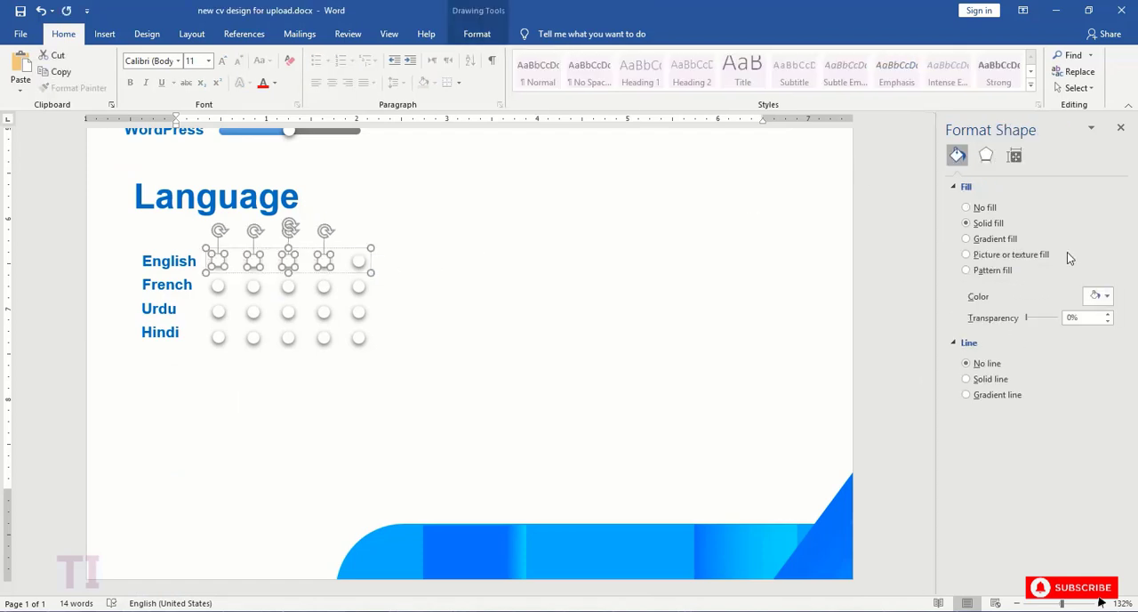
{"action": "left_click", "coordinate": [1106, 296]}
{"action": "left_click", "coordinate": [1093, 408]}
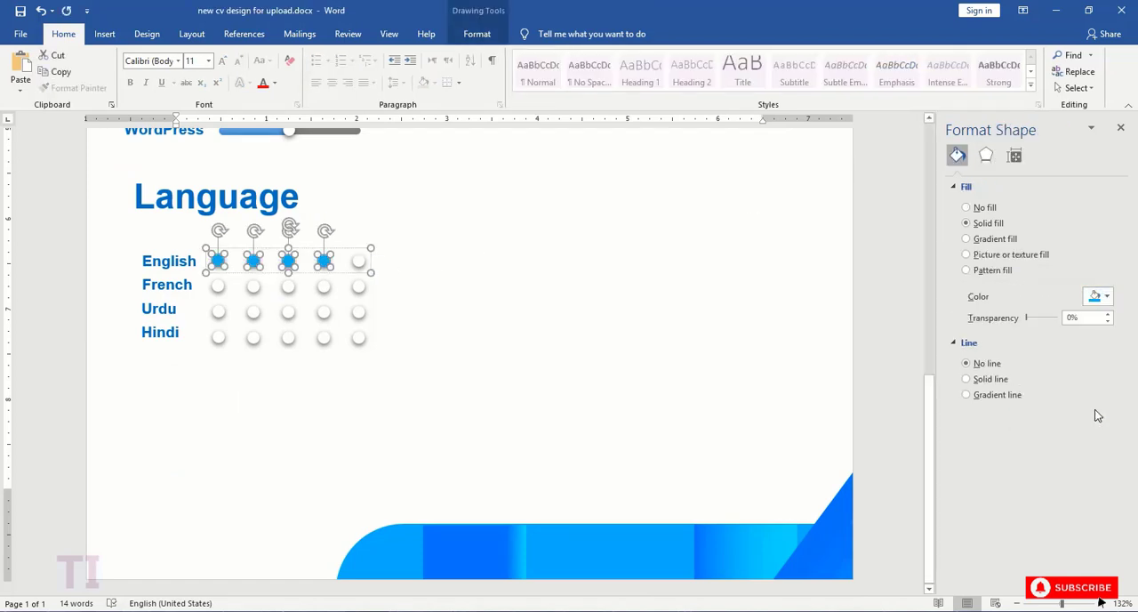
- Set the four blue circles of the "English" row to no outline
{"action": "left_click", "coordinate": [477, 34]}
{"action": "left_click", "coordinate": [366, 71]}
{"action": "left_click", "coordinate": [371, 198]}
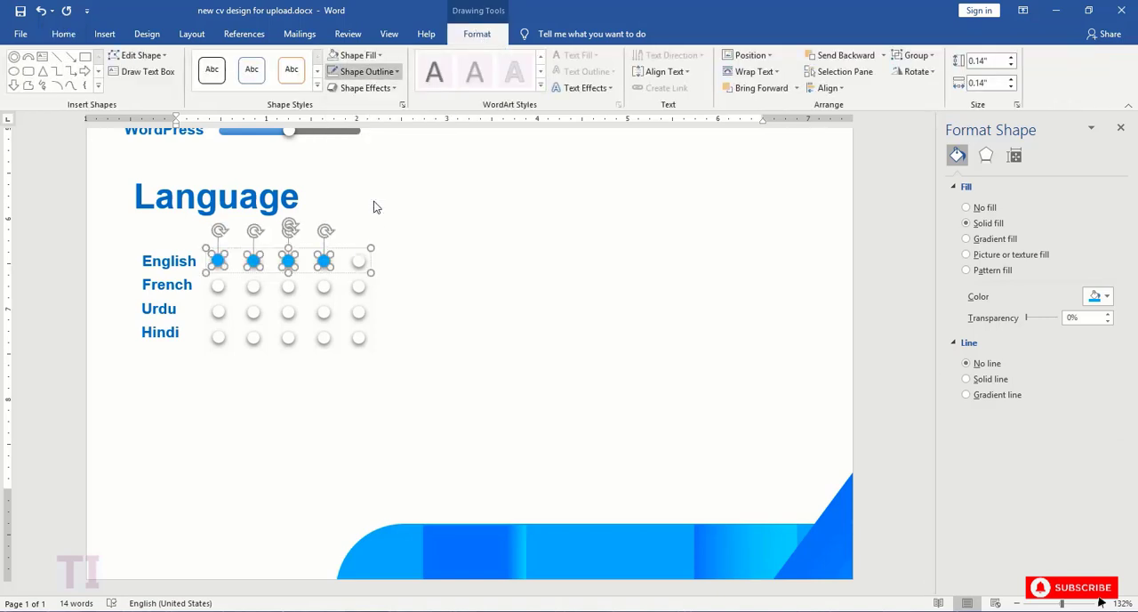
{"action": "left_click", "coordinate": [367, 71]}
{"action": "left_click", "coordinate": [369, 198]}
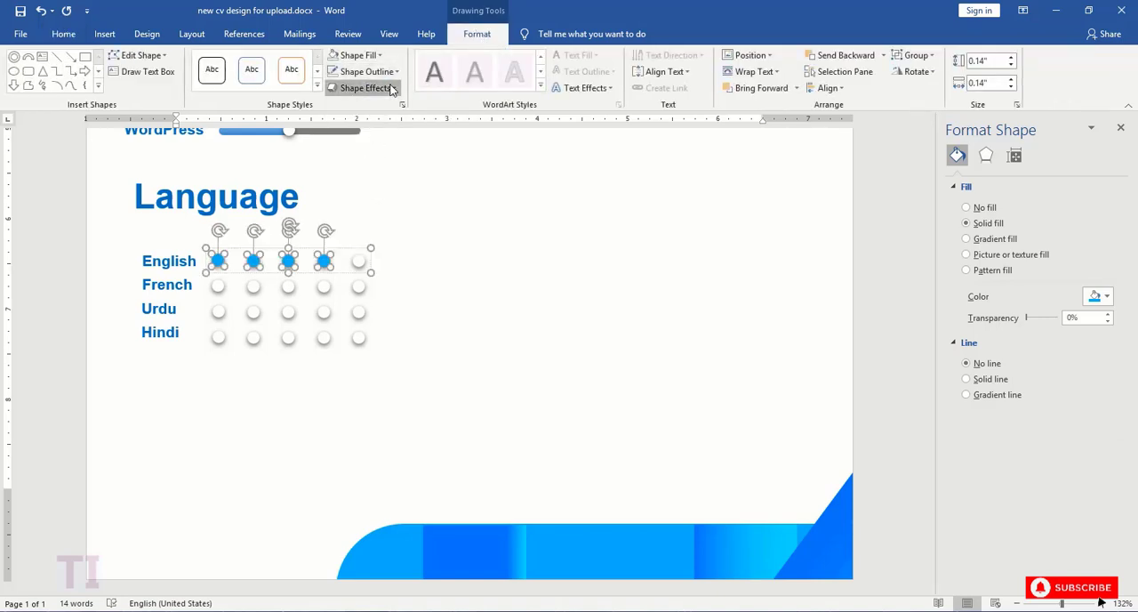
- Restyle the four selected "English" circles with the black-outline theme style, changed to a light blue fill and no outline
{"action": "left_click", "coordinate": [318, 86]}
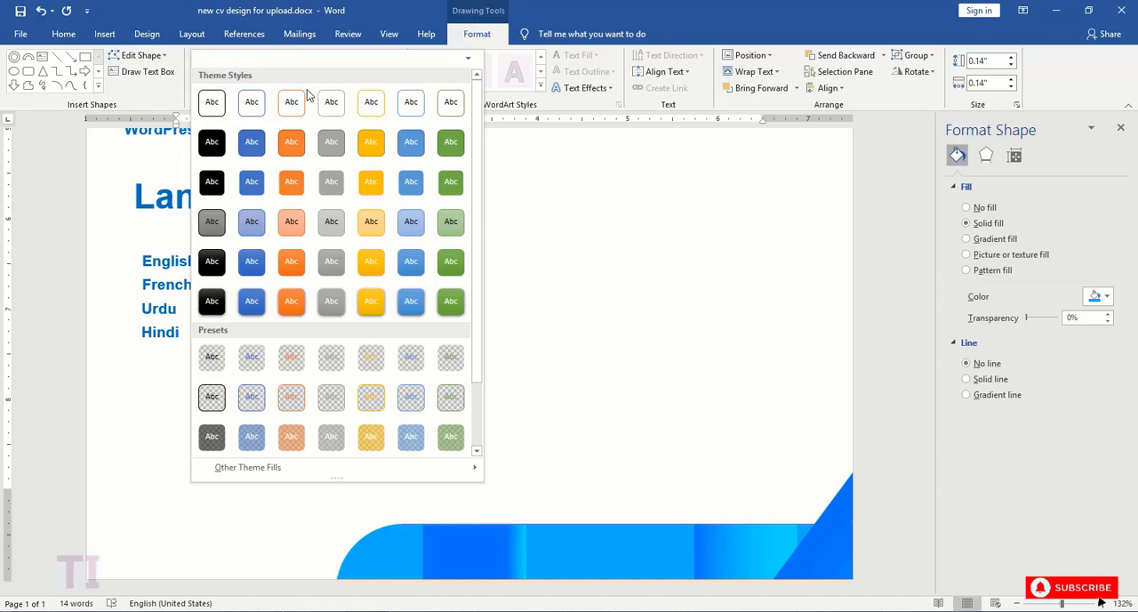
{"action": "left_click", "coordinate": [213, 102]}
{"action": "left_click", "coordinate": [356, 55]}
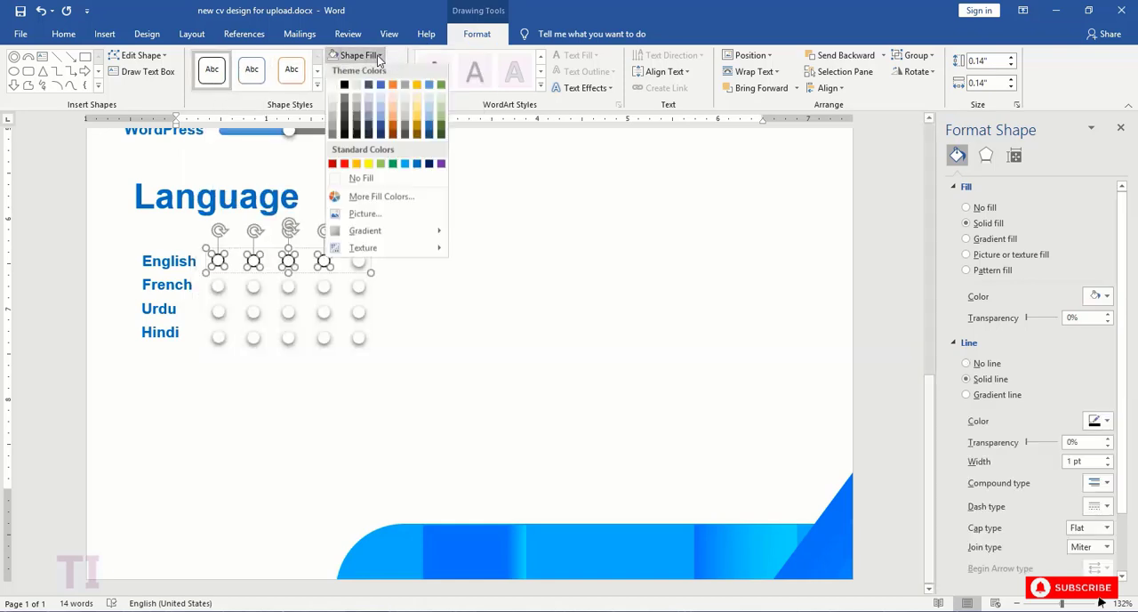
{"action": "left_click", "coordinate": [404, 167]}
{"action": "left_click", "coordinate": [382, 71]}
{"action": "left_click", "coordinate": [369, 197]}
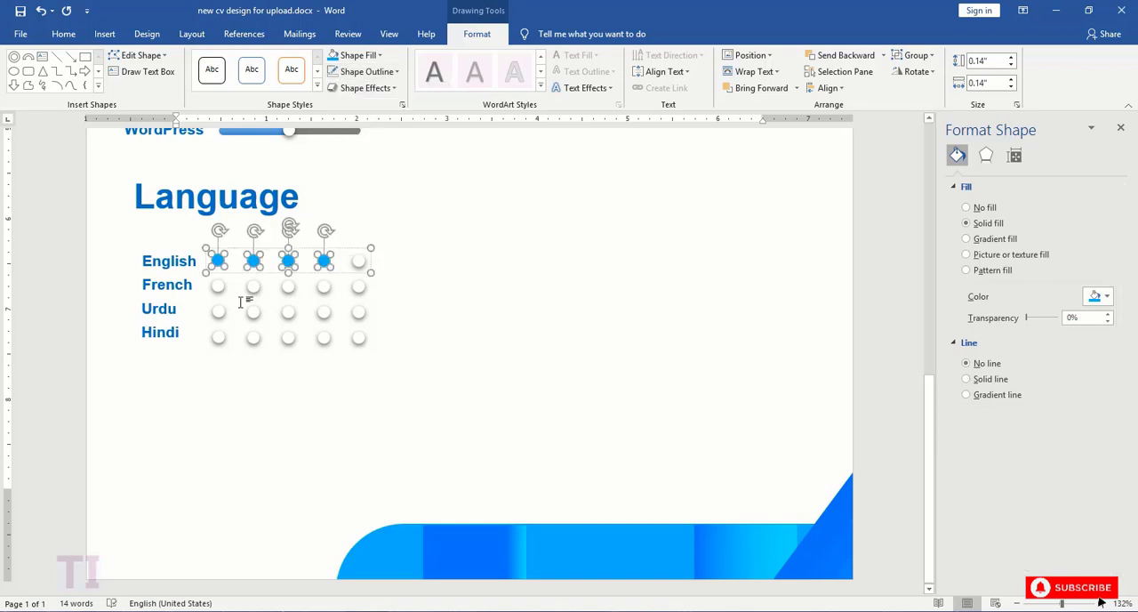
- Set the fifth circle of the "English" row to no outline and fill it with gray
{"action": "left_click", "coordinate": [357, 264]}
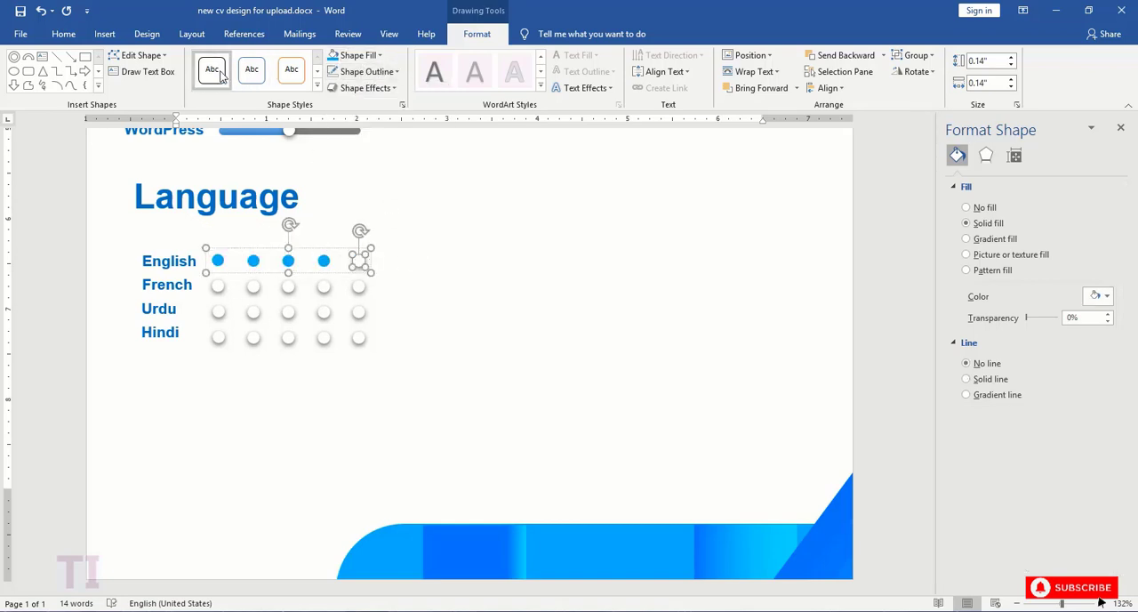
{"action": "left_click", "coordinate": [382, 71]}
{"action": "left_click", "coordinate": [369, 196]}
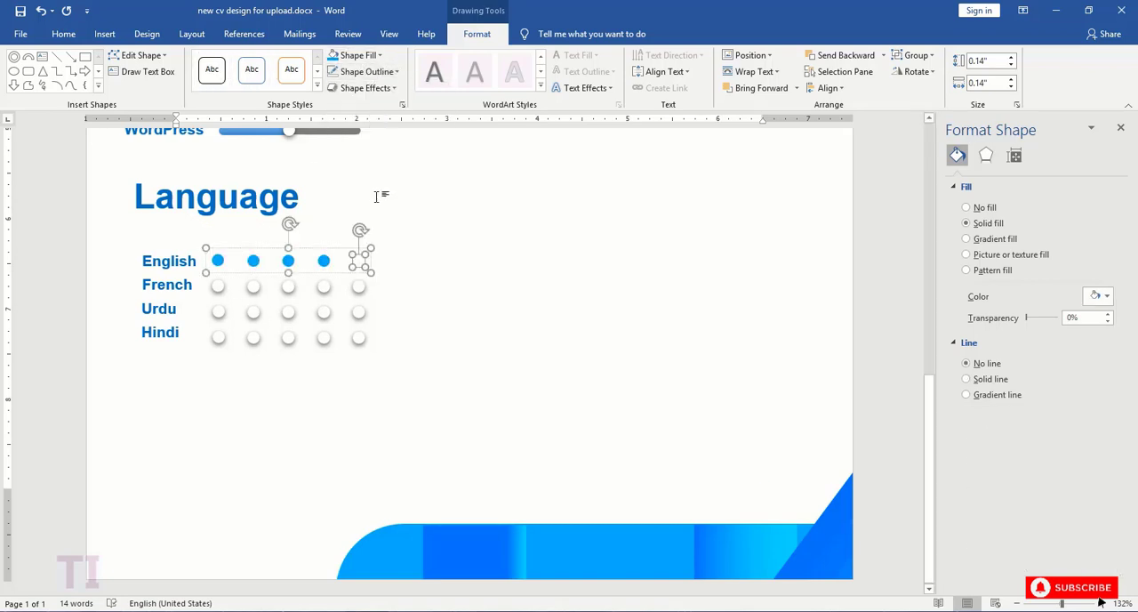
{"action": "left_click", "coordinate": [358, 55]}
{"action": "left_click", "coordinate": [333, 131]}
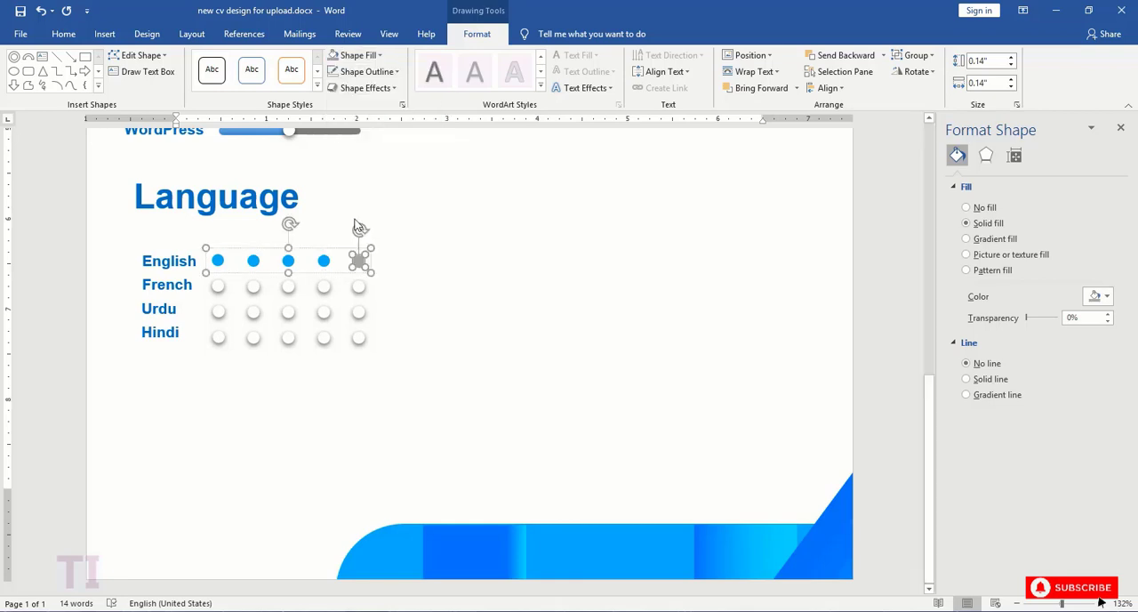
- Restyle all five "French" circles with the black-outline theme style, changed to no outline and a light blue fill
{"action": "left_click", "coordinate": [360, 290]}
{"action": "left_click", "coordinate": [218, 285]}
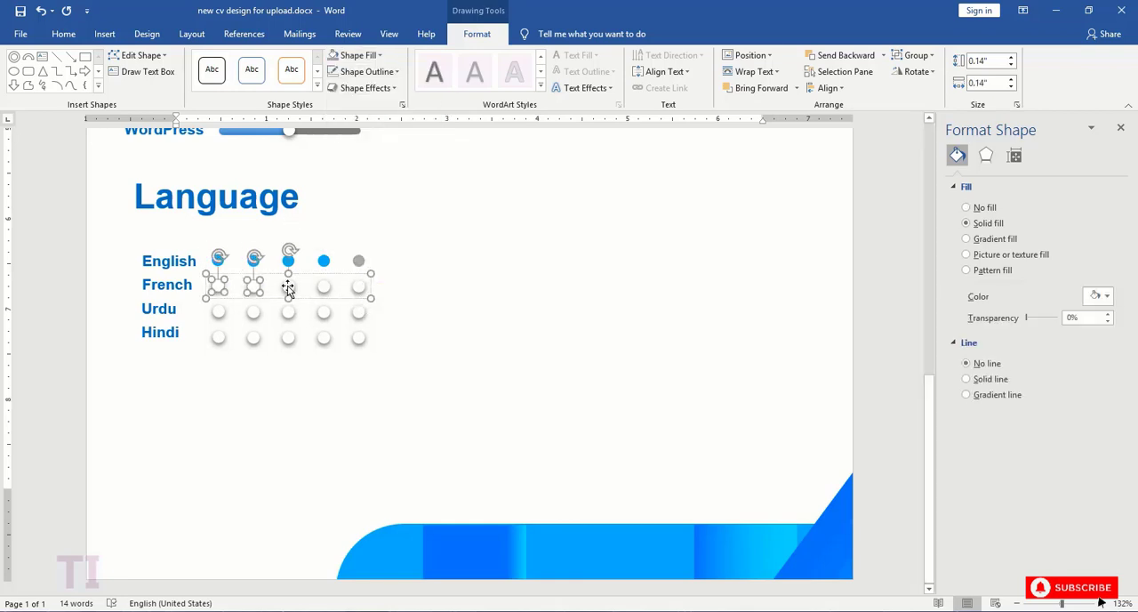
{"action": "left_click", "coordinate": [358, 287], "text": "shift"}
{"action": "left_click", "coordinate": [208, 77]}
{"action": "left_click", "coordinate": [373, 72]}
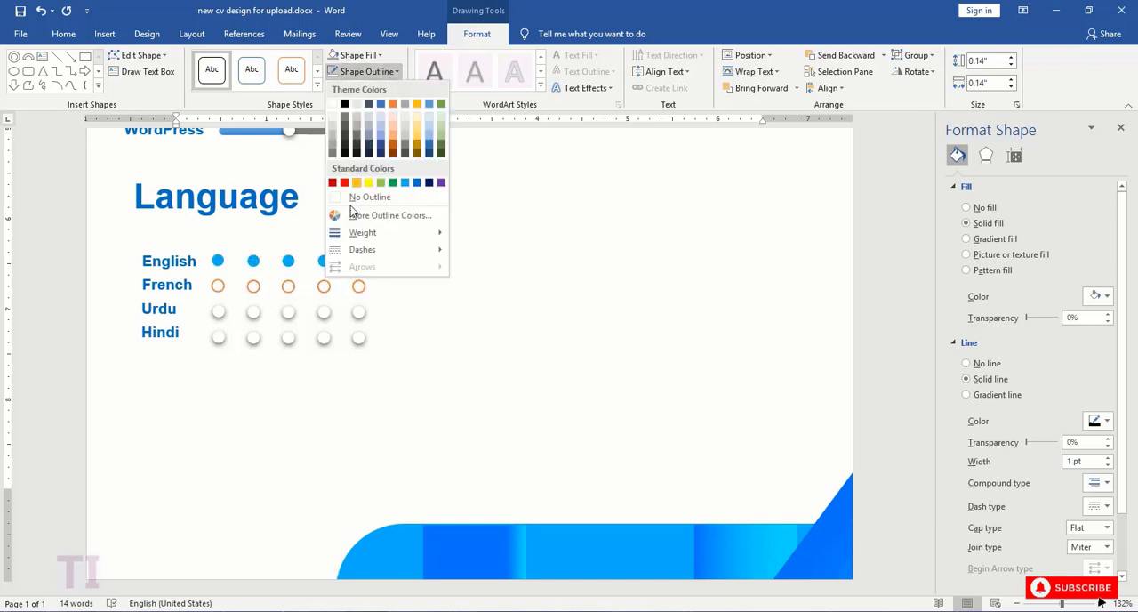
{"action": "left_click", "coordinate": [357, 197]}
{"action": "left_click", "coordinate": [375, 56]}
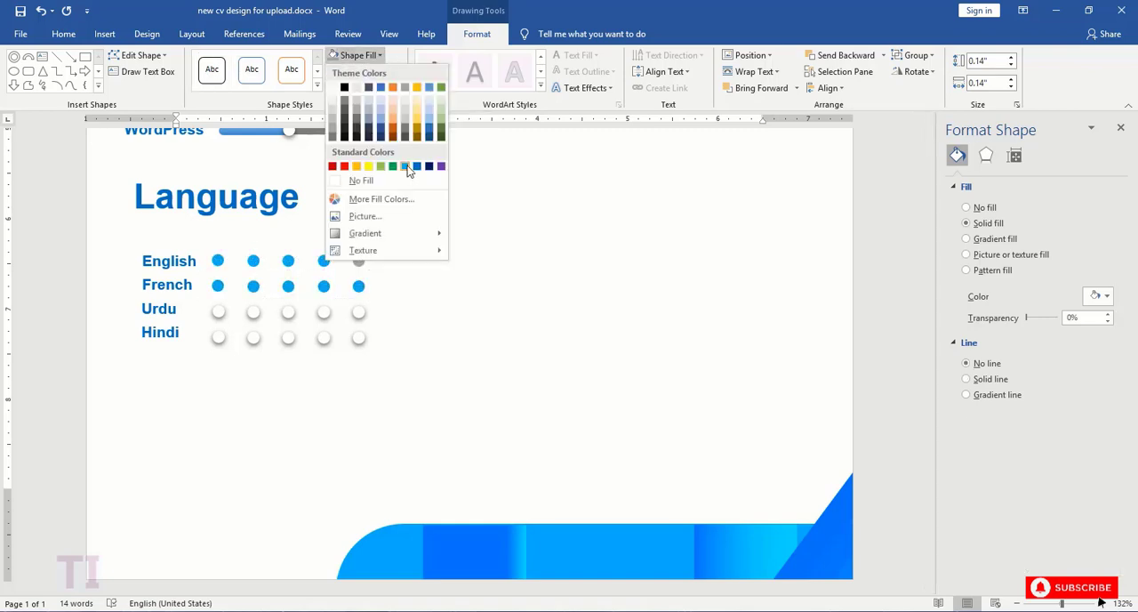
{"action": "left_click", "coordinate": [406, 166]}
- Fill the last two circles of the "French" row with gray
{"action": "left_click", "coordinate": [358, 286]}
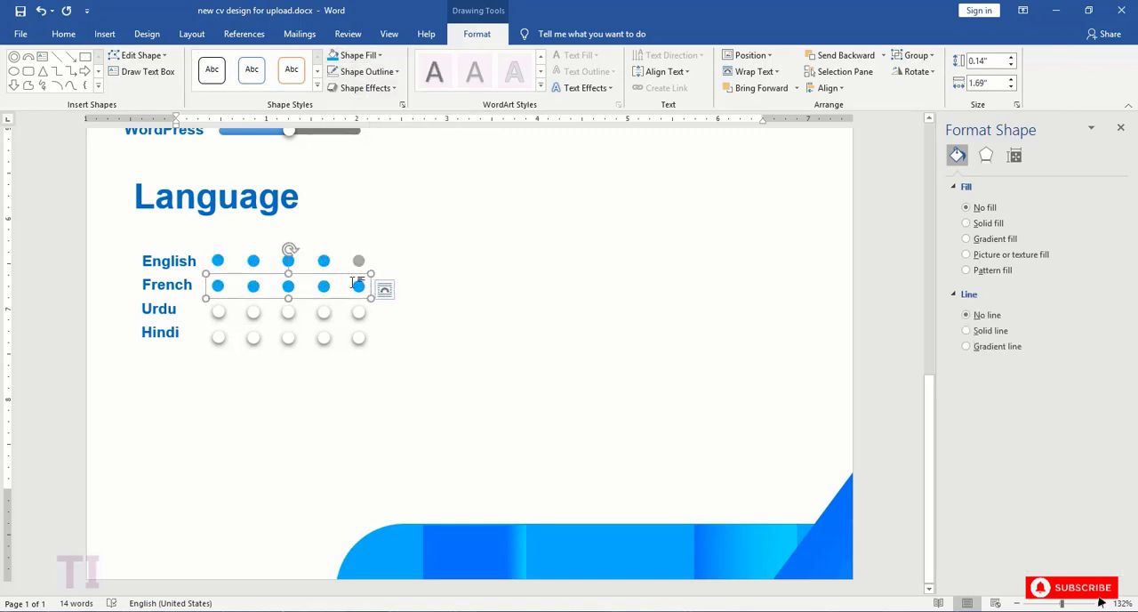
{"action": "left_click", "coordinate": [324, 285], "text": "shift"}
{"action": "left_click", "coordinate": [358, 55]}
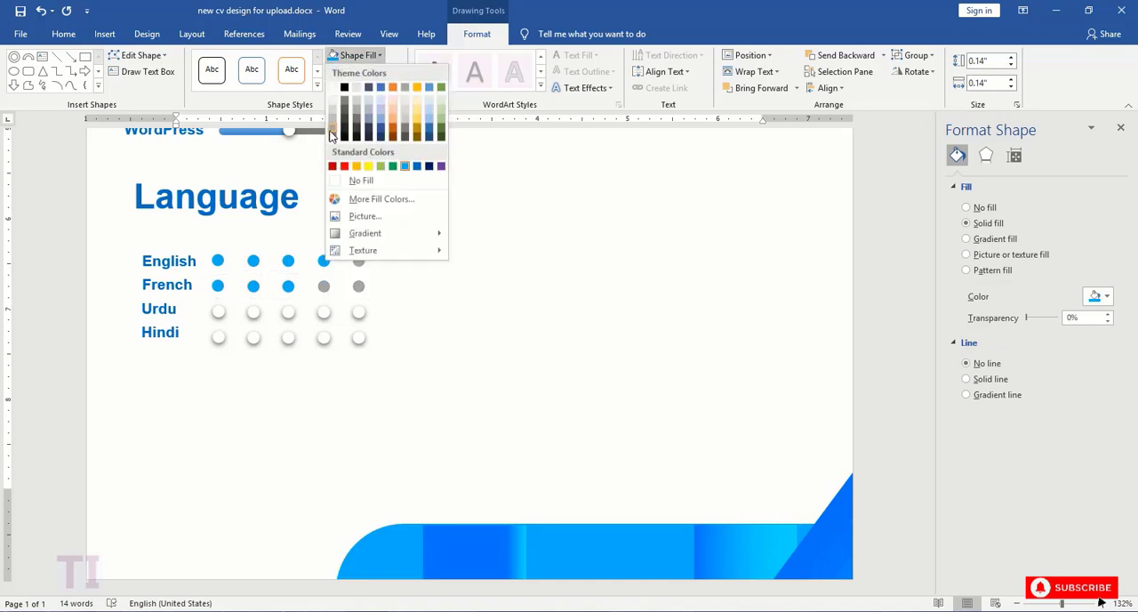
{"action": "left_click", "coordinate": [330, 133]}
- Set all five circles of the "Urdu" row to no outline and fill them with light blue
{"action": "left_click", "coordinate": [219, 311]}
{"action": "left_click", "coordinate": [253, 311], "text": "shift"}
{"action": "left_click", "coordinate": [288, 311], "text": "shift"}
{"action": "left_click", "coordinate": [324, 311], "text": "shift"}
{"action": "left_click", "coordinate": [357, 313], "text": "shift"}
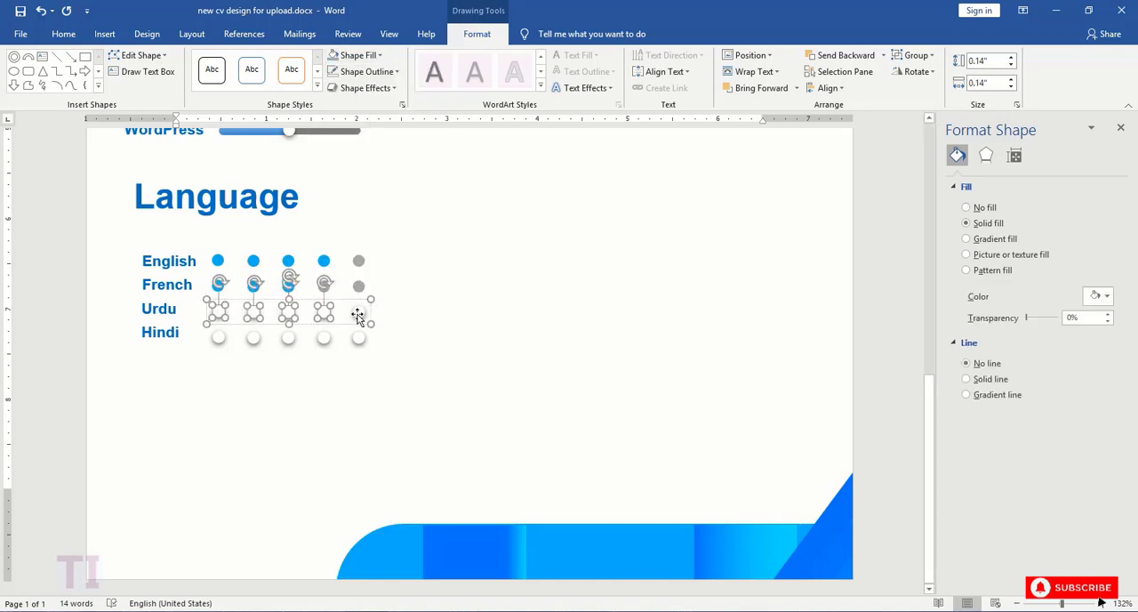
{"action": "left_click", "coordinate": [366, 71]}
{"action": "left_click", "coordinate": [364, 196]}
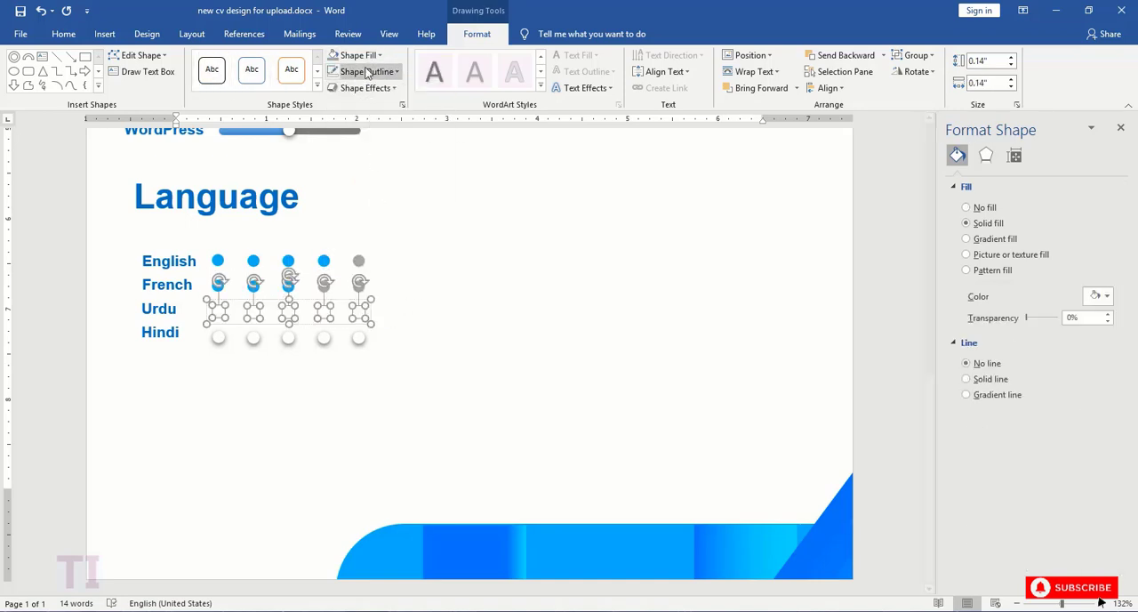
{"action": "left_click", "coordinate": [358, 55]}
{"action": "left_click", "coordinate": [406, 170]}
- Fill the last three circles of the "Urdu" row with gray
{"action": "left_click", "coordinate": [355, 314]}
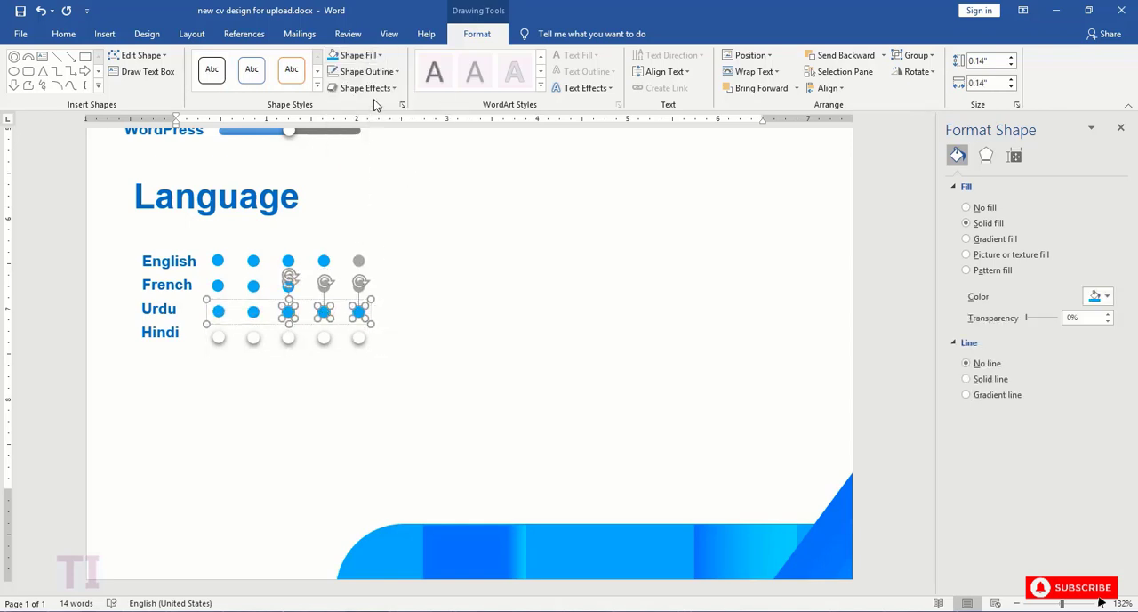
{"action": "left_click", "coordinate": [358, 55]}
{"action": "left_click", "coordinate": [330, 129]}
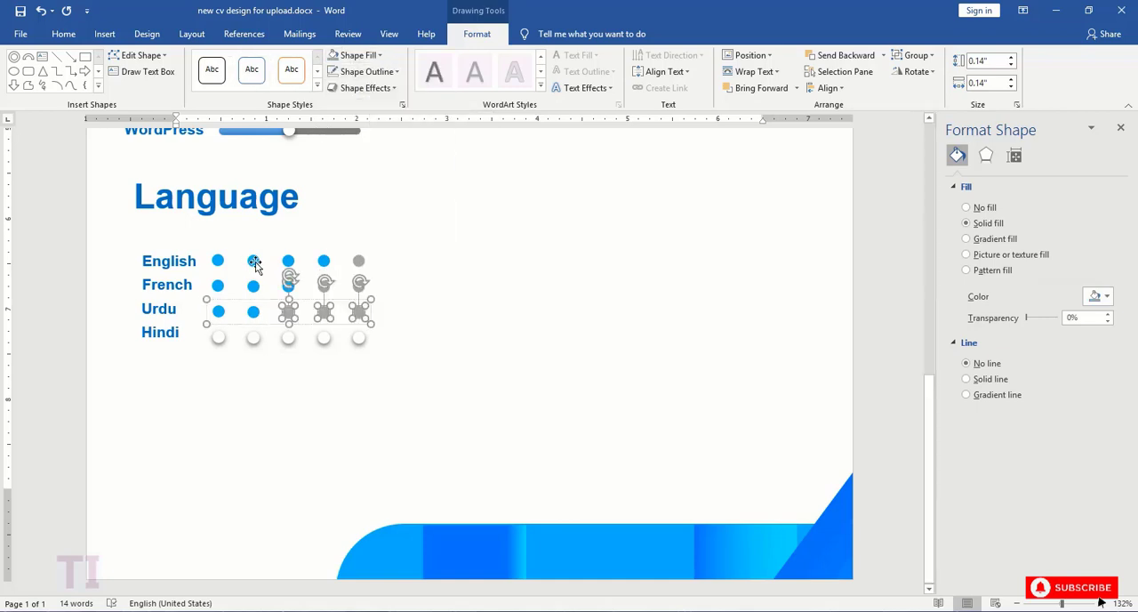
- Restyle all five "Hindi" circles with the black-outline theme style, changed to a light blue fill and no outline
{"action": "left_click", "coordinate": [356, 341]}
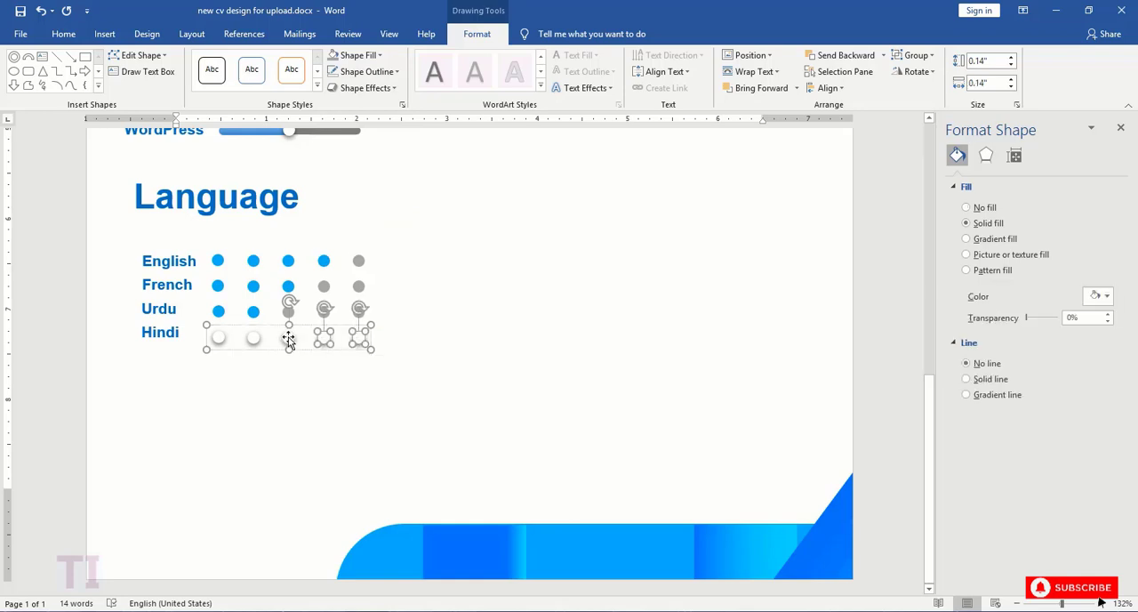
{"action": "left_click", "coordinate": [365, 55]}
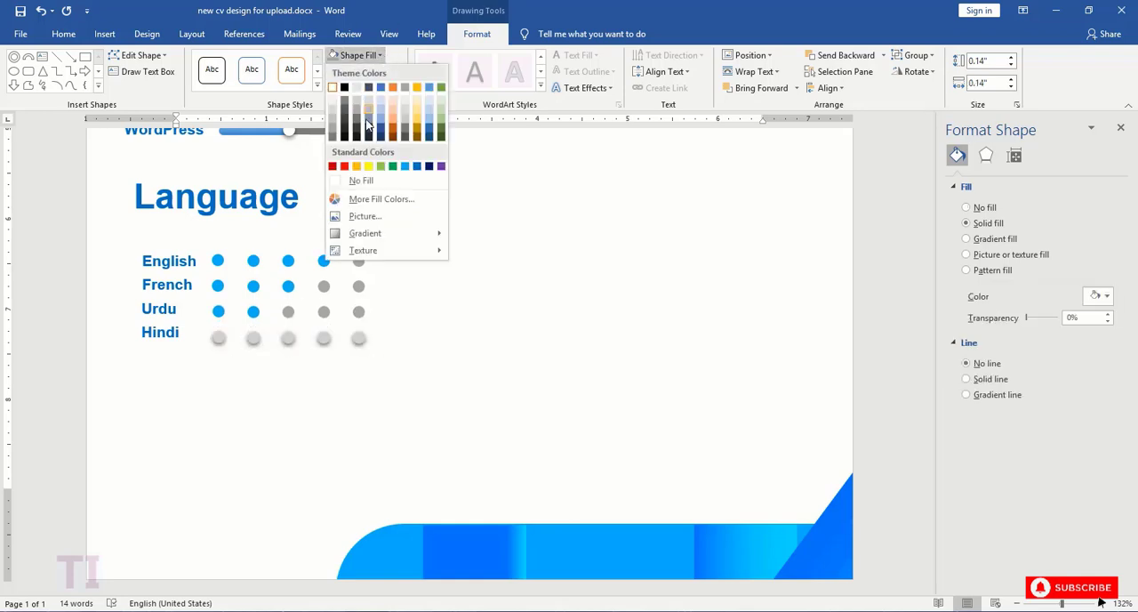
{"action": "left_click", "coordinate": [405, 175]}
{"action": "left_click", "coordinate": [211, 70]}
{"action": "left_click", "coordinate": [365, 55]}
{"action": "left_click", "coordinate": [404, 166]}
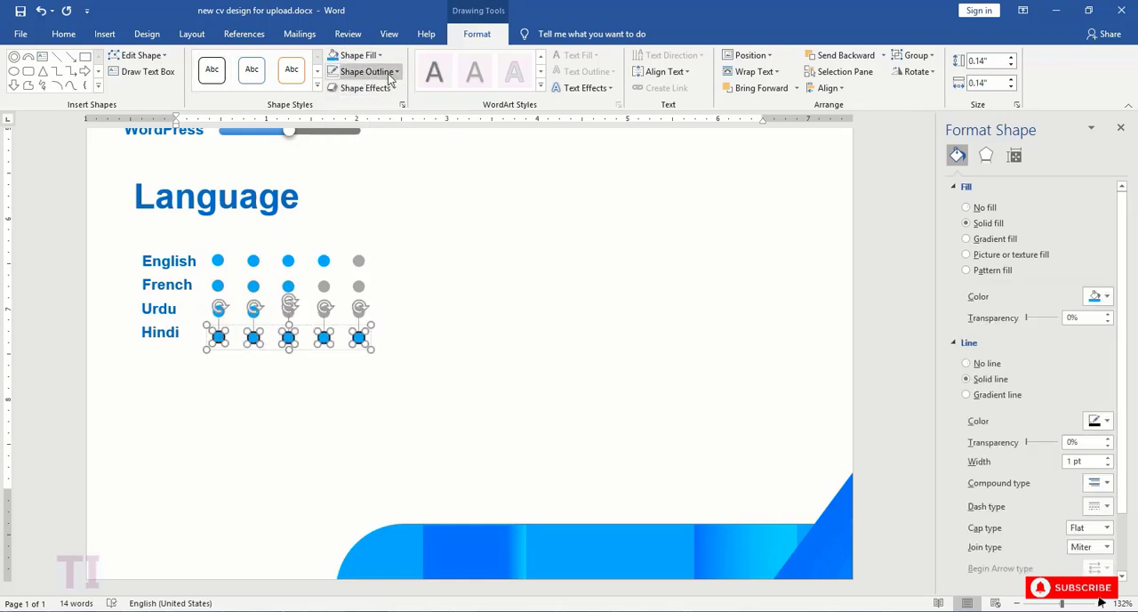
{"action": "left_click", "coordinate": [373, 71]}
{"action": "left_click", "coordinate": [366, 195]}
- Fill the last three circles of the "Hindi" row with gray
{"action": "left_click", "coordinate": [358, 285]}
{"action": "left_click", "coordinate": [359, 341]}
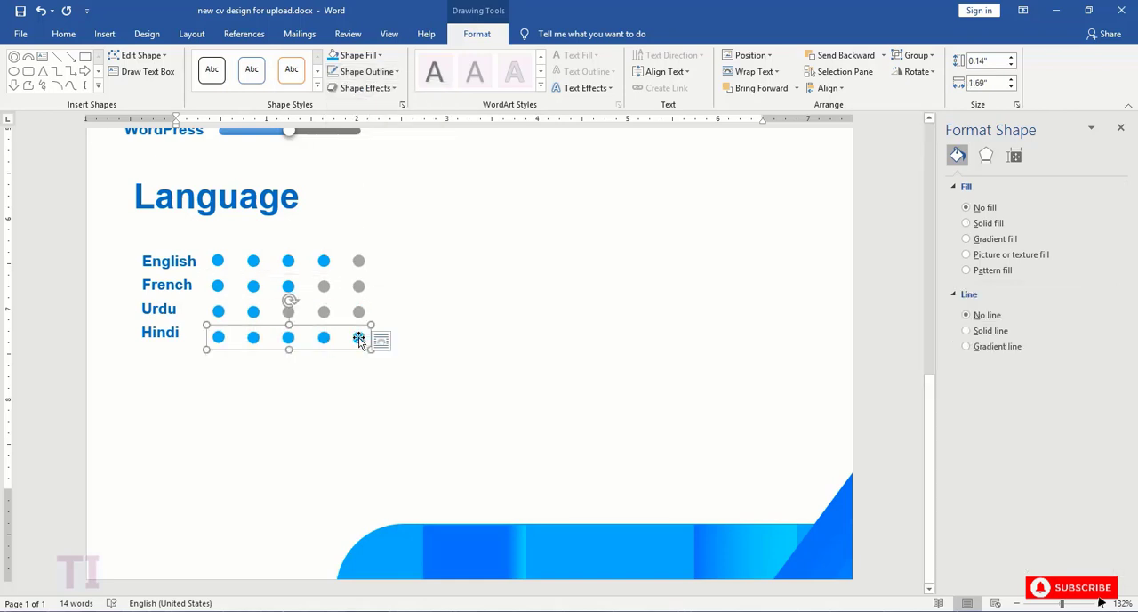
{"action": "left_click", "coordinate": [356, 338]}
{"action": "left_click", "coordinate": [323, 337], "text": "shift"}
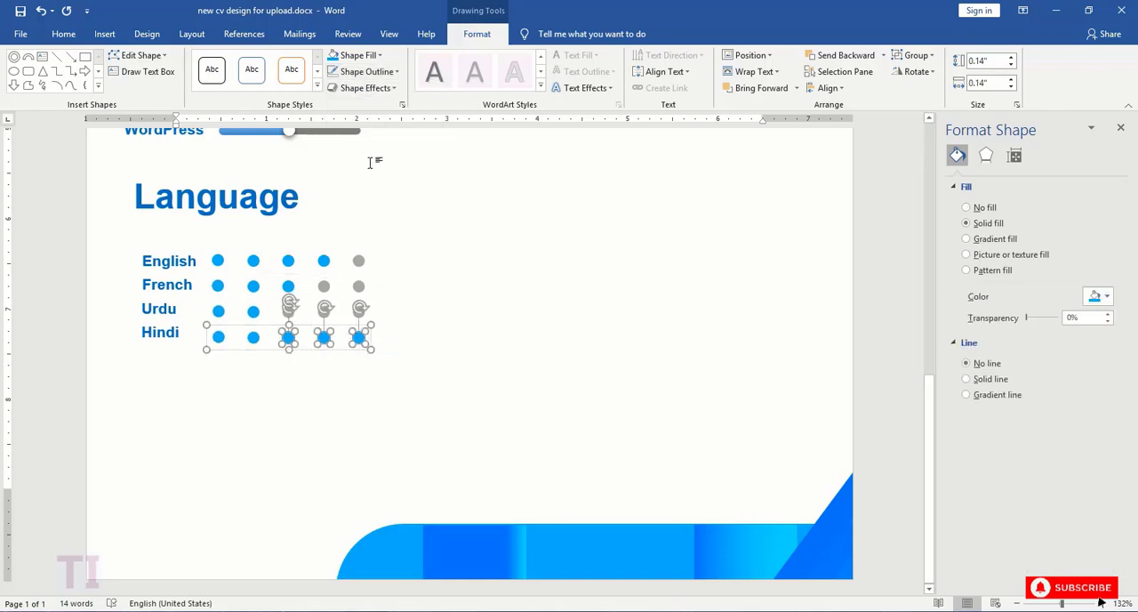
{"action": "left_click", "coordinate": [380, 56]}
{"action": "left_click", "coordinate": [335, 134]}
- Duplicate the "Language" heading, place the copy below the "Hindi" row and change its text to "Hobbies"
{"action": "left_click", "coordinate": [262, 172]}
{"action": "key", "text": "ctrl+c"}
{"action": "key", "text": "ctrl+v"}
{"action": "left_click_drag", "start_coordinate": [263, 188], "coordinate": [133, 391]}
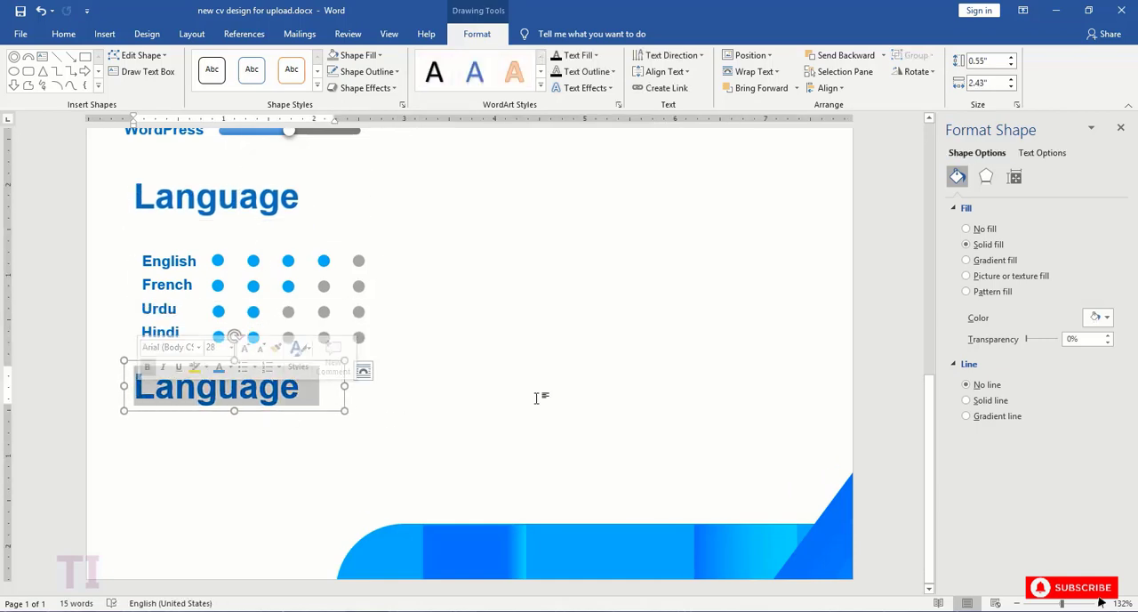
{"action": "type", "text": "Hobbies"}
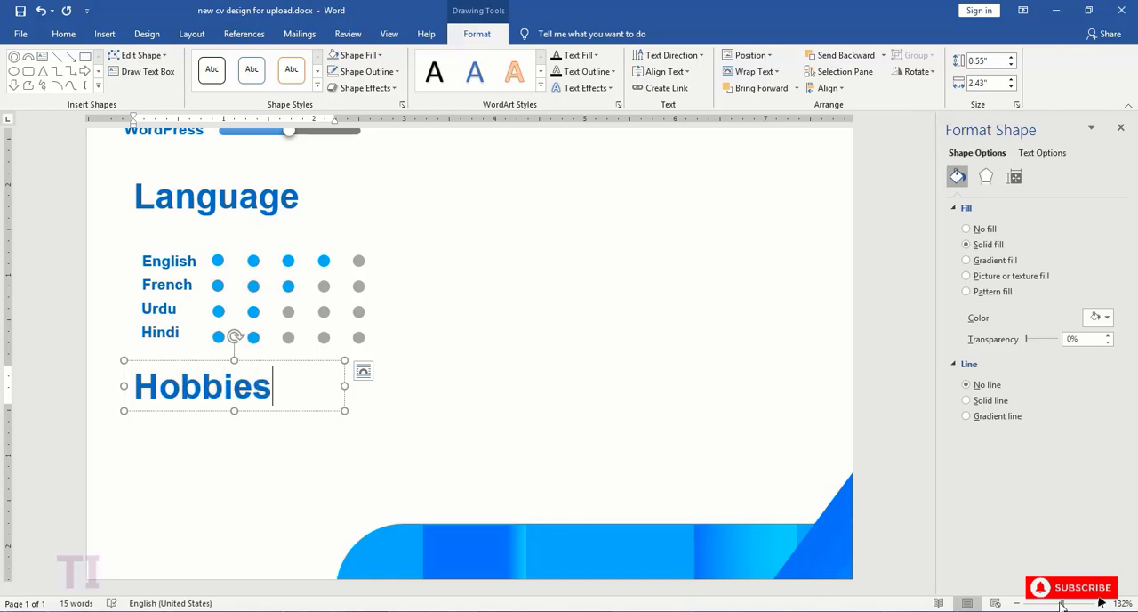
- Align the "Skills", "Language" and "Hobbies" headings by their left edges
{"action": "left_click_drag", "start_coordinate": [1061, 604], "coordinate": [1047, 603]}
{"action": "scroll", "coordinate": [668, 407], "scroll_direction": "up", "scroll_amount": 2}
{"action": "scroll", "coordinate": [668, 406], "scroll_direction": "down", "scroll_amount": 1}
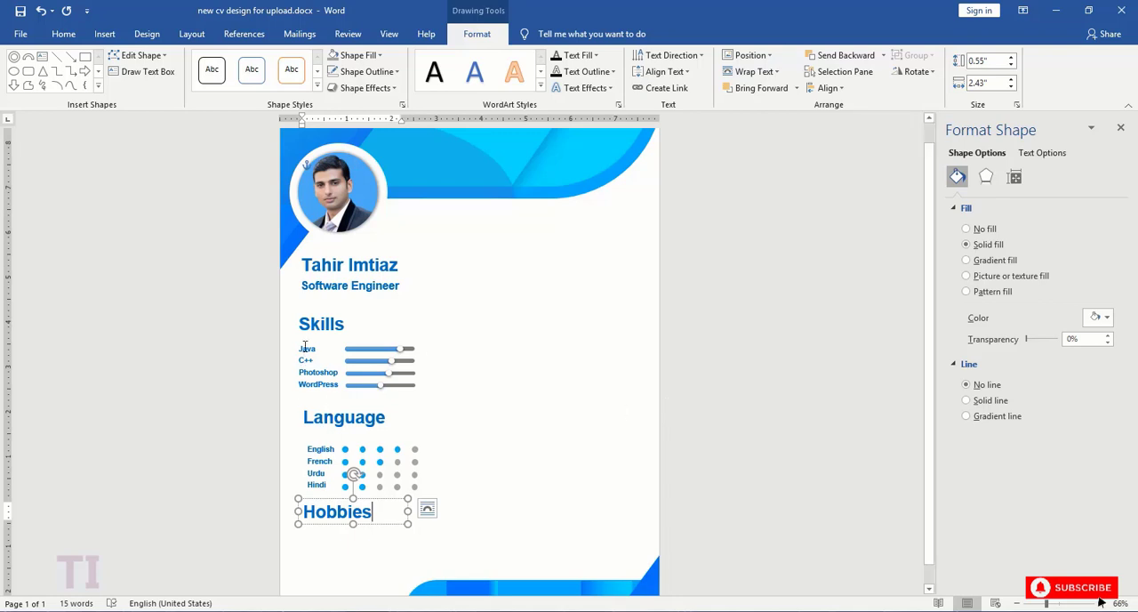
{"action": "left_click", "coordinate": [309, 418]}
{"action": "left_click", "coordinate": [312, 323], "text": "shift"}
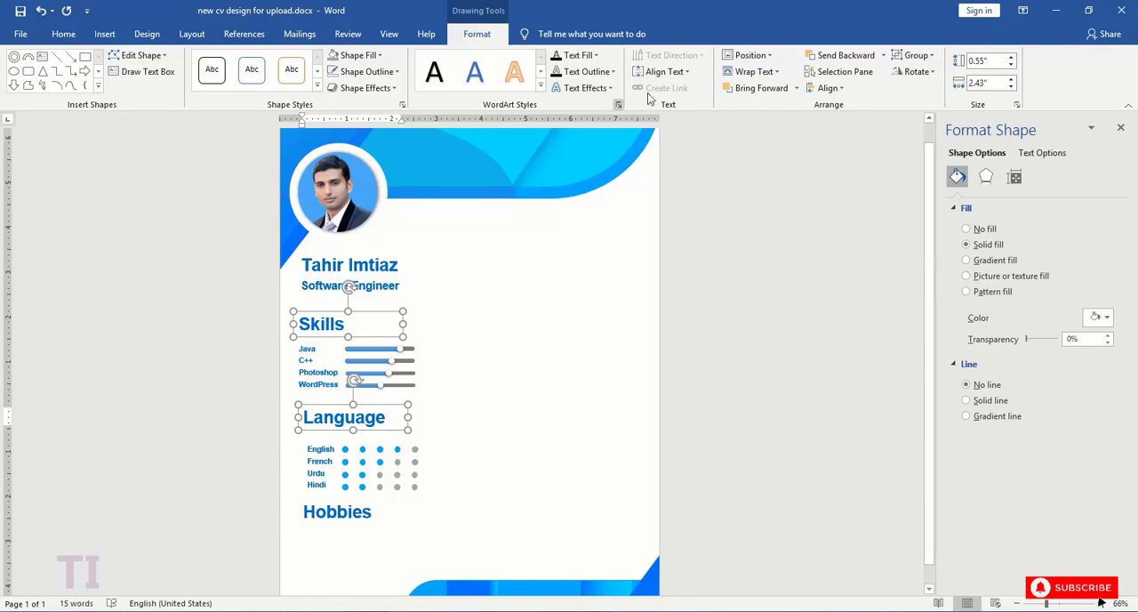
{"action": "left_click", "coordinate": [333, 511], "text": "shift"}
{"action": "left_click", "coordinate": [827, 88]}
{"action": "left_click", "coordinate": [842, 112]}
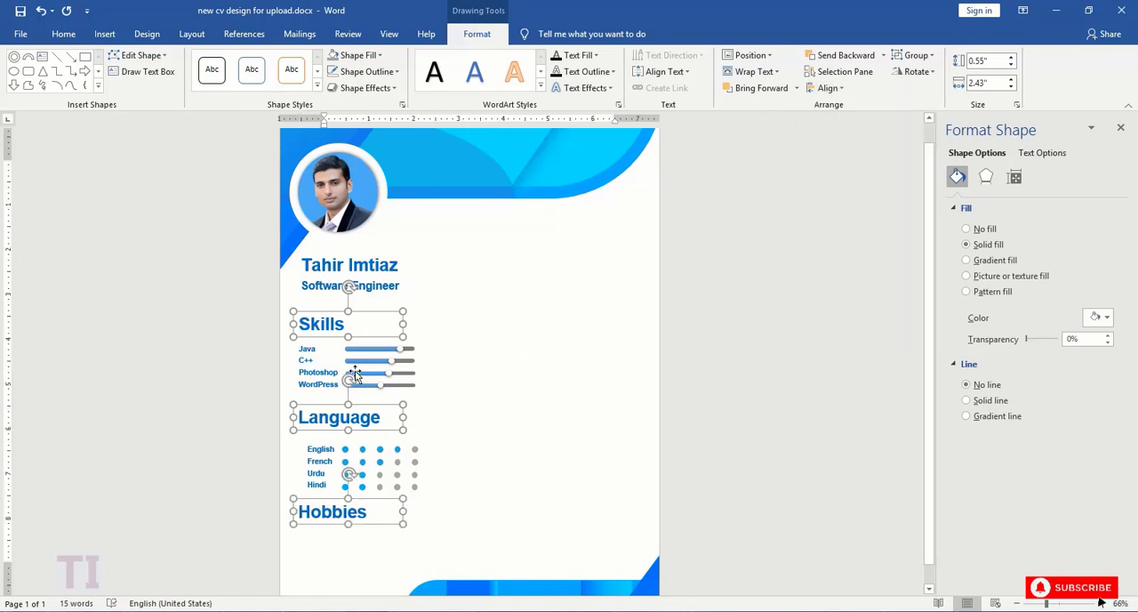
- Align the labels English, French, Urdu and Hindi with the "Java" label by their left edges
{"action": "left_click", "coordinate": [306, 350]}
{"action": "left_click", "coordinate": [313, 448], "text": "shift"}
{"action": "left_click", "coordinate": [315, 461], "text": "shift"}
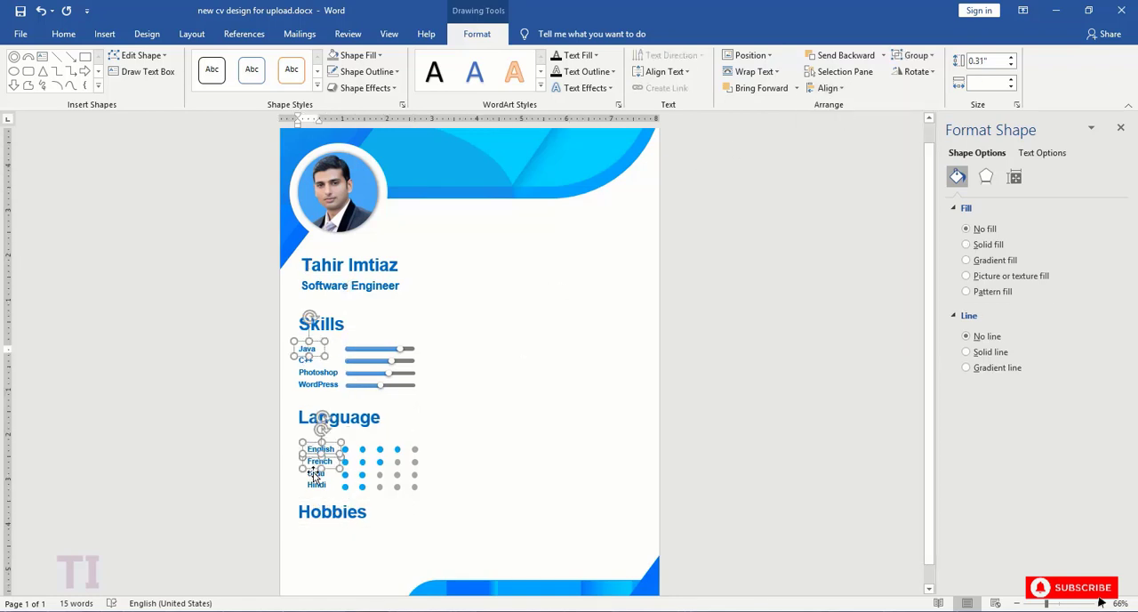
{"action": "left_click", "coordinate": [316, 469], "text": "shift"}
{"action": "left_click", "coordinate": [315, 475], "text": "shift"}
{"action": "left_click", "coordinate": [316, 485], "text": "shift"}
{"action": "left_click", "coordinate": [827, 88]}
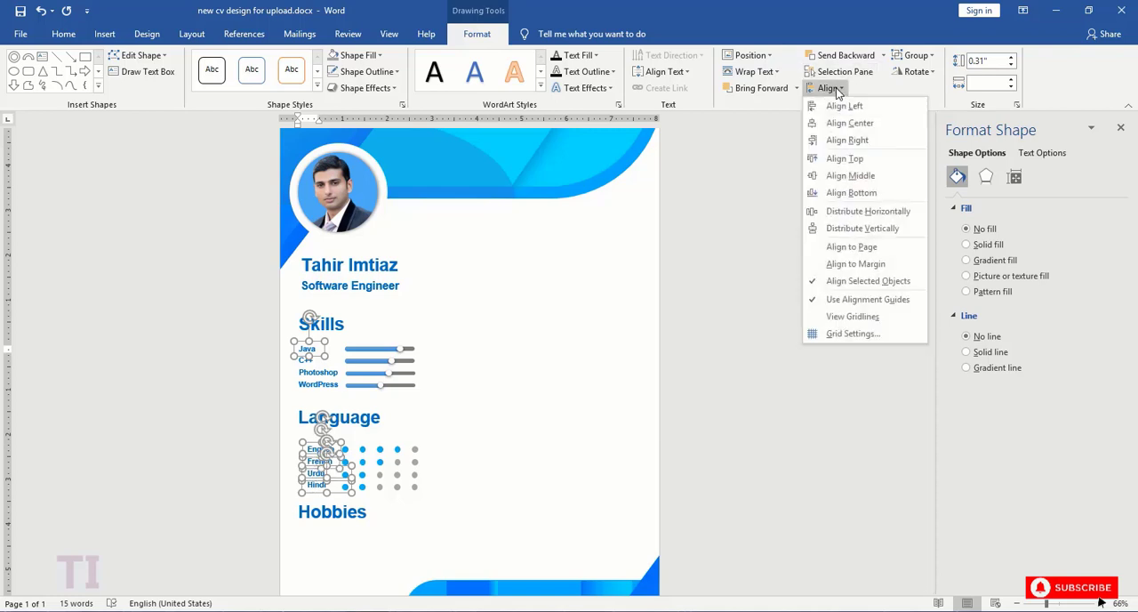
{"action": "left_click", "coordinate": [842, 106]}
{"action": "scroll", "coordinate": [521, 382], "scroll_direction": "down", "scroll_amount": 1}
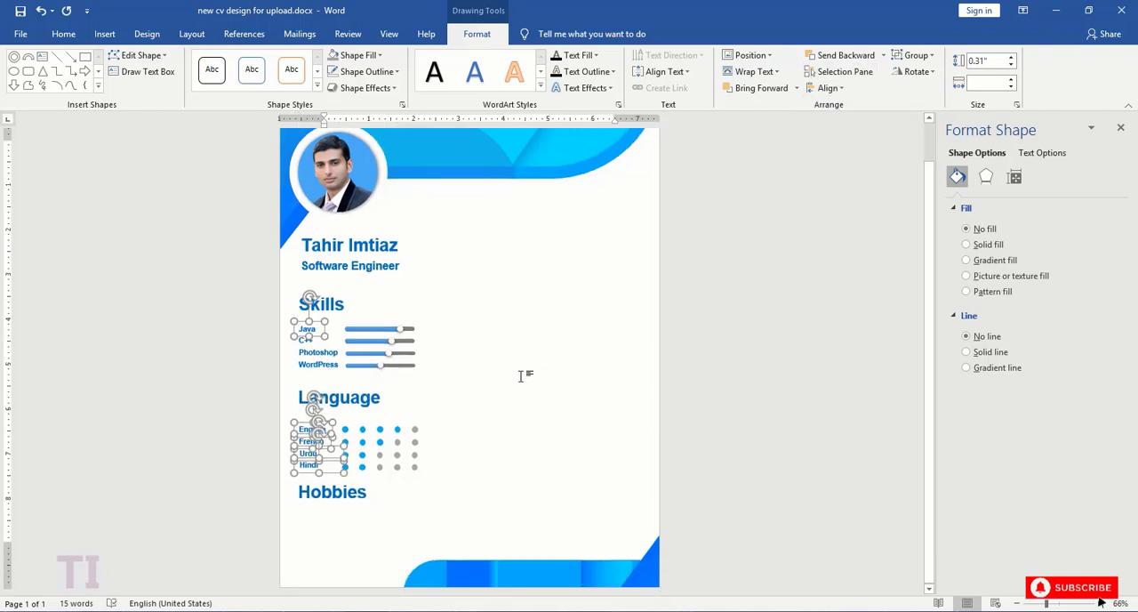
{"action": "left_click", "coordinate": [348, 487]}
{"action": "left_click", "coordinate": [372, 515]}
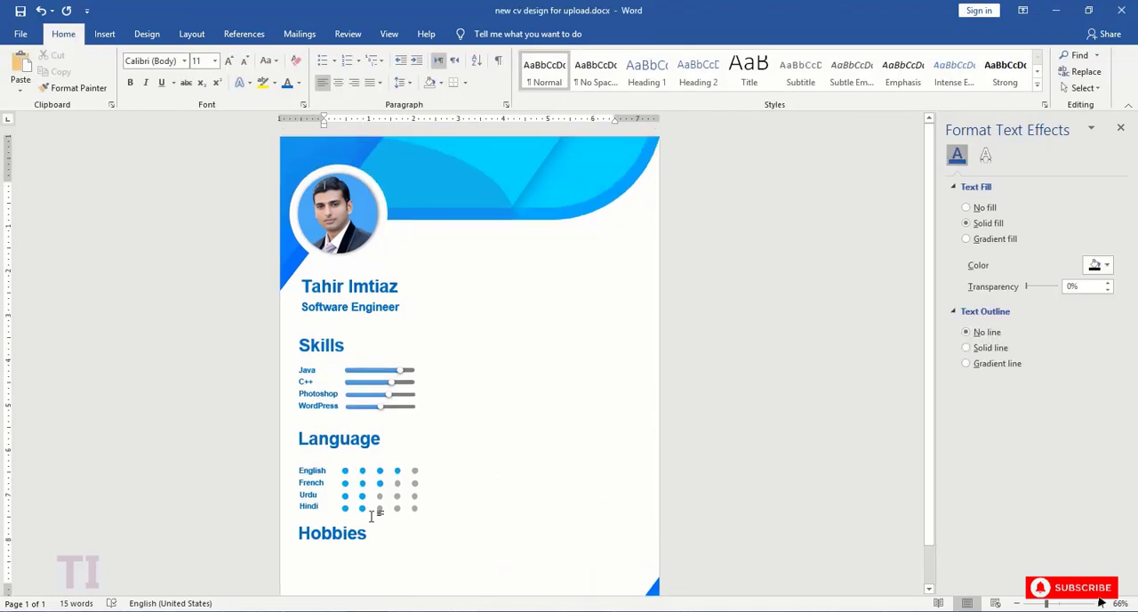
- Draw a circle about 0.56" in diameter below the "Hobbies" heading
{"action": "left_click", "coordinate": [103, 37]}
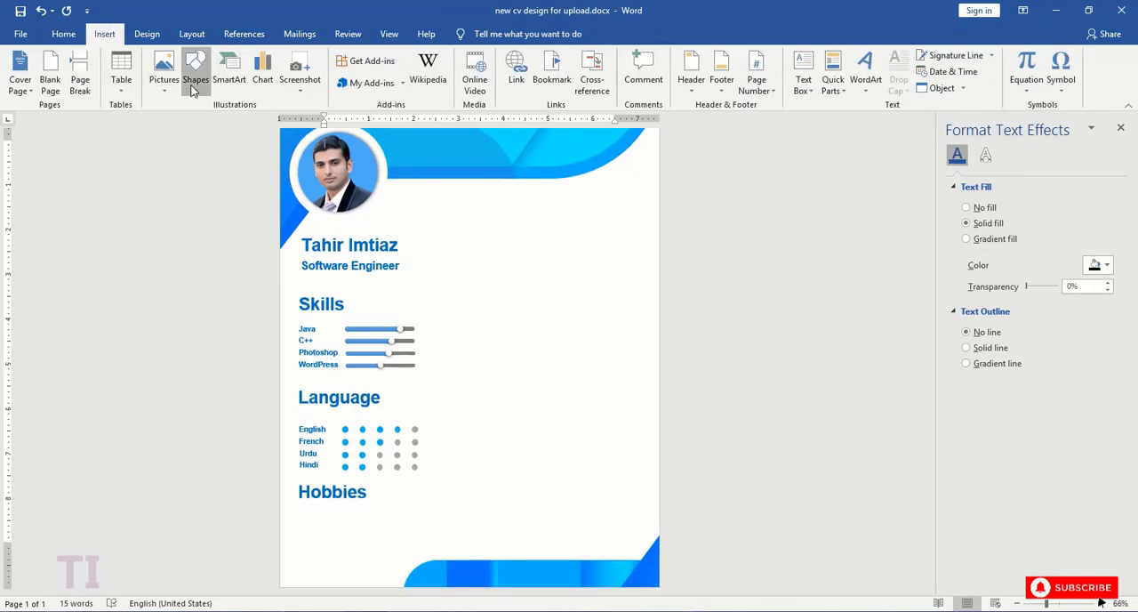
{"action": "left_click", "coordinate": [195, 85]}
{"action": "left_click", "coordinate": [261, 122]}
{"action": "left_click_drag", "start_coordinate": [1046, 604], "coordinate": [1072, 603]}
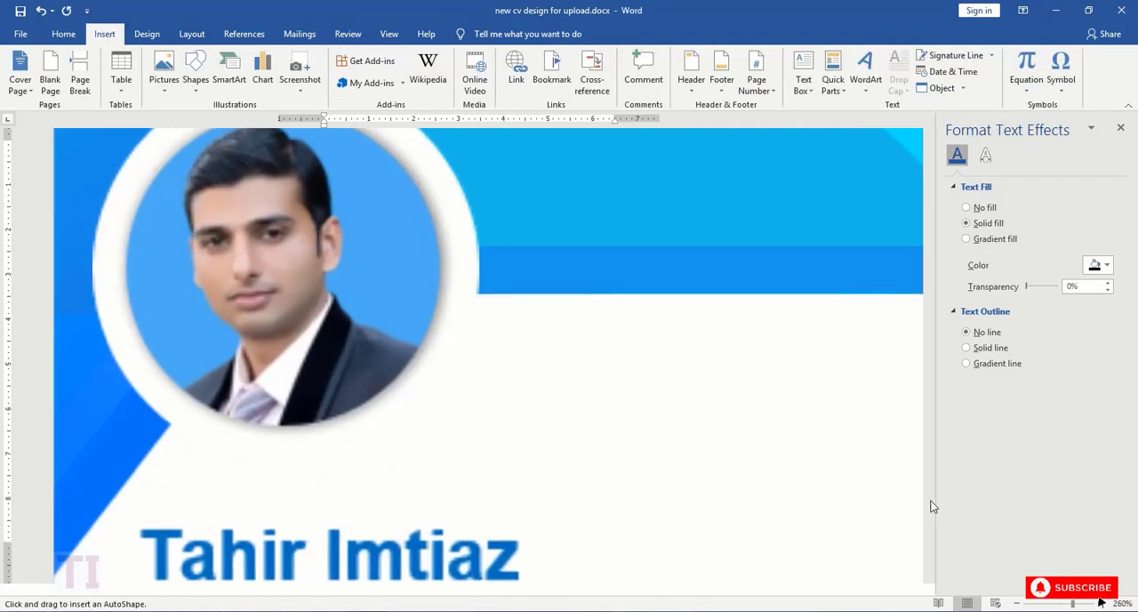
{"action": "scroll", "coordinate": [800, 460], "scroll_direction": "down", "scroll_amount": 15}
{"action": "left_click_drag", "start_coordinate": [131, 257], "coordinate": [201, 355]}
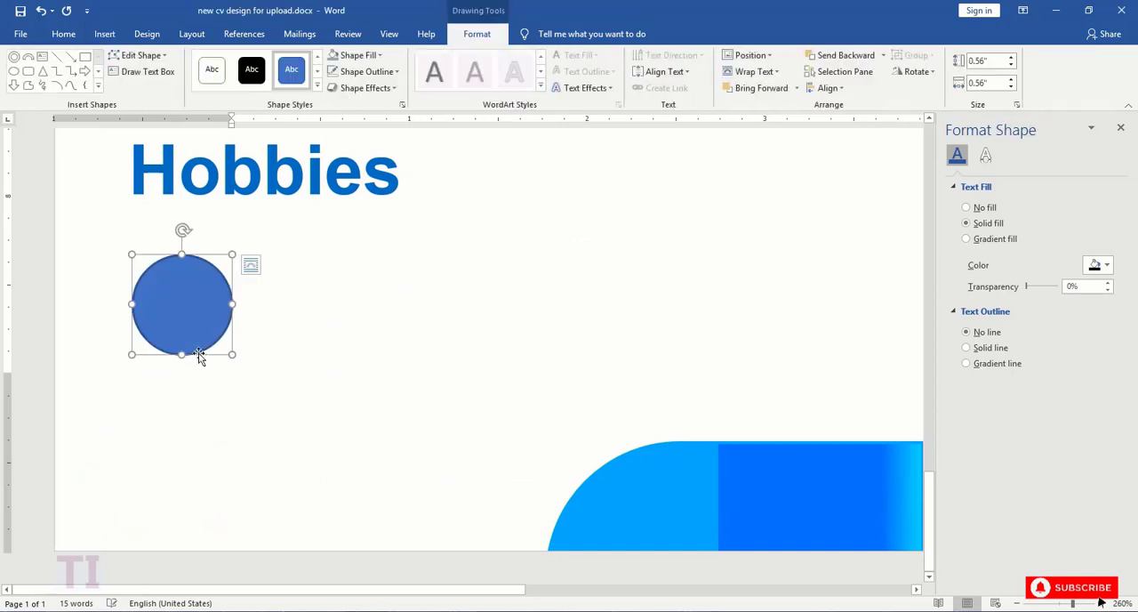
- Remove the outline of the circle under "Hobbies" and shrink it to about 0.4" in diameter
{"action": "left_click", "coordinate": [361, 71]}
{"action": "left_click", "coordinate": [371, 193]}
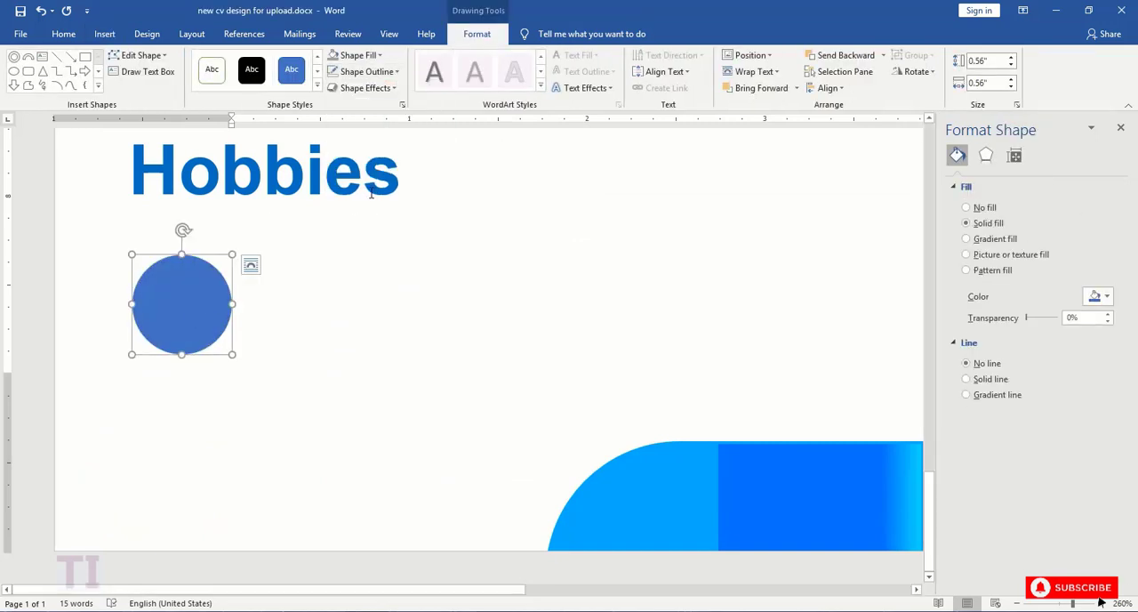
{"action": "left_click_drag", "start_coordinate": [232, 354], "coordinate": [203, 326]}
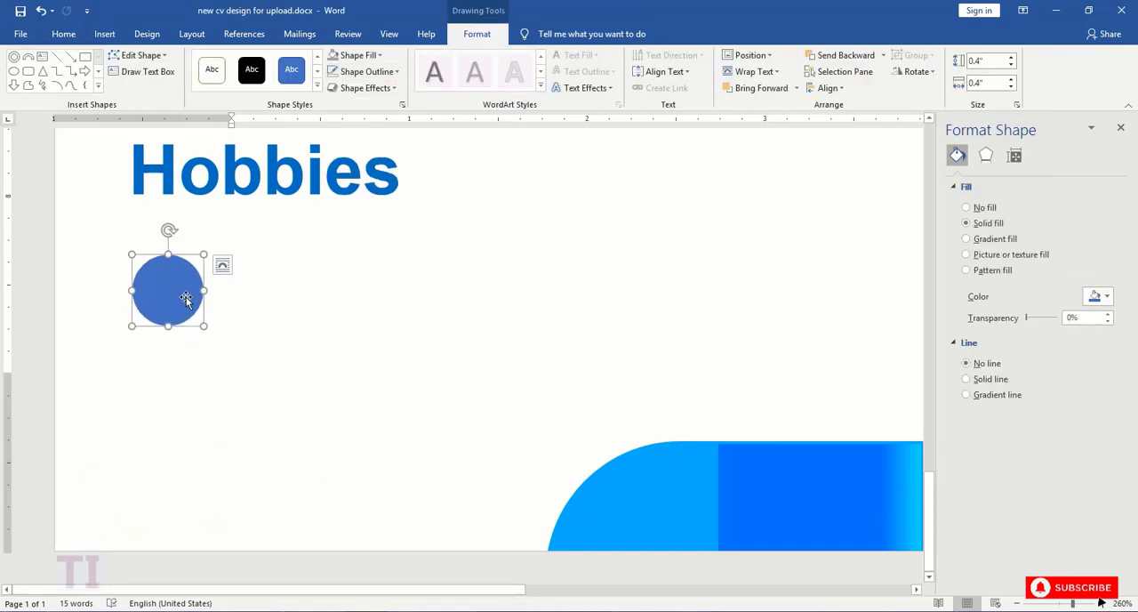
- Copy the "Hobbies" circle three times to form a row of four, and move the last circle farther right
{"action": "left_click_drag", "start_coordinate": [172, 287], "coordinate": [443, 295]}
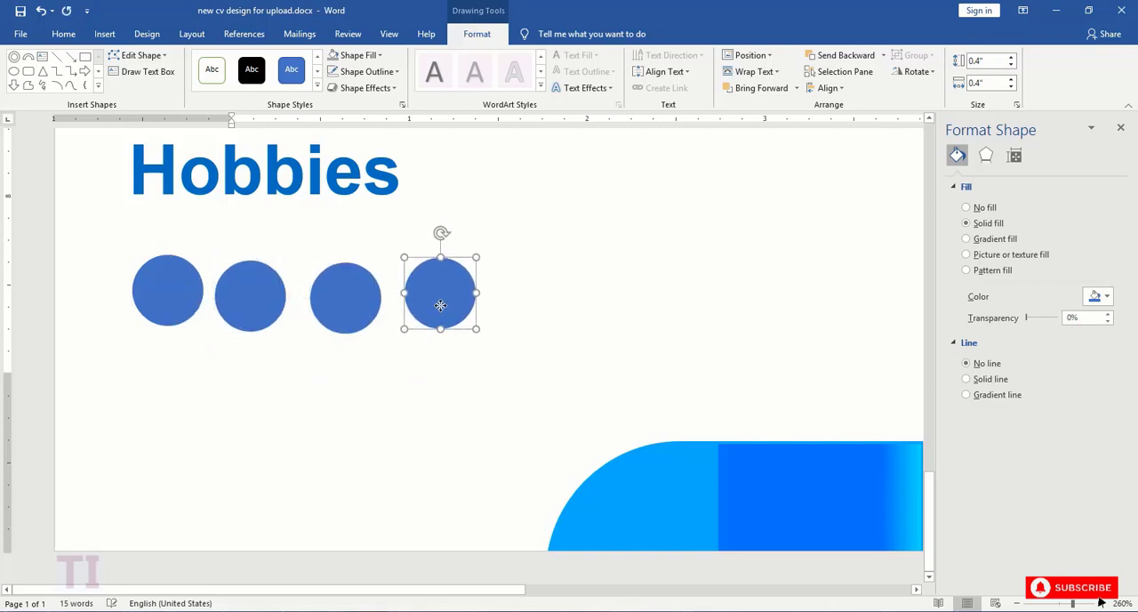
{"action": "left_click_drag", "start_coordinate": [1077, 604], "coordinate": [1060, 605]}
{"action": "left_click", "coordinate": [222, 485]}
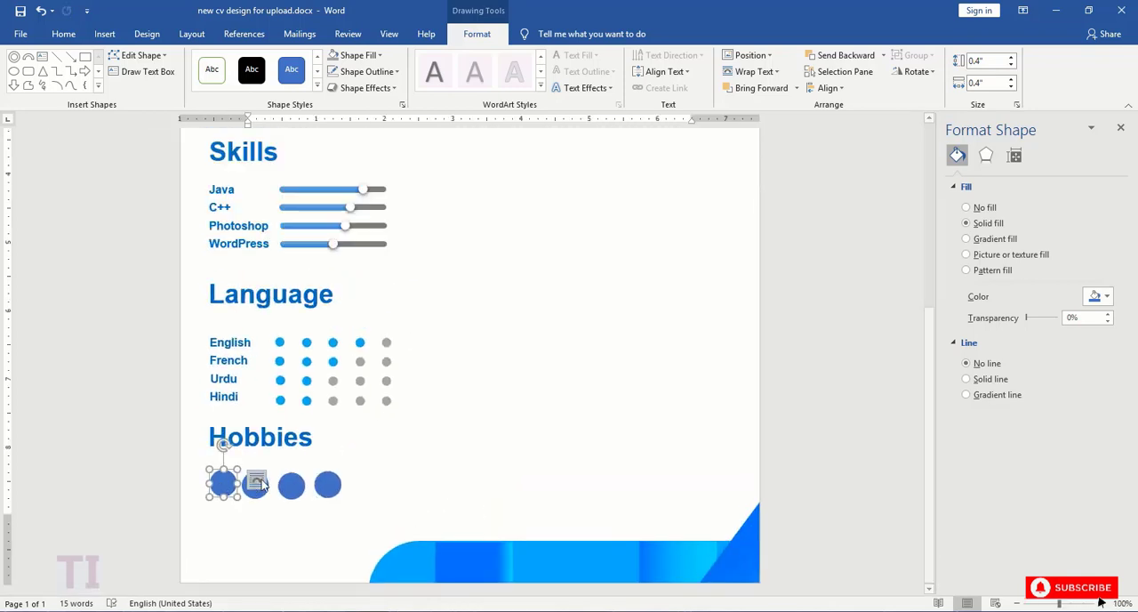
{"action": "left_click_drag", "start_coordinate": [329, 487], "coordinate": [356, 486]}
- Select the four circles under "Hobbies" and align them with each other by their middles
{"action": "left_click", "coordinate": [229, 488]}
{"action": "left_click", "coordinate": [288, 491], "text": "shift"}
{"action": "left_click", "coordinate": [354, 488], "text": "shift"}
{"action": "left_click", "coordinate": [261, 490], "text": "shift"}
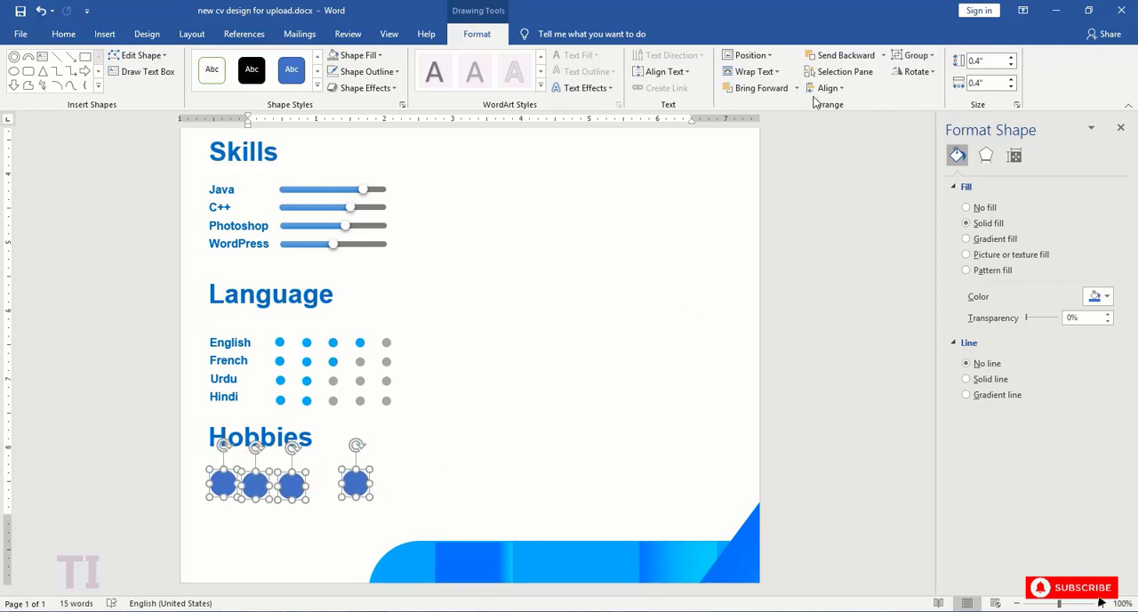
{"action": "left_click", "coordinate": [826, 88]}
{"action": "left_click", "coordinate": [845, 159]}
{"action": "left_click", "coordinate": [827, 88]}
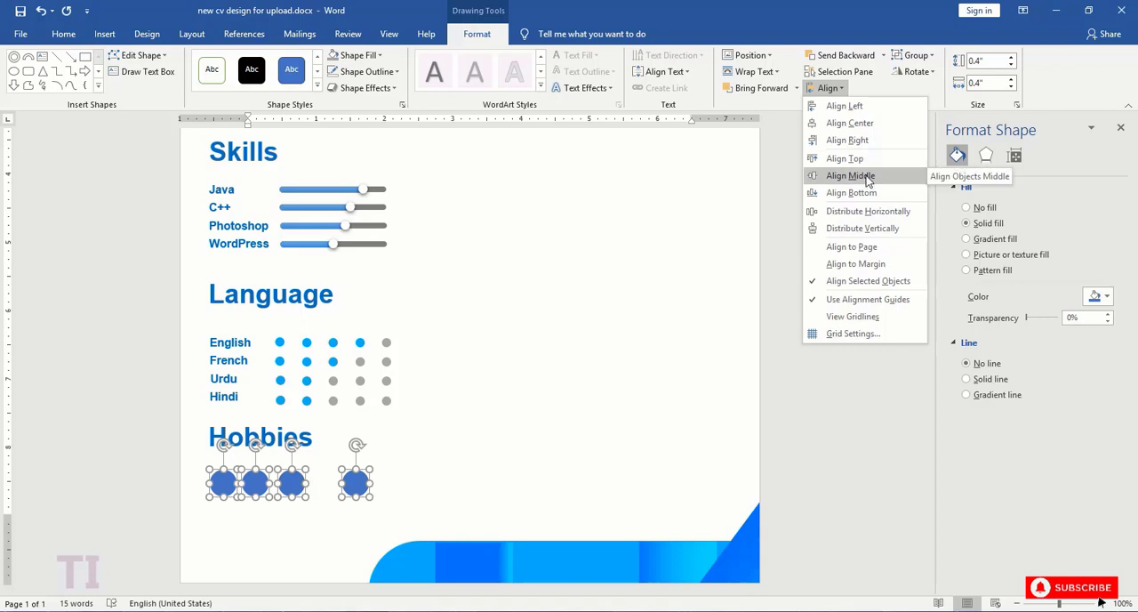
{"action": "left_click", "coordinate": [853, 175]}
- Distribute the four "Hobbies" circles horizontally so they are evenly spaced
{"action": "left_click", "coordinate": [826, 88]}
{"action": "left_click", "coordinate": [860, 229]}
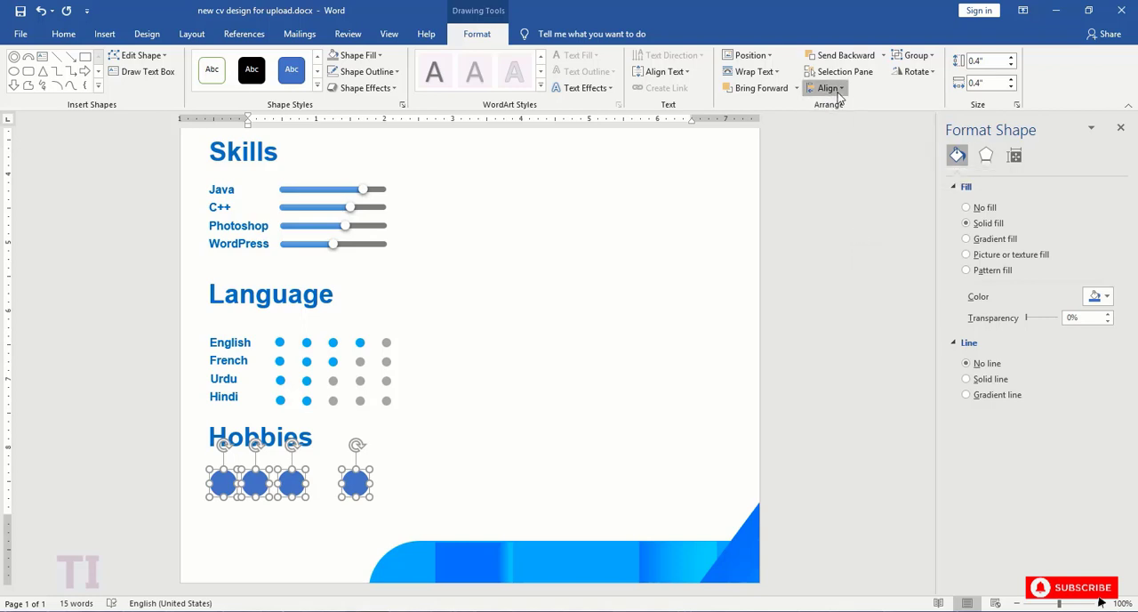
{"action": "left_click", "coordinate": [827, 88]}
{"action": "left_click", "coordinate": [859, 211]}
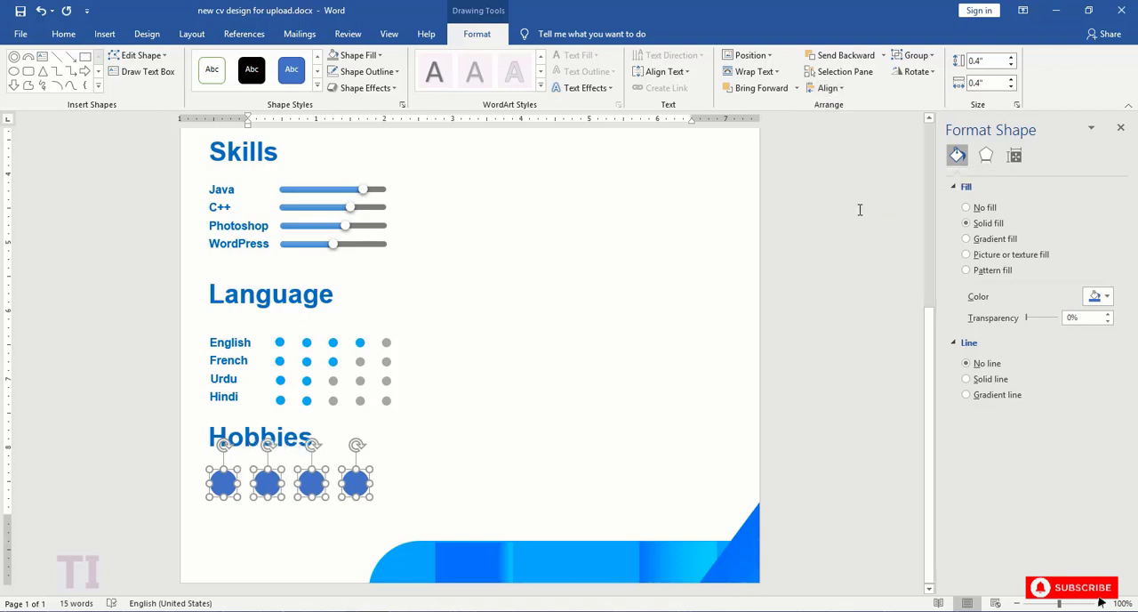
{"action": "left_click", "coordinate": [297, 433]}
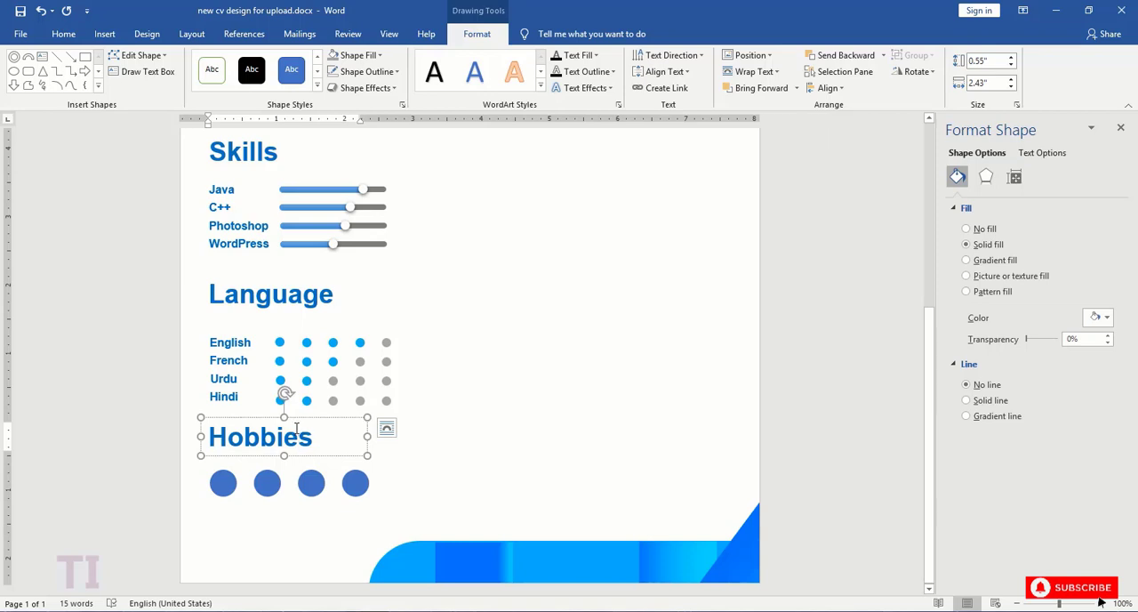
- Copy the music note icon from hobbies icons.docx onto the first "Hobbies" circle and shrink it to about 0.18" square
{"action": "left_click", "coordinate": [223, 484]}
{"action": "left_click", "coordinate": [267, 483], "text": "shift"}
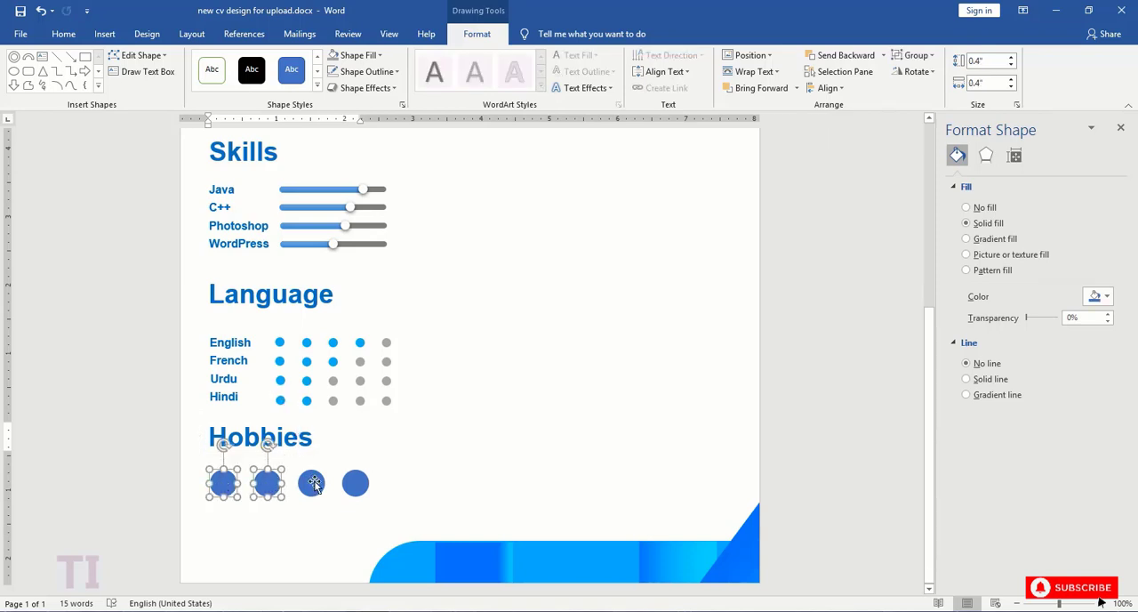
{"action": "left_click", "coordinate": [312, 484]}
{"action": "left_click", "coordinate": [223, 483]}
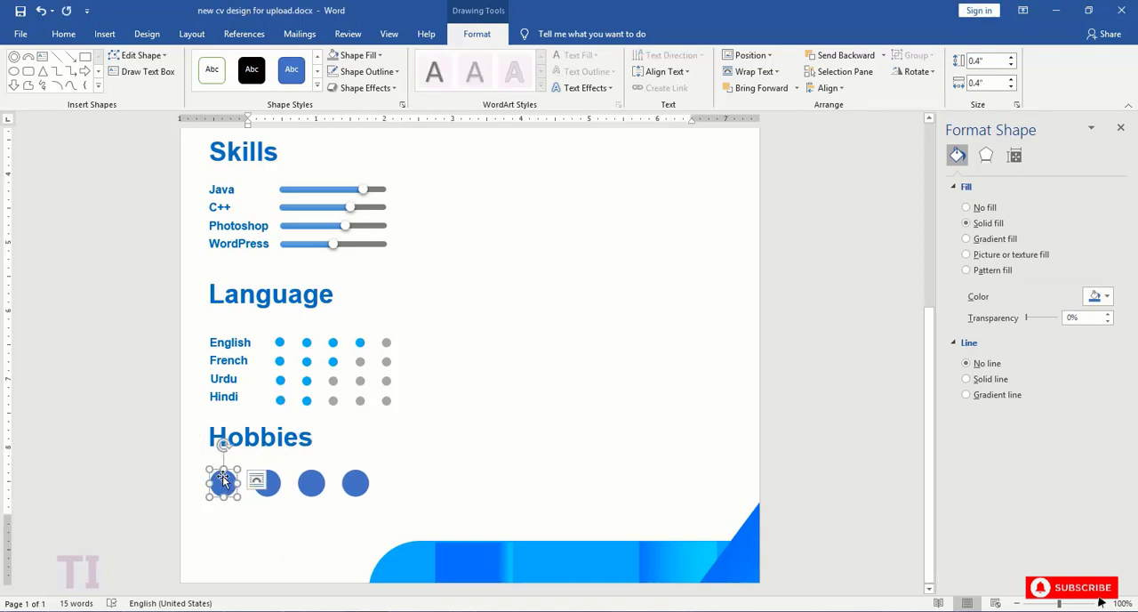
{"action": "left_click", "coordinate": [367, 611]}
{"action": "left_click", "coordinate": [442, 553]}
{"action": "left_click", "coordinate": [400, 245]}
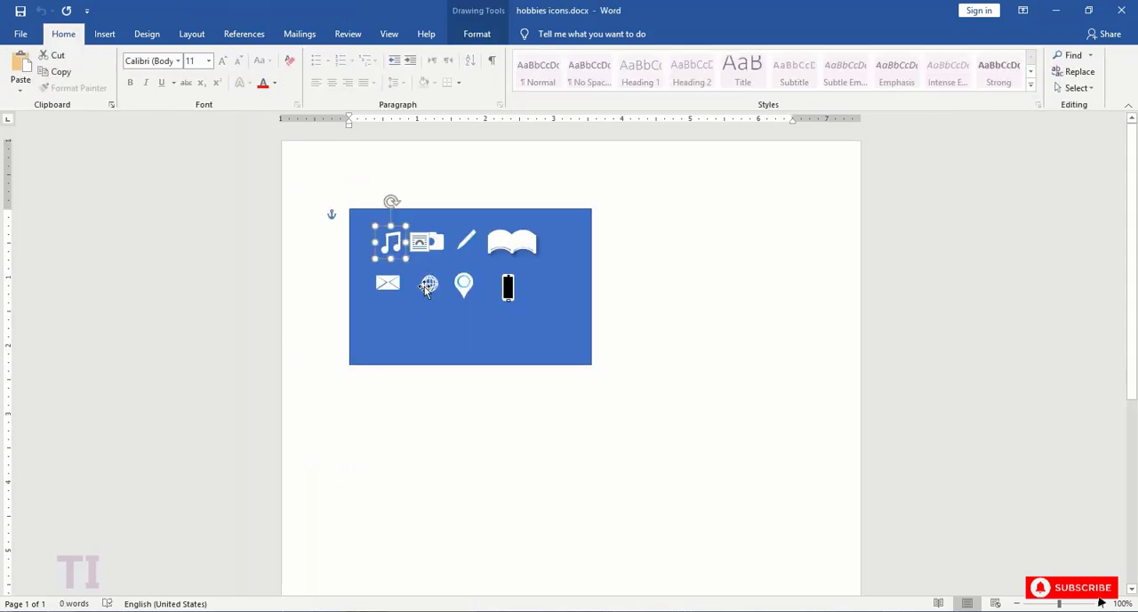
{"action": "left_click", "coordinate": [295, 557]}
{"action": "key", "text": "ctrl+v"}
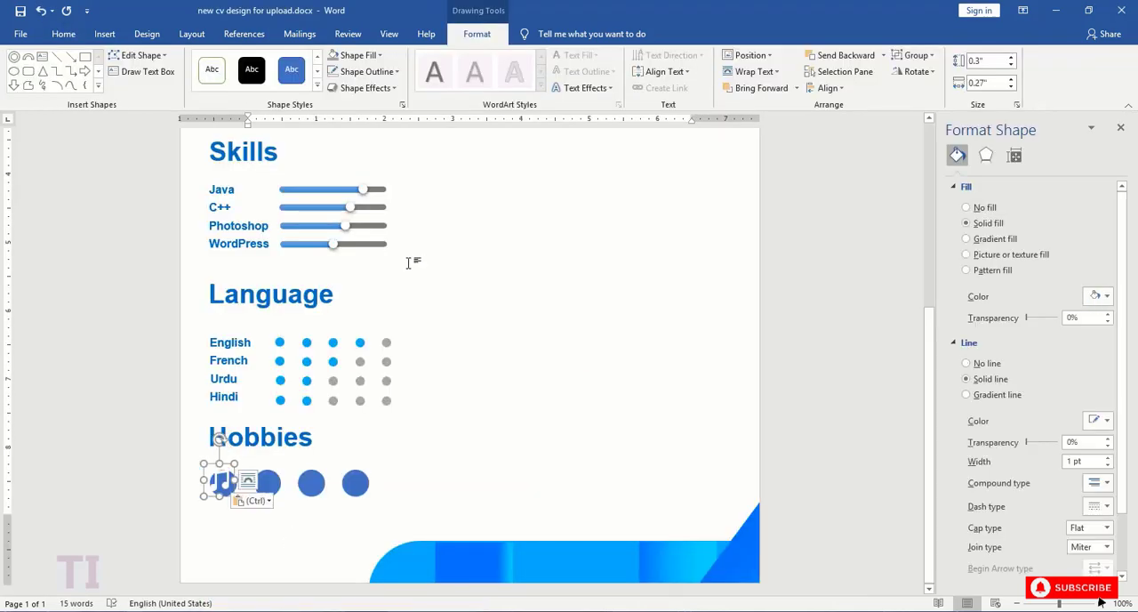
{"action": "mouse_move", "coordinate": [220, 486]}
{"action": "left_mouse_down"}
{"action": "mouse_move", "coordinate": [232, 473]}
{"action": "mouse_move", "coordinate": [224, 485]}
{"action": "left_mouse_up"}
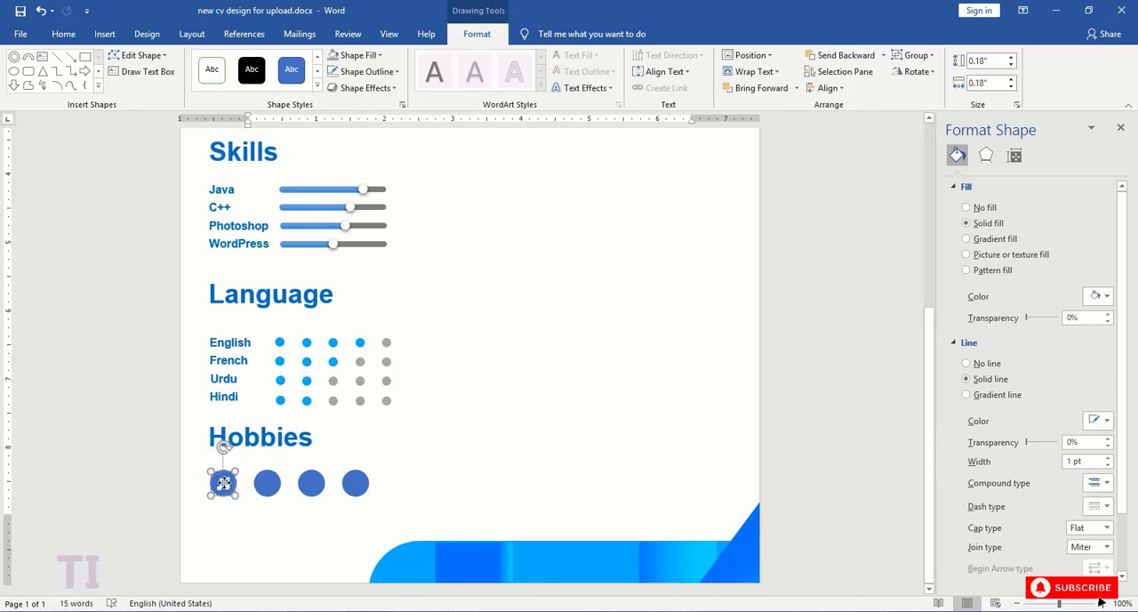
- Align the music note icon and the first "Hobbies" circle with each other by middle and center
{"action": "key", "text": "Left"}
{"action": "left_click", "coordinate": [233, 480], "text": "shift"}
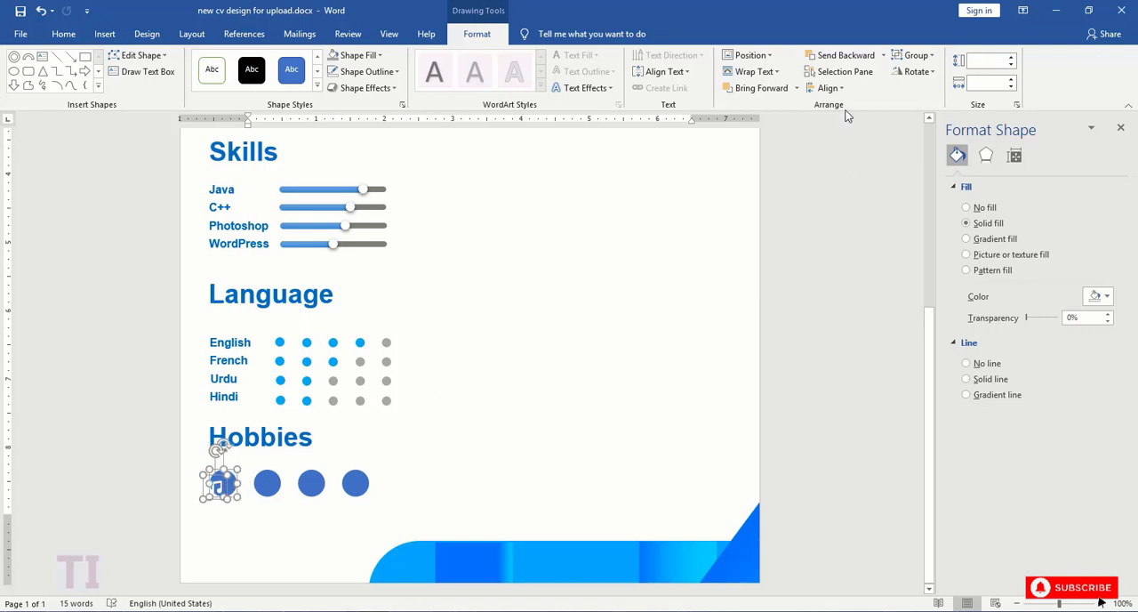
{"action": "left_click", "coordinate": [828, 88]}
{"action": "left_click", "coordinate": [838, 175]}
{"action": "left_click", "coordinate": [828, 88]}
{"action": "left_click", "coordinate": [838, 123]}
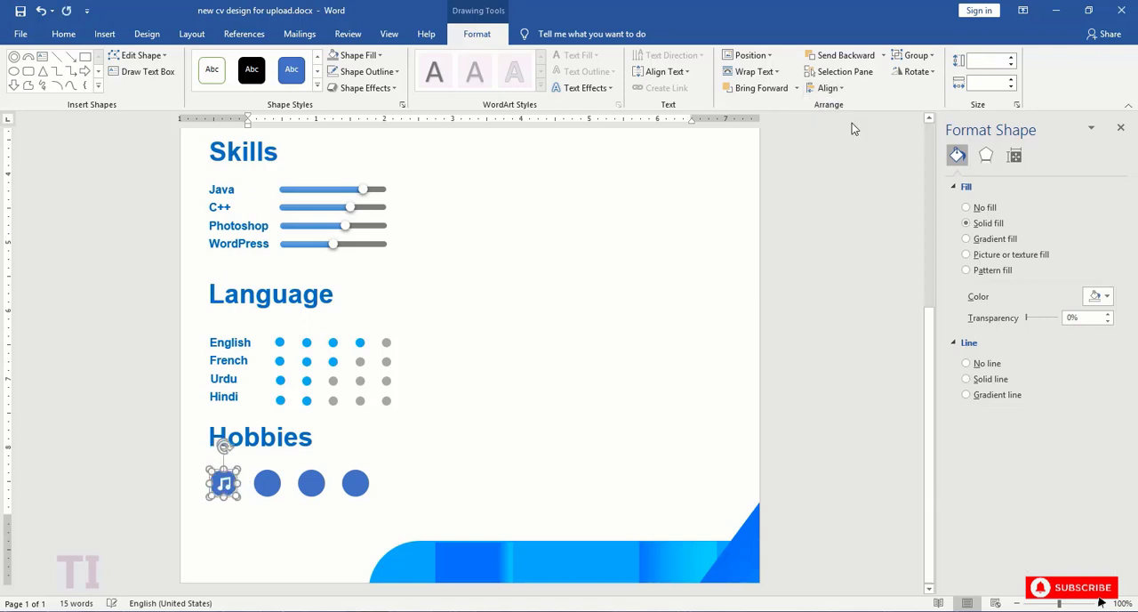
{"action": "left_click", "coordinate": [263, 484]}
{"action": "left_click", "coordinate": [225, 483]}
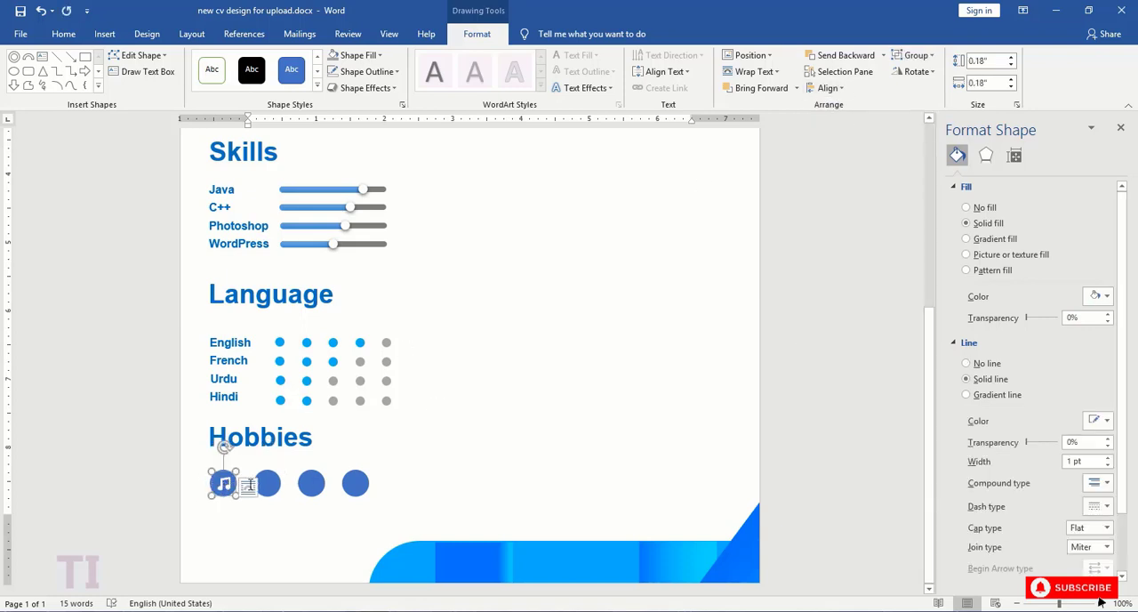
- Copy the camera icon from hobbies icons.docx onto the second "Hobbies" circle and shrink it to about 0.15" by 0.22"
{"action": "left_click", "coordinate": [267, 482]}
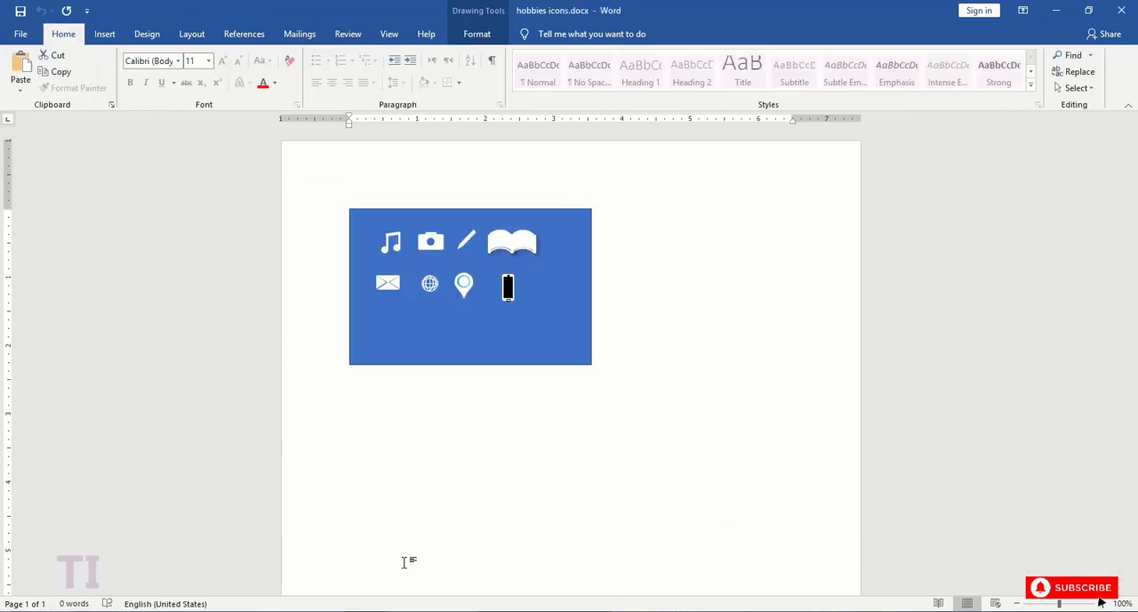
{"action": "left_click", "coordinate": [433, 242]}
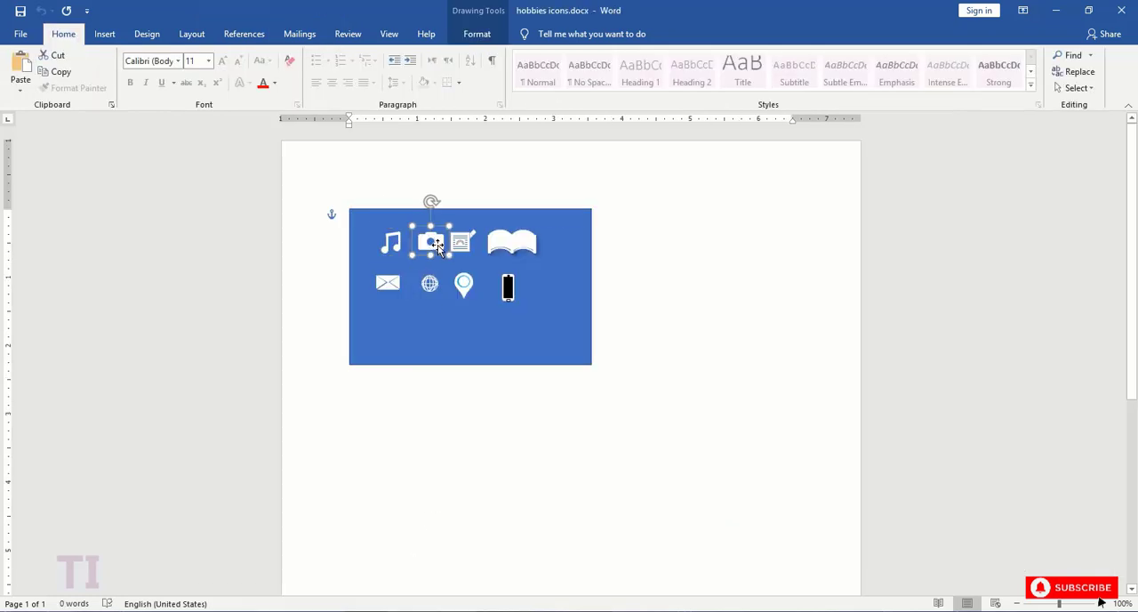
{"action": "key", "text": "ctrl+c"}
{"action": "key", "text": "alt+Tab"}
{"action": "key", "text": "ctrl+v"}
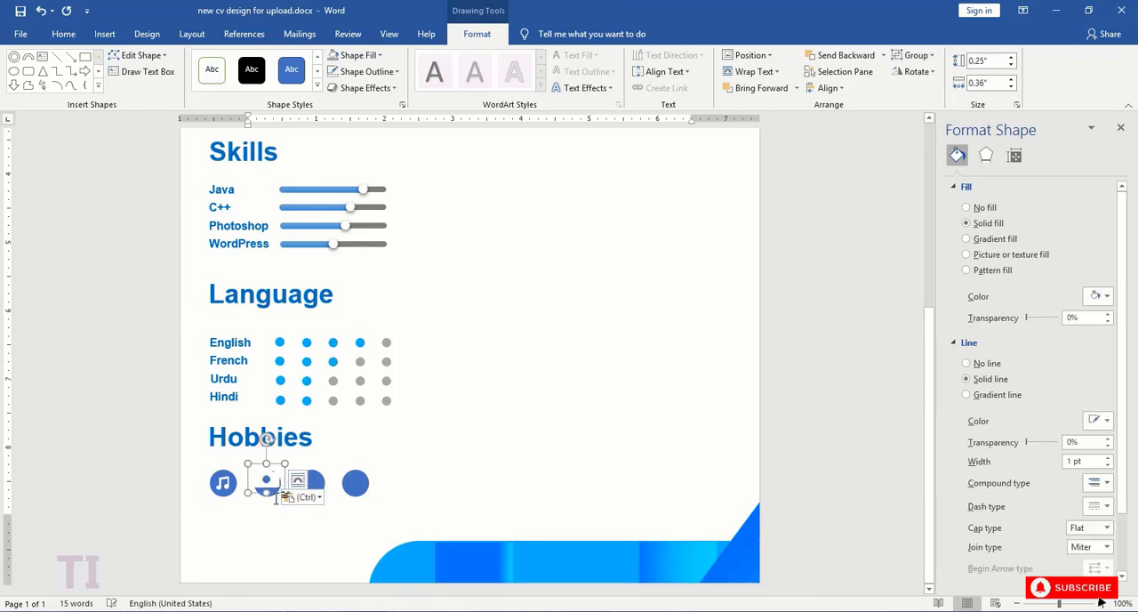
{"action": "left_click_drag", "start_coordinate": [283, 462], "coordinate": [264, 484]}
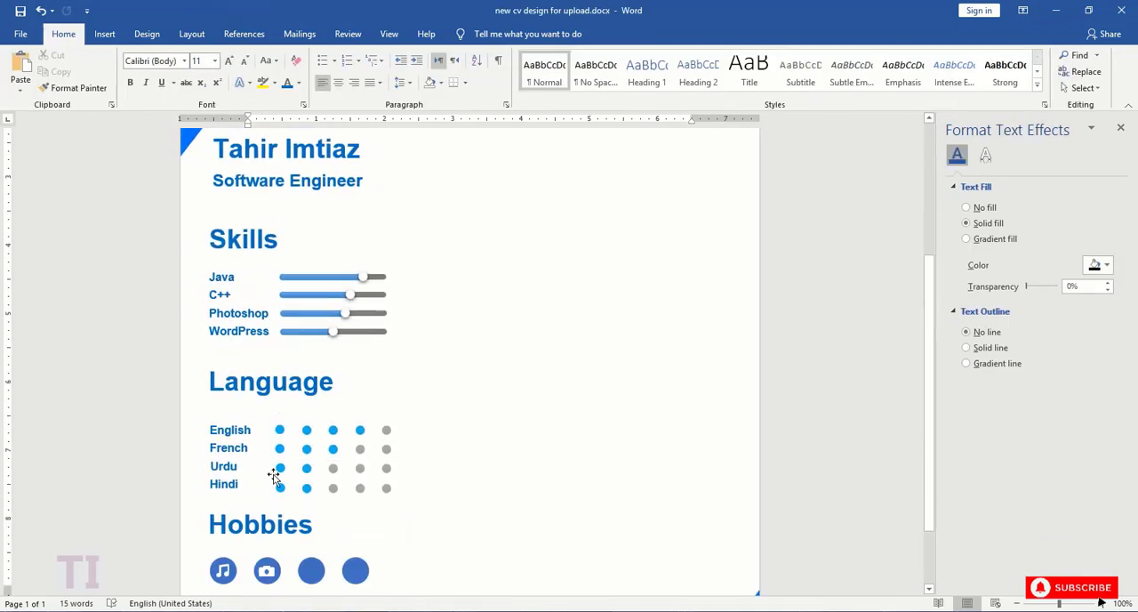
{"action": "scroll", "coordinate": [272, 470], "scroll_direction": "down", "scroll_amount": 2}
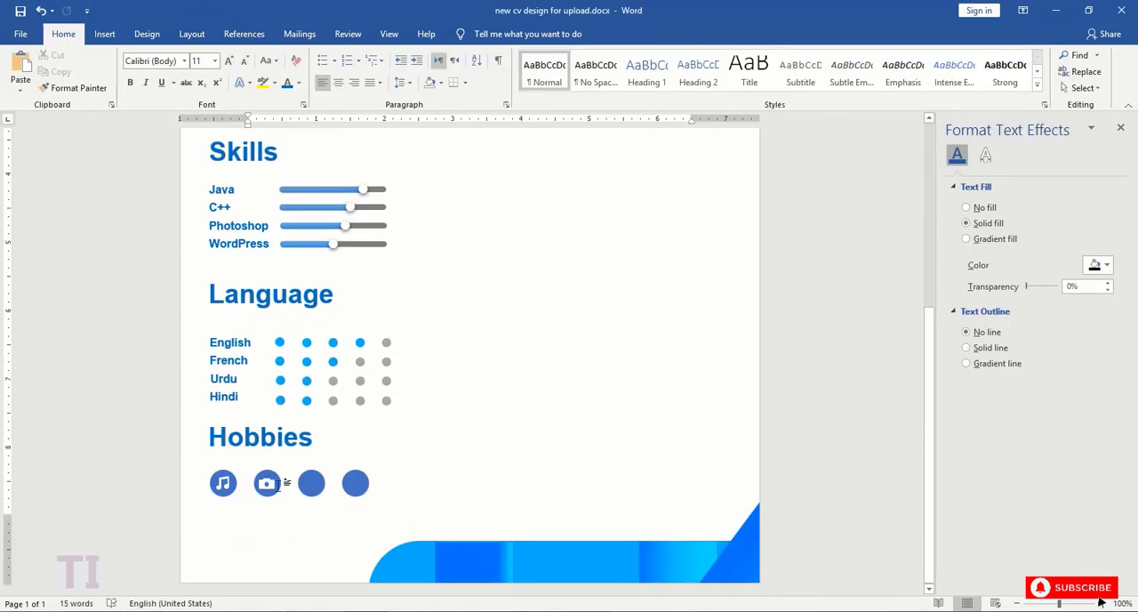
{"action": "left_click", "coordinate": [267, 483]}
- Copy the pencil icon from hobbies icons.docx onto the third "Hobbies" circle and shrink it to fit inside
{"action": "left_click", "coordinate": [313, 483]}
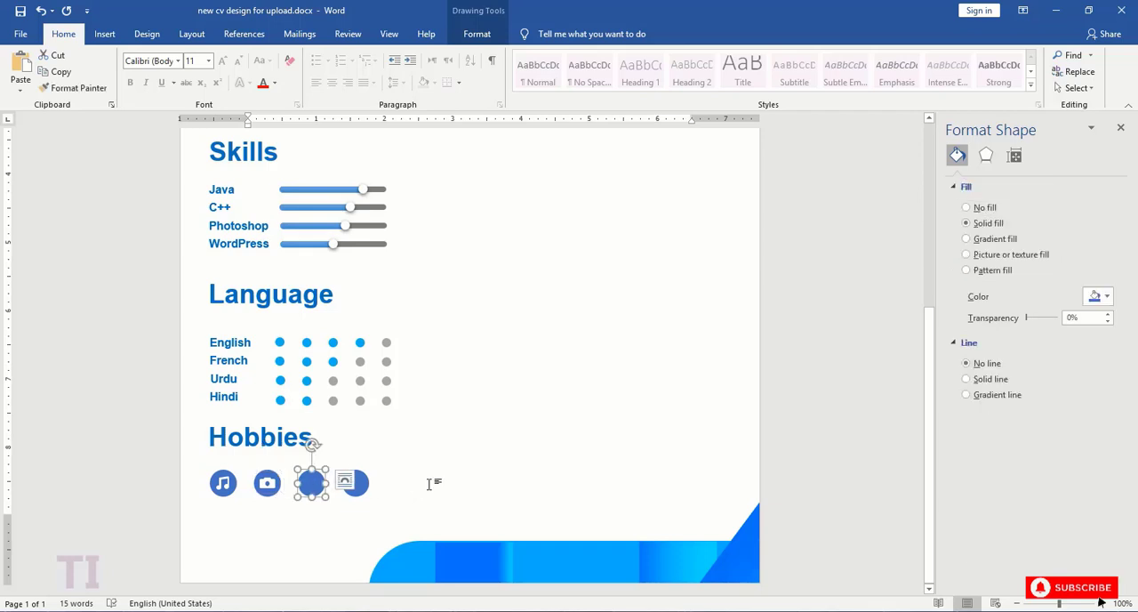
{"action": "key", "text": "alt+Tab"}
{"action": "left_click", "coordinate": [487, 244]}
{"action": "mouse_move", "coordinate": [469, 247]}
{"action": "left_mouse_down"}
{"action": "mouse_move", "coordinate": [561, 247]}
{"action": "mouse_move", "coordinate": [494, 242]}
{"action": "left_mouse_up"}
{"action": "left_click", "coordinate": [466, 241]}
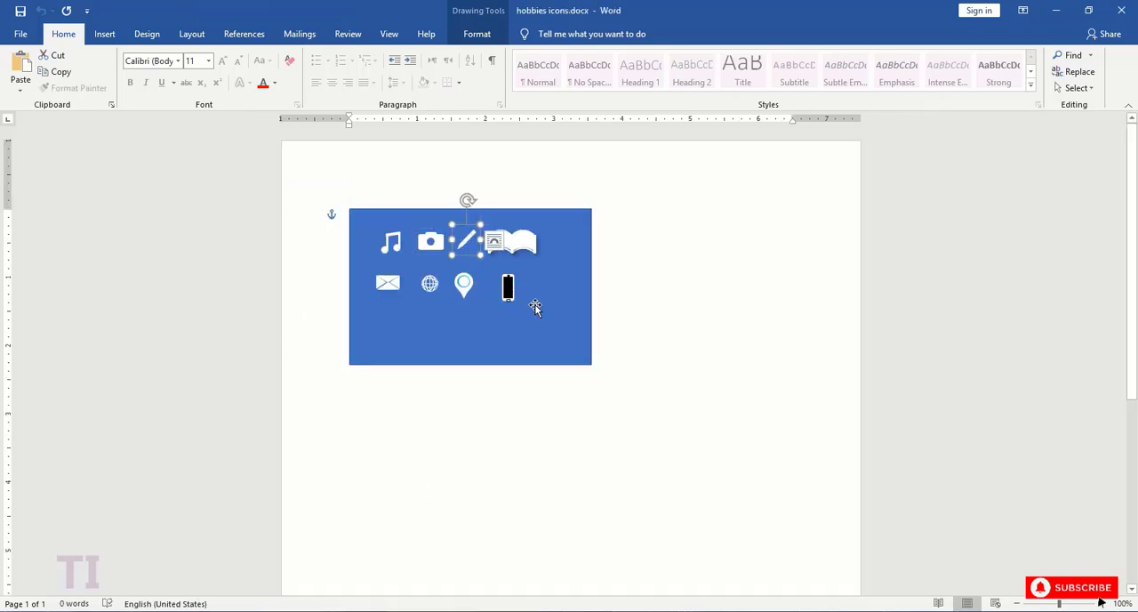
{"action": "key", "text": "ctrl+c"}
{"action": "key", "text": "alt+Tab"}
{"action": "key", "text": "ctrl+v"}
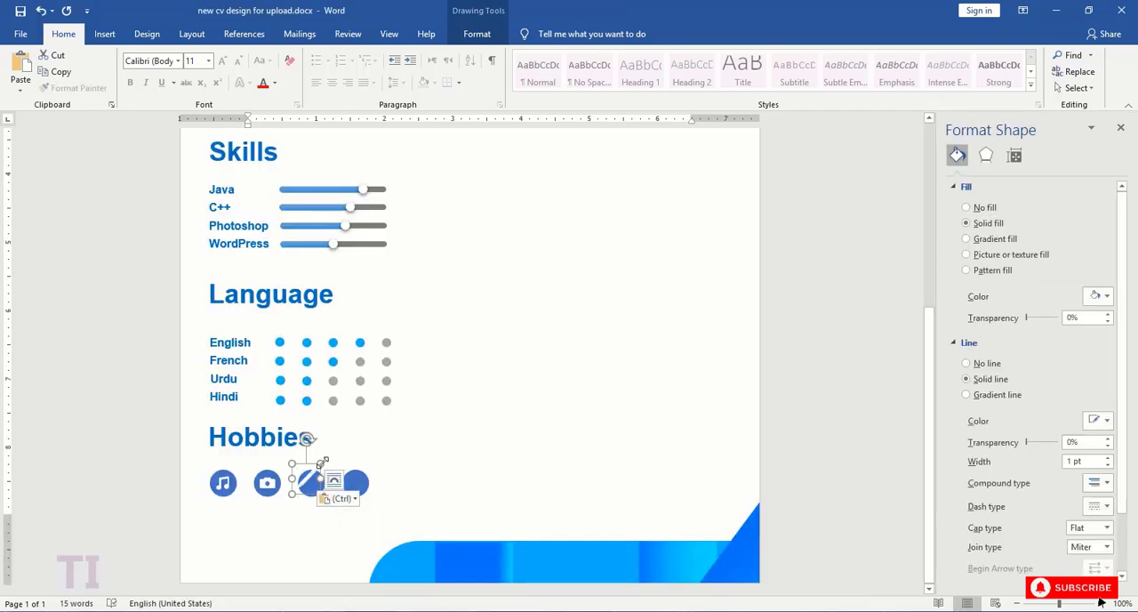
{"action": "left_click_drag", "start_coordinate": [321, 462], "coordinate": [313, 485]}
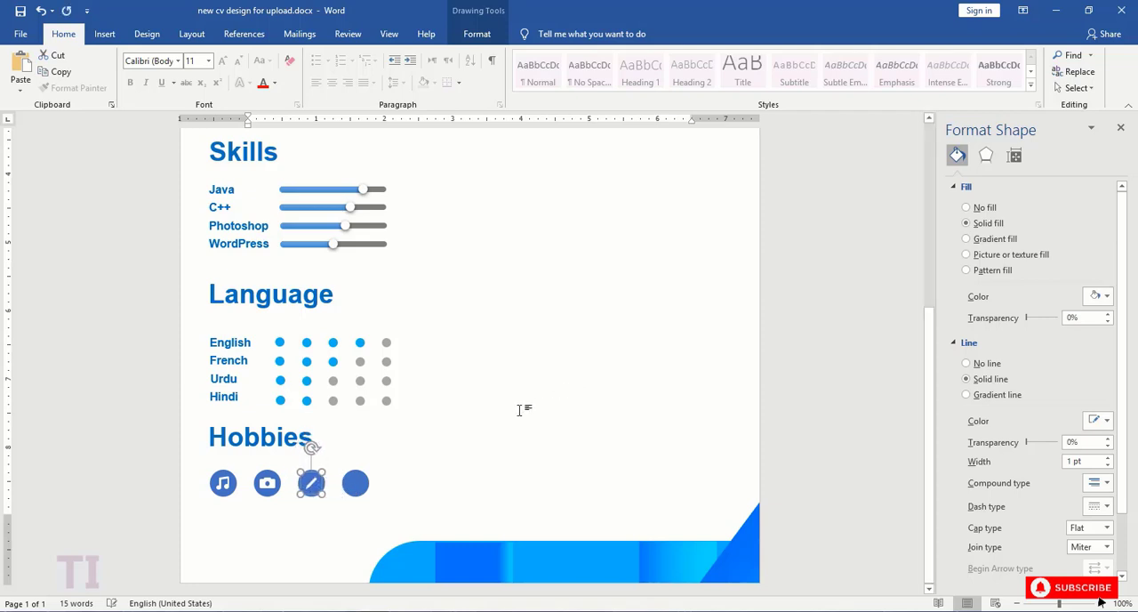
- Copy the open book icon from hobbies icons.docx, shrink it, and center it on the fourth "Hobbies" circle
{"action": "key", "text": "Tab"}
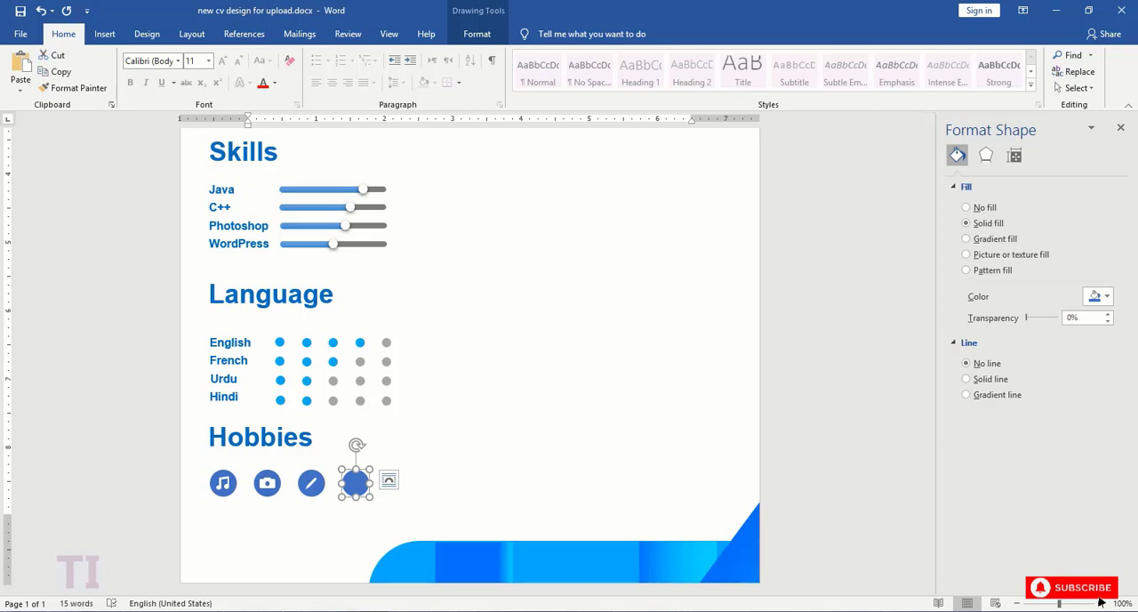
{"action": "key", "text": "alt+Tab"}
{"action": "left_click", "coordinate": [510, 256]}
{"action": "key", "text": "ctrl+c"}
{"action": "key", "text": "alt+Tab"}
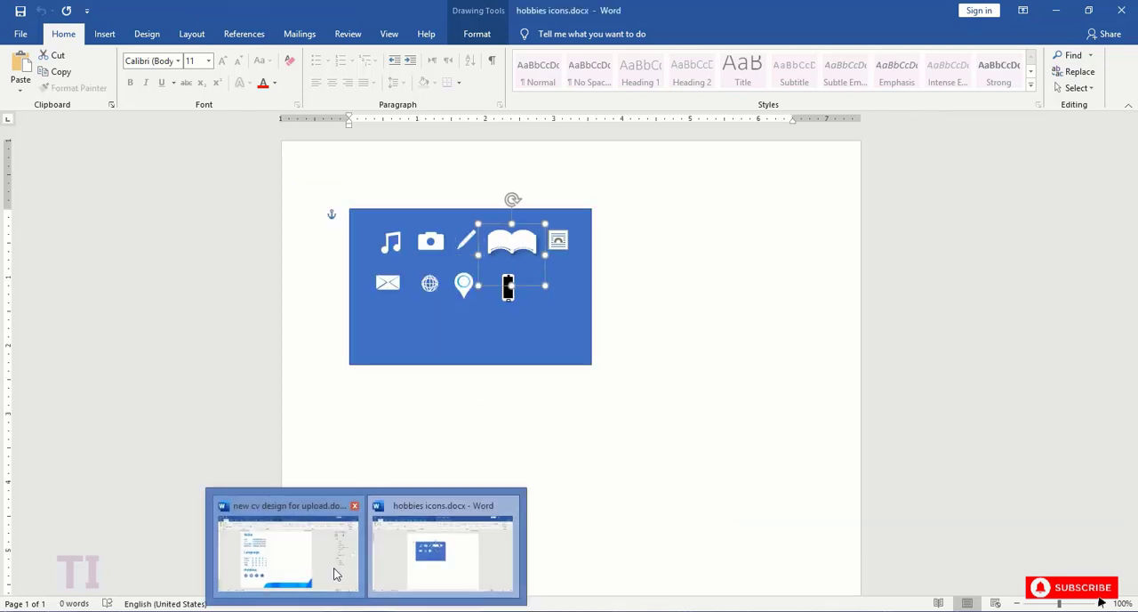
{"action": "key", "text": "ctrl+v"}
{"action": "left_click_drag", "start_coordinate": [399, 469], "coordinate": [356, 480]}
{"action": "key", "text": "Down"}
{"action": "key", "text": "Down"}
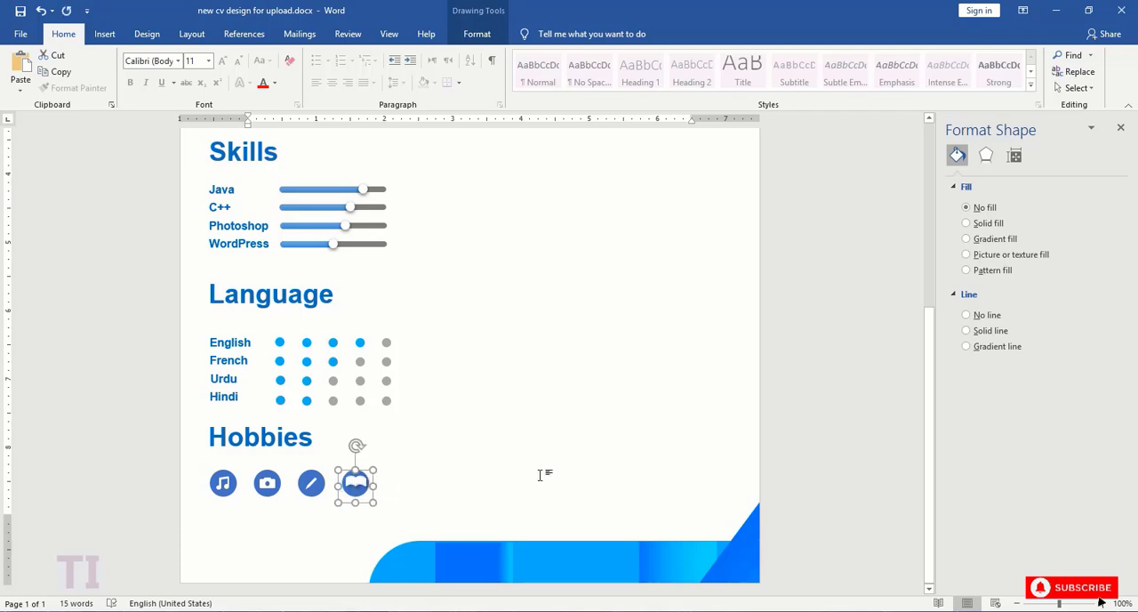
{"action": "key", "text": "Left"}
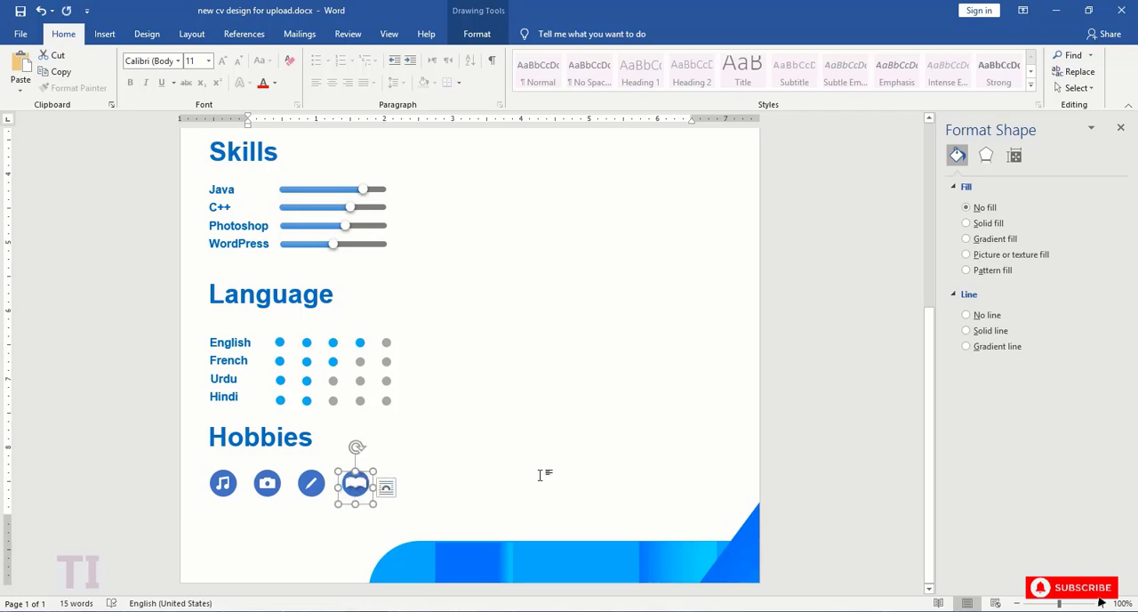
- Adjust the size of the pencil icon in the third "Hobbies" circle
{"action": "left_click", "coordinate": [306, 435]}
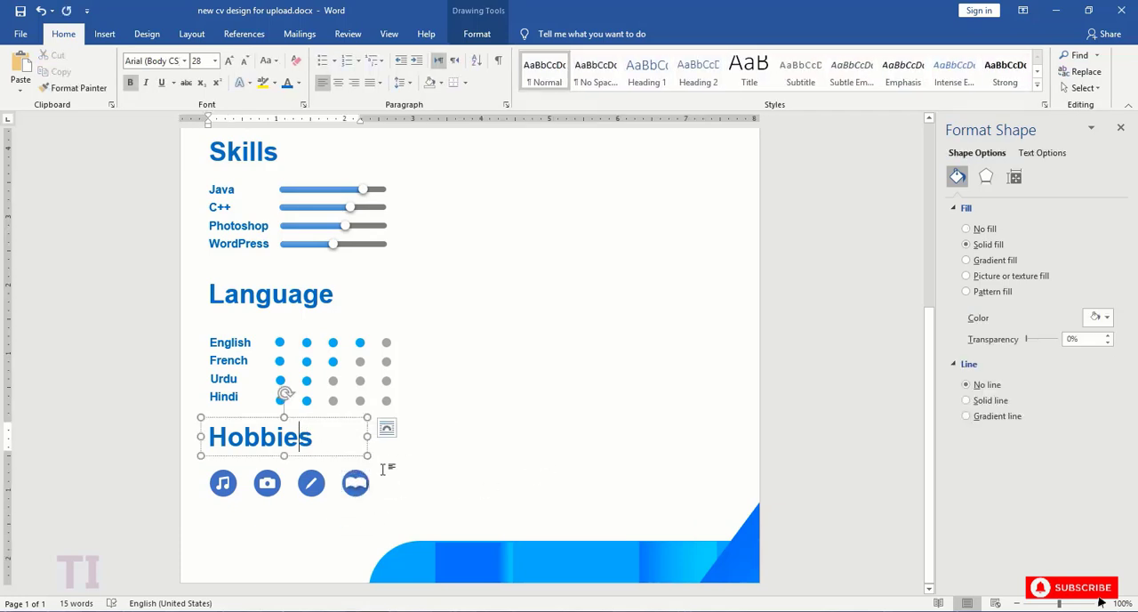
{"action": "left_click", "coordinate": [316, 474]}
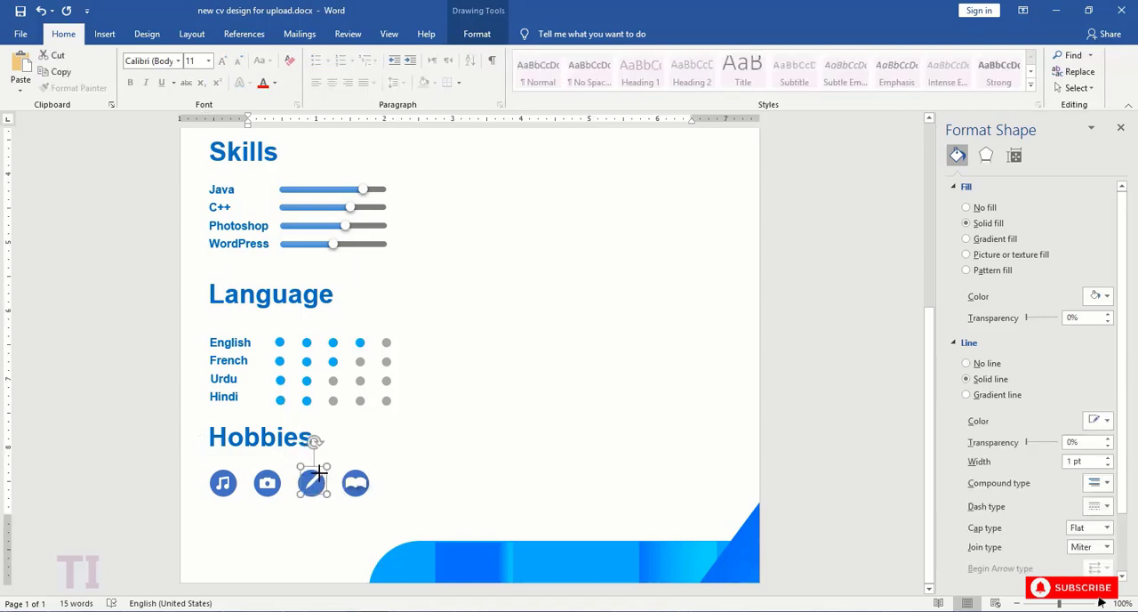
{"action": "left_click", "coordinate": [325, 432]}
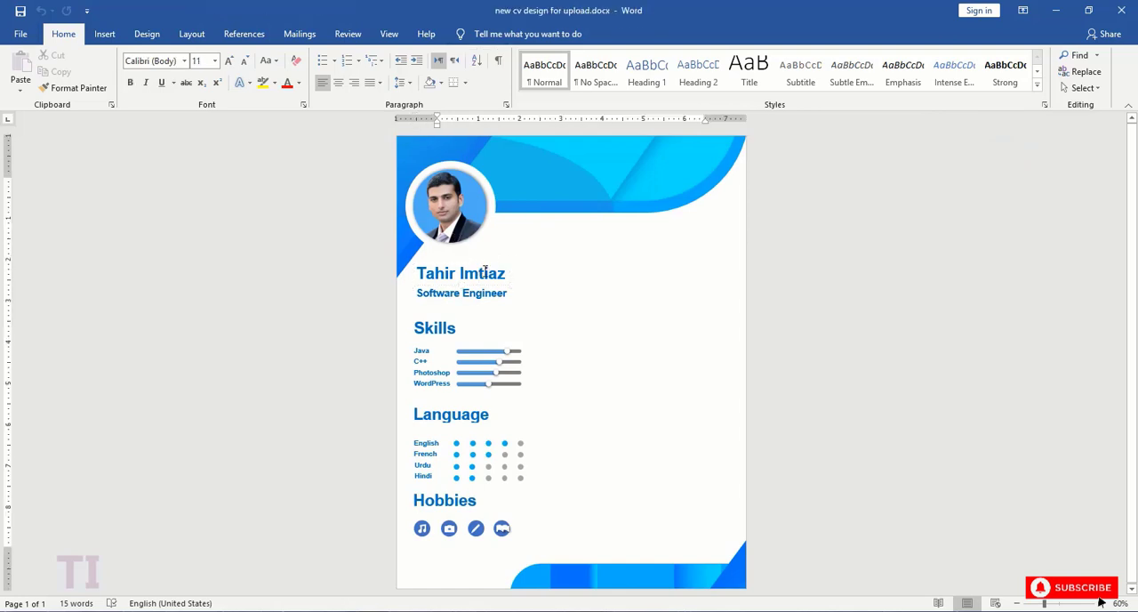
- Duplicate the name's text box below the blue header beside the photo, replace its text with "Contacts", and widen the box slightly
{"action": "key", "text": "ctrl+v"}
{"action": "left_click_drag", "start_coordinate": [502, 271], "coordinate": [534, 218]}
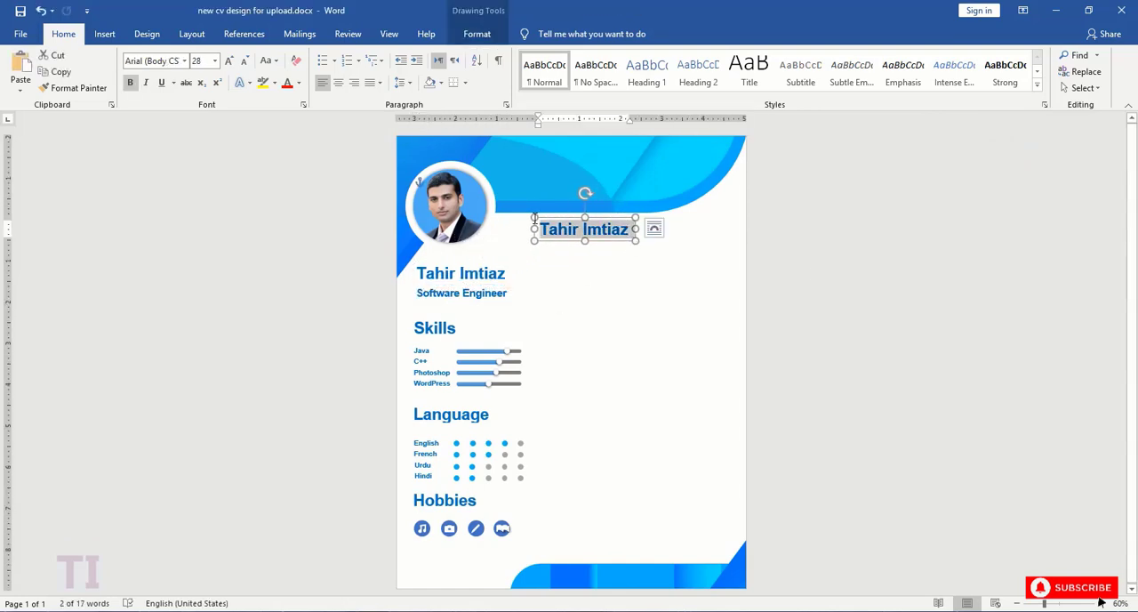
{"action": "type", "text": "Contacts"}
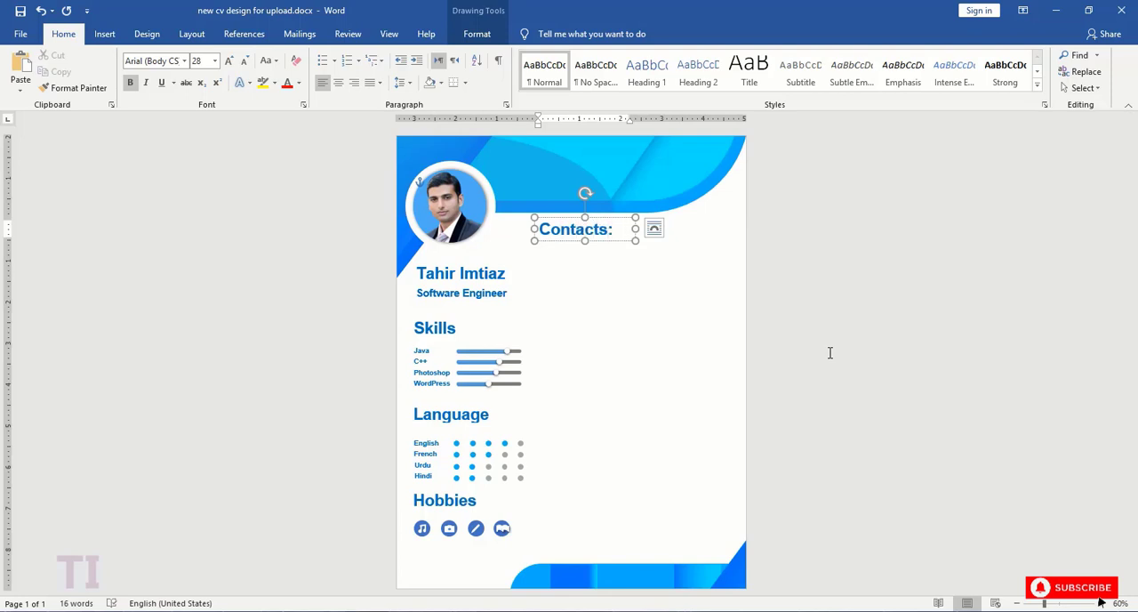
{"action": "mouse_move", "coordinate": [635, 229]}
{"action": "left_mouse_down"}
{"action": "mouse_move", "coordinate": [613, 230]}
{"action": "mouse_move", "coordinate": [642, 229]}
{"action": "left_mouse_up"}
- Set the "Contacts" text to font size 16 and reduce its text box height to fit
{"action": "double_click", "coordinate": [622, 233]}
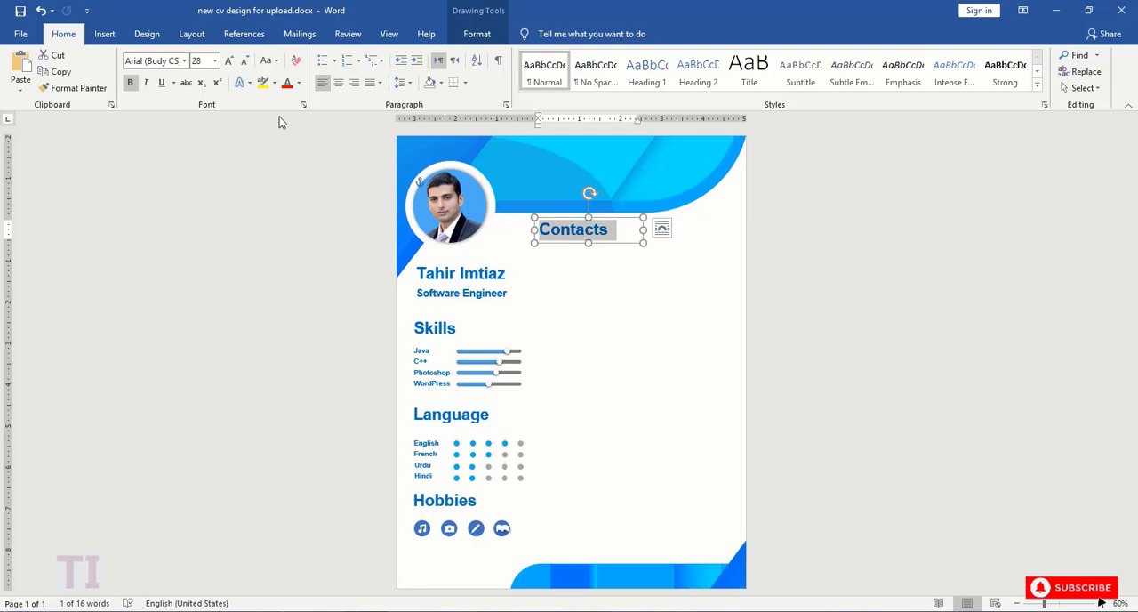
{"action": "left_click", "coordinate": [215, 61]}
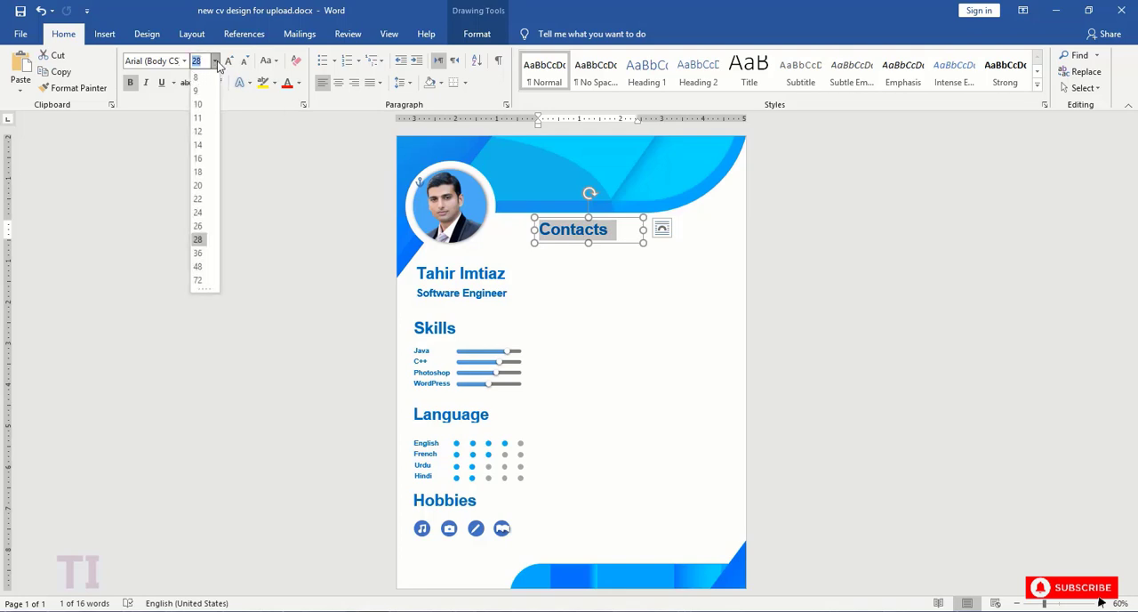
{"action": "left_click", "coordinate": [198, 158]}
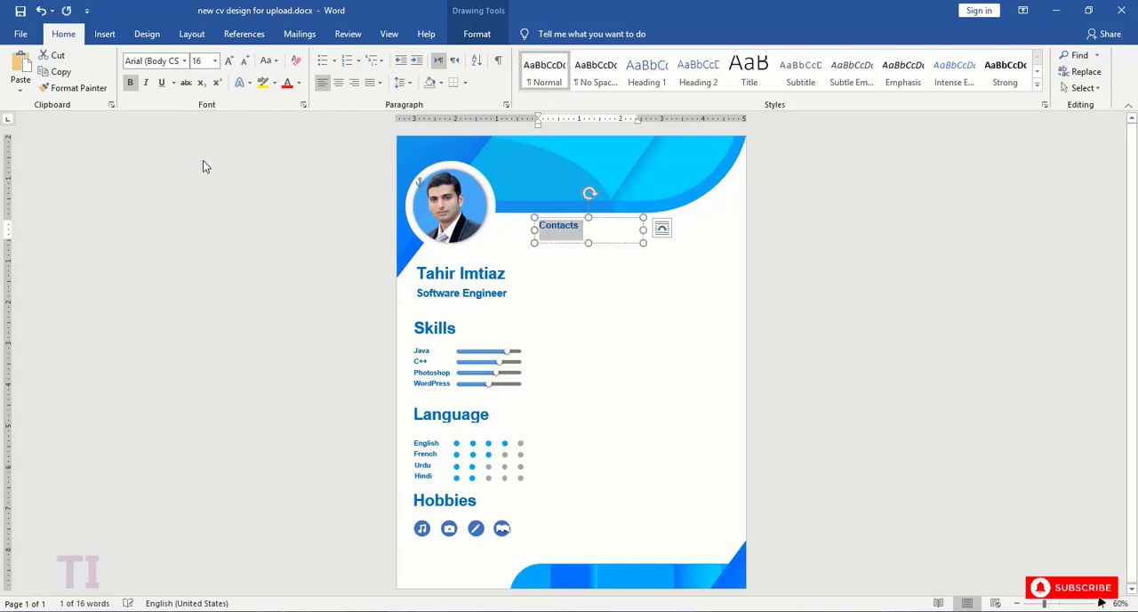
{"action": "left_click_drag", "start_coordinate": [590, 244], "coordinate": [585, 232]}
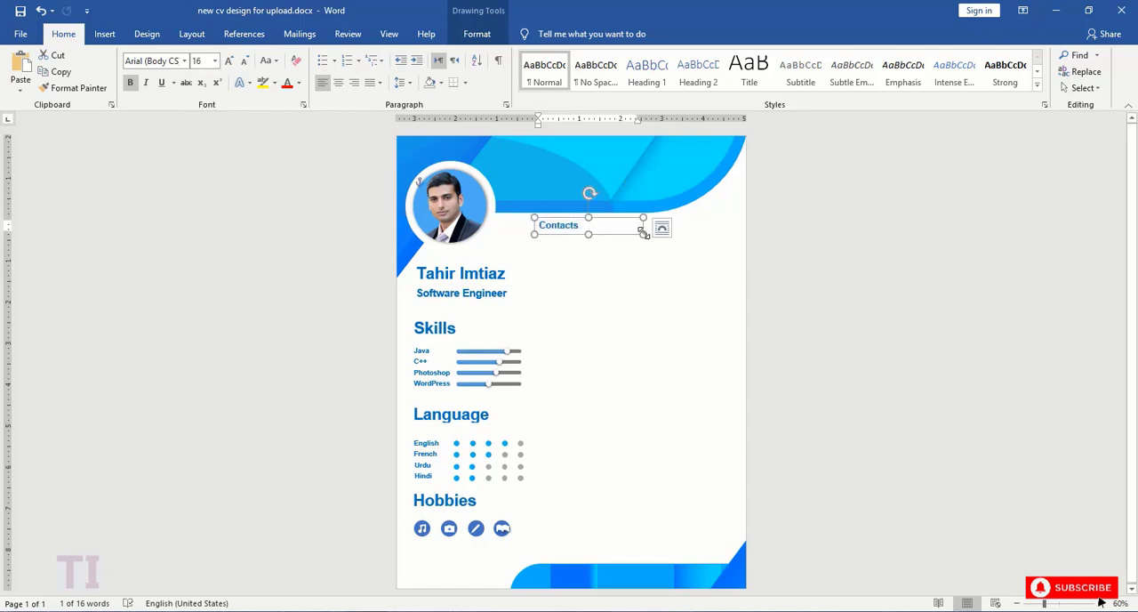
- Narrow the "Contacts" heading's text box slightly and set its text to font size 18
{"action": "mouse_move", "coordinate": [642, 231]}
{"action": "left_mouse_down"}
{"action": "mouse_move", "coordinate": [605, 231]}
{"action": "mouse_move", "coordinate": [622, 232]}
{"action": "left_mouse_up"}
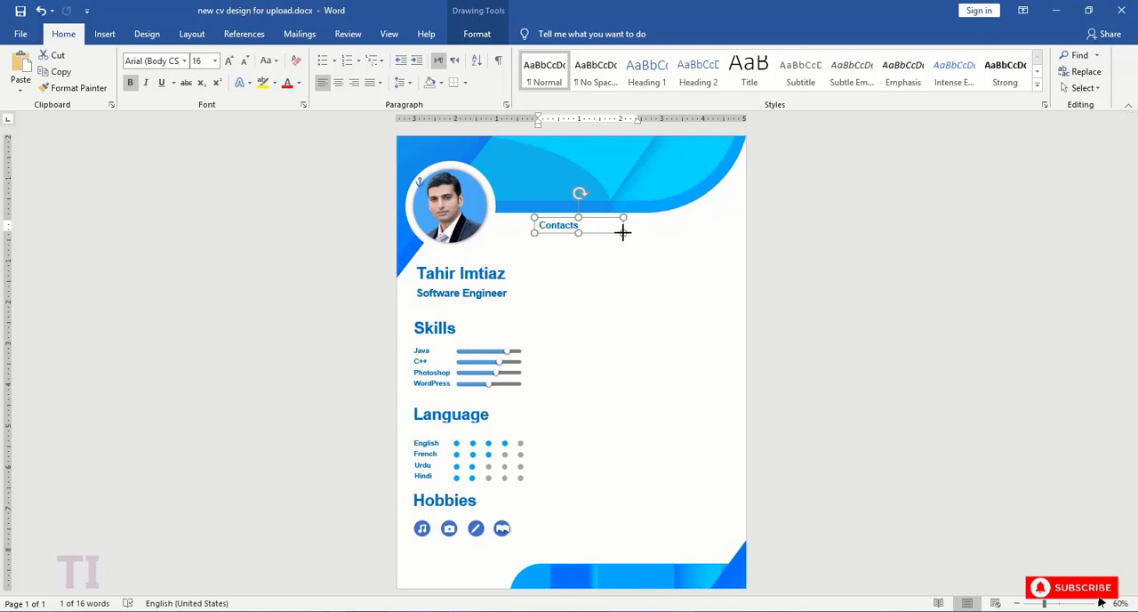
{"action": "left_click", "coordinate": [599, 227]}
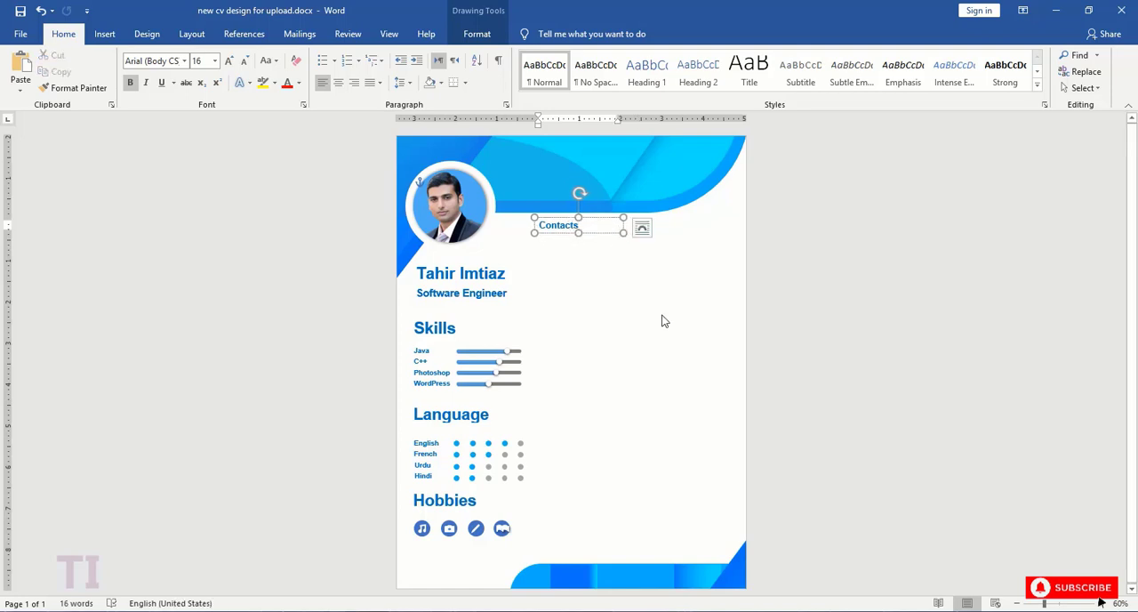
{"action": "double_click", "coordinate": [558, 225]}
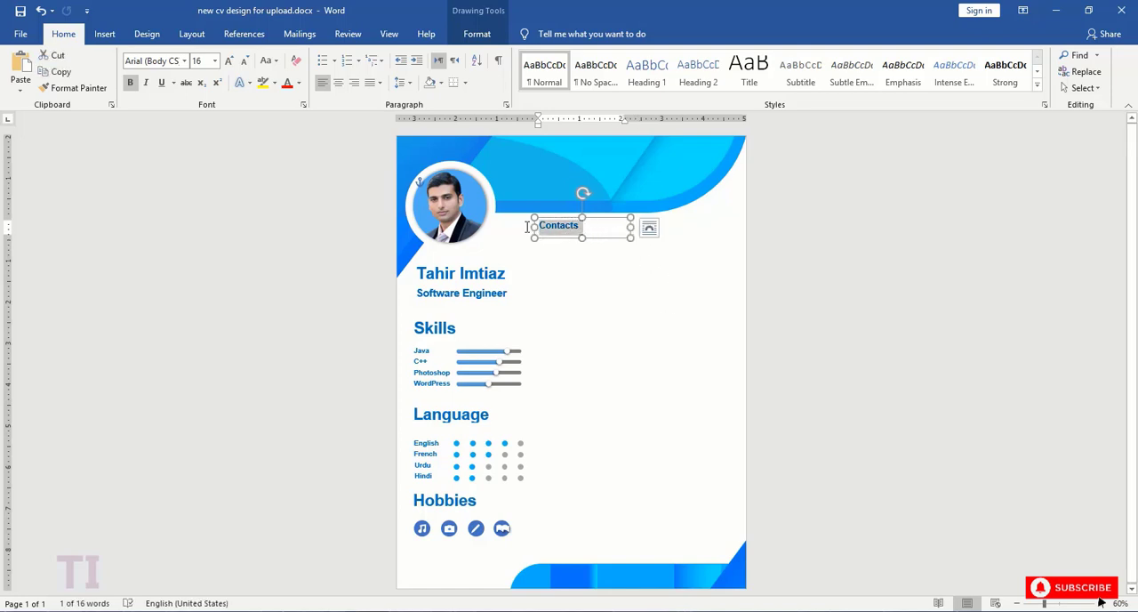
{"action": "left_click", "coordinate": [215, 60]}
{"action": "left_click", "coordinate": [199, 172]}
{"action": "left_click", "coordinate": [589, 233]}
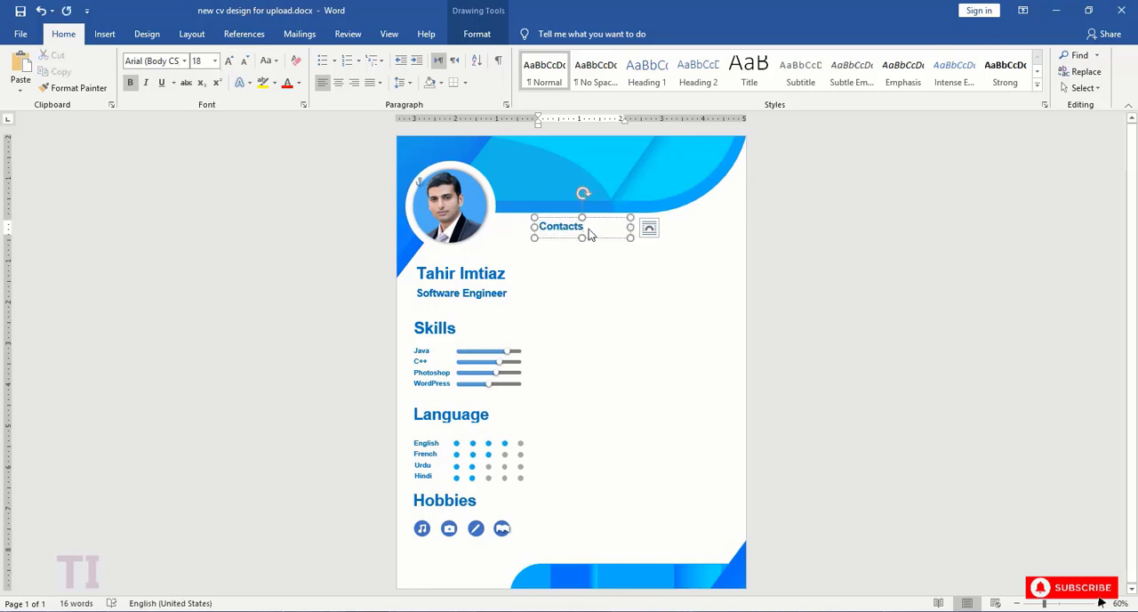
- Duplicate the "Contacts" text box just below the heading, format the copy as Times New Roman 12, and nudge it slightly right
{"action": "left_click", "coordinate": [597, 243]}
{"action": "mouse_move", "coordinate": [603, 244]}
{"action": "left_mouse_down"}
{"action": "mouse_move", "coordinate": [589, 251]}
{"action": "mouse_move", "coordinate": [604, 254]}
{"action": "left_mouse_up"}
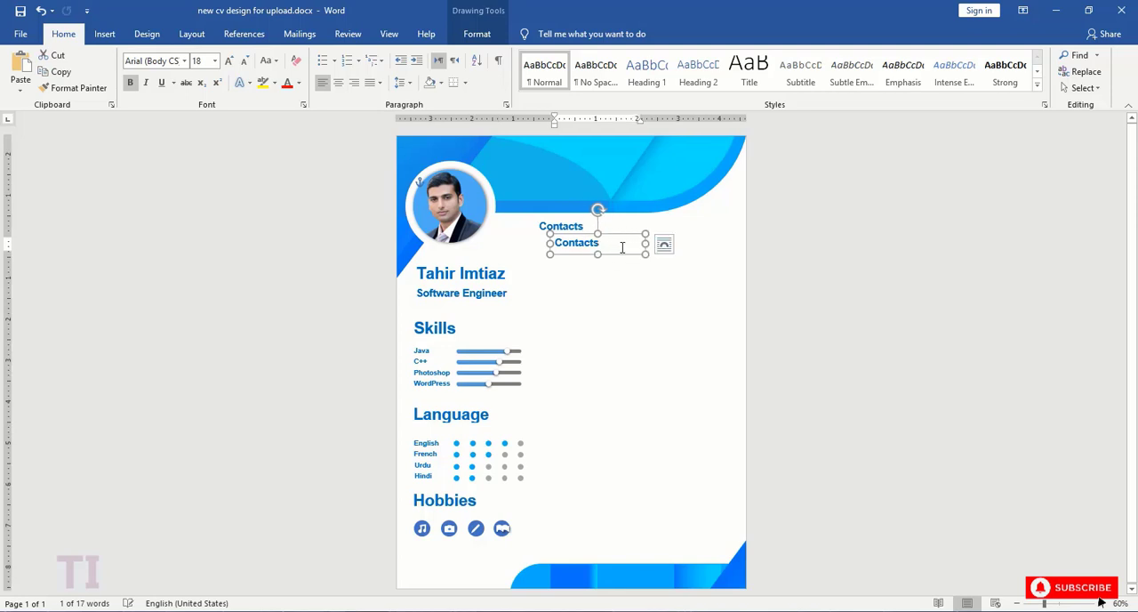
{"action": "key", "text": "ctrl+a"}
{"action": "left_click", "coordinate": [214, 60]}
{"action": "left_click", "coordinate": [201, 117]}
{"action": "left_click", "coordinate": [184, 61]}
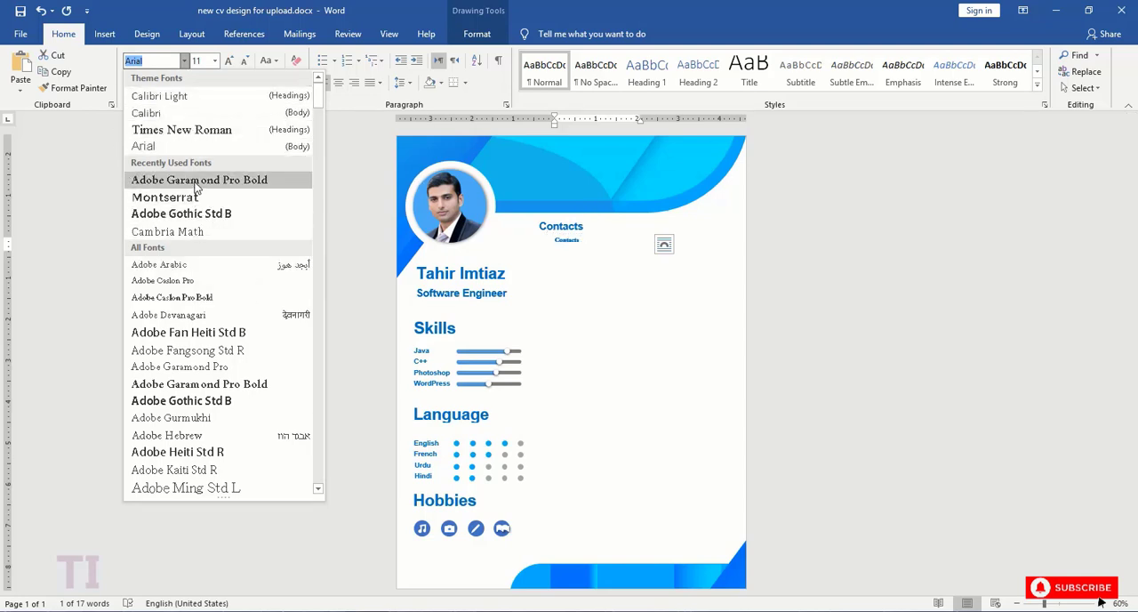
{"action": "left_click", "coordinate": [185, 131]}
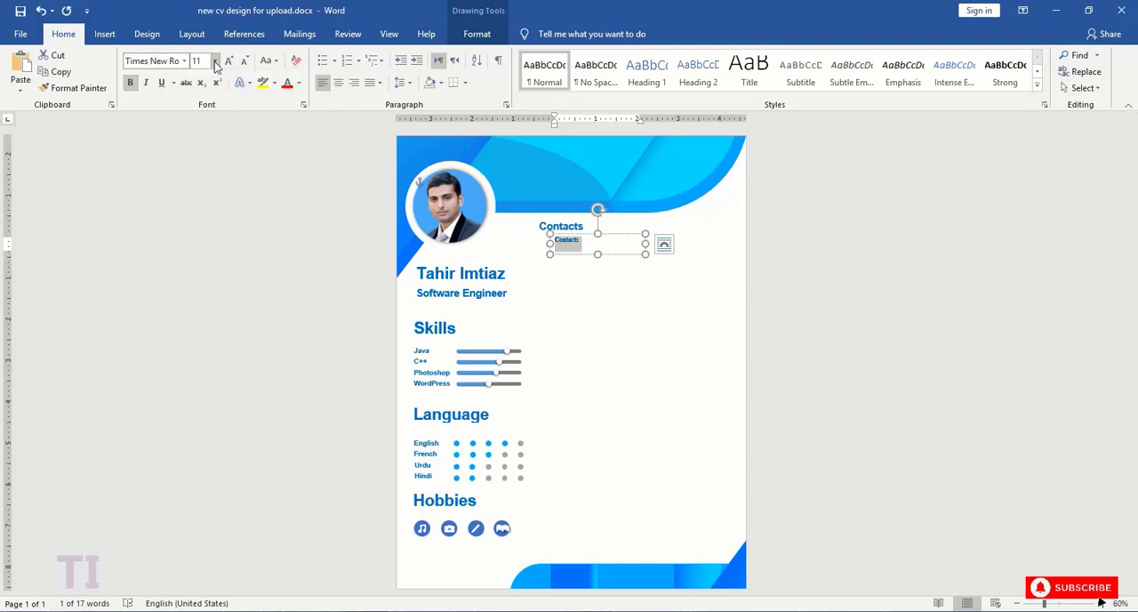
{"action": "left_click", "coordinate": [215, 62]}
{"action": "left_click", "coordinate": [199, 132]}
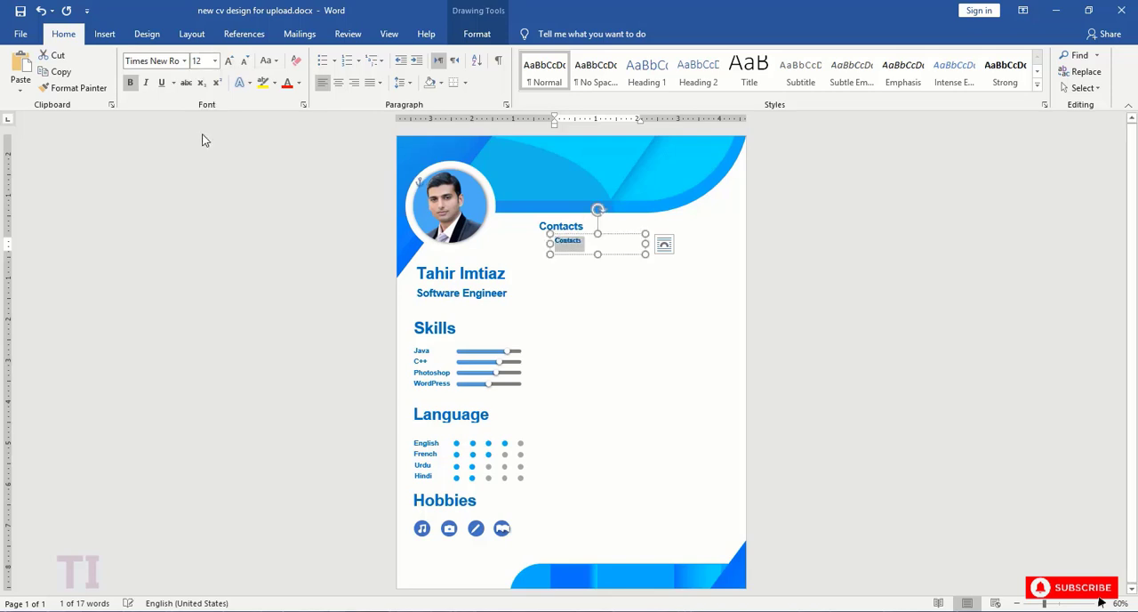
{"action": "left_click", "coordinate": [549, 251]}
- Copy a blue circle from the "Hobbies" row, place it beside the small "Contacts" text, and shrink it to roughly two-thirds size
{"action": "left_click", "coordinate": [485, 538]}
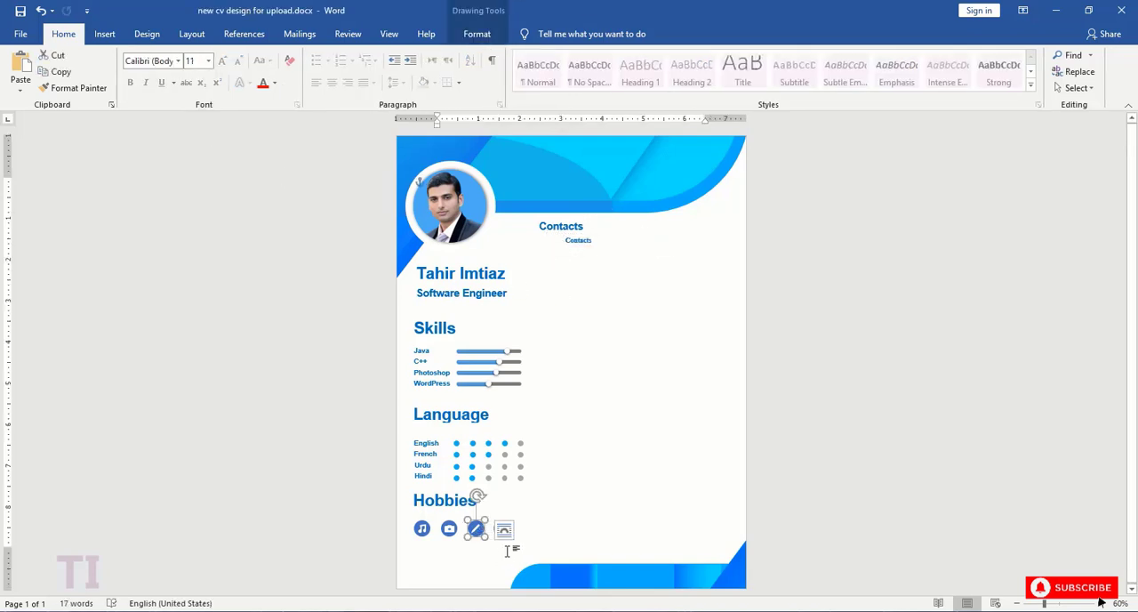
{"action": "key", "text": "ctrl+v"}
{"action": "mouse_move", "coordinate": [487, 539]}
{"action": "left_mouse_down"}
{"action": "mouse_move", "coordinate": [548, 483]}
{"action": "mouse_move", "coordinate": [554, 245]}
{"action": "left_mouse_up"}
{"action": "left_click_drag", "start_coordinate": [1044, 602], "coordinate": [1079, 603]}
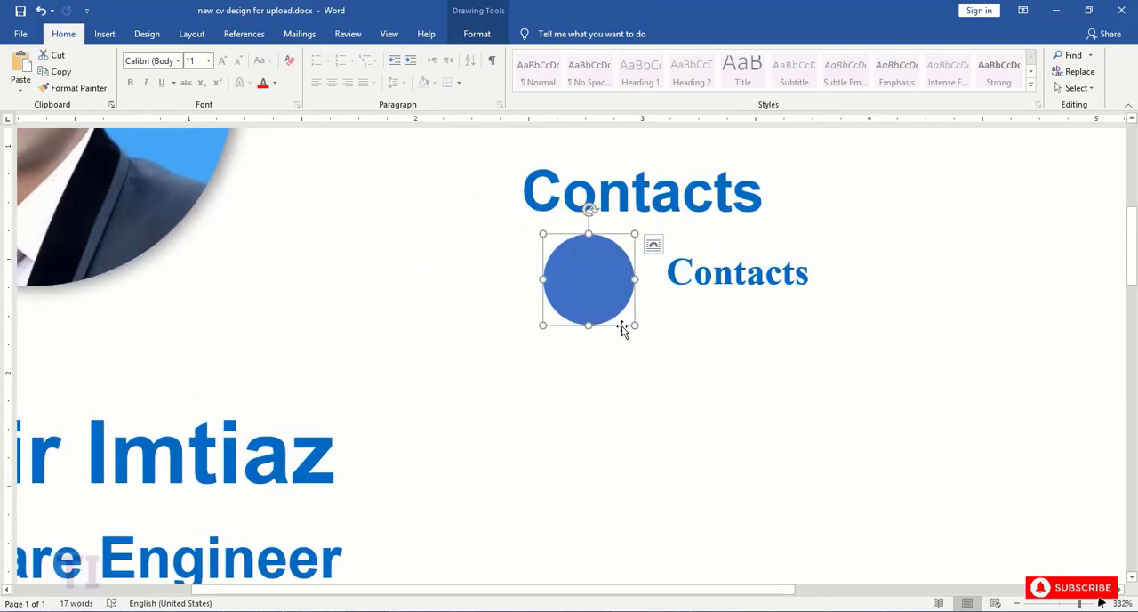
{"action": "left_click_drag", "start_coordinate": [634, 325], "coordinate": [558, 268]}
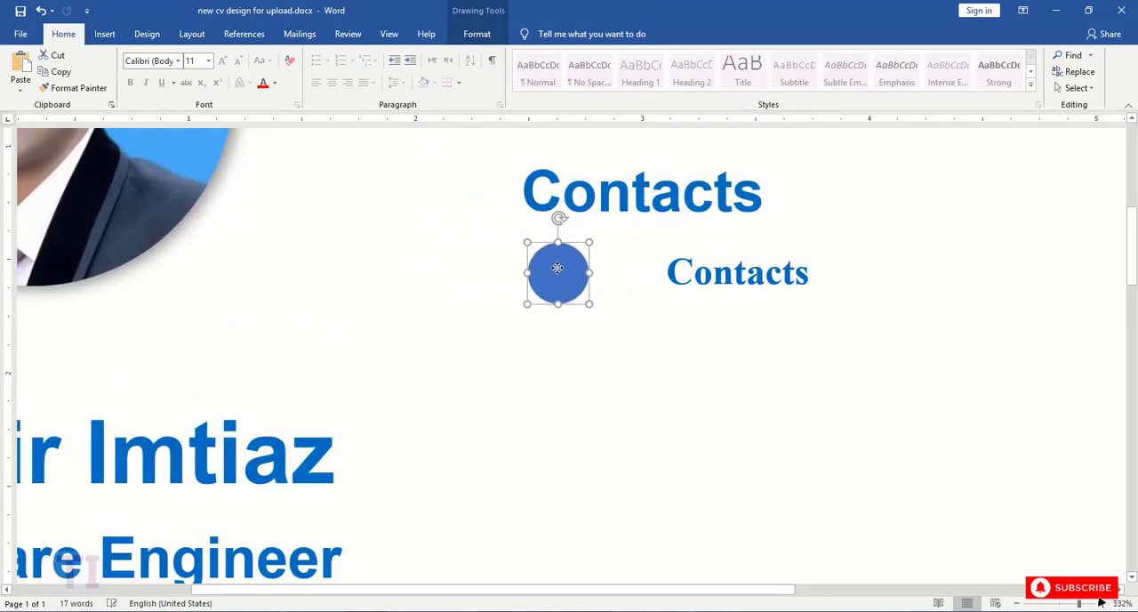
- Reduce the height of the small "Contacts" text box to fit its text and nudge the circle slightly left
{"action": "left_click", "coordinate": [685, 287]}
{"action": "left_click_drag", "start_coordinate": [874, 346], "coordinate": [859, 300]}
{"action": "mouse_move", "coordinate": [874, 236]}
{"action": "left_mouse_down"}
{"action": "mouse_move", "coordinate": [877, 254]}
{"action": "mouse_move", "coordinate": [876, 233]}
{"action": "left_mouse_up"}
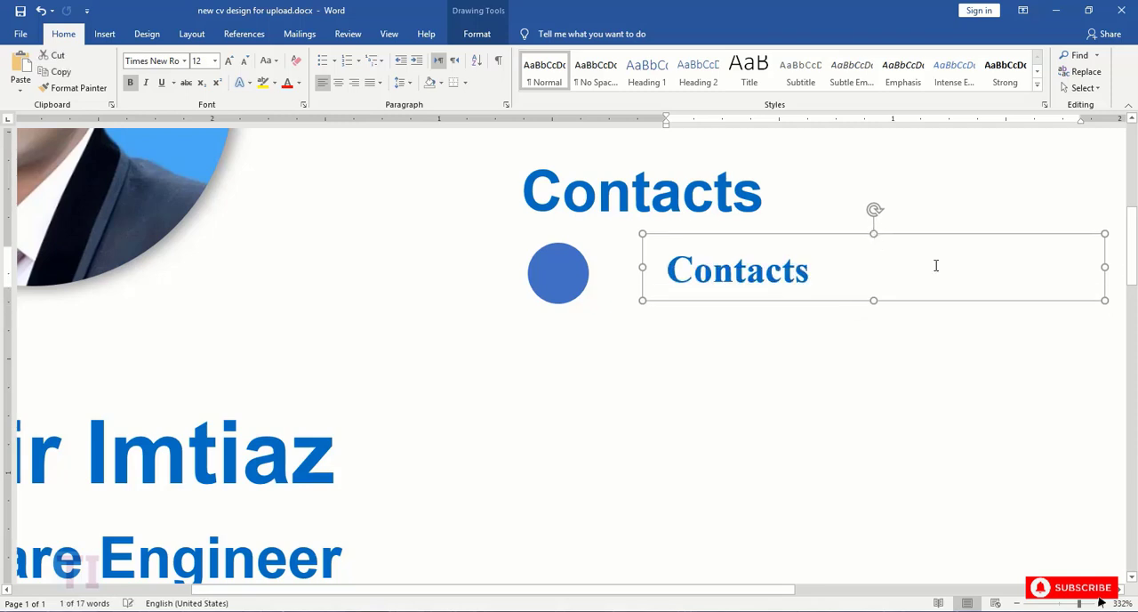
{"action": "left_click_drag", "start_coordinate": [567, 267], "coordinate": [555, 267]}
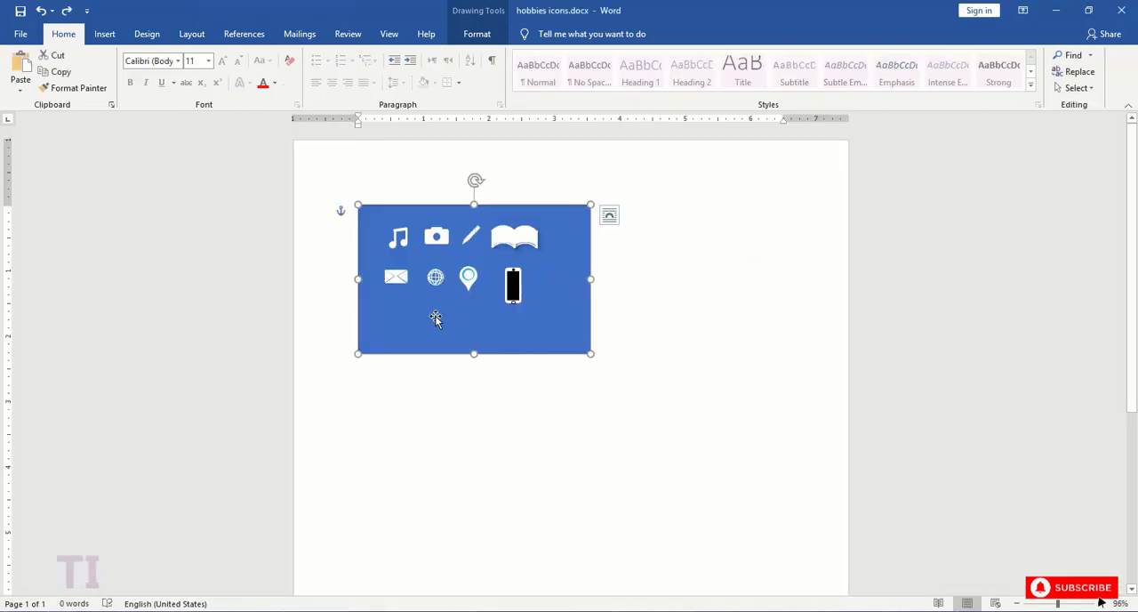
- Copy the phone icon from hobbies icons.docx, shrink it, and center it on the circle below the "Contacts" heading
{"action": "left_click", "coordinate": [512, 292]}
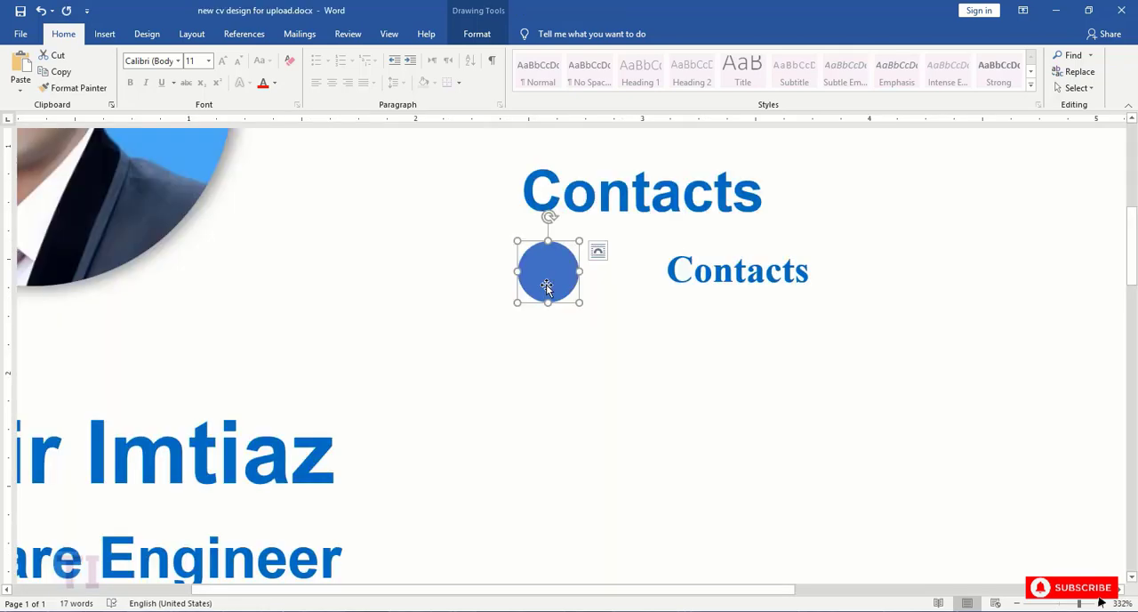
{"action": "key", "text": "ctrl+v"}
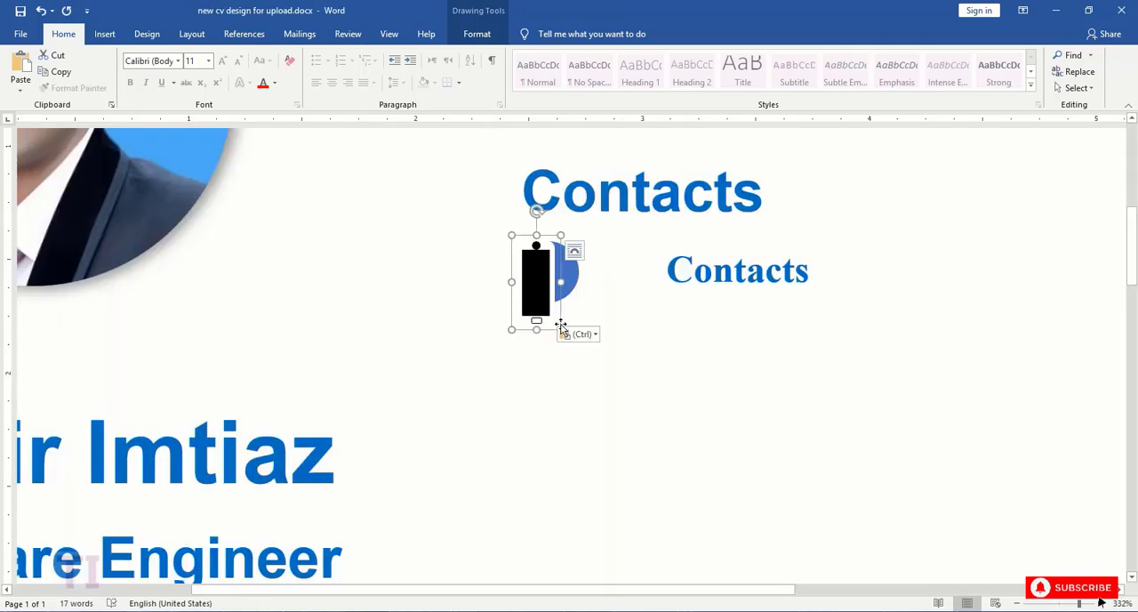
{"action": "left_click_drag", "start_coordinate": [511, 237], "coordinate": [548, 272]}
- Narrow the small text box, bring it close to the phone circle, and replace its text with the contact's phone number
{"action": "left_click", "coordinate": [655, 274]}
{"action": "left_click_drag", "start_coordinate": [642, 267], "coordinate": [587, 266]}
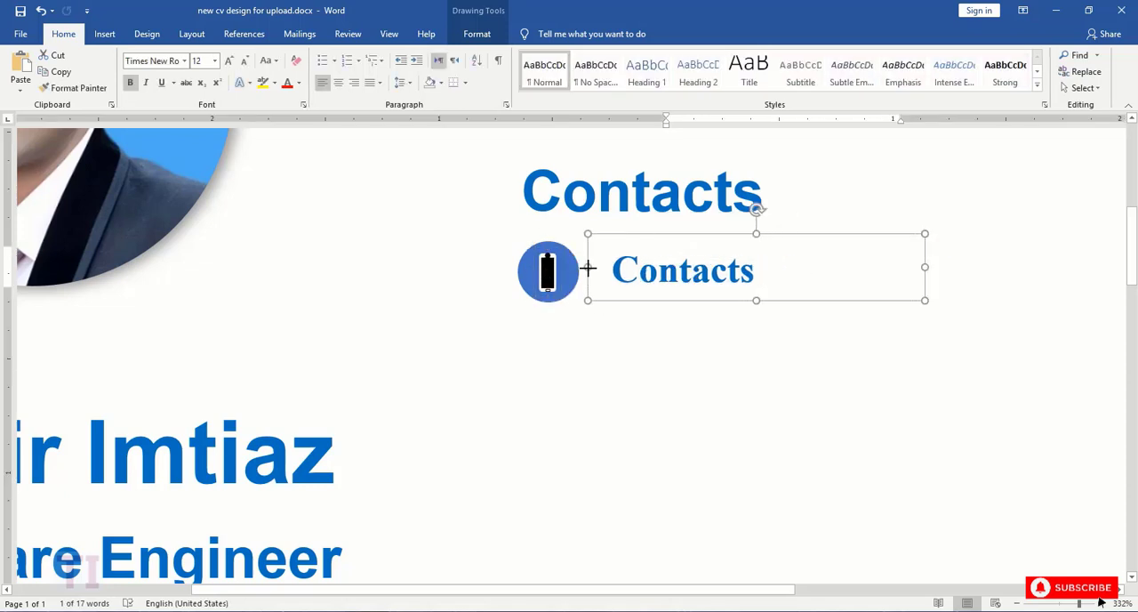
{"action": "double_click", "coordinate": [620, 278]}
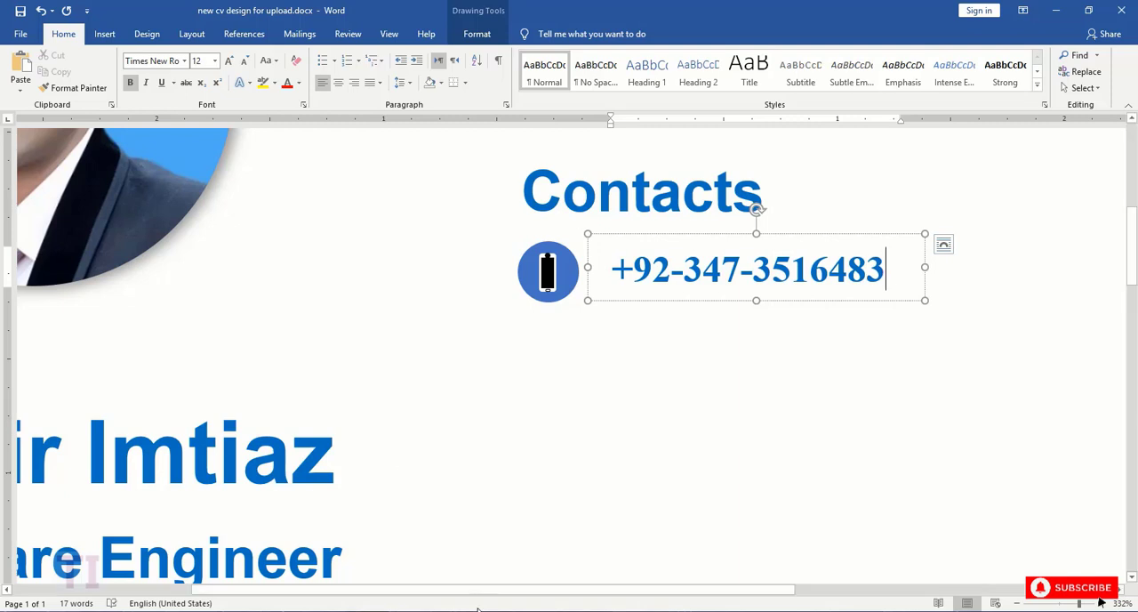
- Align the phone icon and its circle by their middles and group them
{"action": "left_click_drag", "start_coordinate": [504, 590], "coordinate": [672, 594]}
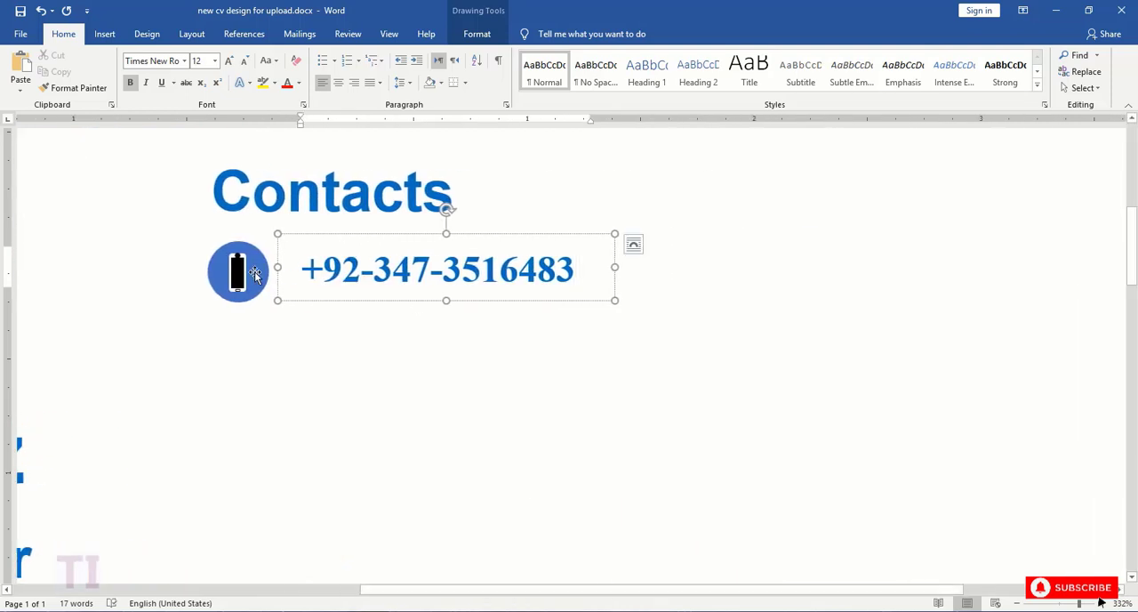
{"action": "left_click", "coordinate": [242, 273]}
{"action": "left_click", "coordinate": [476, 33]}
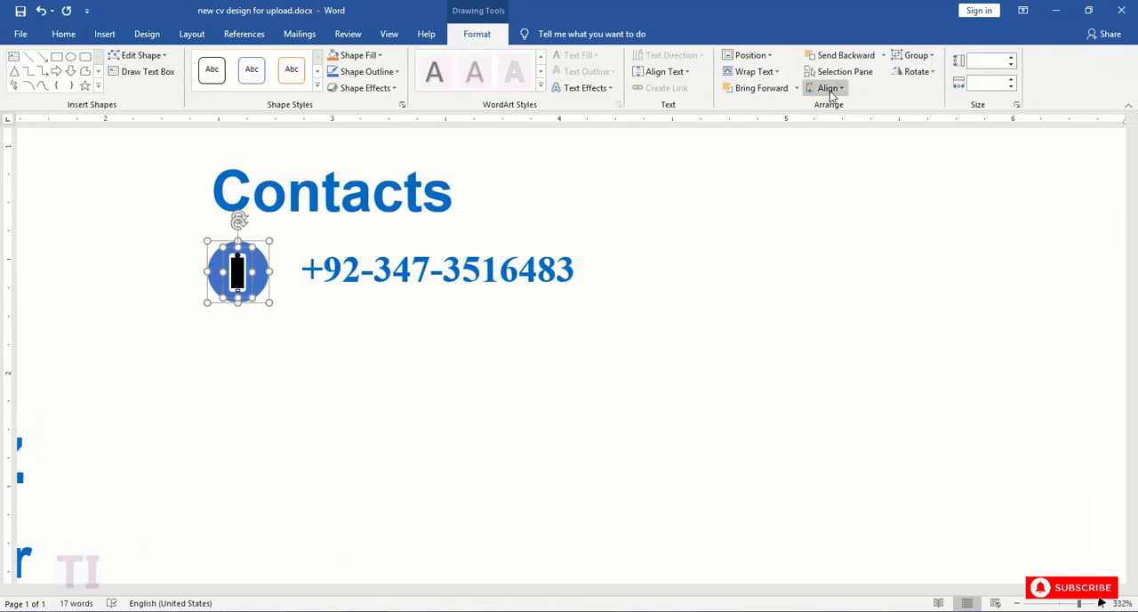
{"action": "left_click", "coordinate": [826, 88]}
{"action": "left_click", "coordinate": [840, 176]}
{"action": "right_click", "coordinate": [246, 264]}
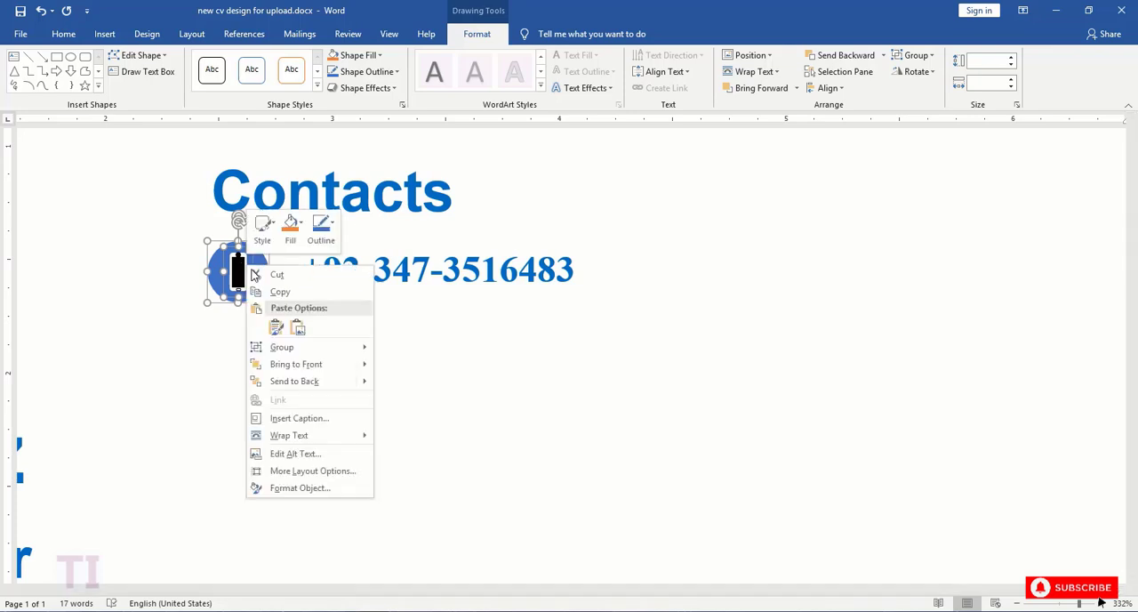
{"action": "mouse_move", "coordinate": [282, 347]}
{"action": "left_click", "coordinate": [386, 347]}
- Align the phone icon group with the phone number text box by their middles and group them into one row
{"action": "left_click", "coordinate": [283, 295], "text": "shift"}
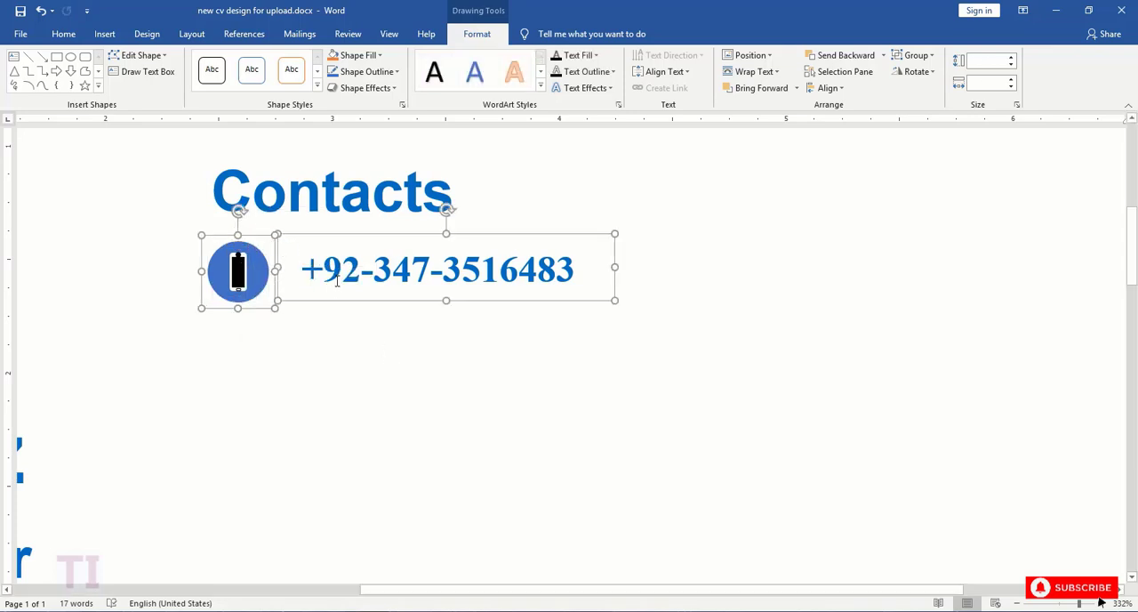
{"action": "left_click", "coordinate": [827, 88]}
{"action": "left_click", "coordinate": [836, 158]}
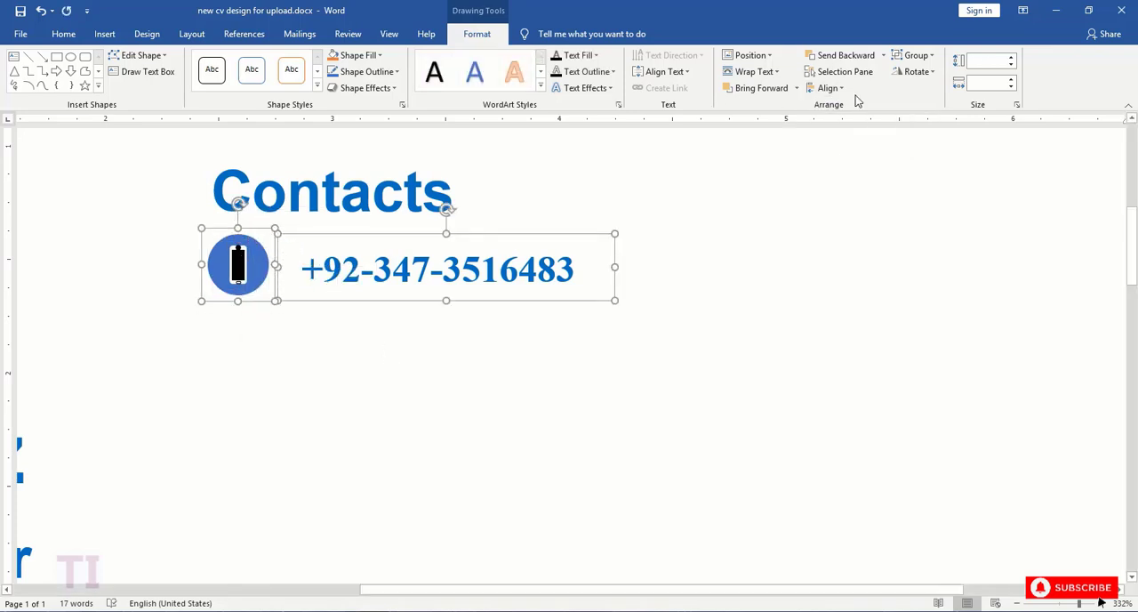
{"action": "left_click", "coordinate": [826, 88]}
{"action": "left_click", "coordinate": [840, 173]}
{"action": "right_click", "coordinate": [251, 271]}
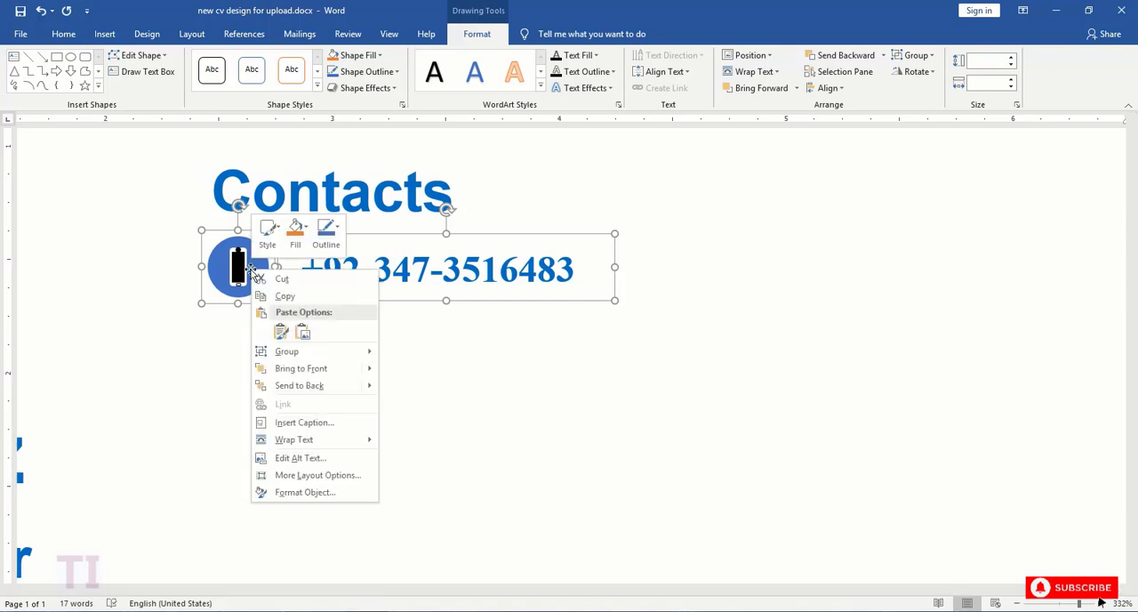
{"action": "mouse_move", "coordinate": [355, 351]}
{"action": "left_click", "coordinate": [392, 356]}
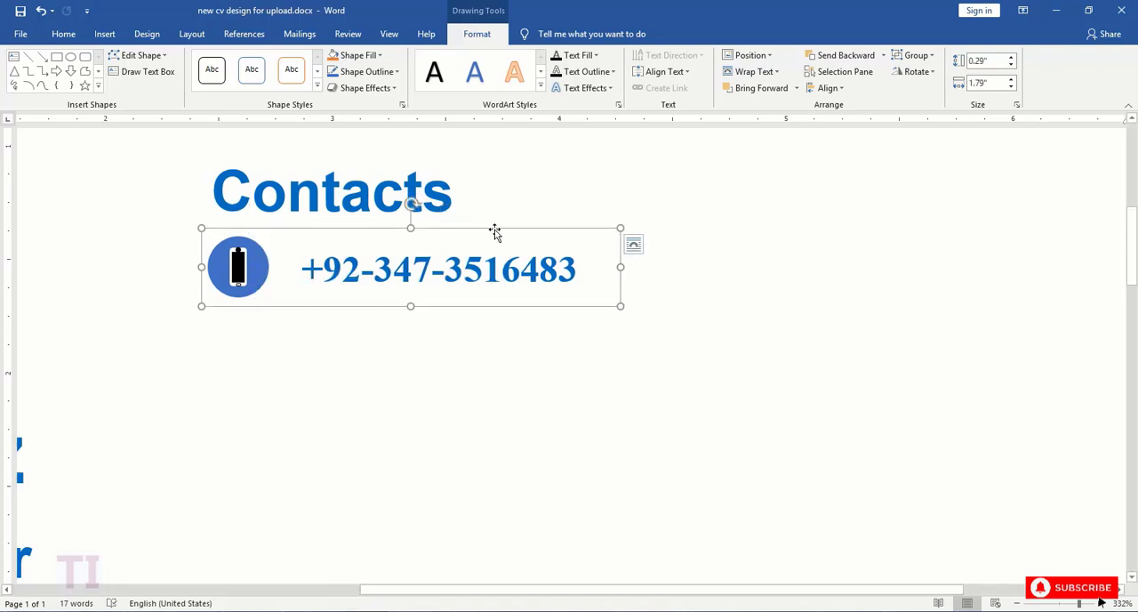
- Duplicate the phone contact row directly below the original and align both rows by their horizontal centers
{"action": "key", "text": "ctrl+c"}
{"action": "key", "text": "ctrl+v"}
{"action": "left_click_drag", "start_coordinate": [507, 255], "coordinate": [457, 328]}
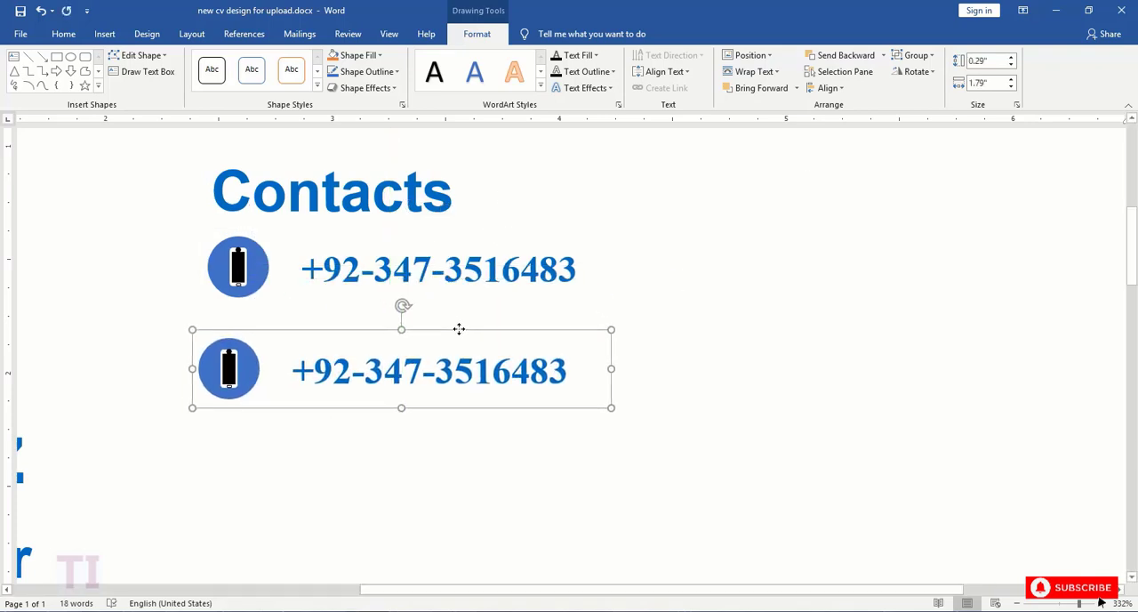
{"action": "left_click", "coordinate": [459, 255], "text": "shift"}
{"action": "left_click", "coordinate": [827, 87]}
{"action": "left_click", "coordinate": [844, 110]}
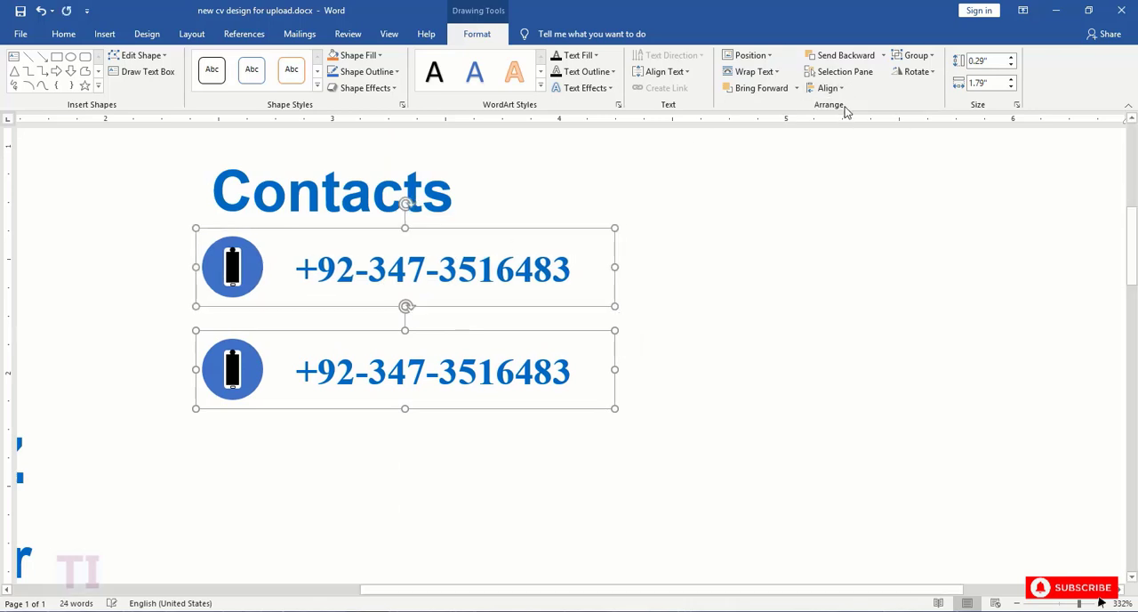
{"action": "left_click", "coordinate": [362, 174], "text": "shift"}
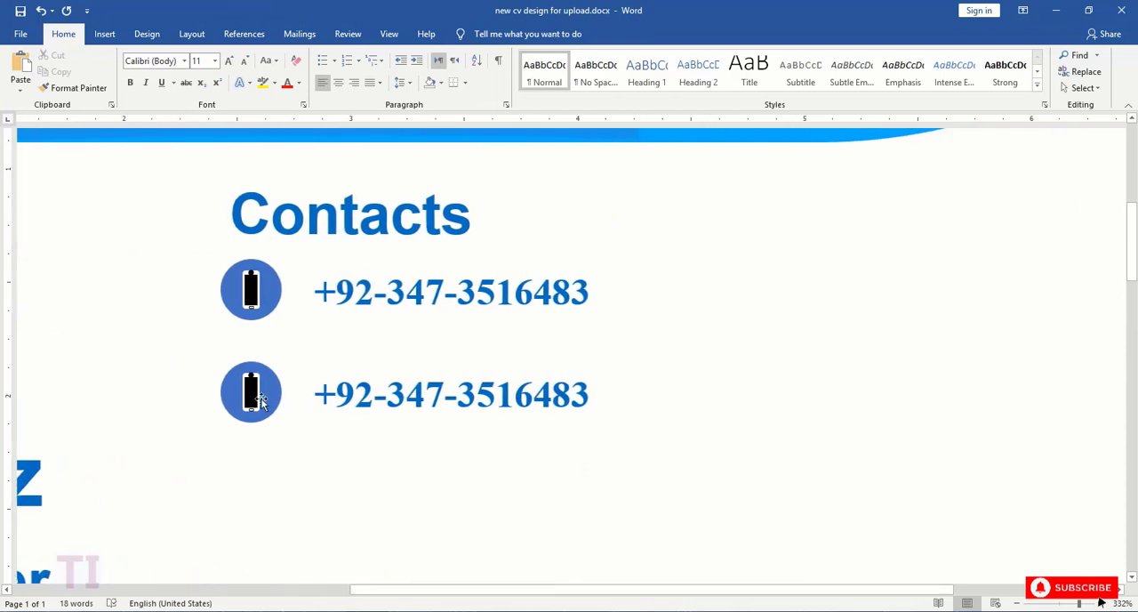
- Replace the phone icon in the second contact row with the envelope icon from hobbies icons.docx, shrunk and centered on the circle
{"action": "left_click", "coordinate": [251, 394]}
{"action": "left_click", "coordinate": [251, 394]}
{"action": "key", "text": "Delete"}
{"action": "mouse_move", "coordinate": [365, 610]}
{"action": "left_click", "coordinate": [449, 538]}
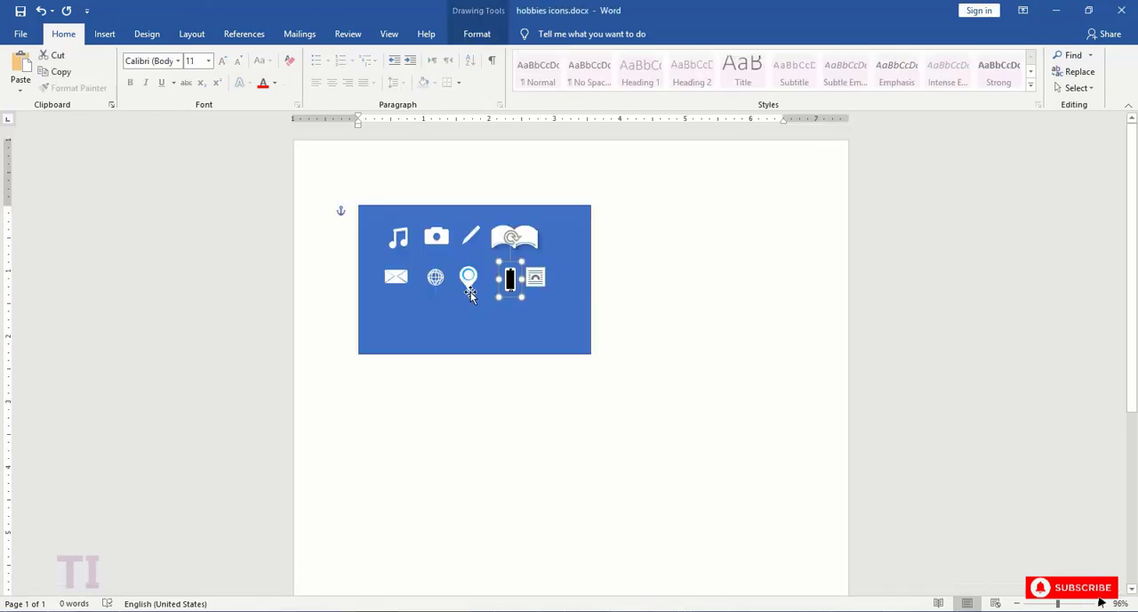
{"action": "left_click", "coordinate": [398, 278]}
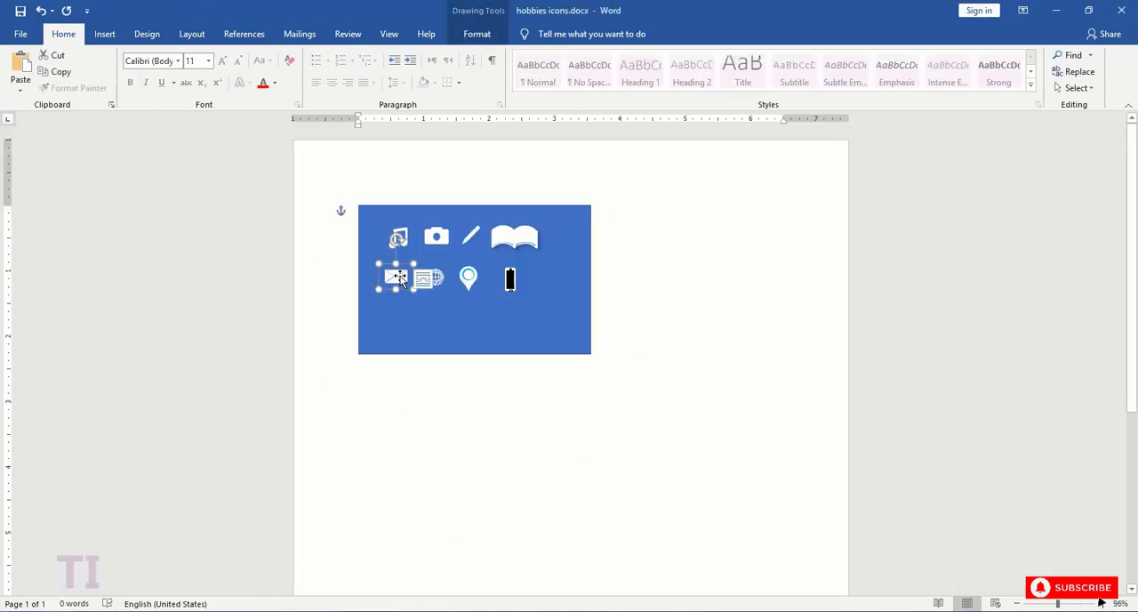
{"action": "mouse_move", "coordinate": [365, 609]}
{"action": "left_click", "coordinate": [290, 547]}
{"action": "key", "text": "ctrl+v"}
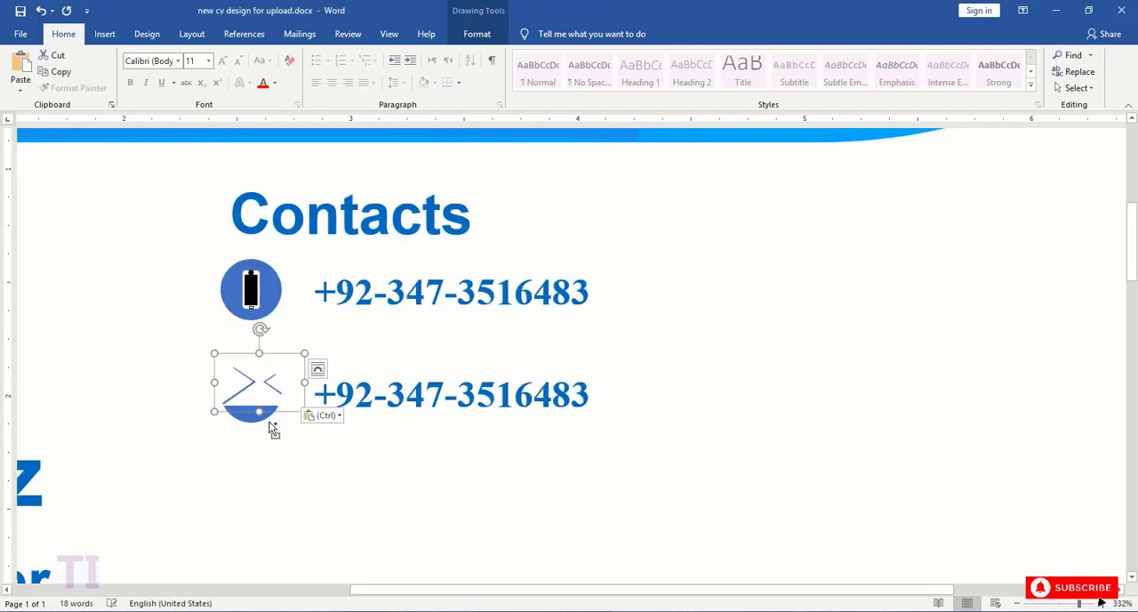
{"action": "left_click_drag", "start_coordinate": [305, 354], "coordinate": [248, 395]}
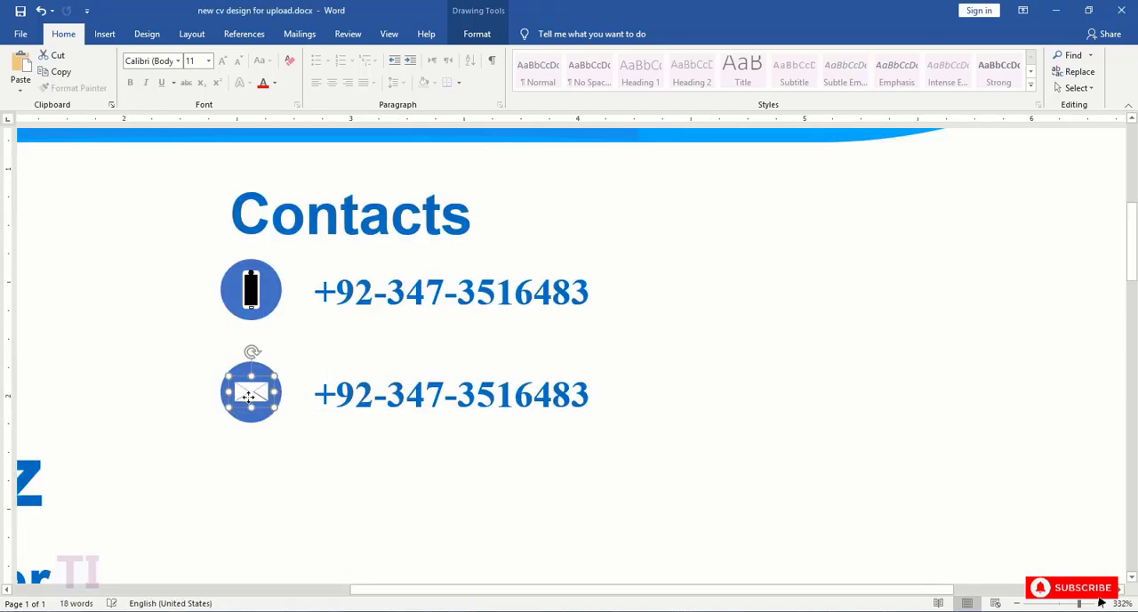
{"action": "left_click", "coordinate": [315, 468]}
{"action": "scroll", "coordinate": [315, 467], "scroll_direction": "down", "scroll_amount": 4}
{"action": "left_click_drag", "start_coordinate": [356, 591], "coordinate": [445, 597]}
{"action": "scroll", "coordinate": [429, 495], "scroll_direction": "up", "scroll_amount": 3}
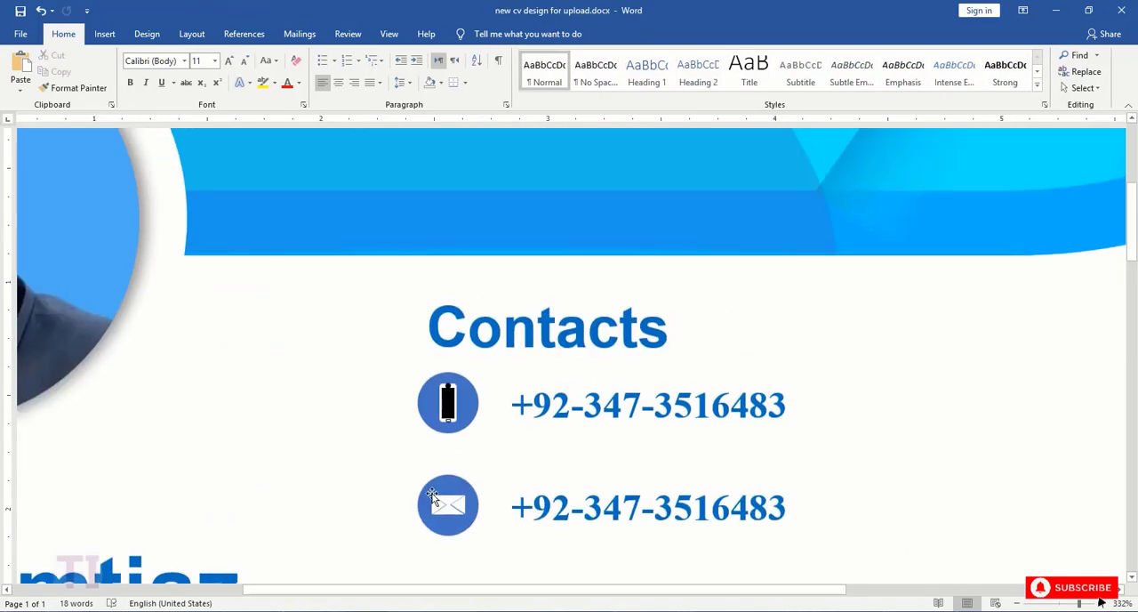
{"action": "left_click", "coordinate": [448, 503]}
{"action": "left_click", "coordinate": [454, 489]}
{"action": "left_click", "coordinate": [449, 497]}
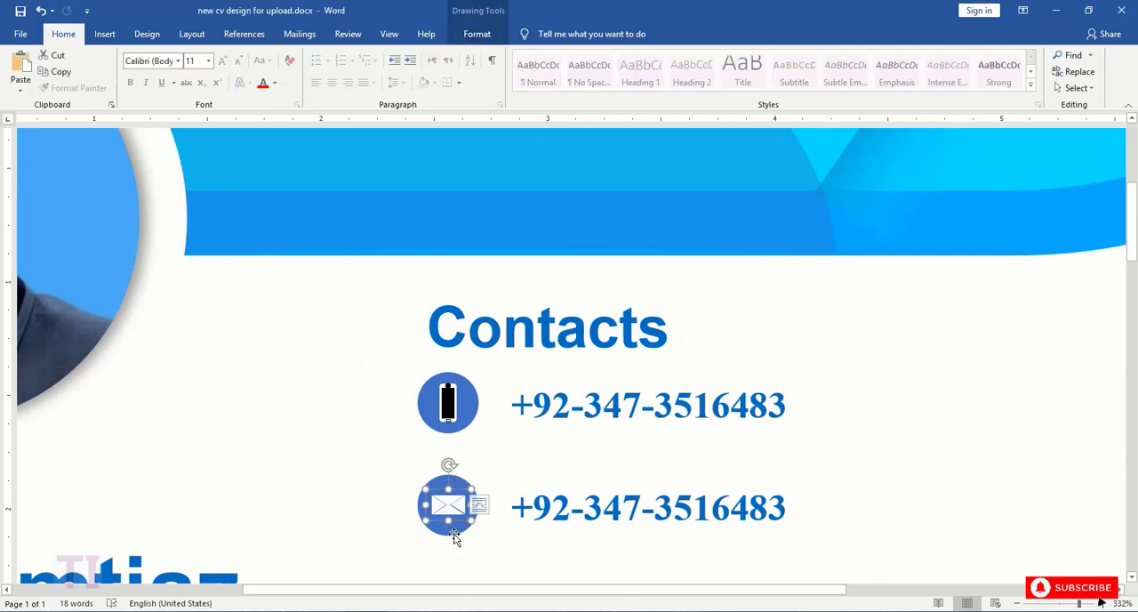
{"action": "left_click", "coordinate": [453, 531]}
{"action": "left_click", "coordinate": [449, 506]}
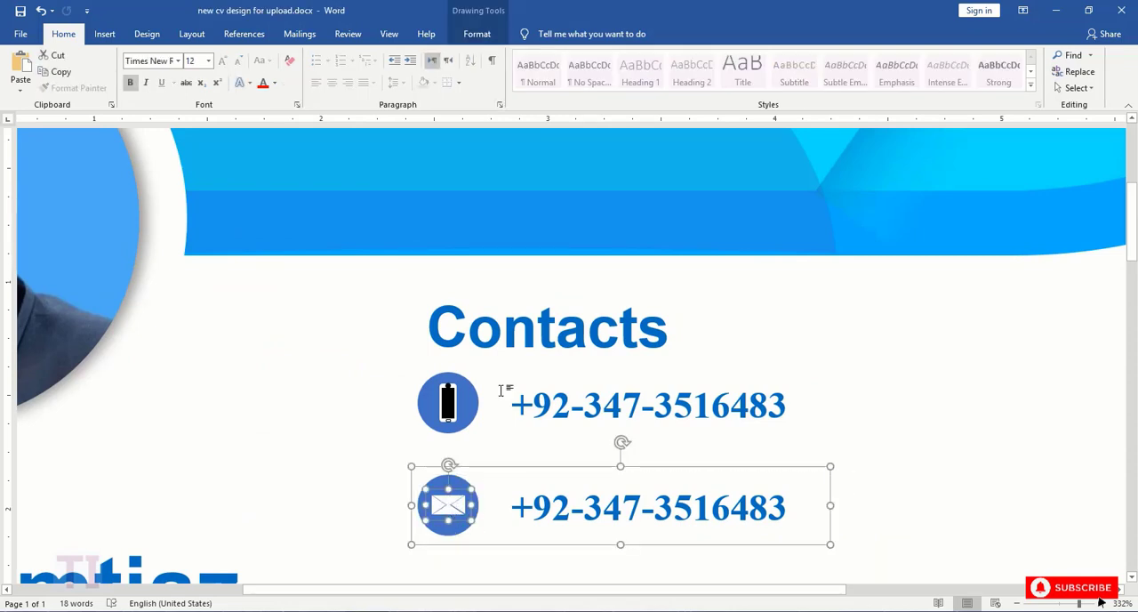
- Replace the phone number in the envelope row with the contact's e-mail address and nudge the text box's upper edge slightly upward
{"action": "left_click", "coordinate": [789, 509]}
{"action": "left_click_drag", "start_coordinate": [789, 509], "coordinate": [510, 508]}
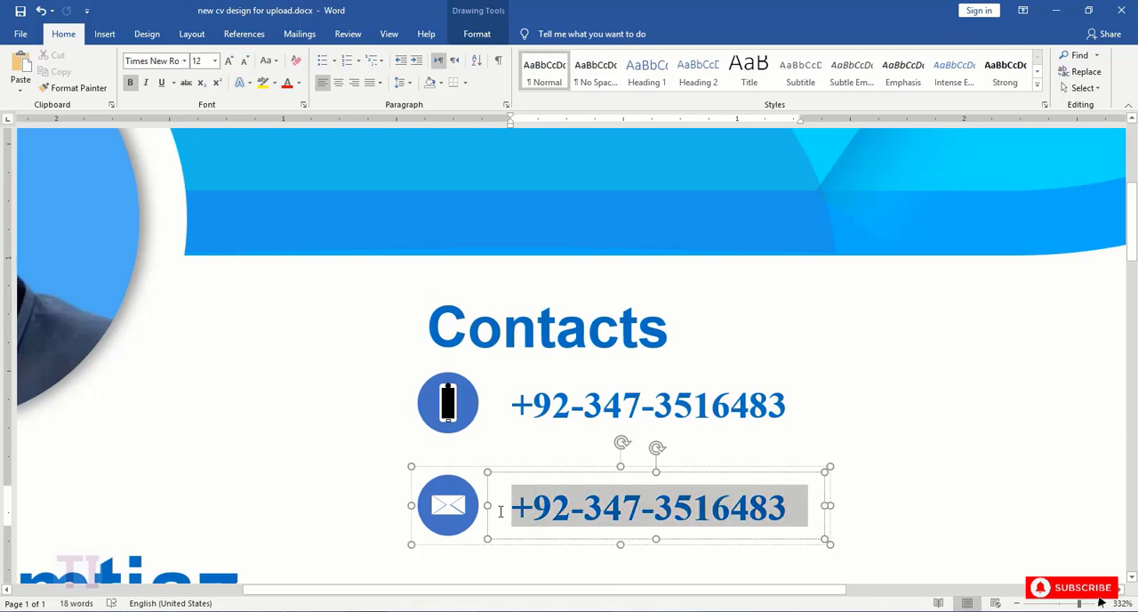
{"action": "type", "text": "xyz"}
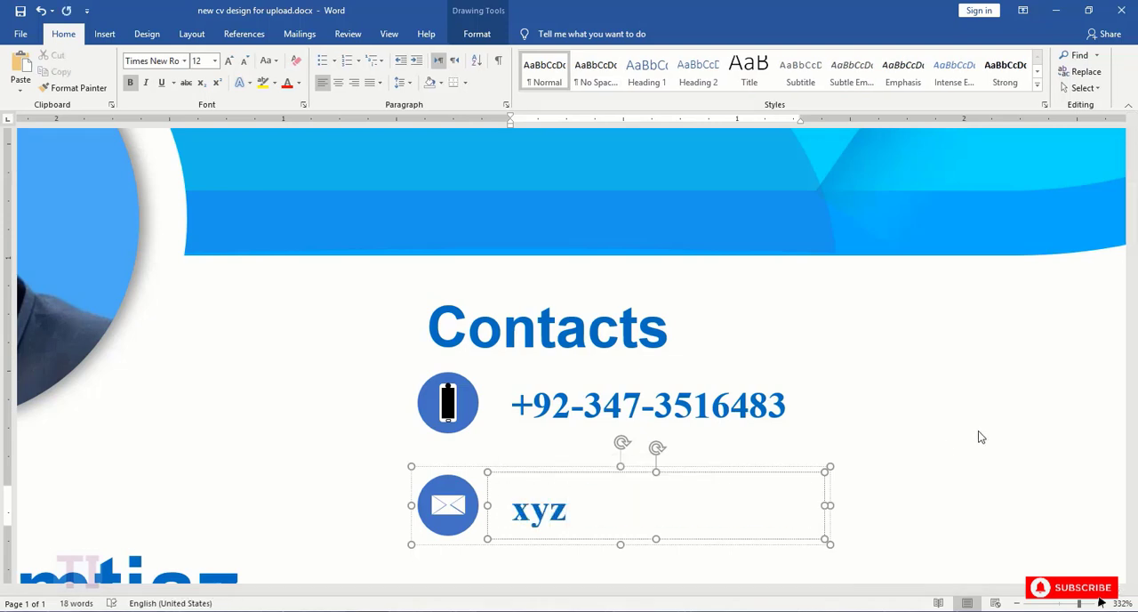
{"action": "type", "text": "@gmail.com"}
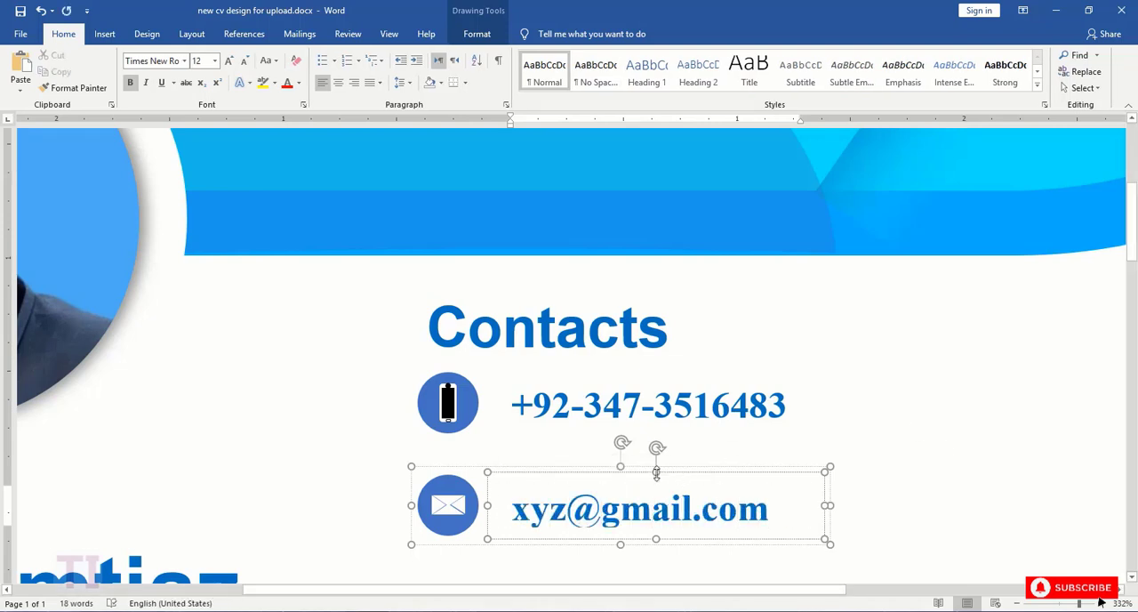
{"action": "left_click_drag", "start_coordinate": [656, 472], "coordinate": [655, 468]}
- Duplicate the phone contact row and place the copy beside the original, toward the page's right margin
{"action": "left_click", "coordinate": [724, 382]}
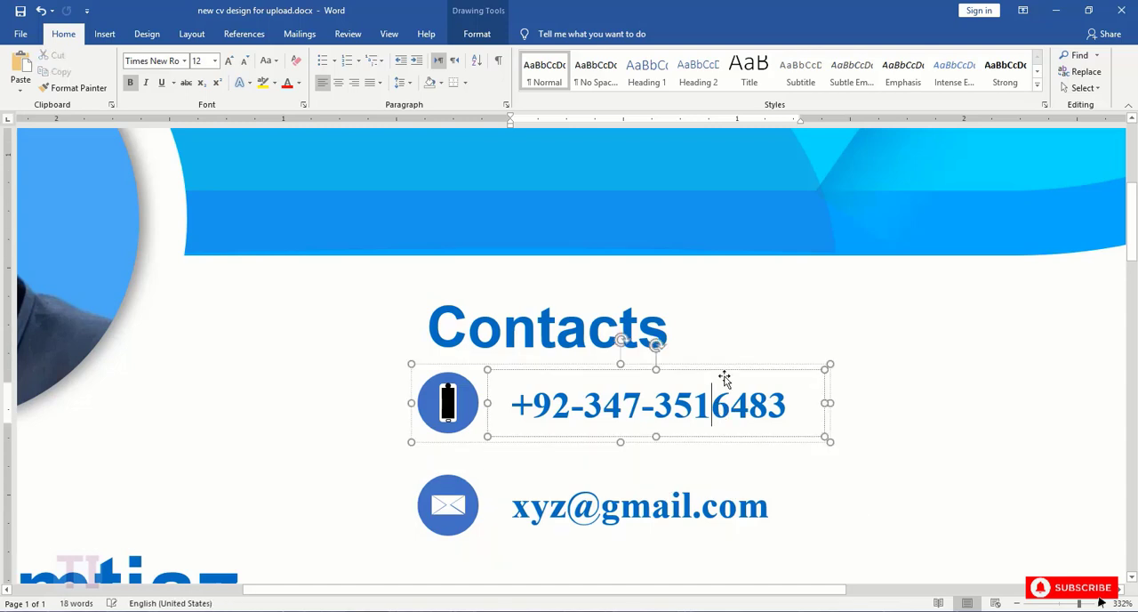
{"action": "key", "text": "ctrl+c"}
{"action": "key", "text": "ctrl+v"}
{"action": "left_click_drag", "start_coordinate": [843, 389], "coordinate": [1097, 366]}
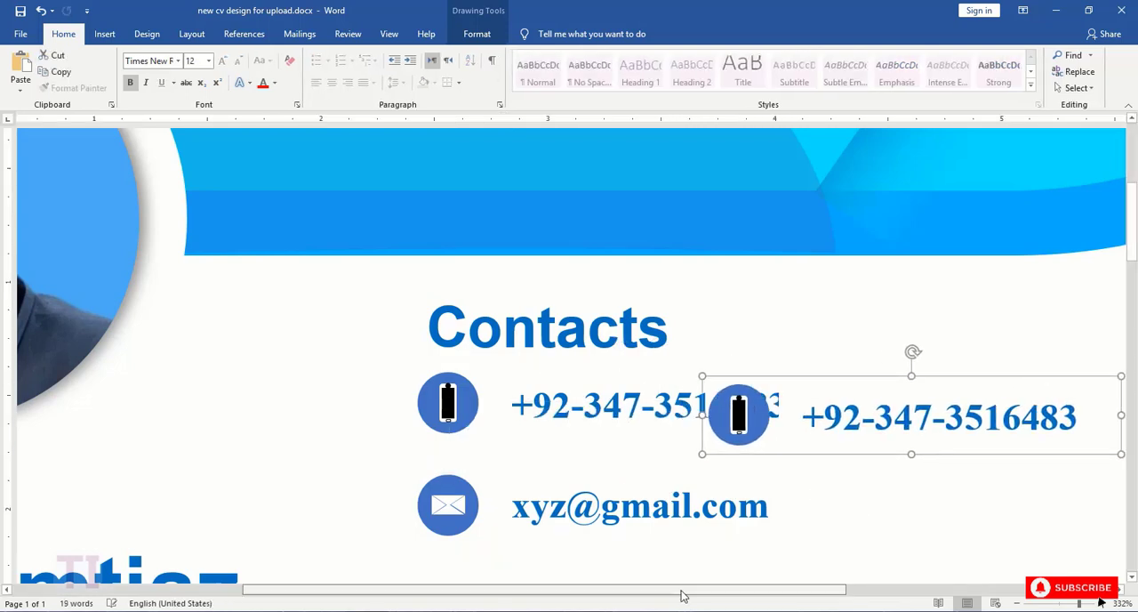
{"action": "left_click_drag", "start_coordinate": [683, 591], "coordinate": [869, 590]}
{"action": "left_click_drag", "start_coordinate": [631, 378], "coordinate": [816, 361]}
{"action": "scroll", "coordinate": [823, 471], "scroll_direction": "down", "scroll_amount": 10}
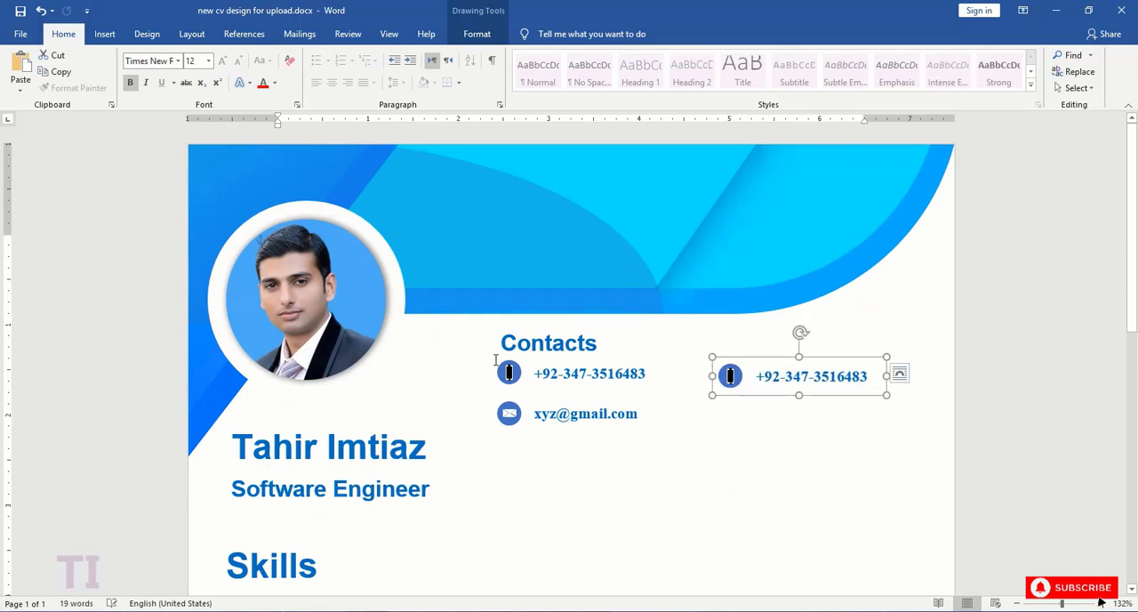
- Align the original phone row and its copy by their top edges
{"action": "left_click", "coordinate": [570, 377], "text": "shift"}
{"action": "left_click", "coordinate": [477, 34]}
{"action": "left_click", "coordinate": [826, 88]}
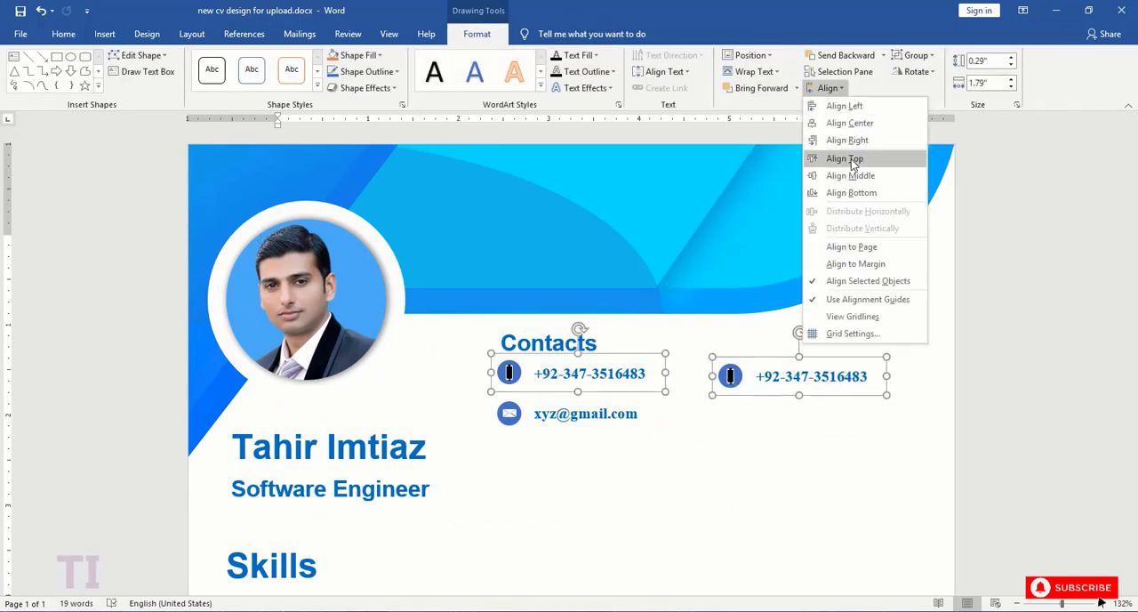
{"action": "left_click", "coordinate": [846, 154]}
- Replace the phone icon in the copied row with the location pin from hobbies icons.docx, placed over the circle
{"action": "left_click", "coordinate": [793, 372]}
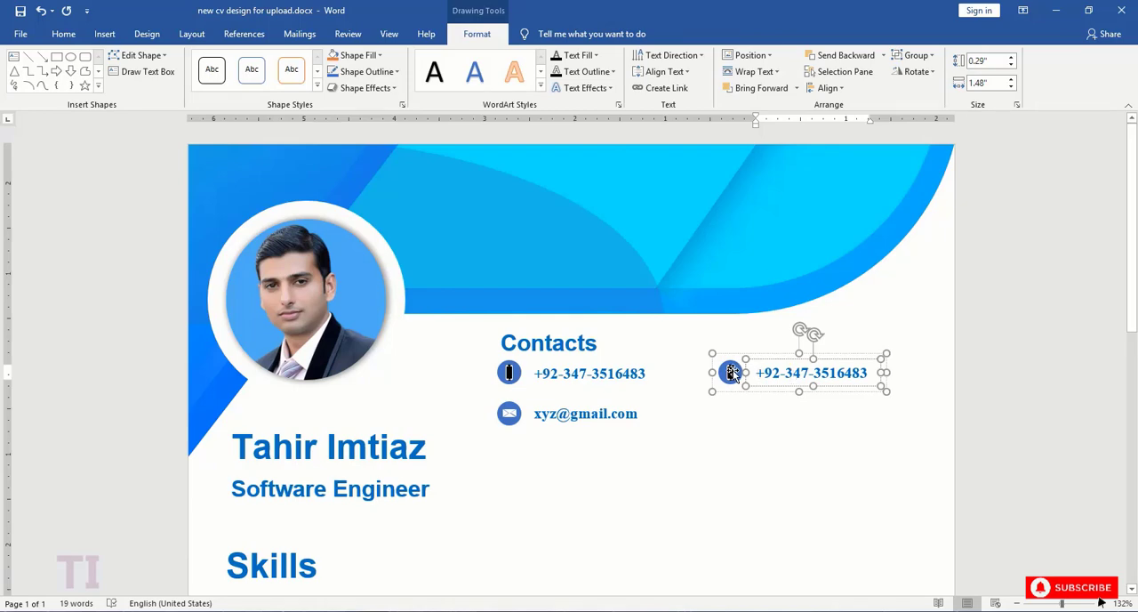
{"action": "left_click", "coordinate": [783, 390]}
{"action": "left_click_drag", "start_coordinate": [1061, 602], "coordinate": [1087, 605]}
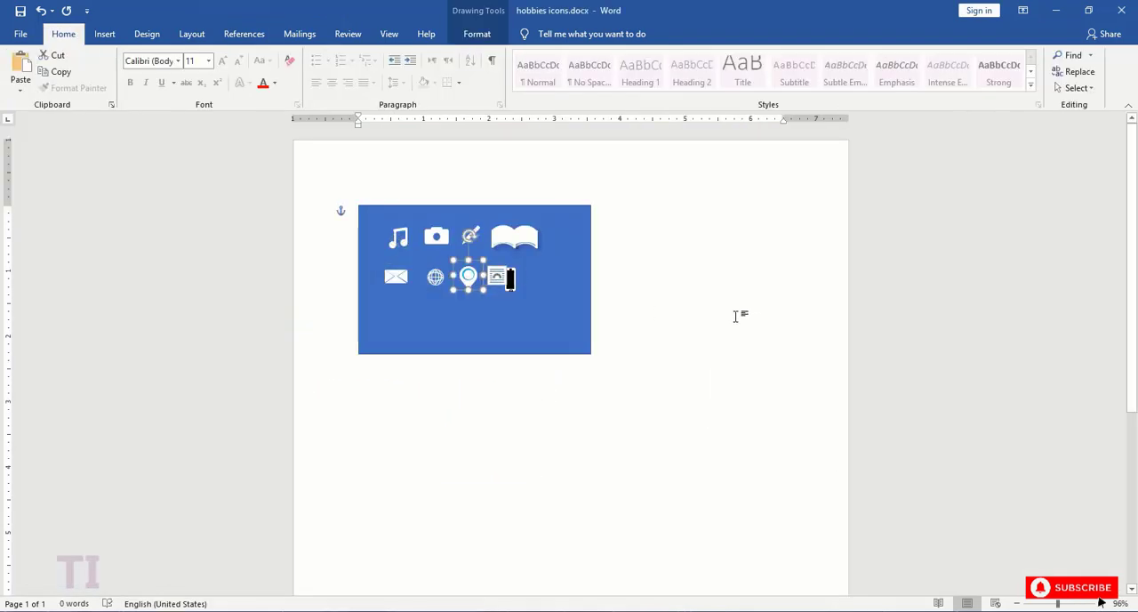
{"action": "left_click", "coordinate": [328, 574]}
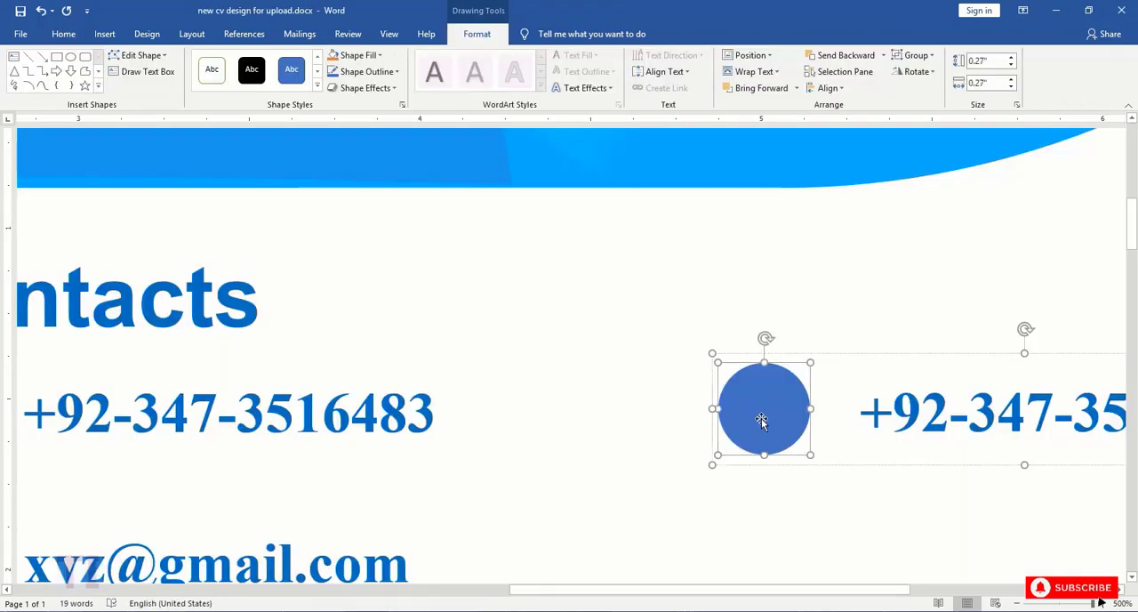
{"action": "key", "text": "ctrl+v"}
{"action": "left_click_drag", "start_coordinate": [817, 354], "coordinate": [756, 410]}
{"action": "left_click", "coordinate": [860, 415]}
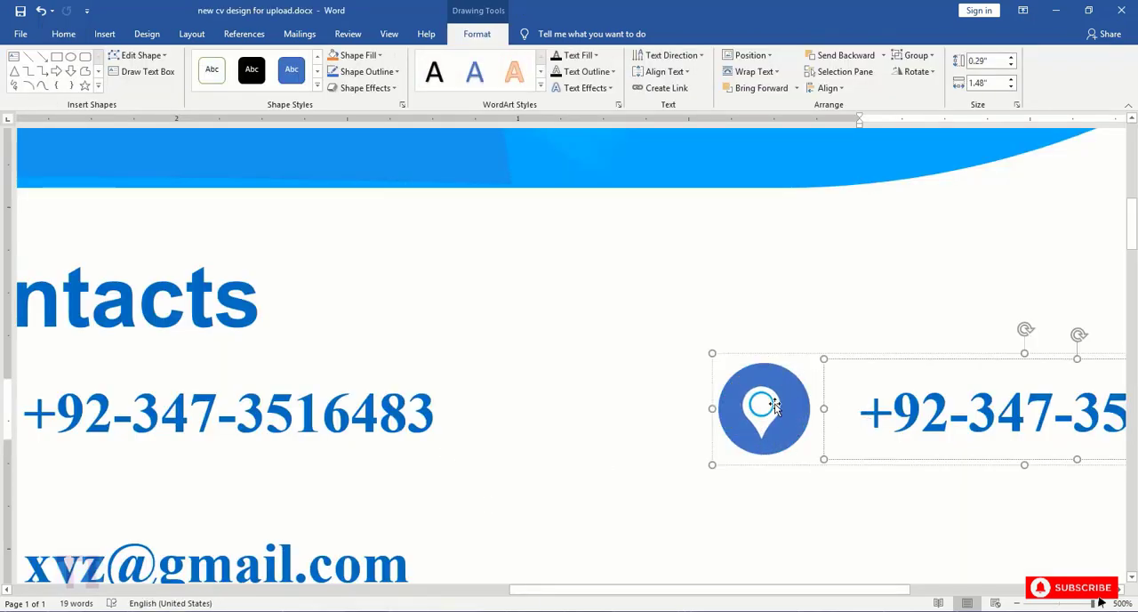
- Ungroup the copied row and align the location pin with its circle by centers and middles
{"action": "left_click", "coordinate": [805, 420], "text": "shift"}
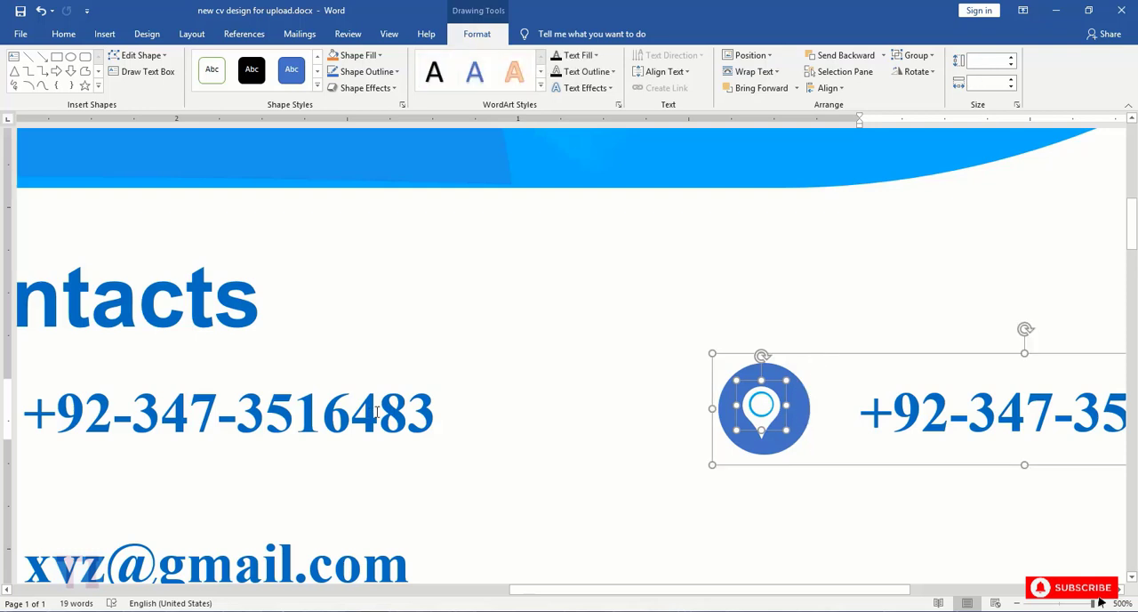
{"action": "right_click", "coordinate": [724, 352]}
{"action": "left_click", "coordinate": [889, 456]}
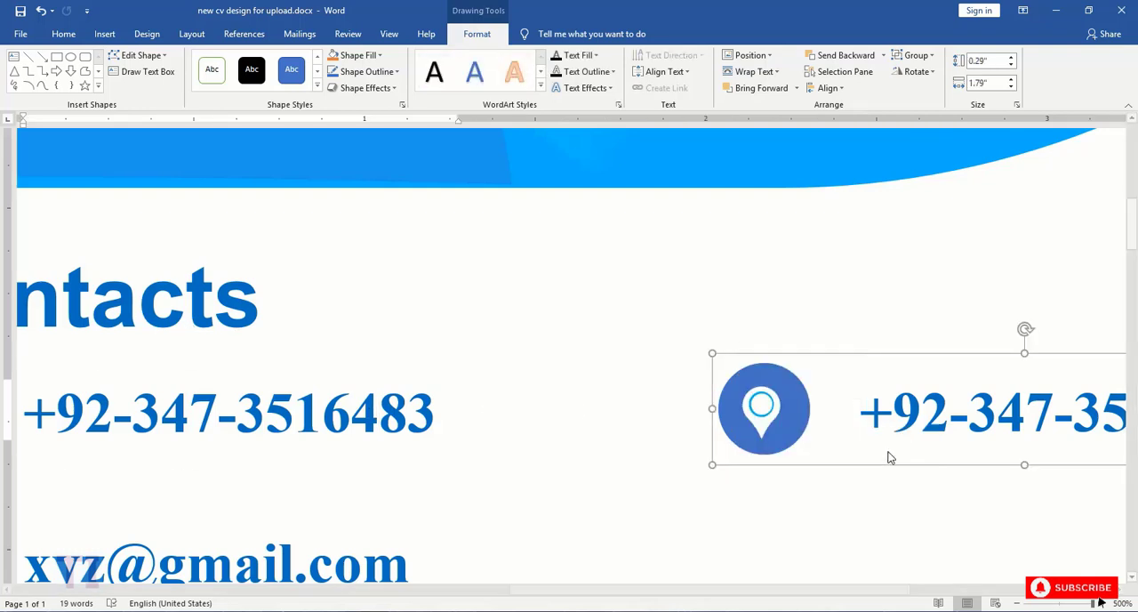
{"action": "scroll", "coordinate": [889, 457], "scroll_direction": "right", "scroll_amount": 5}
{"action": "left_click", "coordinate": [201, 404]}
{"action": "left_click", "coordinate": [826, 87]}
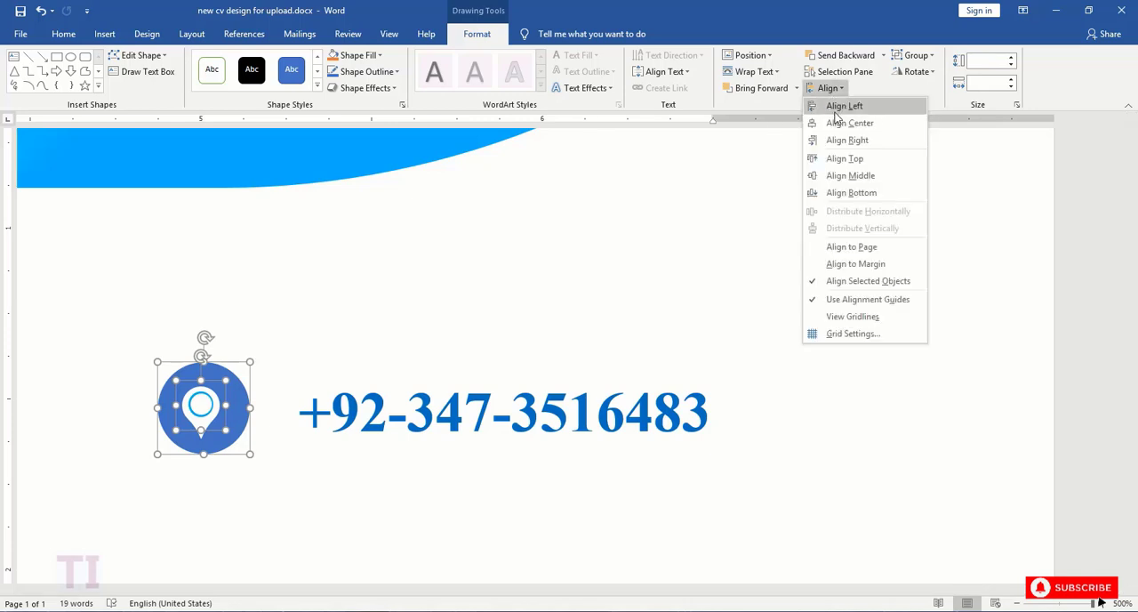
{"action": "left_click", "coordinate": [836, 108]}
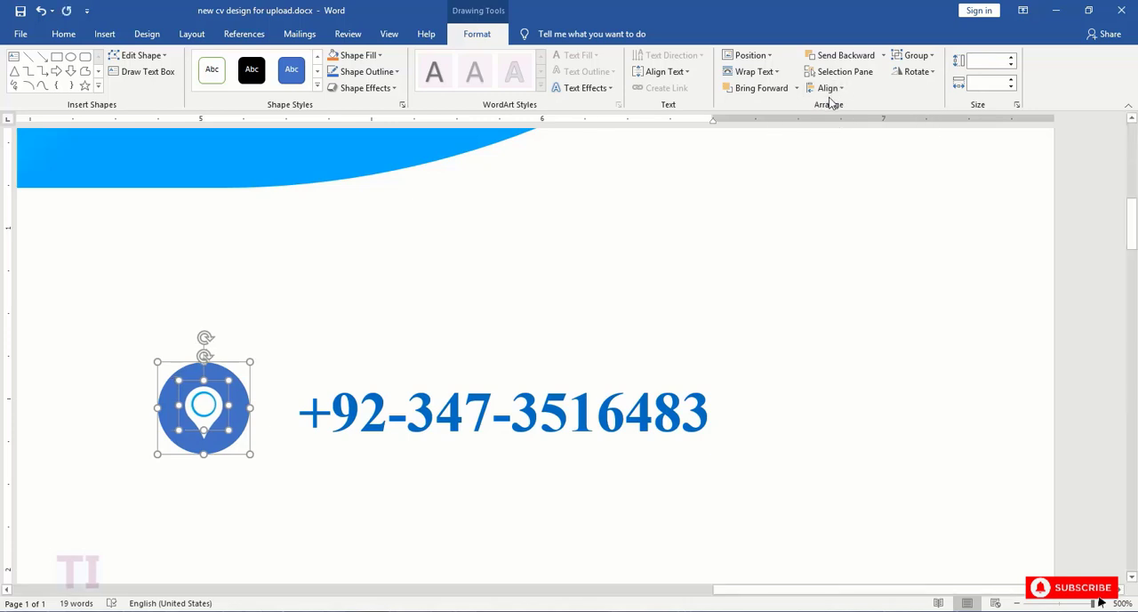
- Group the location pin with its circle, and group that icon with the text box into one row
{"action": "right_click", "coordinate": [213, 393]}
{"action": "left_click", "coordinate": [373, 270]}
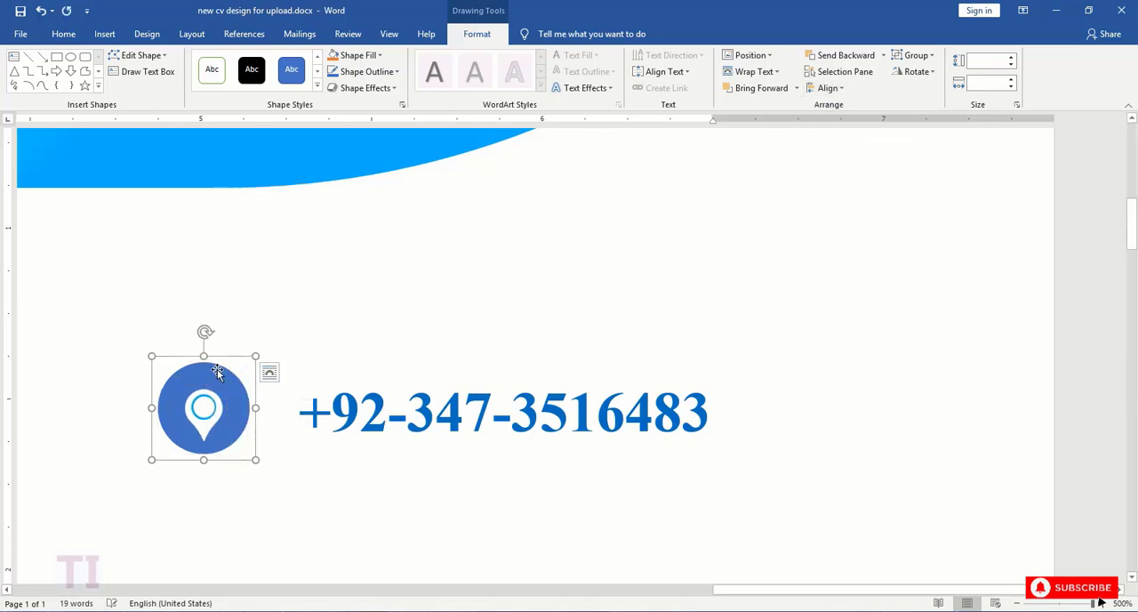
{"action": "right_click", "coordinate": [292, 361]}
{"action": "mouse_move", "coordinate": [320, 442]}
{"action": "left_click", "coordinate": [452, 442]}
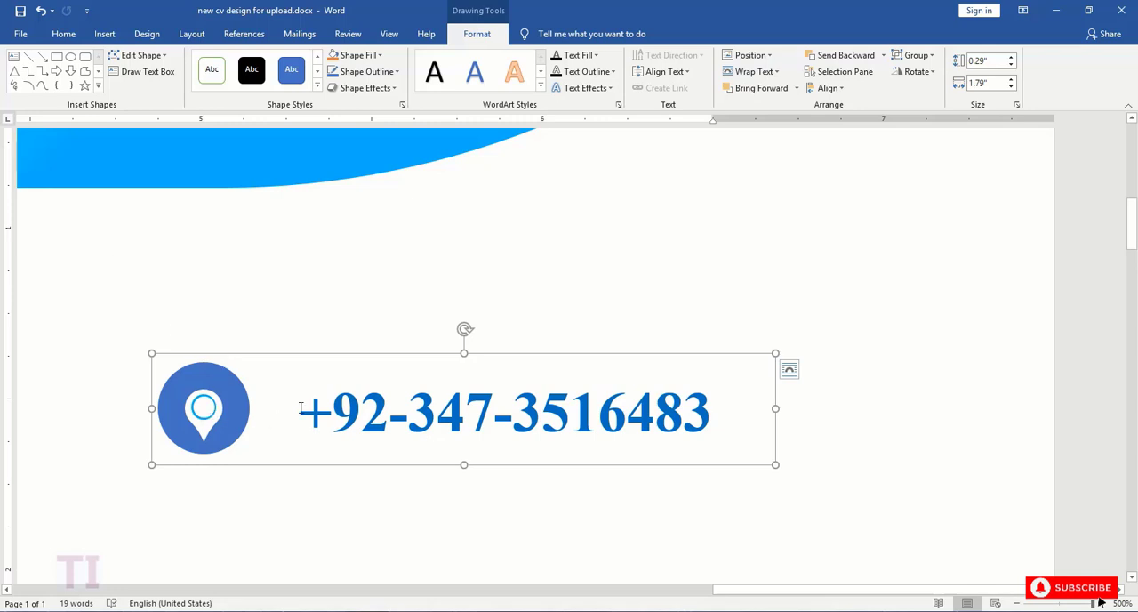
- Replace the number in the location row with the street address and widen the ungrouped text box to fit it on one line
{"action": "left_click_drag", "start_coordinate": [300, 408], "coordinate": [752, 410]}
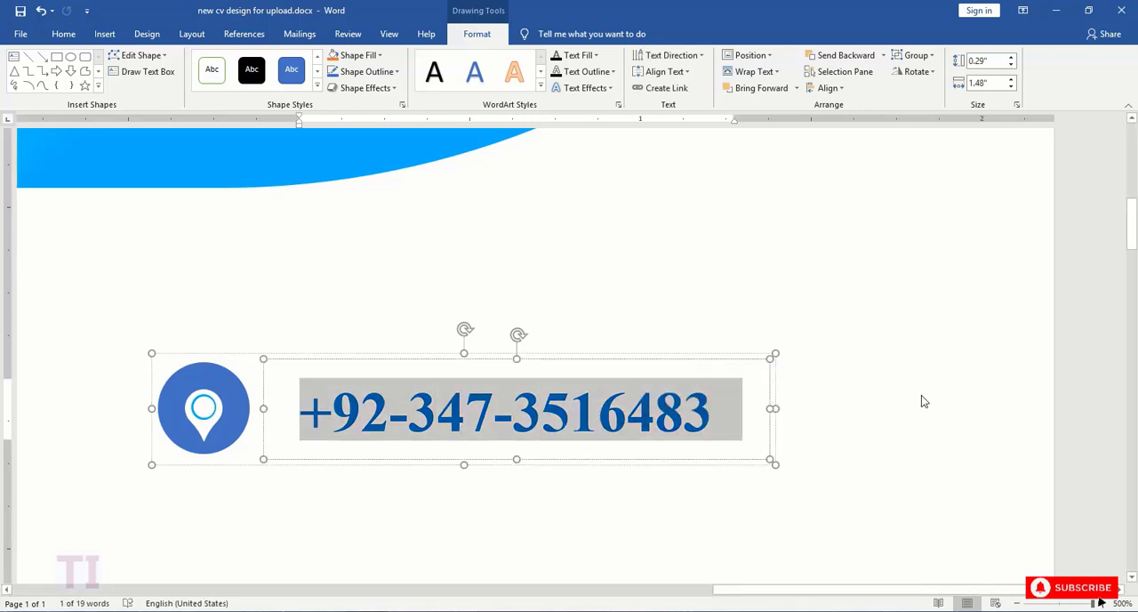
{"action": "type", "text": "Street# "}
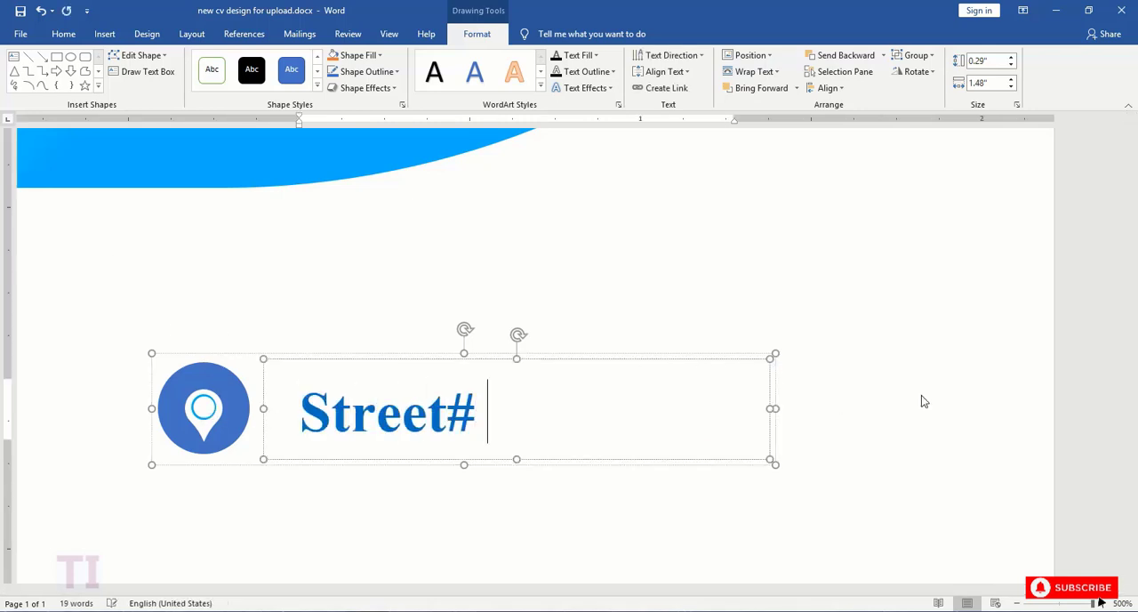
{"action": "type", "text": "2, City A"}
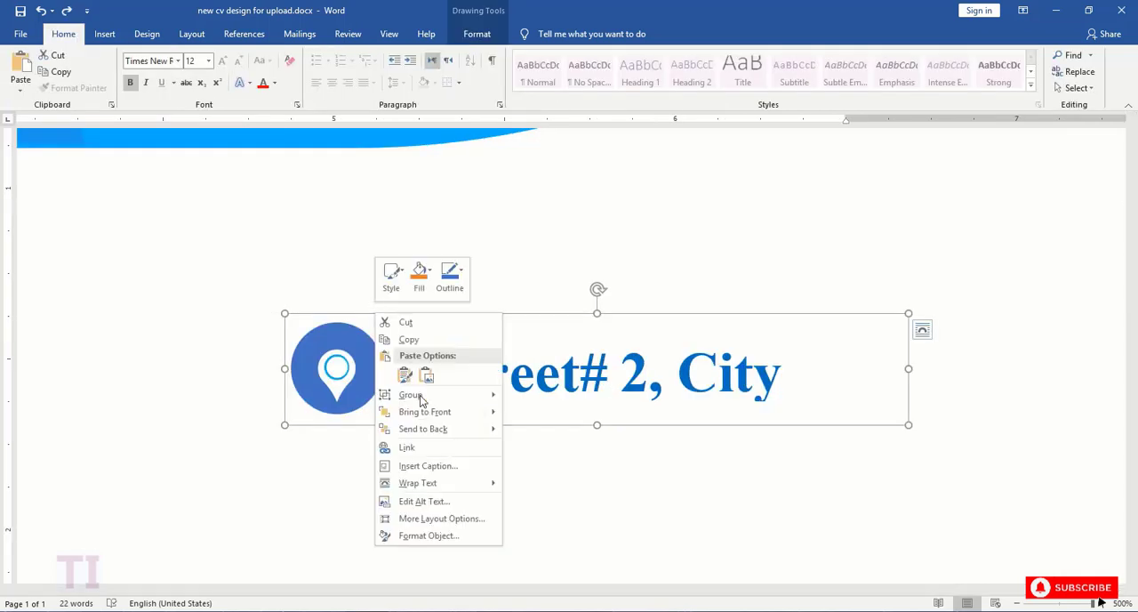
{"action": "left_click", "coordinate": [534, 423]}
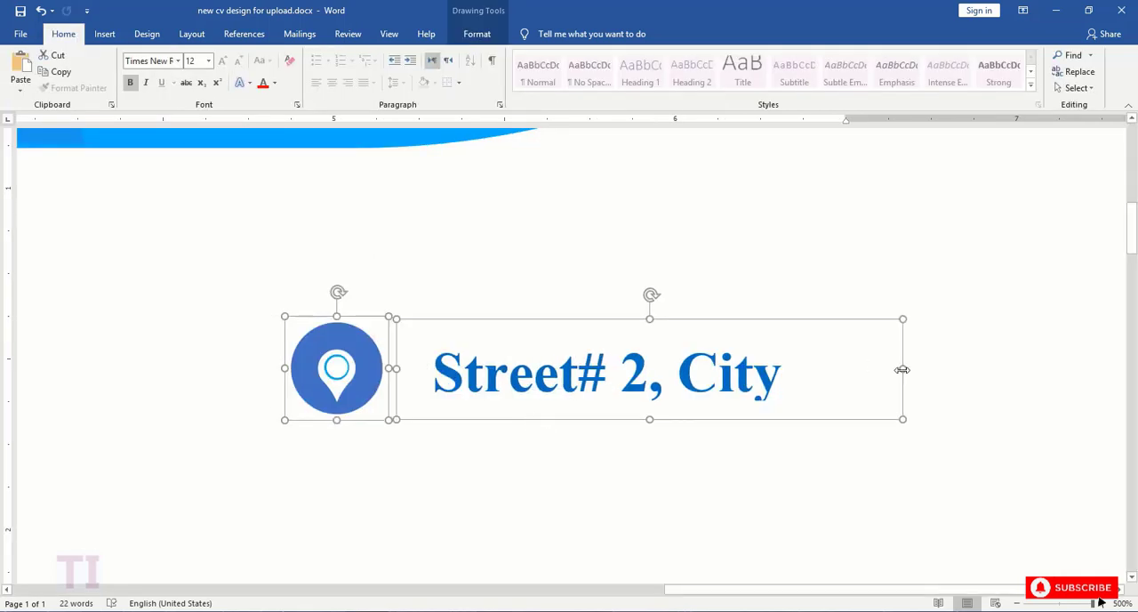
{"action": "left_click", "coordinate": [652, 367]}
{"action": "left_click_drag", "start_coordinate": [902, 369], "coordinate": [990, 369]}
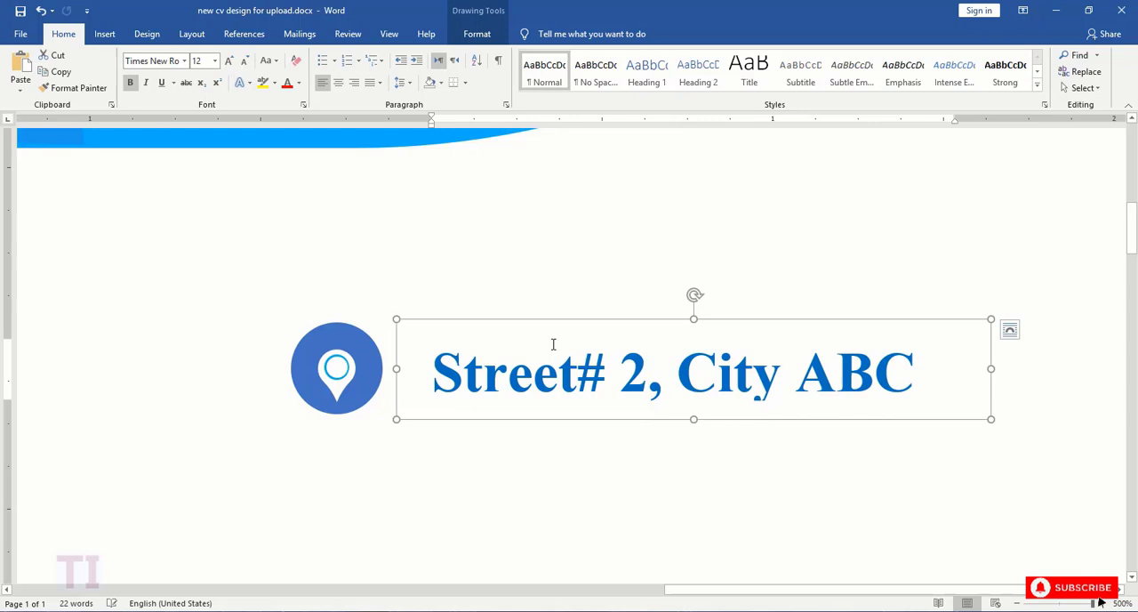
- Ungroup the location pin from its circle in the address row
{"action": "left_click", "coordinate": [343, 368]}
{"action": "left_click", "coordinate": [488, 488]}
{"action": "left_click_drag", "start_coordinate": [549, 590], "coordinate": [992, 594]}
{"action": "scroll", "coordinate": [658, 373], "scroll_direction": "down", "scroll_amount": 10}
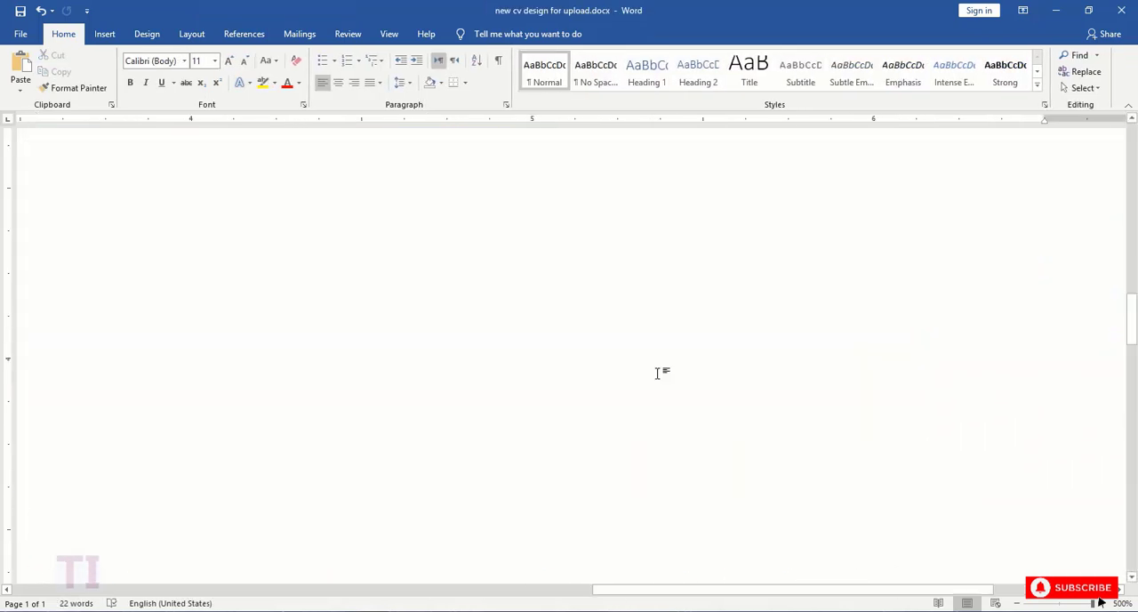
{"action": "scroll", "coordinate": [658, 373], "scroll_direction": "up", "scroll_amount": 5}
{"action": "scroll", "coordinate": [658, 377], "scroll_direction": "down", "scroll_amount": 1}
{"action": "left_click_drag", "start_coordinate": [691, 590], "coordinate": [747, 590]}
{"action": "scroll", "coordinate": [601, 366], "scroll_direction": "up", "scroll_amount": 1}
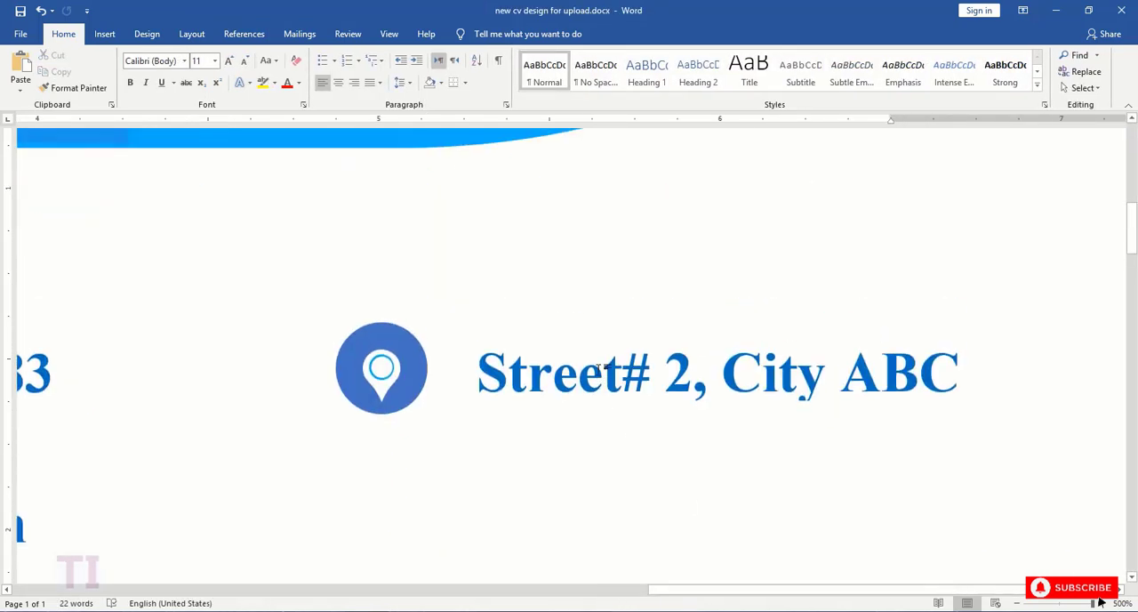
{"action": "left_click", "coordinate": [383, 373]}
{"action": "right_click", "coordinate": [385, 375]}
{"action": "left_click", "coordinate": [547, 457]}
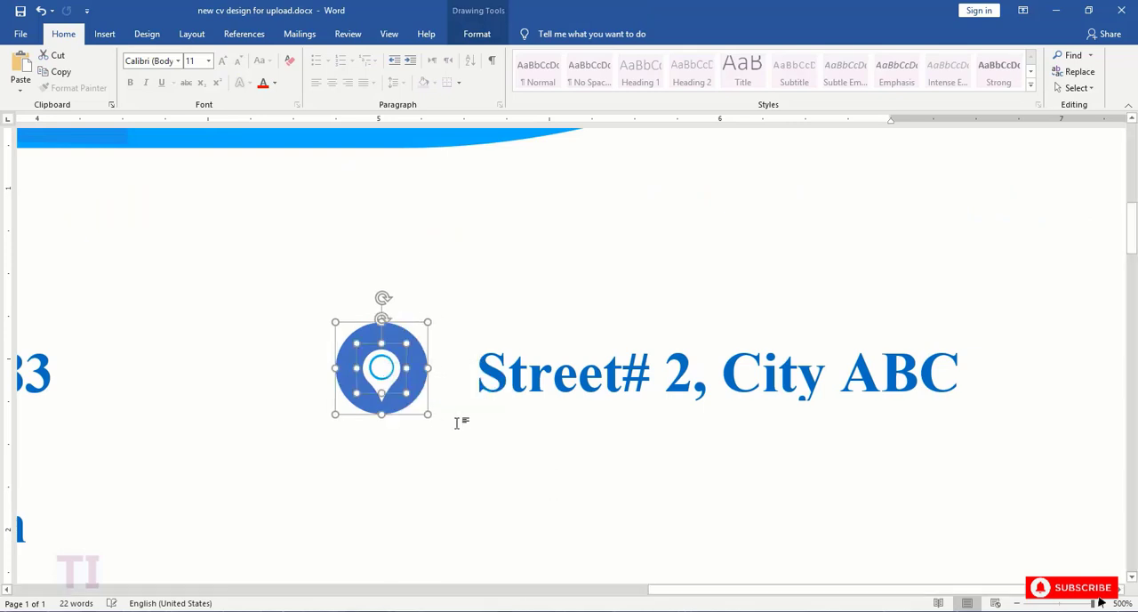
- Align the location pin and its circle by their middles and group them again
{"action": "left_click", "coordinate": [477, 34]}
{"action": "left_click", "coordinate": [828, 88]}
{"action": "left_click", "coordinate": [828, 88]}
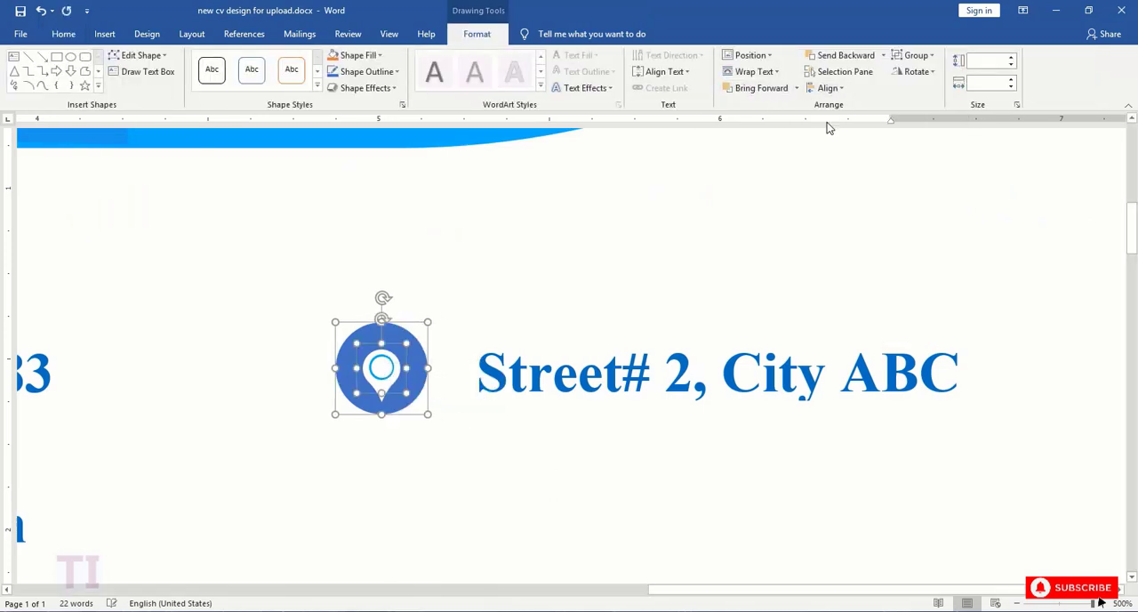
{"action": "left_click", "coordinate": [828, 88]}
{"action": "left_click", "coordinate": [844, 177]}
{"action": "right_click", "coordinate": [406, 359]}
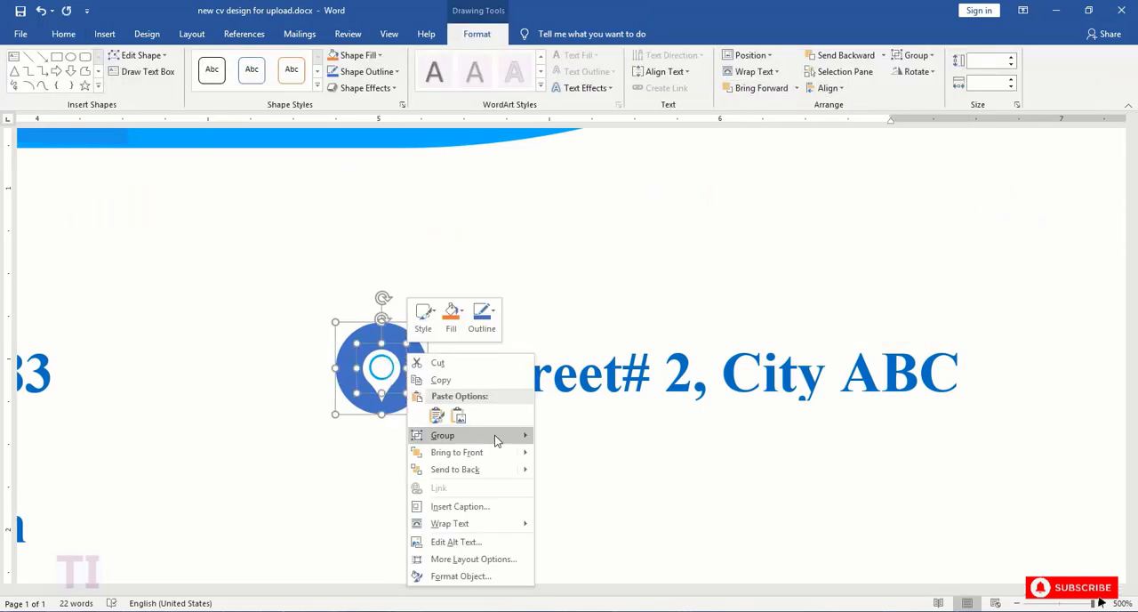
{"action": "left_click", "coordinate": [560, 436]}
- Group the location icon with the widened address text box into one row
{"action": "left_click", "coordinate": [499, 376], "text": "shift"}
{"action": "right_click", "coordinate": [510, 320]}
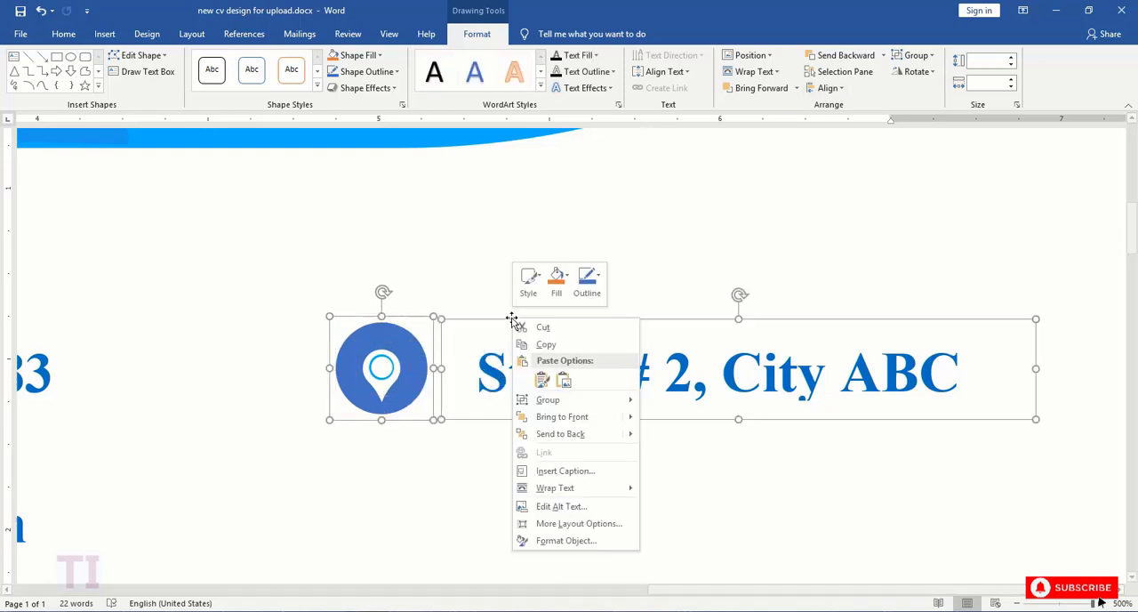
{"action": "mouse_move", "coordinate": [622, 399]}
{"action": "left_click", "coordinate": [662, 402]}
- Duplicate the address row directly below the original and align the copy with the e-mail row by their middles
{"action": "scroll", "coordinate": [555, 359], "scroll_direction": "down", "scroll_amount": 2}
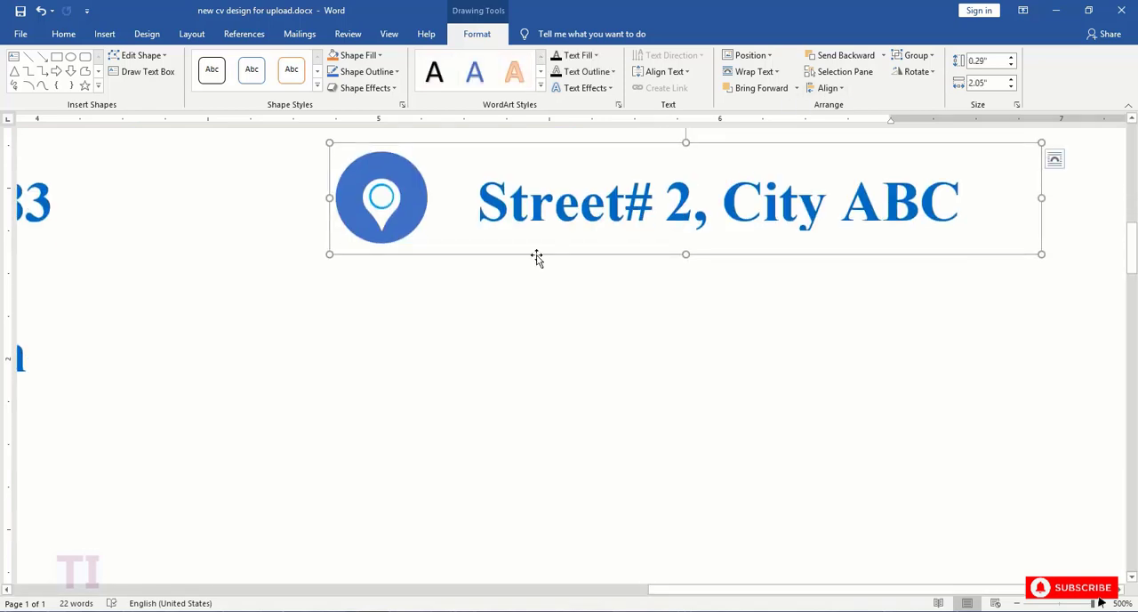
{"action": "left_click_drag", "start_coordinate": [537, 257], "coordinate": [529, 414]}
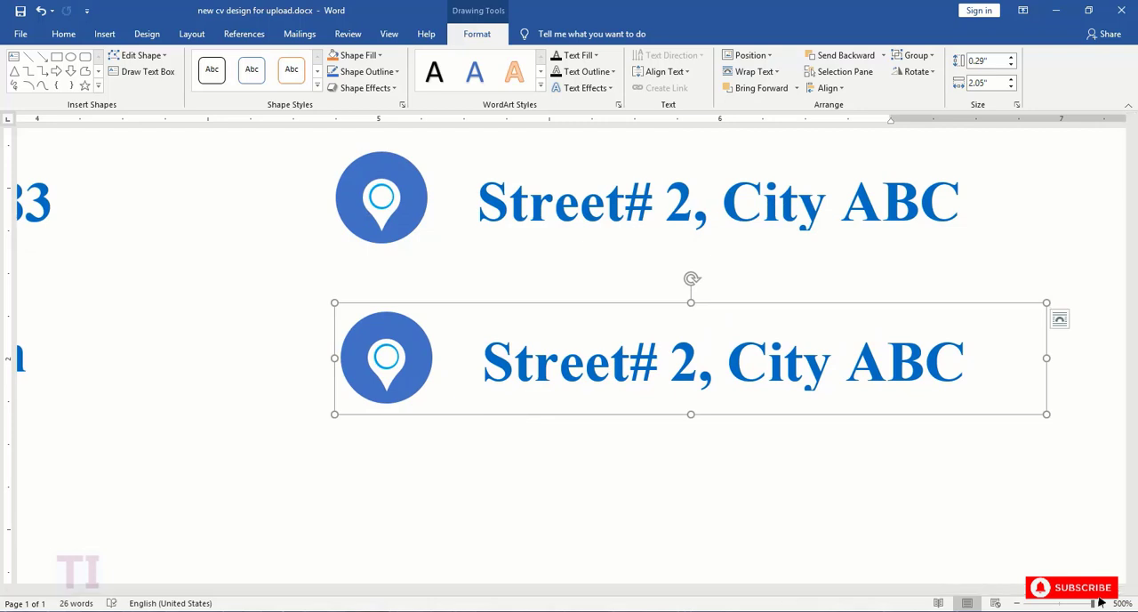
{"action": "left_click", "coordinate": [1059, 605]}
{"action": "left_click", "coordinate": [576, 328]}
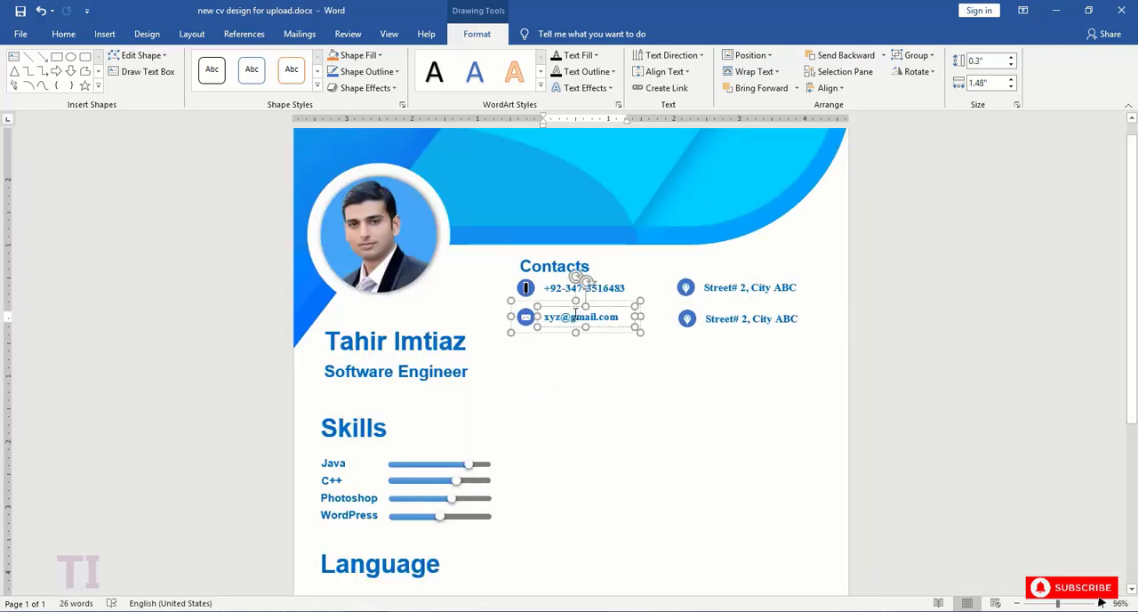
{"action": "left_click", "coordinate": [705, 325], "text": "shift"}
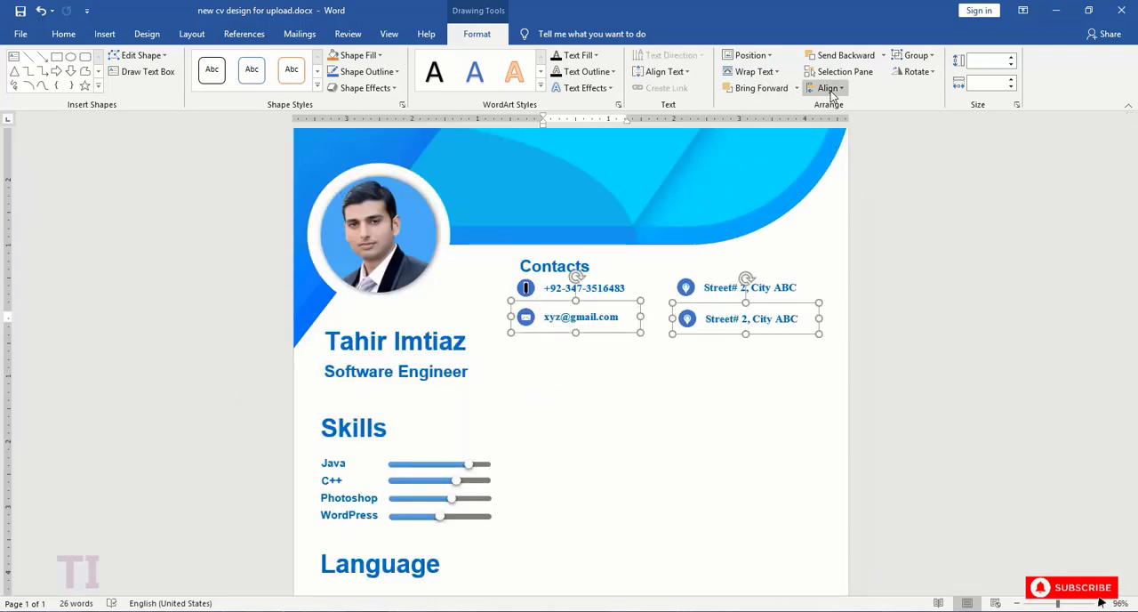
{"action": "left_click", "coordinate": [825, 88]}
{"action": "left_click", "coordinate": [834, 155]}
{"action": "left_click", "coordinate": [825, 88]}
{"action": "left_click", "coordinate": [847, 180]}
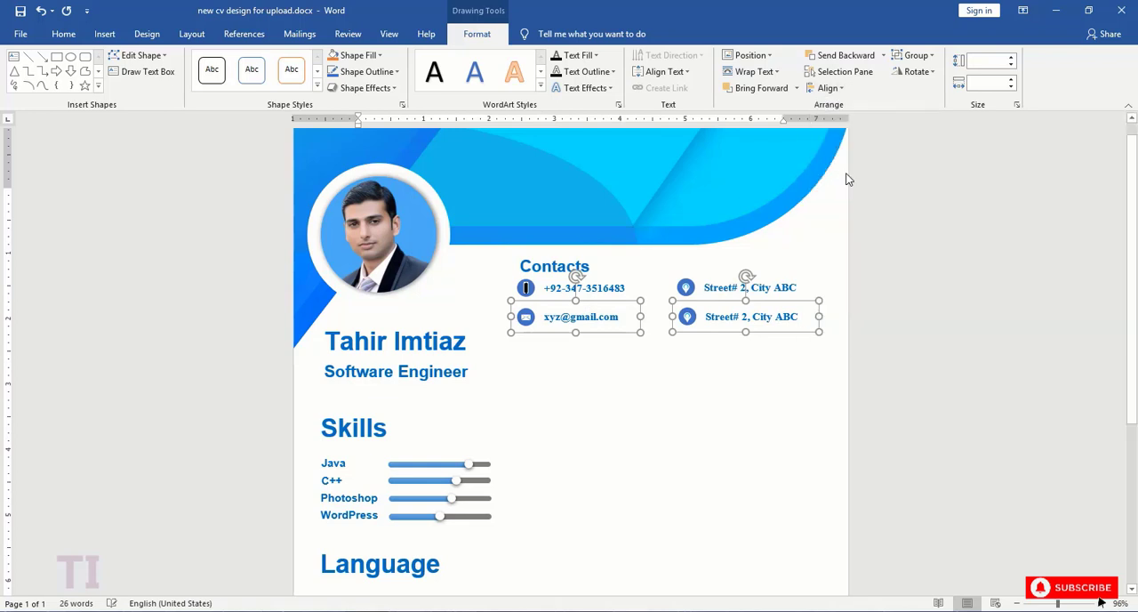
- Ungroup the duplicated lower address row so its icon and text box become separate objects
{"action": "left_click", "coordinate": [696, 292]}
{"action": "left_click", "coordinate": [700, 315]}
{"action": "left_click", "coordinate": [687, 317]}
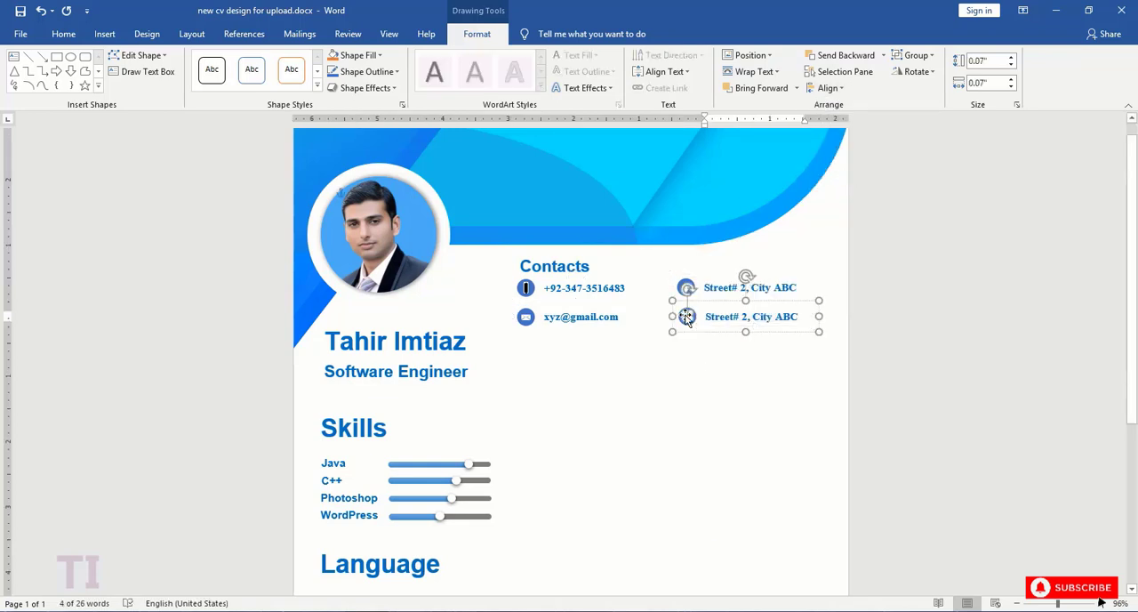
{"action": "scroll", "coordinate": [817, 383], "scroll_direction": "up", "scroll_amount": 10}
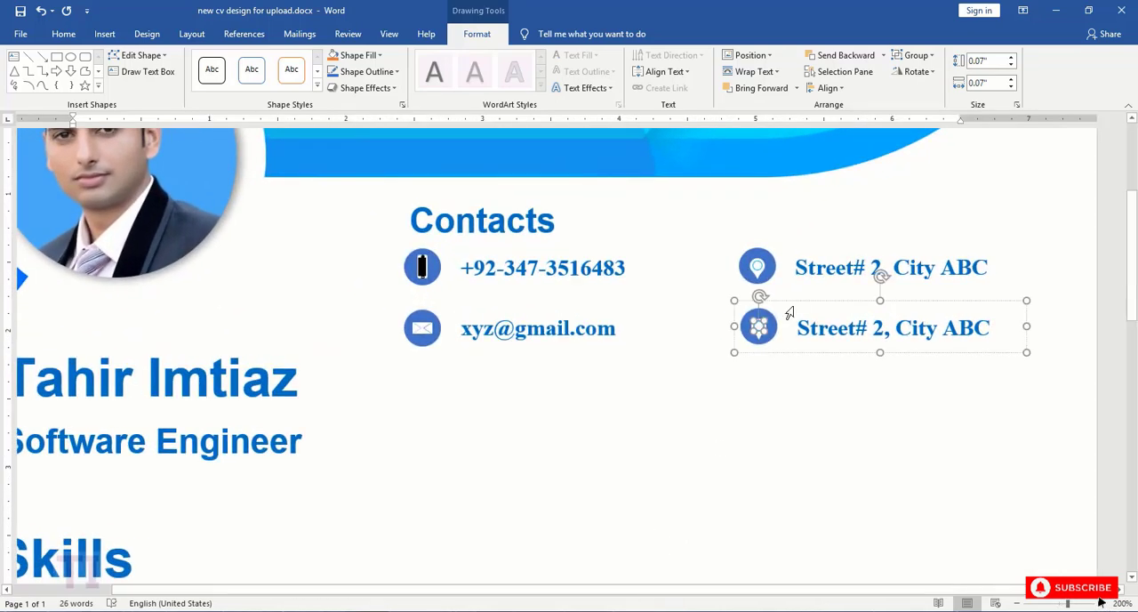
{"action": "right_click", "coordinate": [793, 300]}
{"action": "mouse_move", "coordinate": [827, 384]}
{"action": "left_click", "coordinate": [955, 404]}
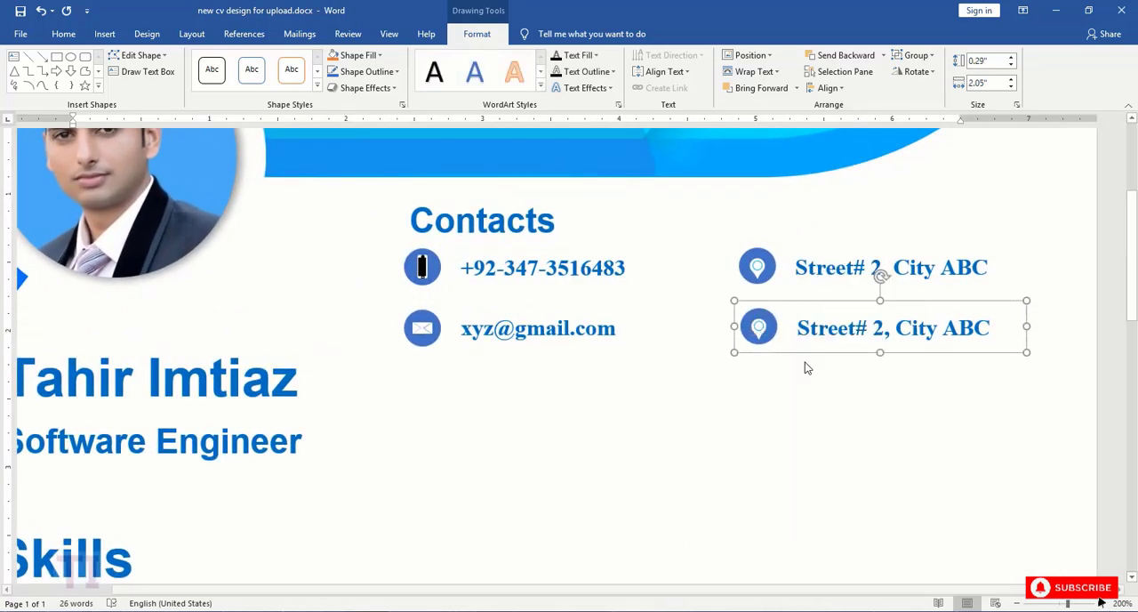
- Ungroup the lower row's icon from its circle and delete the location pin
{"action": "left_click", "coordinate": [759, 326]}
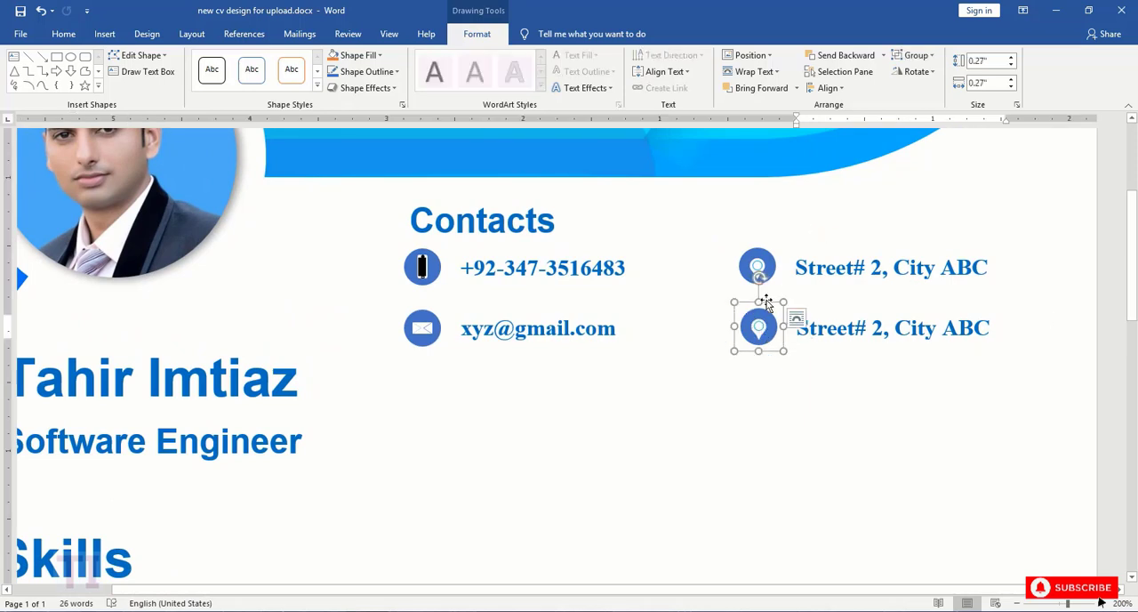
{"action": "right_click", "coordinate": [766, 302]}
{"action": "mouse_move", "coordinate": [812, 382]}
{"action": "left_click", "coordinate": [934, 401]}
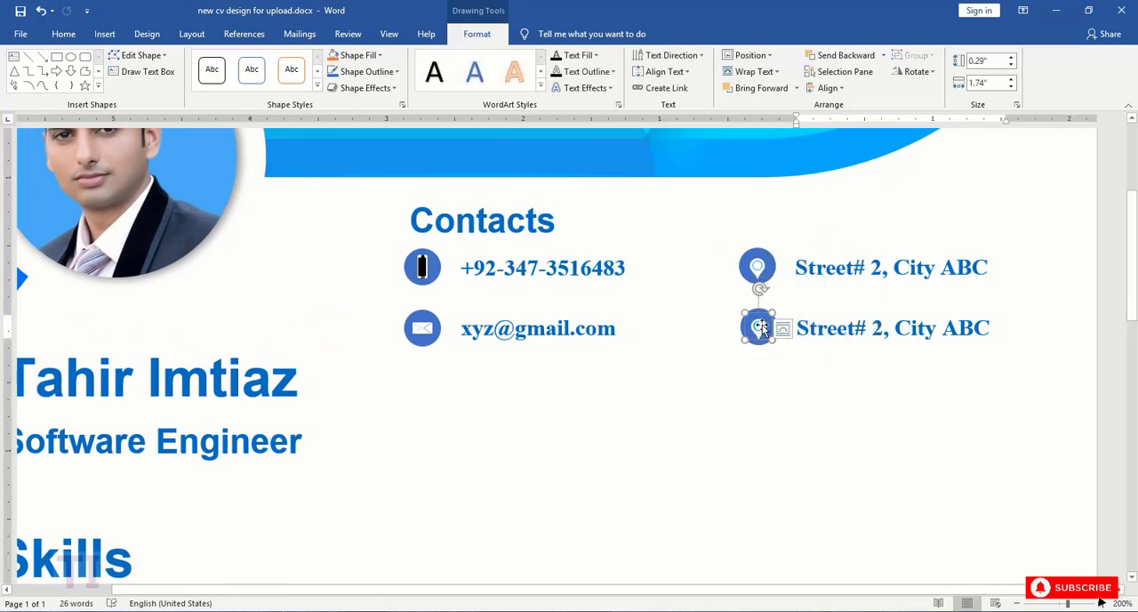
{"action": "key", "text": "Delete"}
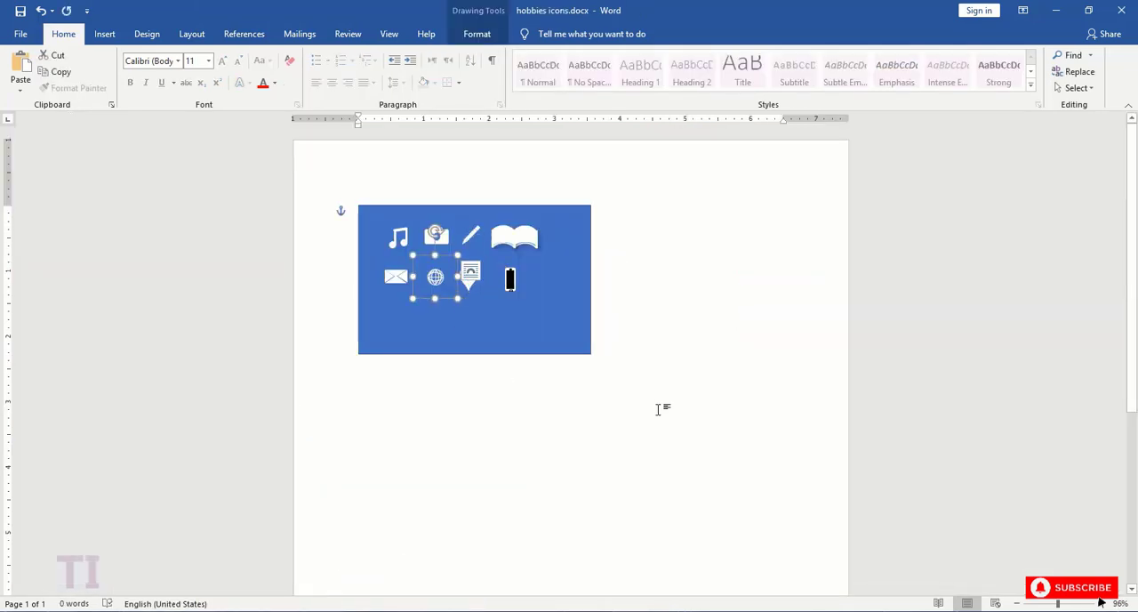
- Paste the globe icon from hobbies icons.docx into the CV and shrink it to fit the empty circle in the lower row
{"action": "mouse_move", "coordinate": [363, 608]}
{"action": "left_click", "coordinate": [350, 565]}
{"action": "left_click", "coordinate": [764, 334]}
{"action": "key", "text": "ctrl+v"}
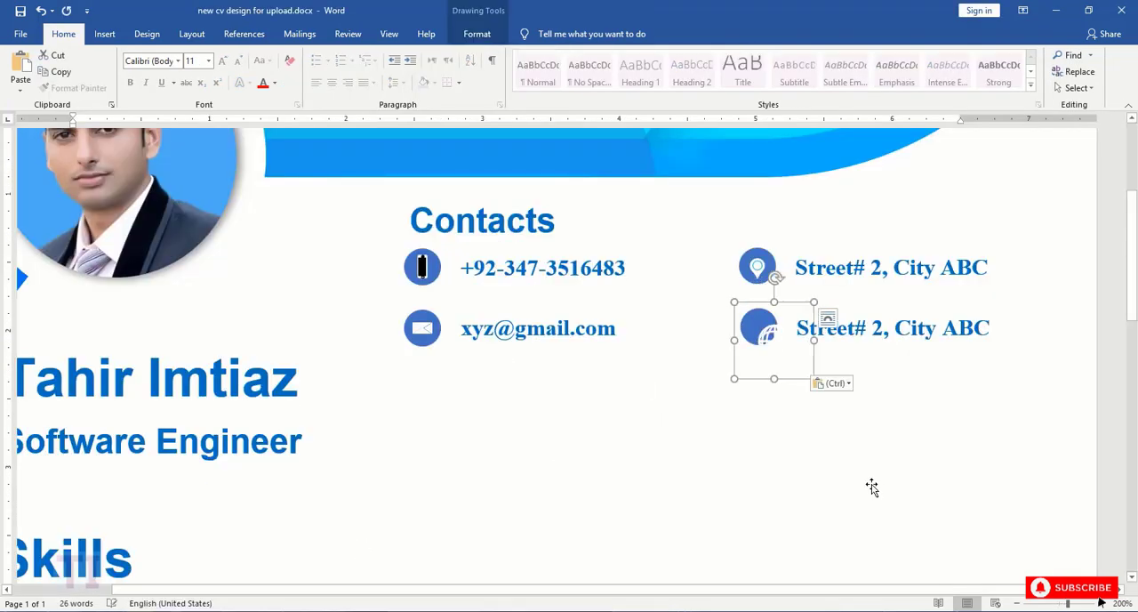
{"action": "left_click_drag", "start_coordinate": [734, 302], "coordinate": [753, 322]}
{"action": "type", "text": "www.xyz.com"}
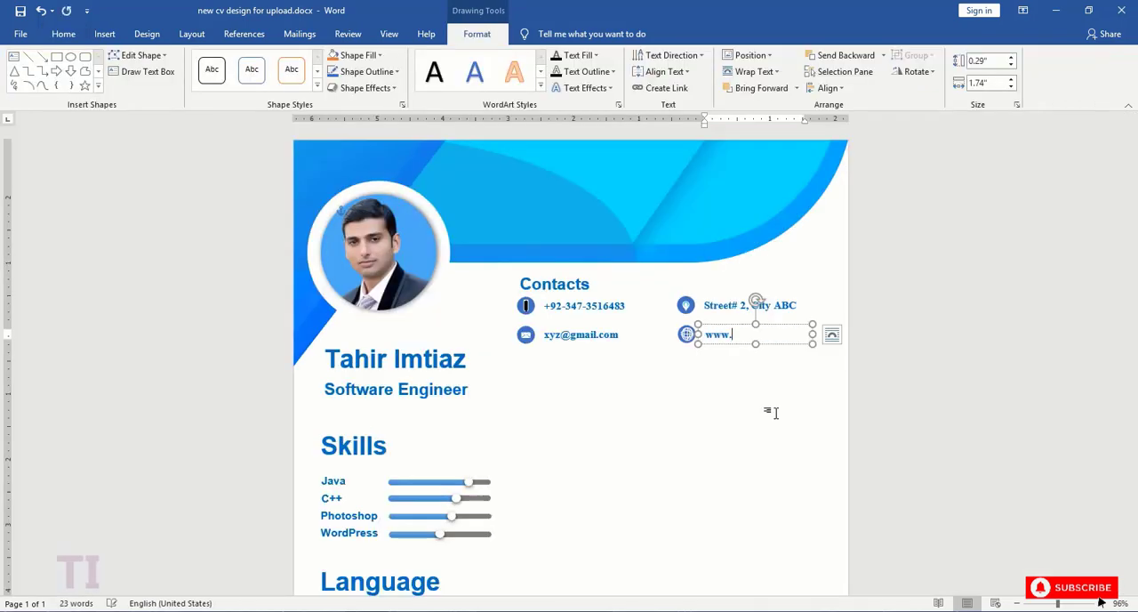
{"action": "left_click", "coordinate": [634, 358]}
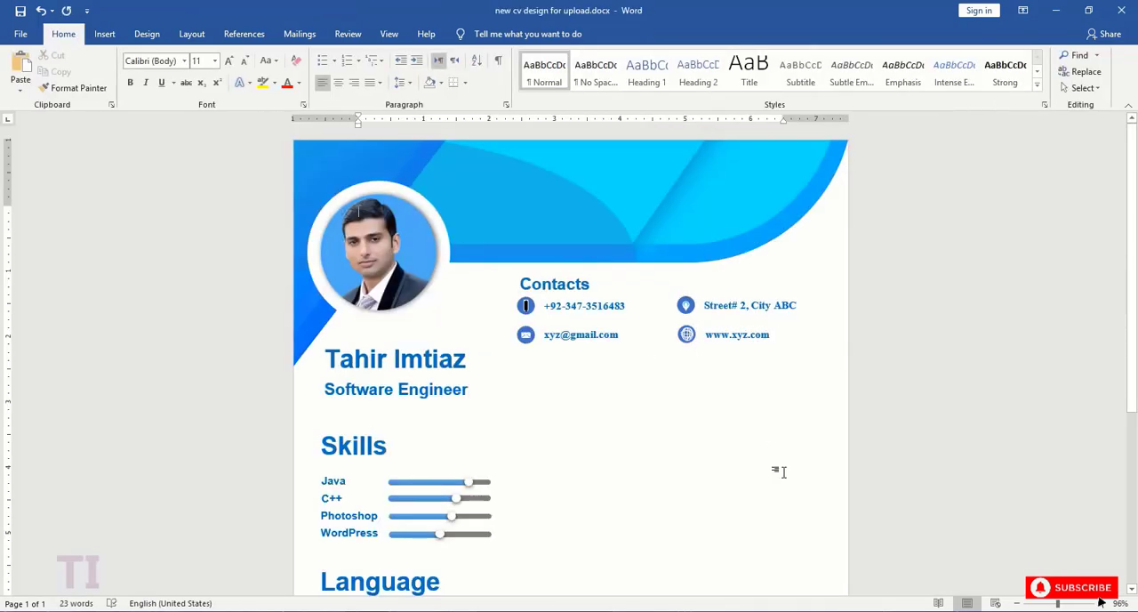
{"action": "left_click", "coordinate": [690, 337]}
{"action": "left_click", "coordinate": [704, 374]}
- Draw a rounded bar about 5.49" by 0.48" below the contact rows, with a fully rounded left end and running to the page's right edge
{"action": "scroll", "coordinate": [598, 334], "scroll_direction": "down", "scroll_amount": 3}
{"action": "scroll", "coordinate": [600, 330], "scroll_direction": "up", "scroll_amount": 3}
{"action": "left_click", "coordinate": [104, 34]}
{"action": "left_click", "coordinate": [196, 71]}
{"action": "left_click", "coordinate": [261, 119]}
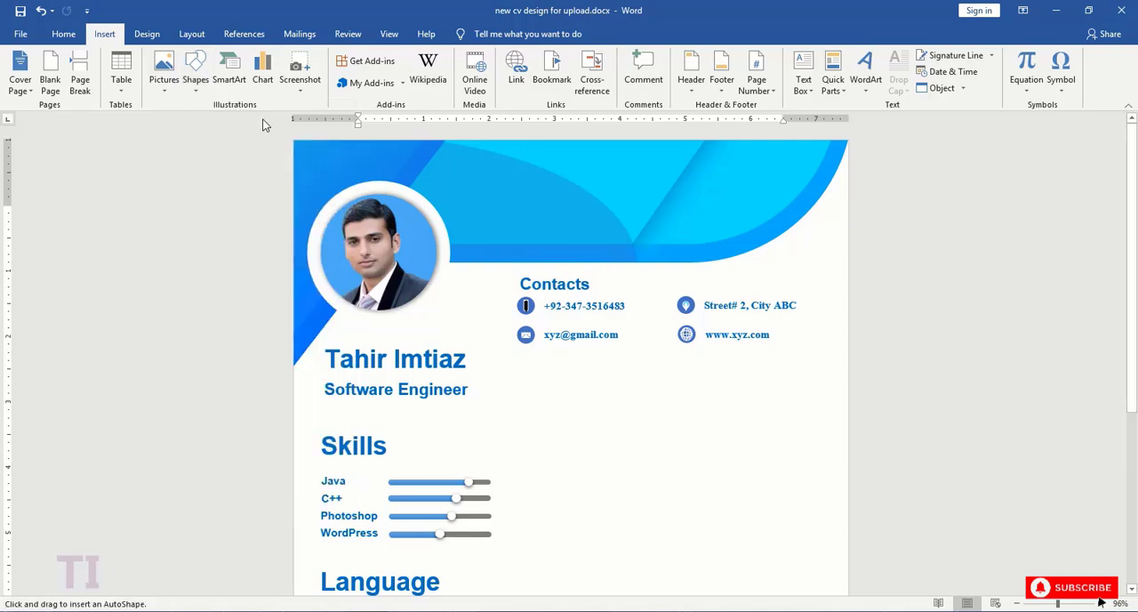
{"action": "mouse_move", "coordinate": [514, 366]}
{"action": "left_mouse_down"}
{"action": "mouse_move", "coordinate": [675, 385]}
{"action": "mouse_move", "coordinate": [846, 376]}
{"action": "mouse_move", "coordinate": [850, 387]}
{"action": "left_mouse_up"}
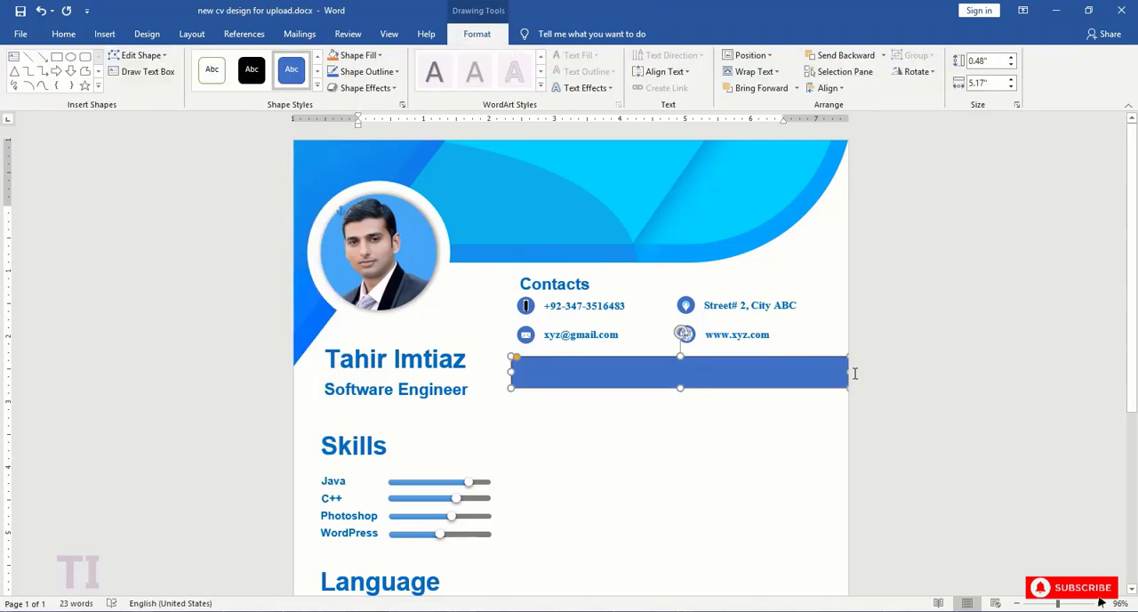
{"action": "left_click_drag", "start_coordinate": [571, 371], "coordinate": [576, 370]}
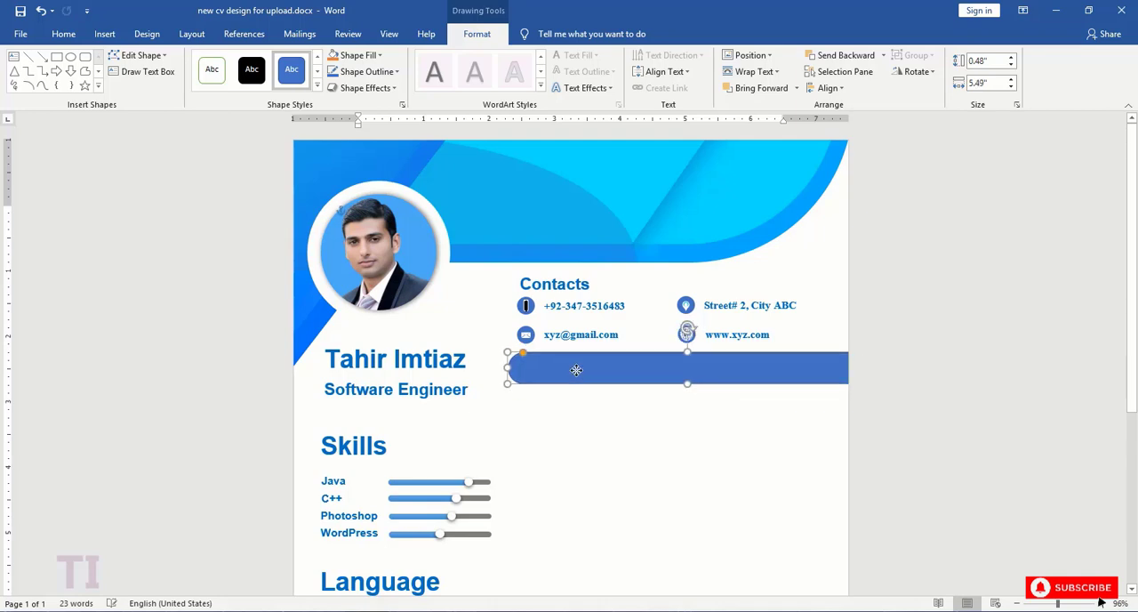
- Fill the new bar below the contacts with solid light blue
{"action": "left_click", "coordinate": [402, 104]}
{"action": "left_click", "coordinate": [1104, 408]}
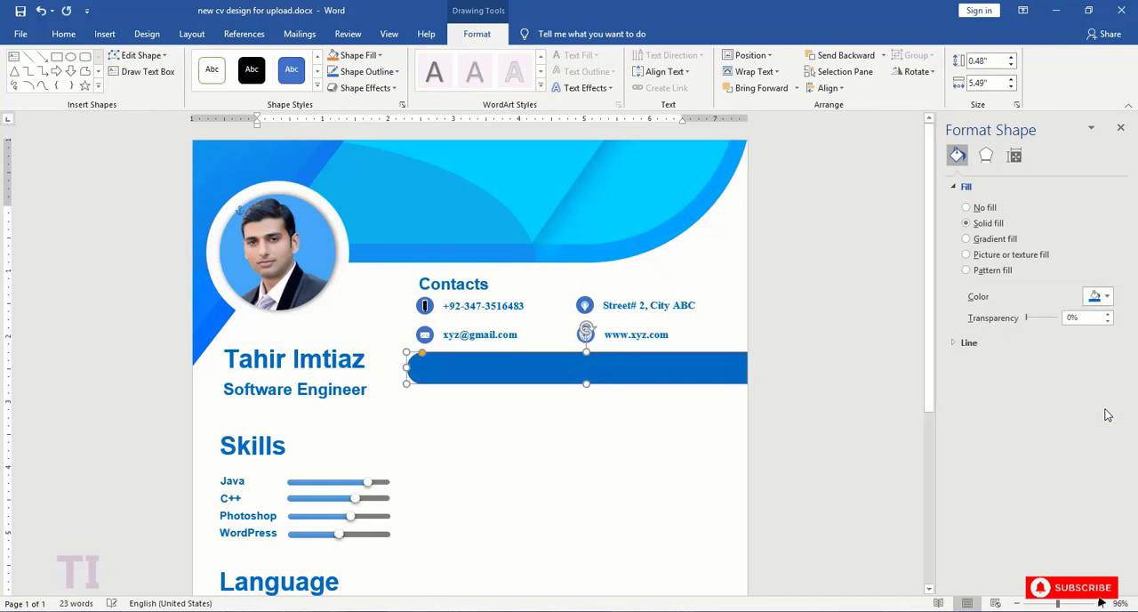
{"action": "left_click", "coordinate": [1099, 296]}
{"action": "left_click", "coordinate": [1093, 409]}
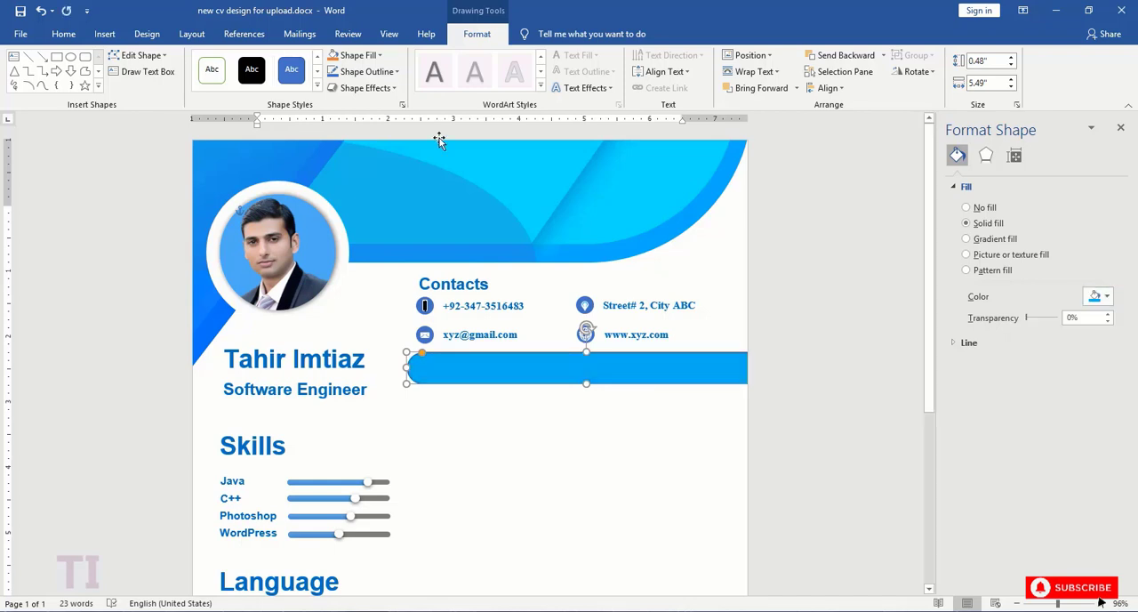
- Place a copy of the name text box on the blue bar and remove its fill
{"action": "left_click", "coordinate": [338, 339]}
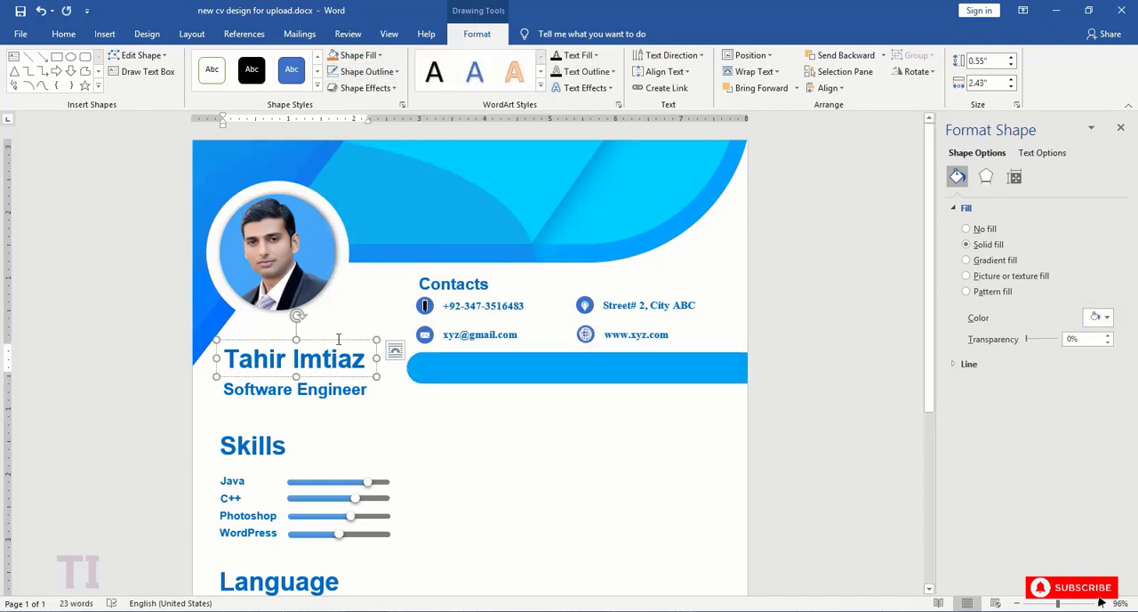
{"action": "left_click_drag", "start_coordinate": [340, 343], "coordinate": [523, 307]}
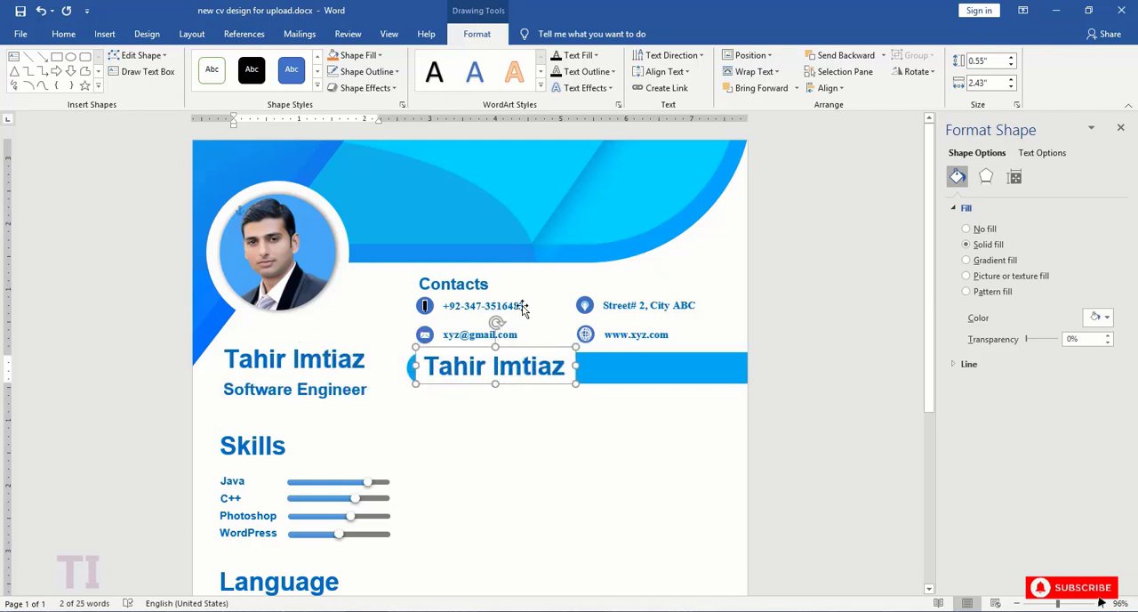
{"action": "left_click", "coordinate": [358, 55]}
{"action": "left_click", "coordinate": [379, 182]}
{"action": "left_click_drag", "start_coordinate": [495, 346], "coordinate": [419, 368]}
- Replace the copied text on the bar with "About me" and color it white
{"action": "type", "text": "About me"}
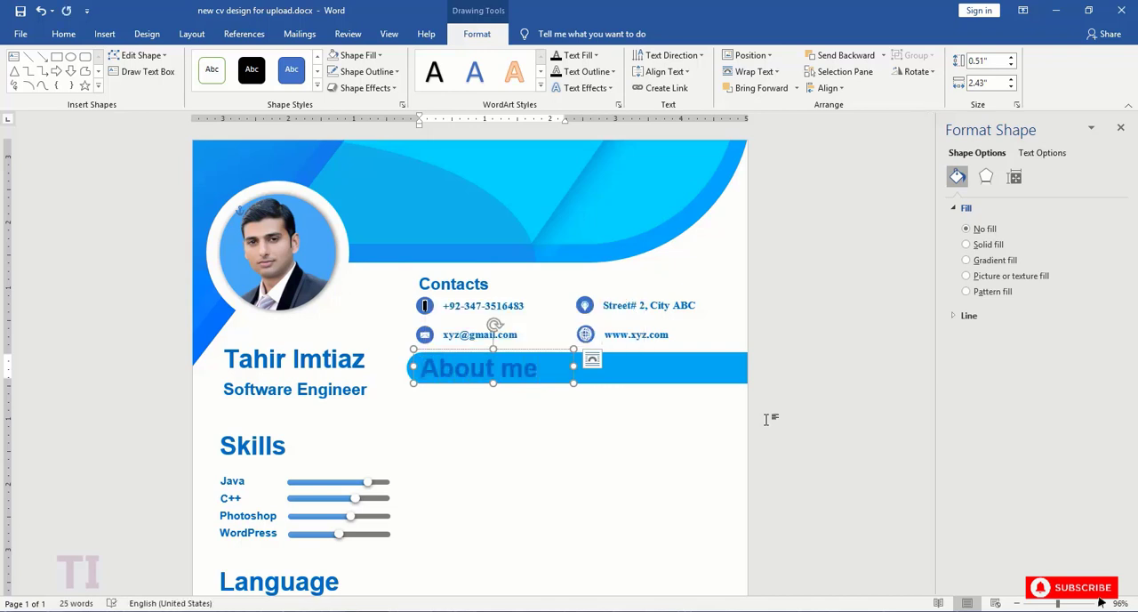
{"action": "triple_click", "coordinate": [533, 366]}
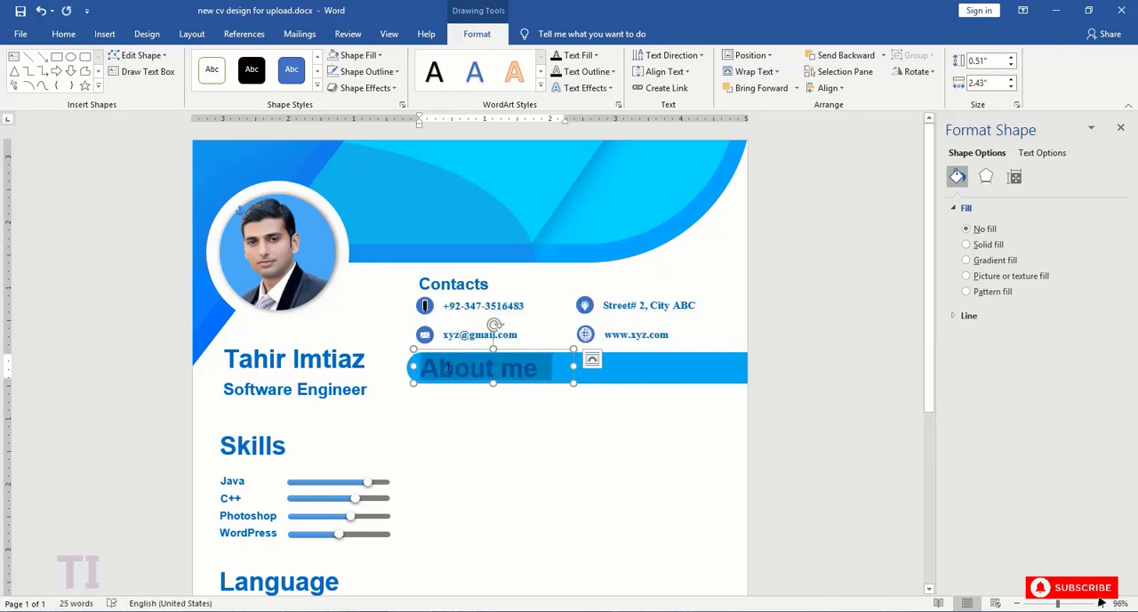
{"action": "left_click", "coordinate": [538, 342]}
{"action": "left_click", "coordinate": [527, 395]}
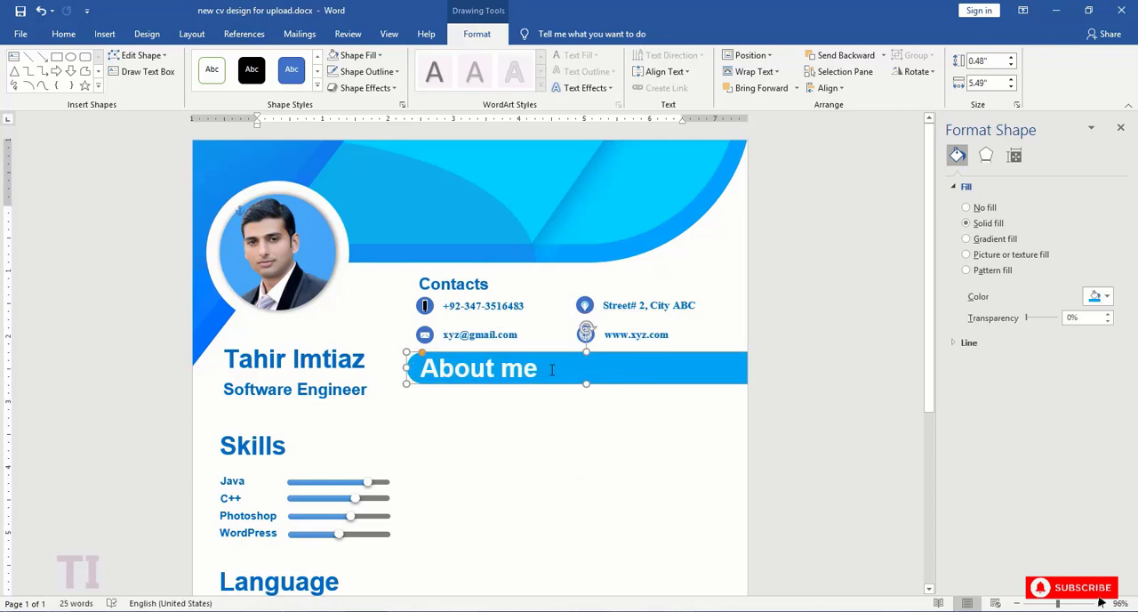
- Set the "About me" heading to 22 pt and reduce the bar's height to about 0.36"
{"action": "left_click", "coordinate": [520, 324]}
{"action": "left_click", "coordinate": [509, 449]}
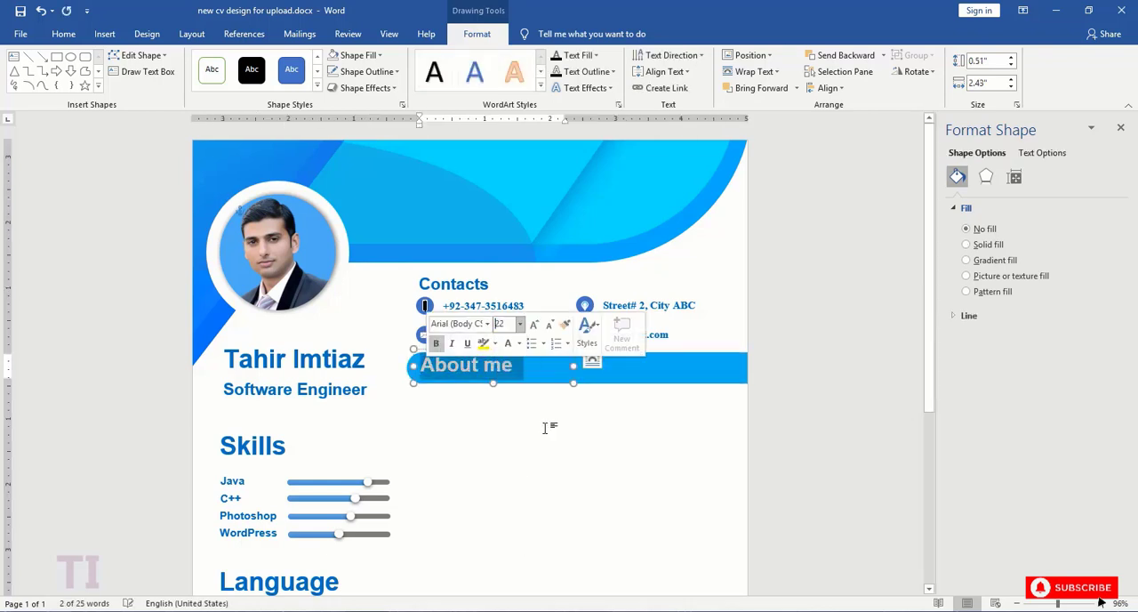
{"action": "left_click", "coordinate": [638, 375]}
{"action": "left_click_drag", "start_coordinate": [584, 379], "coordinate": [587, 353]}
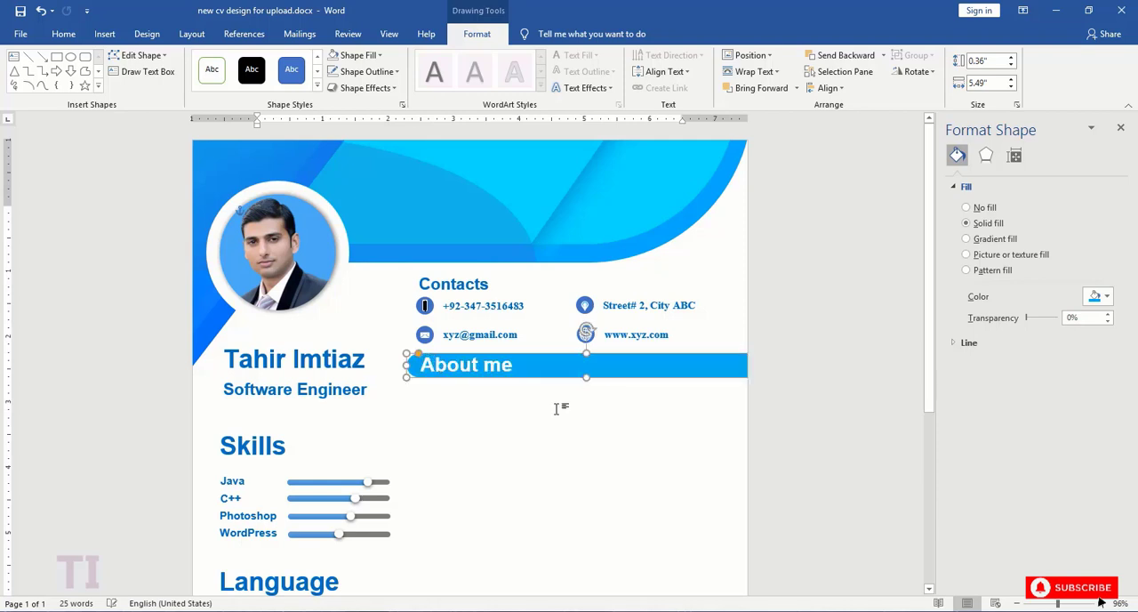
{"action": "left_click", "coordinate": [551, 368]}
- Copy the name text box below the "About me" bar and enlarge the copy to about 1.16" by 5"
{"action": "left_click", "coordinate": [352, 357]}
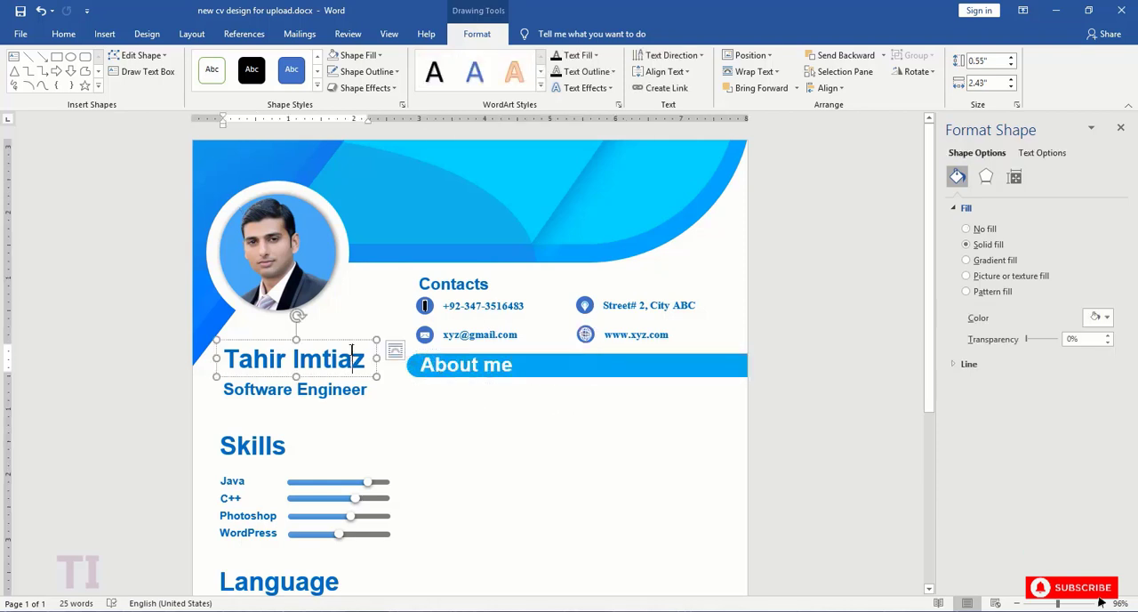
{"action": "left_click", "coordinate": [348, 341]}
{"action": "key", "text": "ctrl+c"}
{"action": "key", "text": "ctrl+v"}
{"action": "left_click_drag", "start_coordinate": [348, 356], "coordinate": [541, 388]}
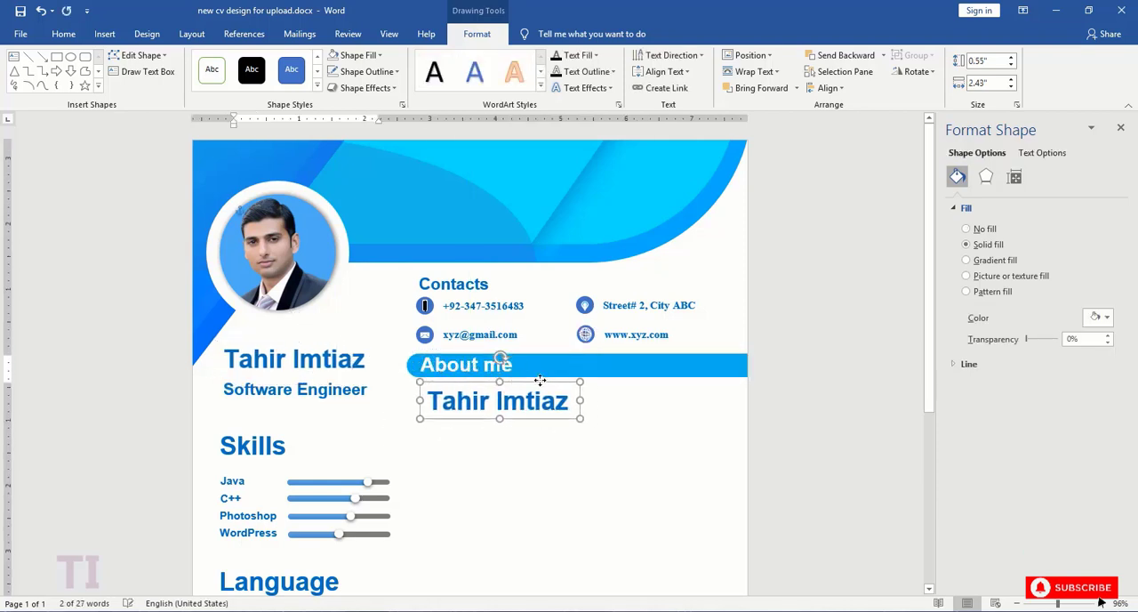
{"action": "left_click_drag", "start_coordinate": [580, 419], "coordinate": [748, 458]}
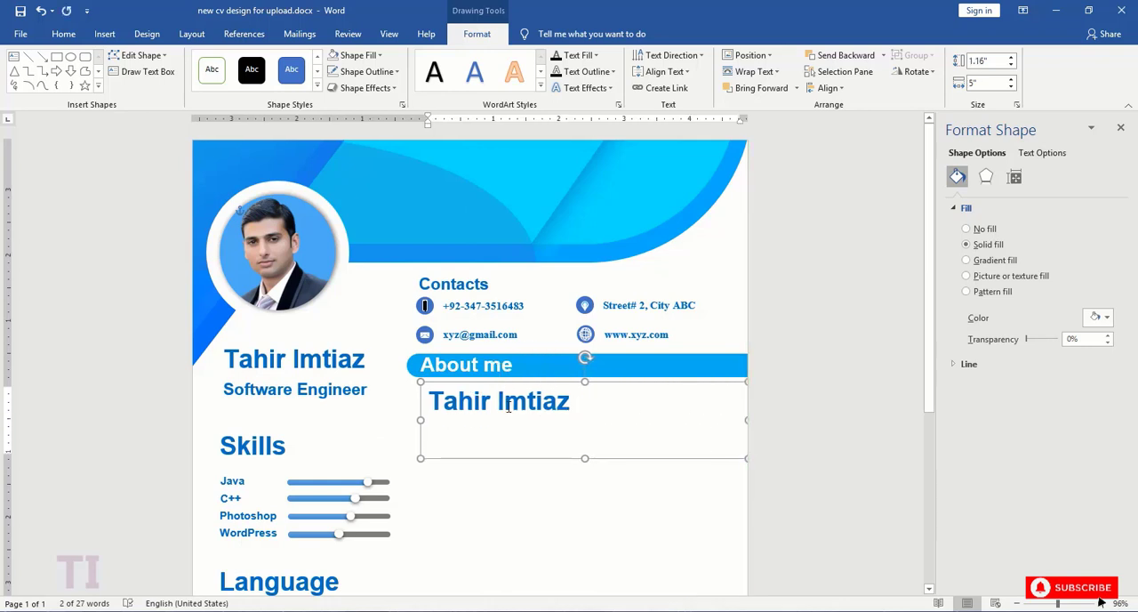
- Set the text in the enlarged box to 12 pt and remove its bold formatting
{"action": "key", "text": "ctrl+a"}
{"action": "left_click", "coordinate": [526, 351]}
{"action": "left_click", "coordinate": [507, 423]}
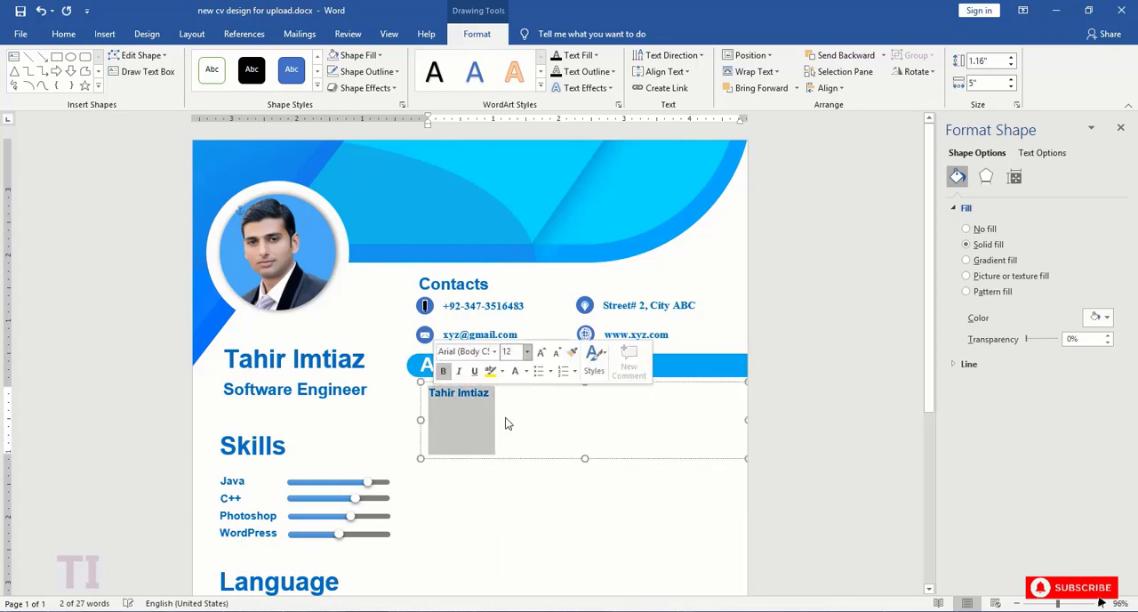
{"action": "left_click", "coordinate": [443, 370]}
- Remove bold formatting from the e-mail, website, address and phone texts under Contacts
{"action": "left_click", "coordinate": [482, 334]}
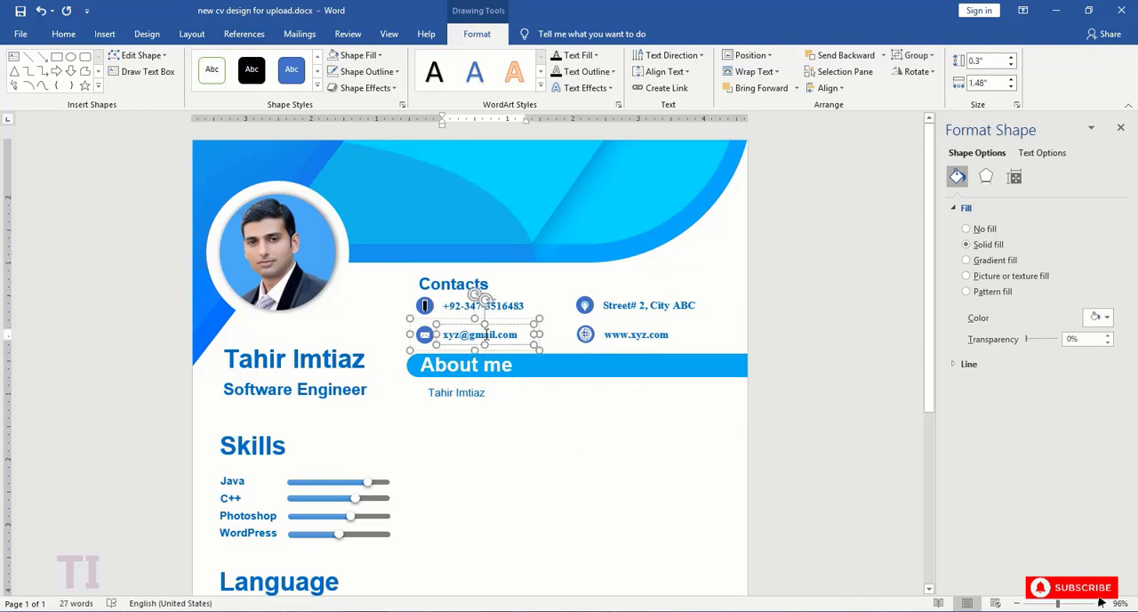
{"action": "left_click", "coordinate": [443, 335]}
{"action": "left_click", "coordinate": [451, 310]}
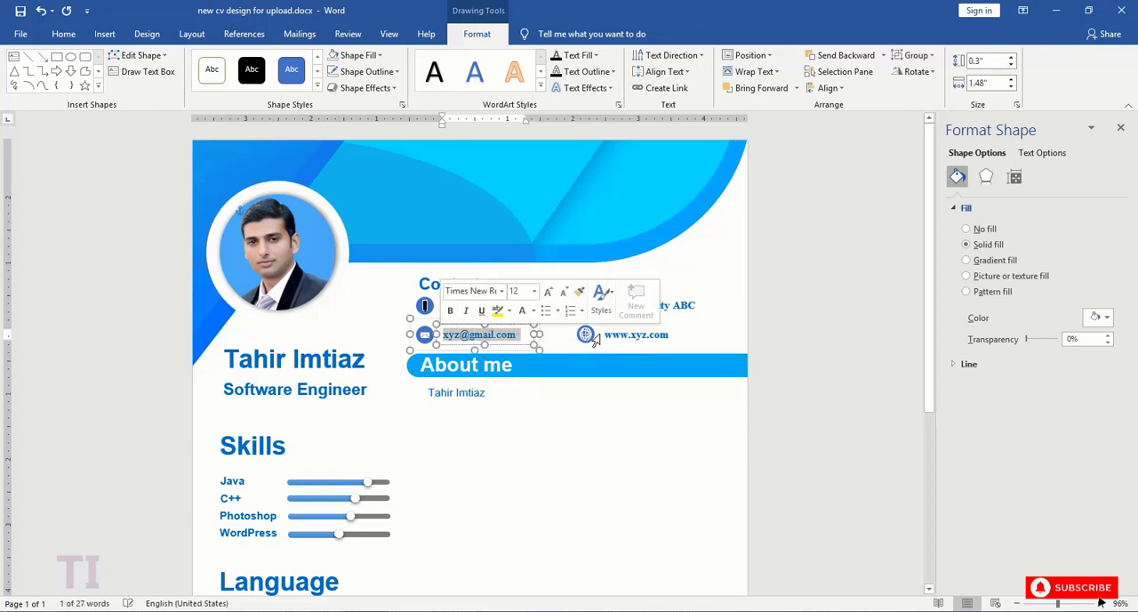
{"action": "left_click", "coordinate": [603, 335]}
{"action": "left_click", "coordinate": [607, 336]}
{"action": "triple_click", "coordinate": [646, 333]}
{"action": "left_click", "coordinate": [667, 317]}
{"action": "left_click", "coordinate": [615, 304]}
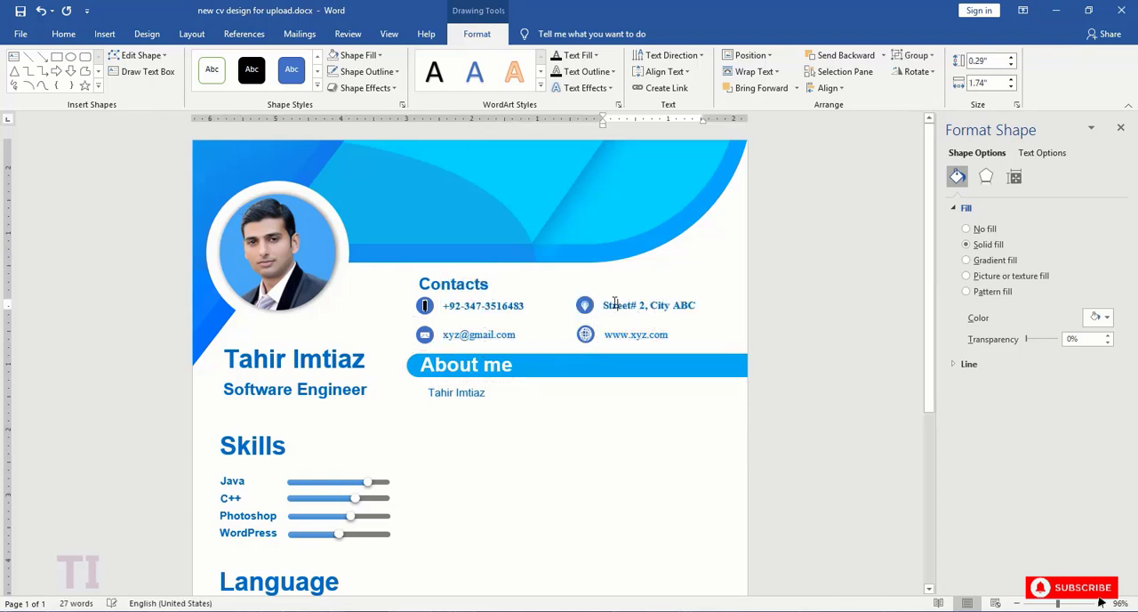
{"action": "triple_click", "coordinate": [633, 304]}
{"action": "left_click", "coordinate": [695, 282]}
{"action": "left_click", "coordinate": [524, 305]}
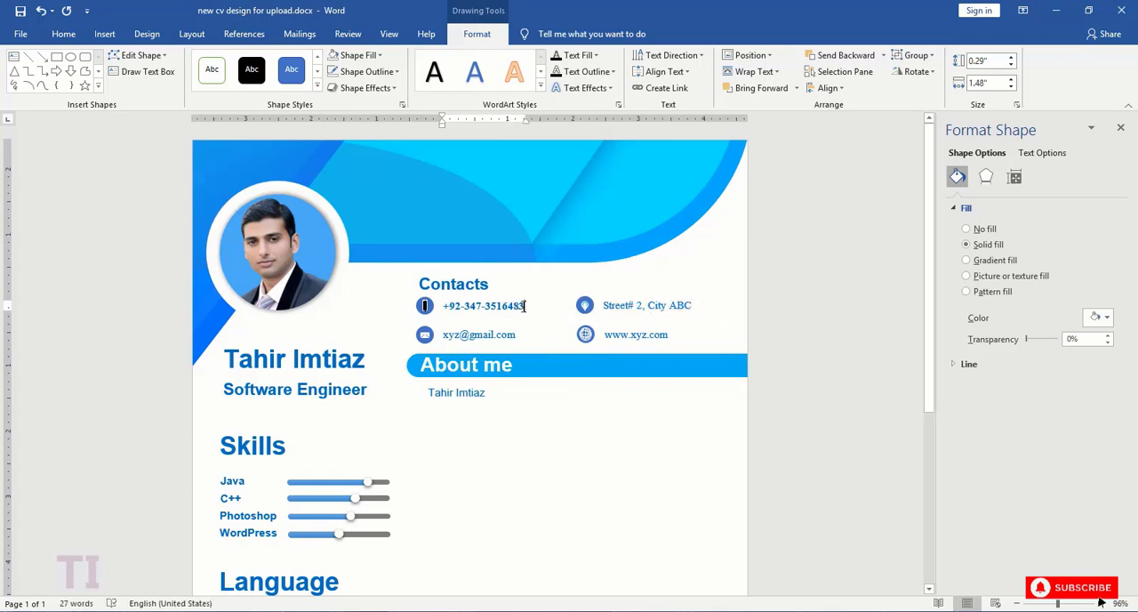
{"action": "left_click", "coordinate": [451, 272]}
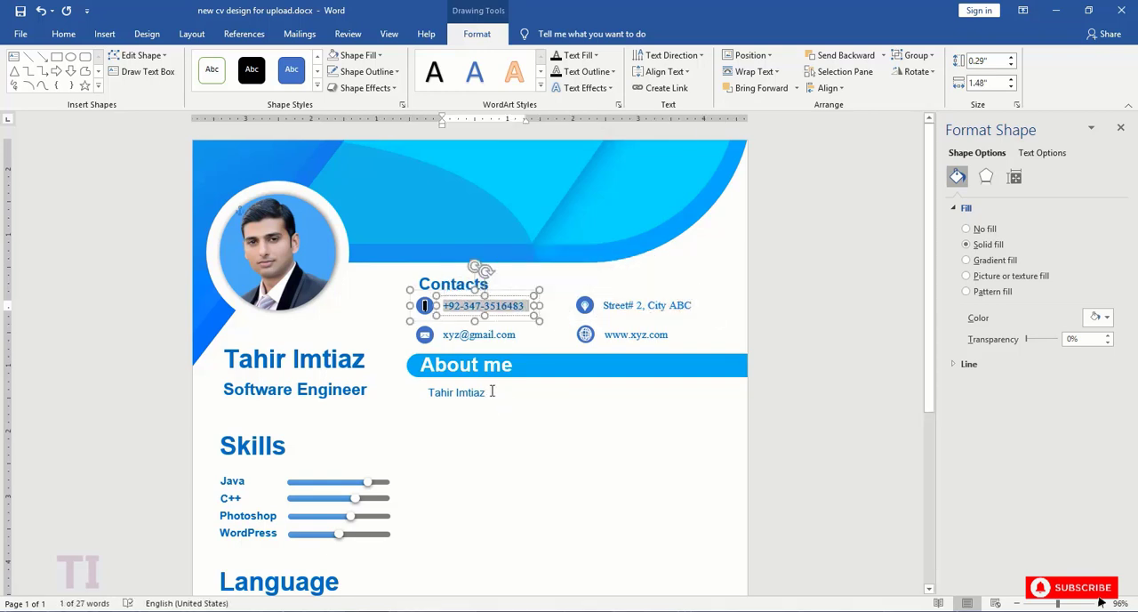
- Replace the text below the "About me" bar with the Lorem ipsum paragraph and extend the box to about 1.94" high
{"action": "left_click", "coordinate": [423, 392]}
{"action": "key", "text": "Delete"}
{"action": "scroll", "coordinate": [518, 353], "scroll_direction": "down", "scroll_amount": 1}
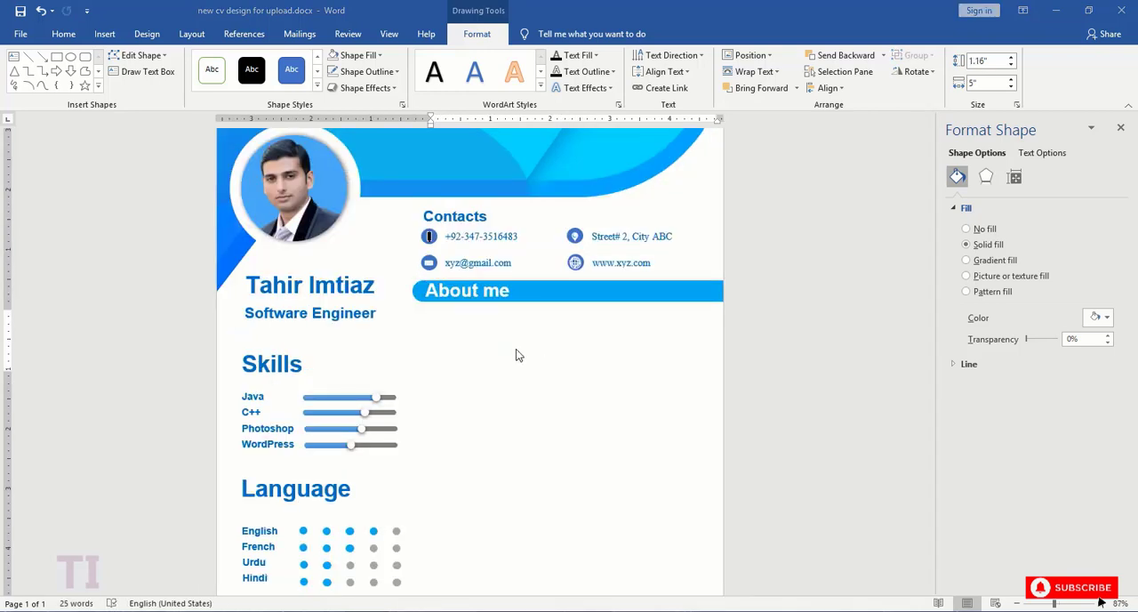
{"action": "key", "text": "ctrl+v"}
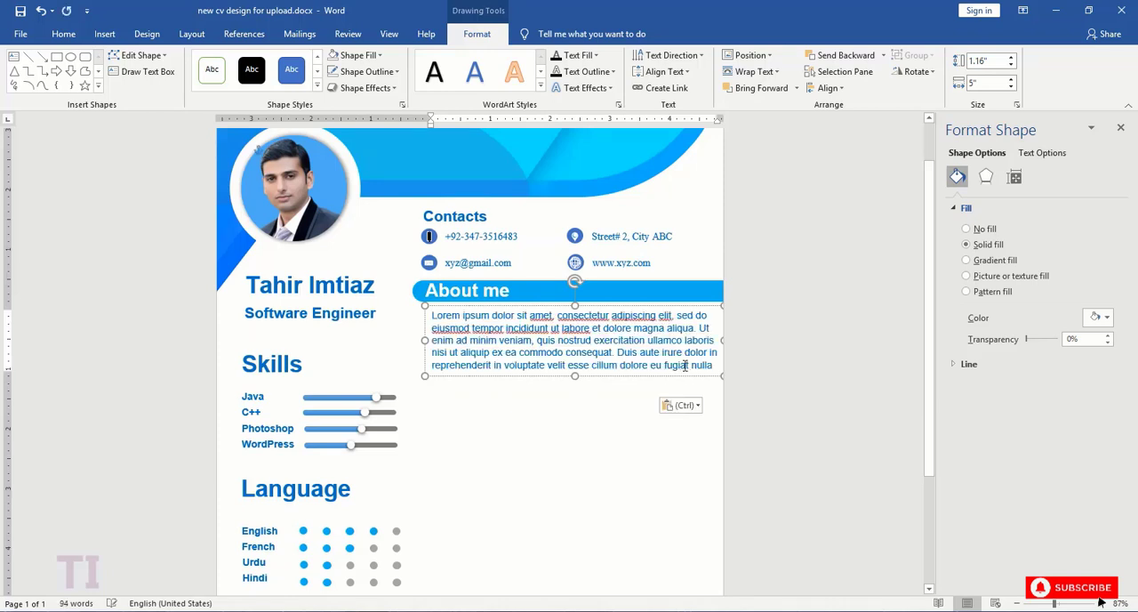
{"action": "left_click_drag", "start_coordinate": [574, 375], "coordinate": [577, 422]}
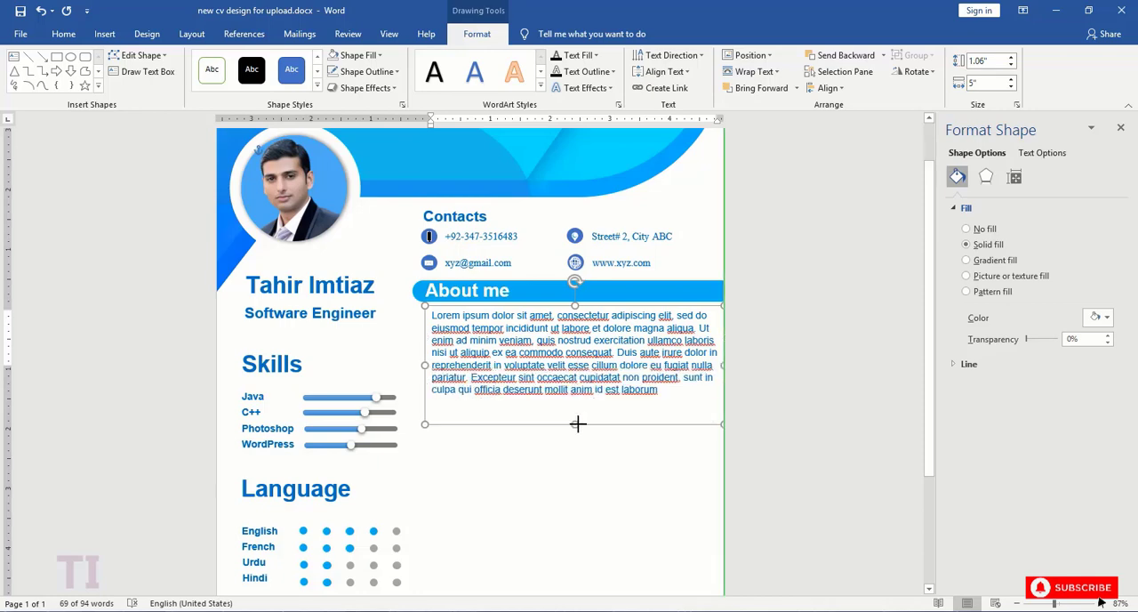
- Set the Lorem ipsum paragraph under "About me" to Calibri (Body) 11 pt and shorten its box to about 1.59" high
{"action": "left_click_drag", "start_coordinate": [662, 414], "coordinate": [431, 317]}
{"action": "left_click", "coordinate": [524, 274]}
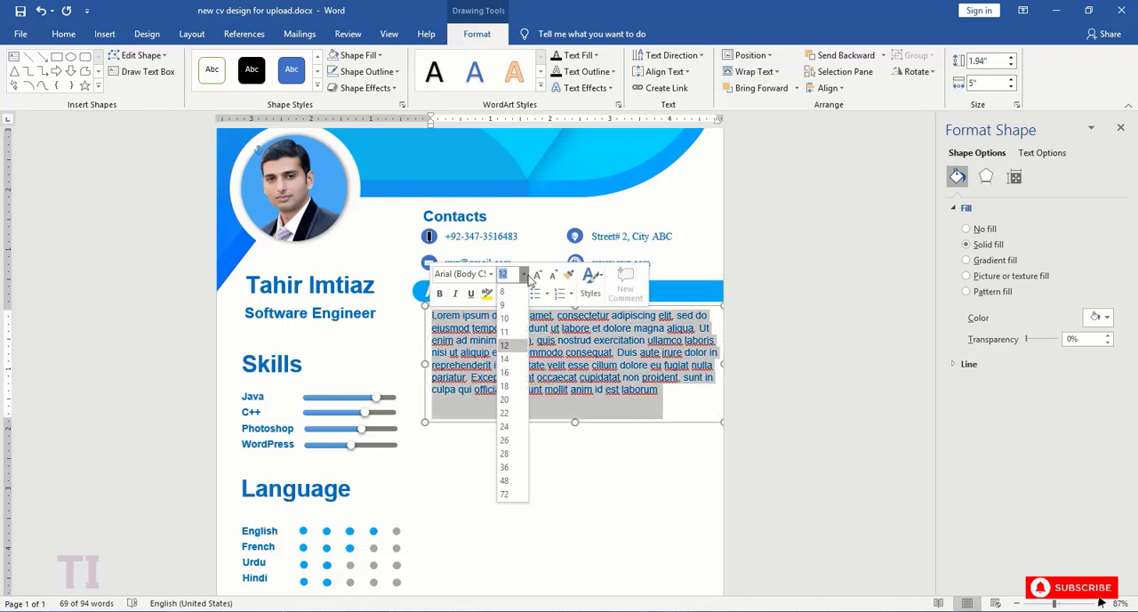
{"action": "left_click", "coordinate": [505, 332]}
{"action": "left_click", "coordinate": [489, 273]}
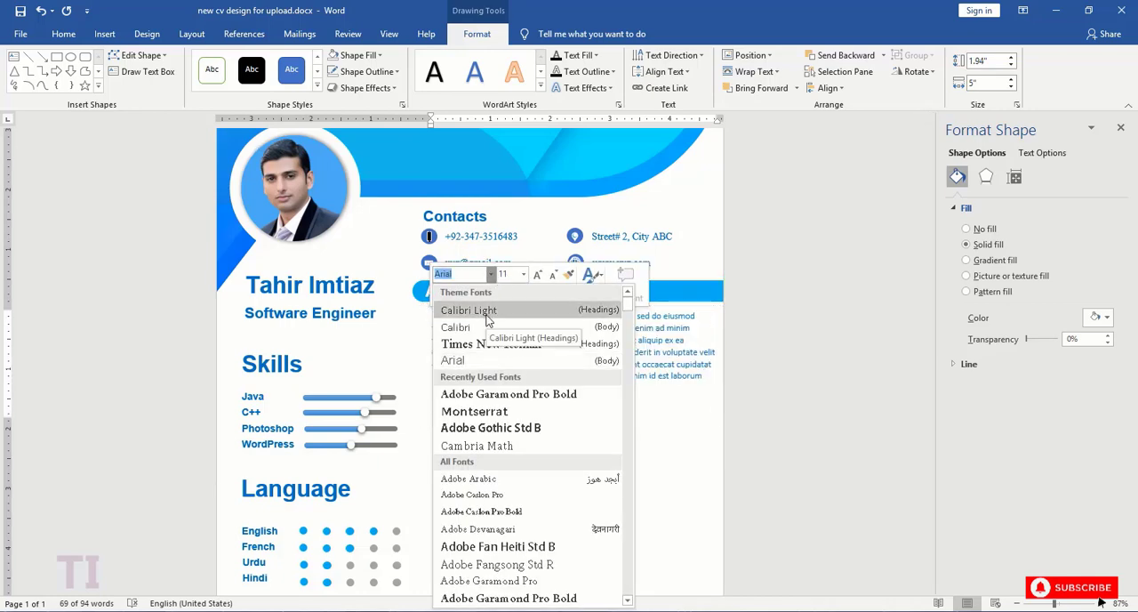
{"action": "left_click", "coordinate": [487, 345]}
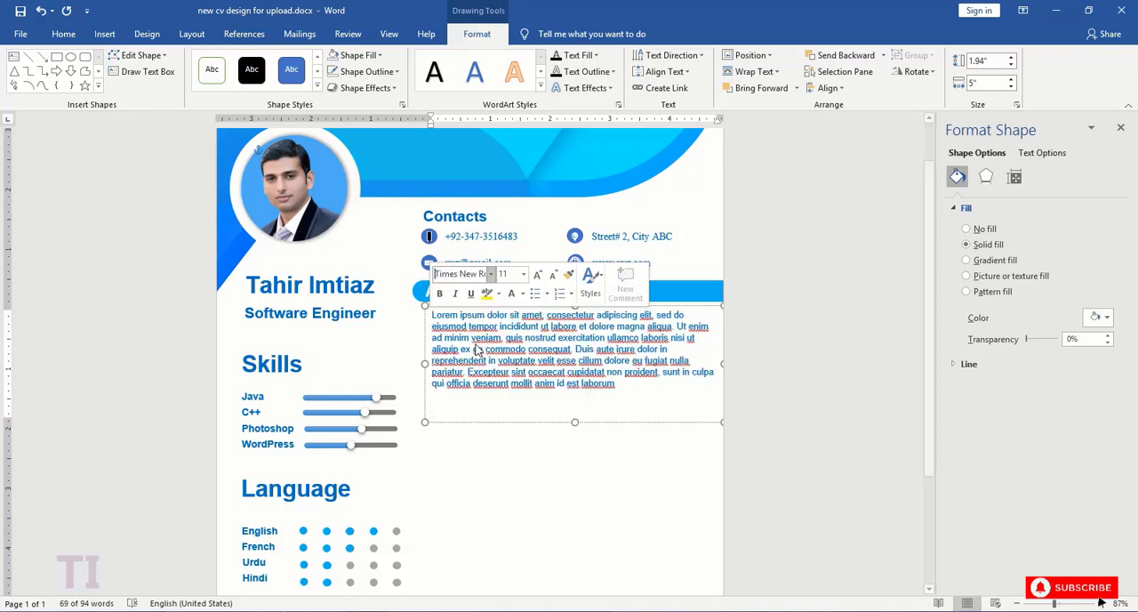
{"action": "left_click", "coordinate": [490, 273]}
{"action": "left_click", "coordinate": [475, 328]}
{"action": "left_click_drag", "start_coordinate": [575, 418], "coordinate": [574, 400]}
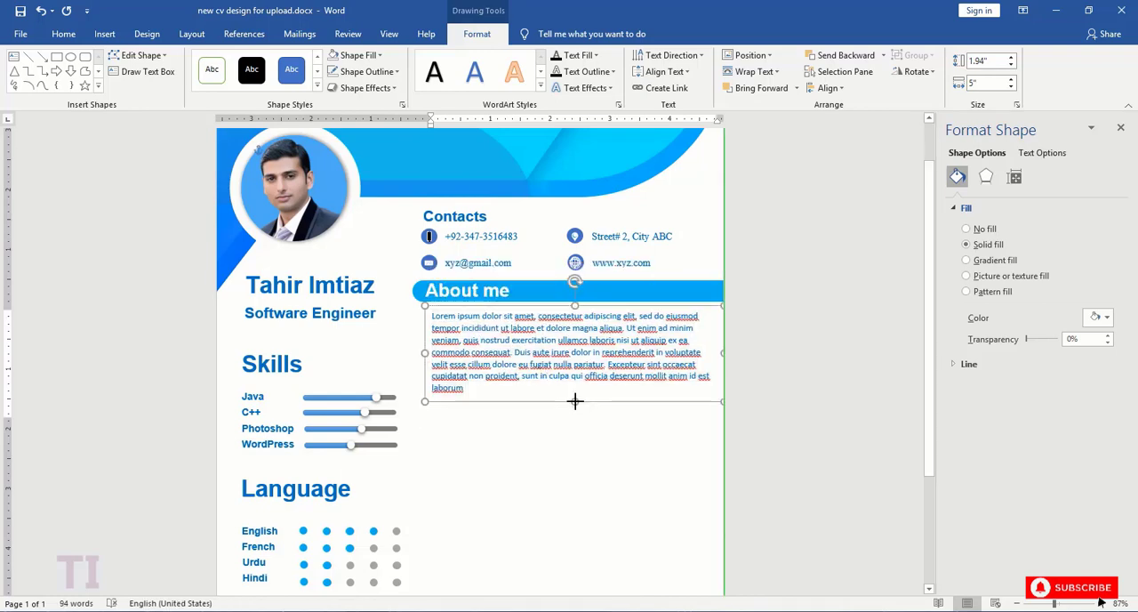
{"action": "left_click", "coordinate": [469, 391]}
{"action": "left_click_drag", "start_coordinate": [470, 391], "coordinate": [427, 317]}
{"action": "right_click", "coordinate": [457, 328]}
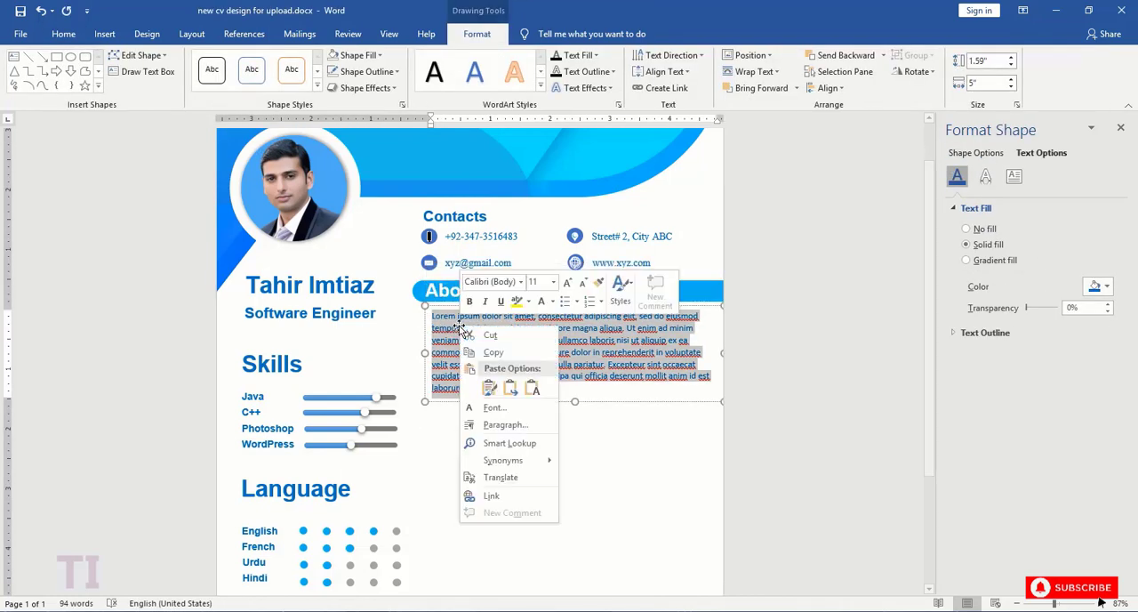
{"action": "key", "text": "Escape"}
{"action": "left_click", "coordinate": [490, 414]}
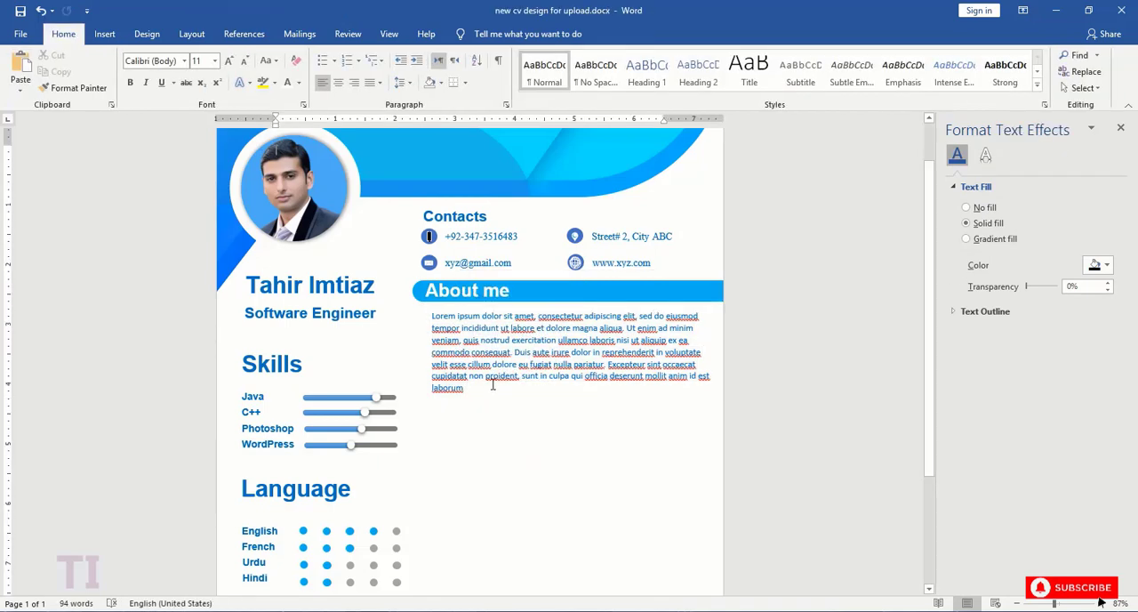
- Group the "About me" heading with its blue bar and place a copy of the group below the paragraph
{"action": "left_click", "coordinate": [552, 290]}
{"action": "right_click", "coordinate": [640, 294]}
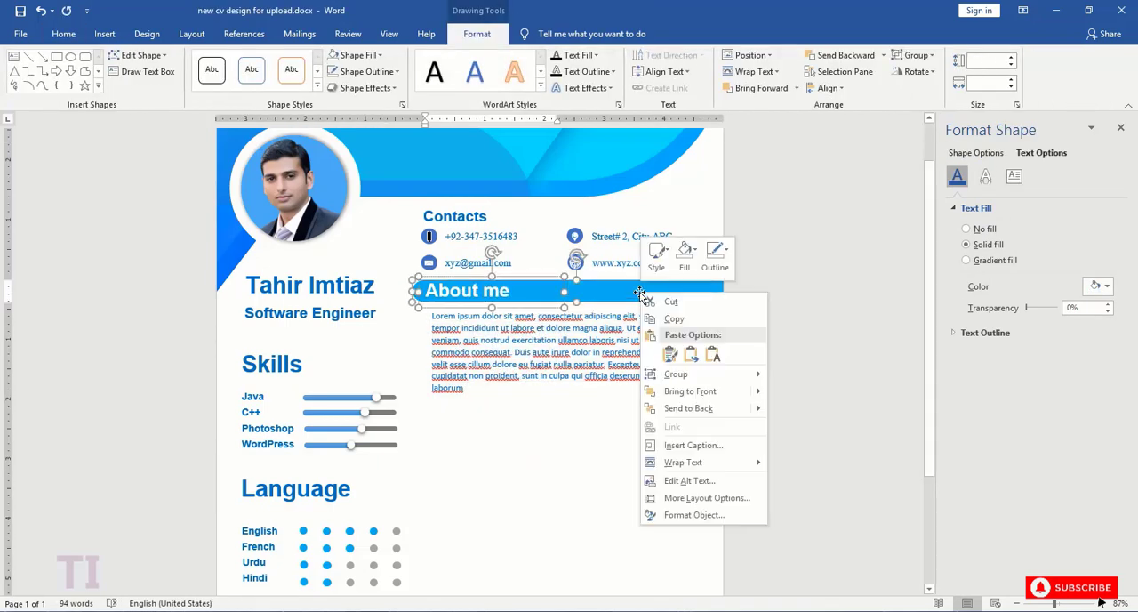
{"action": "mouse_move", "coordinate": [676, 373]}
{"action": "left_click", "coordinate": [787, 374]}
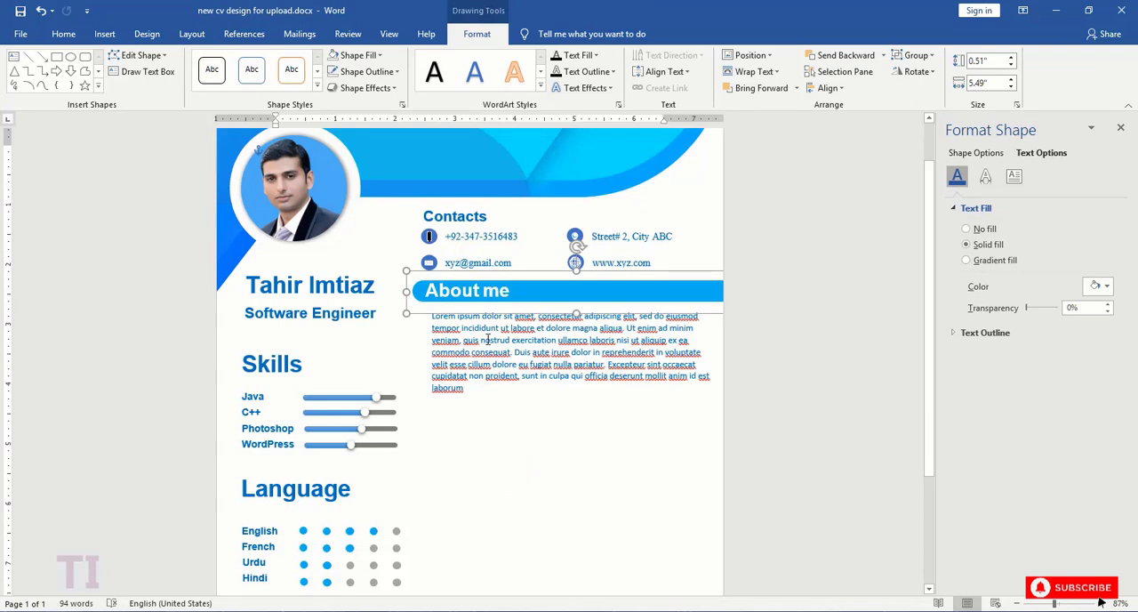
{"action": "left_click_drag", "start_coordinate": [498, 313], "coordinate": [499, 434]}
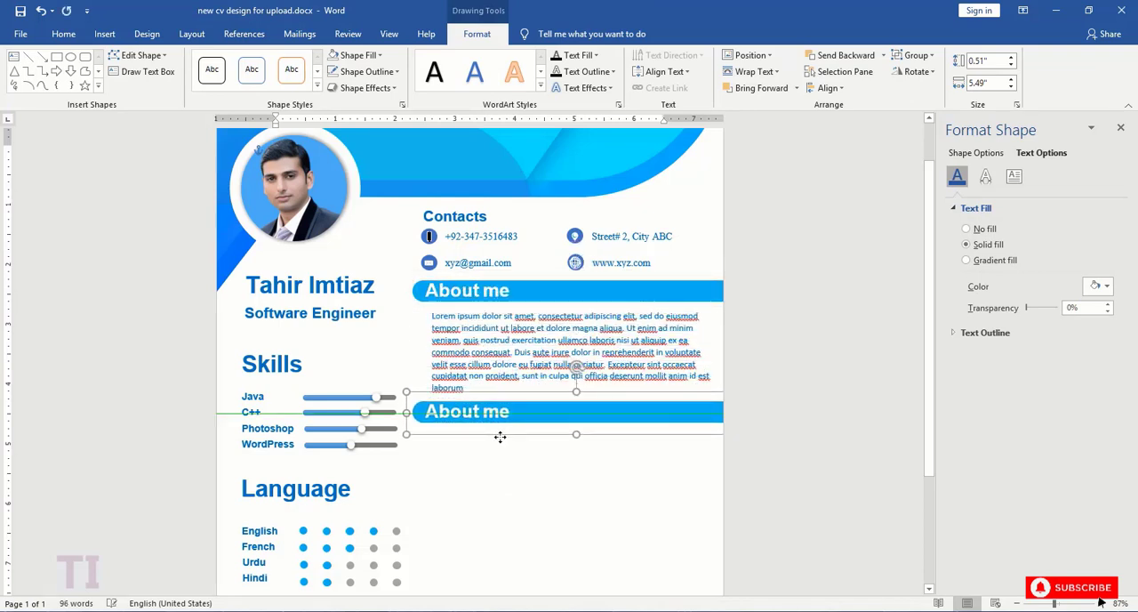
- Delete the paragraph's text after "voluptate", shorten its box to about 0.94" high and move the copied bar up
{"action": "left_click", "coordinate": [498, 361]}
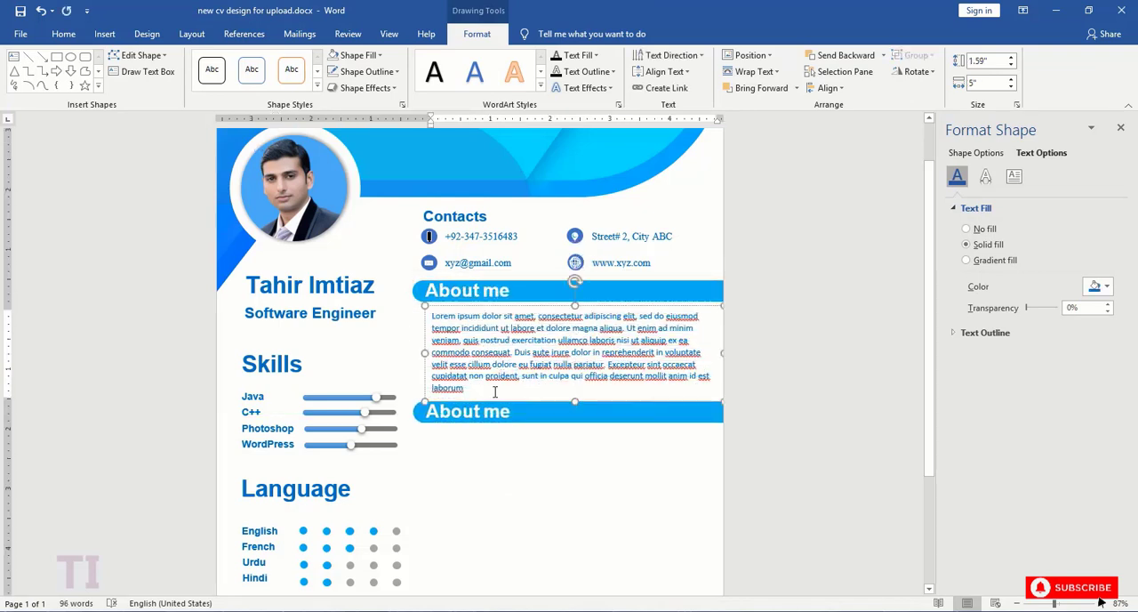
{"action": "left_click_drag", "start_coordinate": [495, 392], "coordinate": [450, 364]}
{"action": "key", "text": "Delete"}
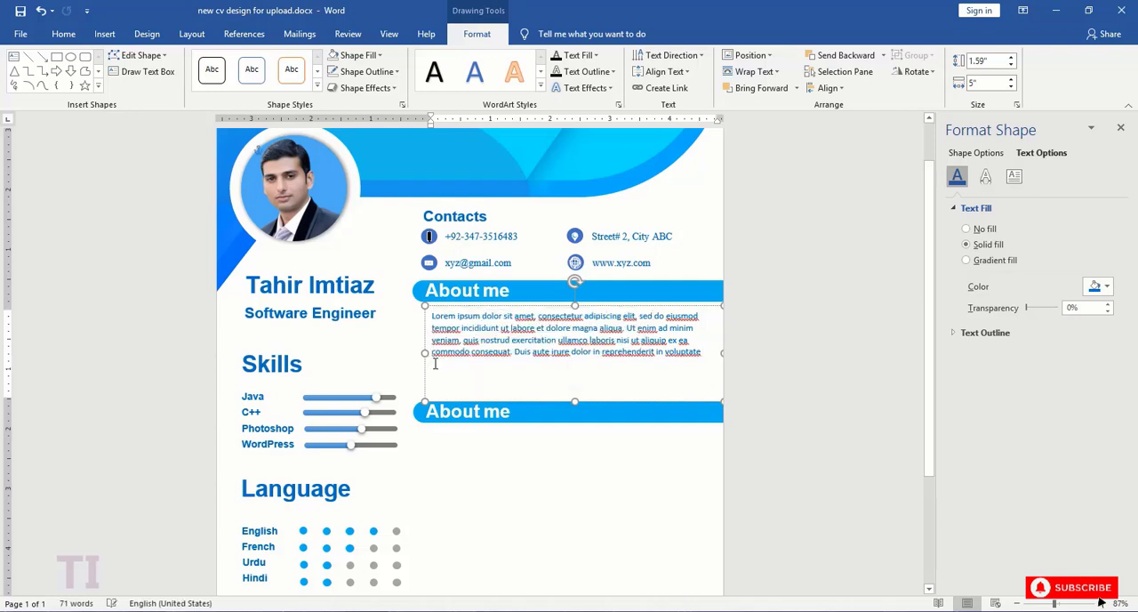
{"action": "left_click", "coordinate": [569, 401]}
{"action": "left_click_drag", "start_coordinate": [569, 401], "coordinate": [567, 383]}
- Trim the paragraph to end at "ut aliquip ex", nudge its box up slightly and remove the box's fill
{"action": "left_click", "coordinate": [549, 345]}
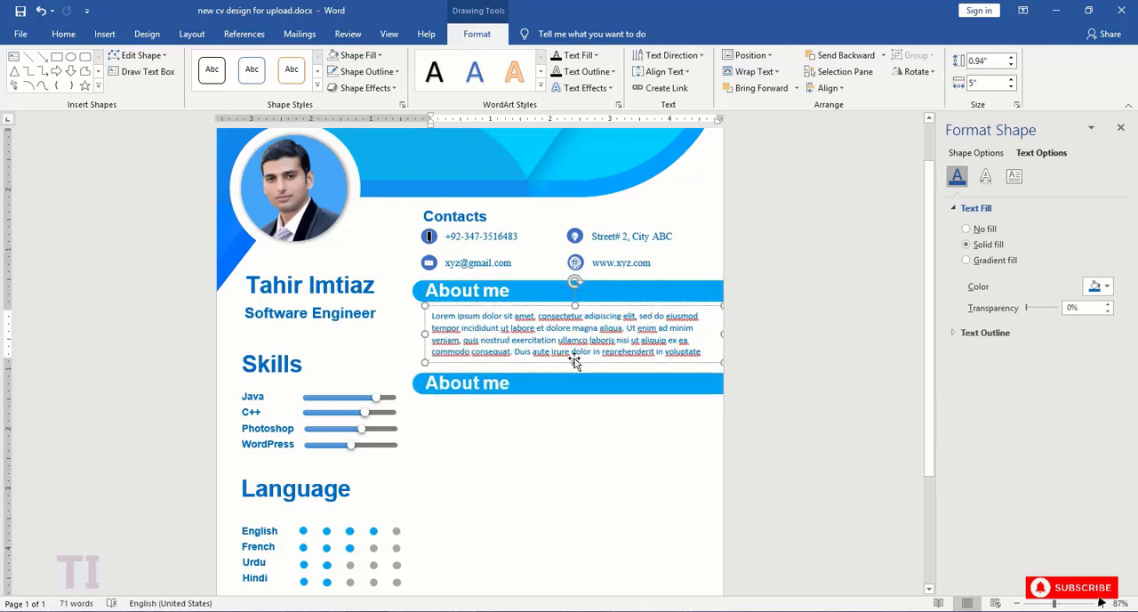
{"action": "left_click_drag", "start_coordinate": [702, 352], "coordinate": [679, 344]}
{"action": "key", "text": "Delete"}
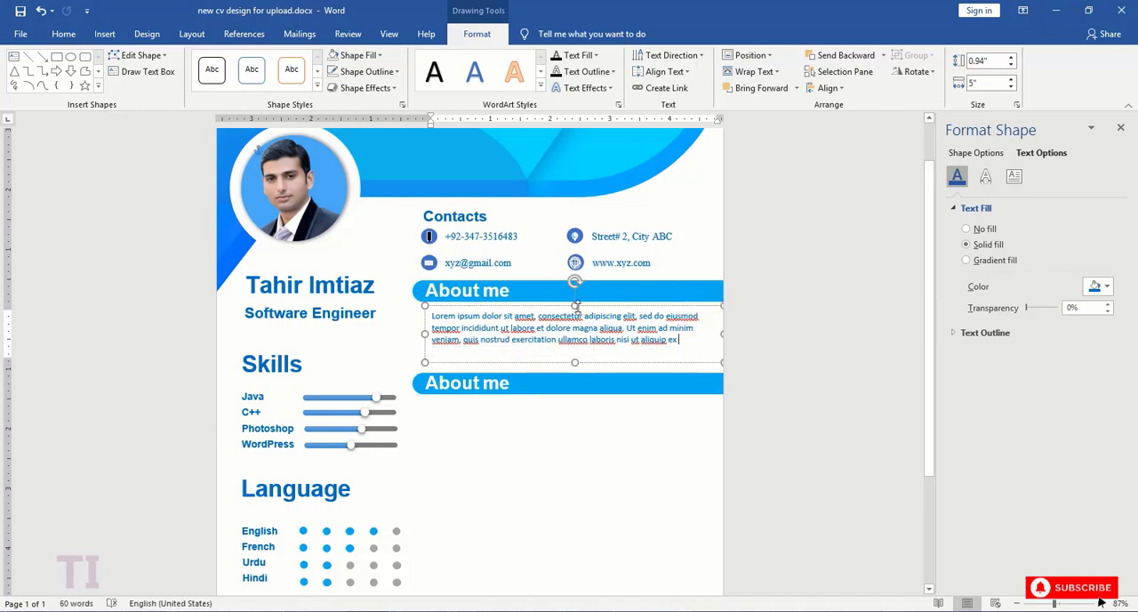
{"action": "left_click", "coordinate": [574, 304]}
{"action": "left_click", "coordinate": [375, 57]}
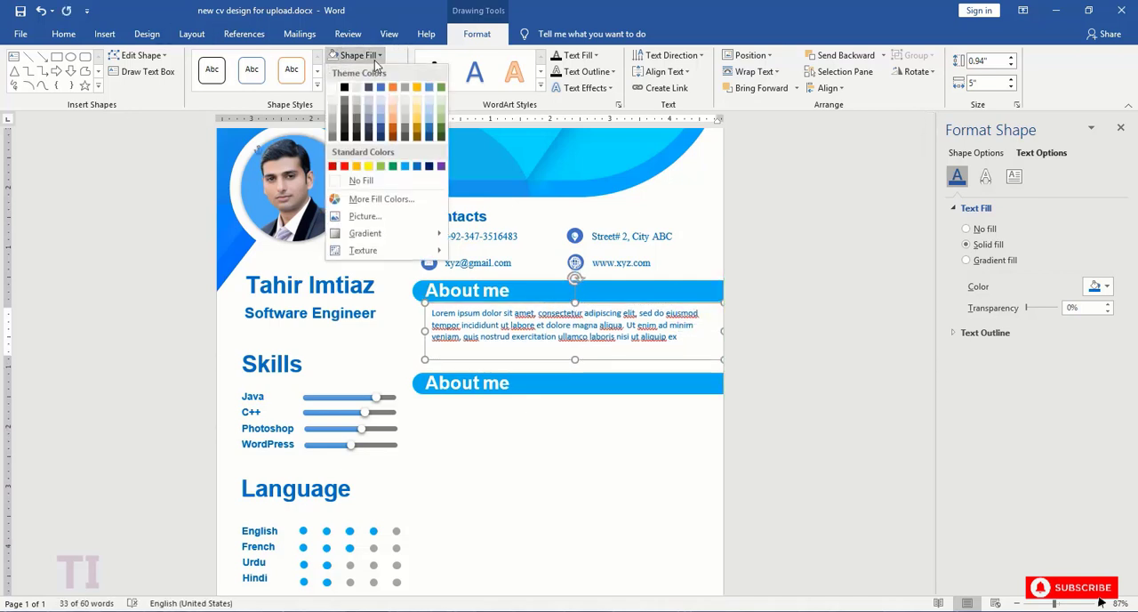
{"action": "left_click", "coordinate": [365, 184]}
- Move the copied bar up directly below the paragraph and left-align it with the original "About me" bar
{"action": "left_click", "coordinate": [544, 384]}
{"action": "left_click_drag", "start_coordinate": [610, 364], "coordinate": [605, 337]}
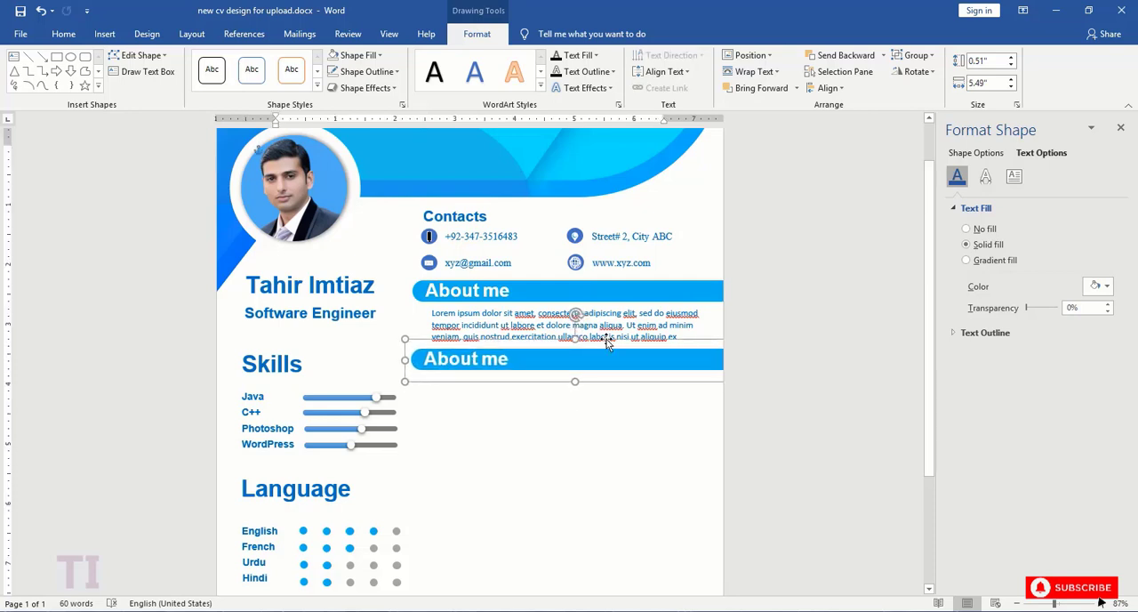
{"action": "left_click", "coordinate": [674, 311], "text": "shift"}
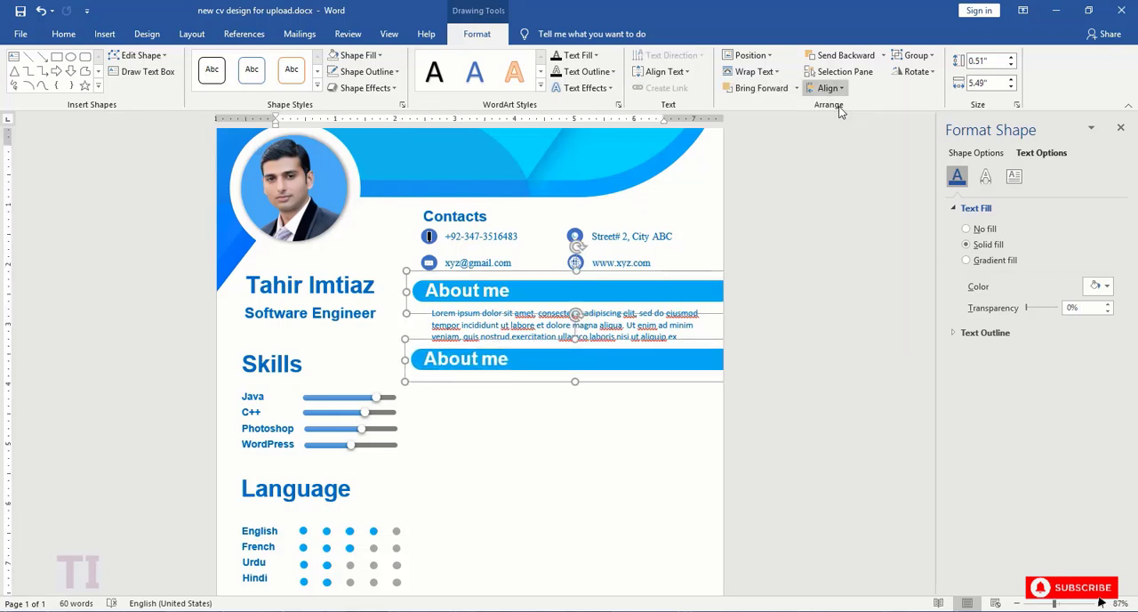
- Align the middles of the "Skills" heading and the copied bar
{"action": "left_click", "coordinate": [283, 351]}
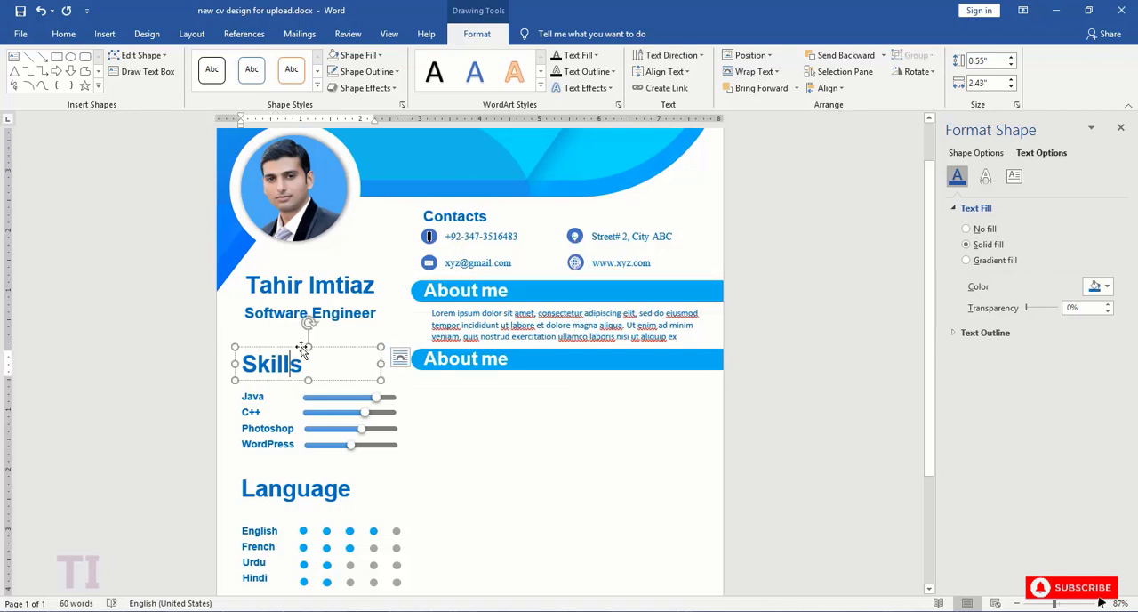
{"action": "left_click", "coordinate": [439, 358], "text": "shift"}
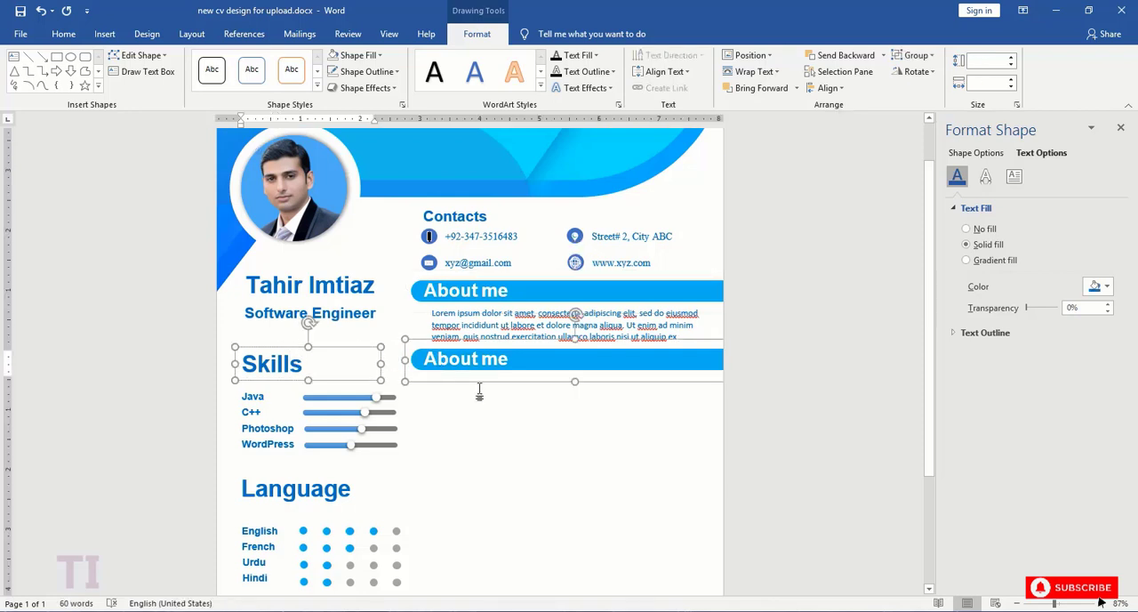
{"action": "left_click", "coordinate": [828, 87]}
{"action": "left_click", "coordinate": [838, 177]}
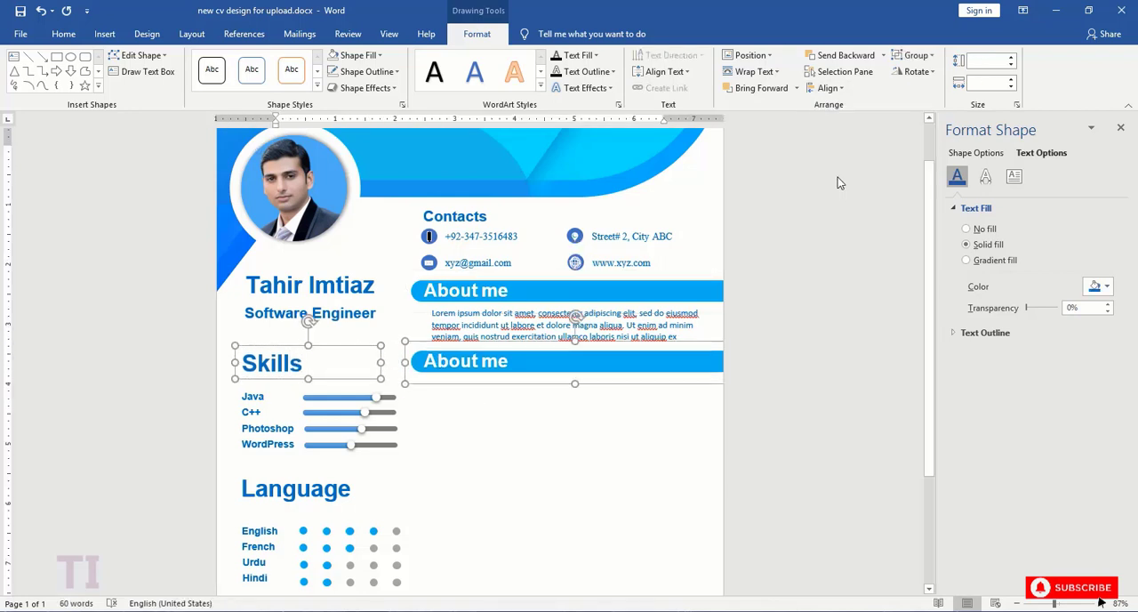
{"action": "left_click", "coordinate": [535, 428]}
- Replace the heading text on the copied bar with "Education"
{"action": "left_click_drag", "start_coordinate": [516, 364], "coordinate": [437, 364]}
{"action": "type", "text": "E"}
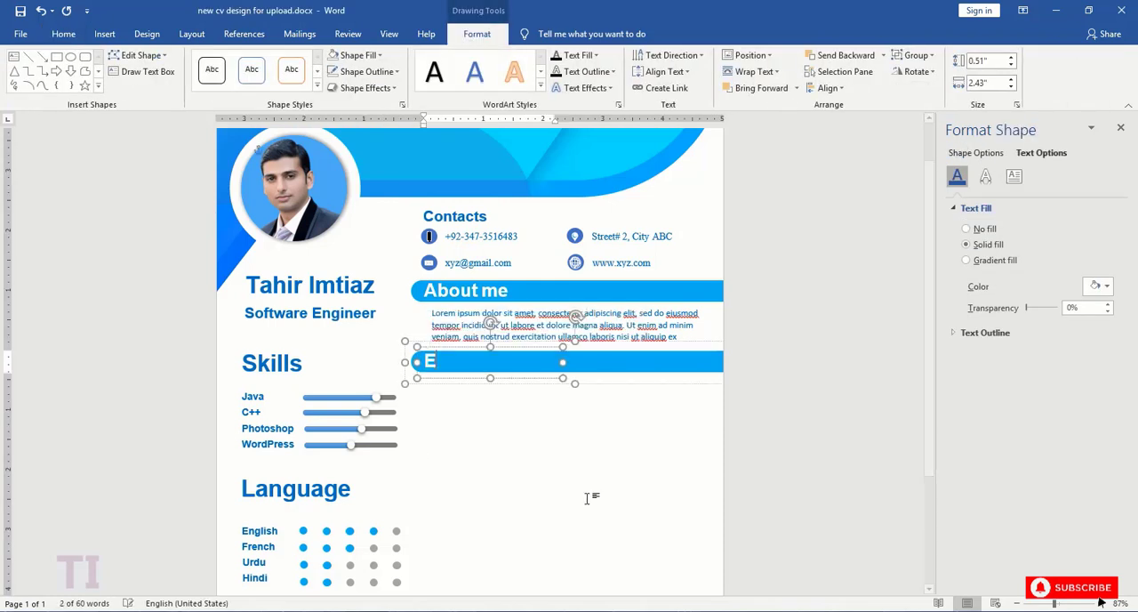
{"action": "type", "text": "ducation"}
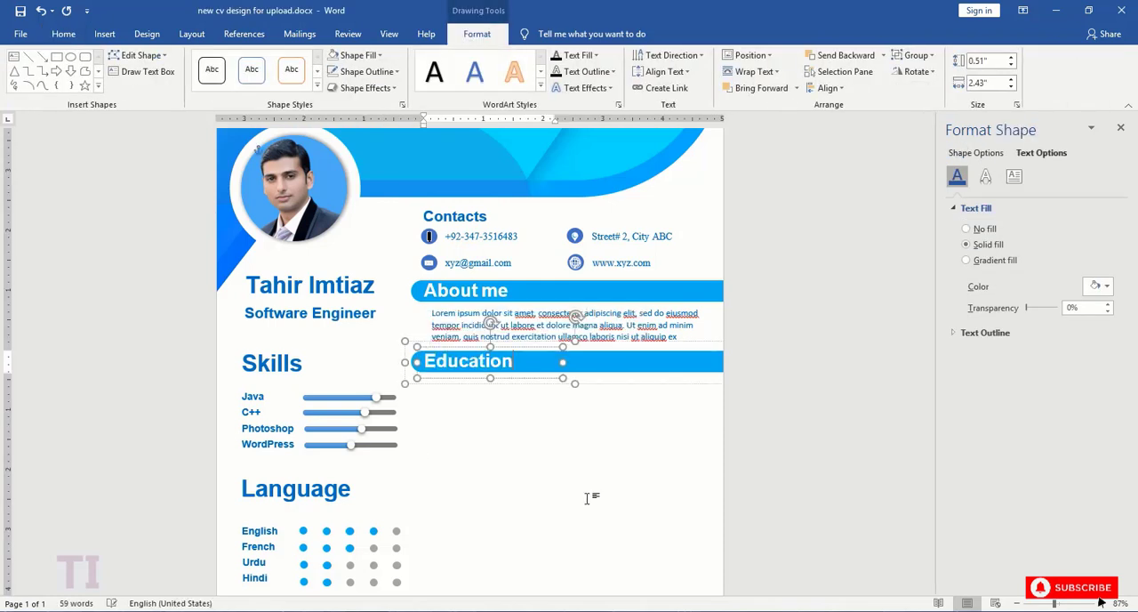
{"action": "left_click", "coordinate": [506, 460]}
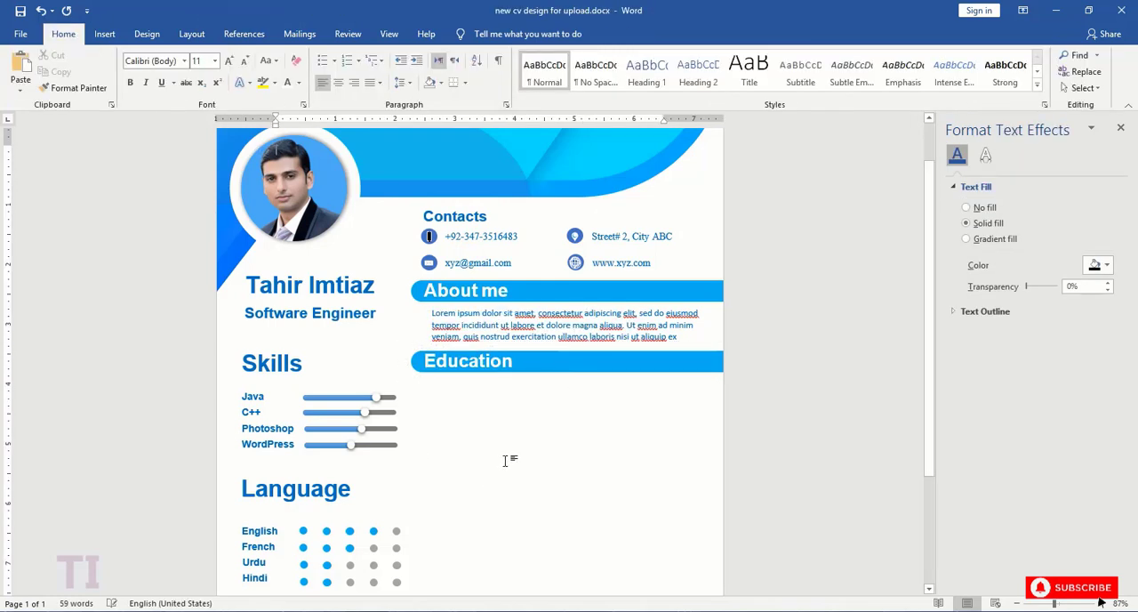
- Draw a vertical line about 2.63" long below the "Education" bar and apply the thick blue 1.5 pt theme style
{"action": "left_click", "coordinate": [105, 33]}
{"action": "left_click", "coordinate": [195, 80]}
{"action": "left_click", "coordinate": [272, 178]}
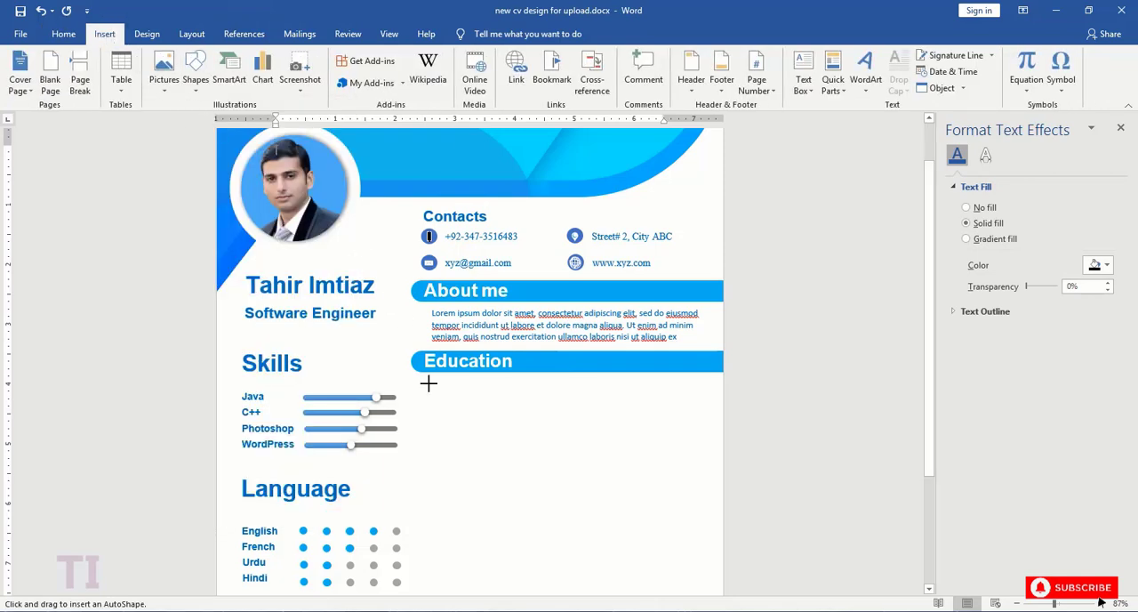
{"action": "left_click_drag", "start_coordinate": [430, 380], "coordinate": [445, 538]}
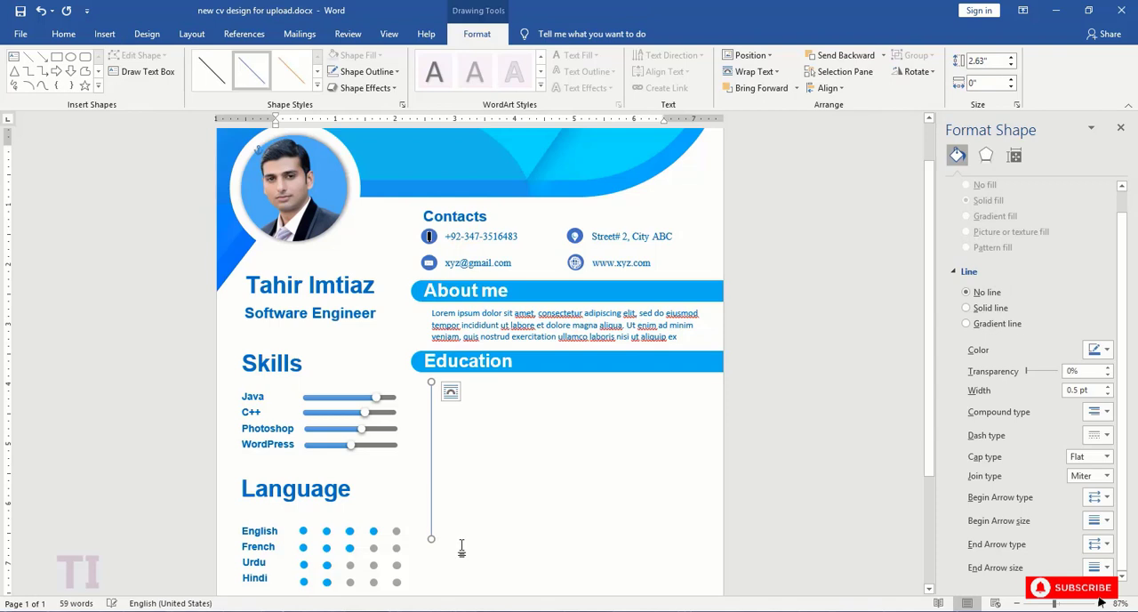
{"action": "left_click", "coordinate": [317, 87]}
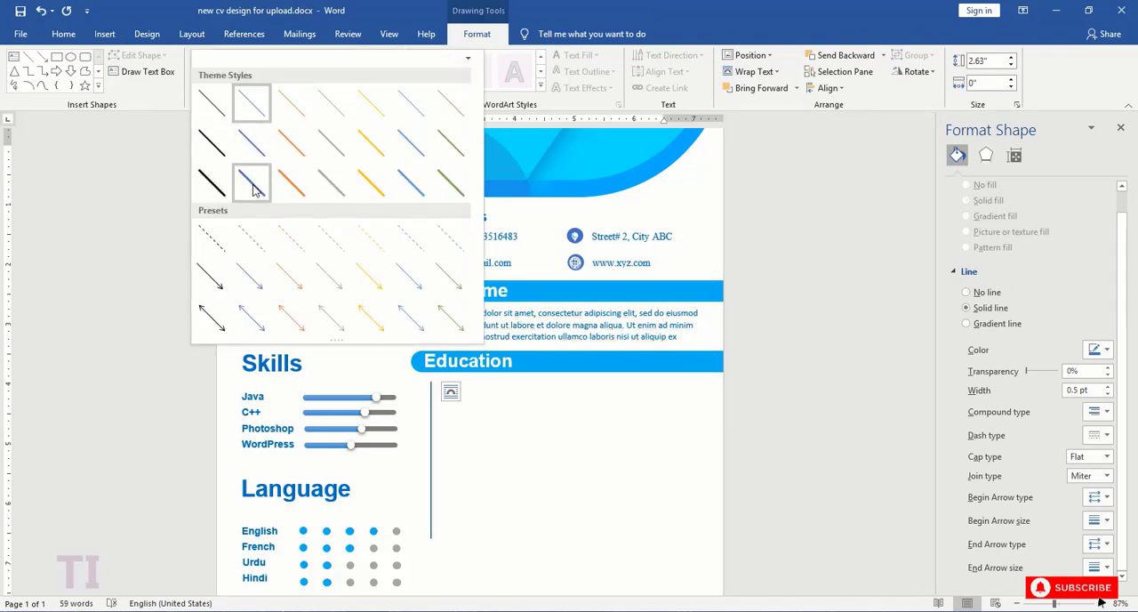
{"action": "left_click", "coordinate": [253, 187]}
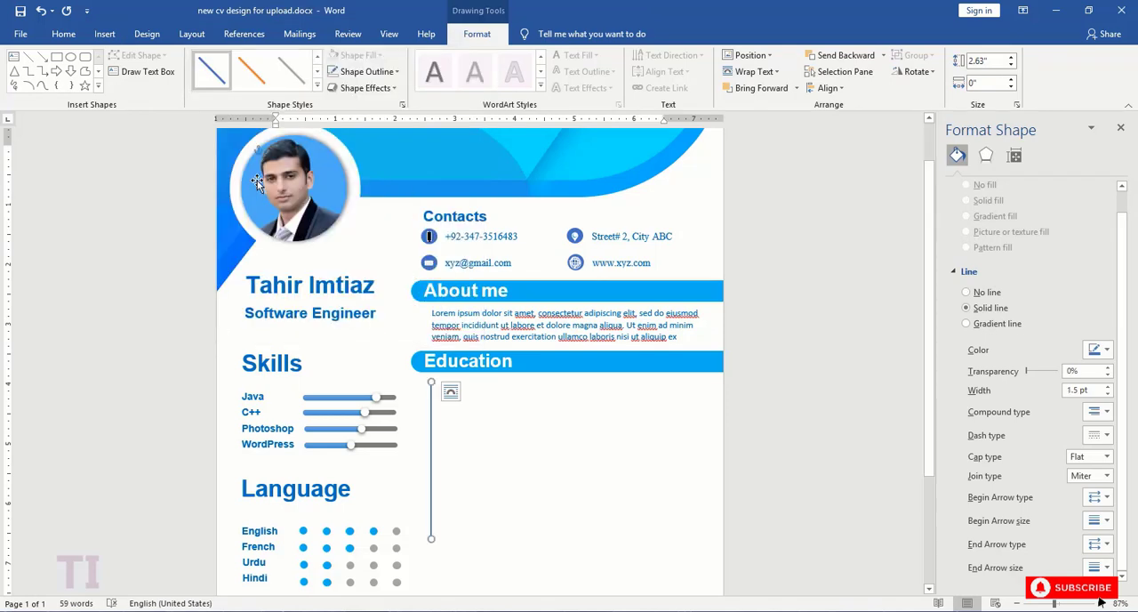
- Draw a circle about 0.24" wide without outline, then place it at the vertical line's upper end and a copy near its middle
{"action": "left_click", "coordinate": [71, 57]}
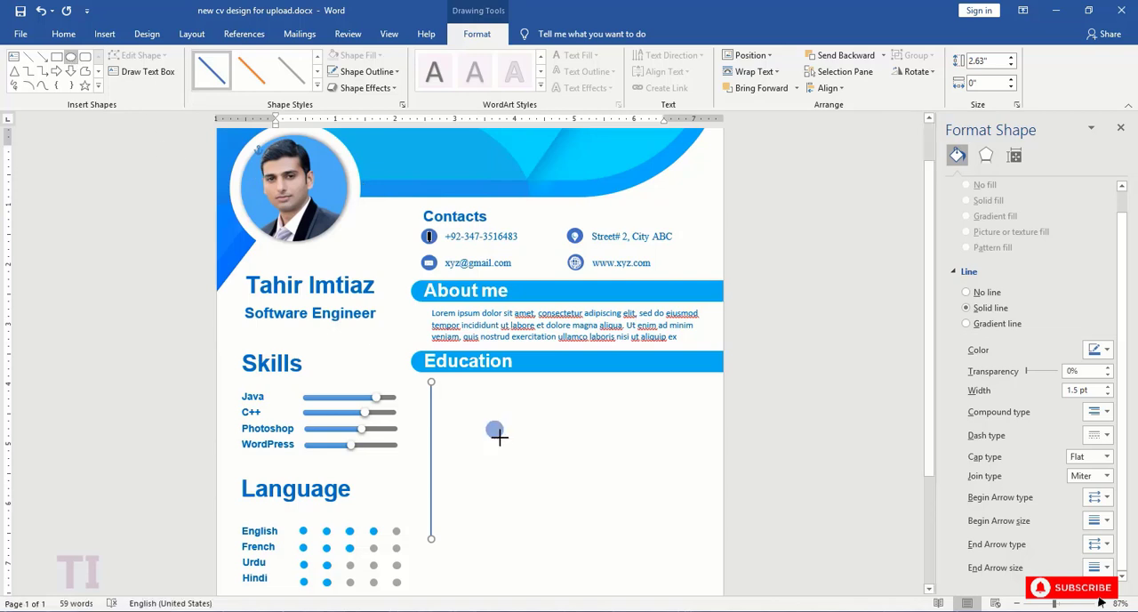
{"action": "left_click_drag", "start_coordinate": [499, 437], "coordinate": [500, 437]}
{"action": "left_click", "coordinate": [367, 71]}
{"action": "left_click", "coordinate": [374, 196]}
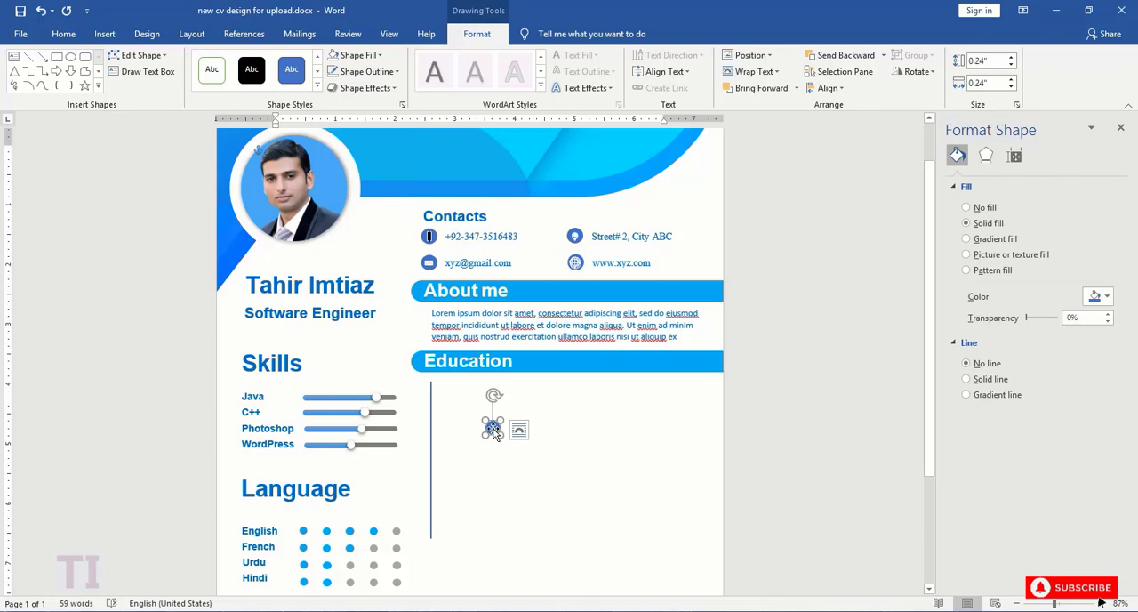
{"action": "mouse_move", "coordinate": [494, 432]}
{"action": "left_mouse_down"}
{"action": "mouse_move", "coordinate": [430, 387]}
{"action": "mouse_move", "coordinate": [431, 471]}
{"action": "left_mouse_up"}
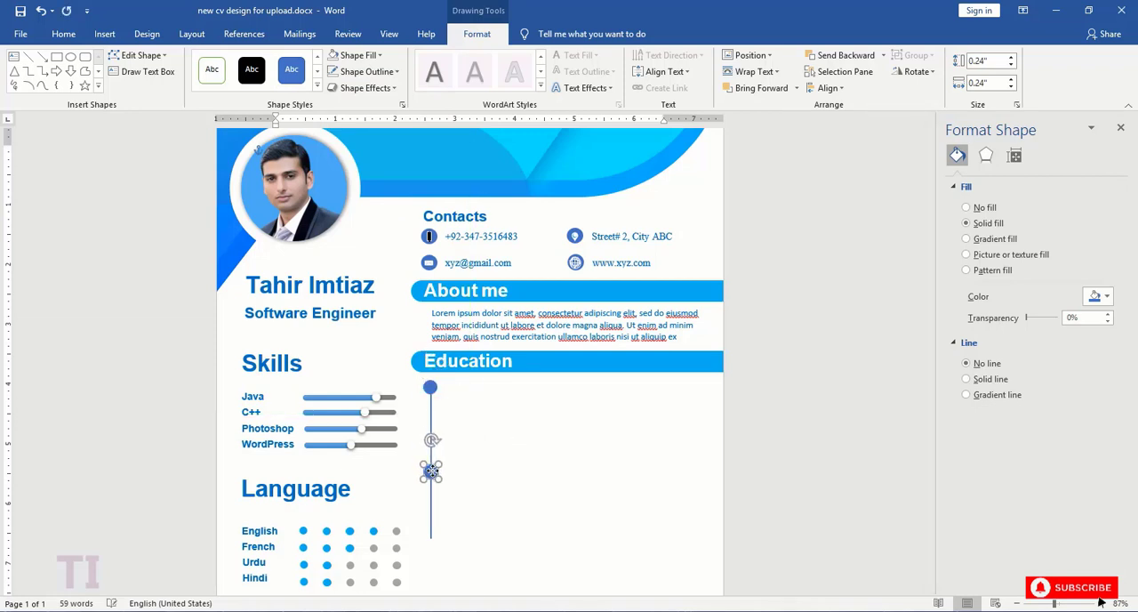
{"action": "left_click", "coordinate": [539, 479]}
- Copy the name text box and place the copy beside the upper timeline circle under "Education"
{"action": "left_click", "coordinate": [338, 280]}
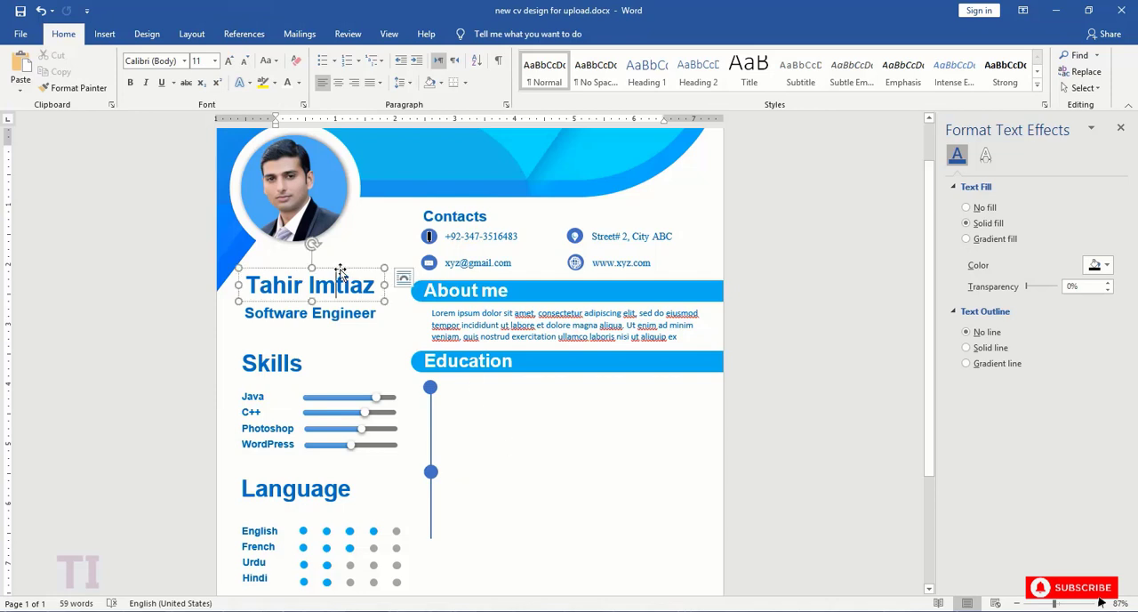
{"action": "left_click", "coordinate": [342, 268]}
{"action": "key", "text": "ctrl+c"}
{"action": "key", "text": "ctrl+v"}
{"action": "left_click_drag", "start_coordinate": [371, 278], "coordinate": [567, 377]}
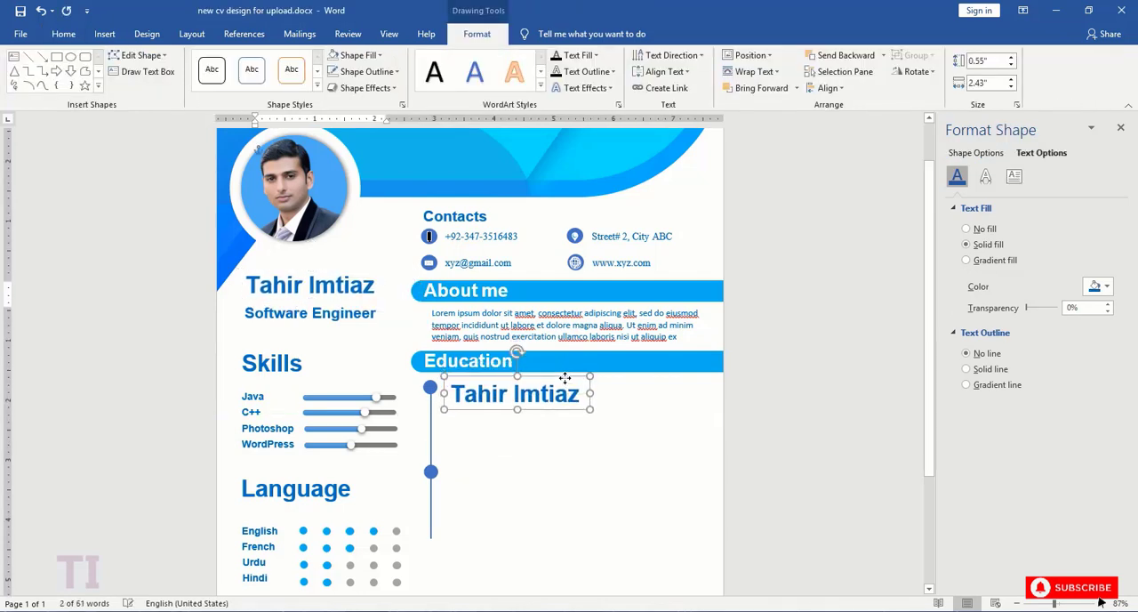
- Remove the fill from the copied text box and from the original name text box
{"action": "left_click", "coordinate": [366, 55]}
{"action": "left_click", "coordinate": [366, 181]}
{"action": "left_click", "coordinate": [344, 269]}
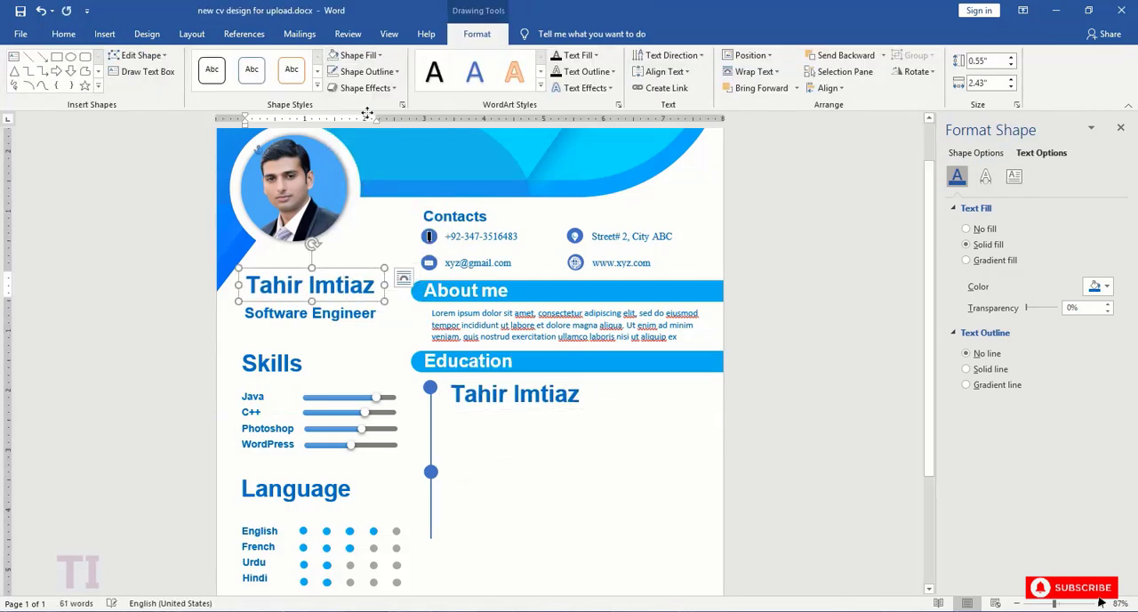
{"action": "left_click", "coordinate": [358, 55]}
{"action": "left_click", "coordinate": [366, 181]}
- Set the copied text beside the upper timeline circle to 14 pt
{"action": "left_click", "coordinate": [453, 385]}
{"action": "left_click_drag", "start_coordinate": [453, 391], "coordinate": [582, 394]}
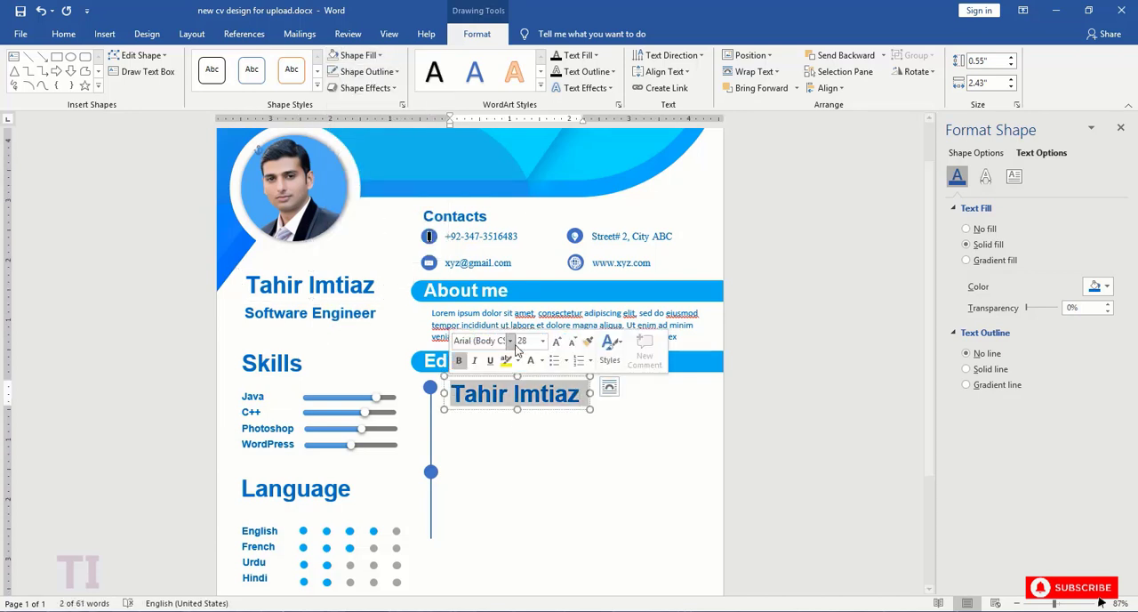
{"action": "left_click", "coordinate": [542, 340]}
{"action": "left_click", "coordinate": [528, 433]}
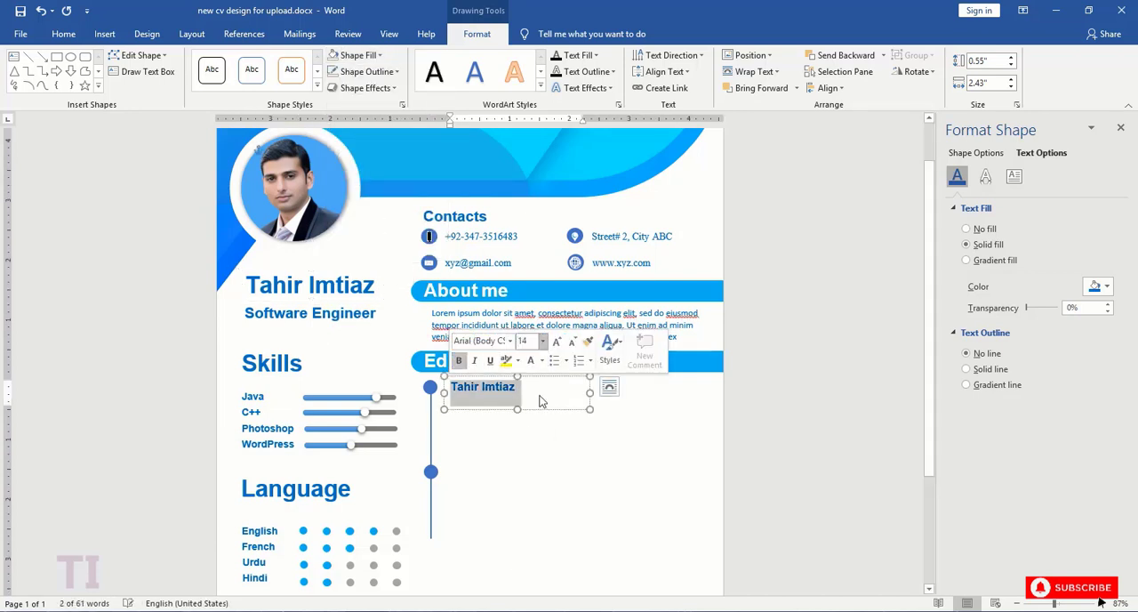
- Shorten the copied text box to about 0.45" high and replace its text with "2002-2004"
{"action": "left_click", "coordinate": [518, 390]}
{"action": "left_click_drag", "start_coordinate": [517, 410], "coordinate": [445, 387]}
{"action": "type", "text": "2002-2004"}
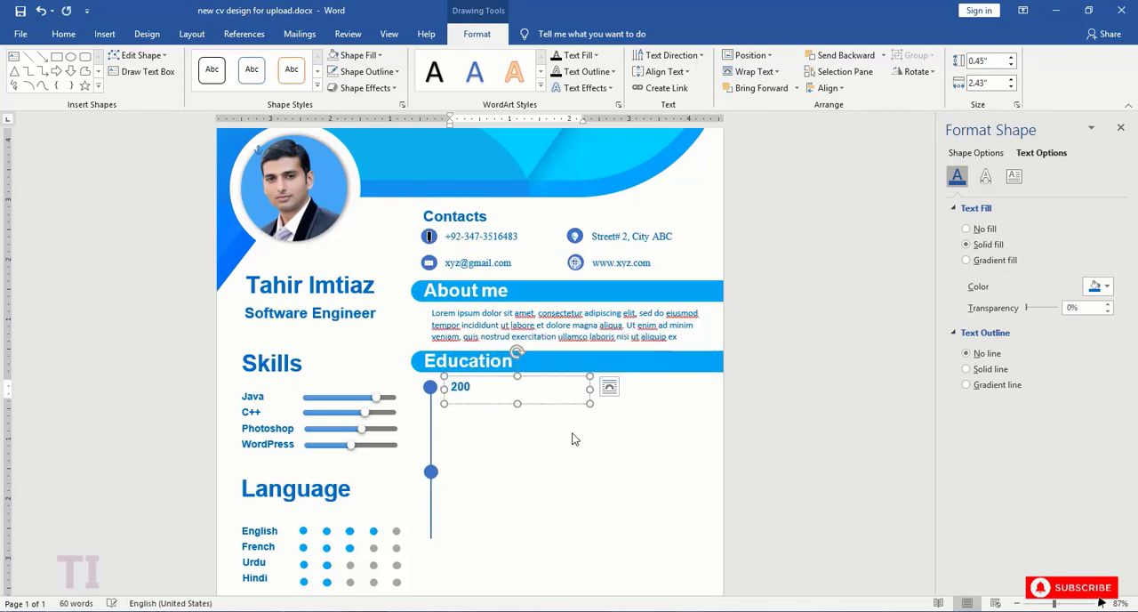
- Shorten the "2002-2004" text box to 0.35" high and place a copy of the "About me" paragraph below it
{"action": "left_click_drag", "start_coordinate": [517, 402], "coordinate": [516, 396]}
{"action": "left_click", "coordinate": [500, 404]}
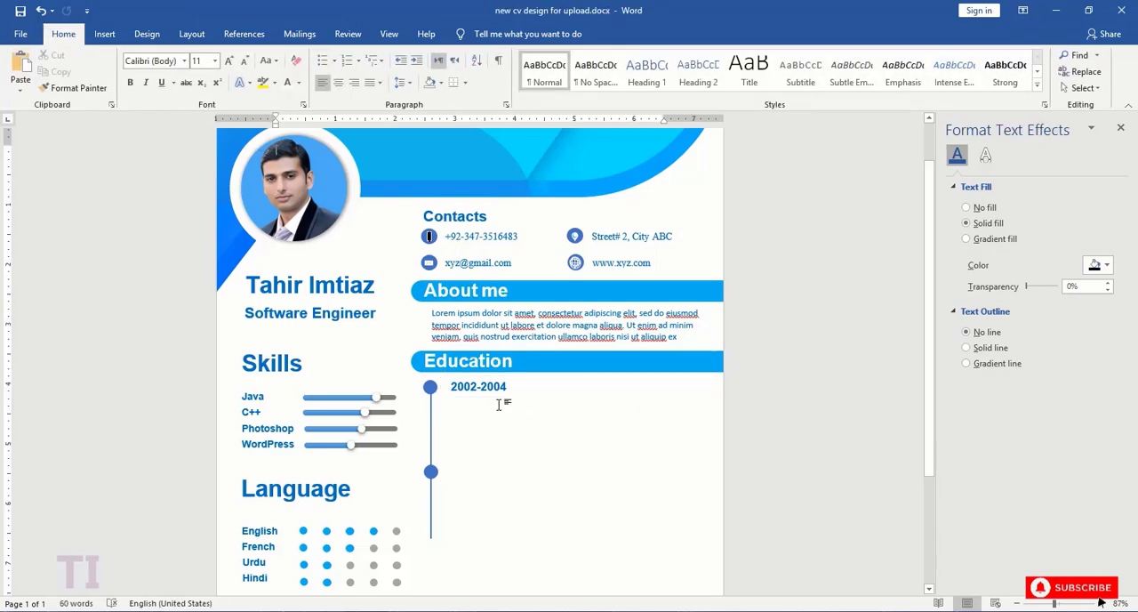
{"action": "left_click", "coordinate": [491, 341]}
{"action": "left_click", "coordinate": [494, 304]}
{"action": "key", "text": "ctrl+c"}
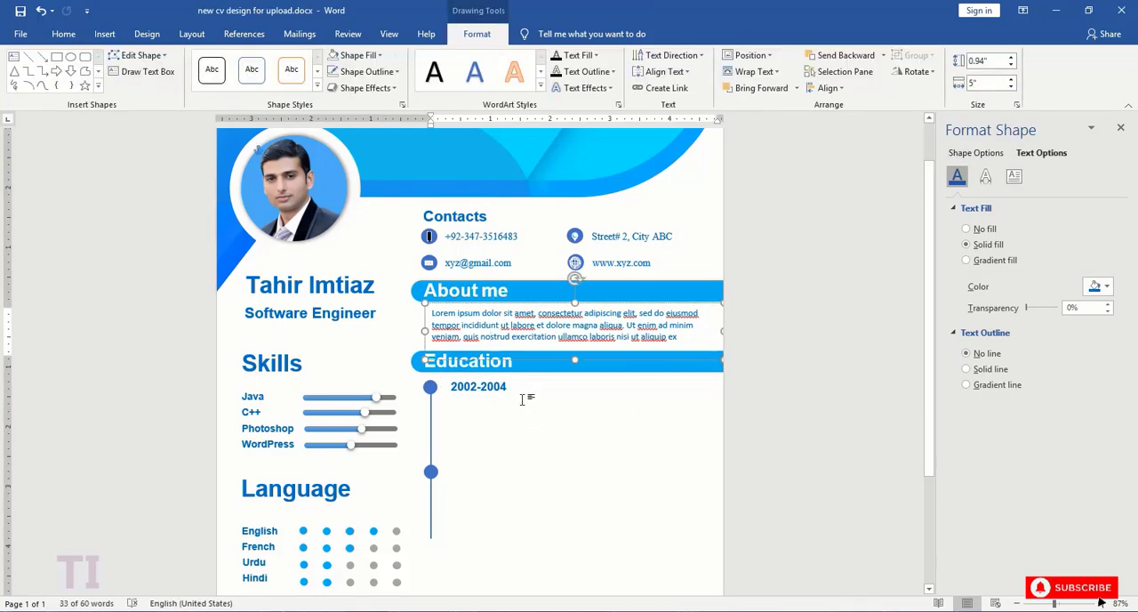
{"action": "key", "text": "ctrl+v"}
{"action": "left_click_drag", "start_coordinate": [610, 315], "coordinate": [599, 434]}
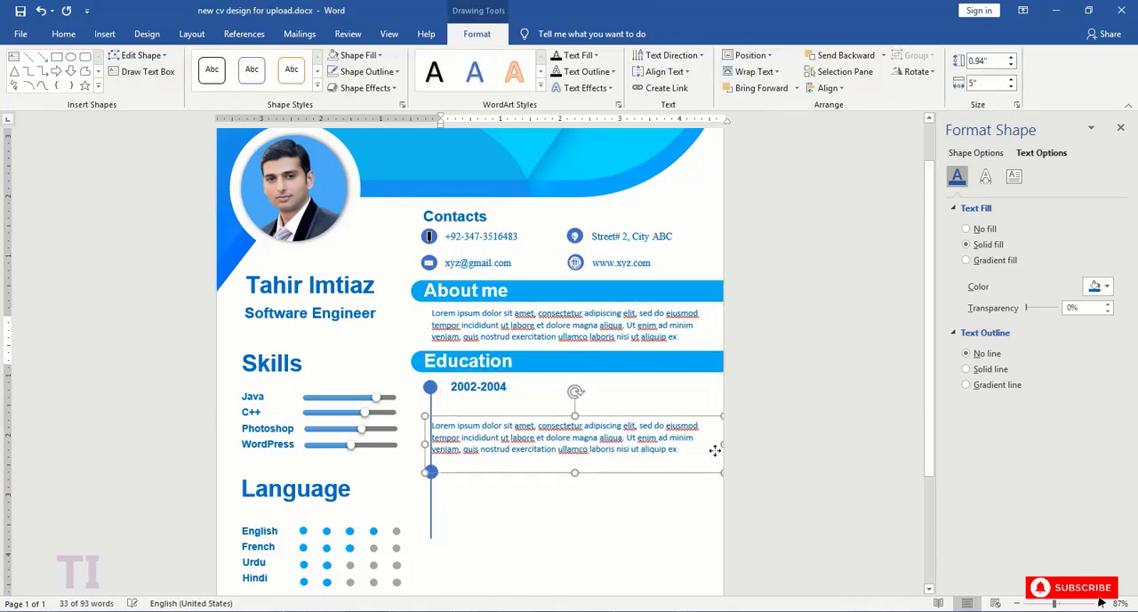
- Resize the copied paragraph box to about 0.74" high and 4.73" wide, and move it directly under "2002-2004", clear of the timeline
{"action": "left_click_drag", "start_coordinate": [723, 443], "coordinate": [708, 444]}
{"action": "left_click_drag", "start_coordinate": [567, 472], "coordinate": [566, 460]}
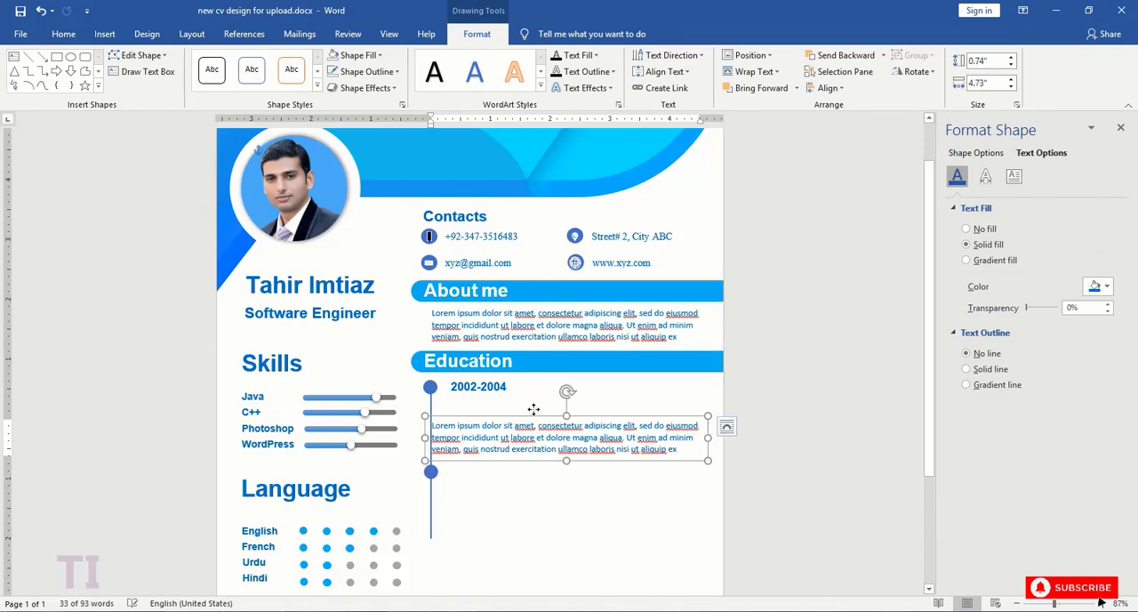
{"action": "left_click_drag", "start_coordinate": [534, 416], "coordinate": [550, 393]}
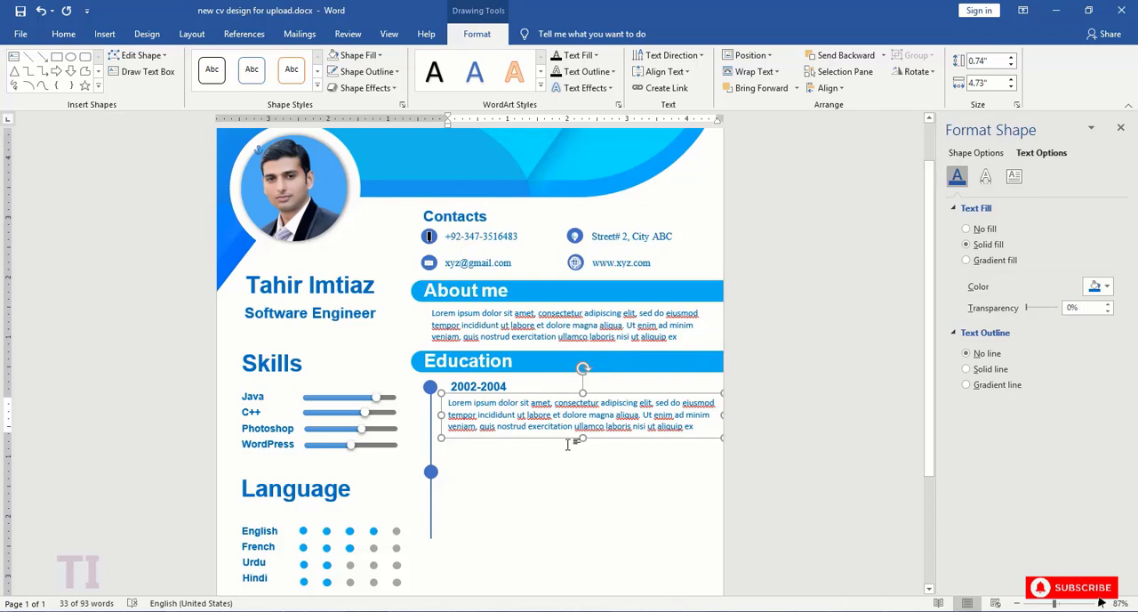
- Shift the upper timeline circle, its date and its paragraph slightly down for even spacing under "Education"
{"action": "left_click_drag", "start_coordinate": [431, 390], "coordinate": [430, 391]}
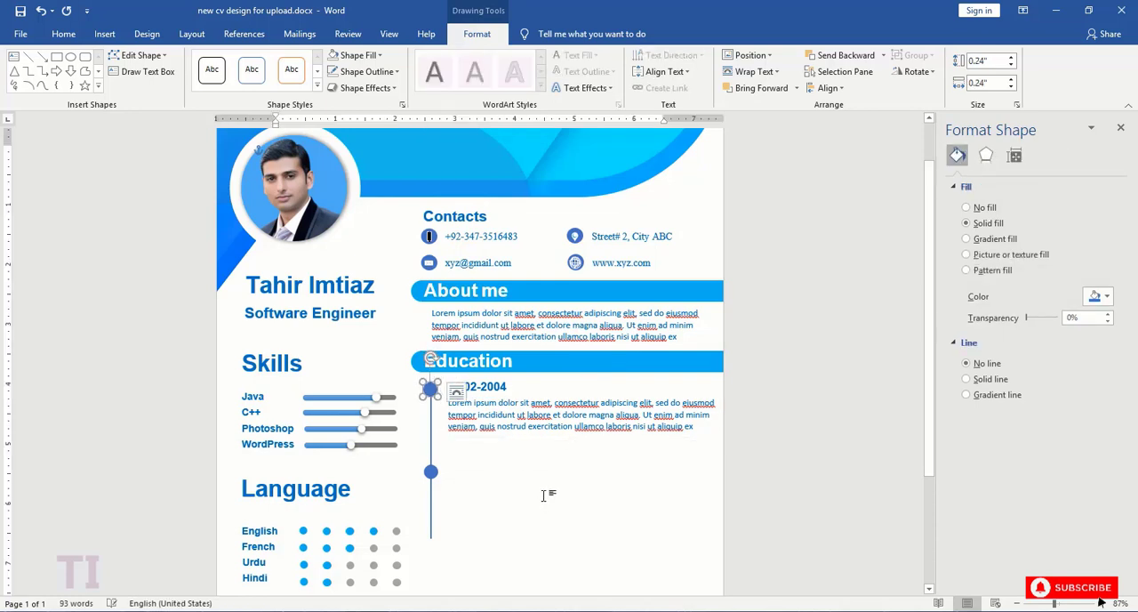
{"action": "left_click", "coordinate": [519, 400]}
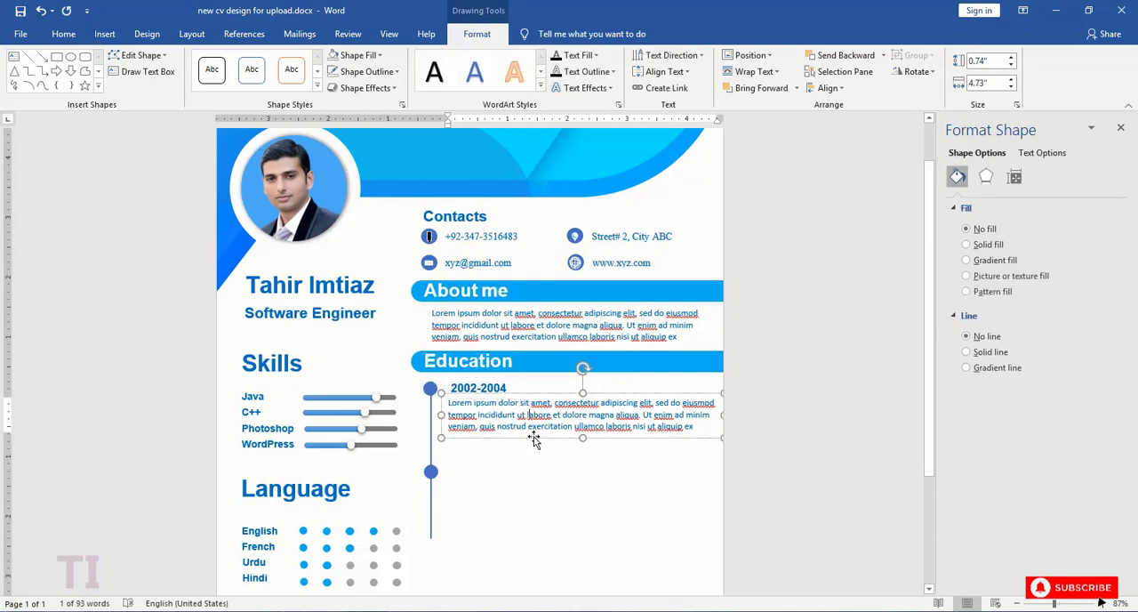
{"action": "left_click_drag", "start_coordinate": [537, 440], "coordinate": [536, 442]}
{"action": "left_click", "coordinate": [490, 388]}
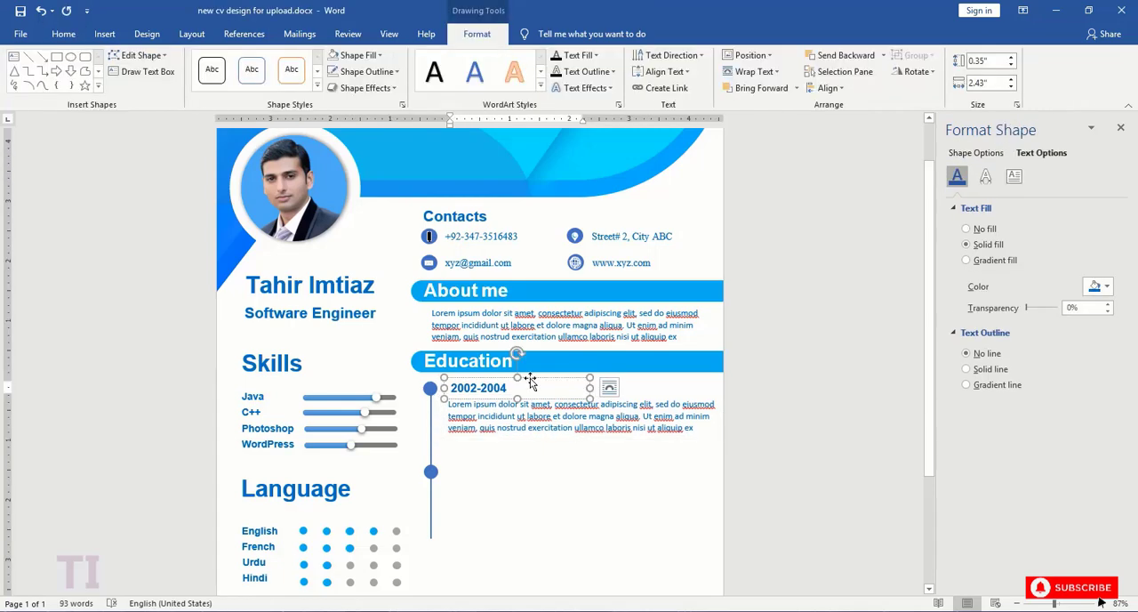
- Duplicate the "2002-2004" date and its paragraph together, placing the copies beside the lower timeline circle
{"action": "left_click", "coordinate": [530, 378]}
{"action": "left_click", "coordinate": [547, 431], "text": "shift"}
{"action": "key", "text": "ctrl+c"}
{"action": "key", "text": "ctrl+v"}
{"action": "left_click_drag", "start_coordinate": [388, 143], "coordinate": [552, 461]}
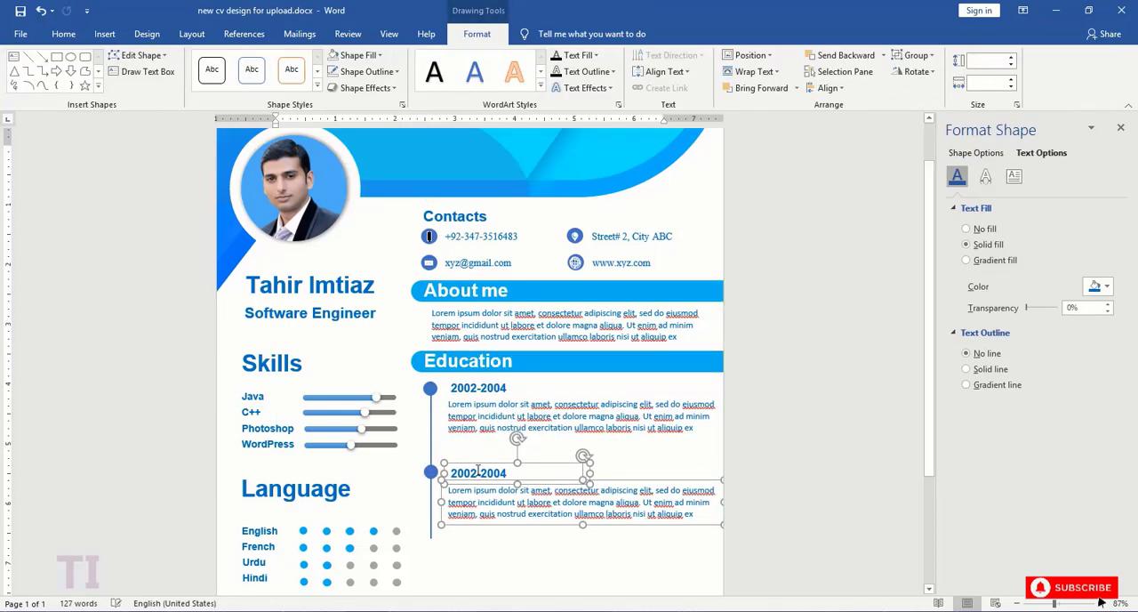
- Move the second timeline circle, its date and its paragraph up close beneath the first entry, keeping them aligned
{"action": "left_click", "coordinate": [431, 472]}
{"action": "key", "text": "Up"}
{"action": "key", "text": "Up"}
{"action": "key", "text": "Up"}
{"action": "left_click", "coordinate": [479, 472]}
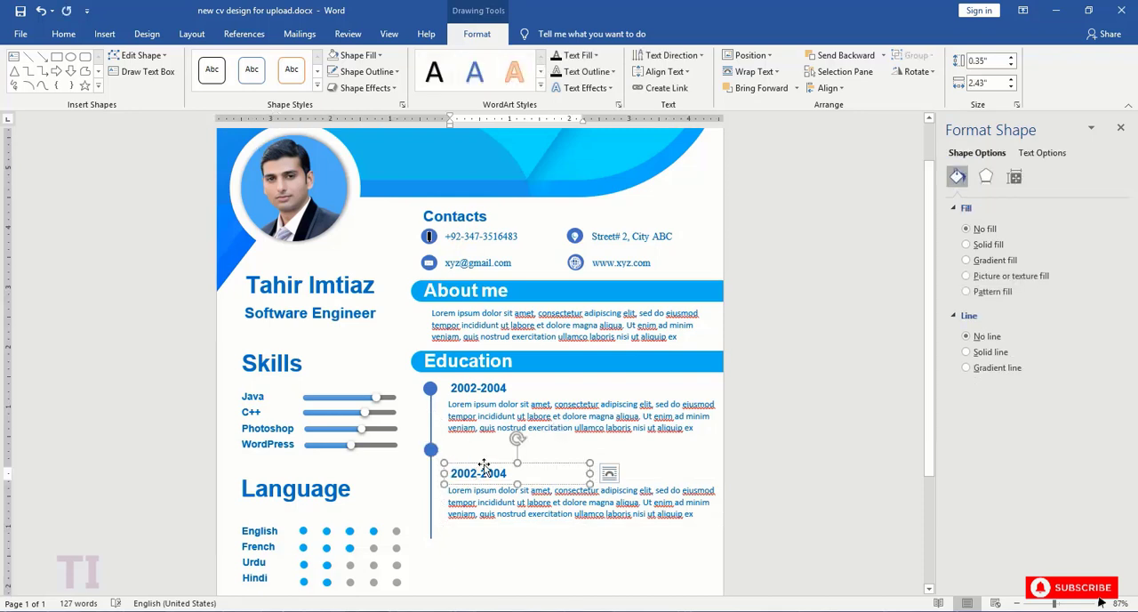
{"action": "left_click", "coordinate": [482, 463]}
{"action": "key", "text": "Up"}
{"action": "key", "text": "Up"}
{"action": "key", "text": "Up"}
{"action": "left_click", "coordinate": [496, 489]}
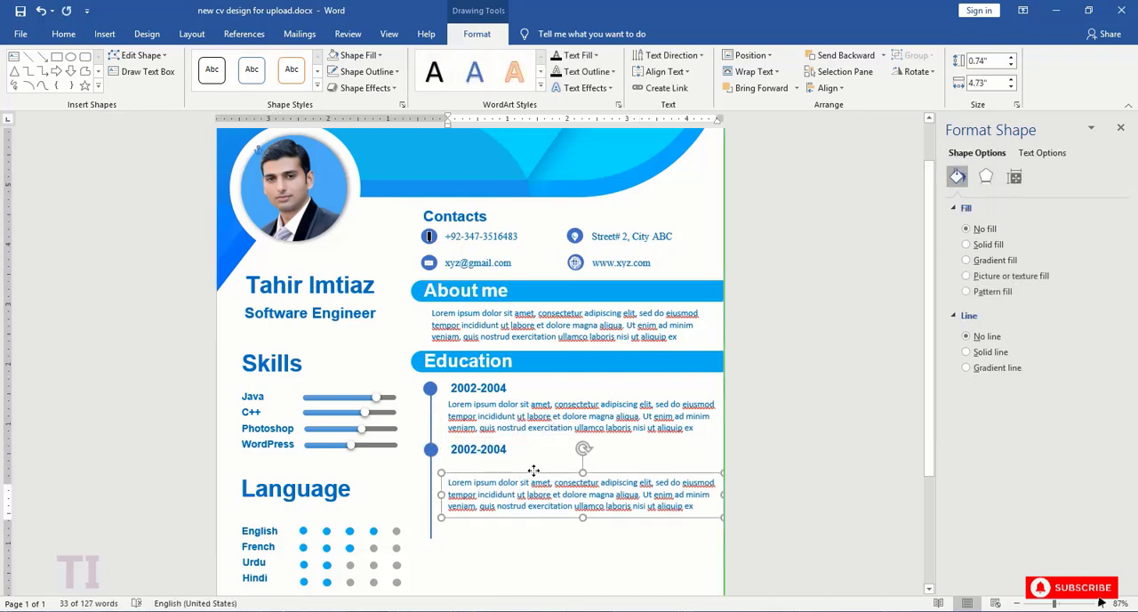
{"action": "left_click_drag", "start_coordinate": [533, 482], "coordinate": [536, 458]}
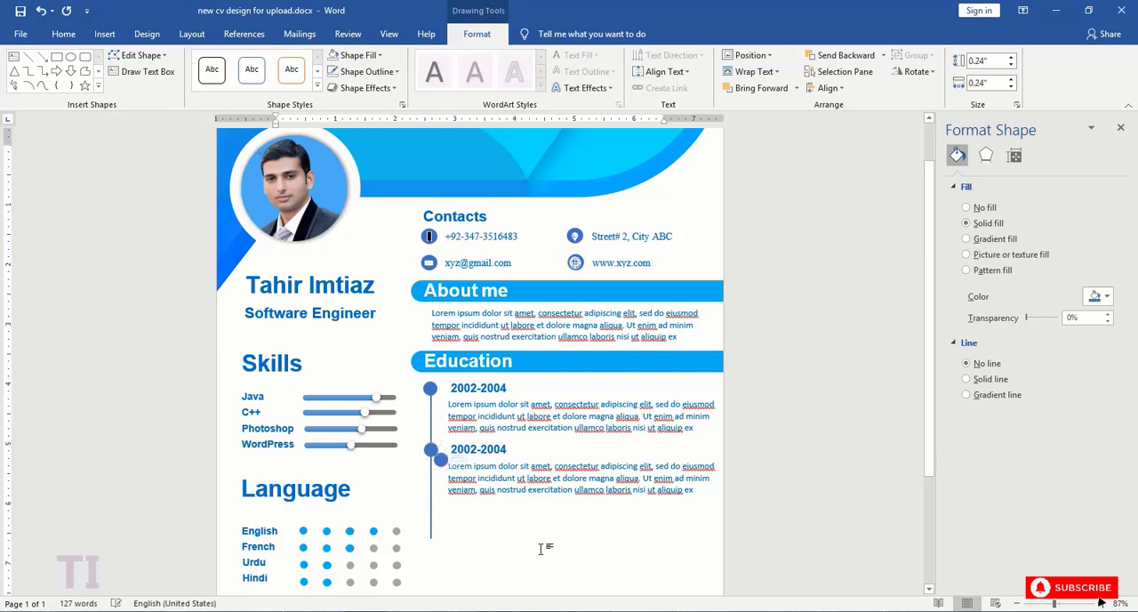
- Add a third Education entry by copying a circle further down the timeline and placing a copied date and paragraph beside it
{"action": "left_click_drag", "start_coordinate": [431, 451], "coordinate": [430, 512]}
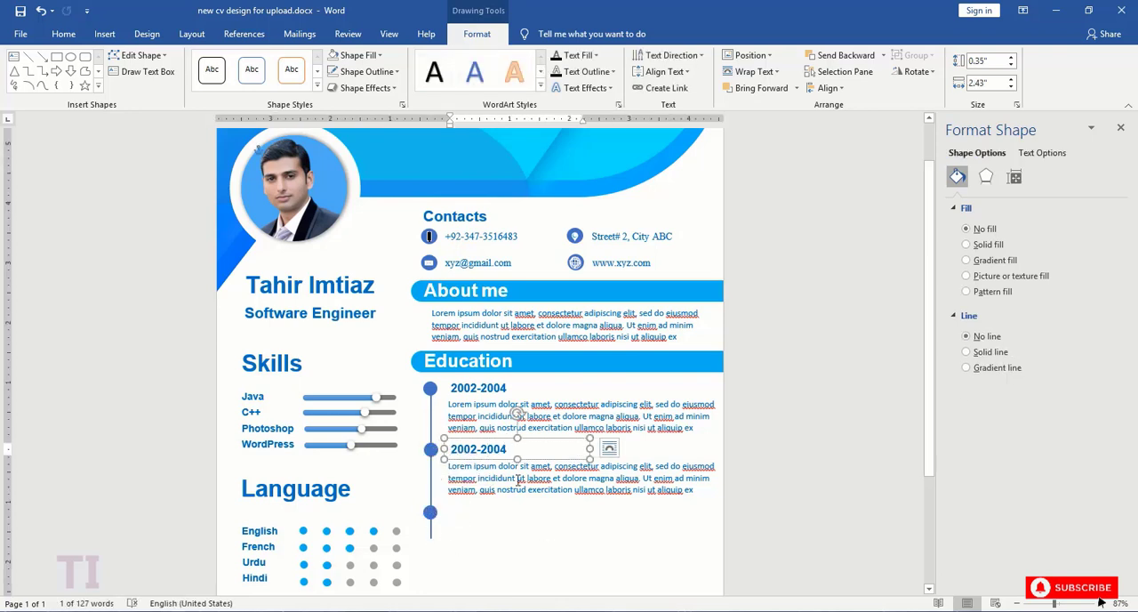
{"action": "left_click", "coordinate": [502, 455]}
{"action": "left_click", "coordinate": [501, 451], "text": "shift"}
{"action": "key", "text": "ctrl+c"}
{"action": "key", "text": "ctrl+v"}
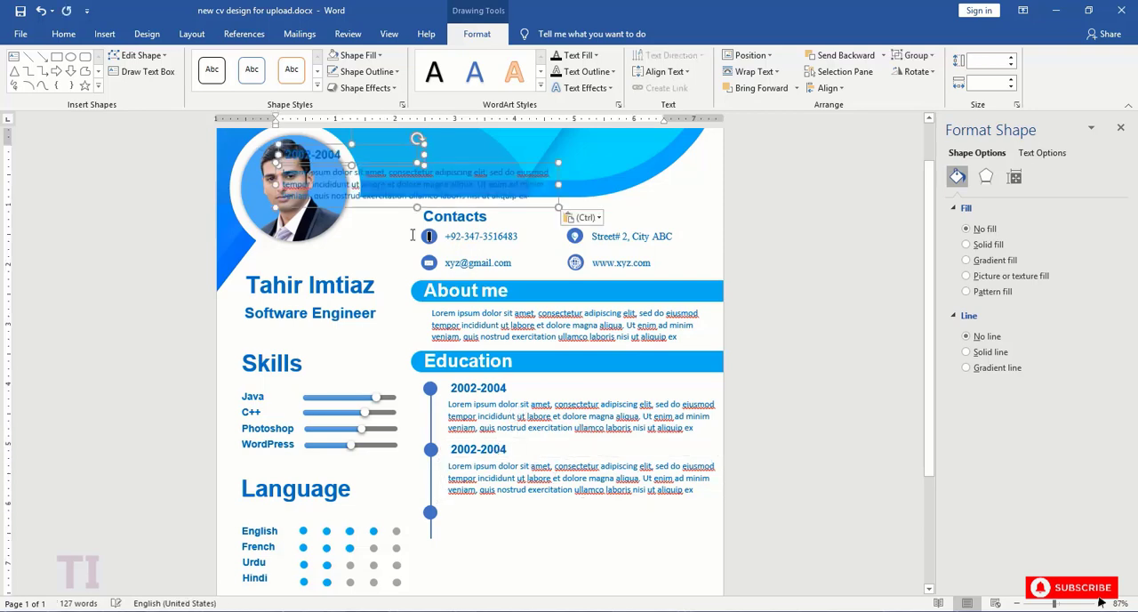
{"action": "left_click_drag", "start_coordinate": [377, 145], "coordinate": [546, 506]}
{"action": "key", "text": "Up"}
{"action": "key", "text": "Up"}
{"action": "key", "text": "Up"}
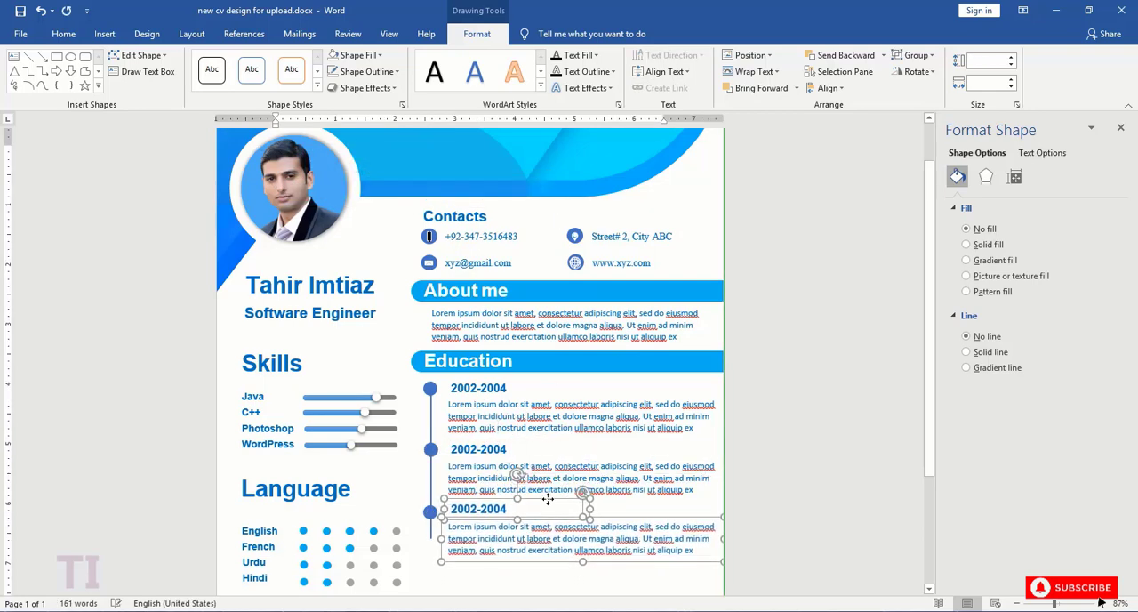
- Lengthen the Education timeline line to about 2.9" so it spans all three entries
{"action": "scroll", "coordinate": [538, 452], "scroll_direction": "down", "scroll_amount": 3}
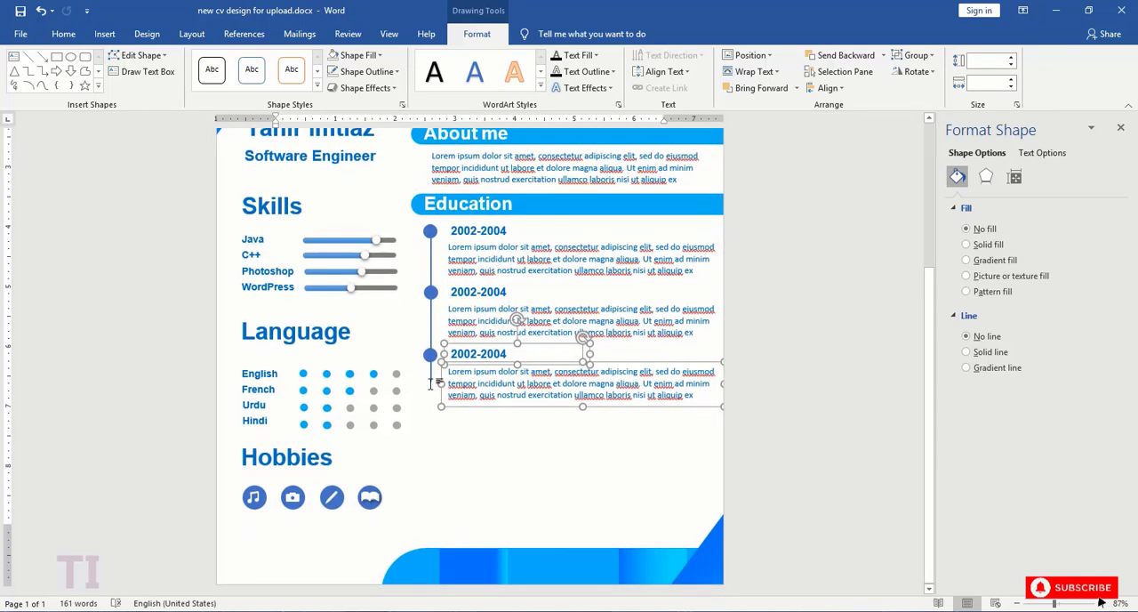
{"action": "scroll", "coordinate": [538, 451], "scroll_direction": "up", "scroll_amount": 3}
{"action": "left_click", "coordinate": [428, 480]}
{"action": "left_click", "coordinate": [431, 475]}
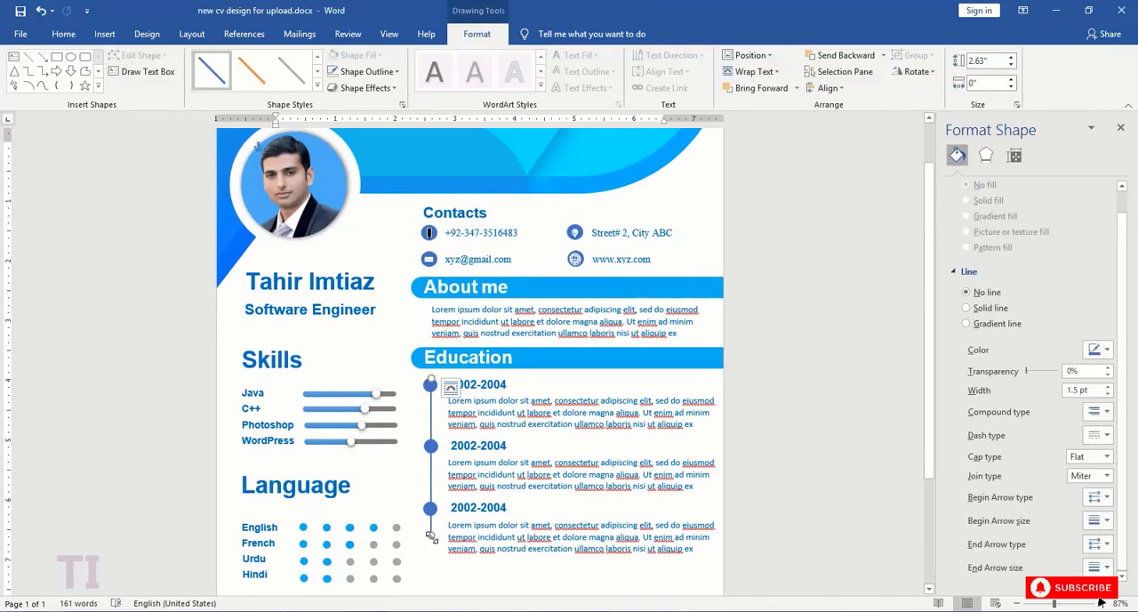
{"action": "left_click", "coordinate": [506, 574]}
- Duplicate the "Education" heading bar and place the copy directly below the third timeline entry
{"action": "scroll", "coordinate": [400, 461], "scroll_direction": "down", "scroll_amount": 3}
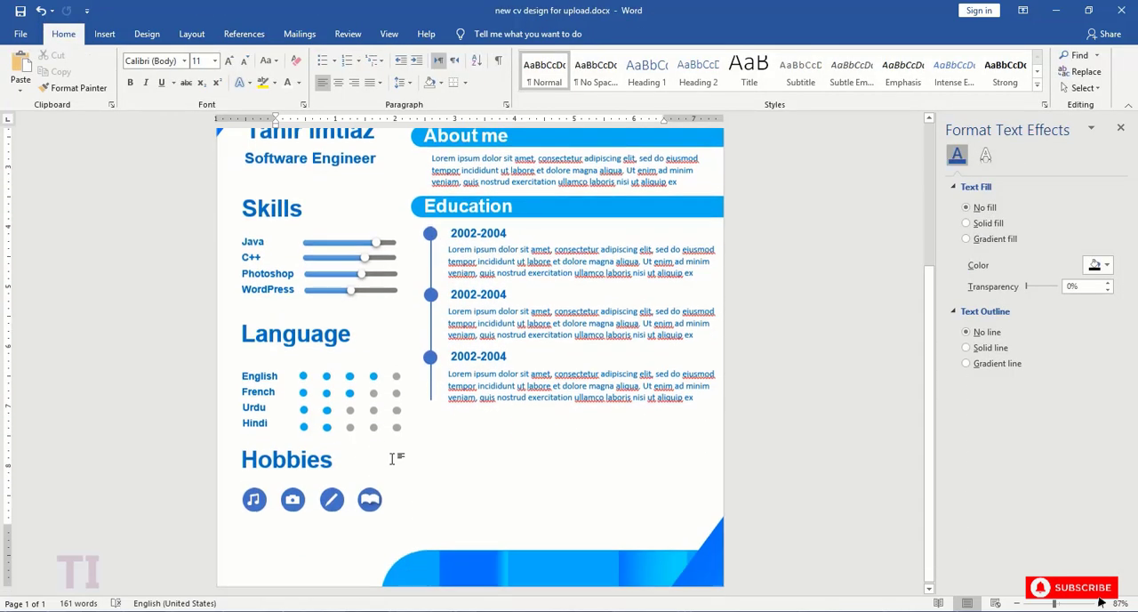
{"action": "left_click", "coordinate": [450, 200]}
{"action": "left_click", "coordinate": [697, 186]}
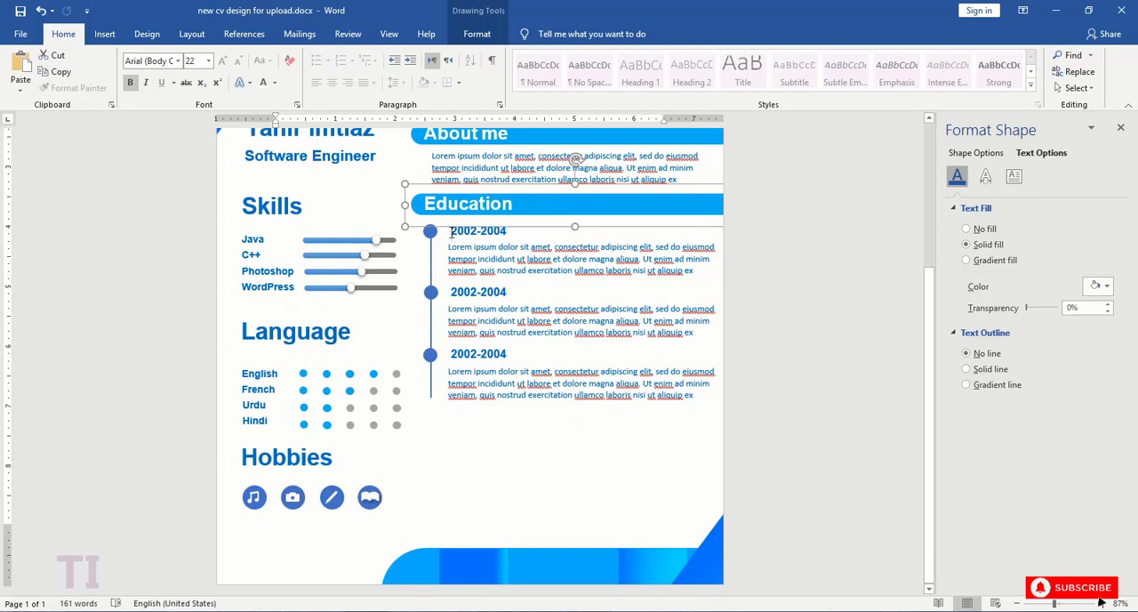
{"action": "left_click_drag", "start_coordinate": [450, 233], "coordinate": [505, 441]}
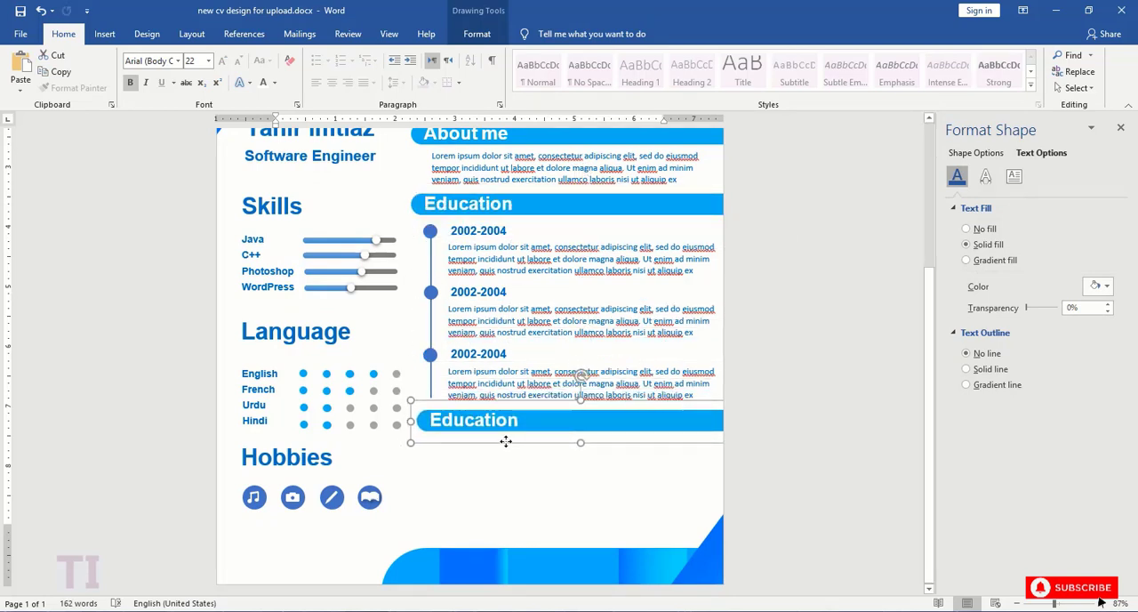
{"action": "left_click_drag", "start_coordinate": [521, 406], "coordinate": [532, 402]}
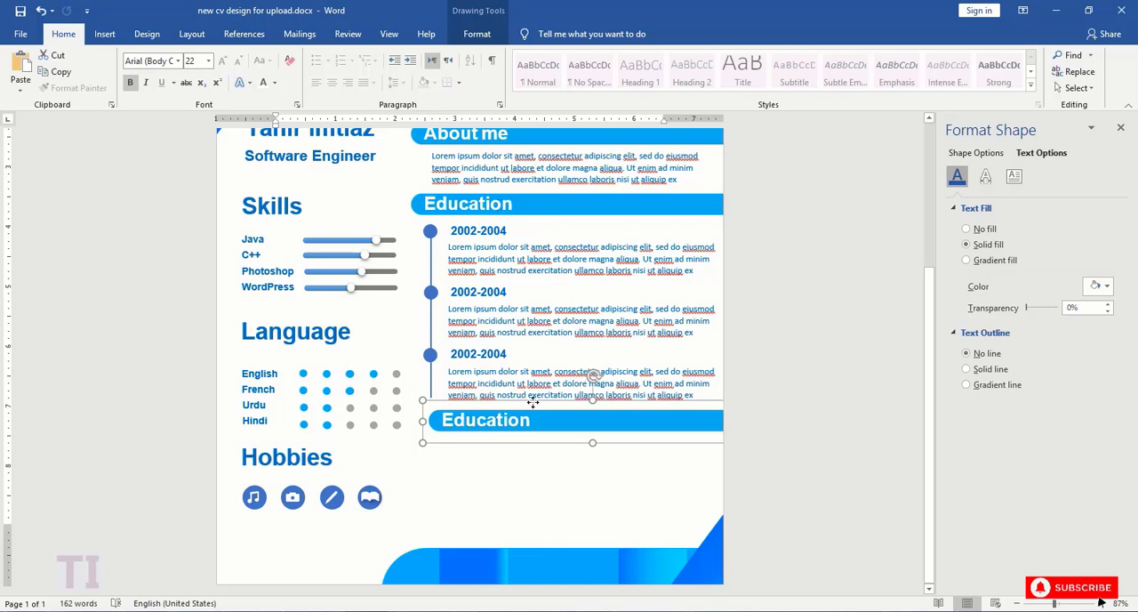
- Left-align the copied heading bar with the original "Education" bar
{"action": "left_click", "coordinate": [533, 207], "text": "shift"}
{"action": "left_click", "coordinate": [476, 34]}
{"action": "left_click", "coordinate": [827, 87]}
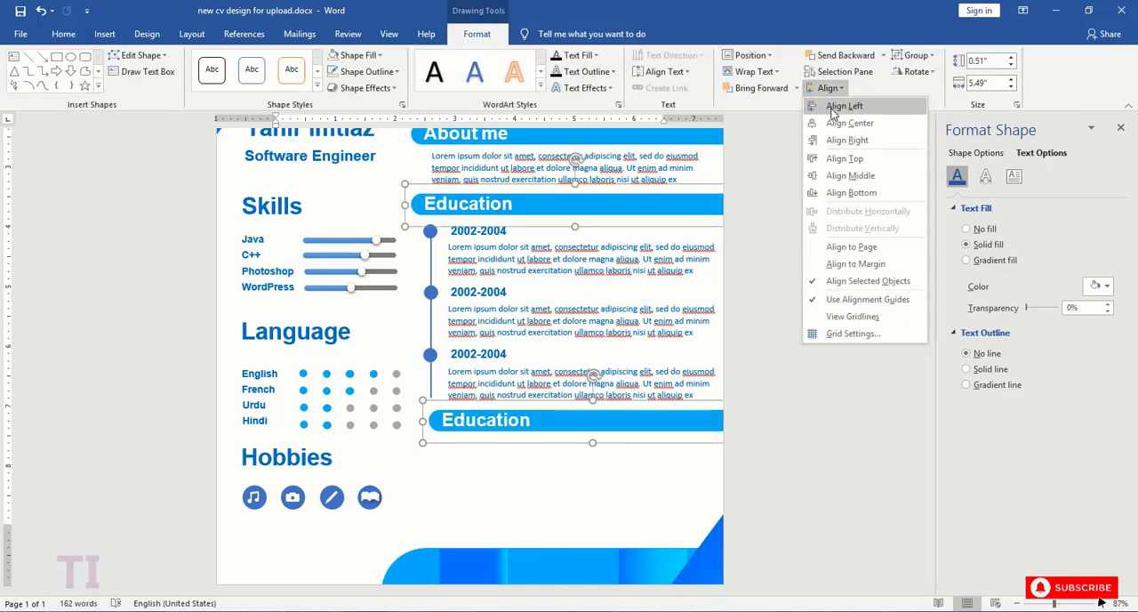
{"action": "left_click", "coordinate": [831, 99]}
- Copy the timeline line beneath the lower heading bar and shorten the copy to about 1.64"
{"action": "left_click", "coordinate": [431, 233]}
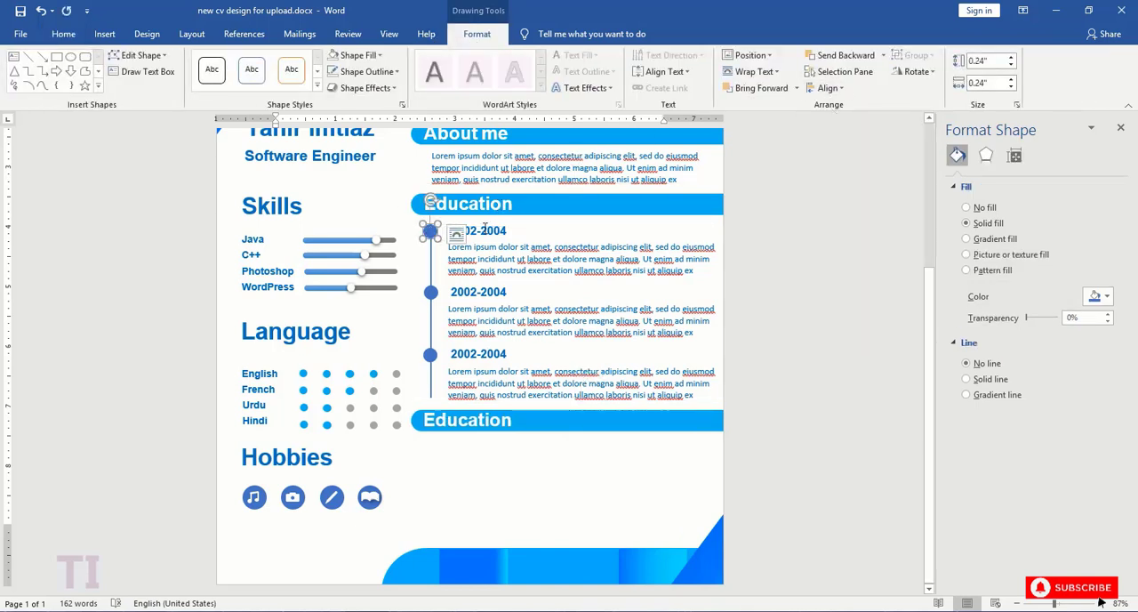
{"action": "left_click", "coordinate": [431, 264]}
{"action": "key", "text": "ctrl+c"}
{"action": "key", "text": "ctrl+v"}
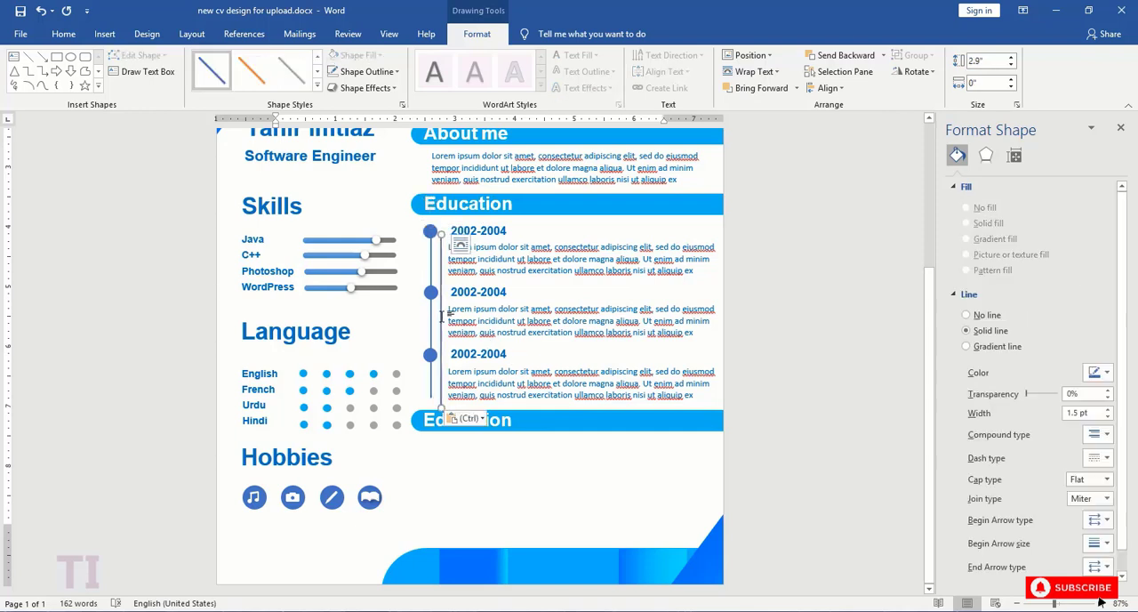
{"action": "left_click_drag", "start_coordinate": [442, 315], "coordinate": [432, 461]}
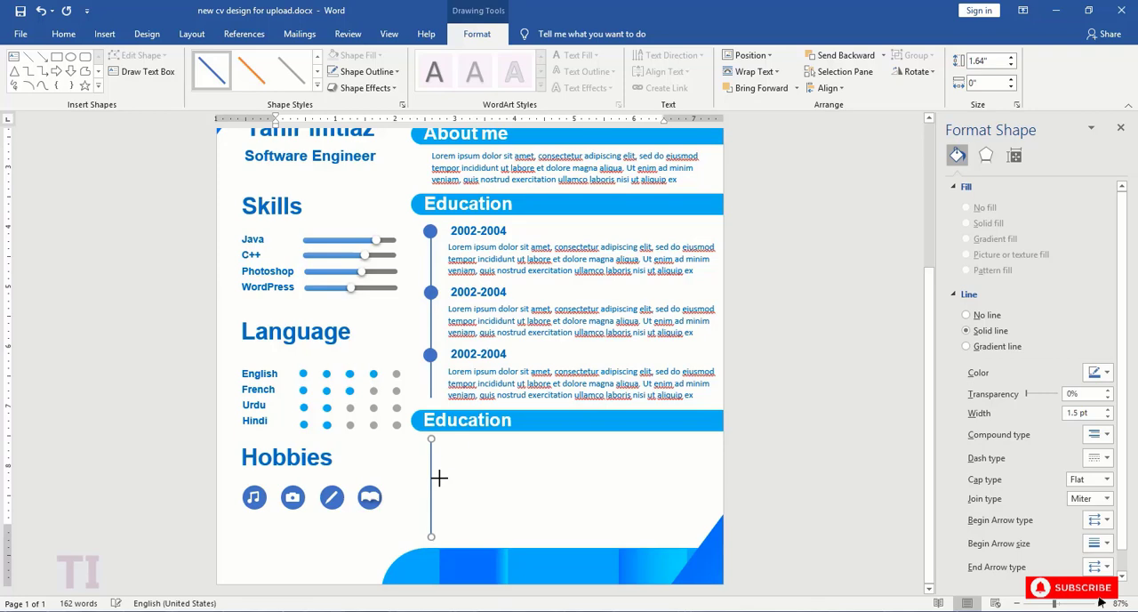
- Replace the text of the lower "Education" heading with "Experience"
{"action": "left_click_drag", "start_coordinate": [514, 421], "coordinate": [438, 421]}
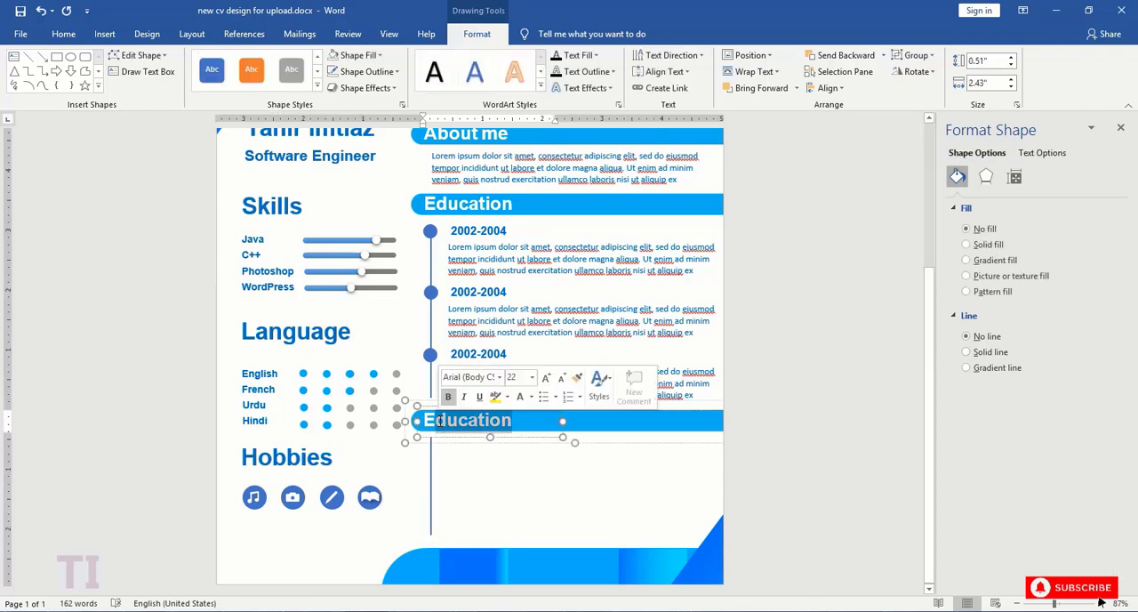
{"action": "type", "text": "Experience"}
{"action": "left_click", "coordinate": [459, 455]}
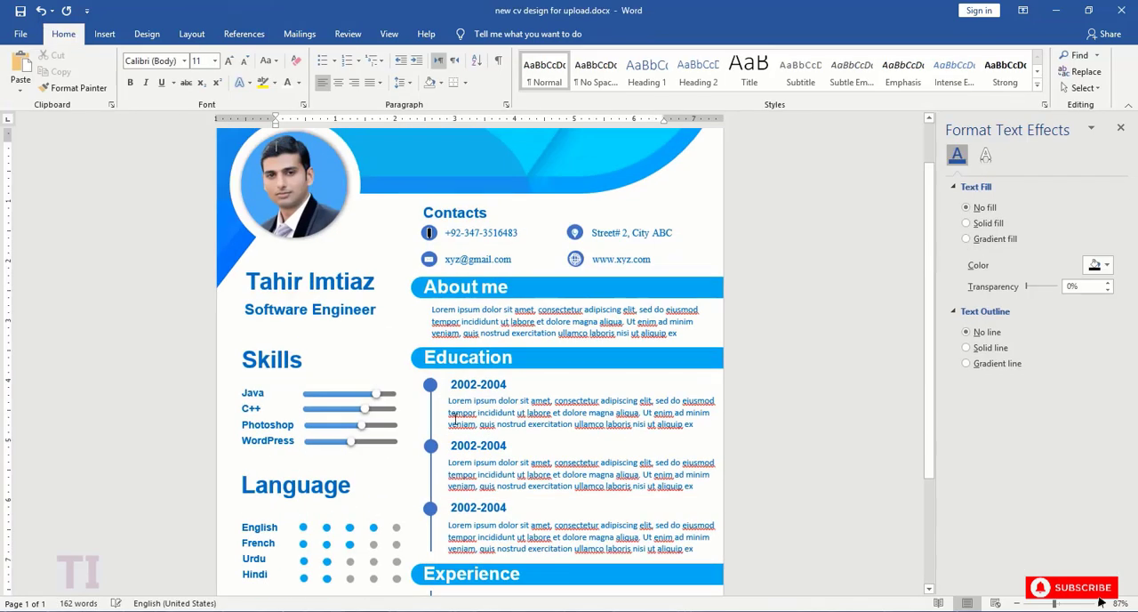
- Copy the first Education timeline circle and place it at the upper end of the Experience line
{"action": "left_click", "coordinate": [432, 387]}
{"action": "key", "text": "ctrl+c"}
{"action": "key", "text": "ctrl+v"}
{"action": "scroll", "coordinate": [451, 369], "scroll_direction": "down", "scroll_amount": 3}
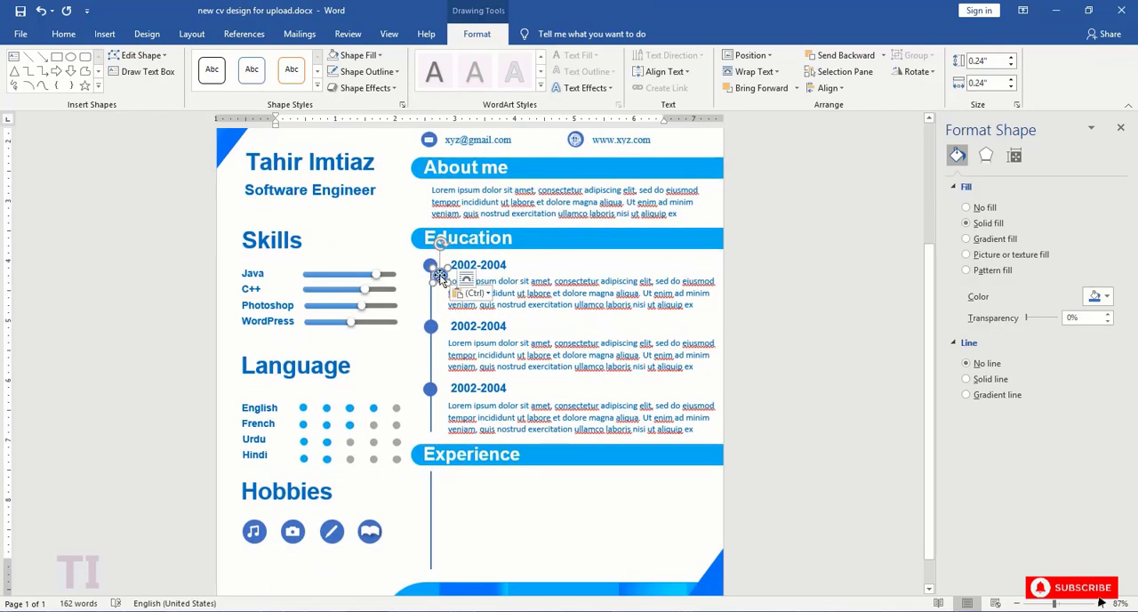
{"action": "left_click_drag", "start_coordinate": [439, 276], "coordinate": [429, 477]}
{"action": "left_click_drag", "start_coordinate": [430, 487], "coordinate": [431, 485]}
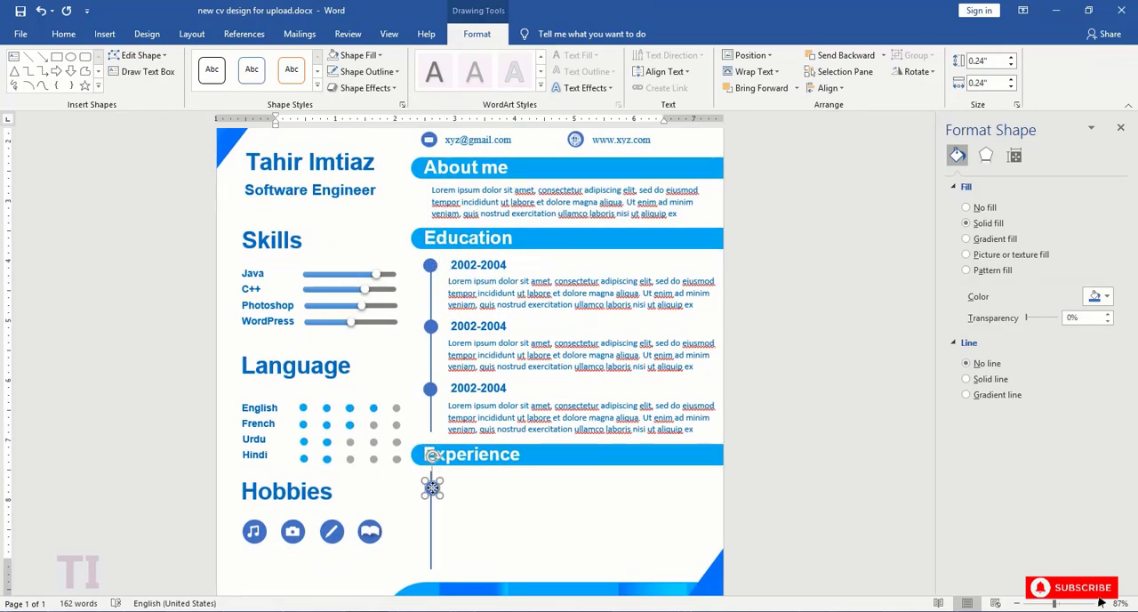
{"action": "key", "text": "Up"}
- Copy the "2002-2004" date and its paragraph from Education and place them beside the circle under "Experience"
{"action": "left_click", "coordinate": [516, 255]}
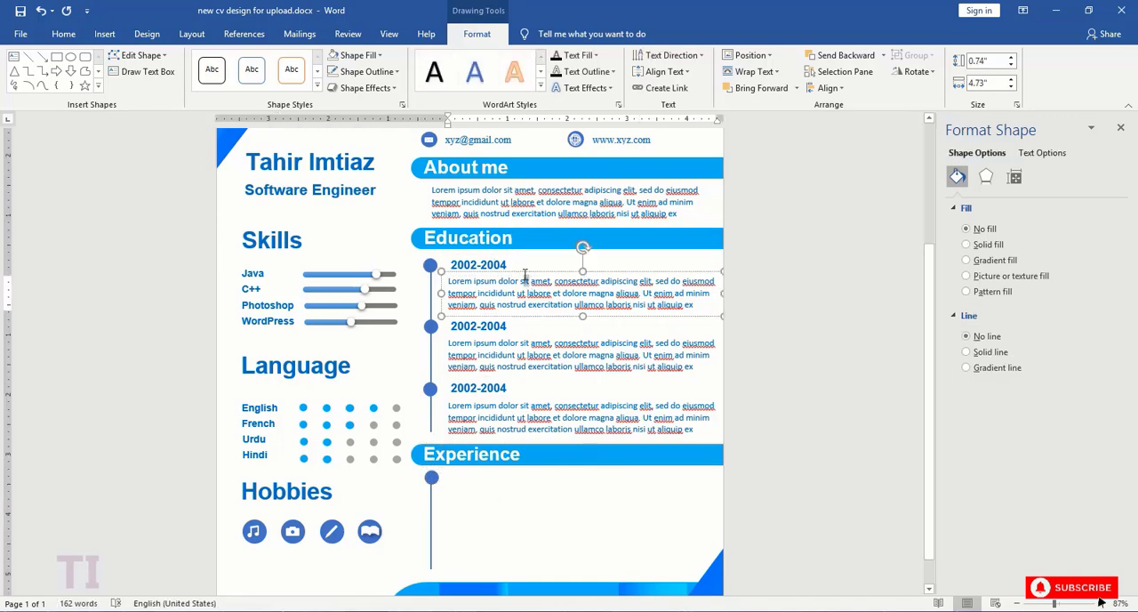
{"action": "left_click", "coordinate": [558, 306], "text": "shift"}
{"action": "key", "text": "ctrl+v"}
{"action": "left_click_drag", "start_coordinate": [395, 219], "coordinate": [453, 539]}
{"action": "scroll", "coordinate": [454, 533], "scroll_direction": "down", "scroll_amount": 4}
{"action": "left_click_drag", "start_coordinate": [449, 412], "coordinate": [529, 437]}
{"action": "triple_click", "coordinate": [475, 446]}
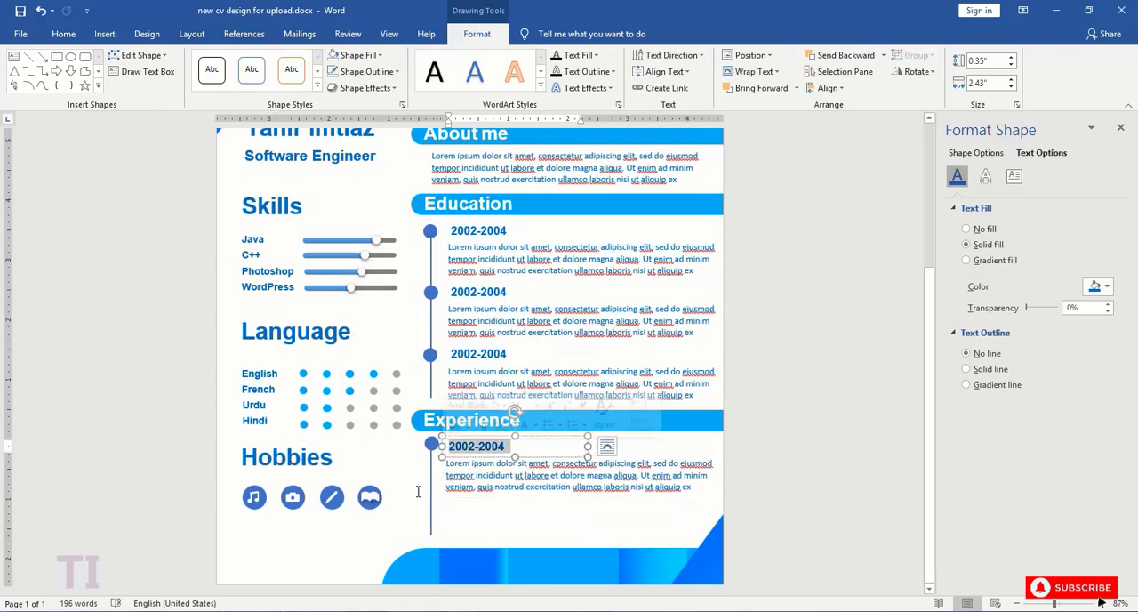
{"action": "left_click", "coordinate": [493, 486]}
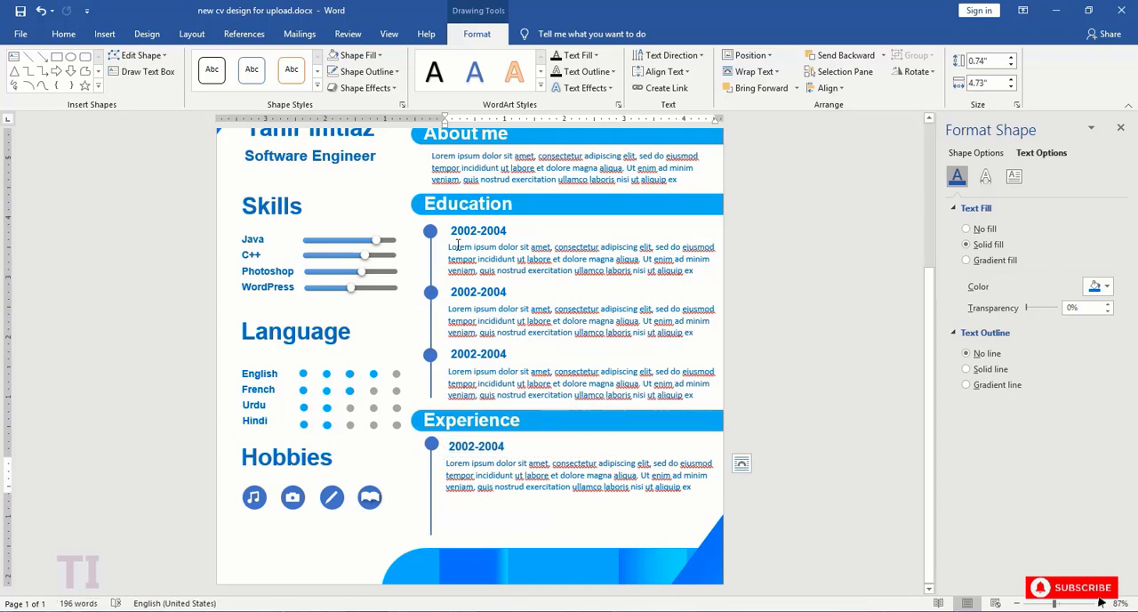
{"action": "left_click_drag", "start_coordinate": [1054, 602], "coordinate": [1036, 605]}
{"action": "left_click", "coordinate": [1064, 604]}
{"action": "left_click", "coordinate": [1020, 604]}
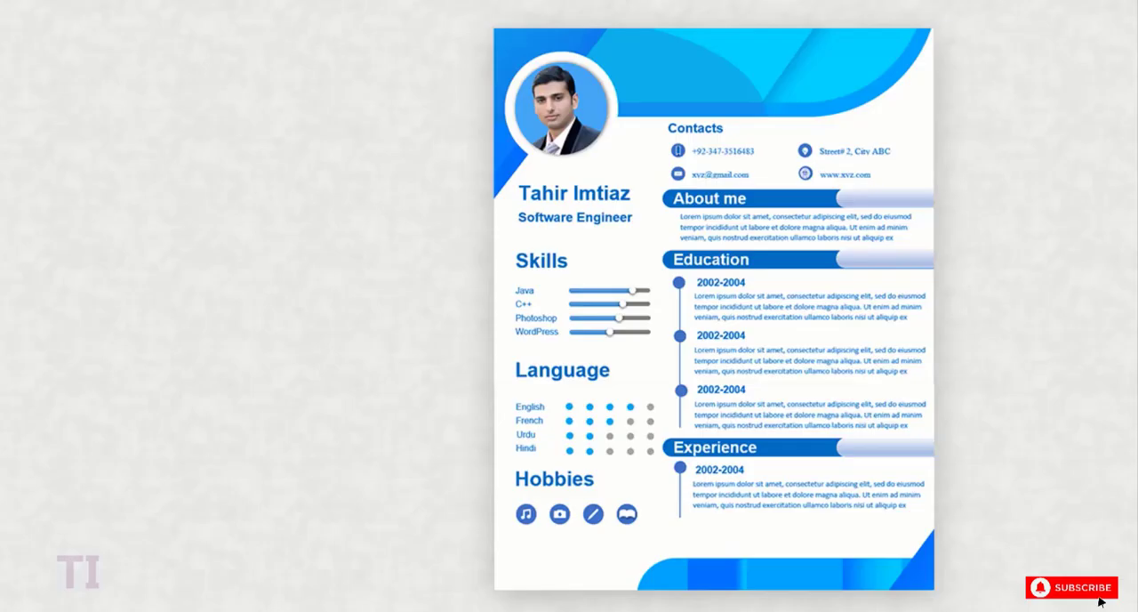